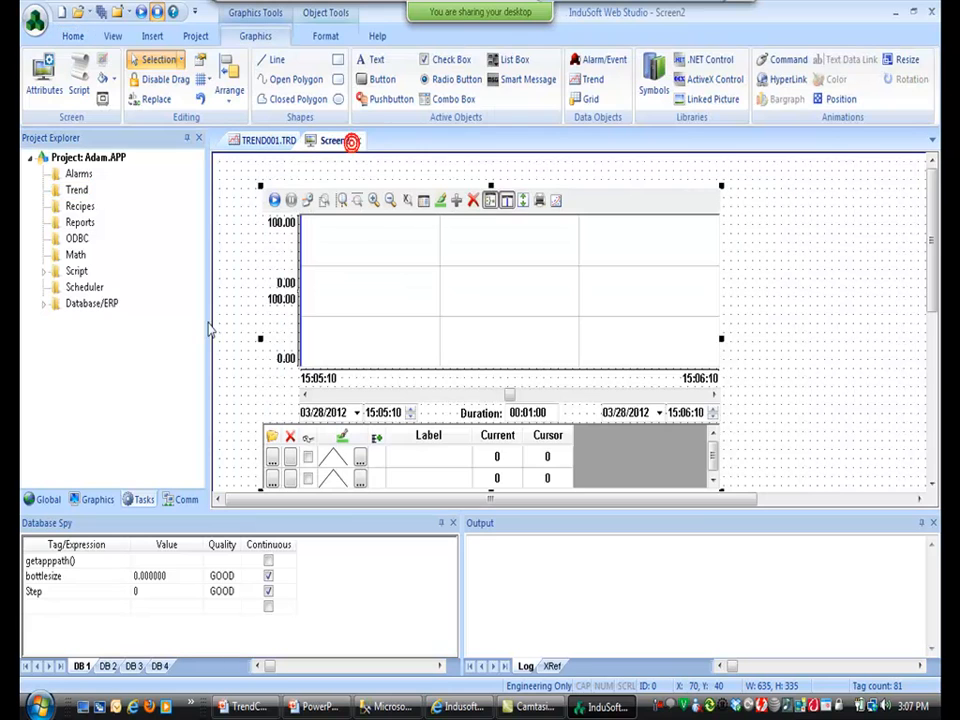
Close Screen2 and TREND001.TRD without saving, then advance the slideshow to the next slide.
click(96, 499)
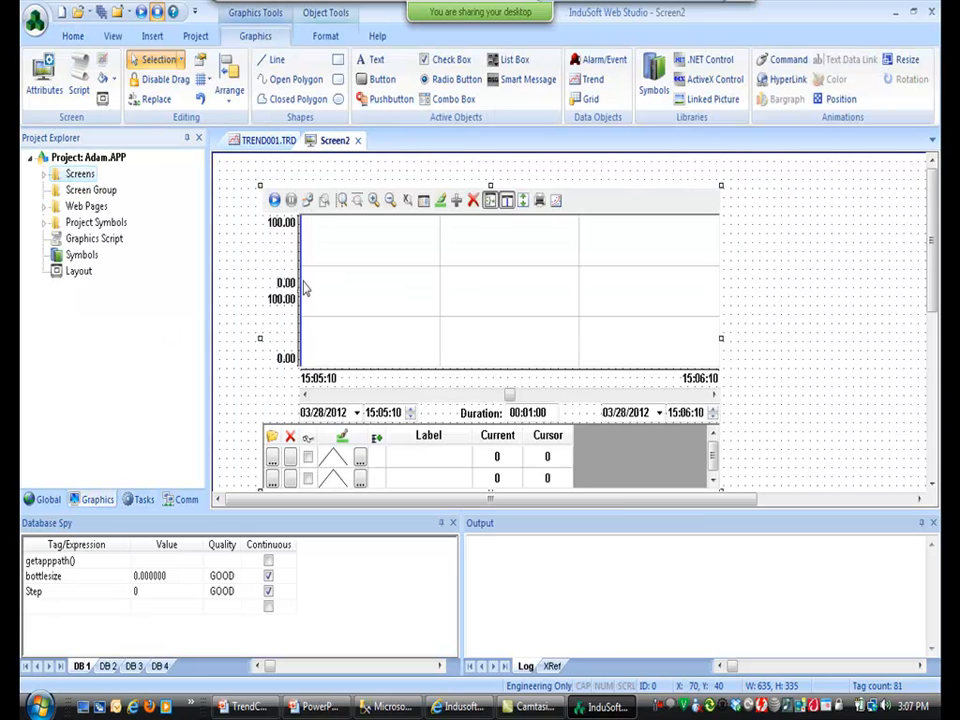
click(357, 141)
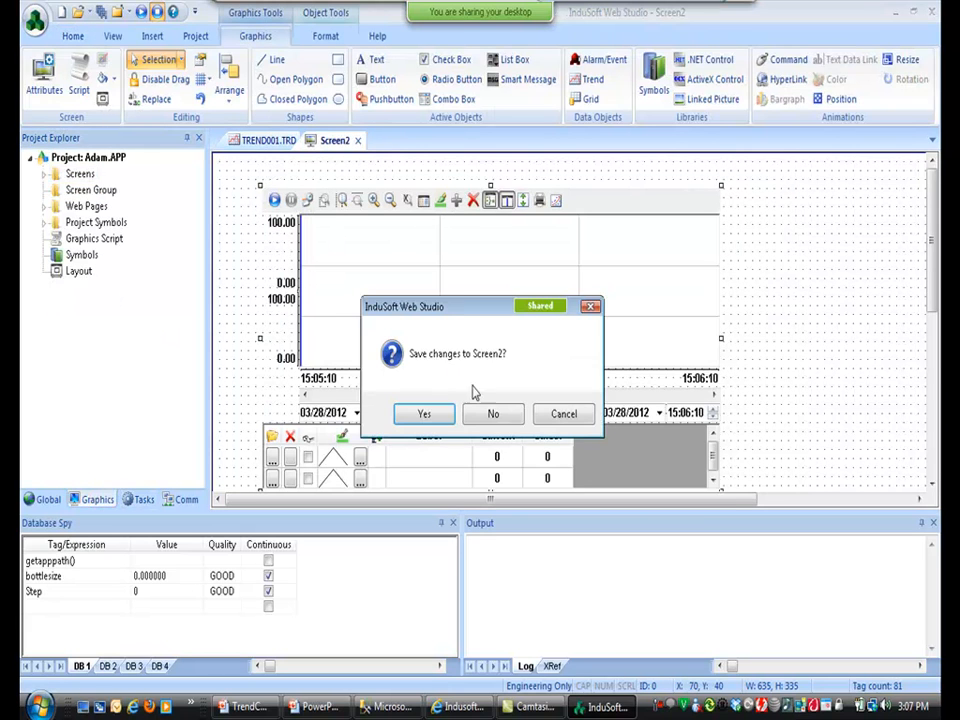
click(485, 416)
click(307, 141)
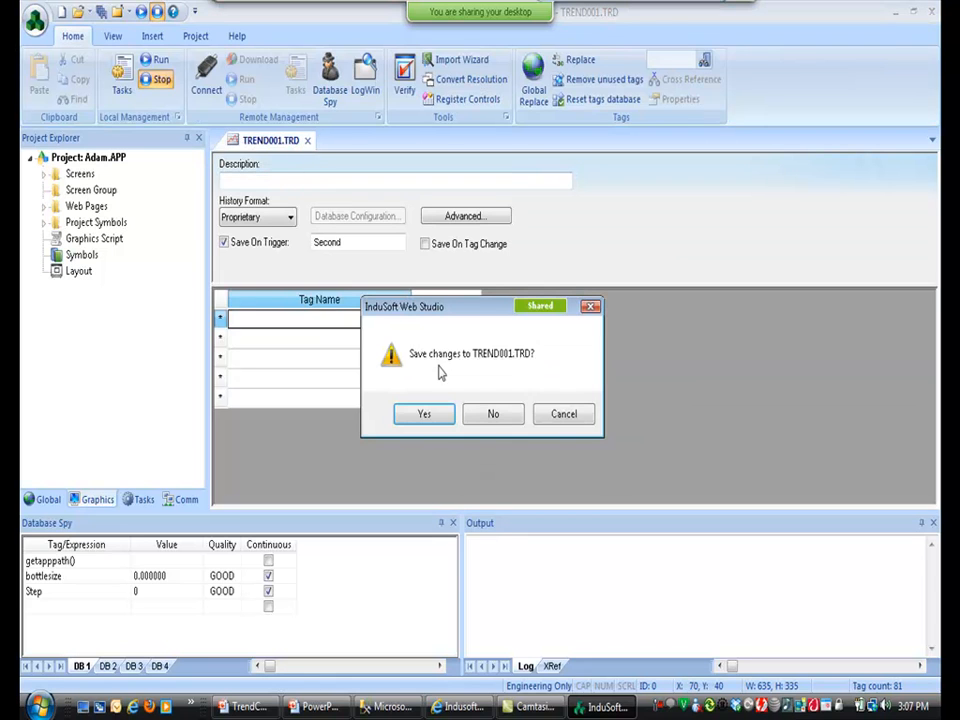
click(475, 414)
key(alt+Tab)
click(490, 432)
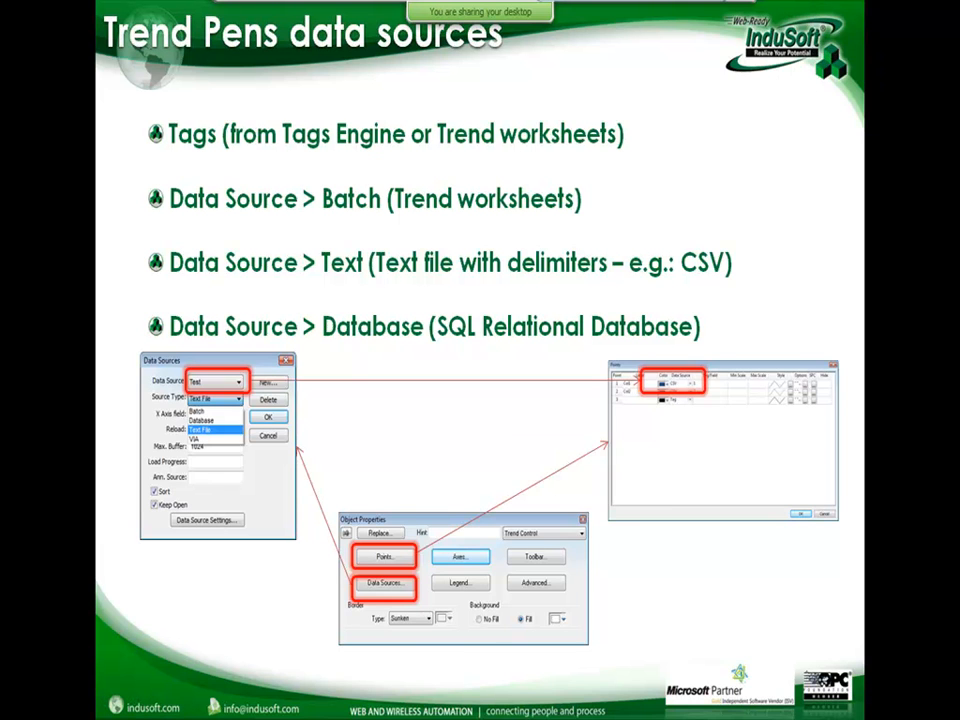
Switch from the PowerPoint slideshow back to InduSoft Web Studio.
key(alt+Tab)
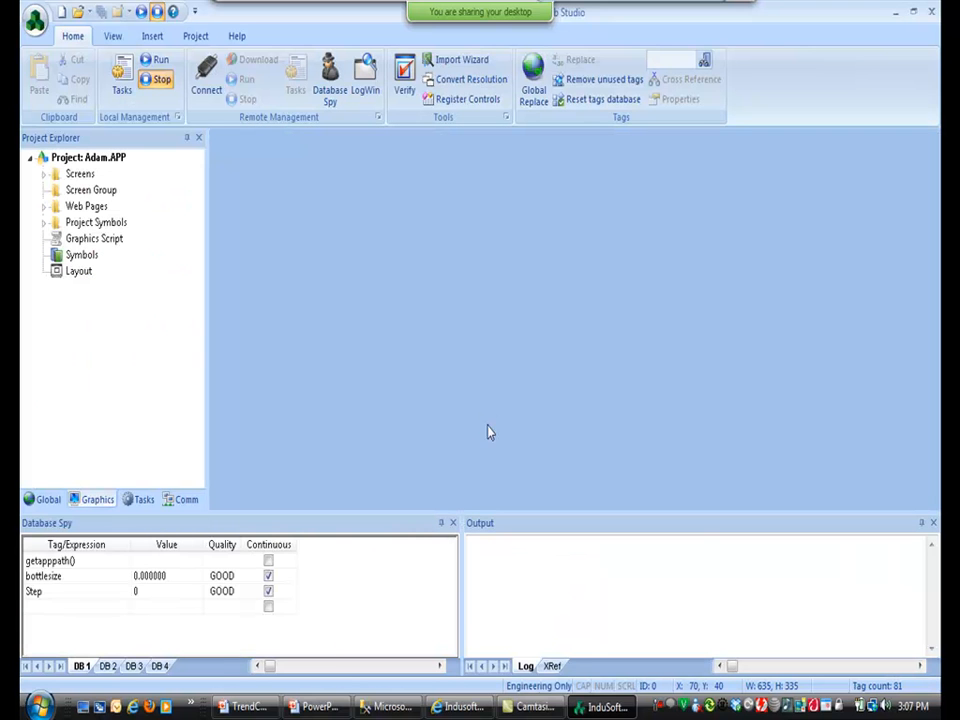
Create a new project named TrendWebinar using the Empty Application template.
click(35, 20)
click(45, 66)
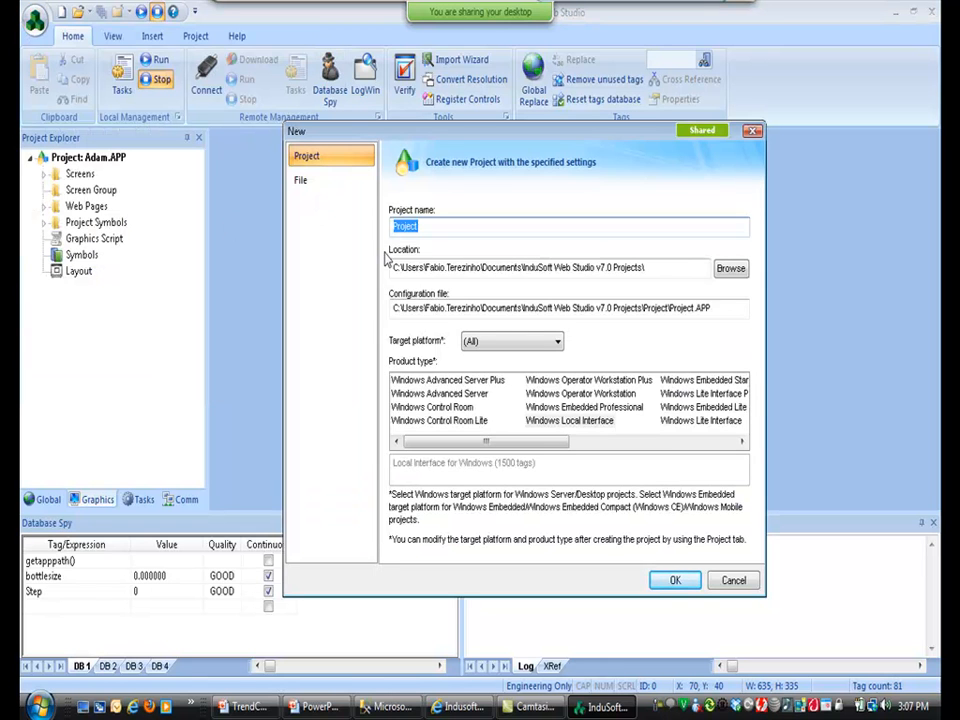
text(TrendWebinar)
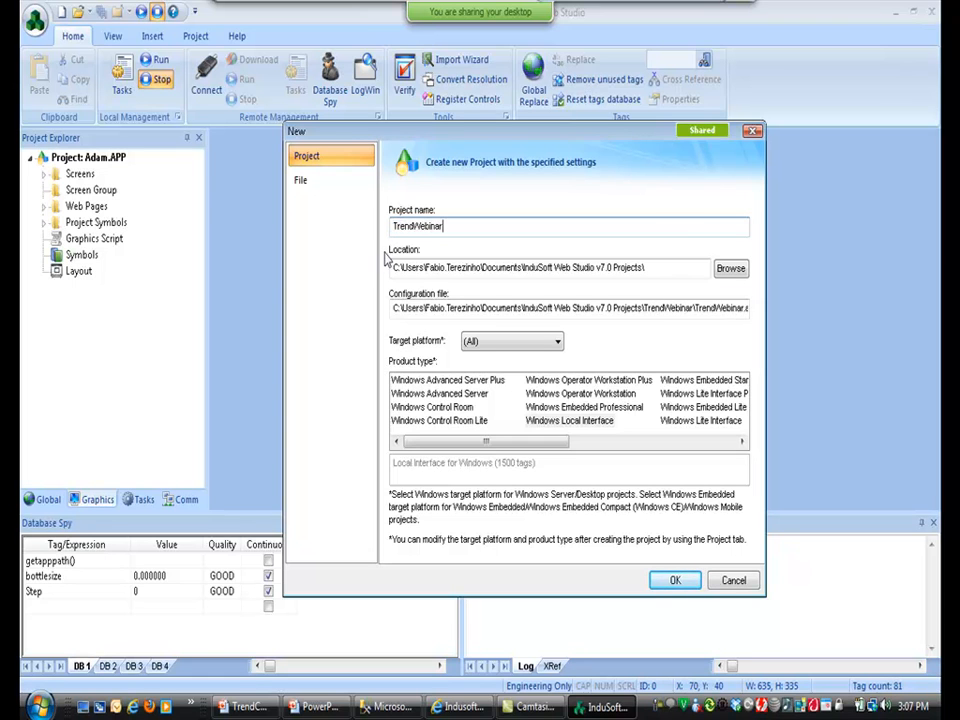
click(664, 580)
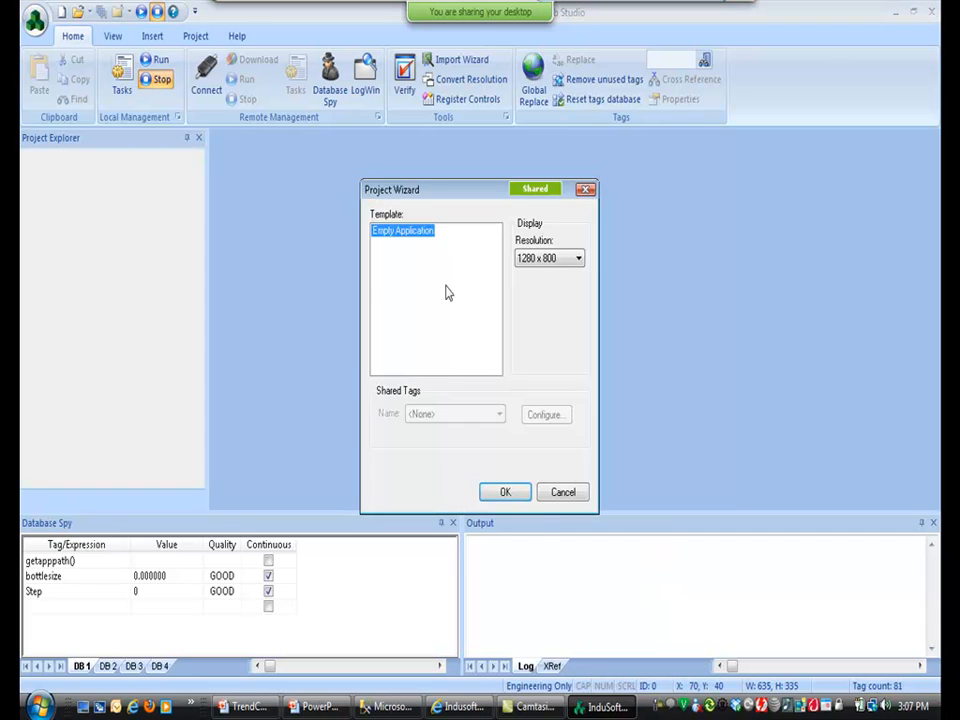
click(510, 496)
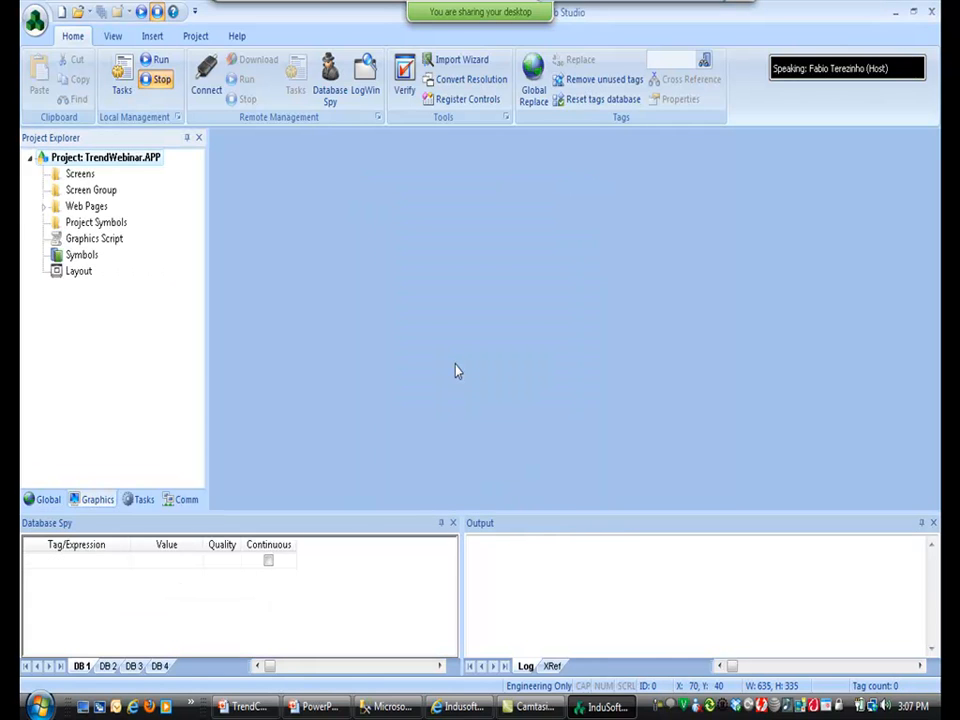
Insert a new screen into the project, accepting its default attributes.
right_click(84, 178)
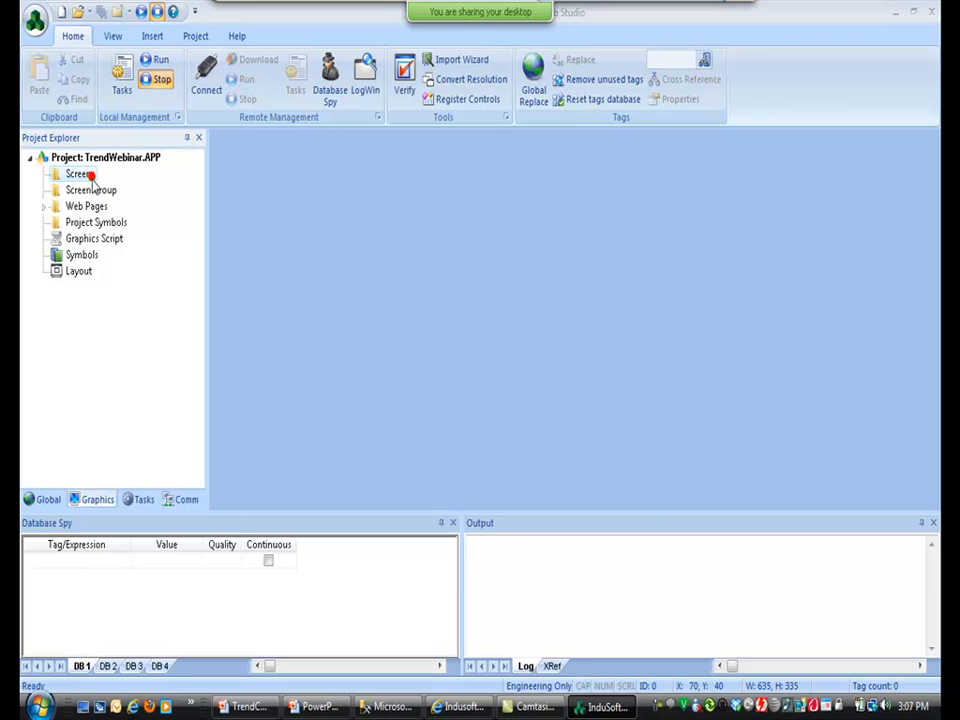
click(93, 185)
click(553, 505)
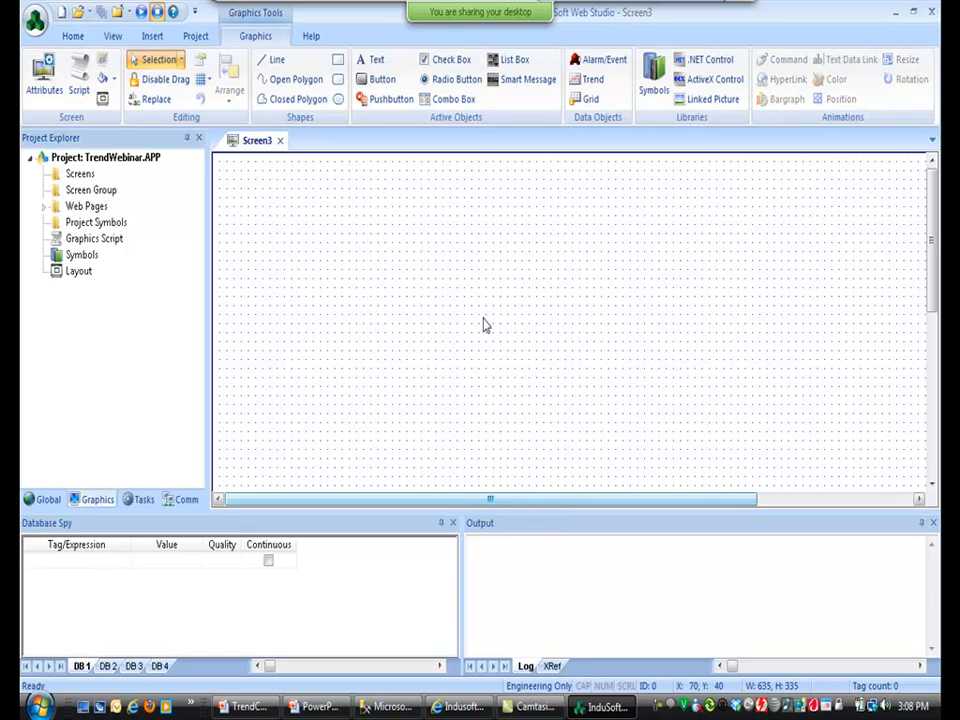
Draw a trend control across the top of the new screen and open its properties.
click(590, 79)
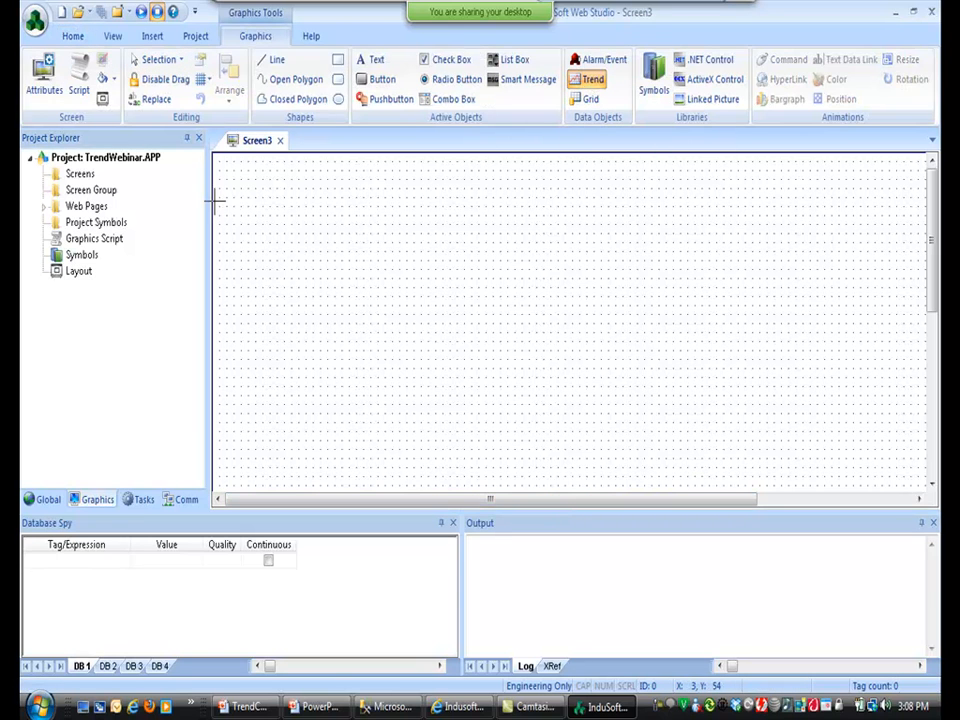
drag(218, 163, 690, 468)
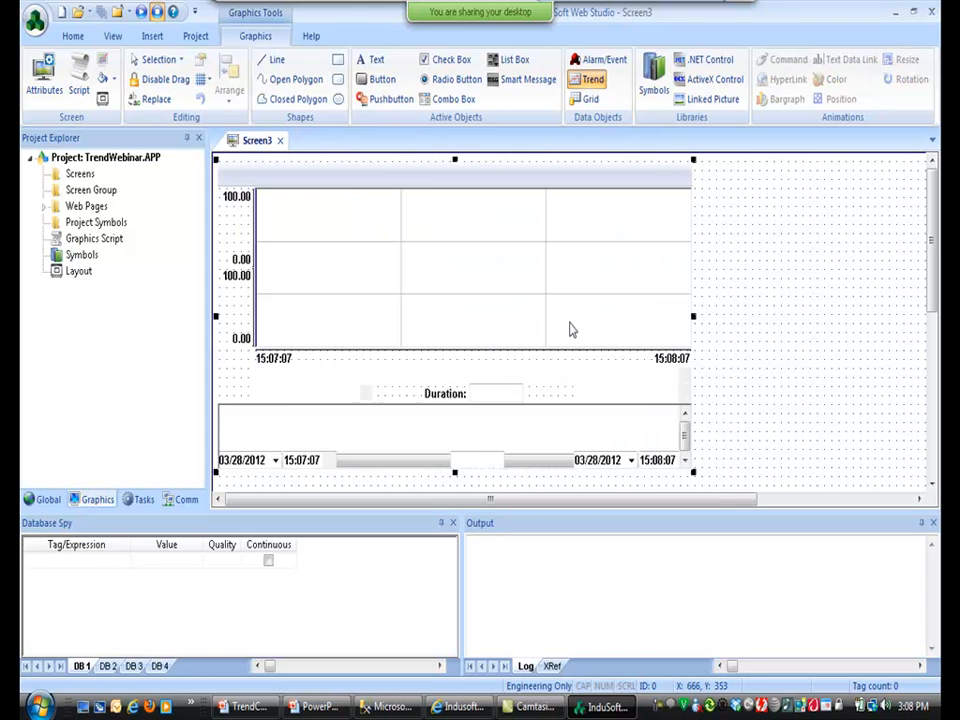
double_click(558, 325)
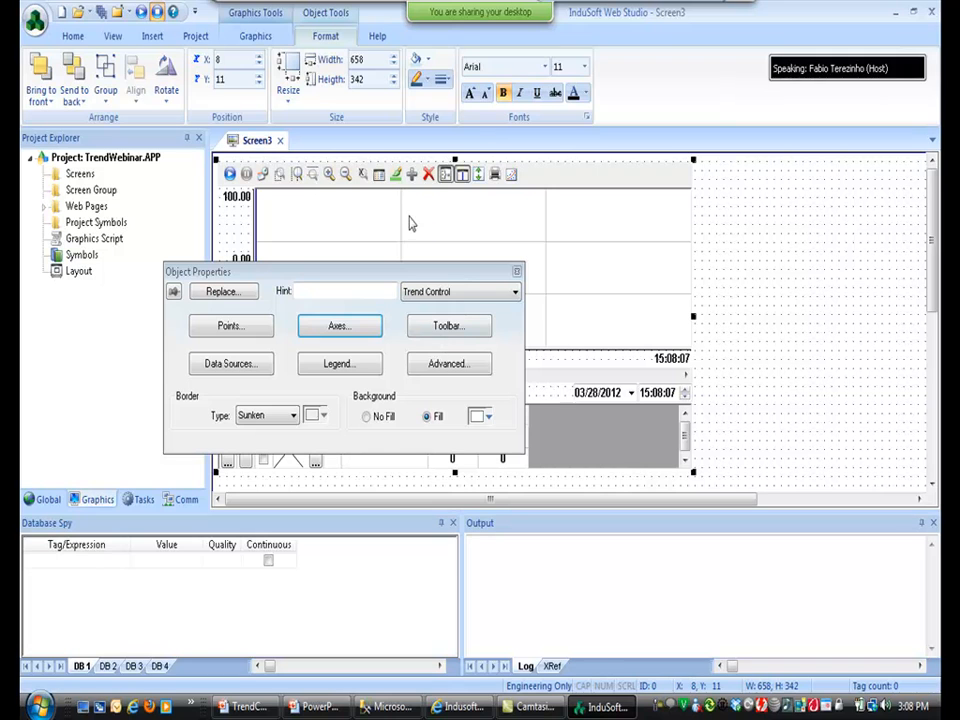
Assign new tags TagA and TagB to the trend's first two pens, creating both tags.
click(229, 326)
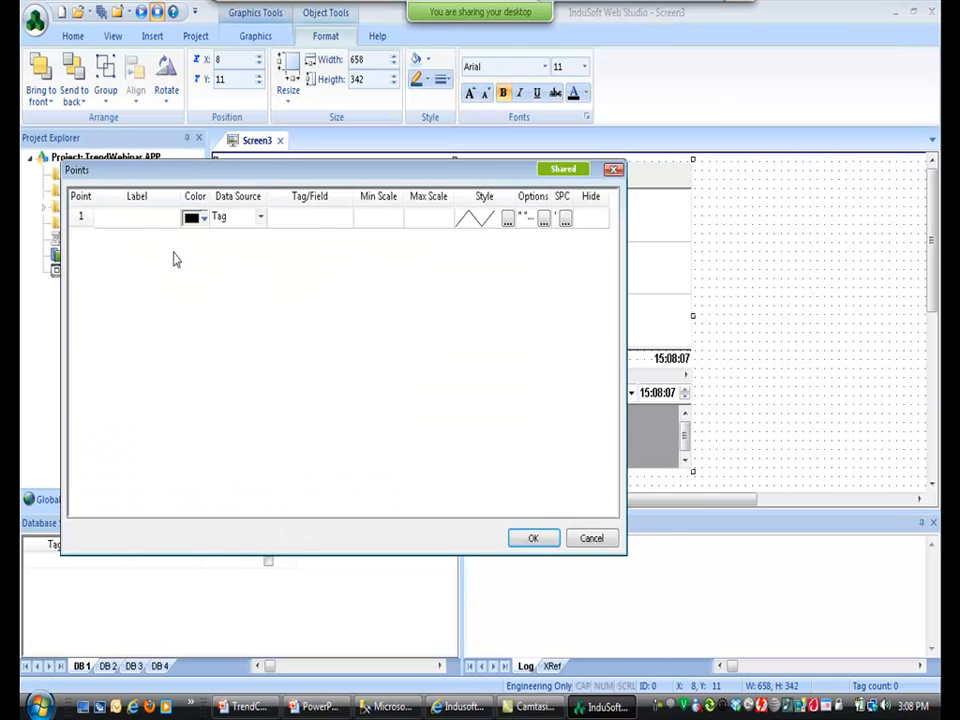
click(313, 221)
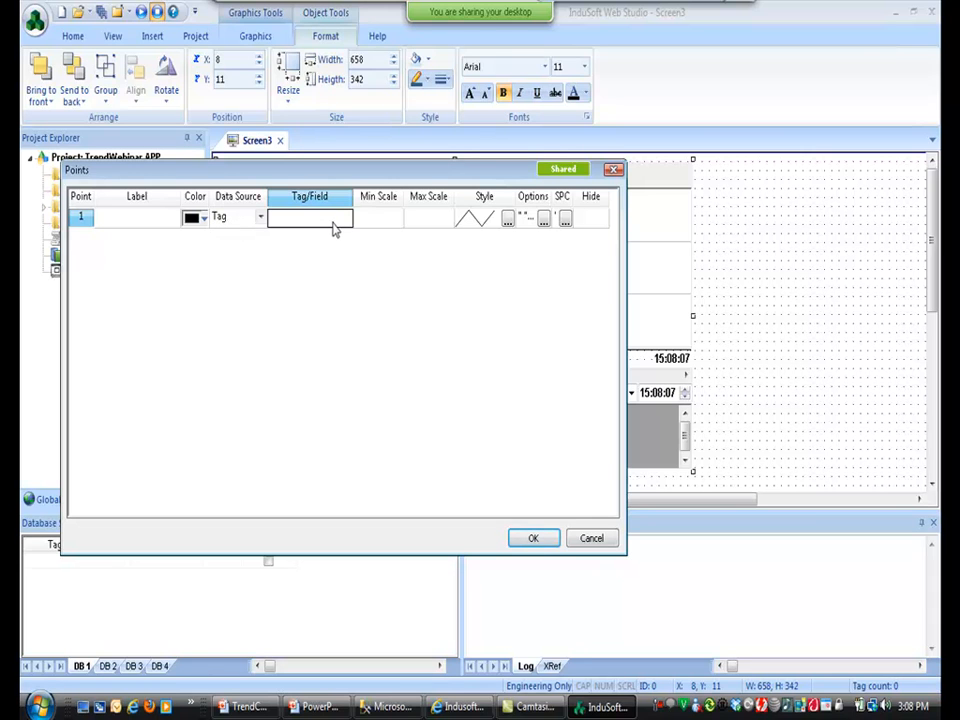
text(TagA)
key(Return)
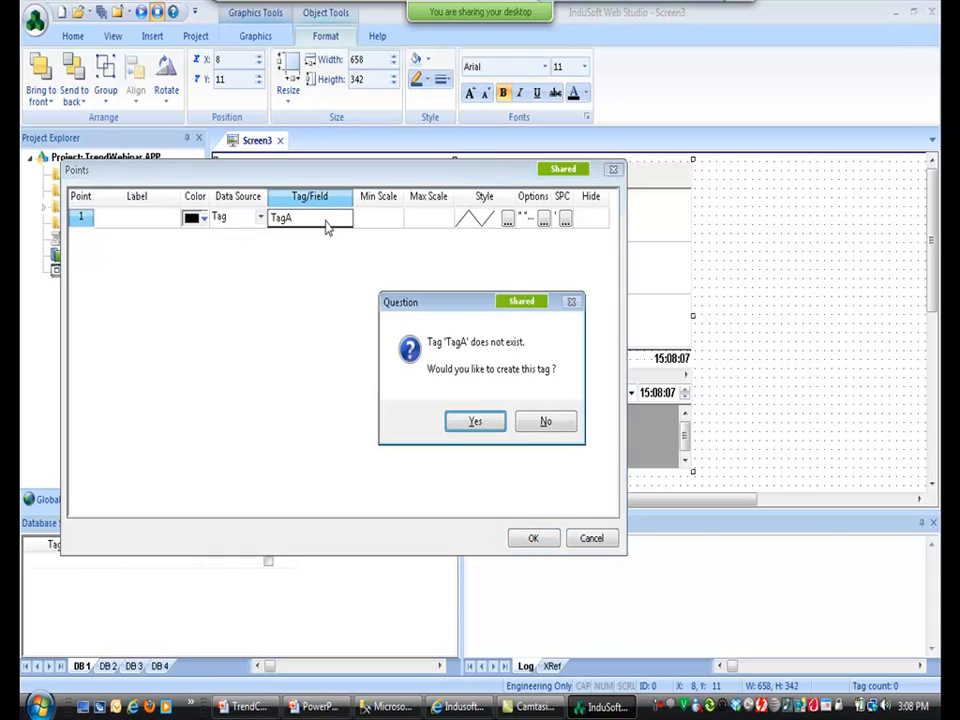
key(Return)
key(Return)
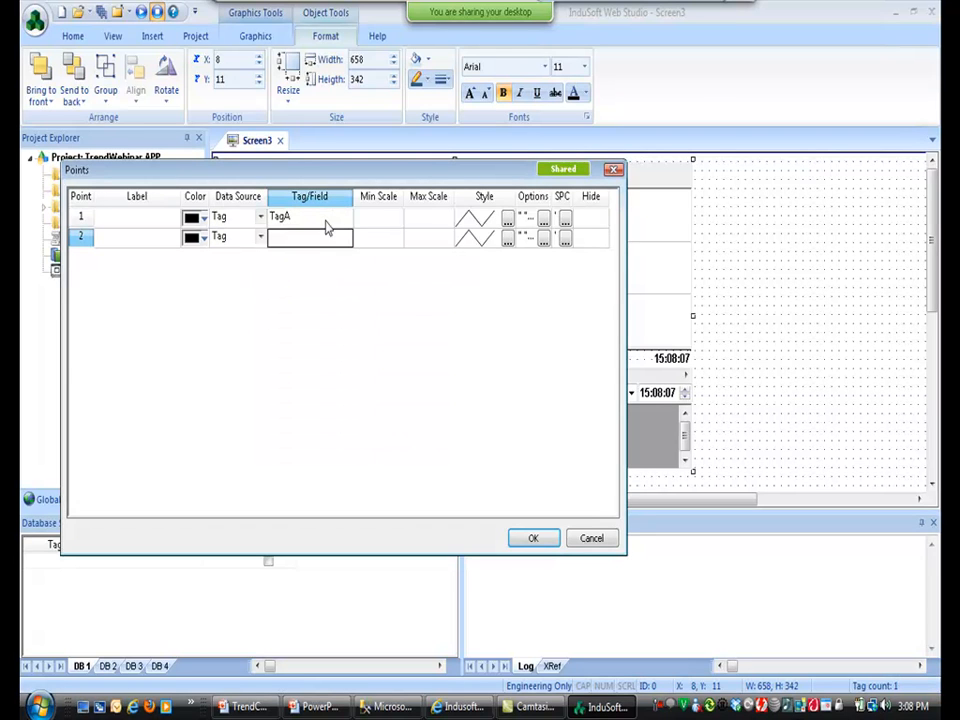
text(TagB)
key(Return)
key(Return)
key(Return)
Make the TagA pen blue and the TagB pen red.
click(198, 219)
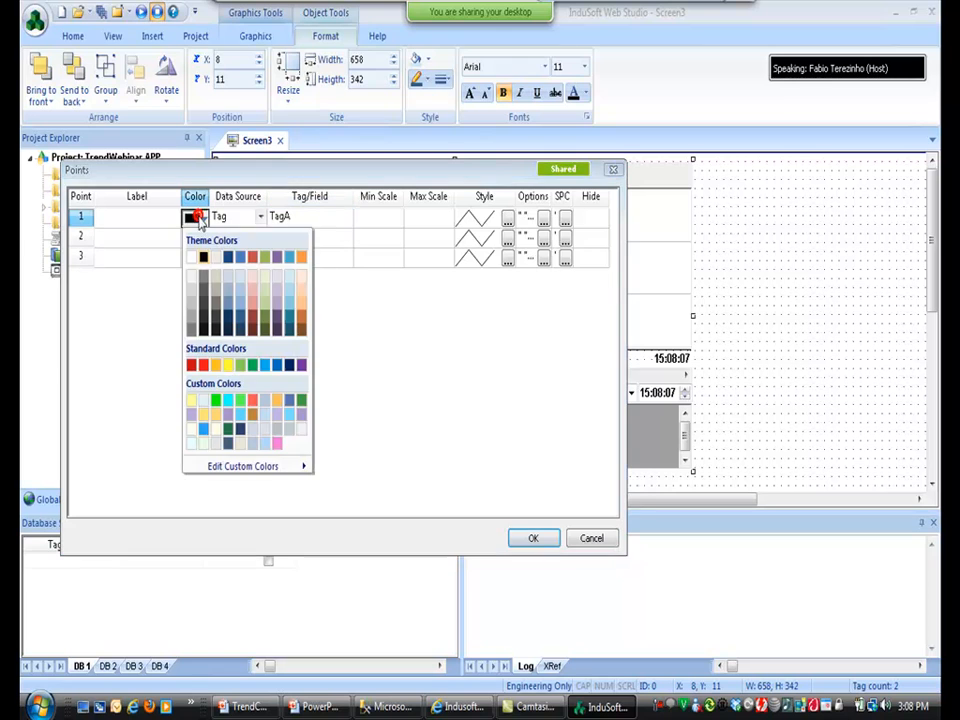
click(231, 263)
click(206, 235)
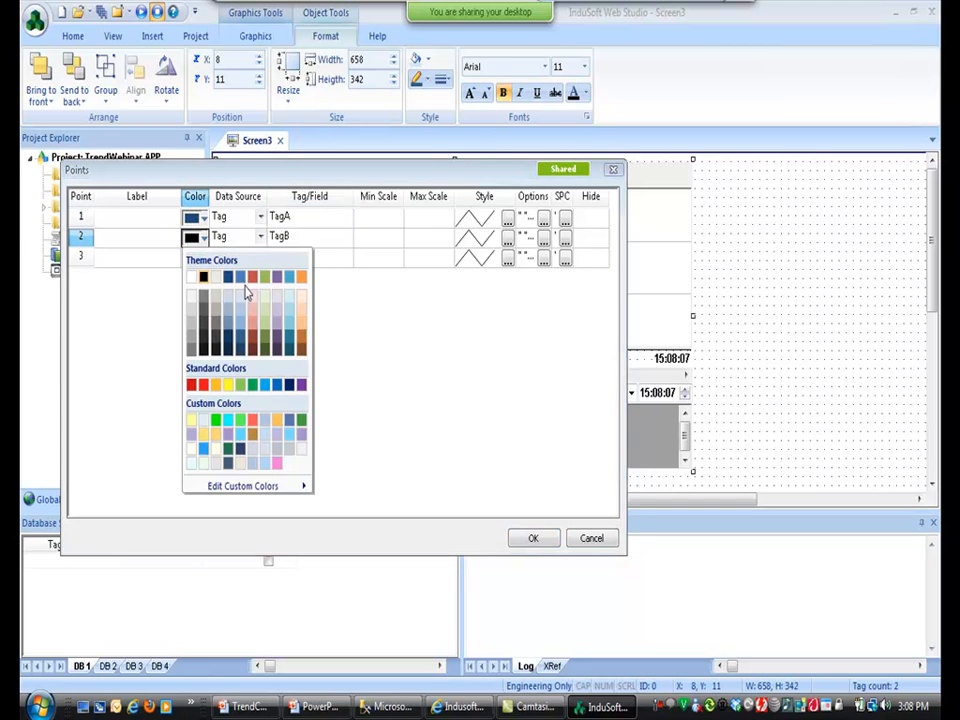
click(253, 278)
Copy the tag names TagA and TagB into the pen labels and apply the settings.
click(133, 216)
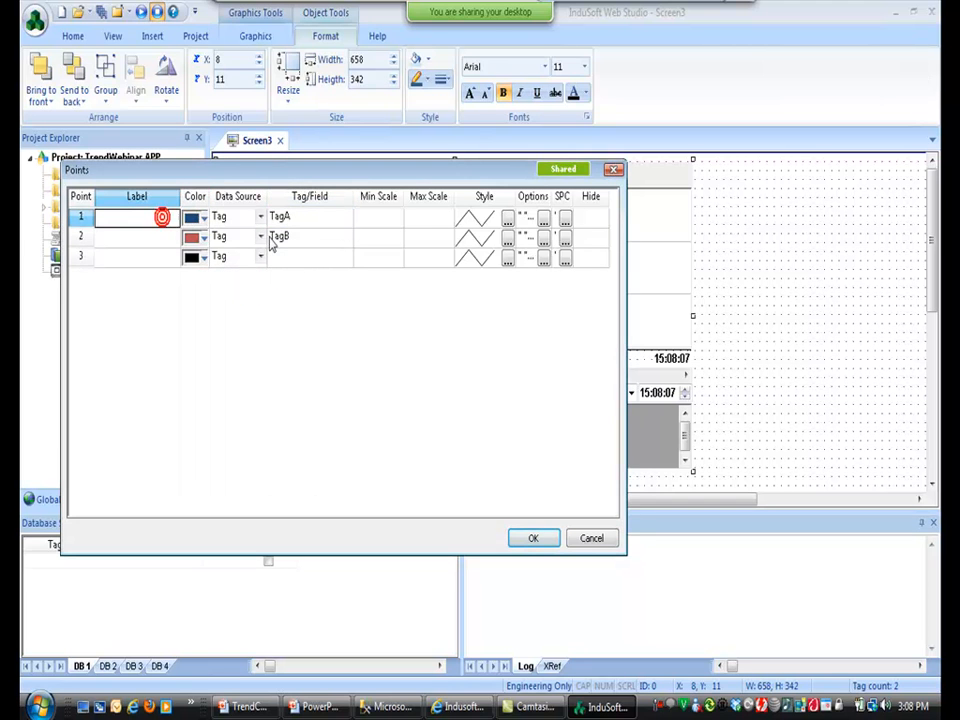
click(284, 219)
drag(284, 219, 286, 238)
key(ctrl+c)
click(157, 220)
key(ctrl+v)
click(152, 219)
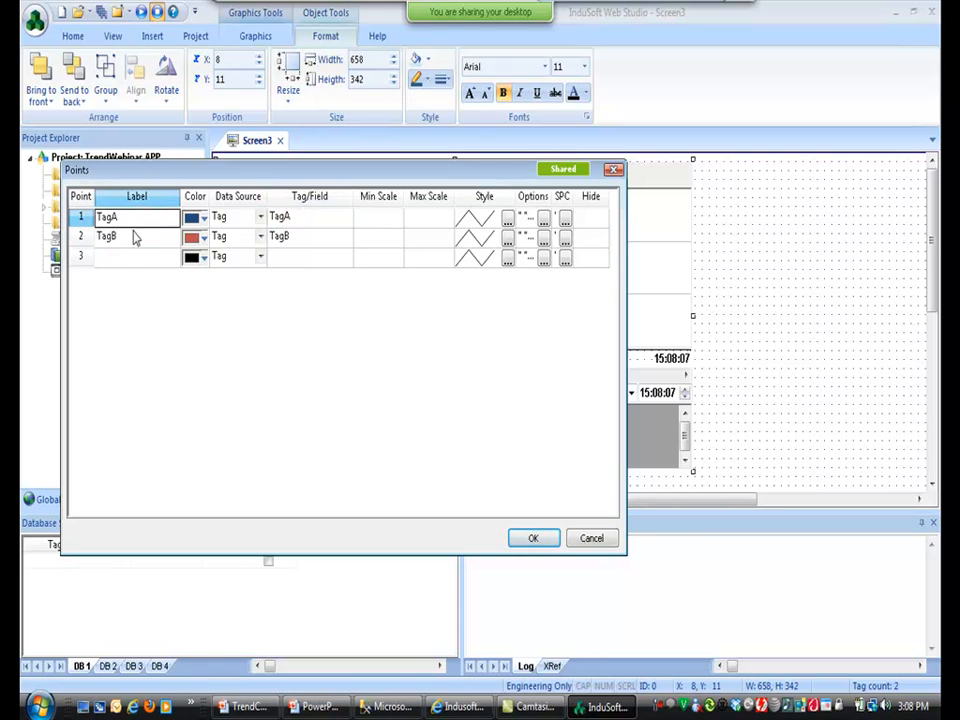
click(533, 539)
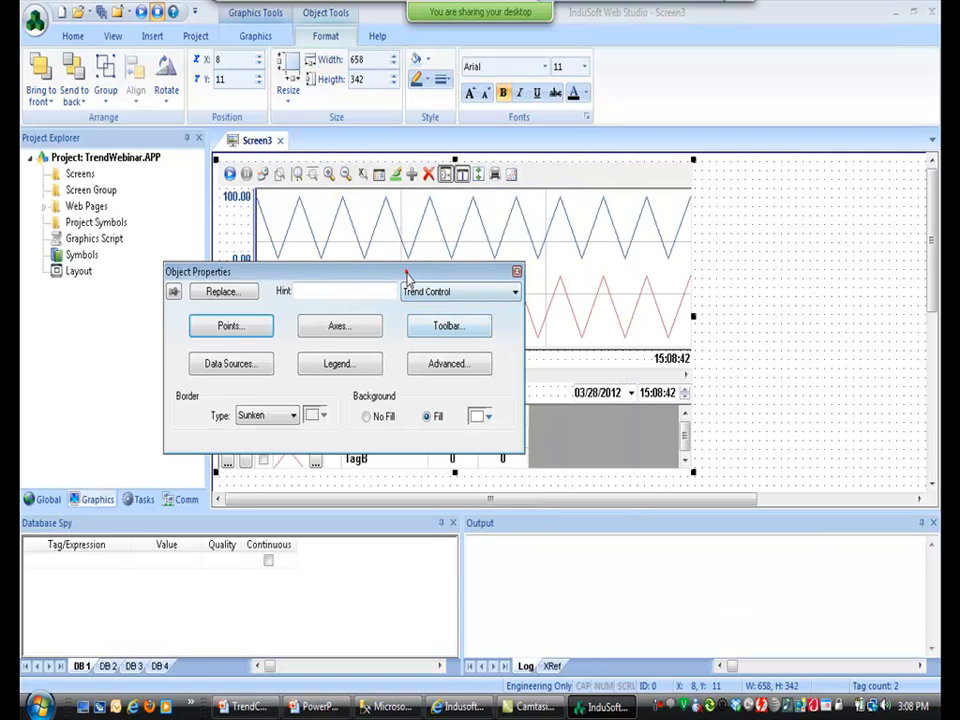
drag(406, 275, 450, 195)
Insert a new script group described as Simulation with execution condition 1.
click(470, 336)
click(138, 499)
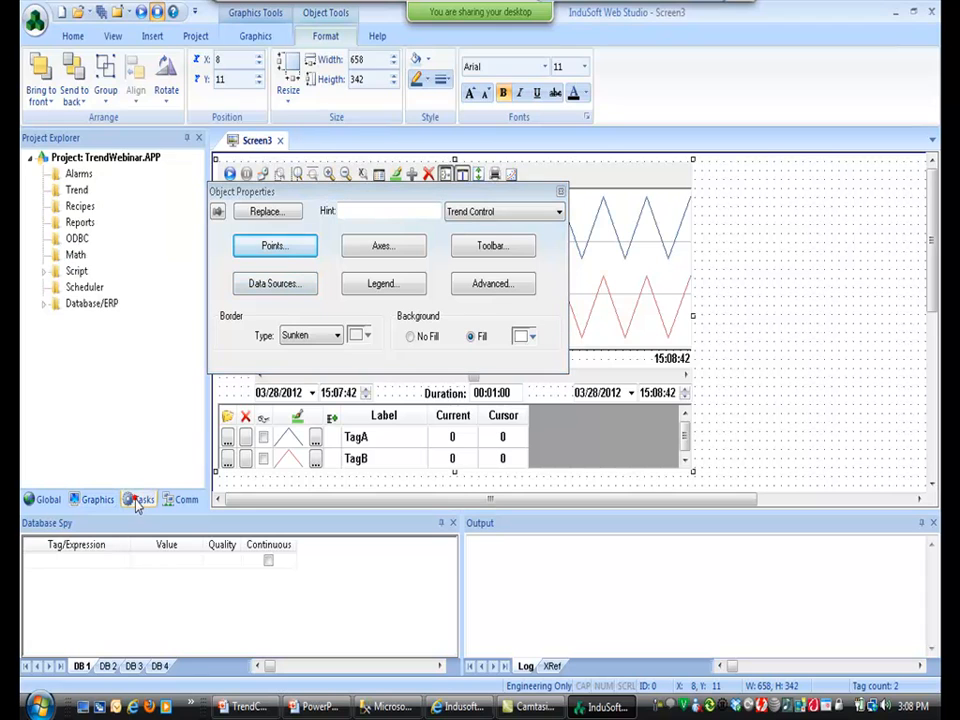
double_click(72, 271)
right_click(72, 272)
click(87, 280)
click(560, 190)
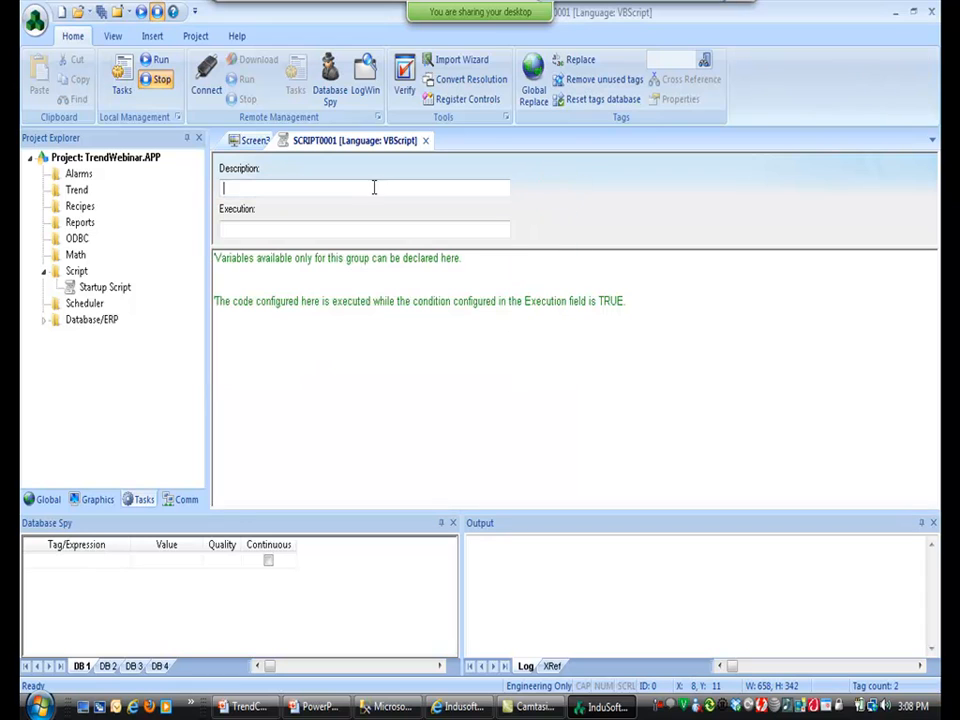
text(Simulation)
key(Tab)
text(1)
Write $TagA = 100*$Rand() and $TagB = 100*$Rand() in the script, then save all.
click(358, 368)
key(Return)
key(Return)
text($Tag)
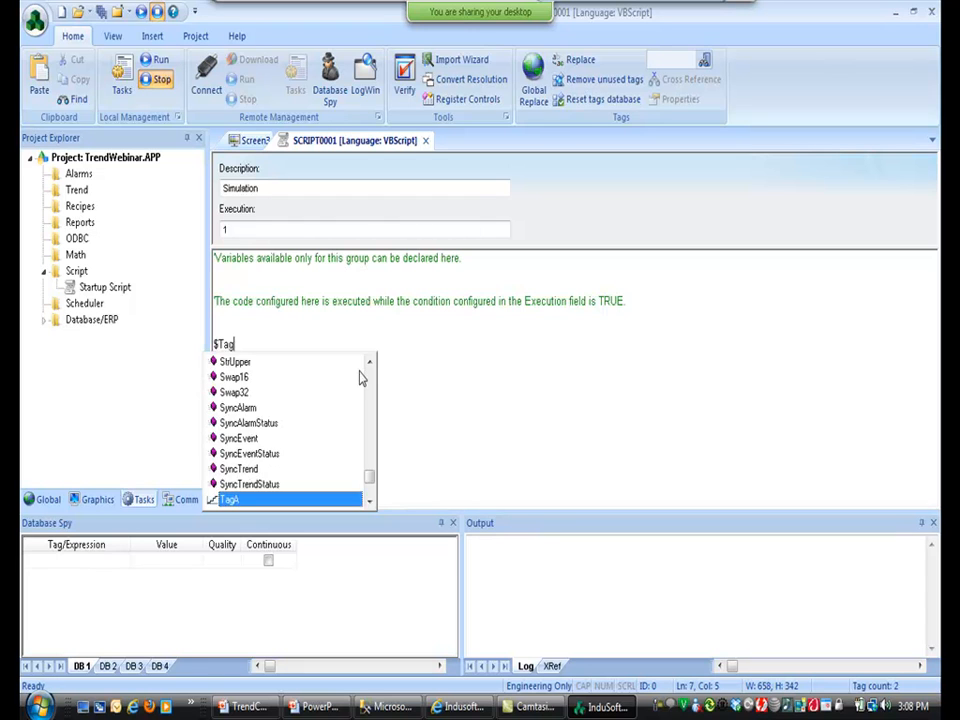
key(Return)
text(= 100 *$ran)
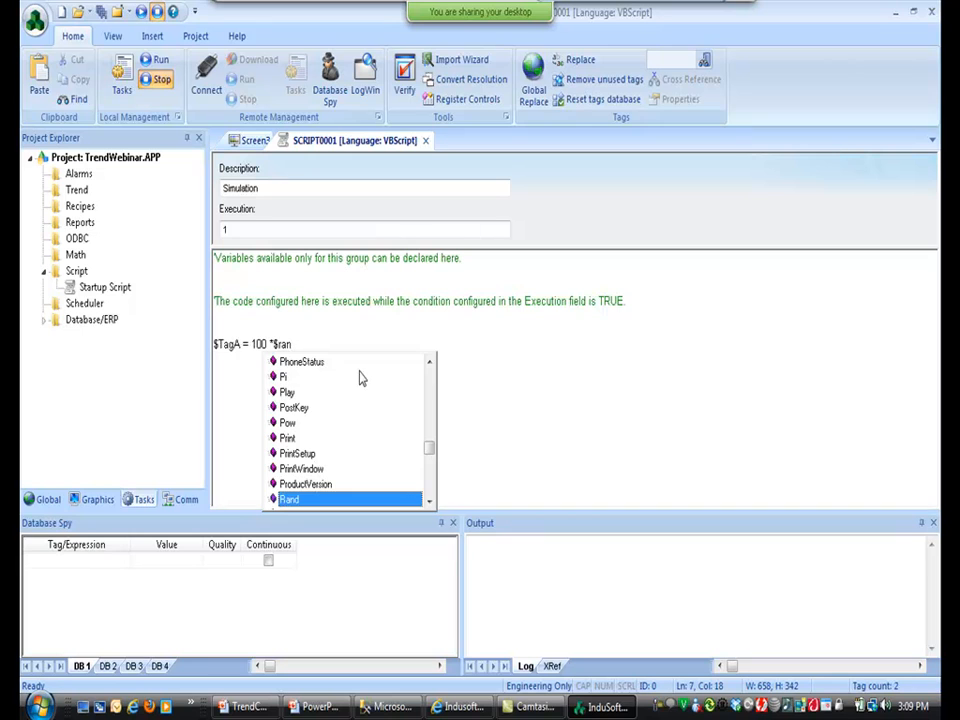
key(Return)
key(shift+Home)
key(ctrl+c)
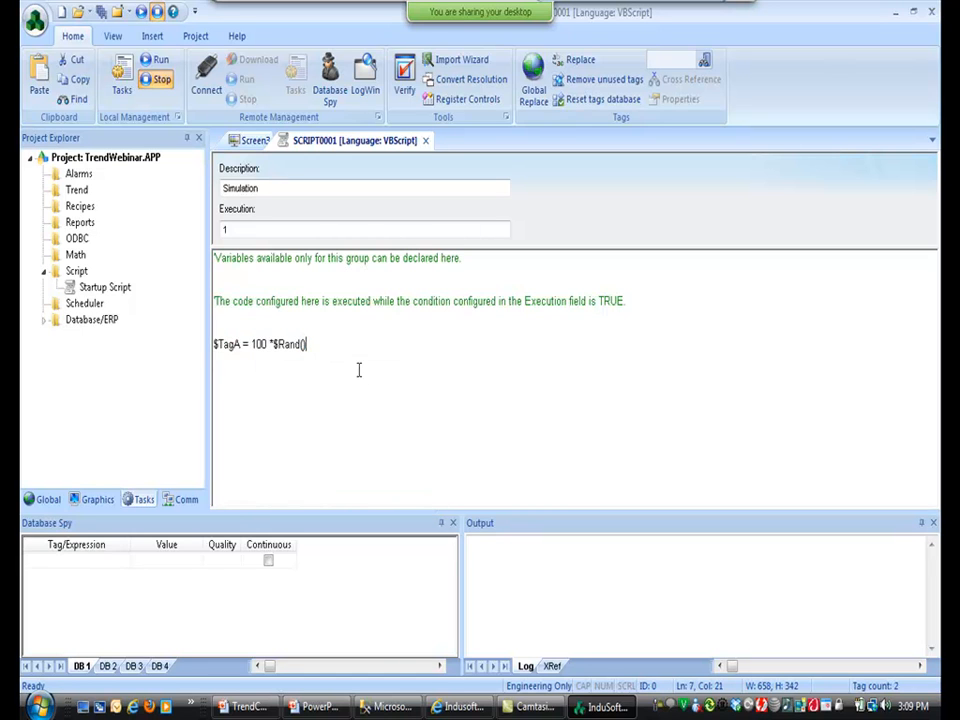
key(End)
key(Return)
key(ctrl+v)
text(B)
click(99, 11)
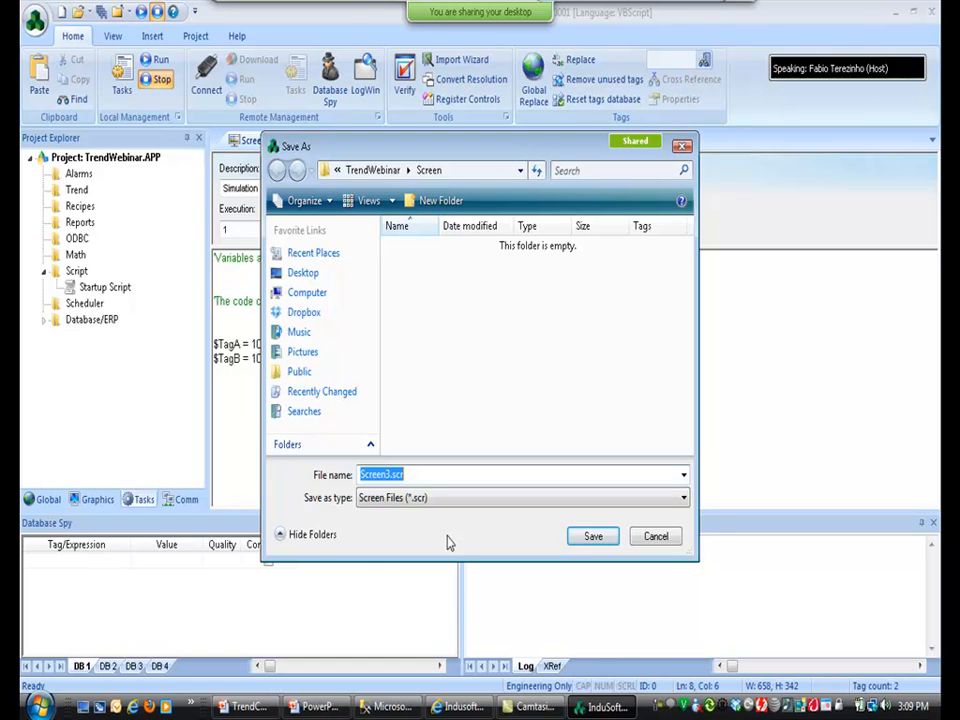
Save the screen as DataSources, accept the script's sheet number, close the script editor, and run.
text(Data)
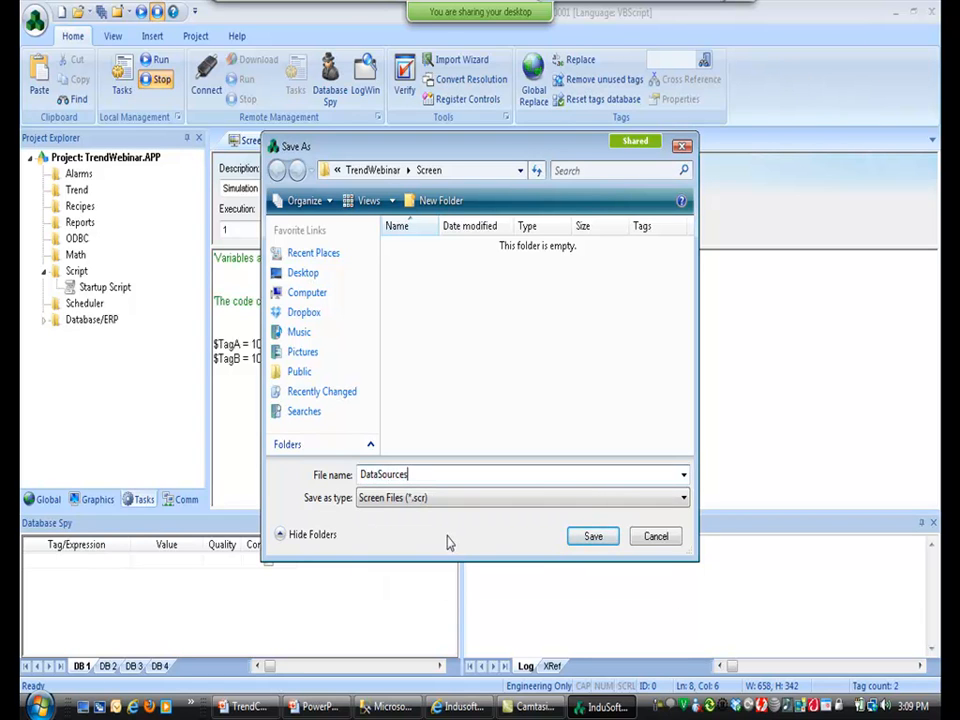
text(Sources)
key(Return)
click(445, 378)
click(455, 141)
click(140, 12)
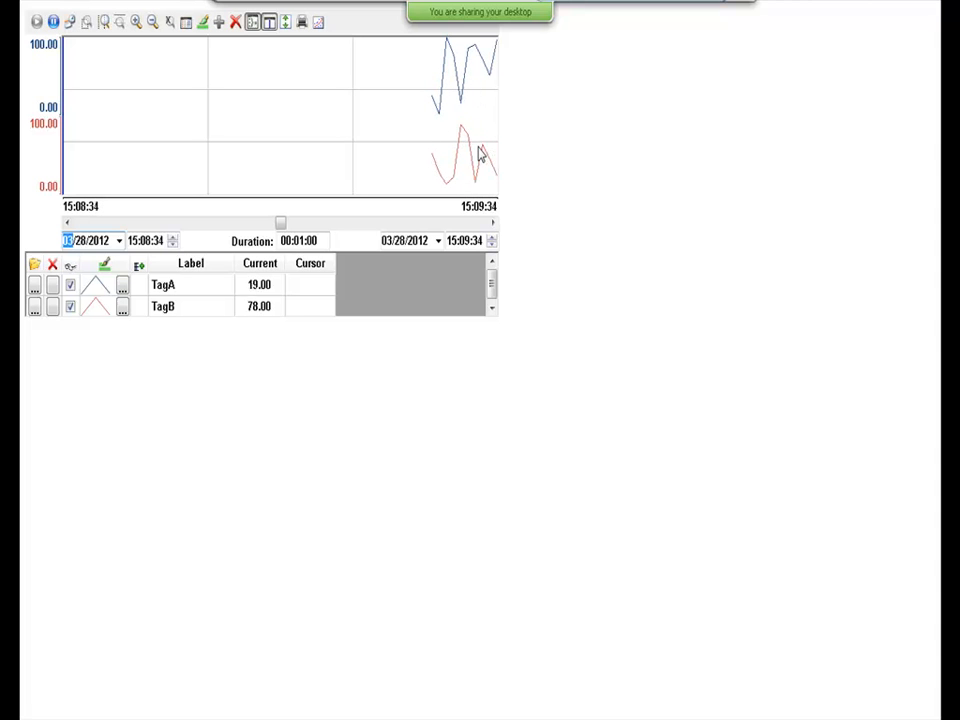
Run the project, watch the trend plot live TagA and TagB values, then return to the editor.
key(alt+Tab)
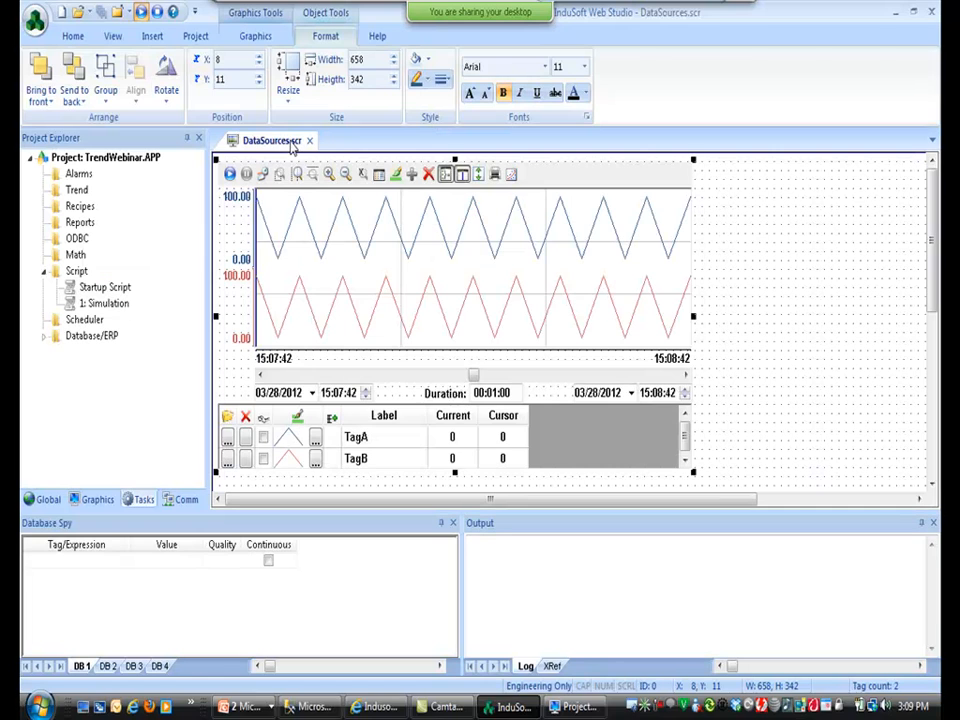
click(158, 14)
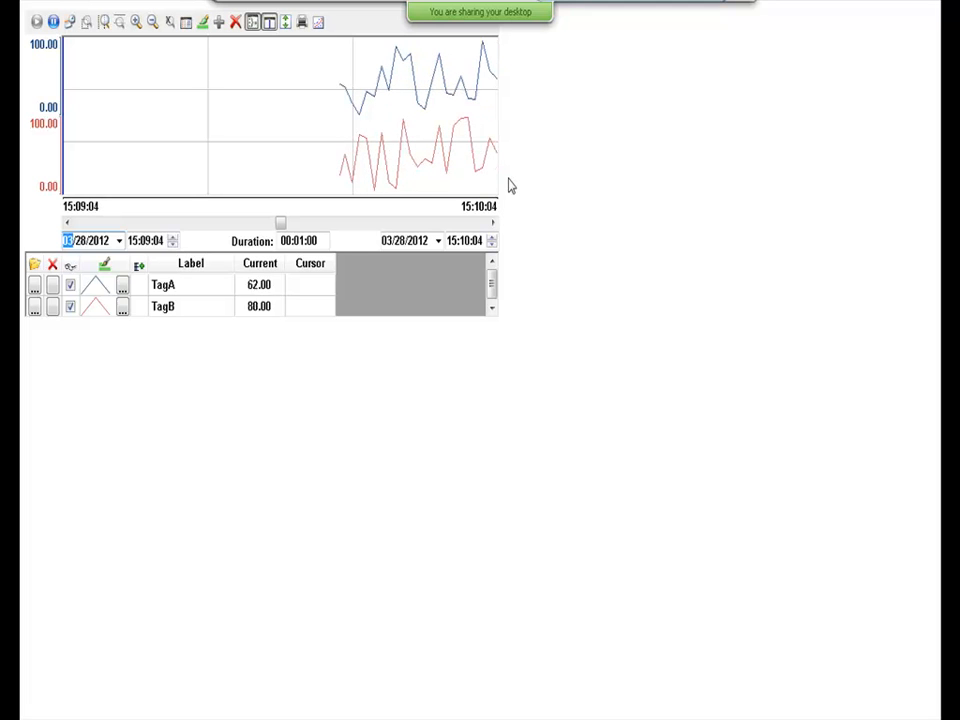
key(alt+Tab)
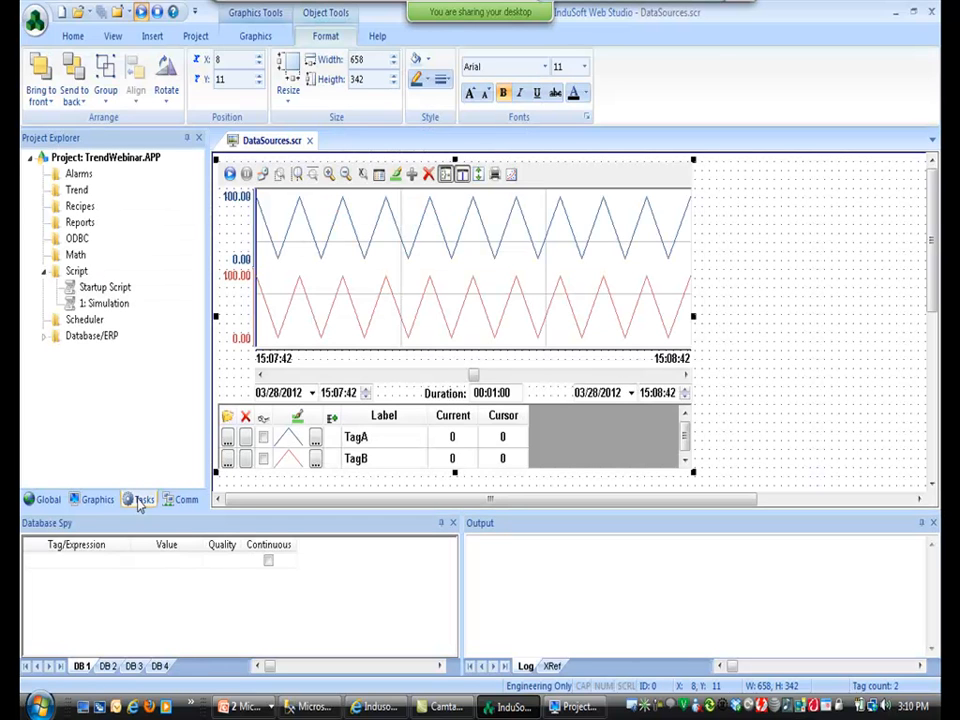
Insert a trend worksheet logging TagA and TagB, with the description Propietary.
right_click(72, 190)
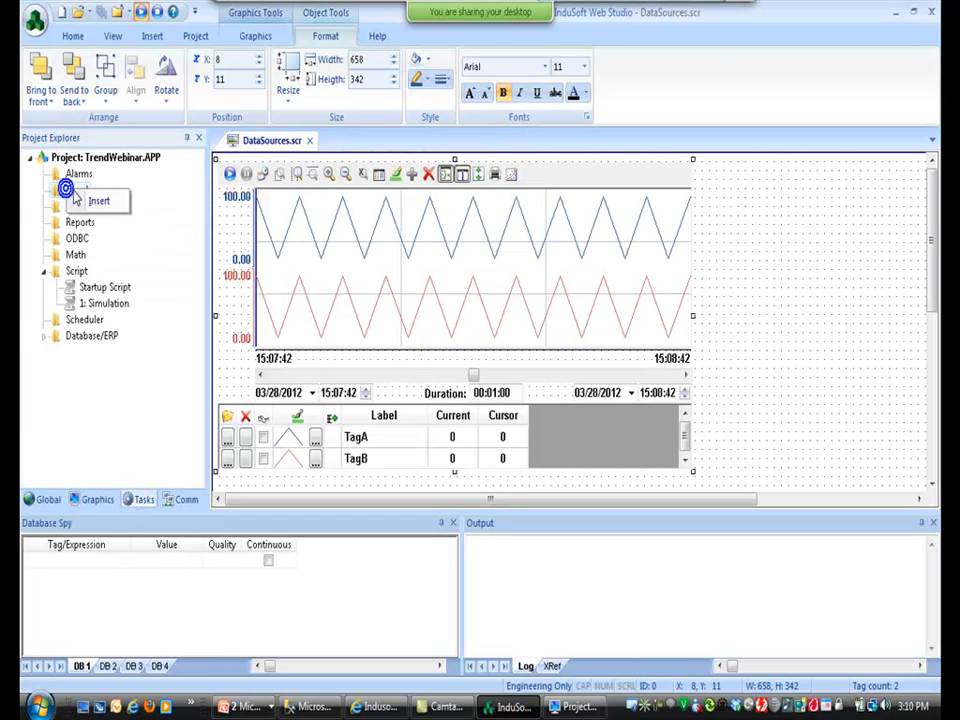
click(82, 199)
click(279, 319)
text(TagA)
key(Return)
text(Ta)
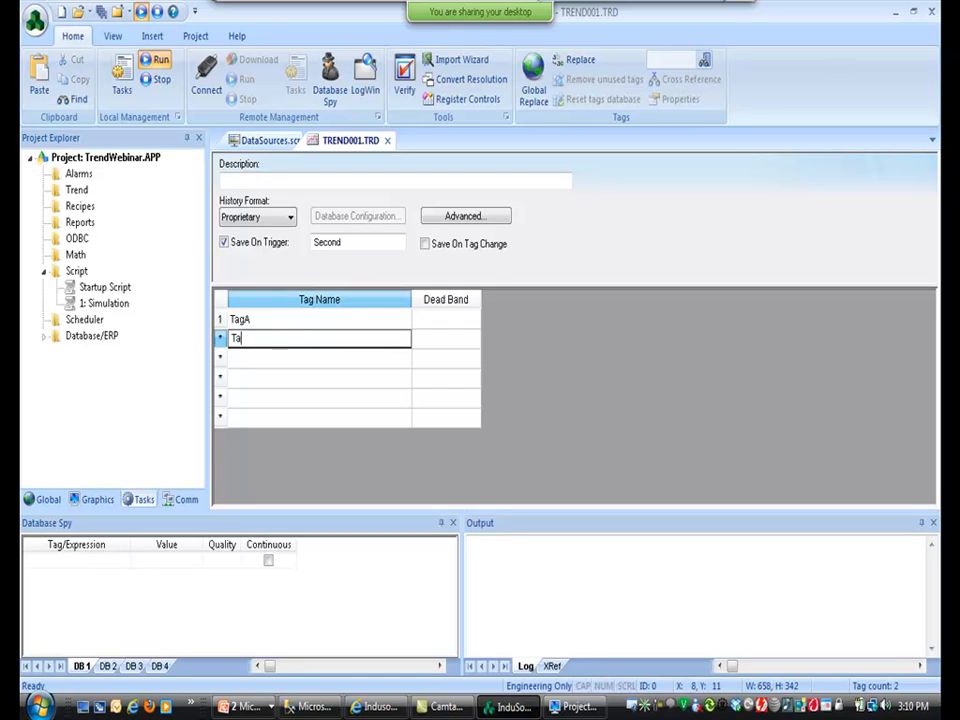
text(gB)
click(252, 318)
click(254, 342)
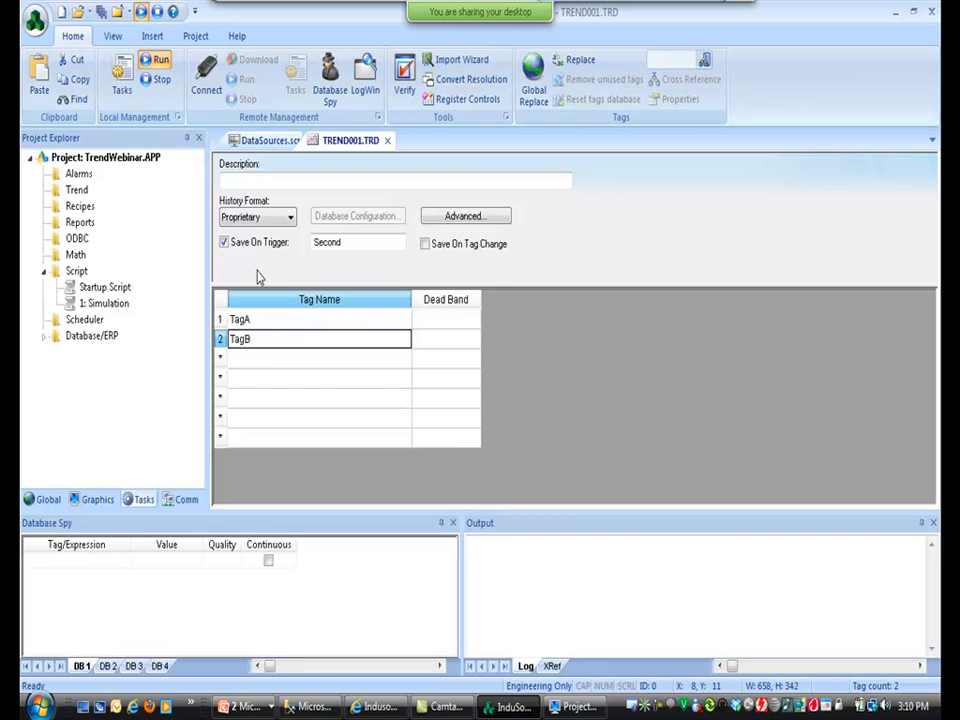
click(238, 181)
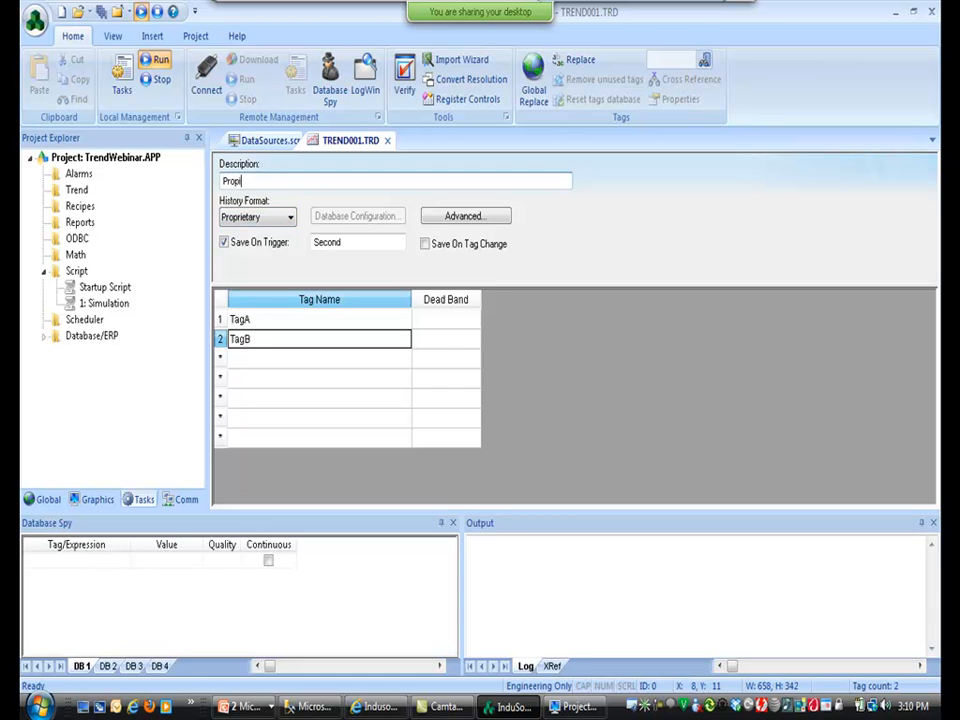
Save the new trend worksheet with its default sheet number, run the project, then stop it.
click(78, 11)
click(450, 376)
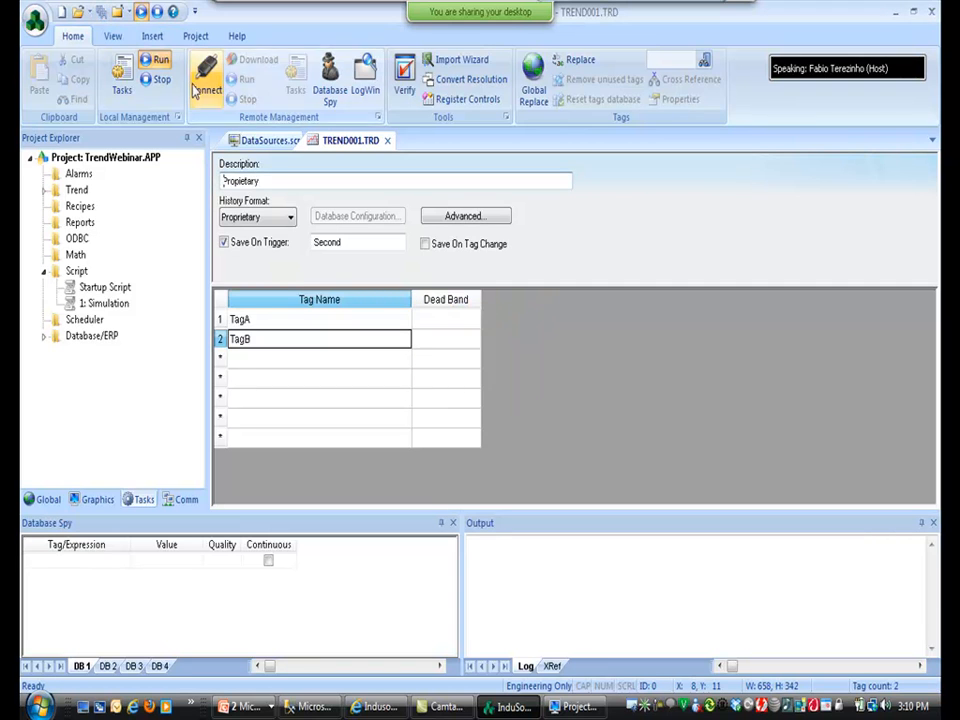
click(153, 79)
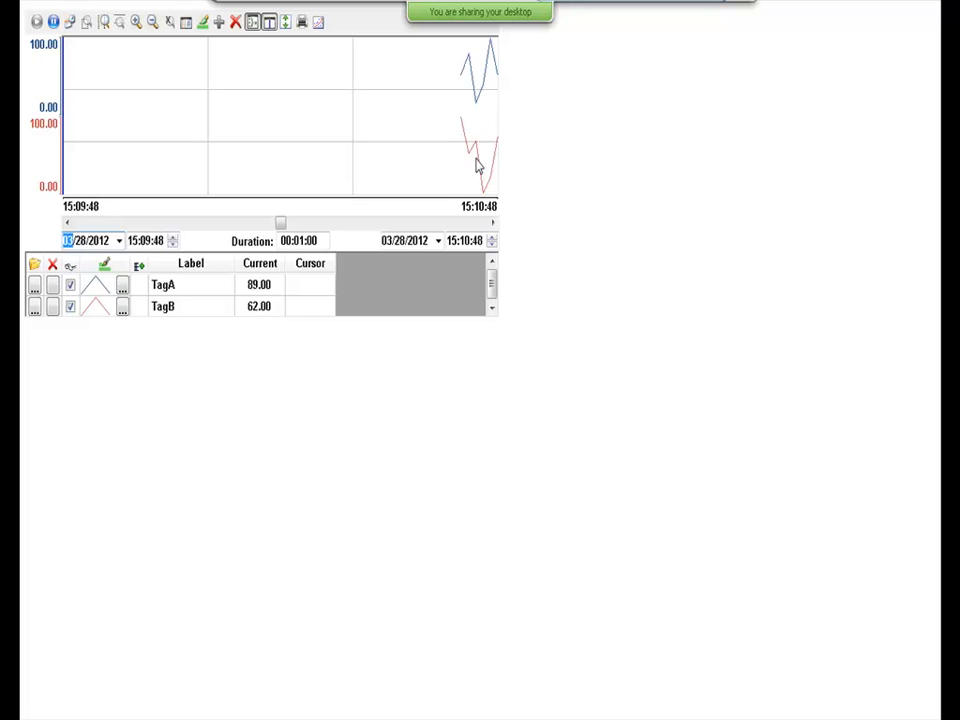
key(alt+Tab)
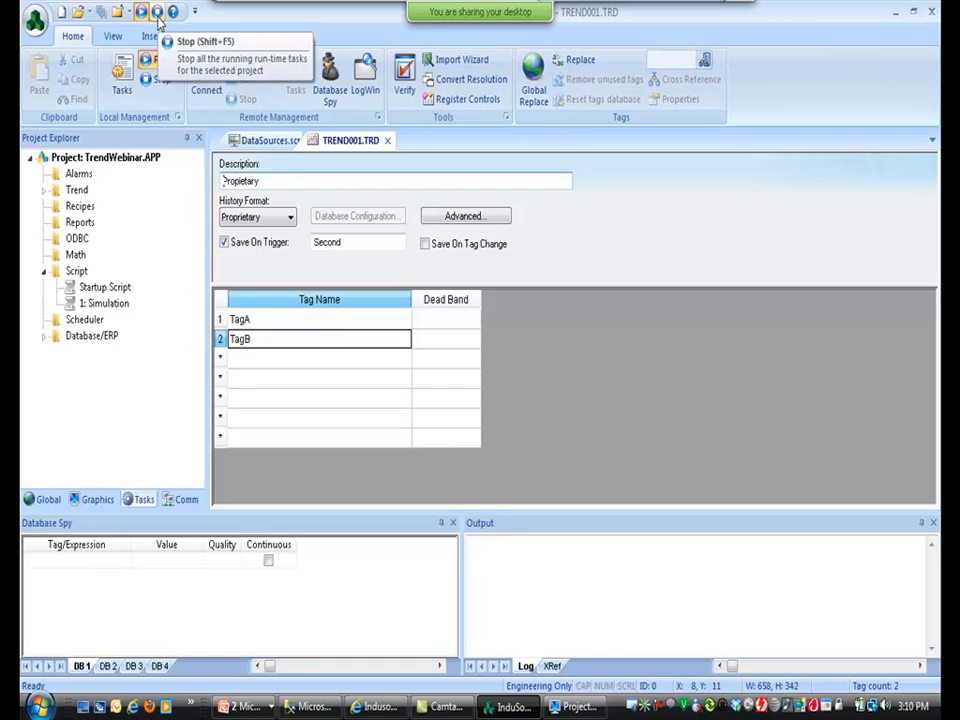
click(157, 16)
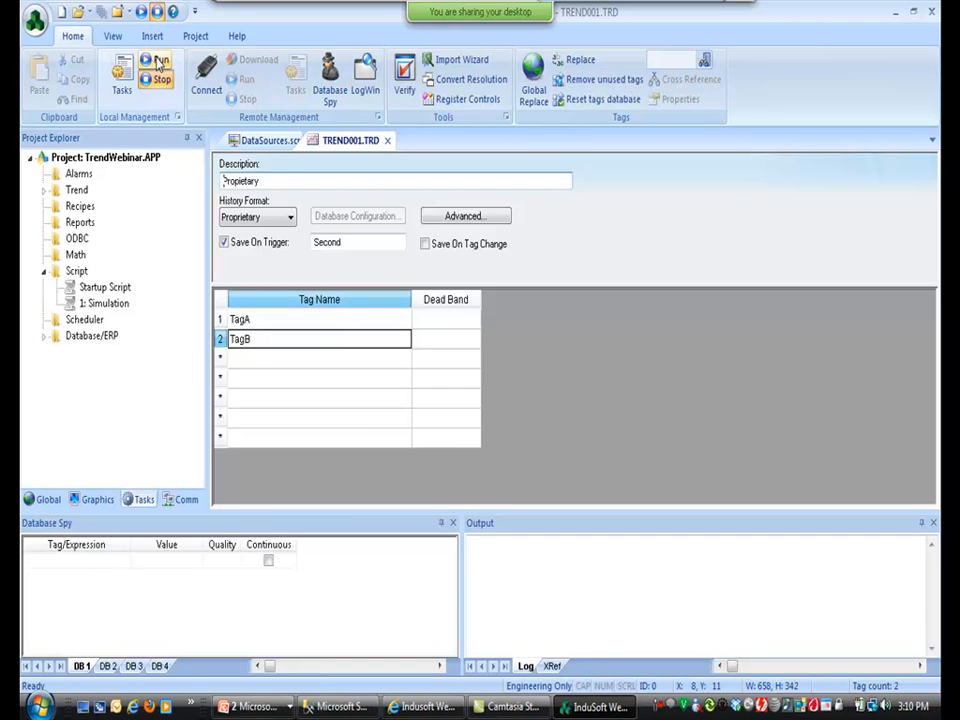
Run the project again to plot live TagA and TagB, then reopen DataSources.scr.
click(151, 60)
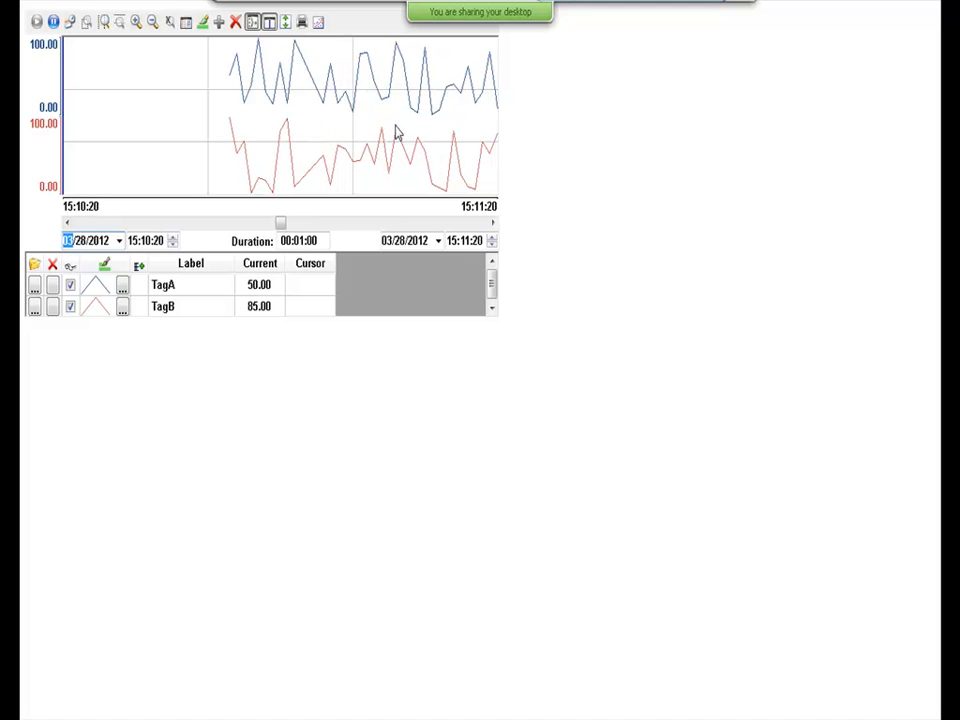
key(alt+Tab)
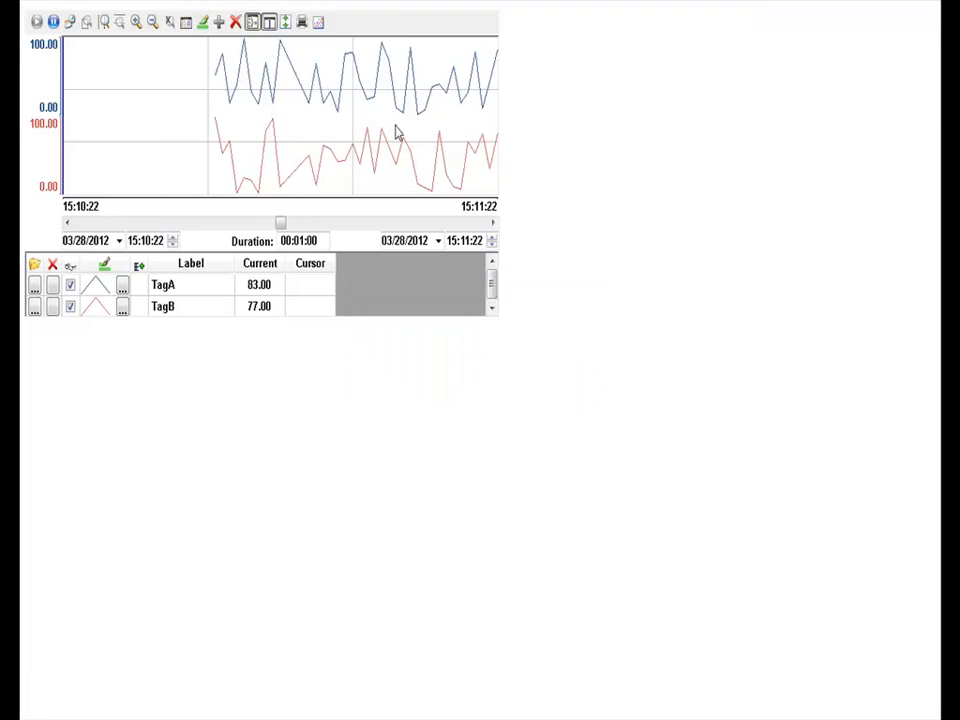
click(256, 140)
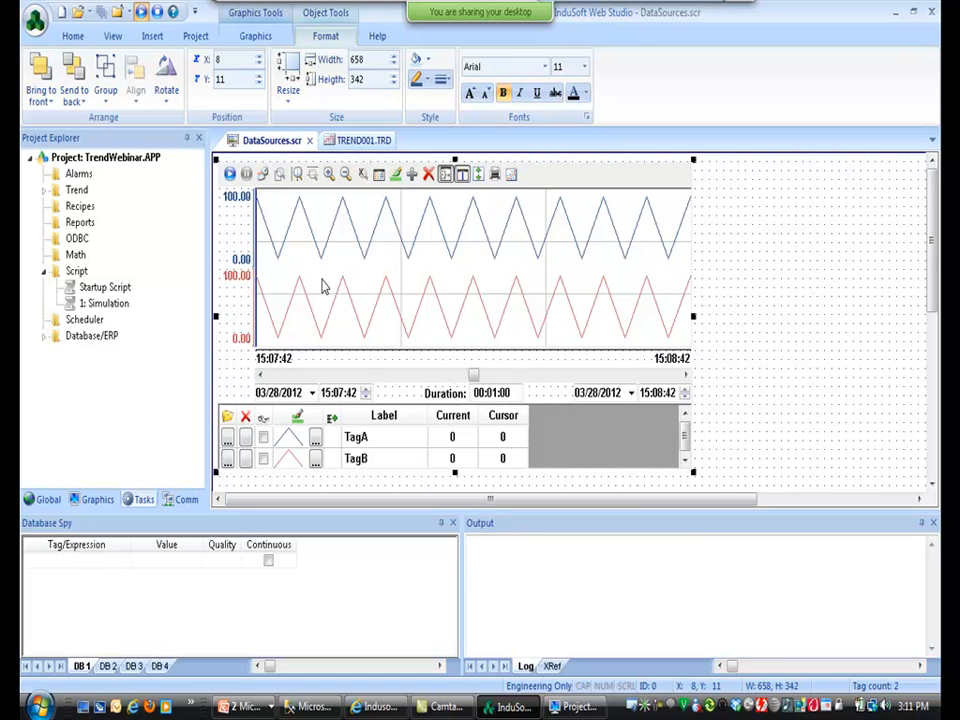
Check the trend's Points list of pens without changes, then return to TREND001.TRD.
double_click(322, 286)
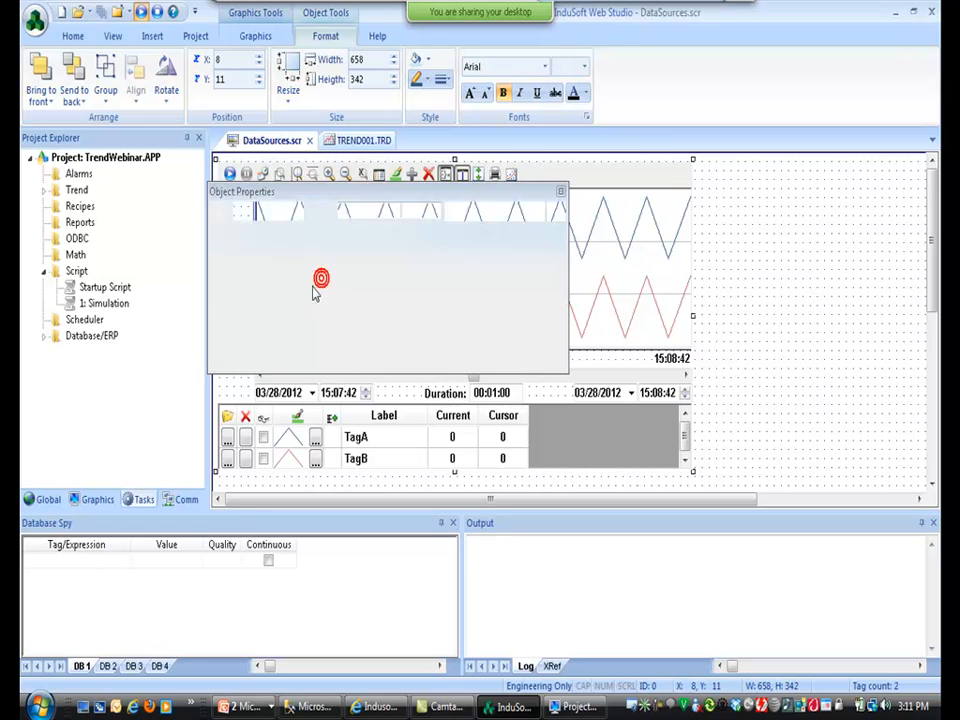
click(274, 244)
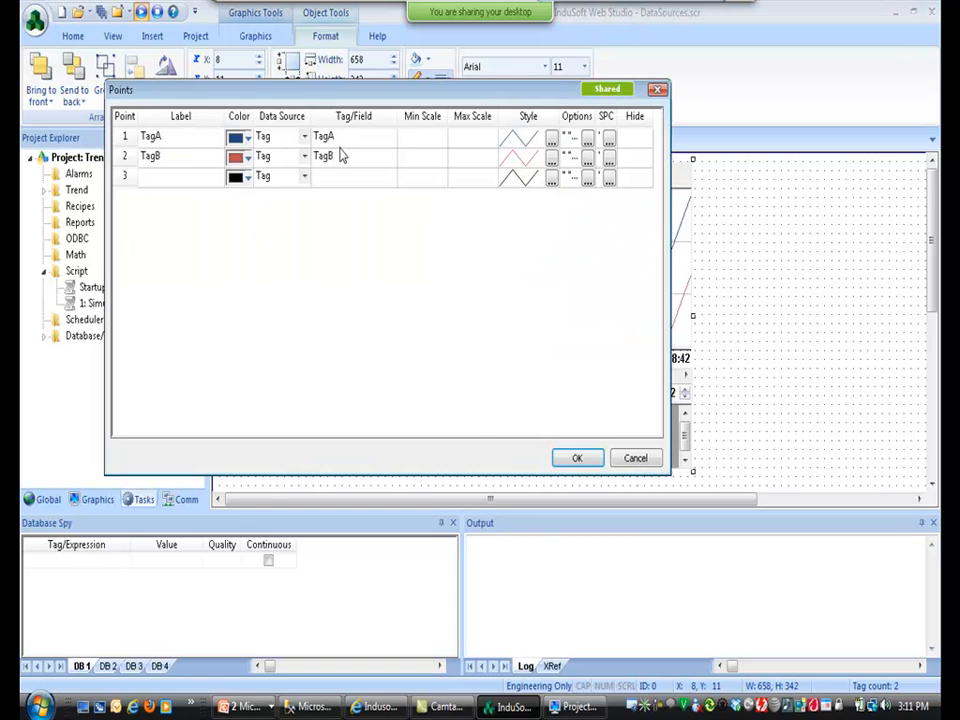
click(630, 457)
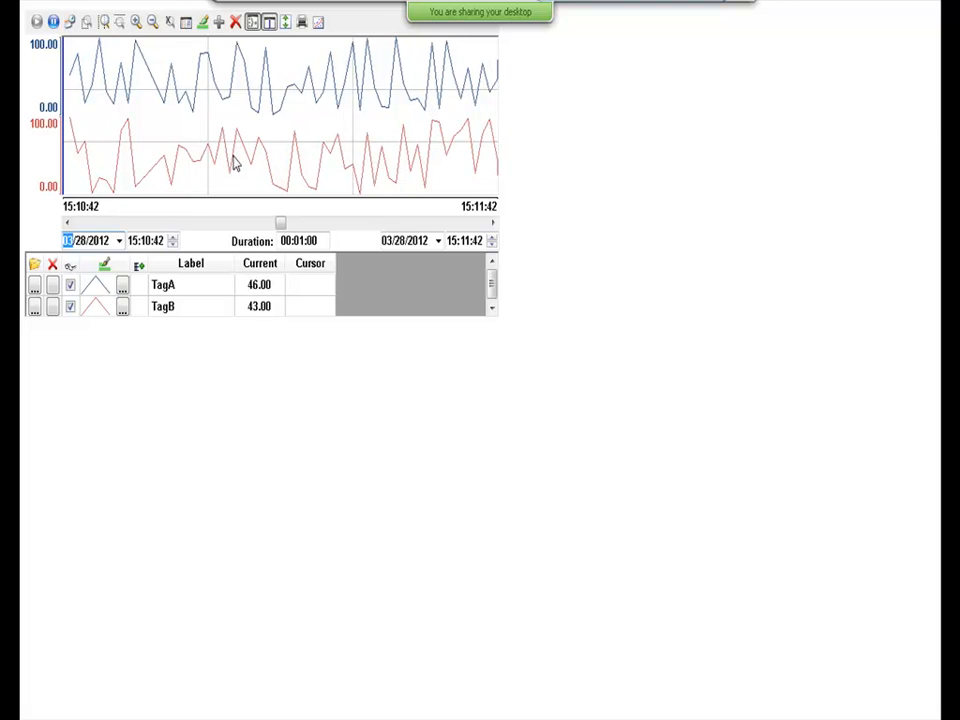
key(alt+Tab)
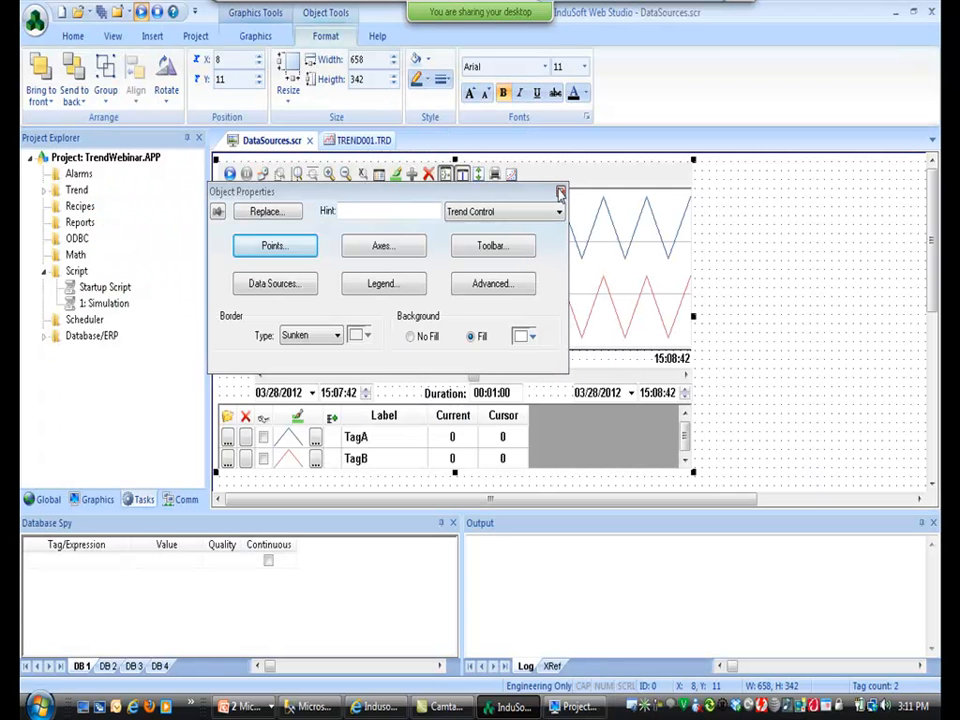
click(561, 189)
click(381, 142)
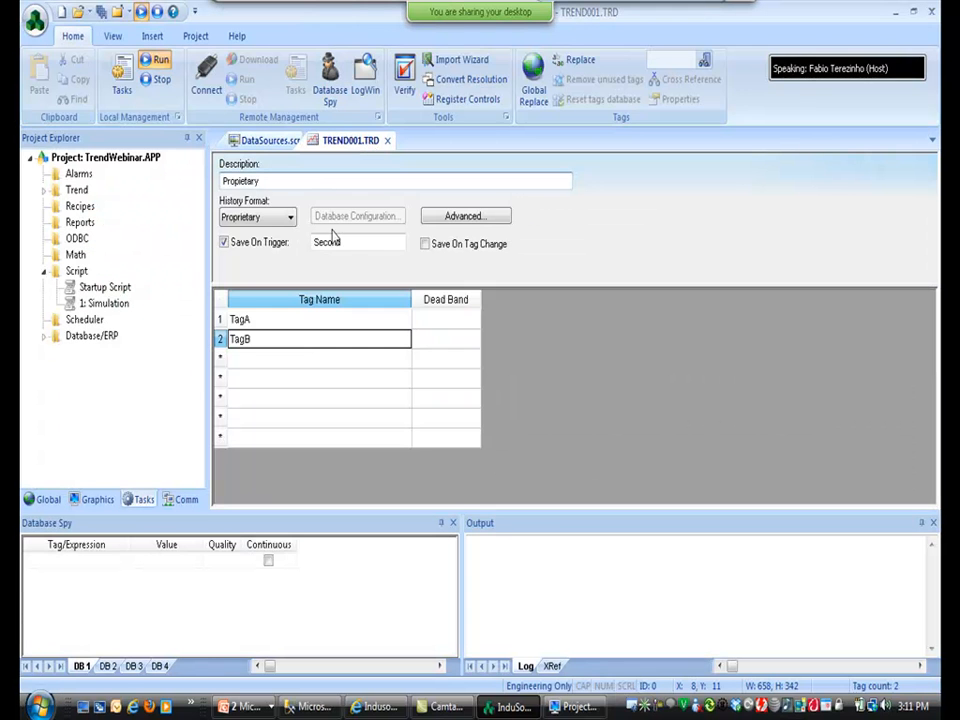
Evaluate getAppPath() in Database Spy, copy the project folder path, and open Windows Explorer.
click(122, 565)
text(getap)
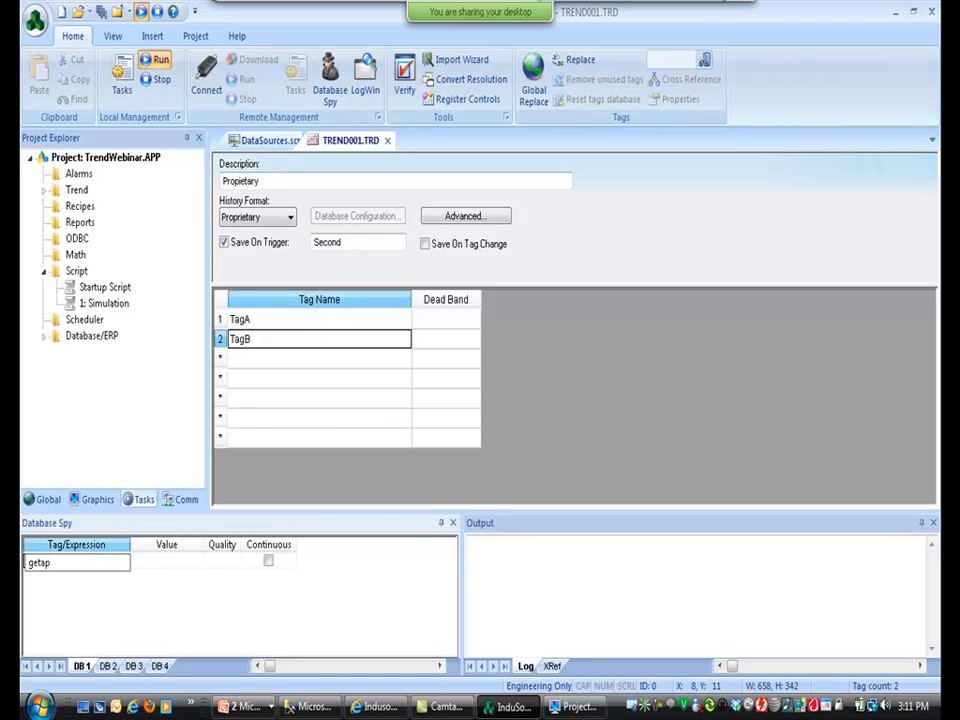
text(pPath())
key(Return)
click(152, 563)
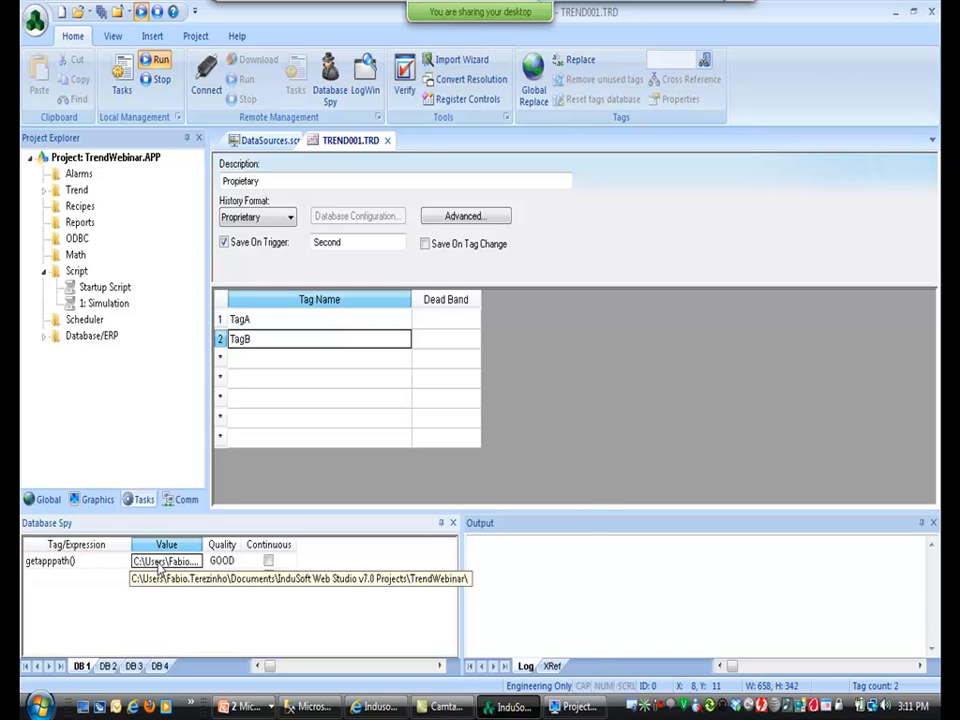
key(super+e)
Go to the pasted project folder and open its Hst folder showing 01120328.hst.
click(325, 42)
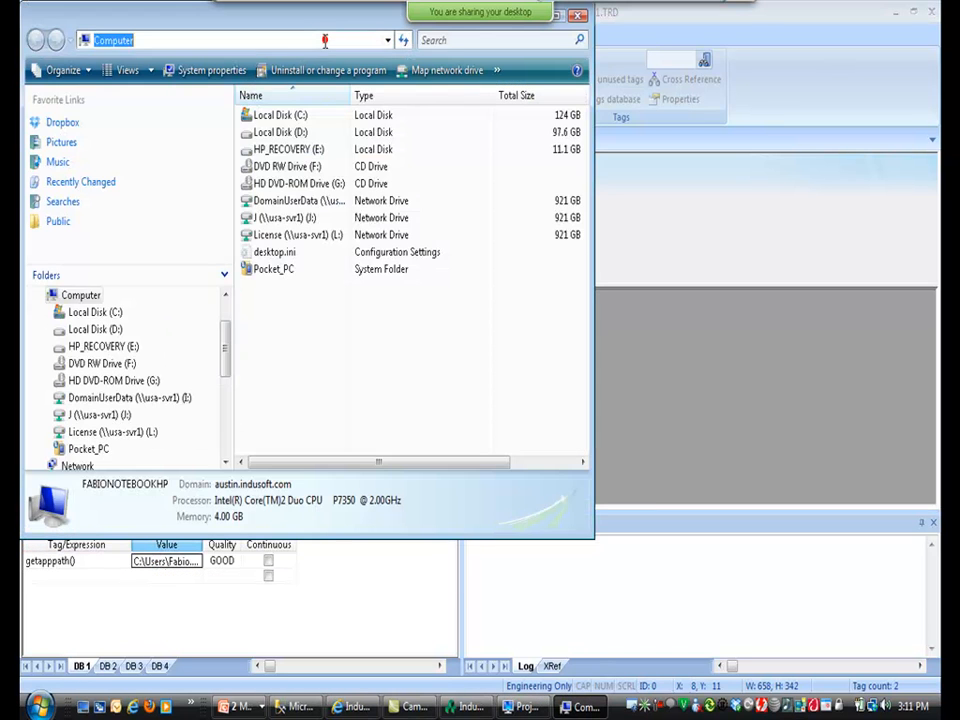
key(Return)
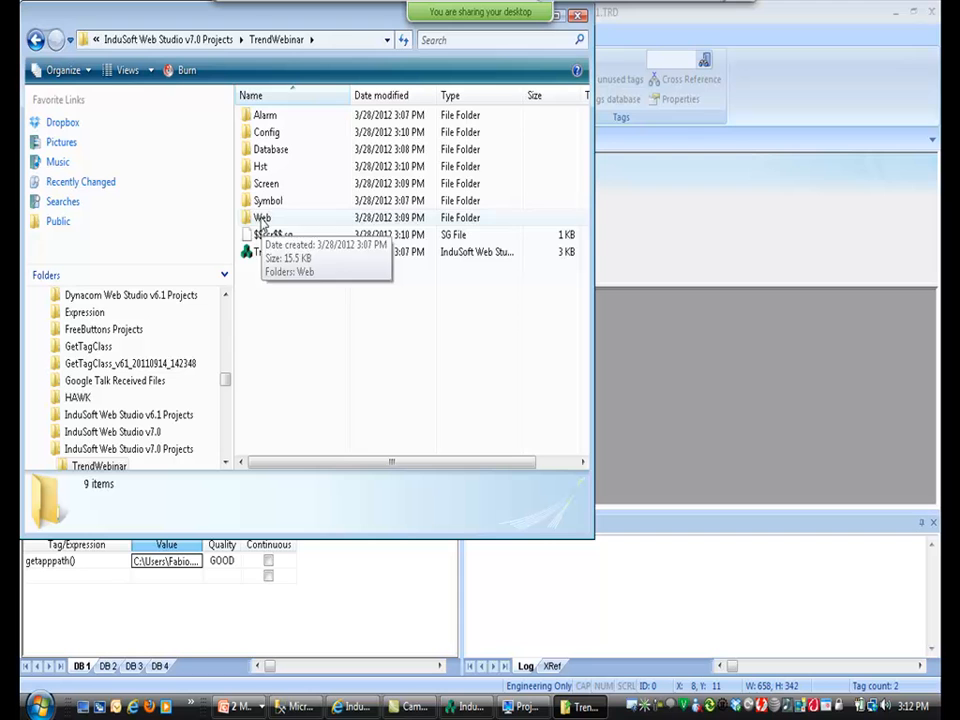
double_click(259, 167)
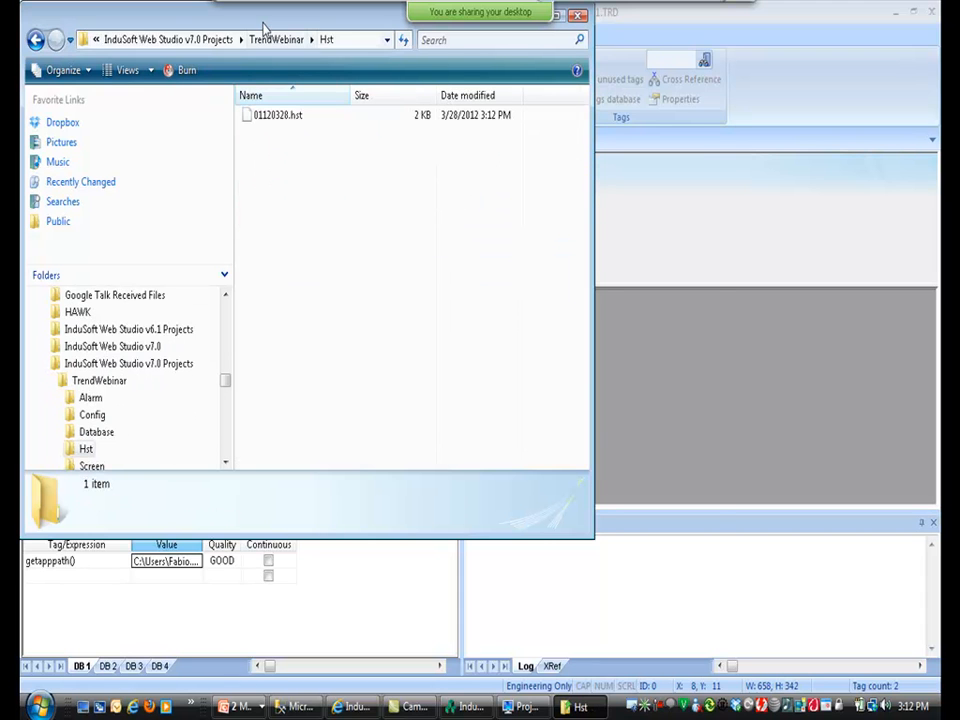
drag(265, 25, 386, 278)
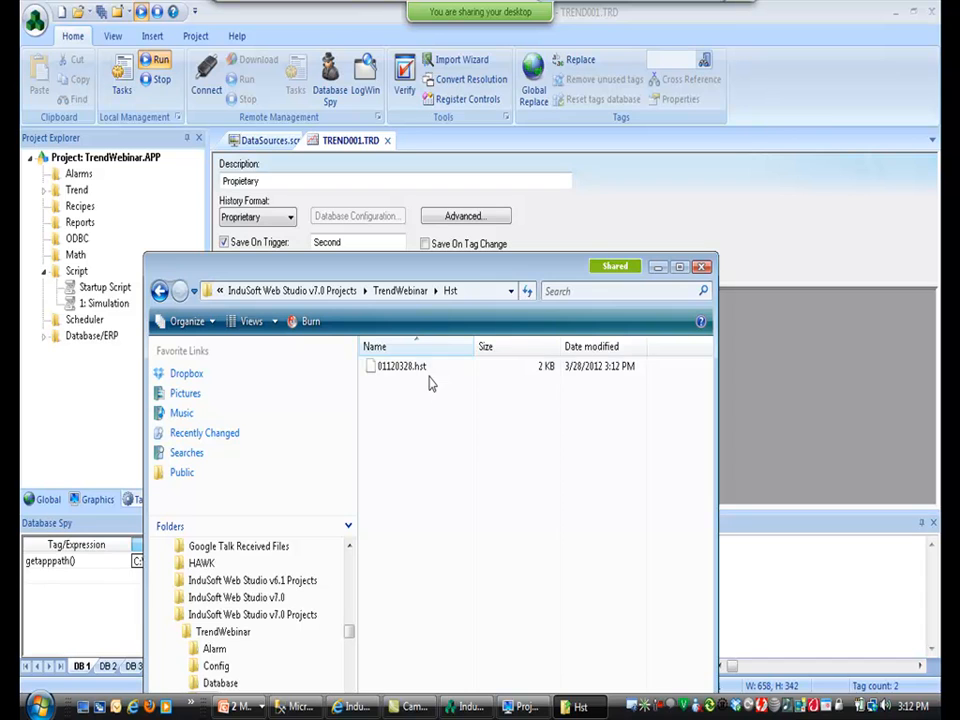
click(525, 205)
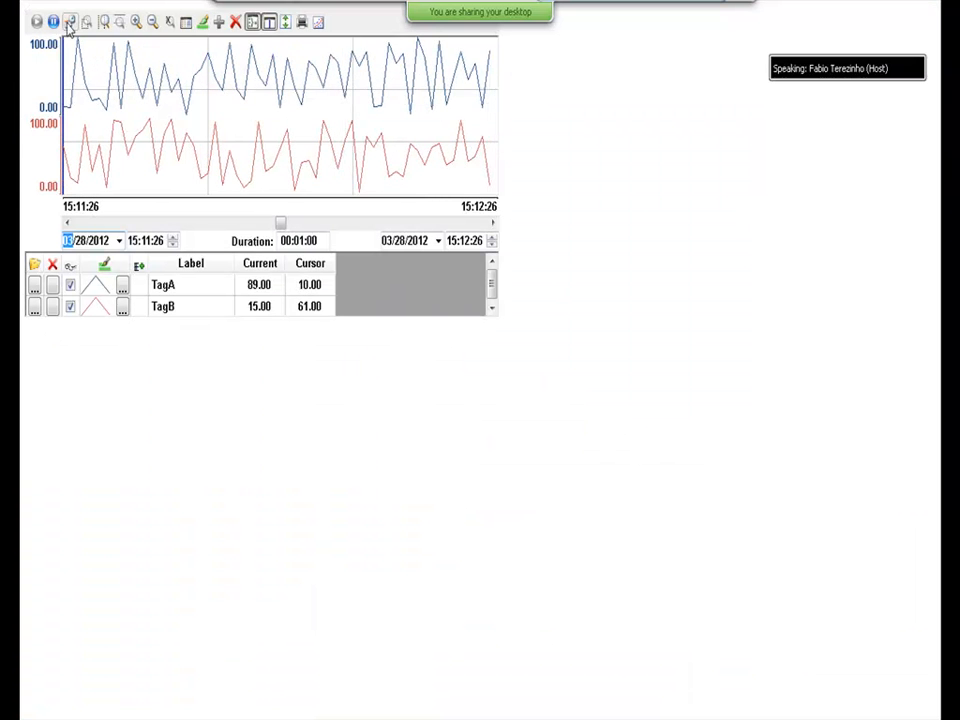
Scroll the runtime trend back to earlier data, then resume live trending.
click(140, 223)
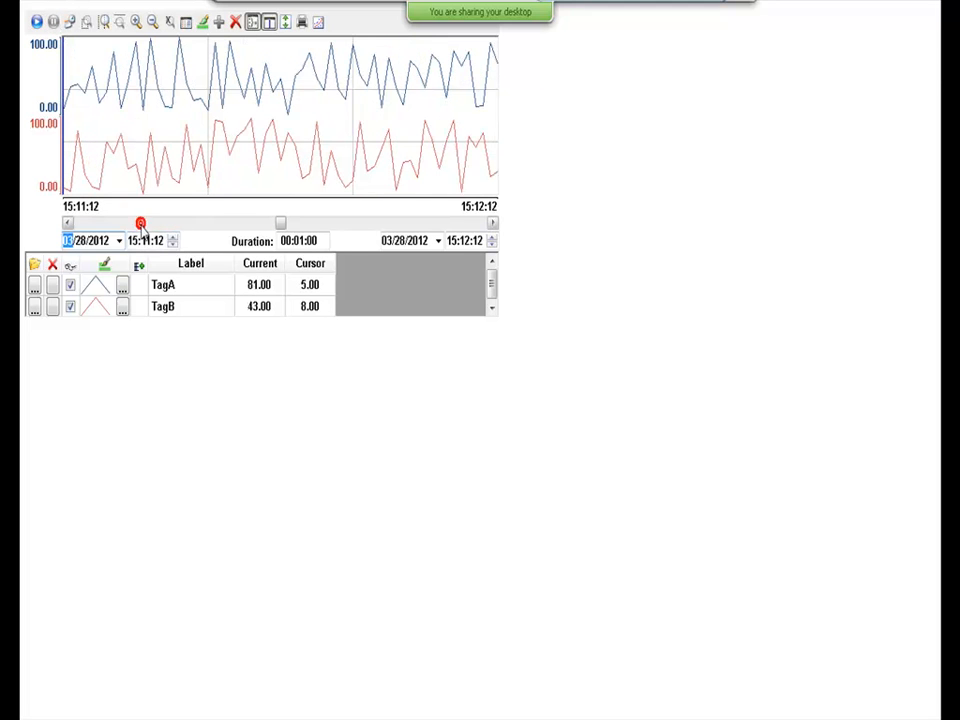
click(36, 21)
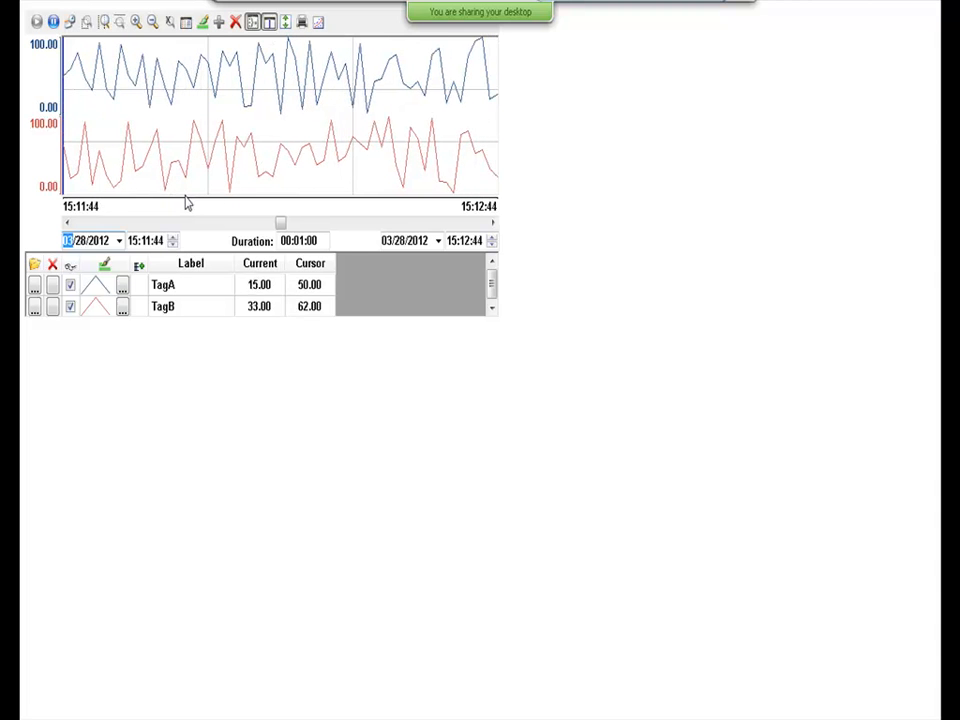
key(alt+Tab)
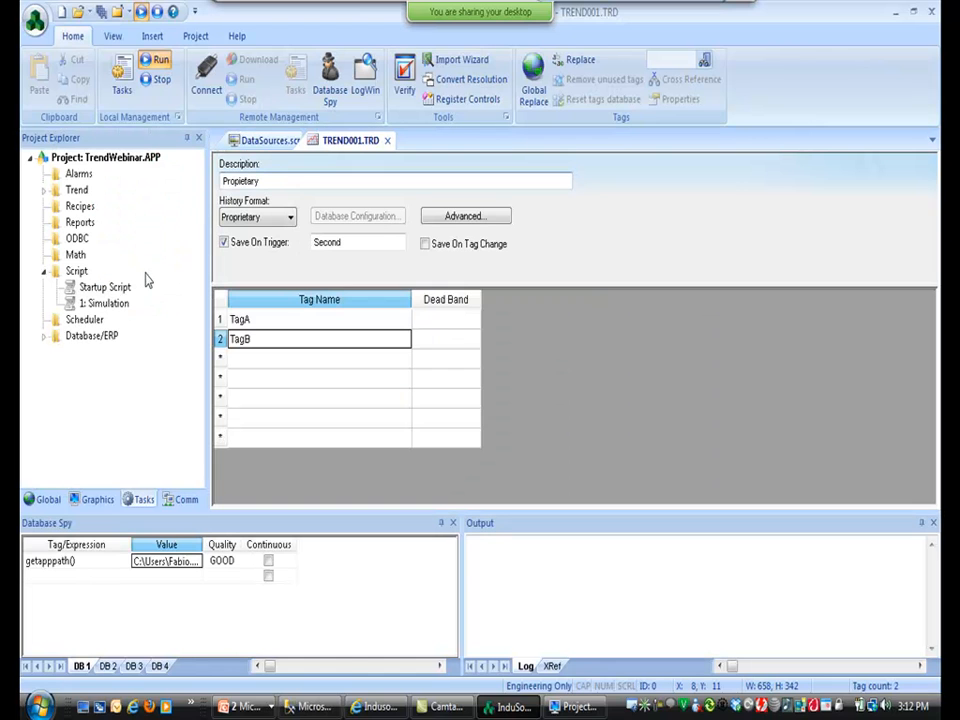
Delete the existing TrendWebinar database in SQL Server Management Studio Express.
click(312, 708)
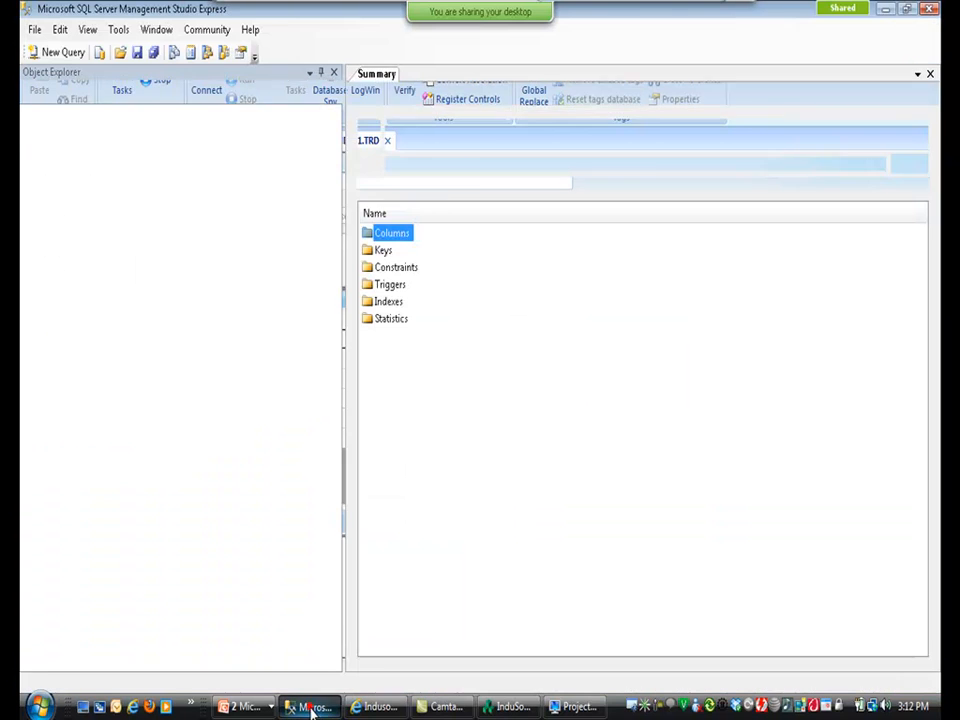
click(56, 178)
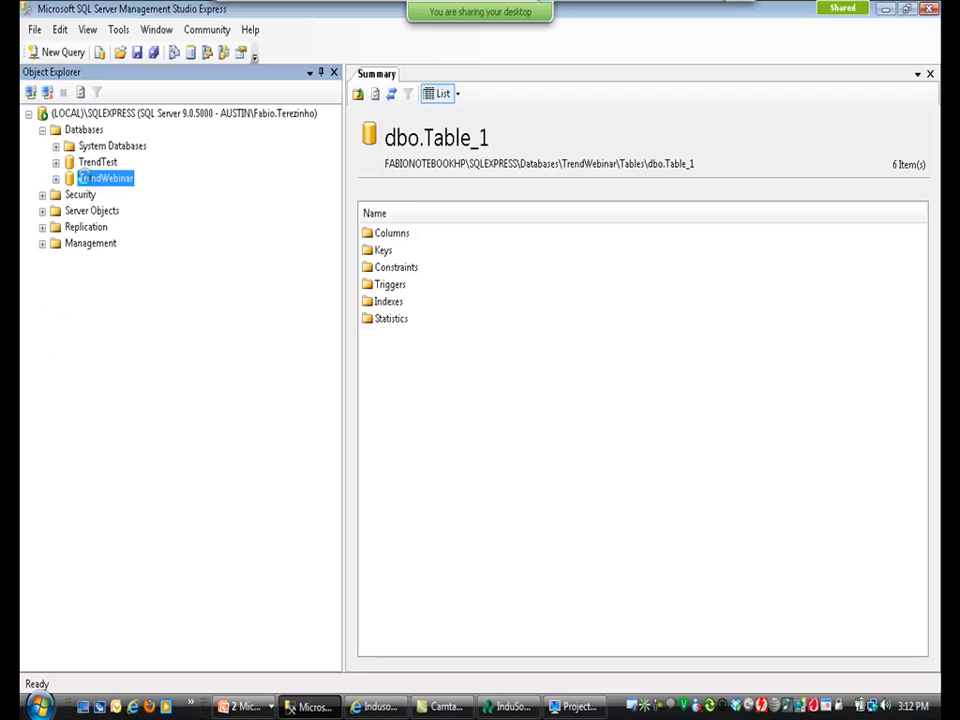
right_click(89, 183)
click(133, 301)
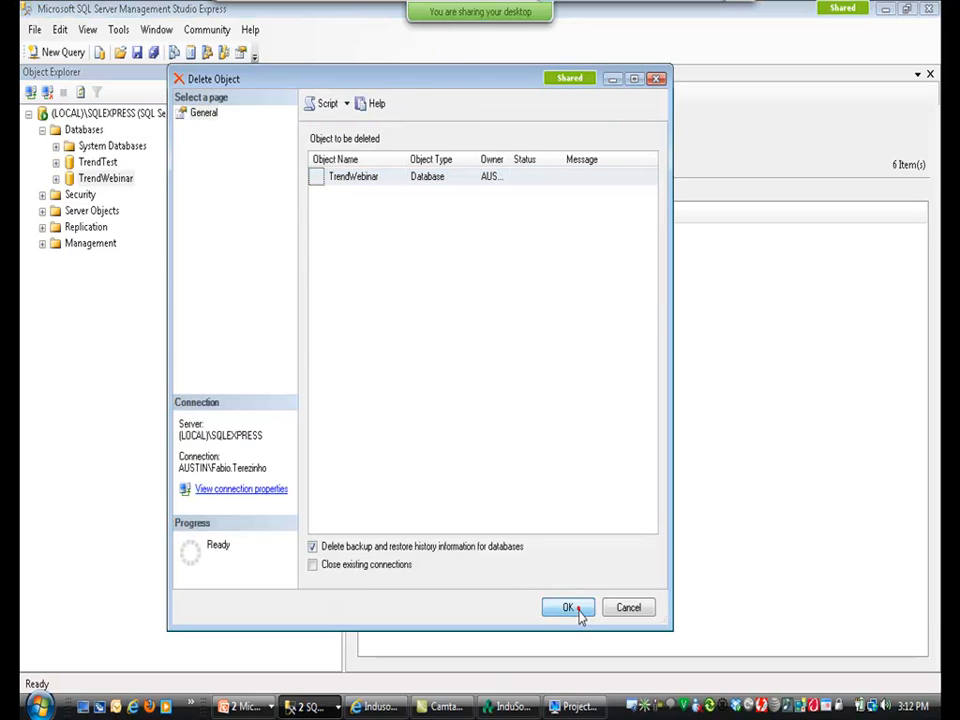
click(578, 614)
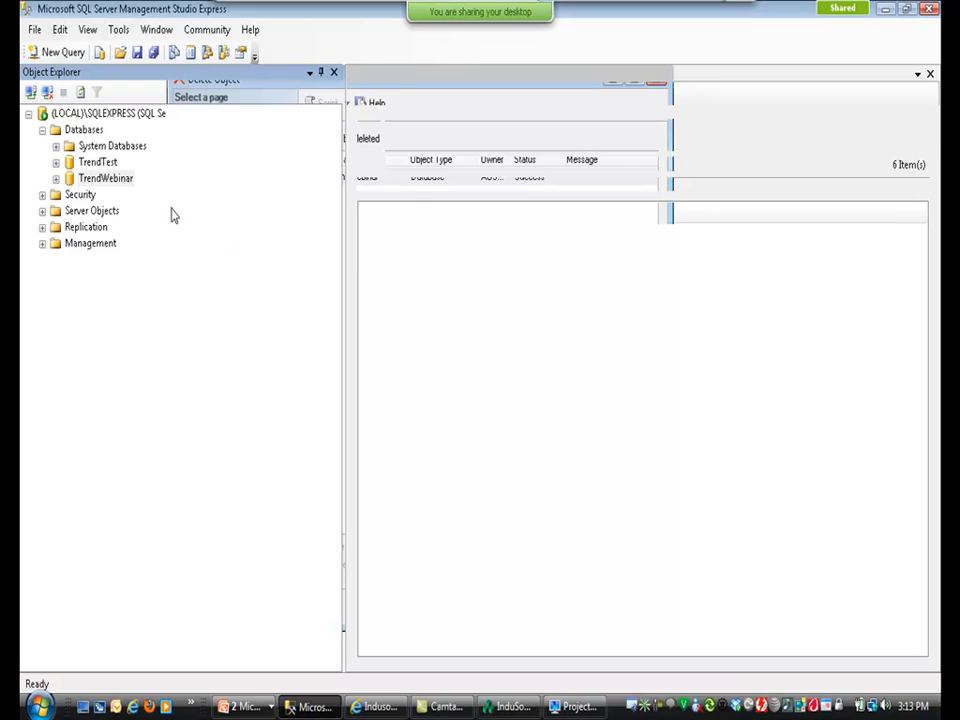
Create a new database named TrendWebinar and expand its Tables and System Tables folders.
click(84, 130)
right_click(84, 130)
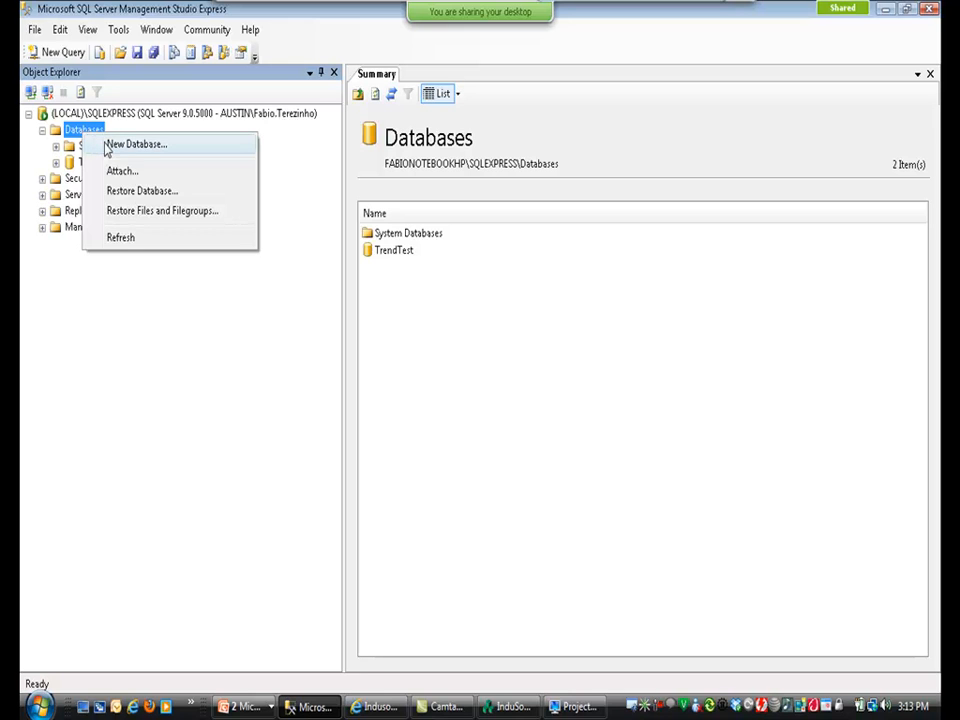
click(120, 145)
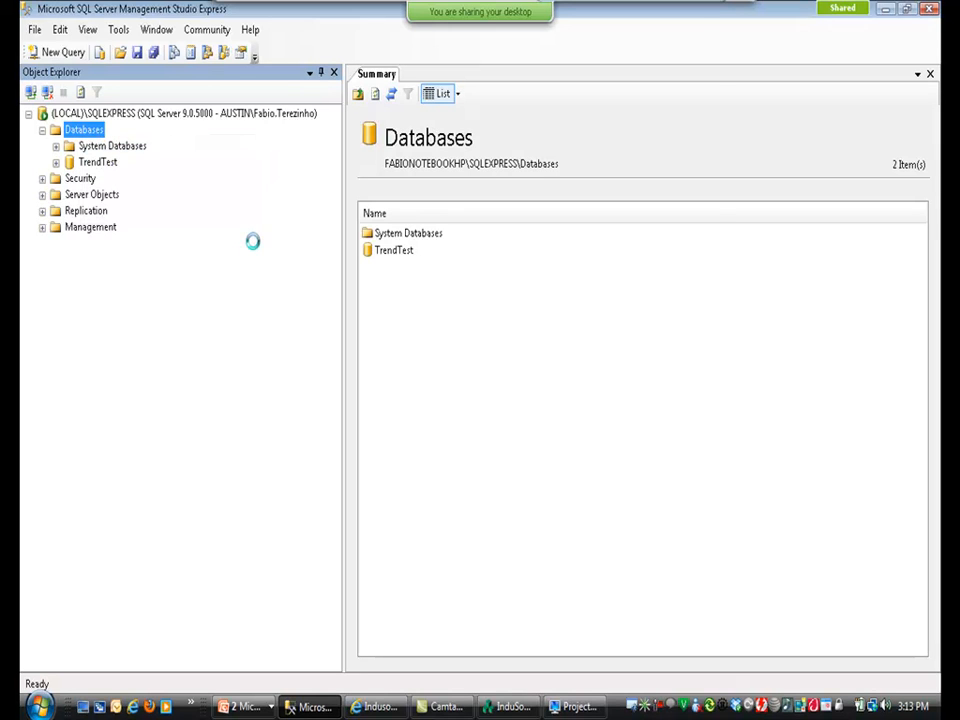
text(TrendWebinar)
key(Return)
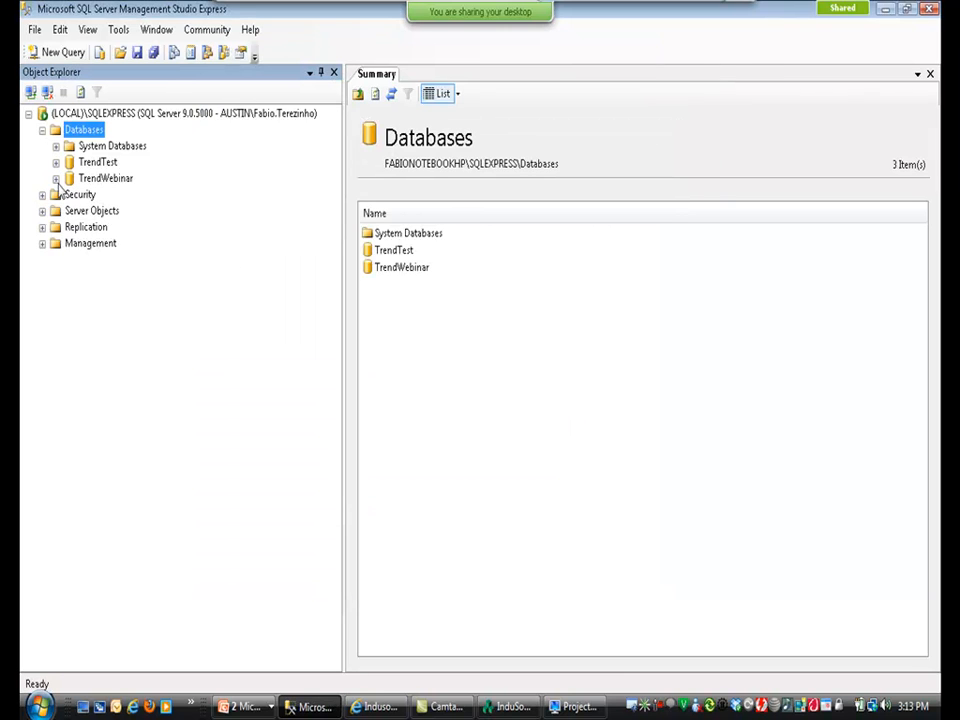
click(56, 178)
click(69, 211)
click(83, 227)
key(alt+Tab)
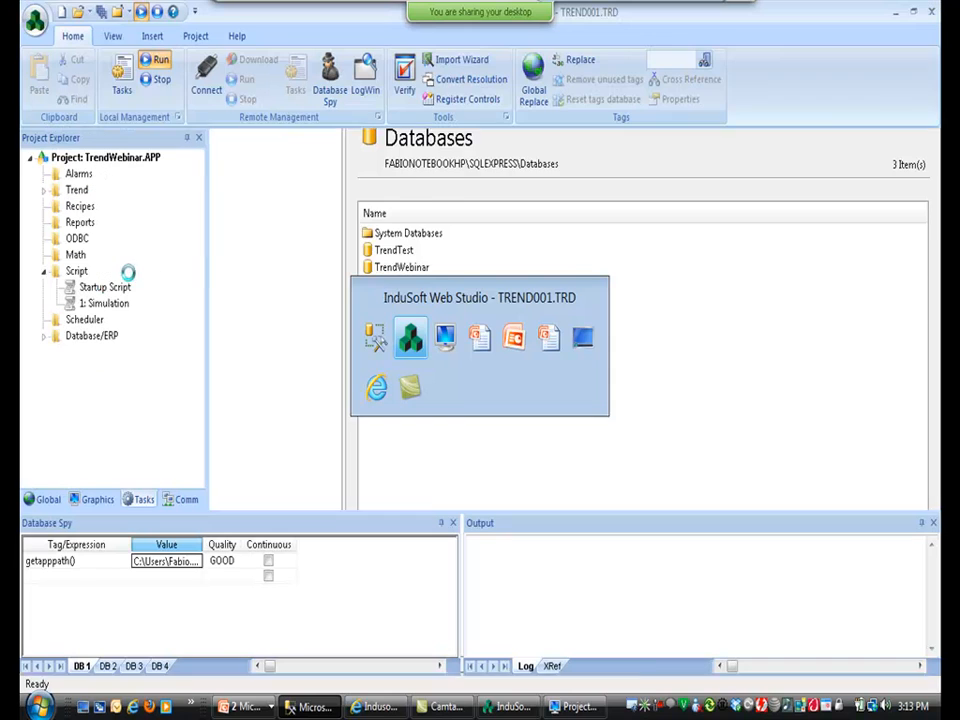
Stop the project and build a default database connection string with the SQL Server OLE DB provider.
click(155, 79)
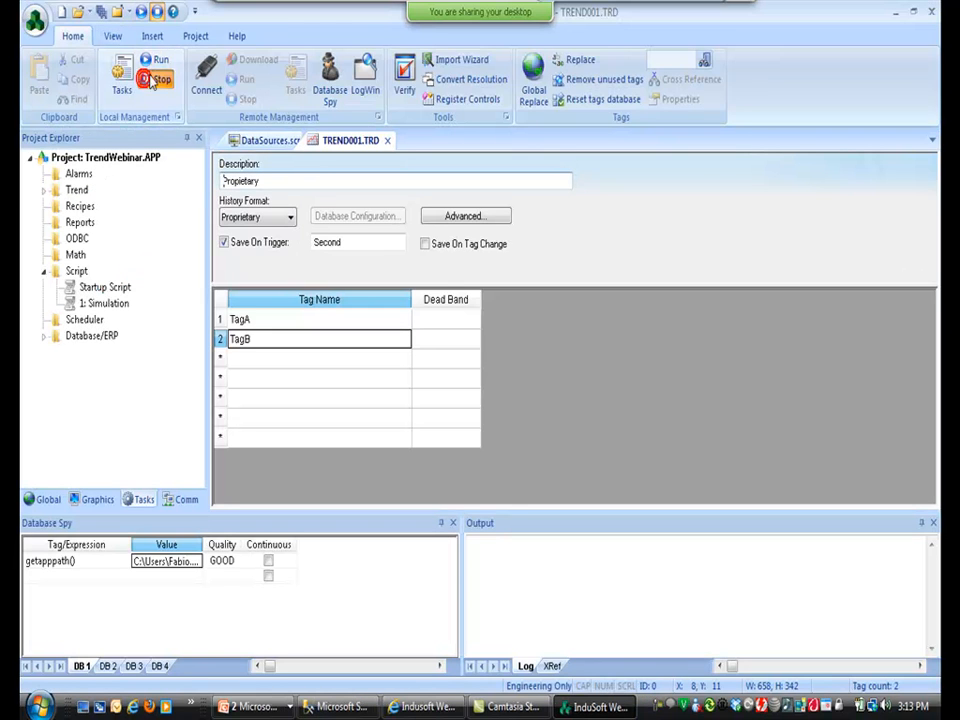
click(194, 37)
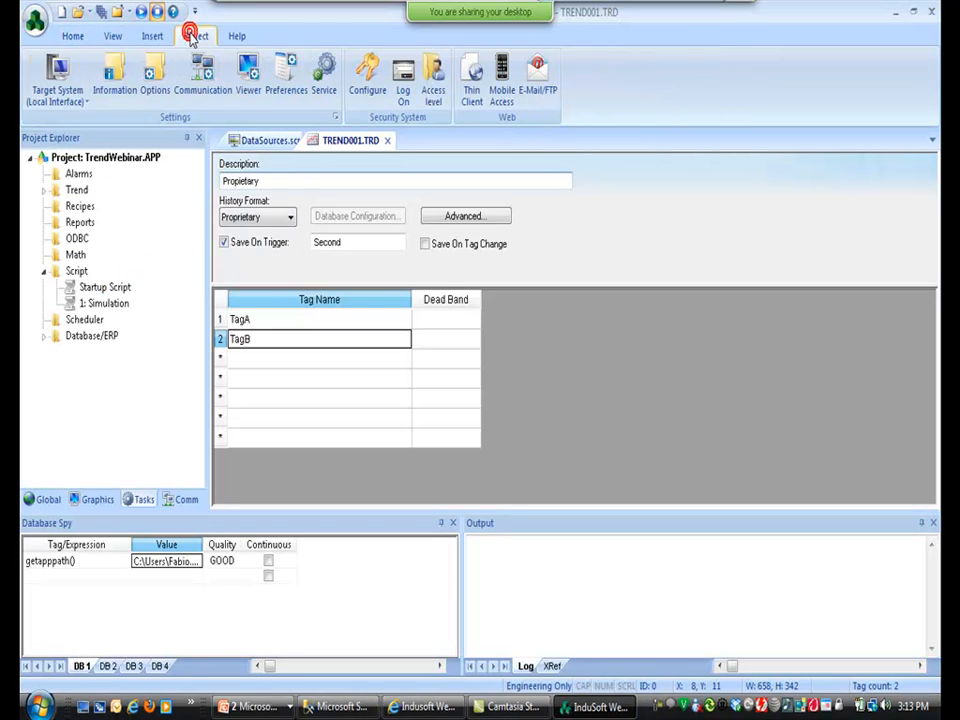
click(153, 80)
click(446, 390)
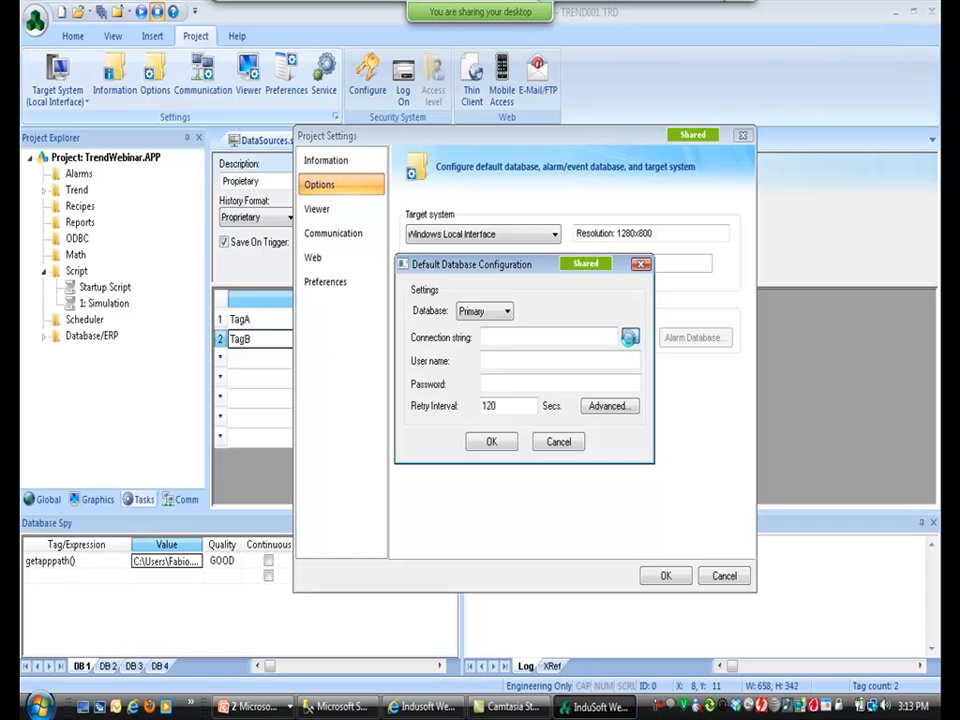
click(630, 337)
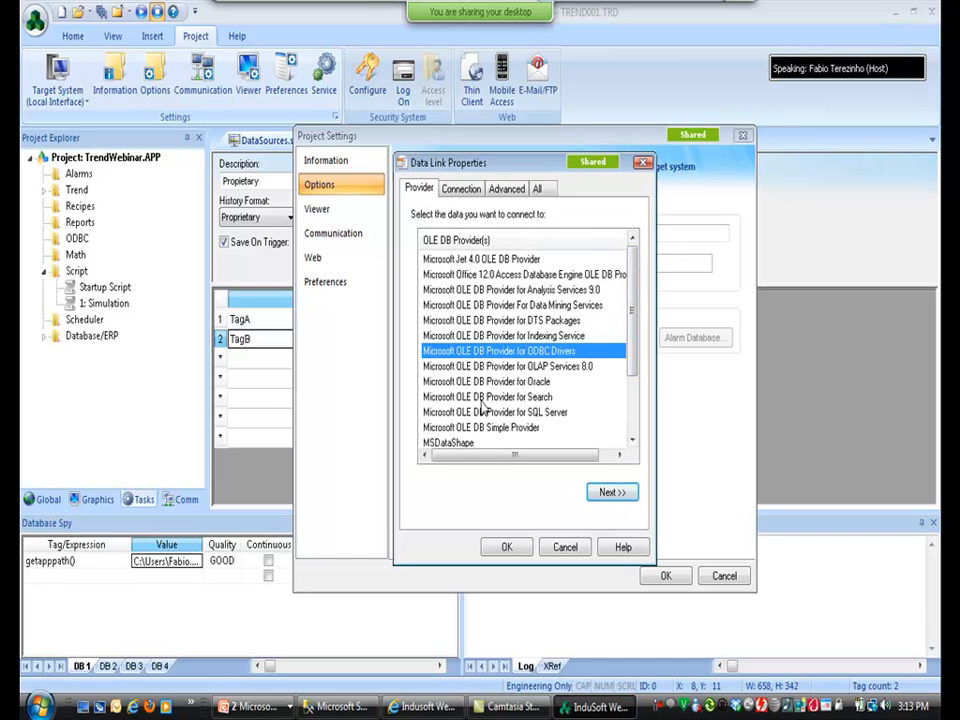
click(537, 412)
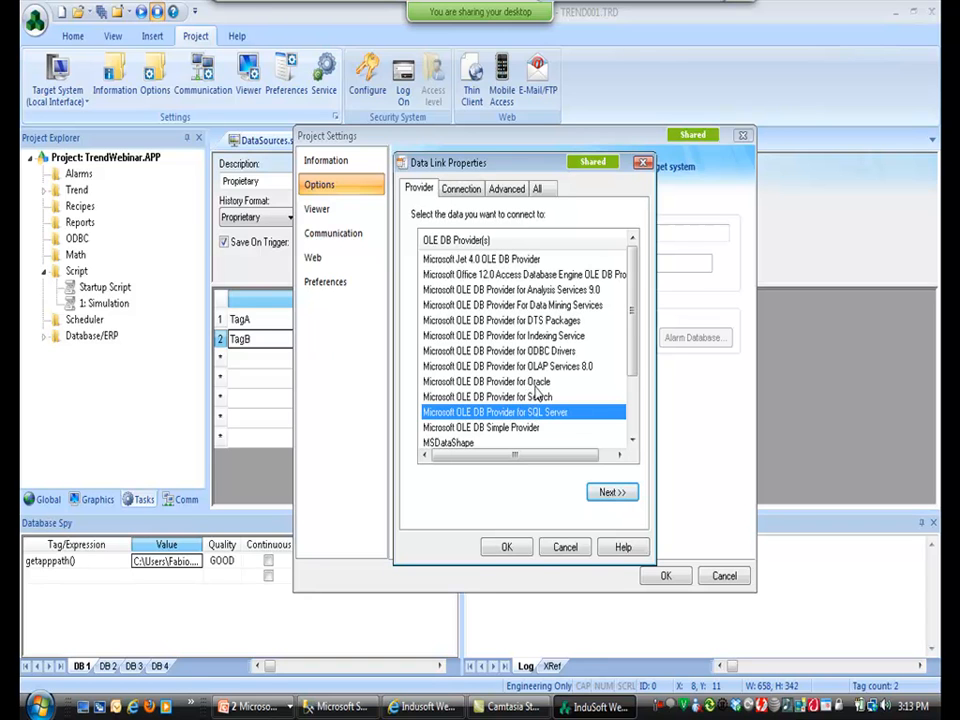
click(613, 492)
Connect to (LOCAL)\SQLEXPRESS with Windows integrated security, select TrendWebinar, test successfully, and accept.
key(alt+Tab)
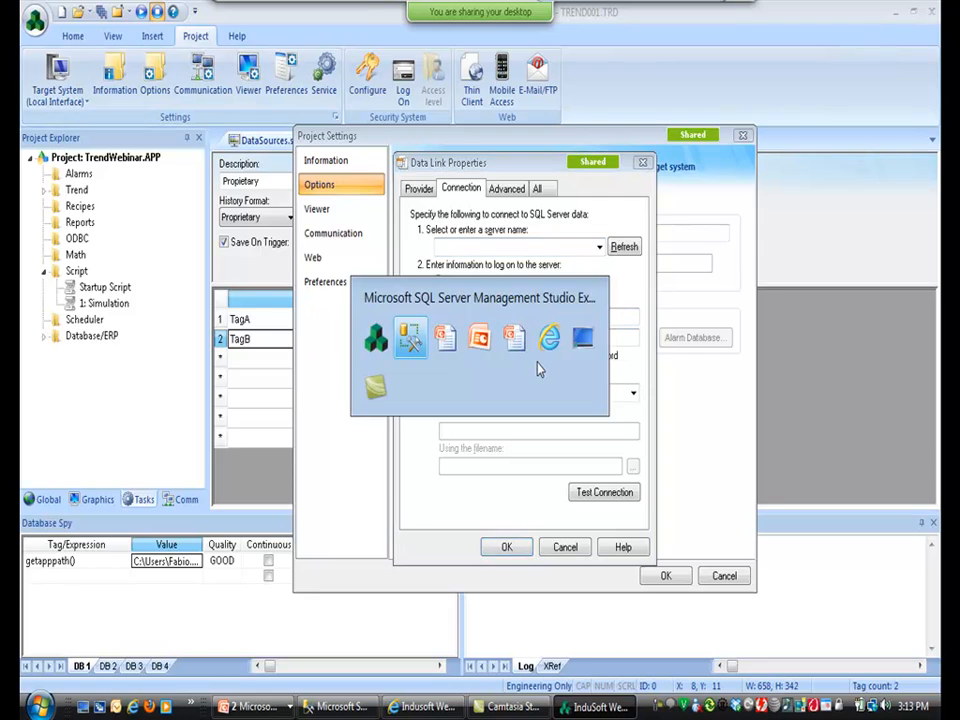
click(32, 93)
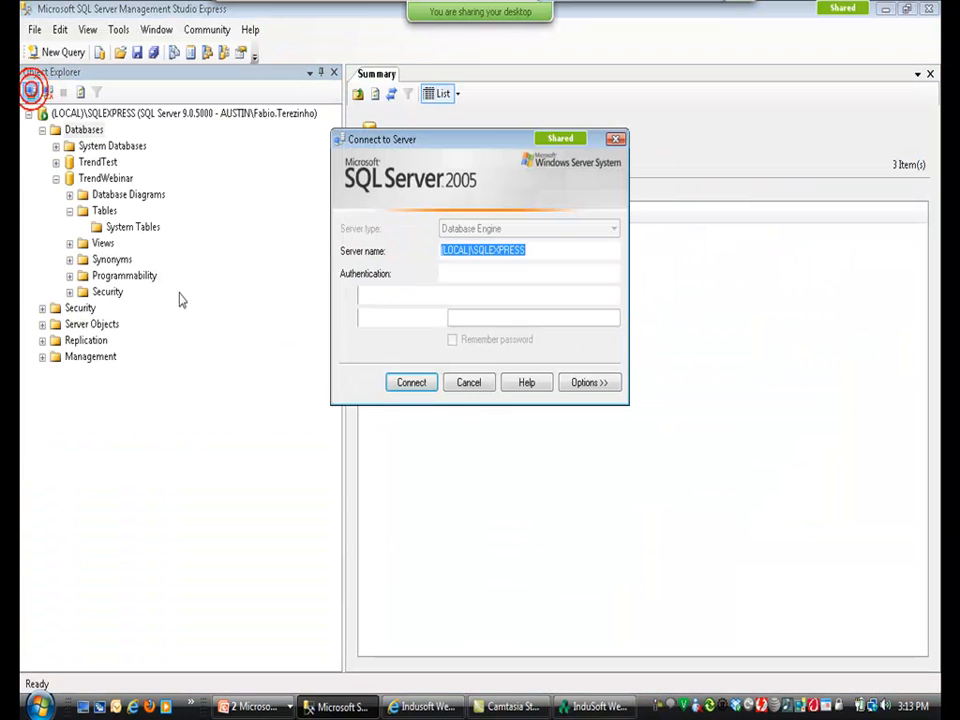
click(464, 385)
key(alt+Tab)
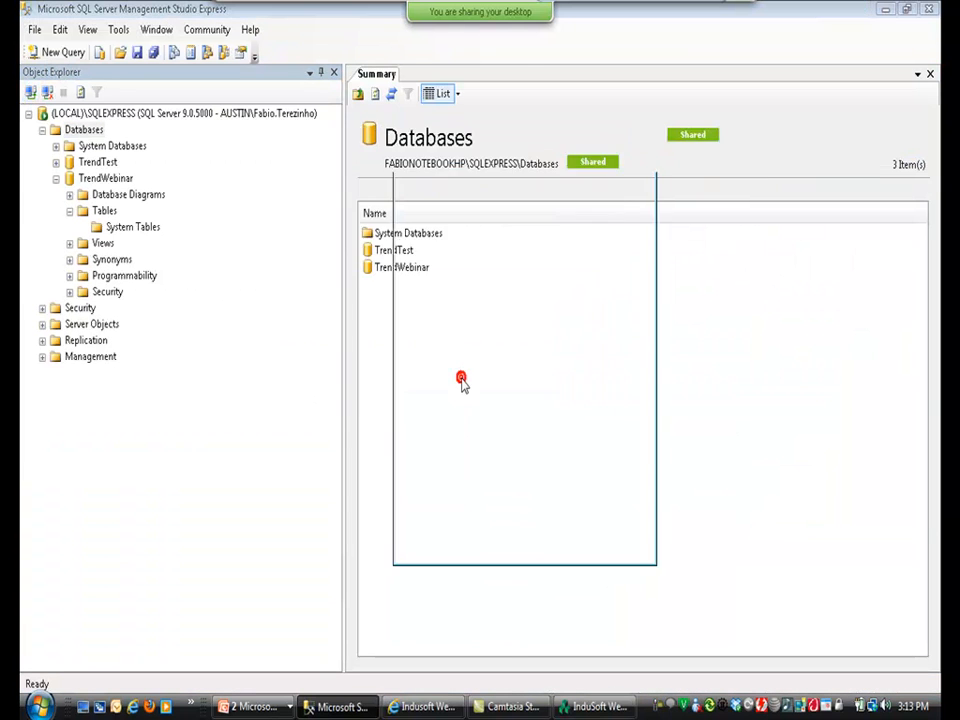
text((LOCAL)\SQLEXPRESS)
click(540, 282)
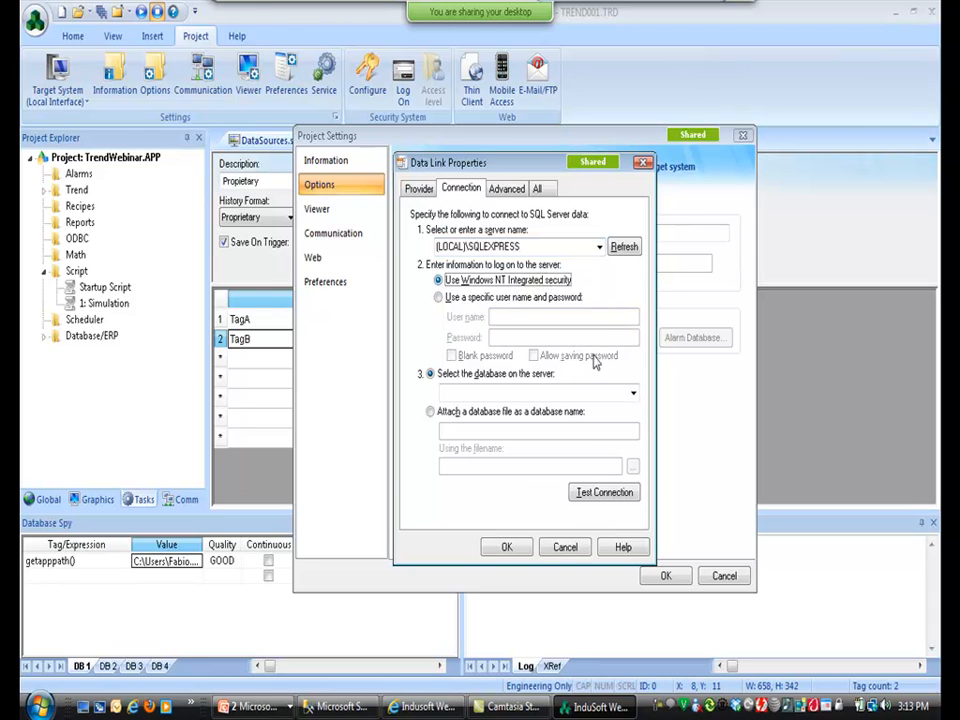
click(633, 393)
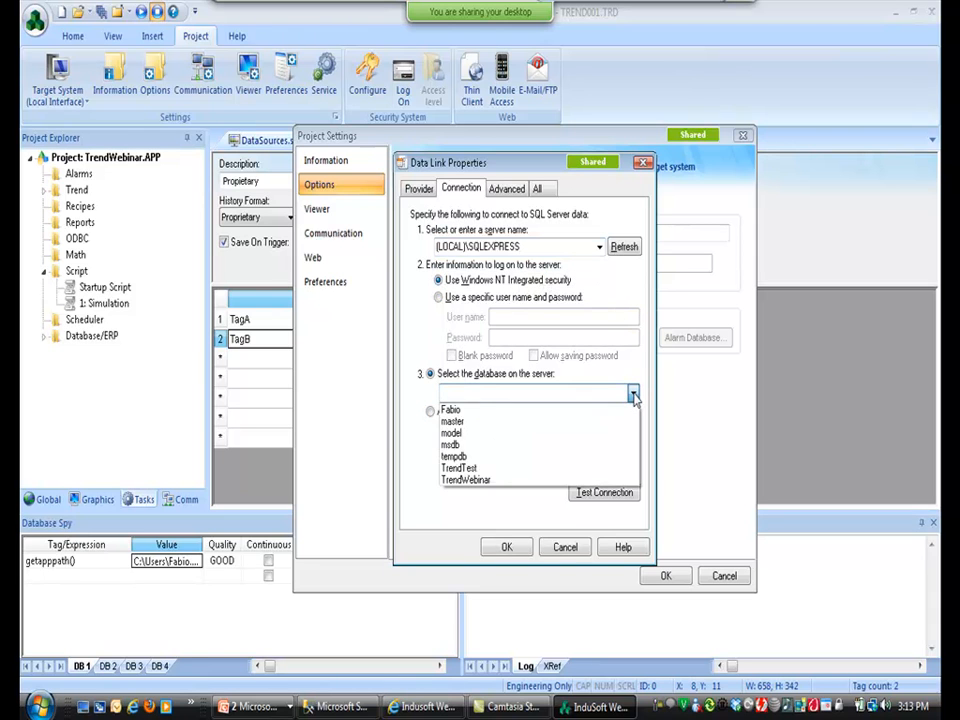
click(561, 490)
click(633, 393)
click(604, 480)
click(602, 494)
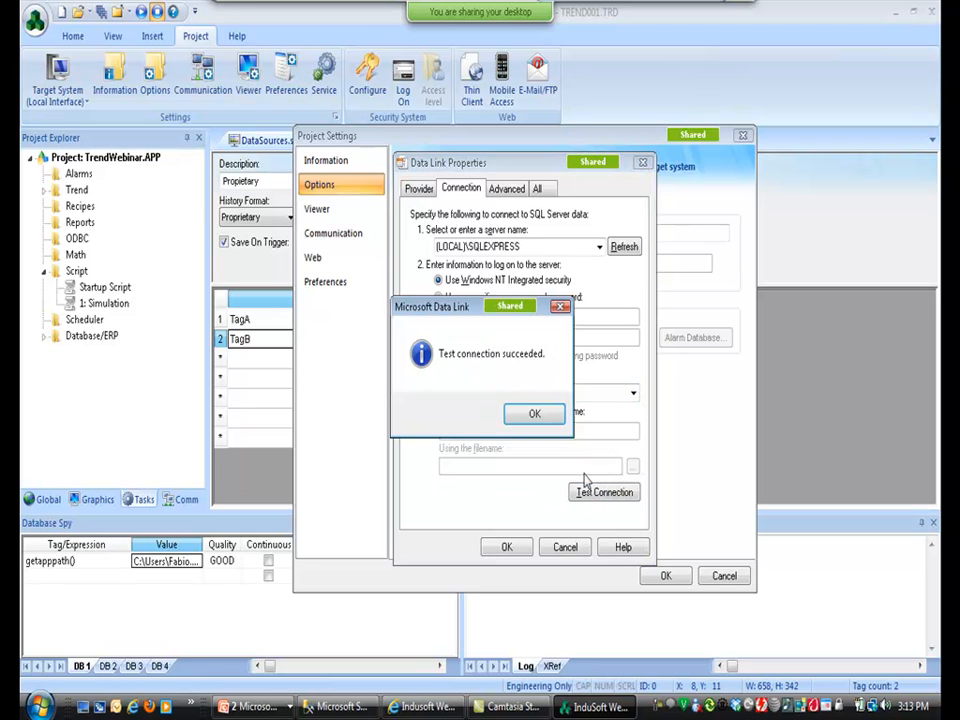
click(540, 414)
click(506, 547)
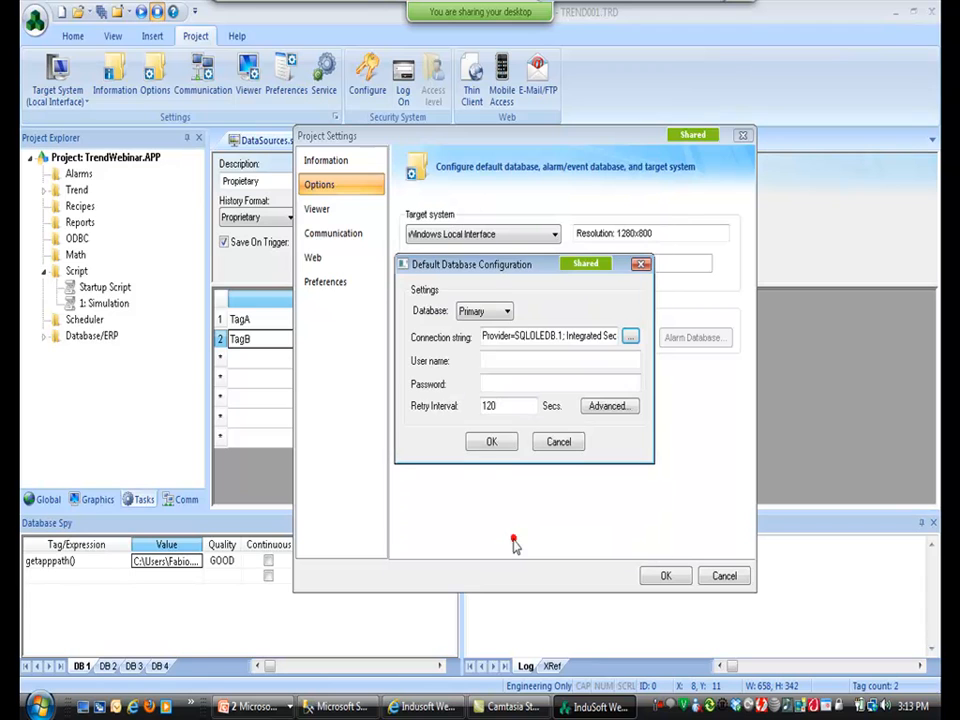
click(491, 442)
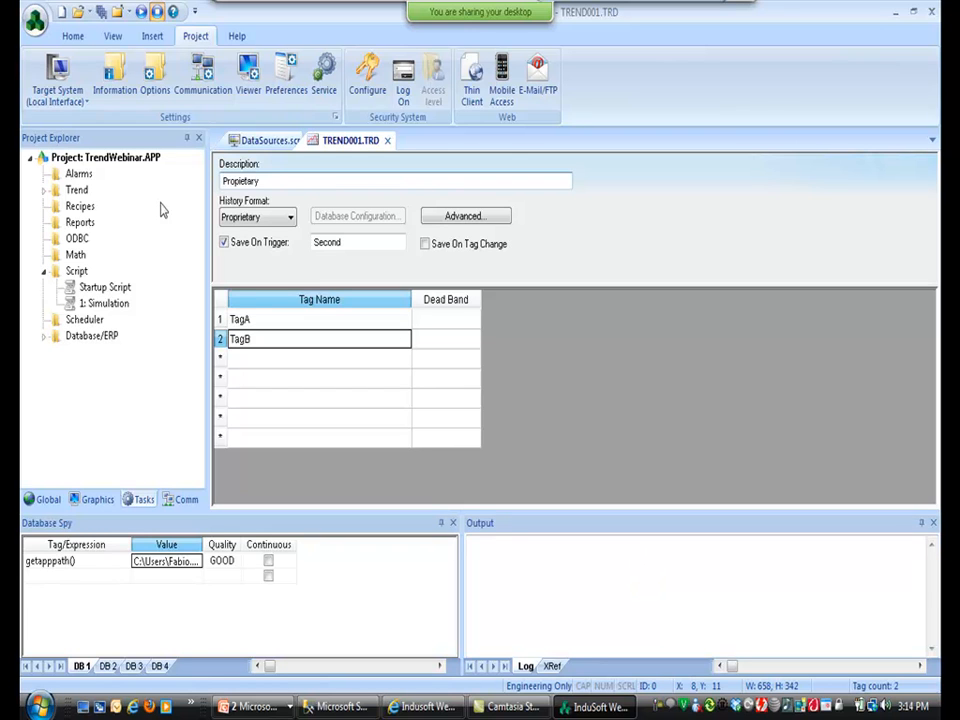
Insert a new trend worksheet logging TagC and the newly created tag TagD.
double_click(77, 191)
right_click(79, 192)
click(105, 201)
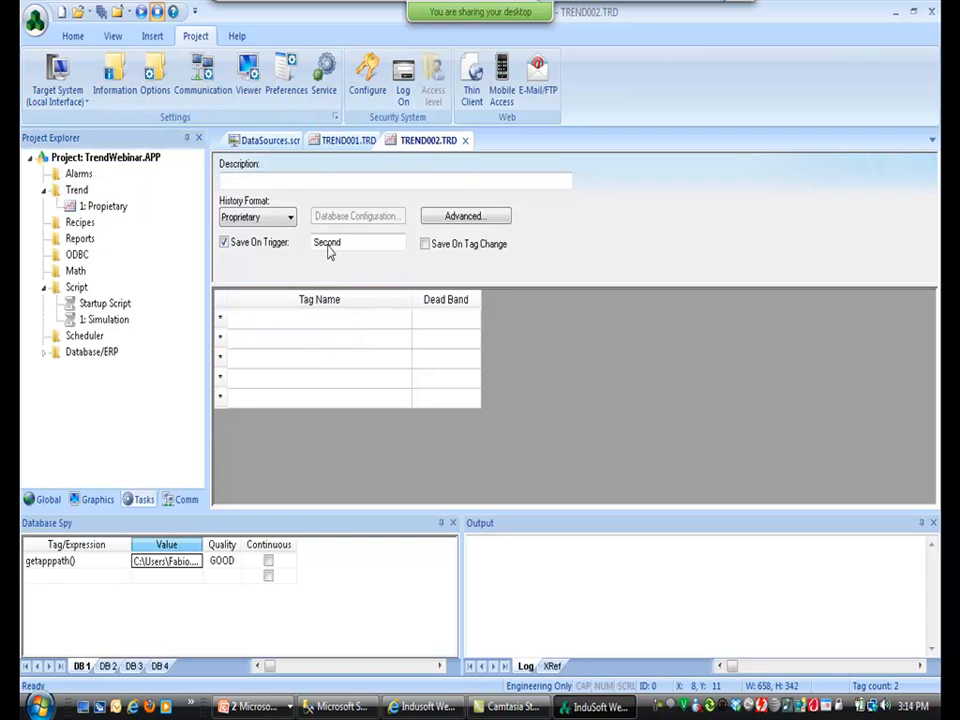
click(286, 322)
text(TagC)
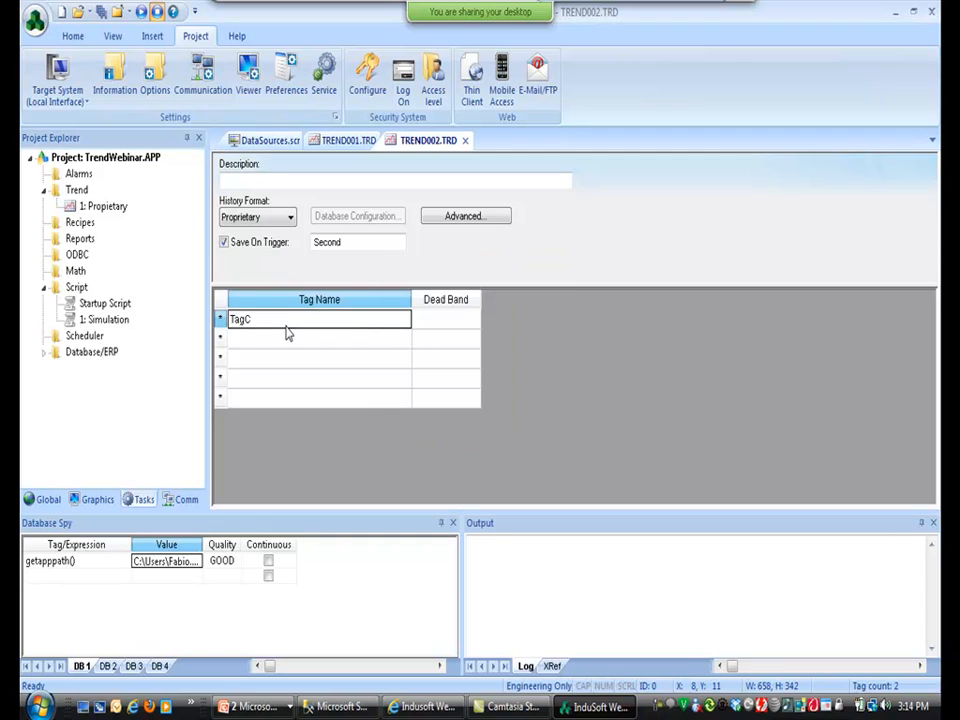
click(287, 337)
text(ta)
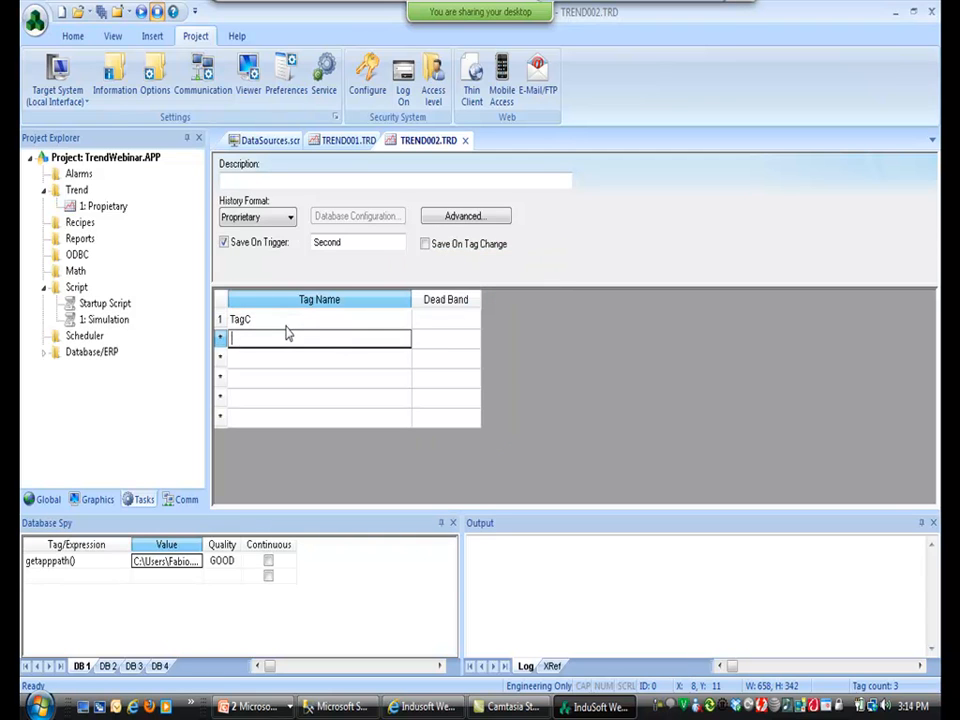
text(gD)
key(Return)
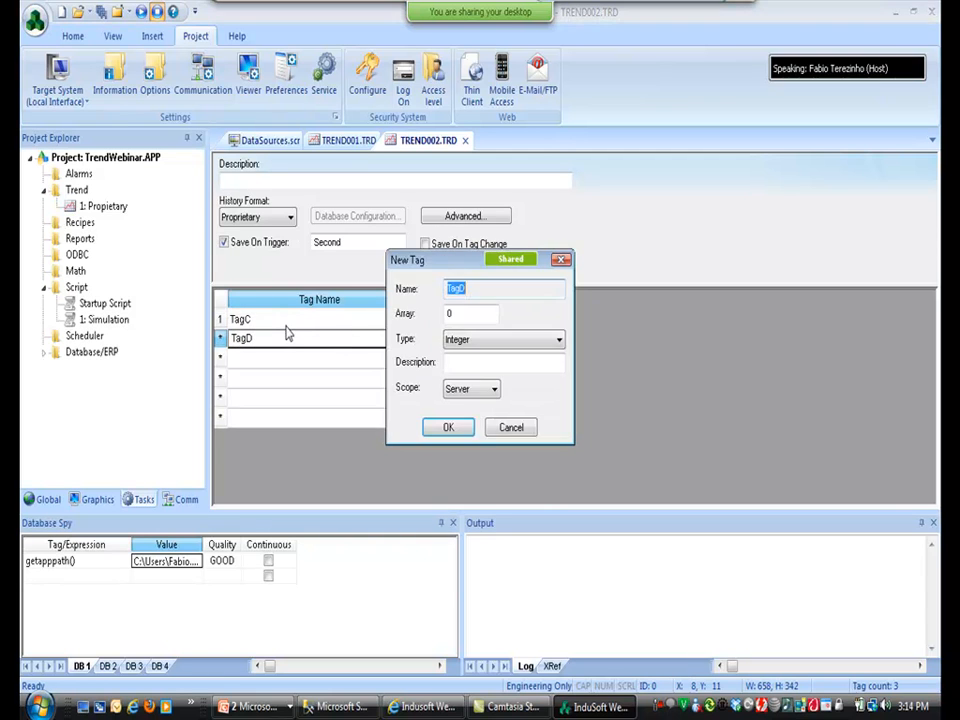
key(Return)
Set History Format to Database, describe it as Database, and save as sheet 2.
click(287, 215)
click(270, 246)
click(262, 179)
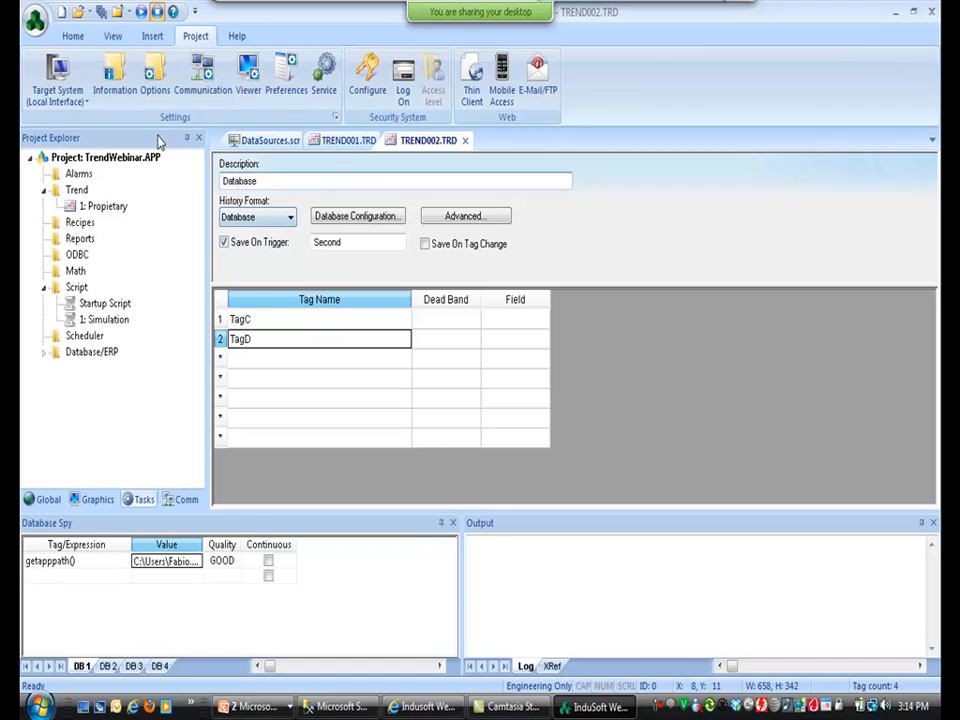
click(102, 15)
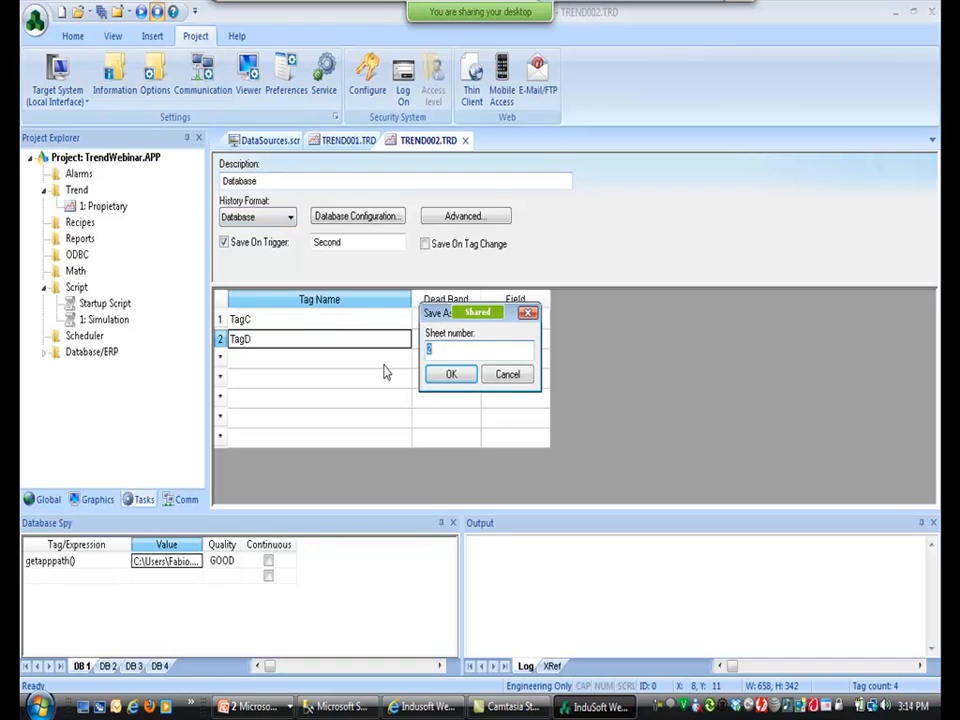
click(451, 374)
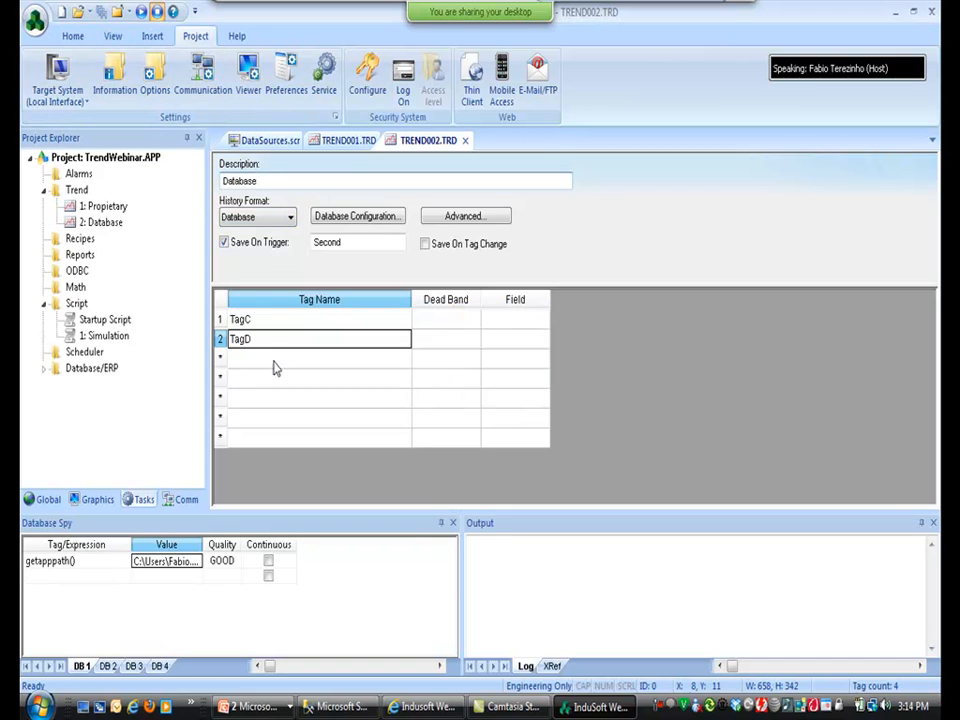
click(251, 318)
click(254, 341)
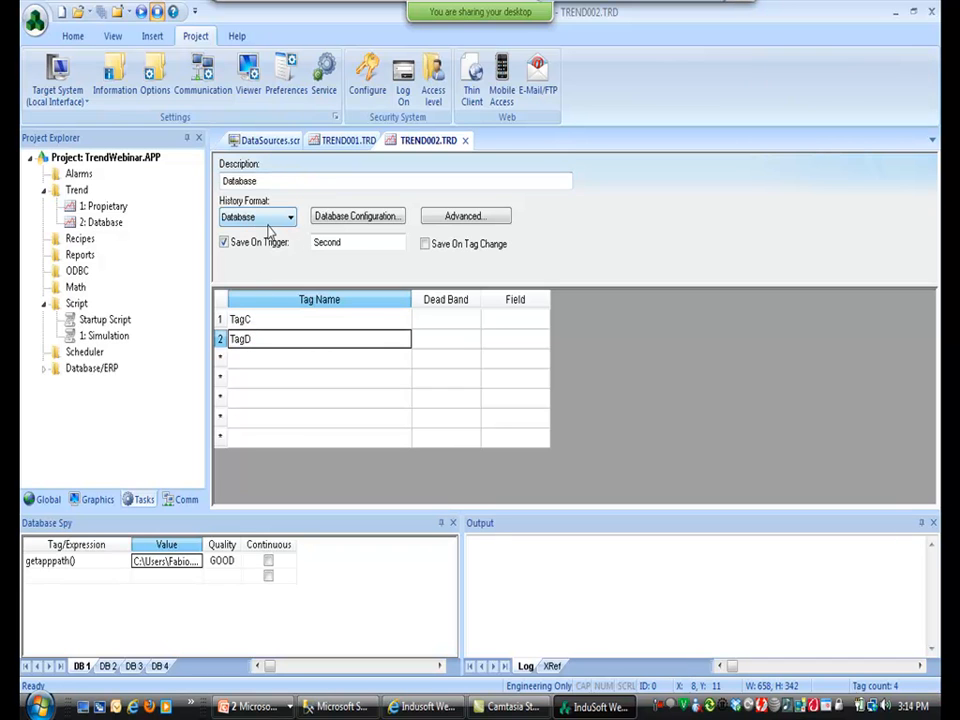
click(333, 219)
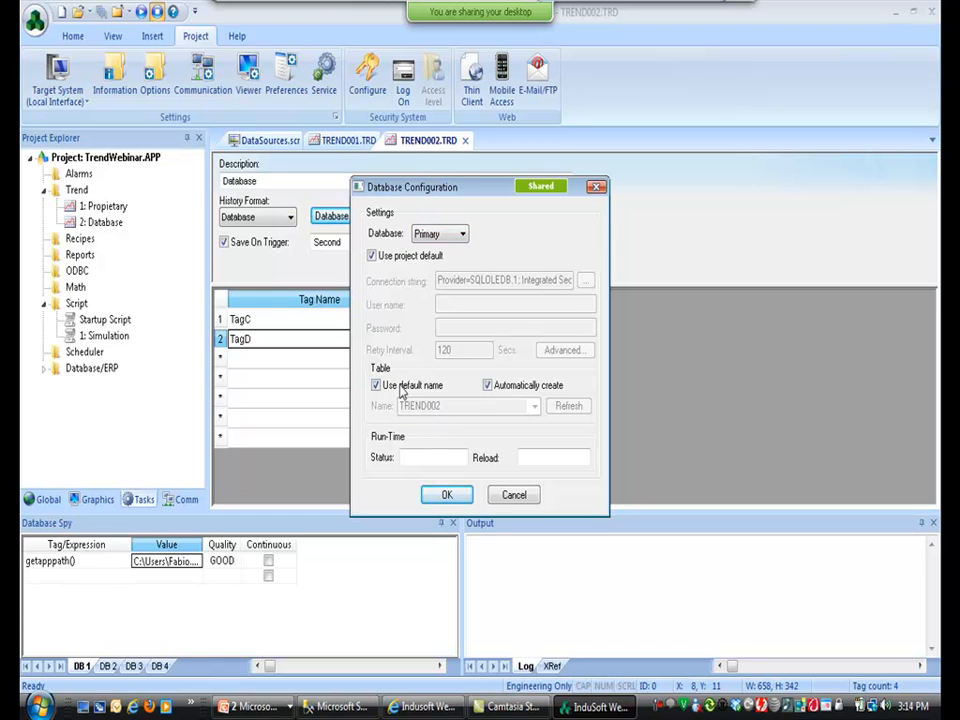
click(376, 386)
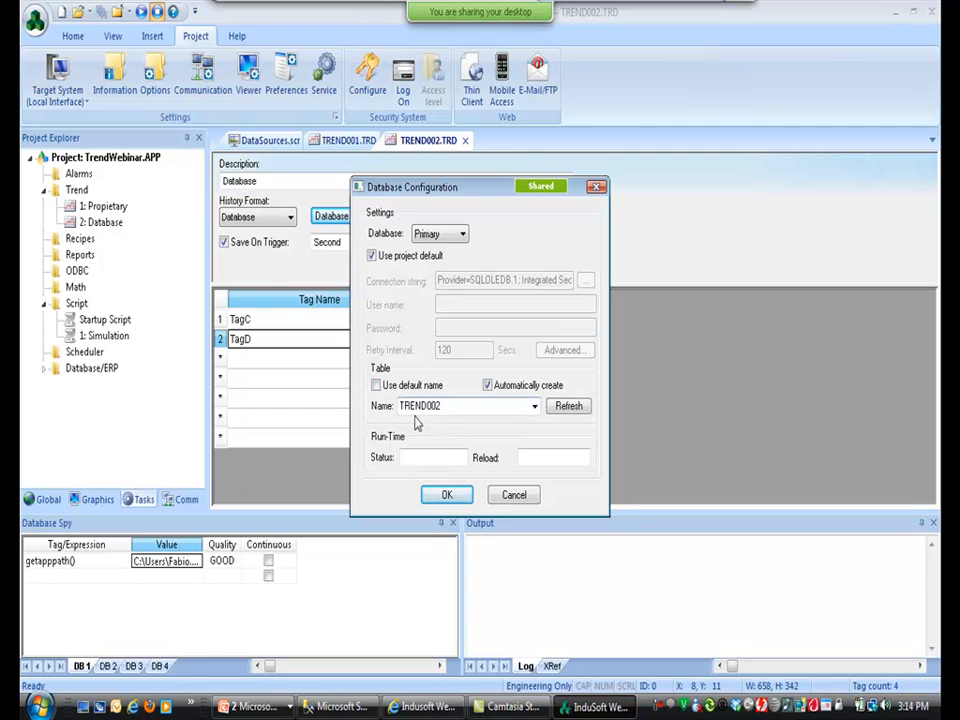
click(376, 386)
click(440, 494)
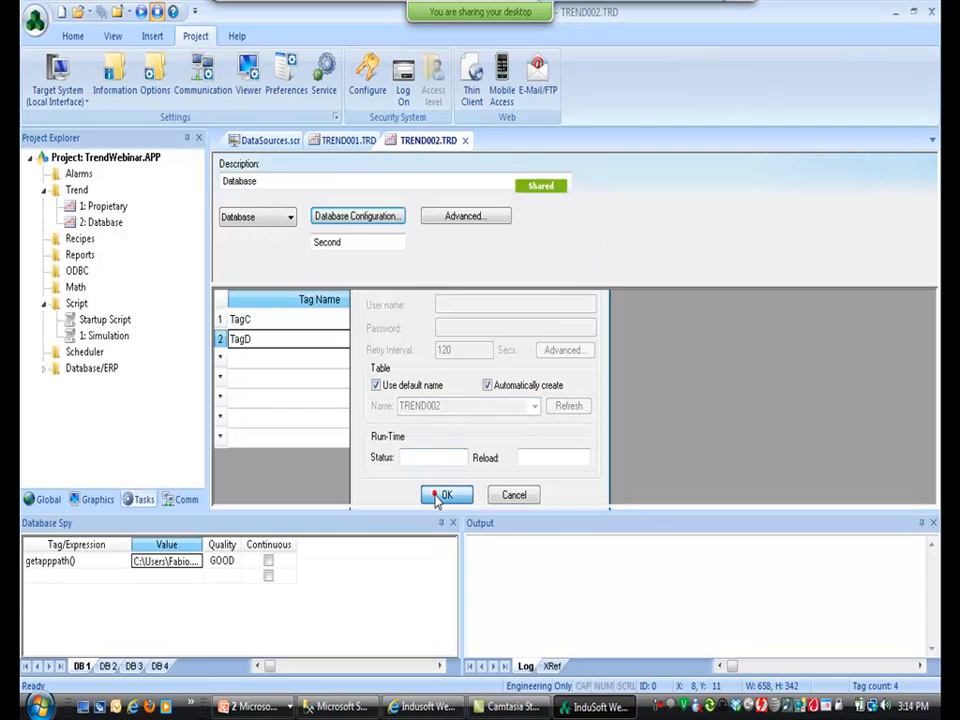
In the Simulation script, add a $TagC = 100 *$Rand() line copied from the TagB line.
double_click(94, 336)
click(322, 359)
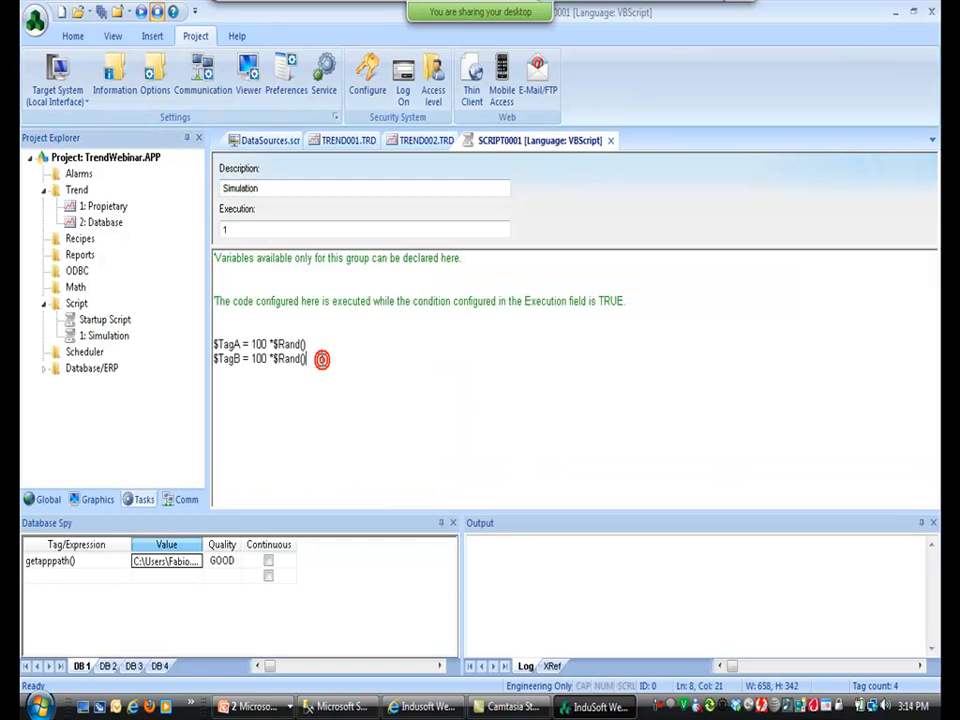
text($Tag)
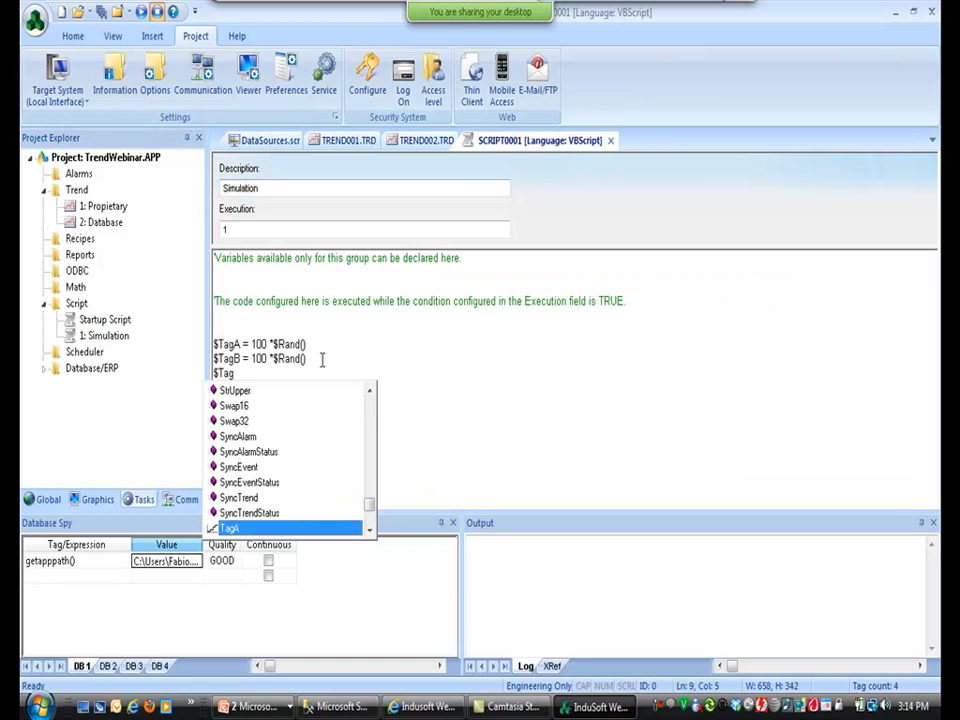
key(Escape)
key(shift+Home)
key(ctrl+c)
key(Down)
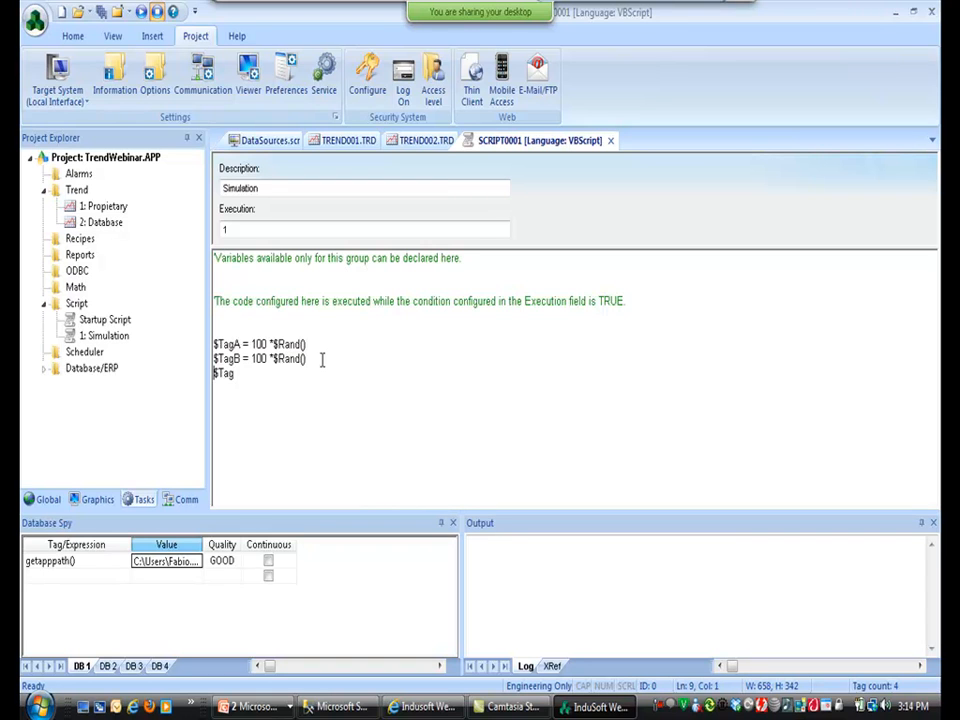
key(ctrl+v)
key(Delete)
text(C)
key(End)
Duplicate the TagC line below it to create the TagD line.
key(shift+Home)
key(ctrl+c)
key(End)
key(Return)
key(ctrl+v)
key(Left)
key(Left)
key(Left)
key(Left)
key(Left)
key(Left)
key(Left)
key(Left)
key(Left)
key(Left)
key(Left)
key(Left)
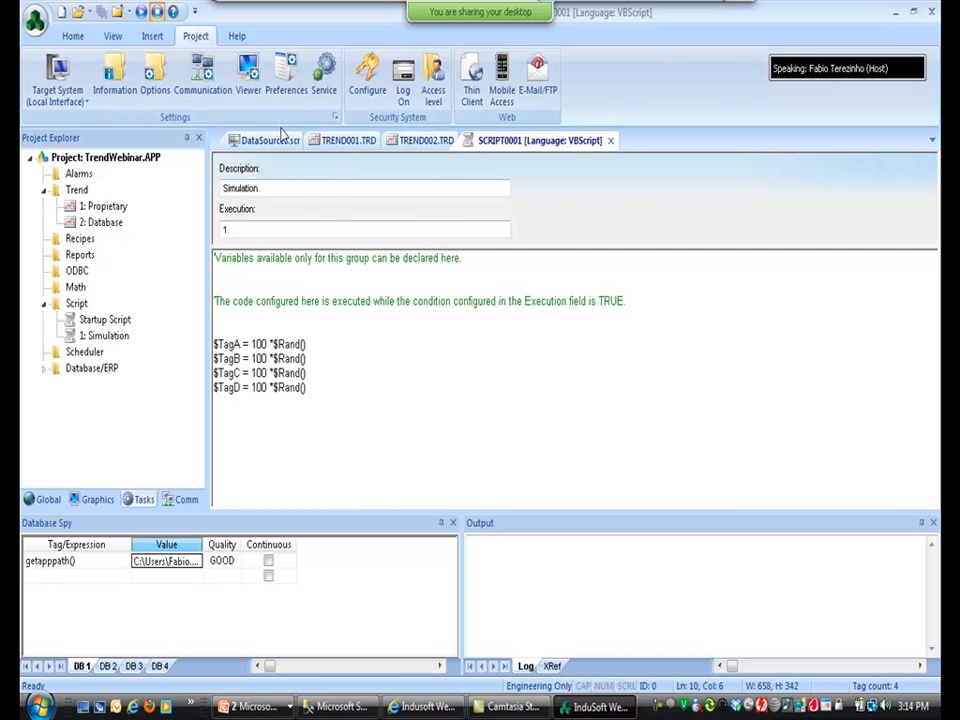
click(298, 142)
Copy the trend on DataSources to a position below the original and open the copy's properties.
click(414, 296)
scroll(935, 323, down, 3)
drag(935, 323, 934, 395)
drag(607, 190, 612, 523)
mouse_move(583, 372)
mouse_down()
mouse_move(574, 407)
mouse_move(574, 390)
mouse_up()
double_click(576, 390)
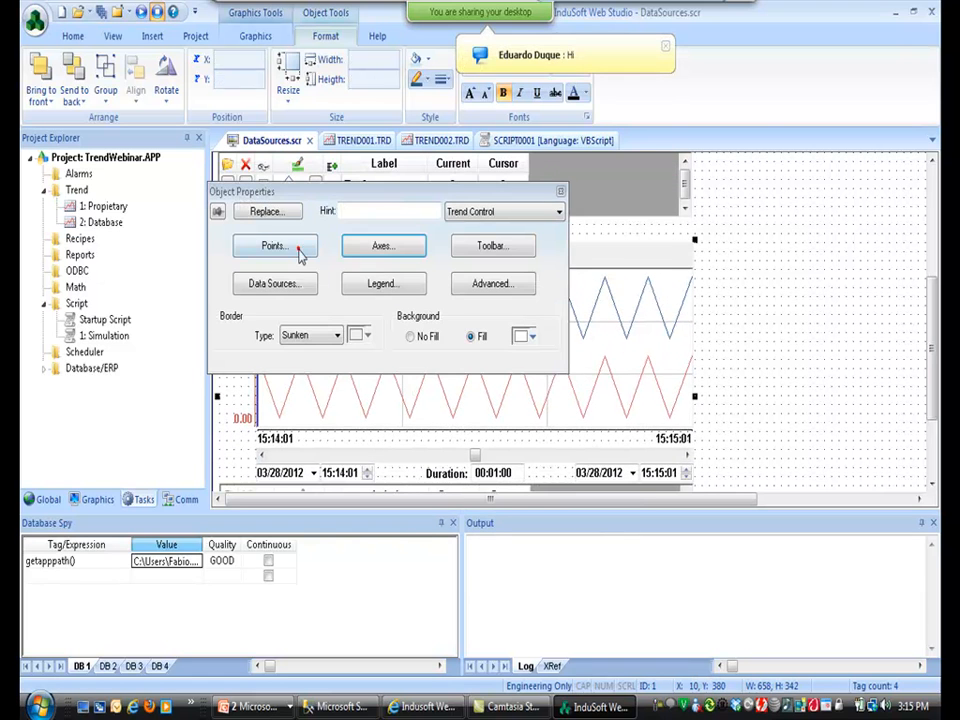
Change the first pen's tag in the Points list to TagC.
click(302, 249)
click(194, 138)
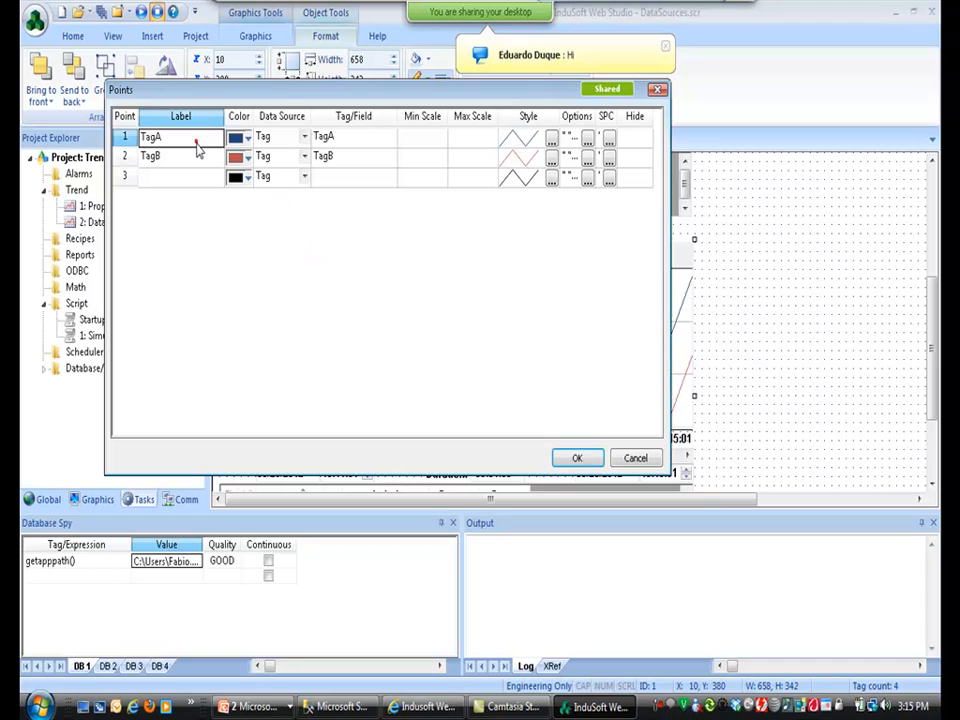
click(339, 140)
text(C)
key(Return)
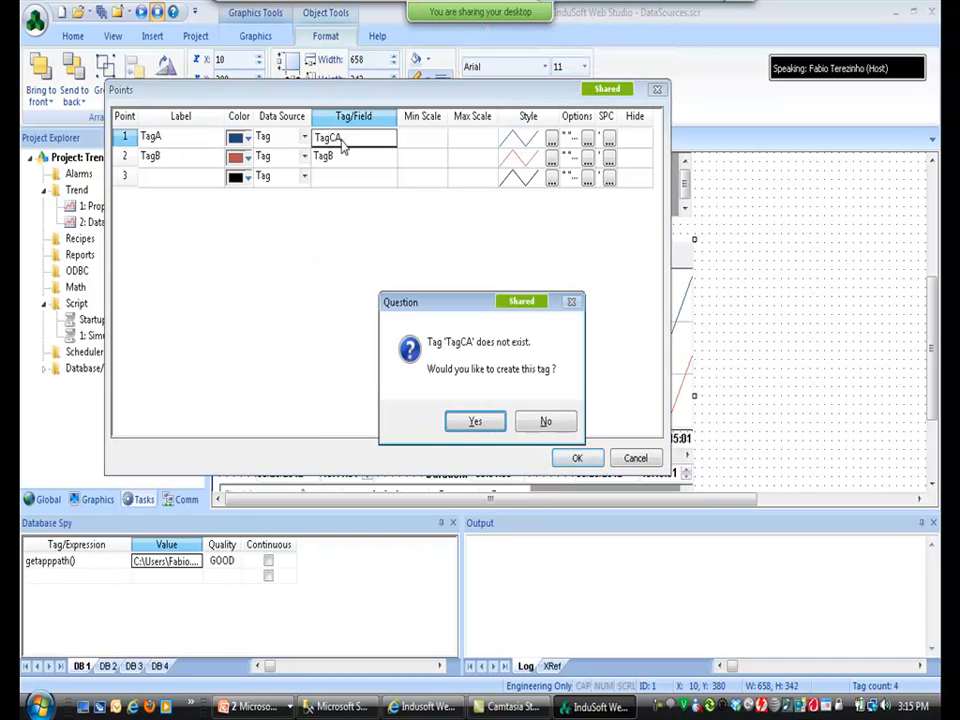
key(n)
key(End)
key(BackSpace)
key(Return)
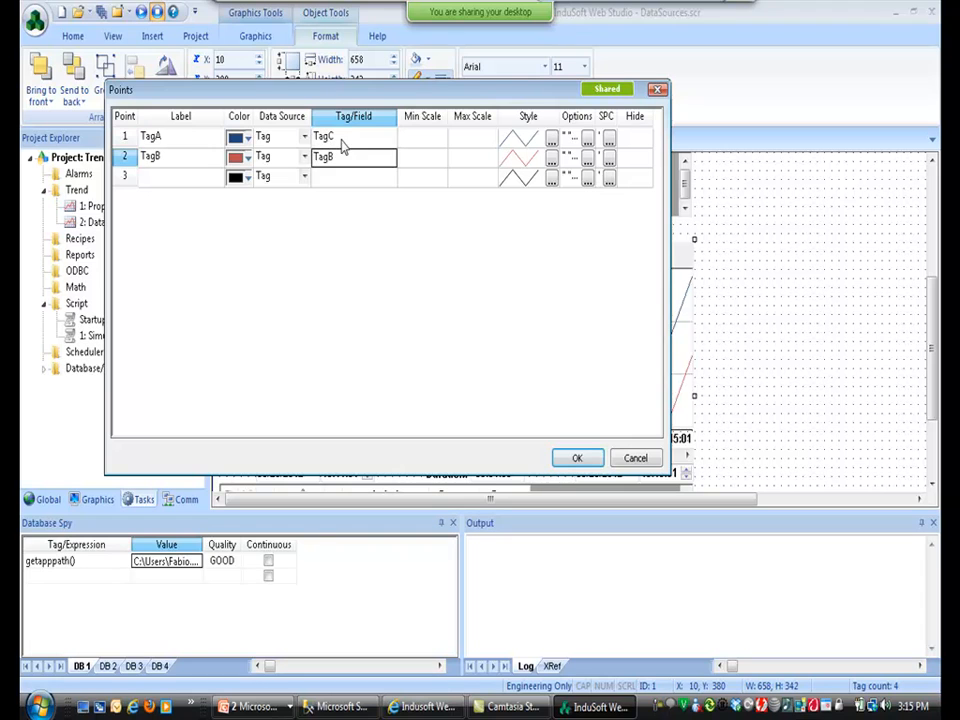
Change the second pen's tag to TagD and relabel both pens TagC and TagD.
key(F2)
key(shift+Left)
text(D)
key(Return)
key(Up)
key(shift+Up)
key(ctrl+c)
key(Left)
key(ctrl+v)
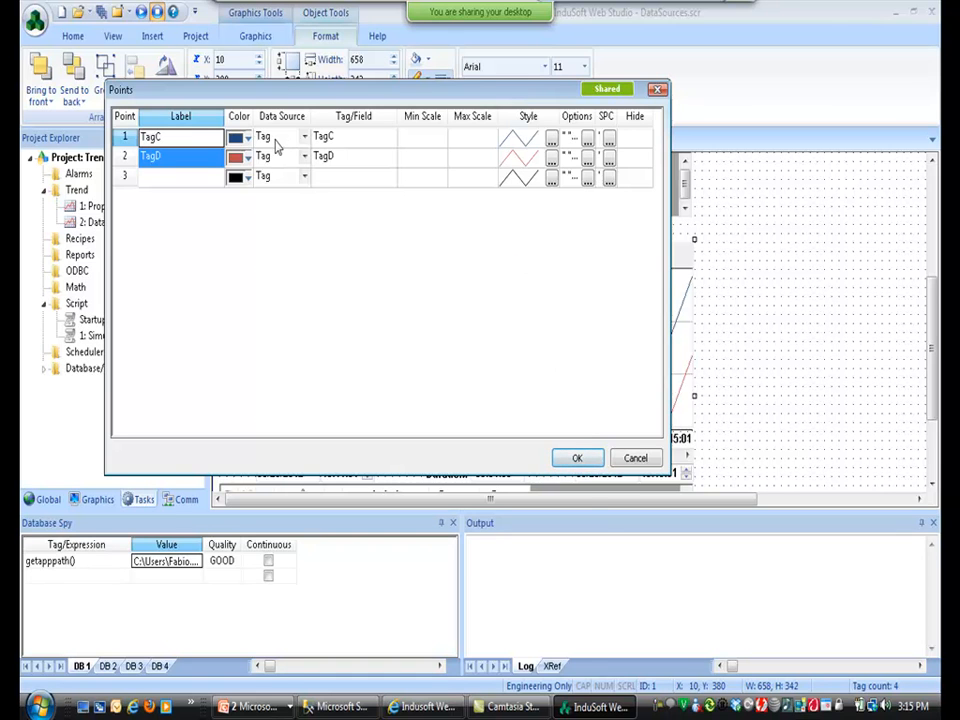
Apply the new pens so the lower trend plots TagC and TagD live, then bring up SQL Server Management Studio.
click(576, 458)
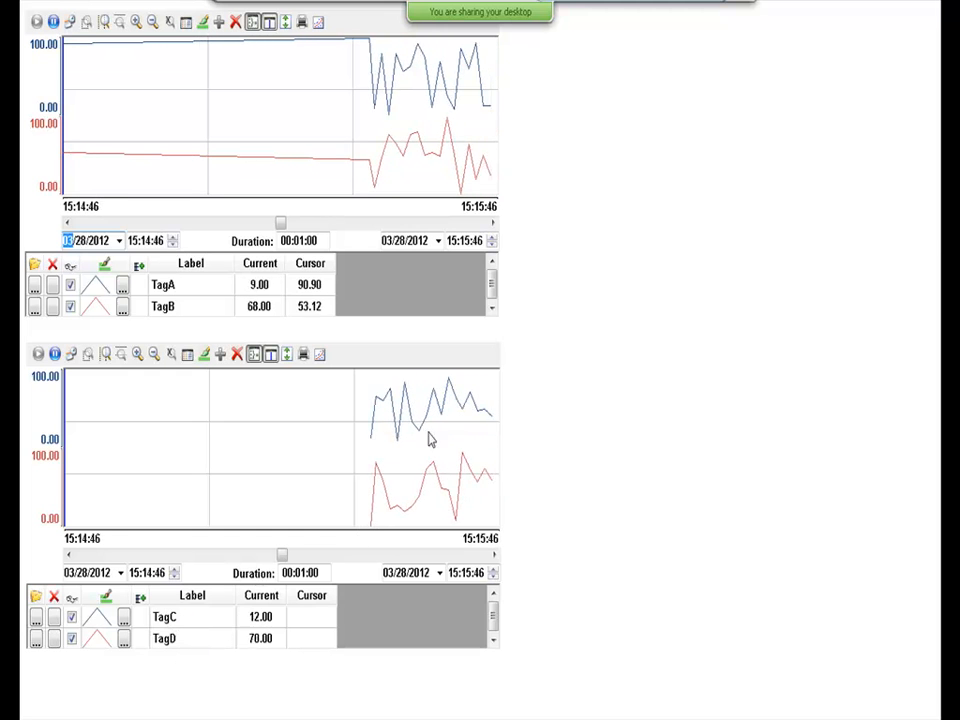
key(alt+Tab)
key(alt+Tab)
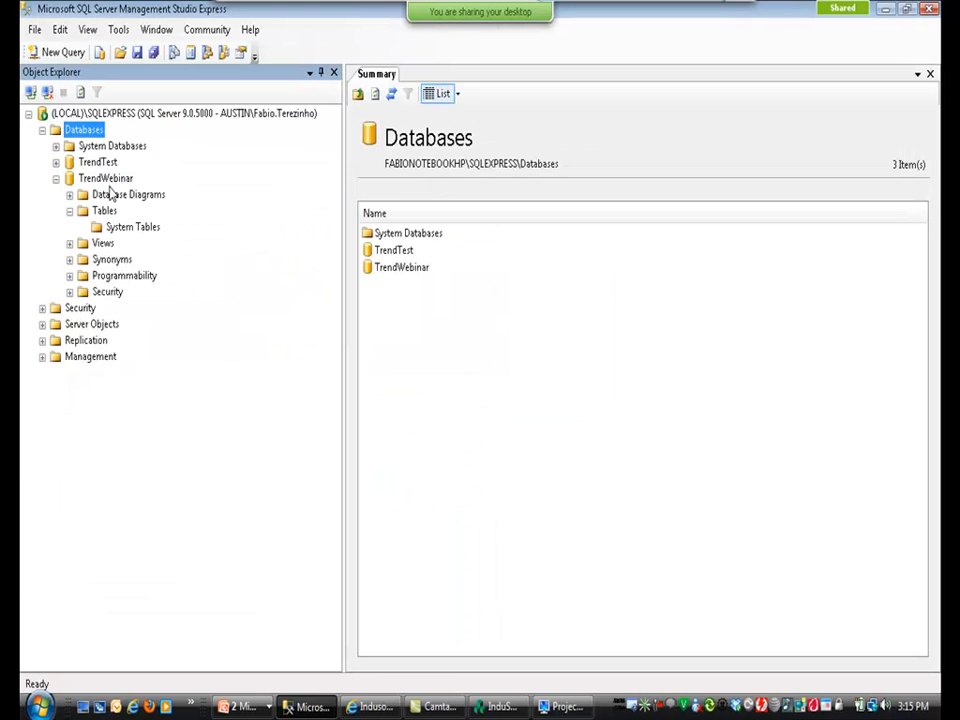
Open dbo.TREND002 from TrendWebinar's tables and widen Time_Stamp to show full timestamps.
click(104, 211)
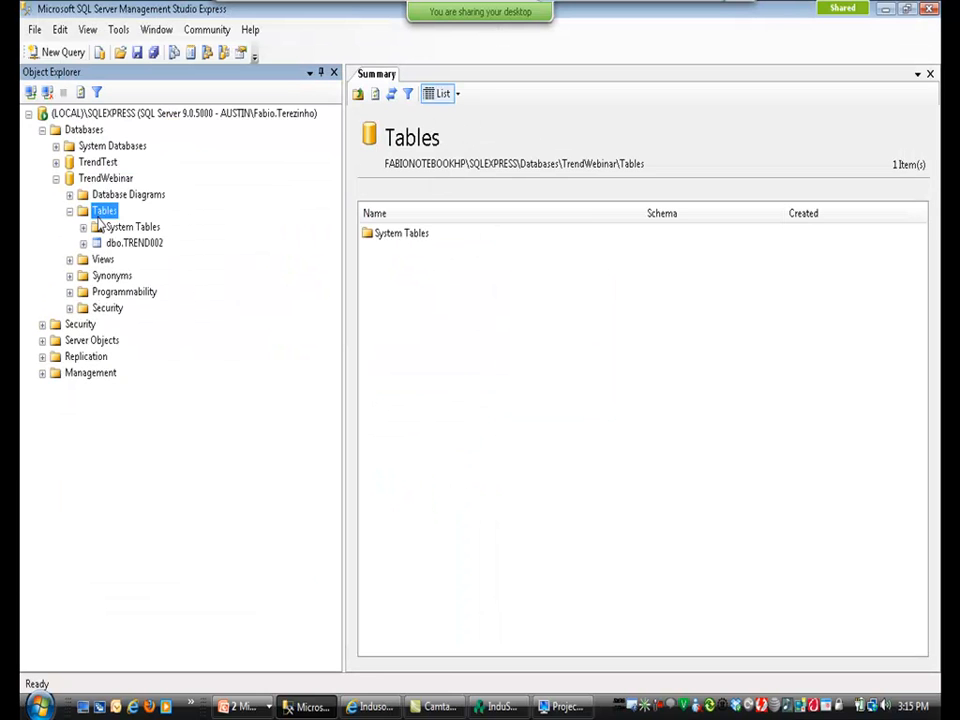
click(112, 244)
right_click(112, 244)
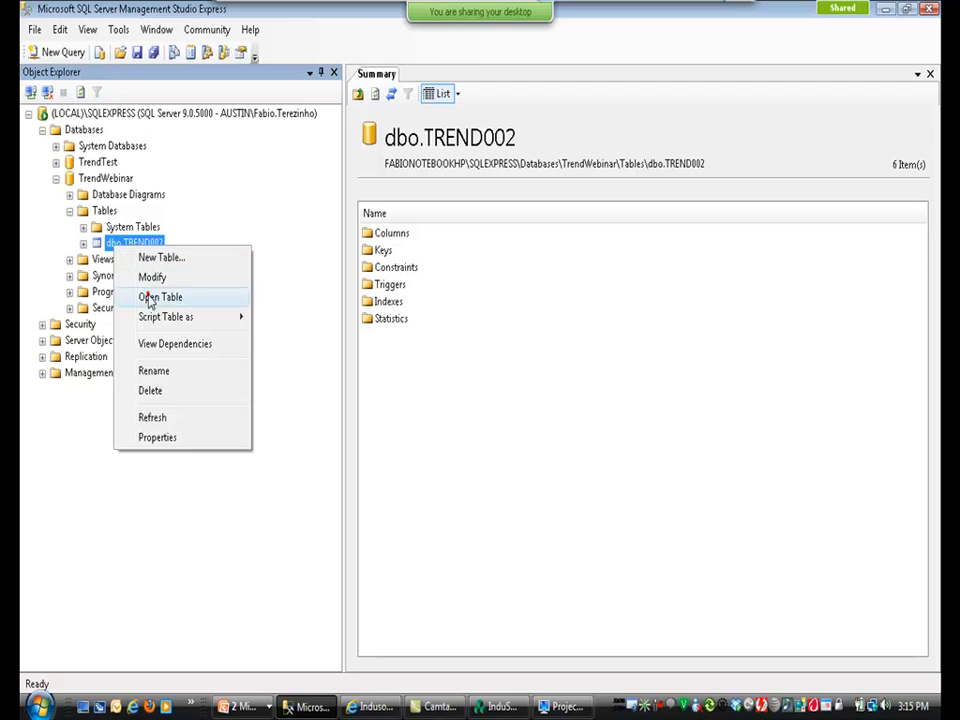
click(146, 293)
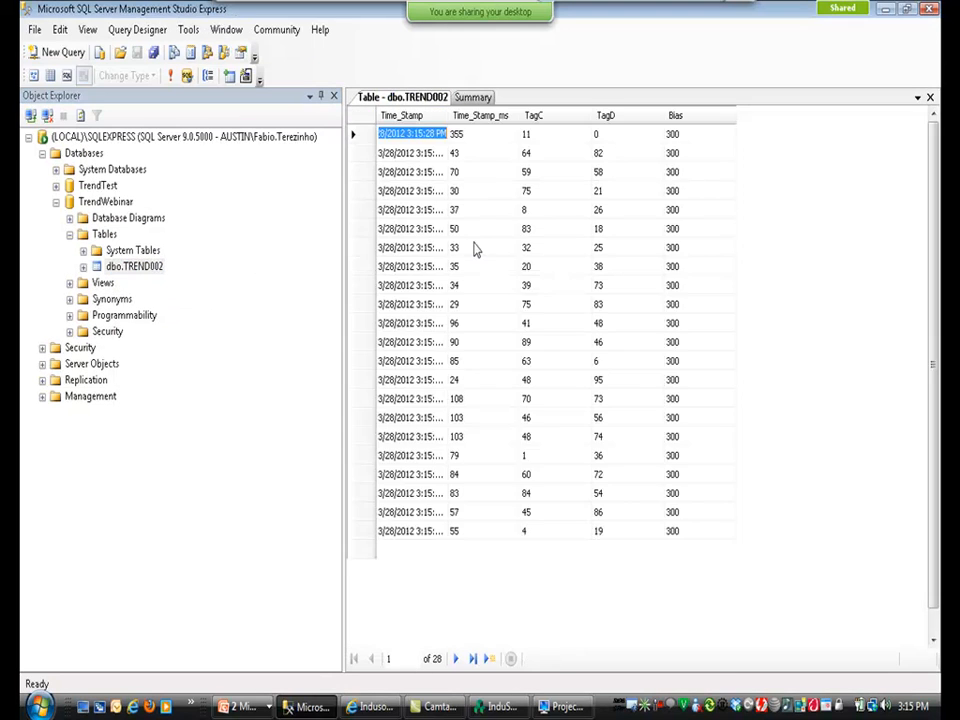
double_click(447, 115)
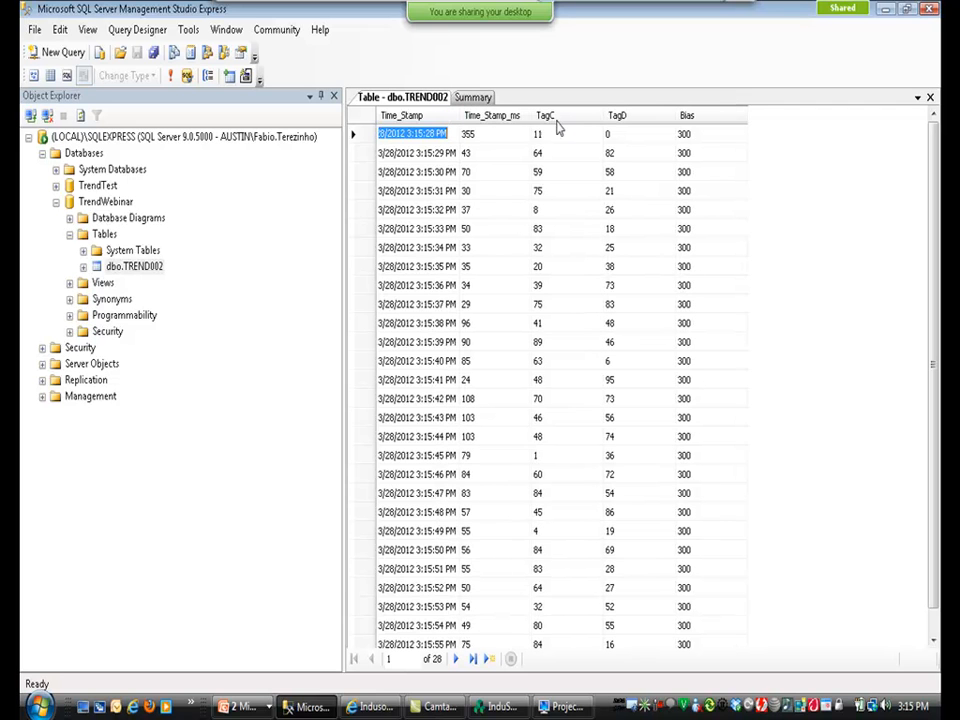
Browse the logged TagC and TagD rows down to the most recent entry.
click(502, 209)
key(Down)
key(Down)
key(Down)
key(Down)
key(Down)
key(Down)
key(Down)
key(Down)
key(Down)
key(Down)
key(Down)
key(Down)
key(Down)
key(Down)
key(Down)
key(Down)
key(Down)
key(Down)
key(Down)
key(Down)
key(Down)
key(Down)
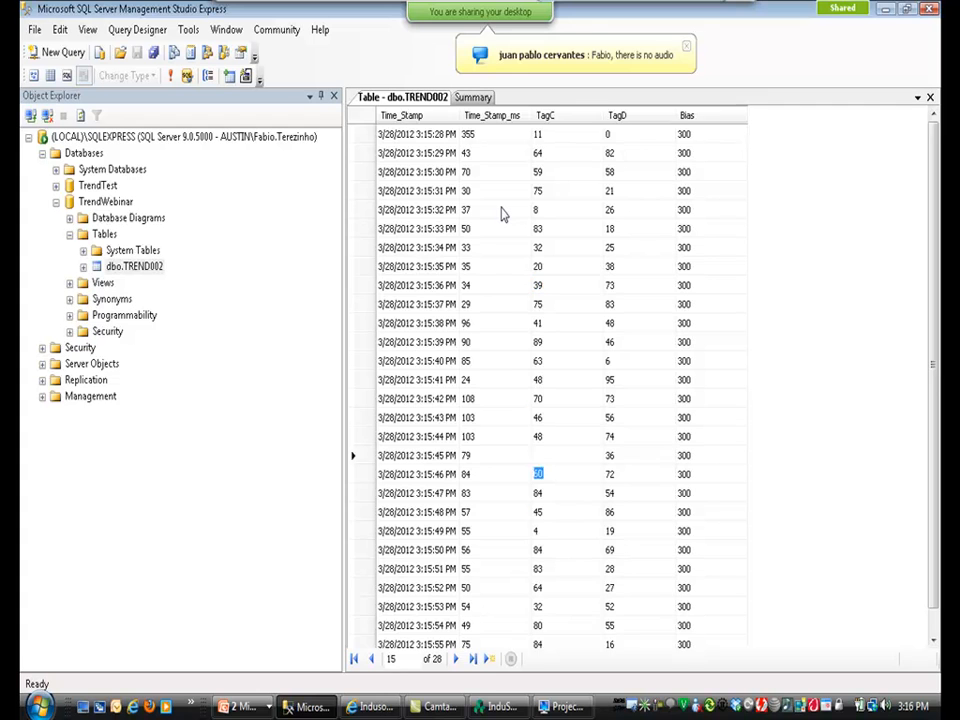
key(alt+Tab)
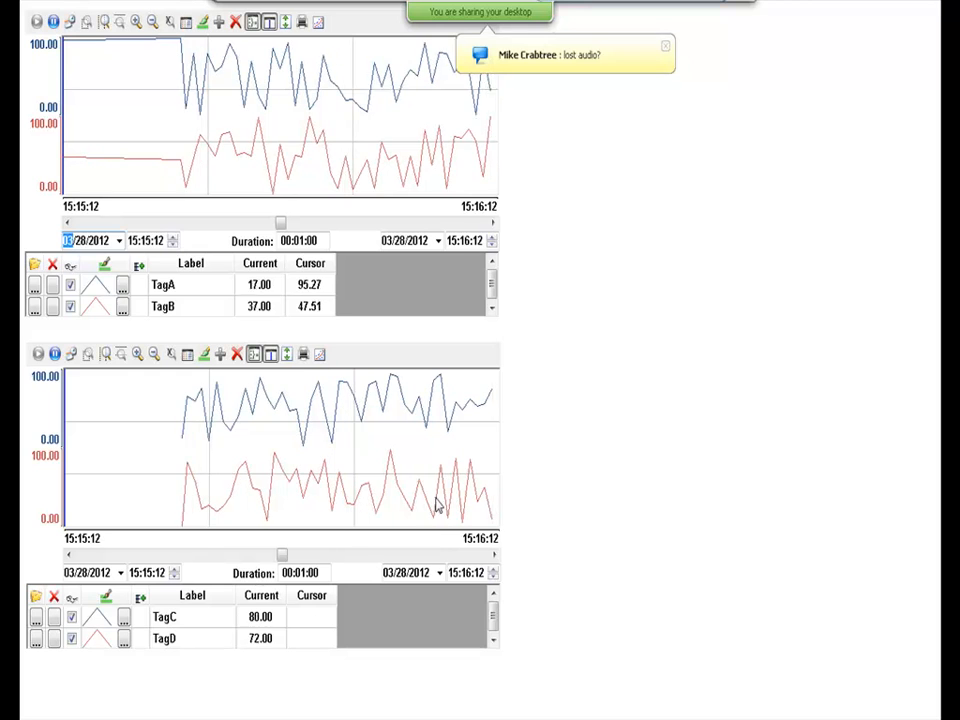
key(alt+Tab)
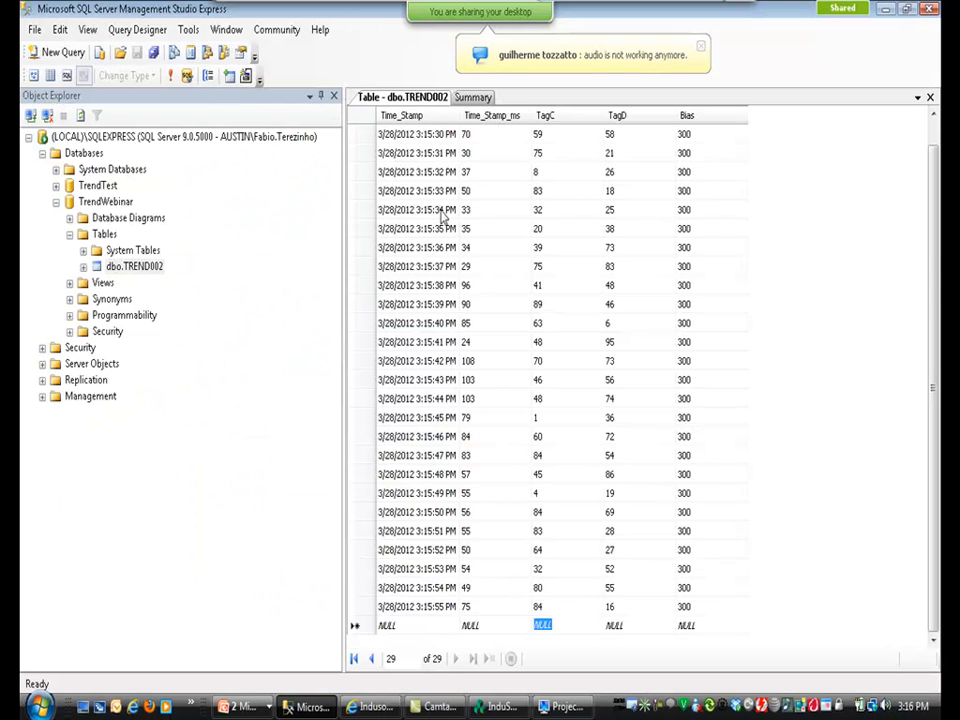
mouse_move(411, 6)
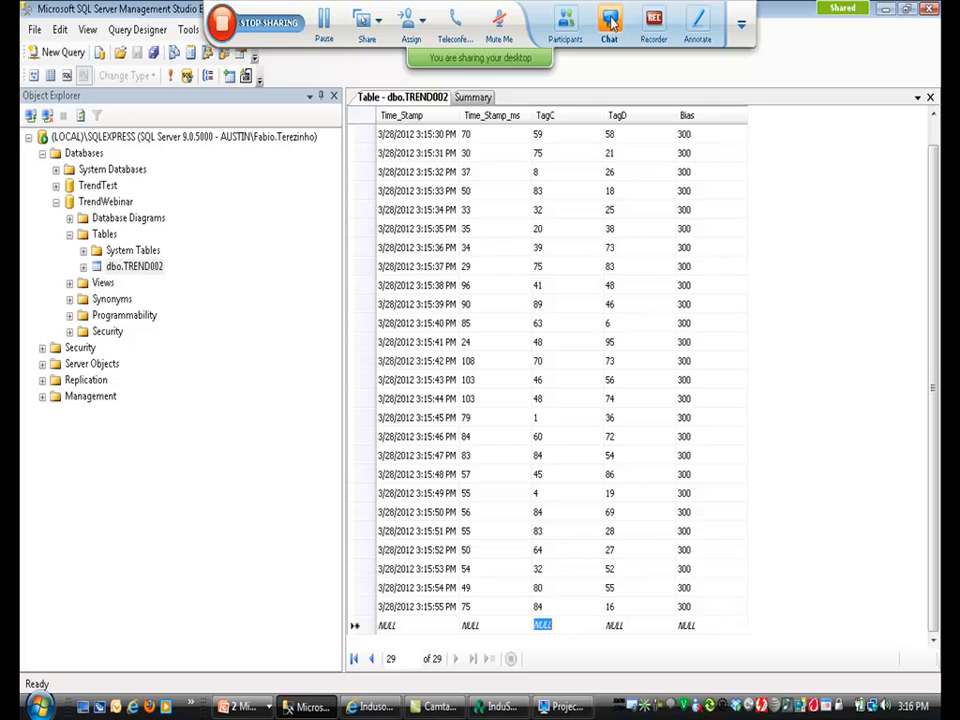
click(324, 22)
click(324, 22)
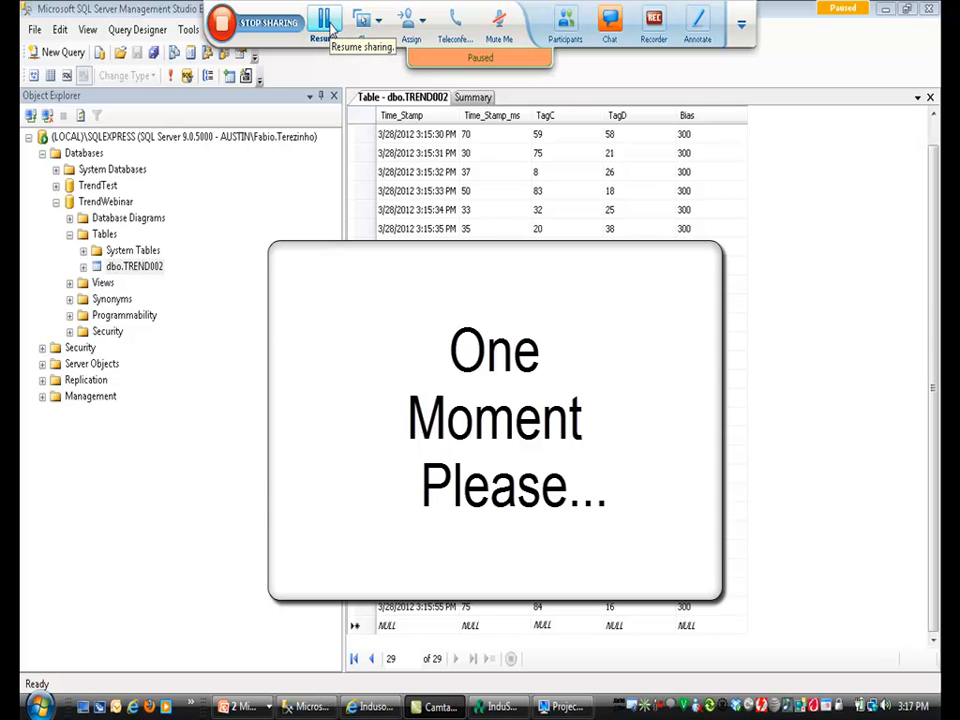
click(331, 27)
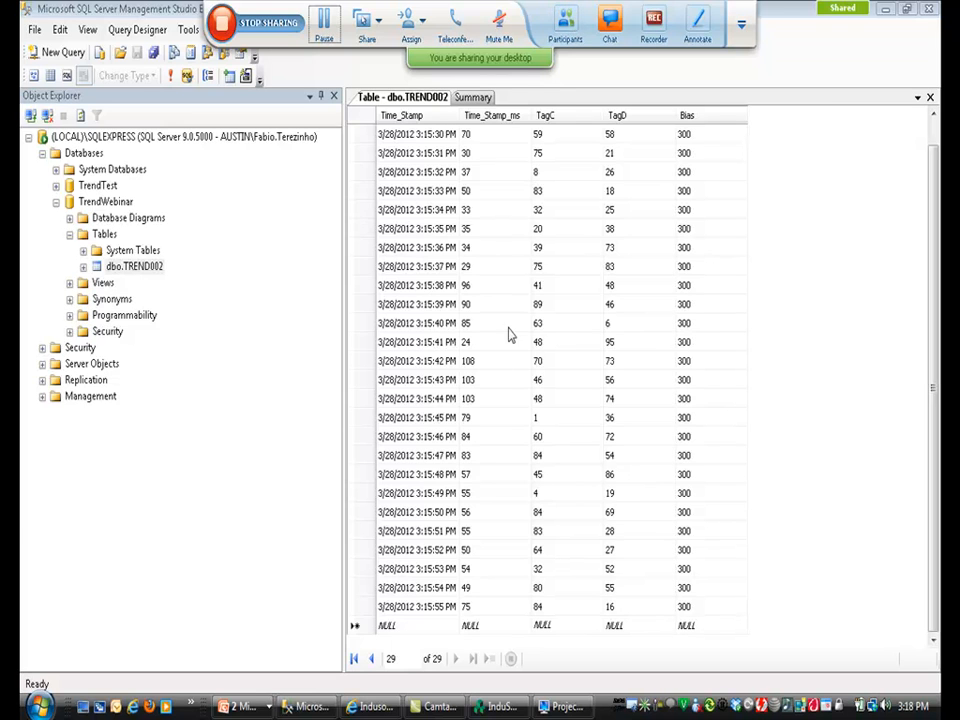
Watch both trends plot live in the Viewer, then return to the DataSources.scr editor.
key(alt+Tab)
key(alt+Tab)
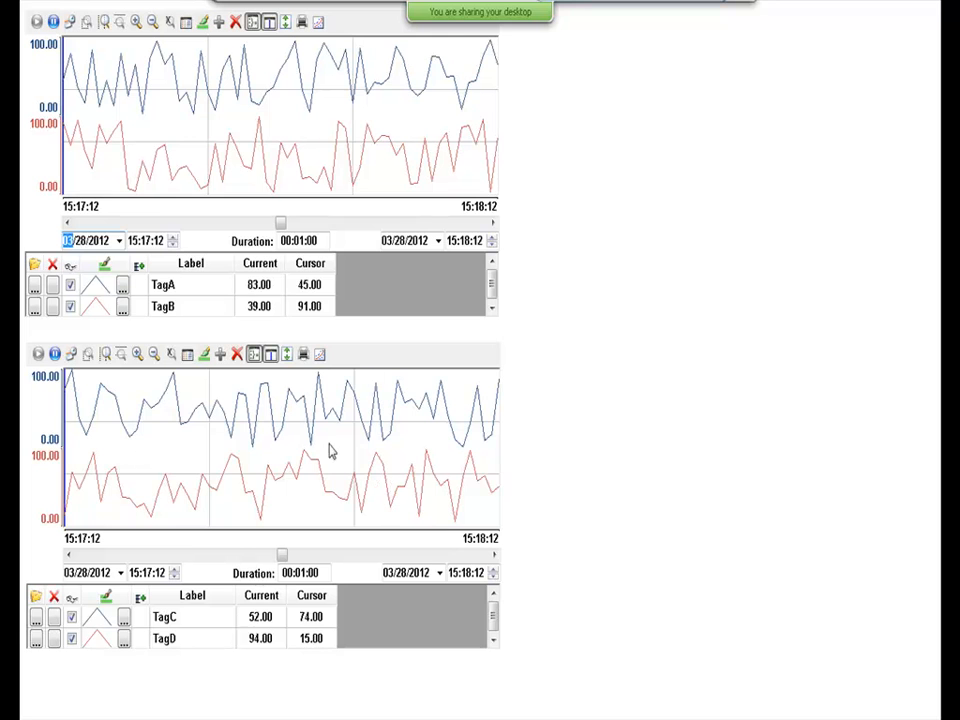
key(alt+Tab)
key(Tab)
key(Tab)
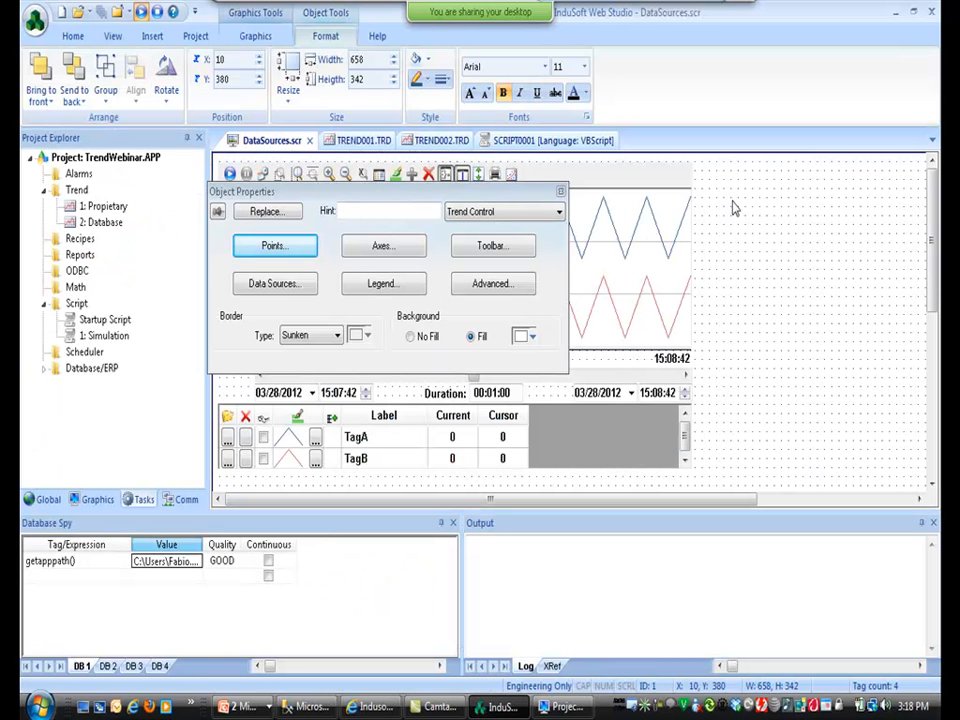
Move the right trend to X 700 near the top and narrow it to 558 wide.
drag(747, 496, 895, 517)
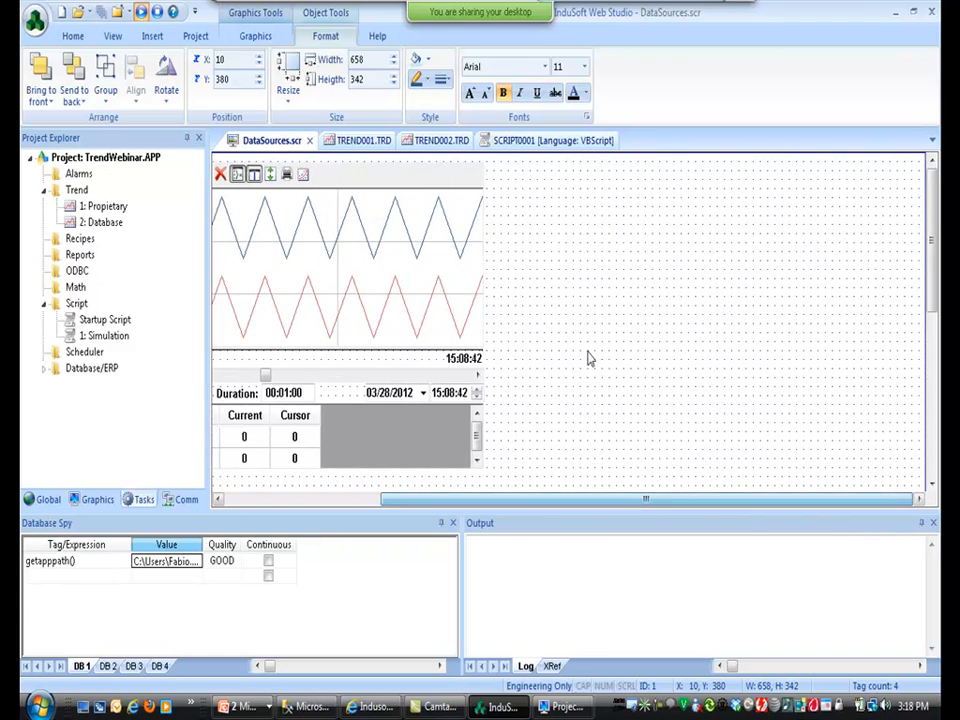
click(405, 313)
drag(369, 268, 703, 277)
drag(447, 315, 521, 322)
drag(609, 304, 594, 313)
Add TagC and TagD pens to the trend, using the same text for labels and tag names.
double_click(595, 313)
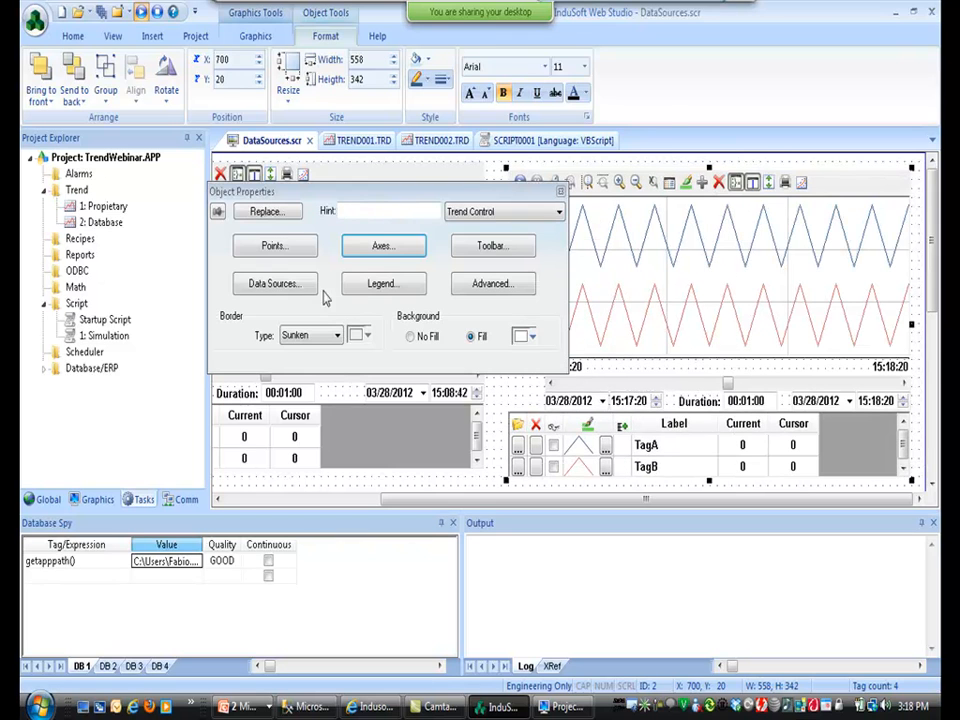
click(284, 256)
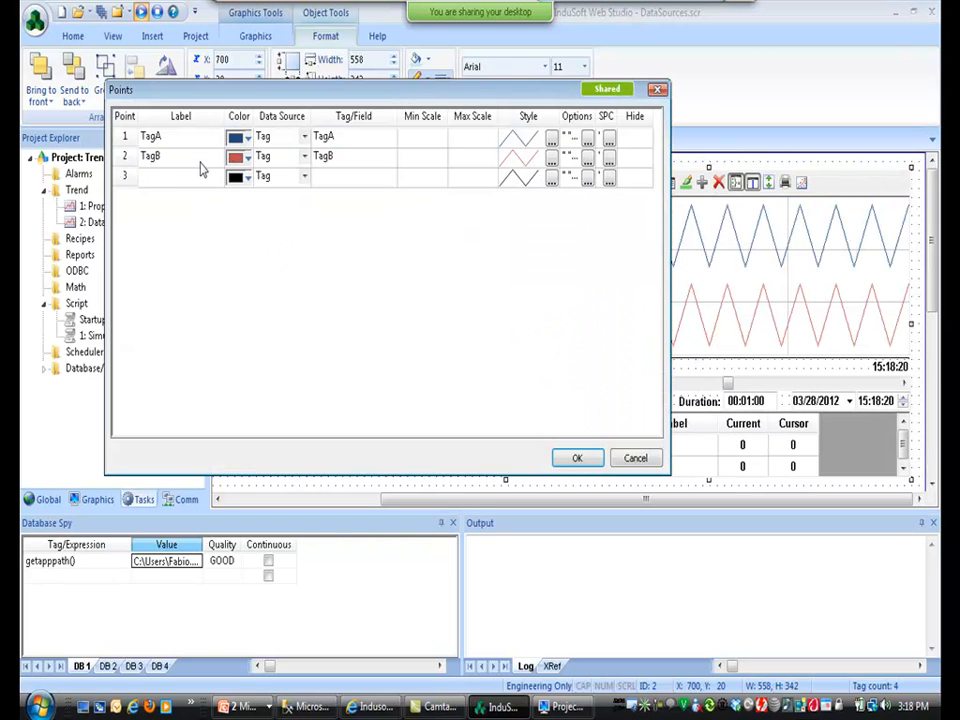
click(184, 178)
text(TagC)
click(173, 197)
text(TagD)
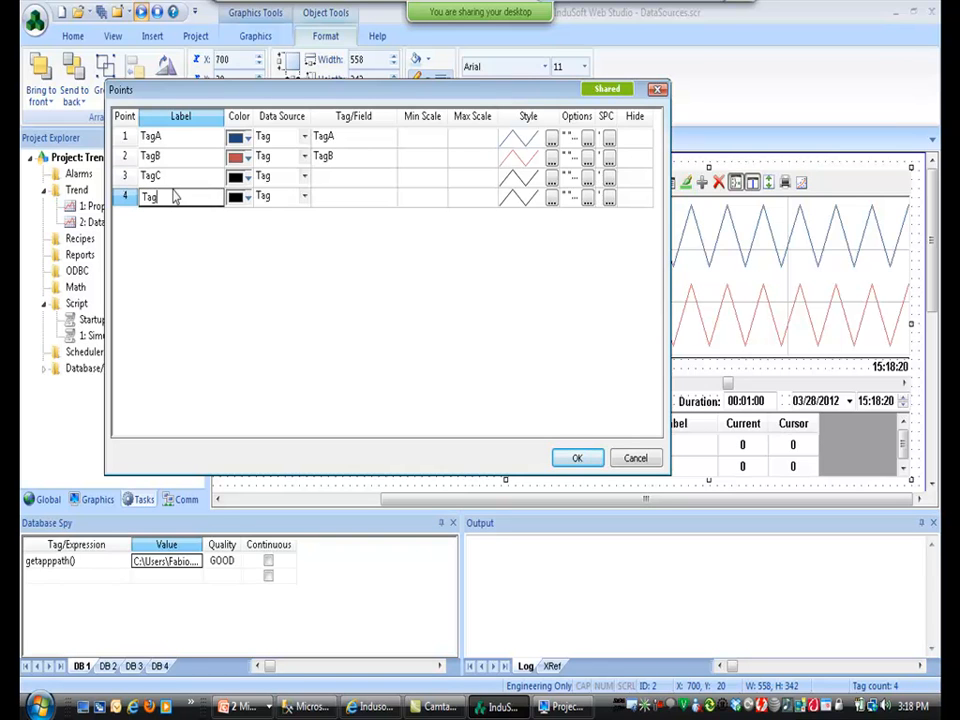
key(Return)
key(Up)
key(Up)
key(shift+Down)
key(ctrl+c)
key(Right)
key(Right)
key(ctrl+v)
key(Left)
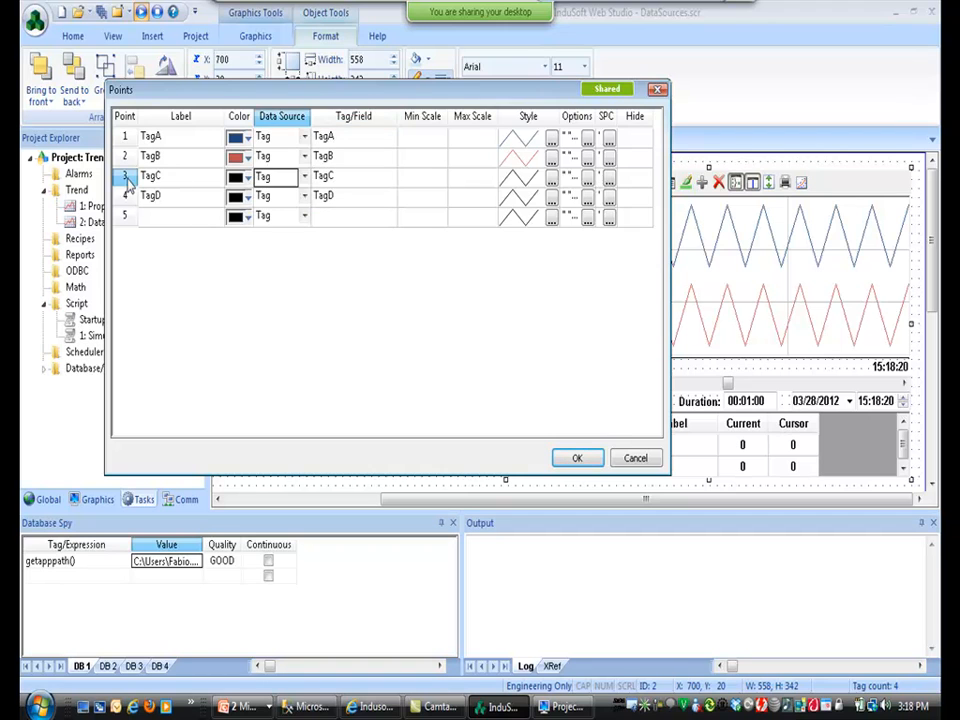
Colour the TagC pen dark green and the TagD pen brown, and confirm the four-pen setup.
click(246, 177)
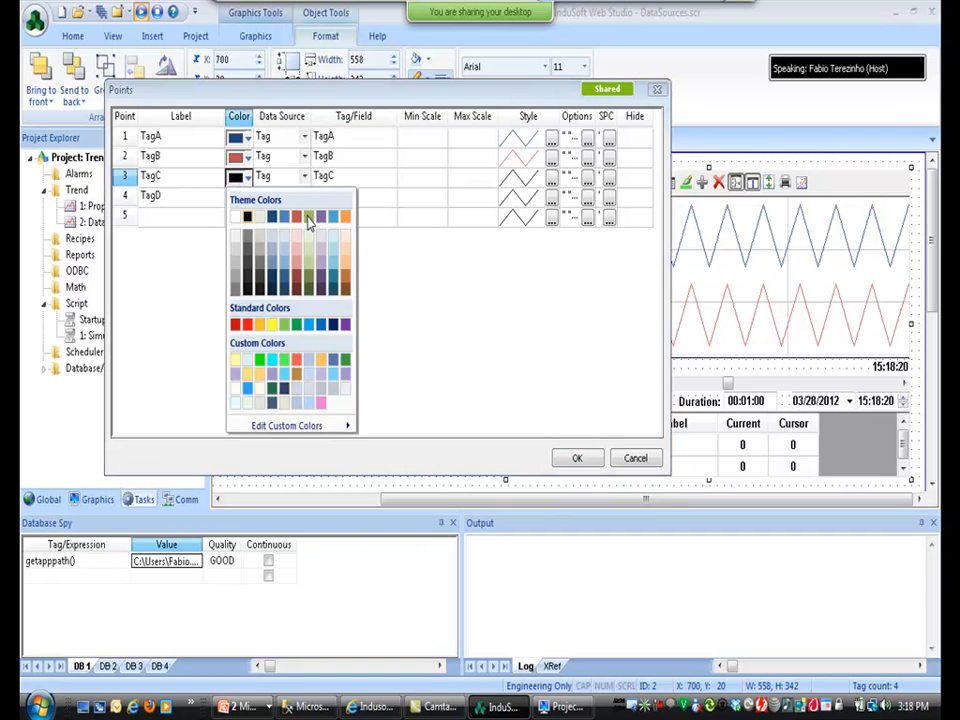
click(306, 287)
key(Down)
key(alt+Down)
click(341, 311)
click(339, 181)
click(341, 198)
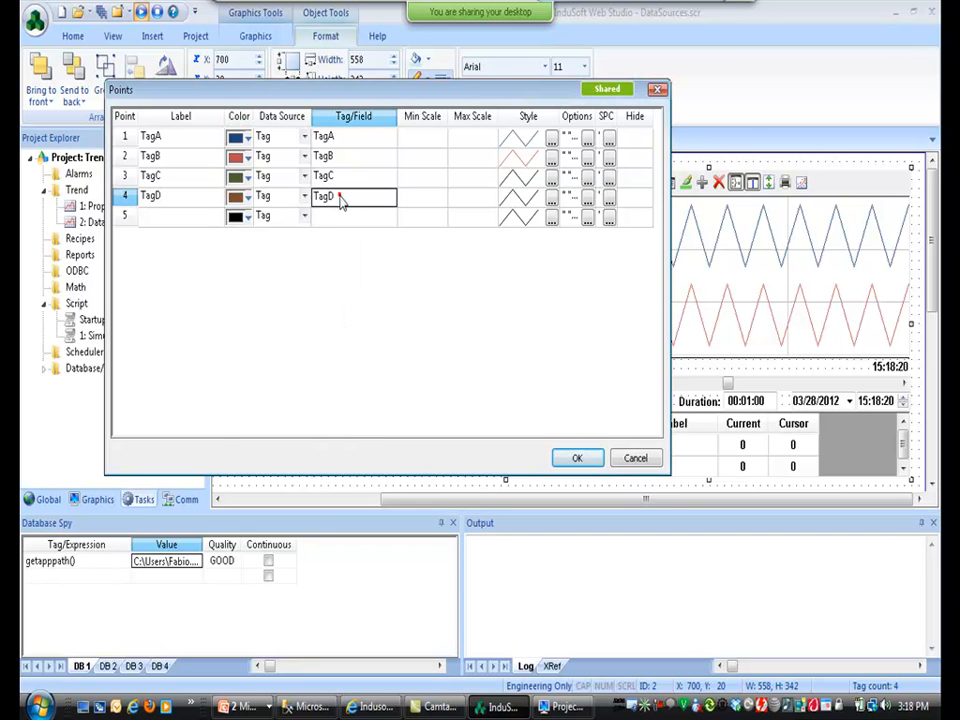
click(577, 458)
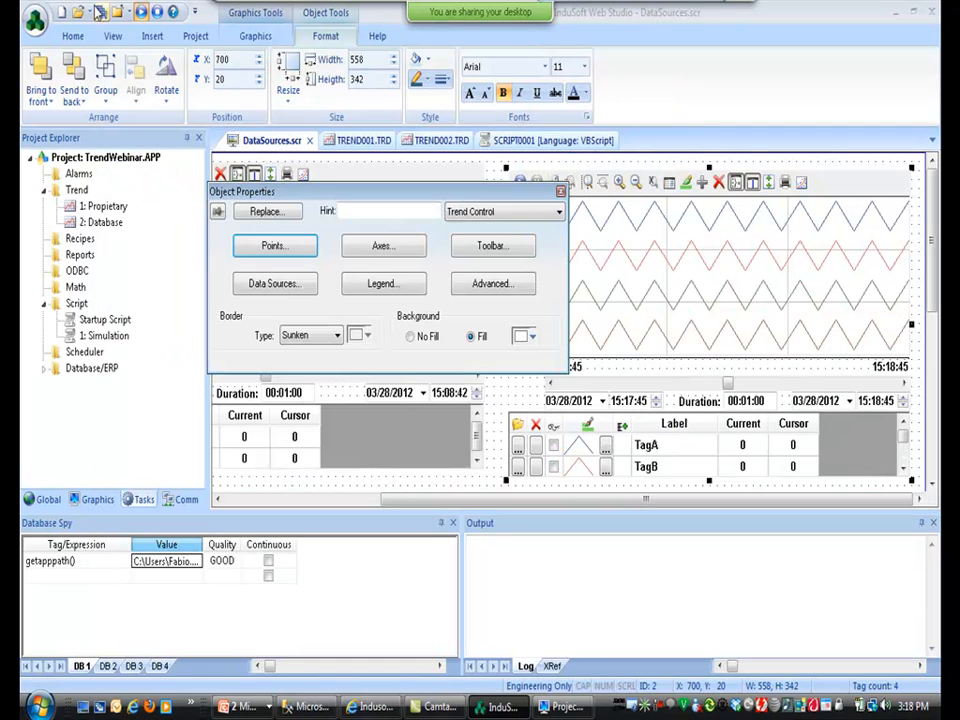
Watch the right-hand trend plot TagA, TagB, TagC and TagD live, then return to the editor.
key(alt+Tab)
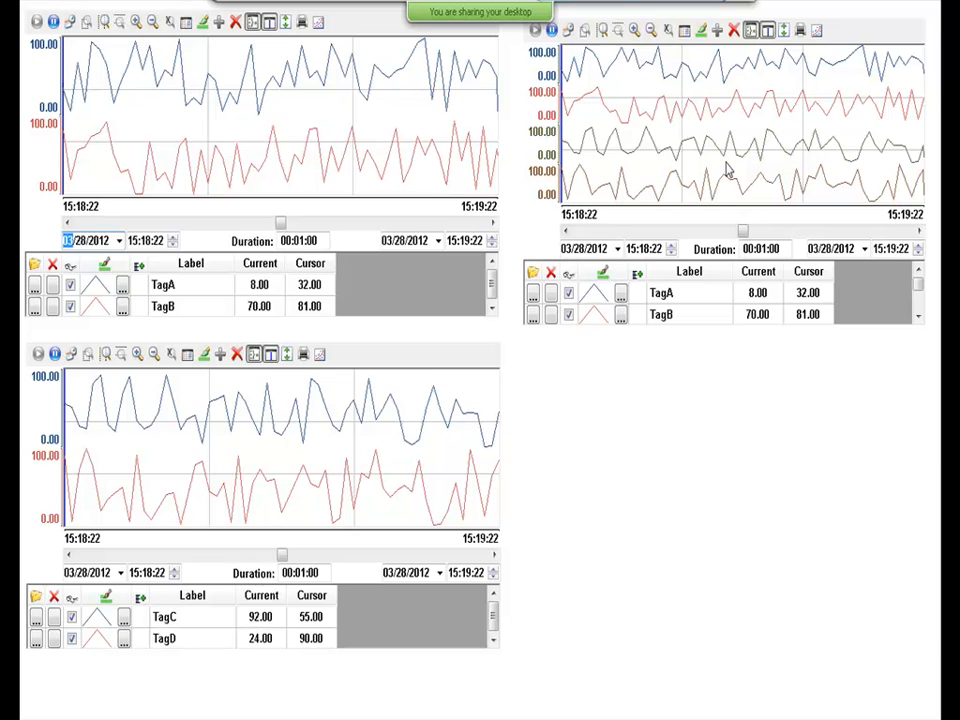
key(super)
key(alt+Tab)
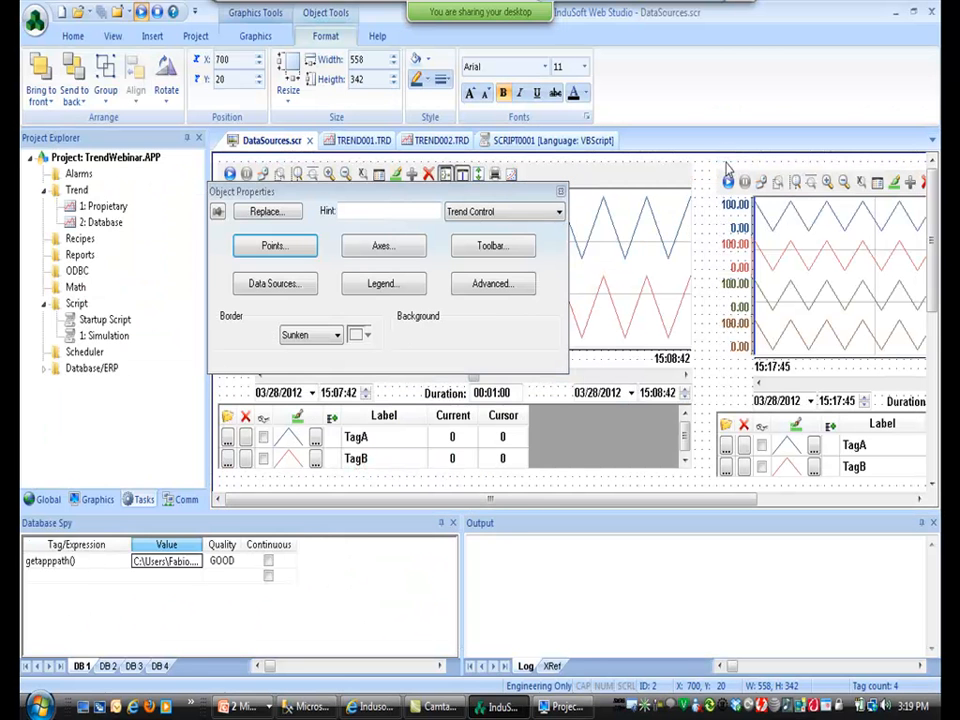
View the full project path getapppath() returns in Database Spy, then launch Notepad.
click(80, 562)
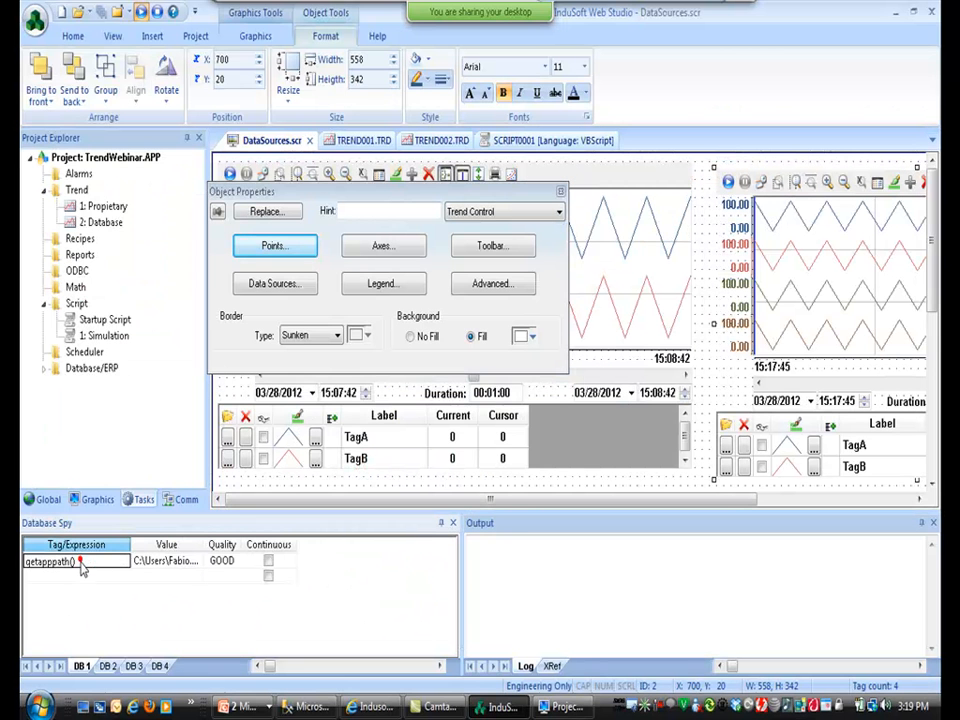
click(155, 565)
key(super)
text(n)
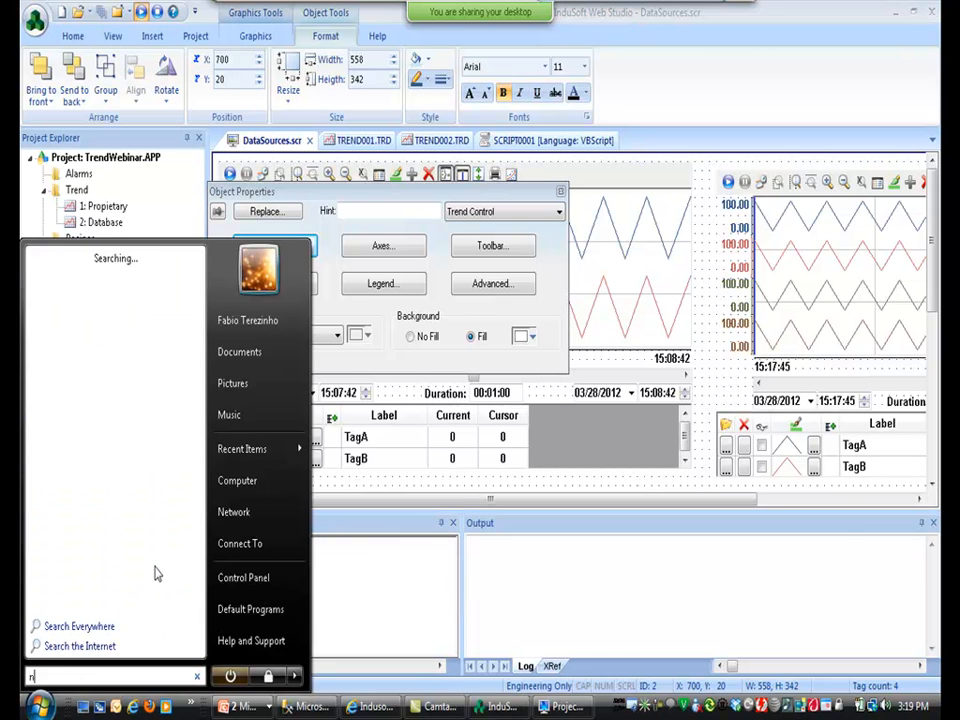
text(otepad)
key(Return)
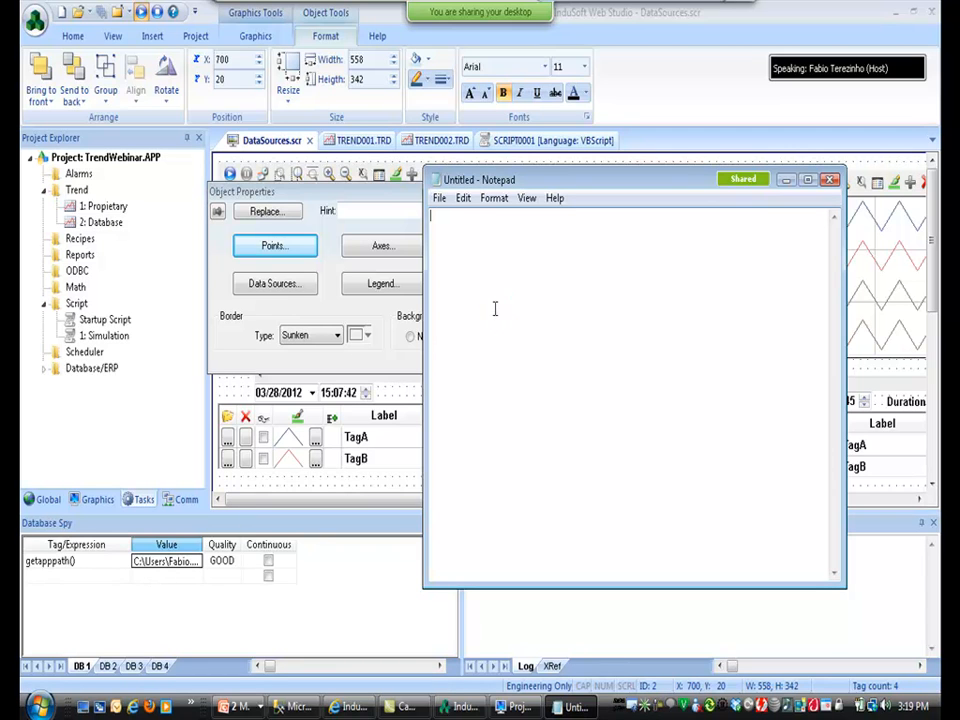
Type the line 01/01/2012 00:00:00,10,40,0 and paste copies of it onto following lines.
text(01/01/2012 00)
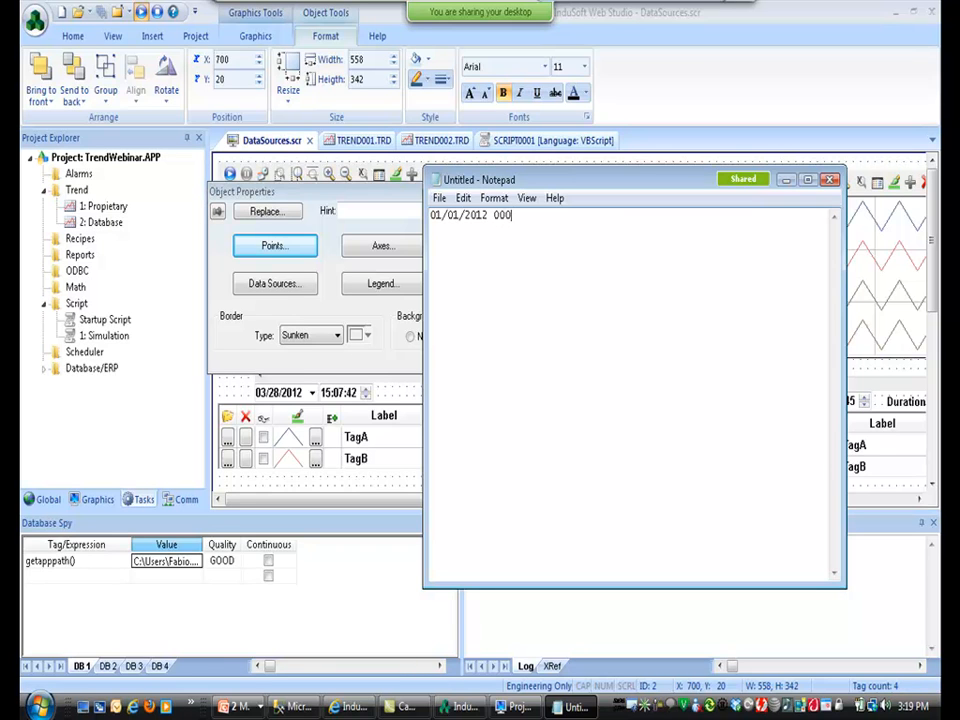
text(:00:00,10,40,0)
key(ctrl+a)
key(ctrl+c)
key(ctrl+End)
key(Return)
key(ctrl+v)
key(Return)
key(ctrl+v)
key(Return)
key(ctrl+v)
key(Return)
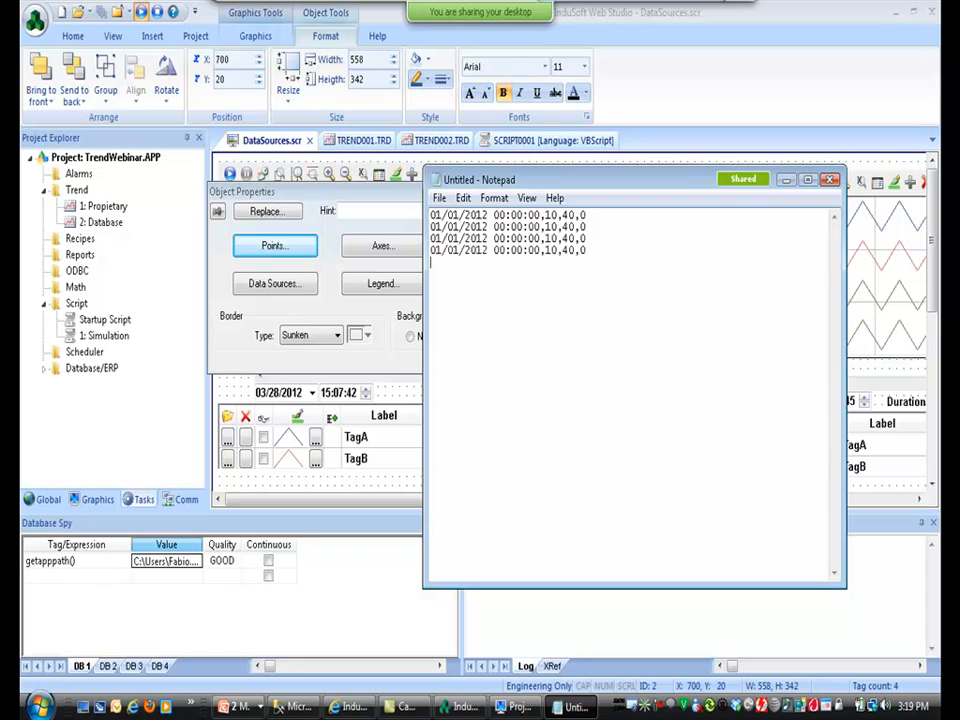
key(ctrl+v)
key(Return)
key(ctrl+v)
key(Return)
key(ctrl+v)
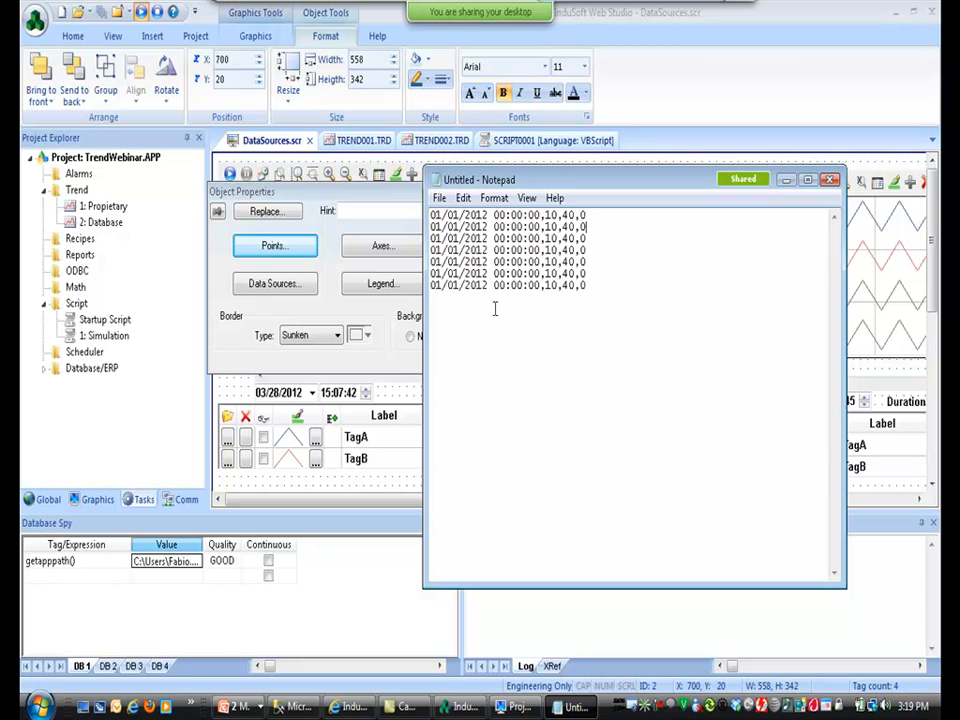
Renumber the seconds on each line so the rows run from 00:00:00 to 00:00:06.
key(Left)
key(Left)
key(Left)
key(Left)
key(Left)
key(Left)
key(Left)
key(Left)
key(BackSpace)
text(2)
key(Down)
key(BackSpace)
text(3)
key(Down)
text(5)
text(6)
Change the first value on successive lines to 2, 4, 3 and 2.
key(Up)
key(Up)
key(Up)
key(Up)
Vary the remaining values down the lines, entering 2, 1, 10,4 and 5.
key(Up)
key(Up)
key(Up)
key(Up)
key(Right)
text(2)
key(Down)
text(4)
key(Down)
text(3)
key(Down)
text(2)
key(Up)
key(Up)
key(Up)
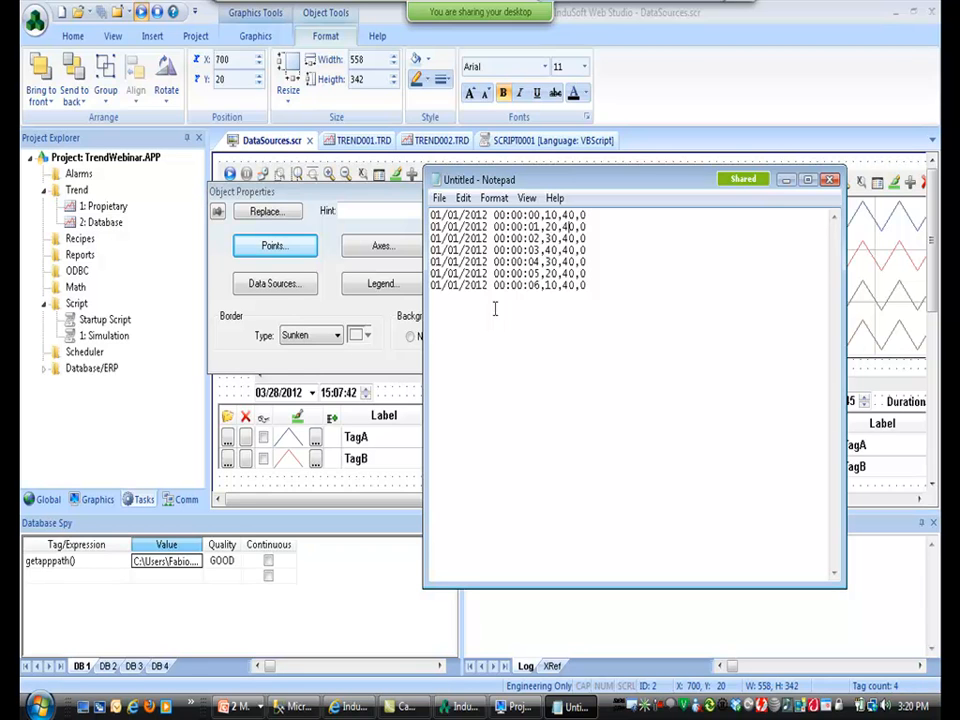
key(Down)
text(2)
key(Down)
text(1)
key(Down)
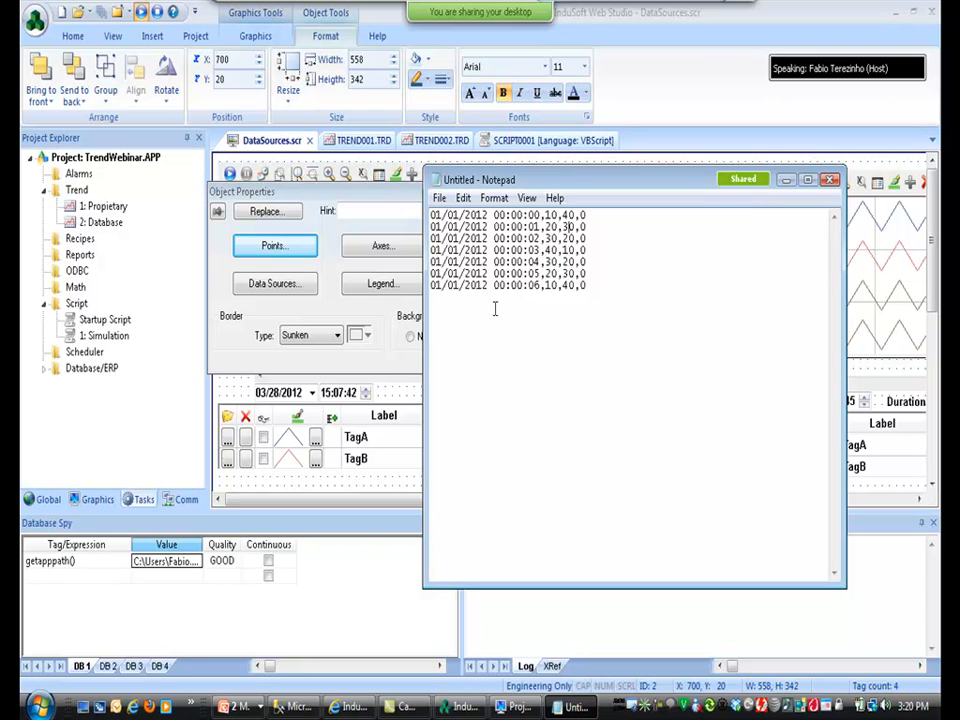
key(Down)
text(10,)
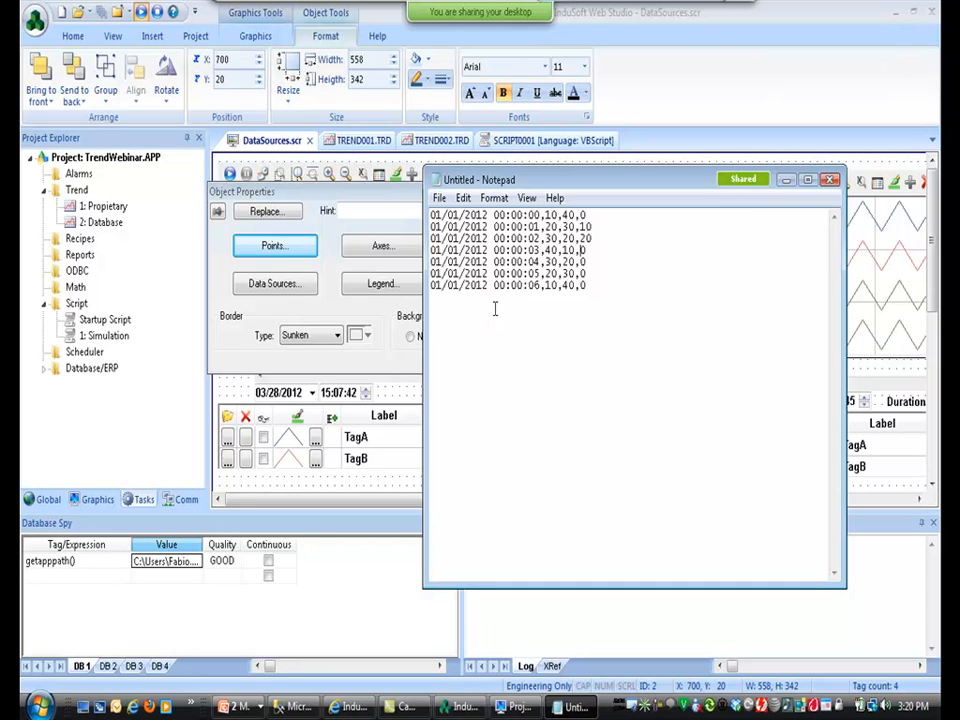
text(4)
key(Down)
text(5)
key(Down)
Save the text as TrendTest.csv in the TrendWebinar project folder with All Files type.
click(115, 566)
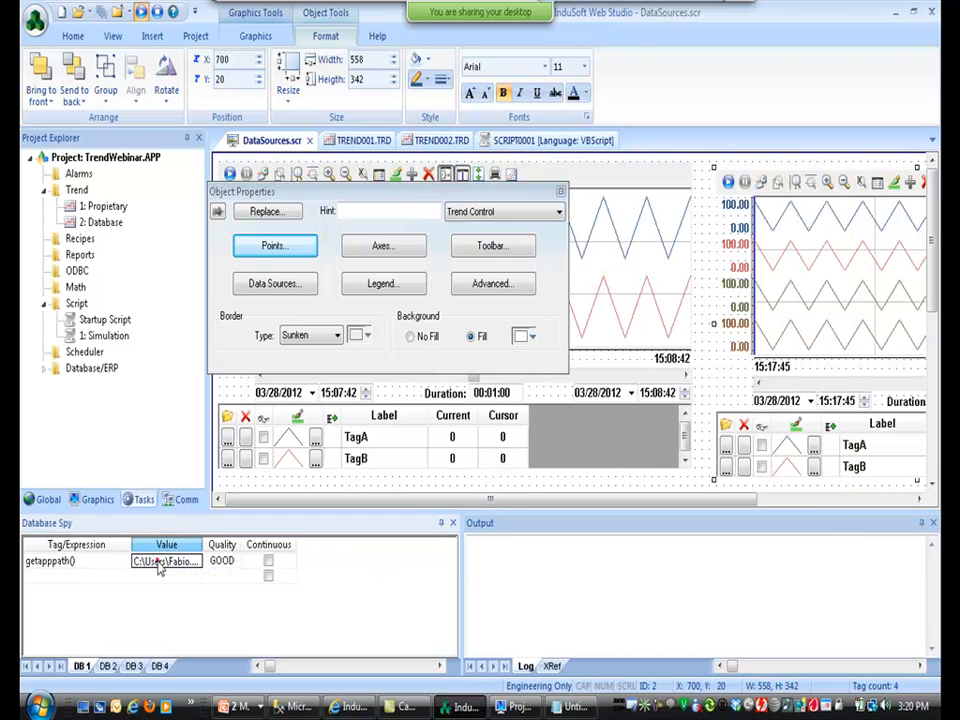
key(alt+Tab)
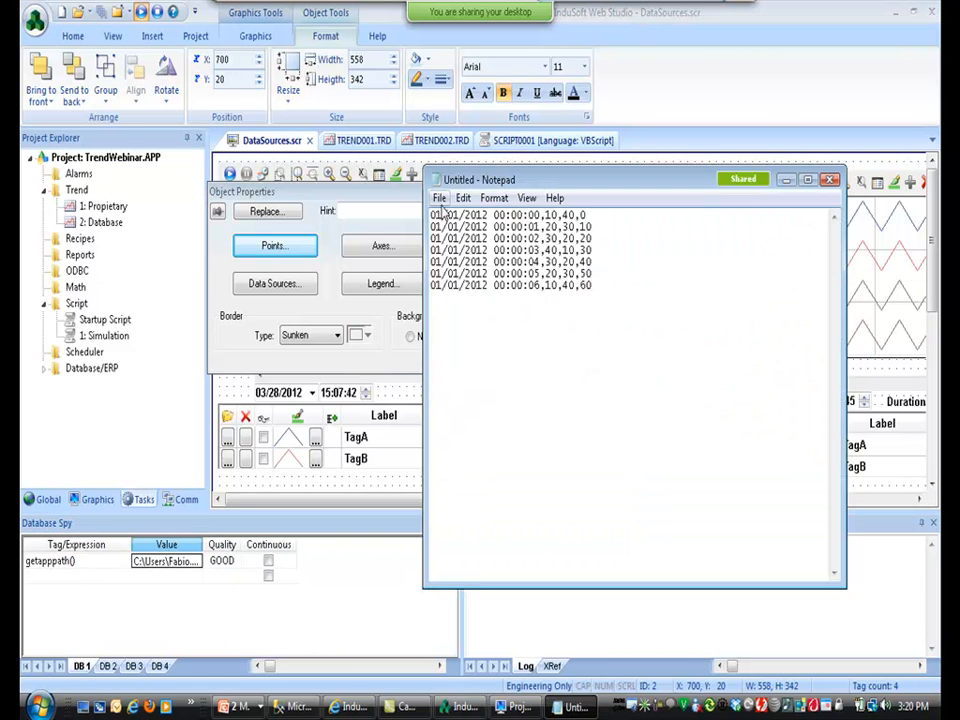
click(439, 197)
click(458, 281)
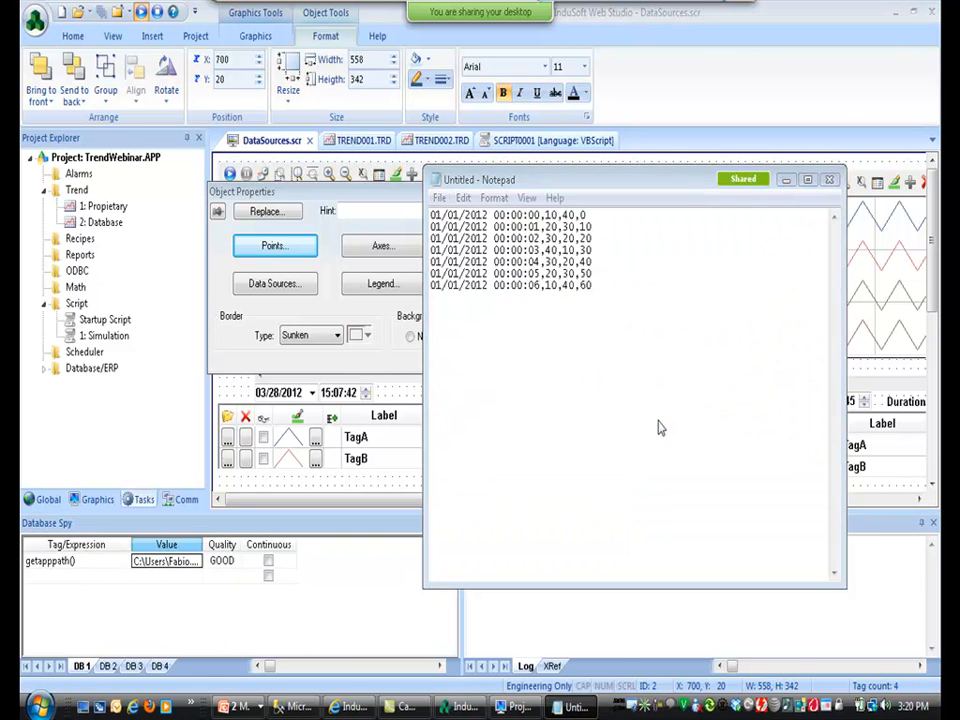
key(ctrl+v)
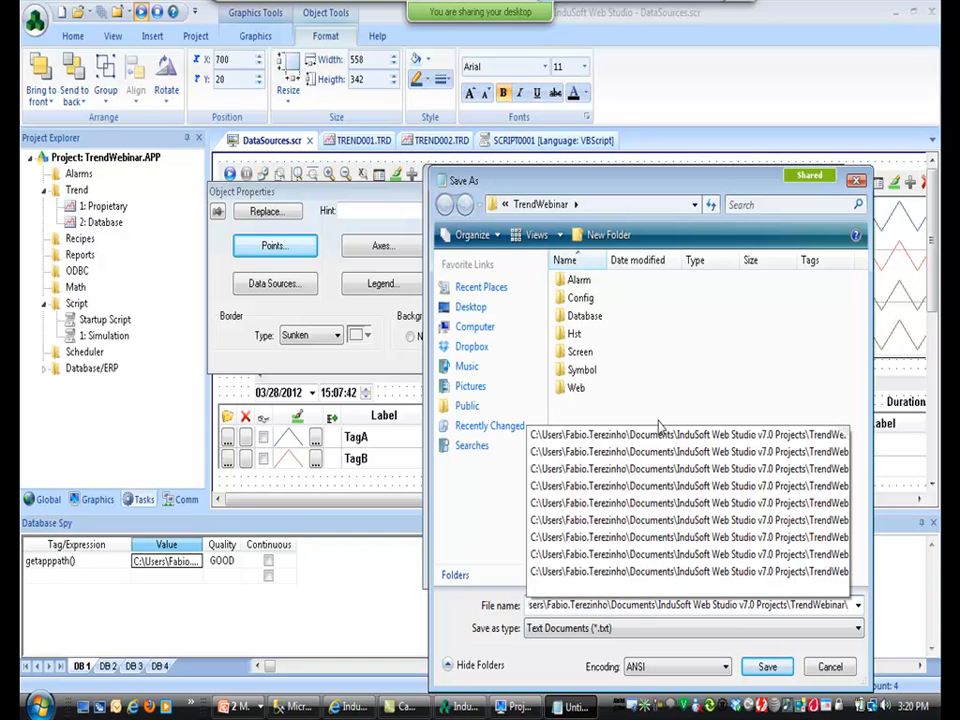
text(Trend)
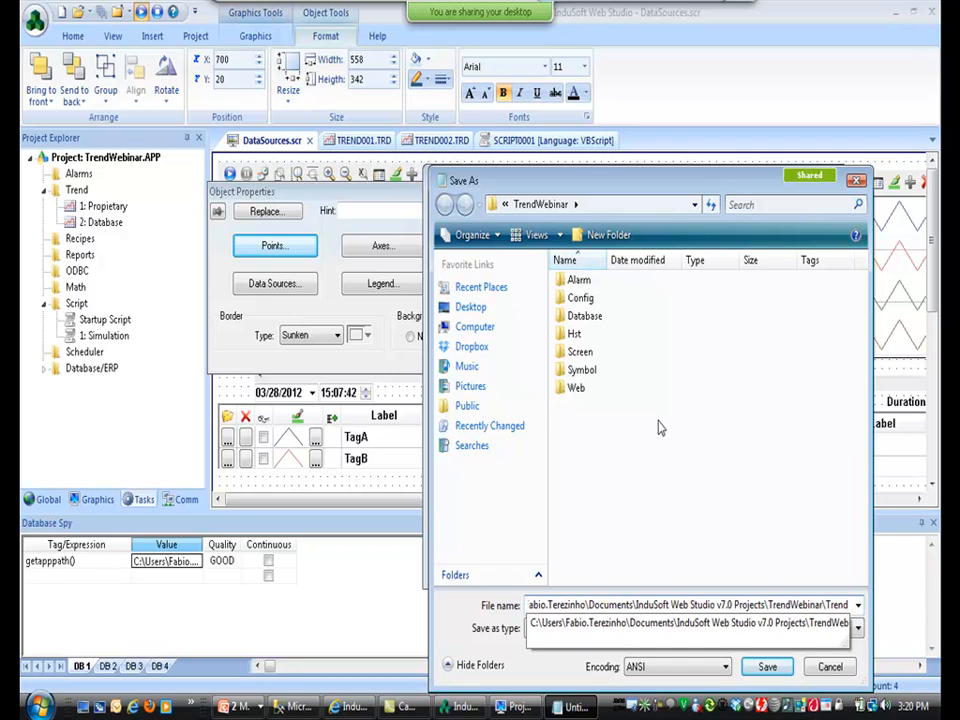
text(Test.csv)
key(Tab)
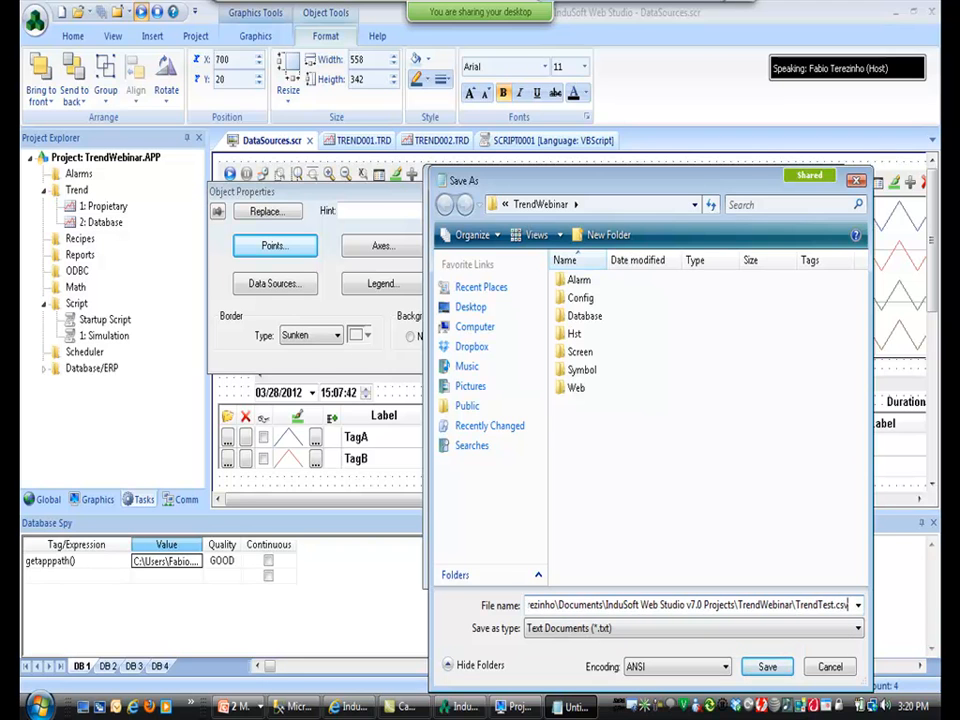
key(Down)
key(Return)
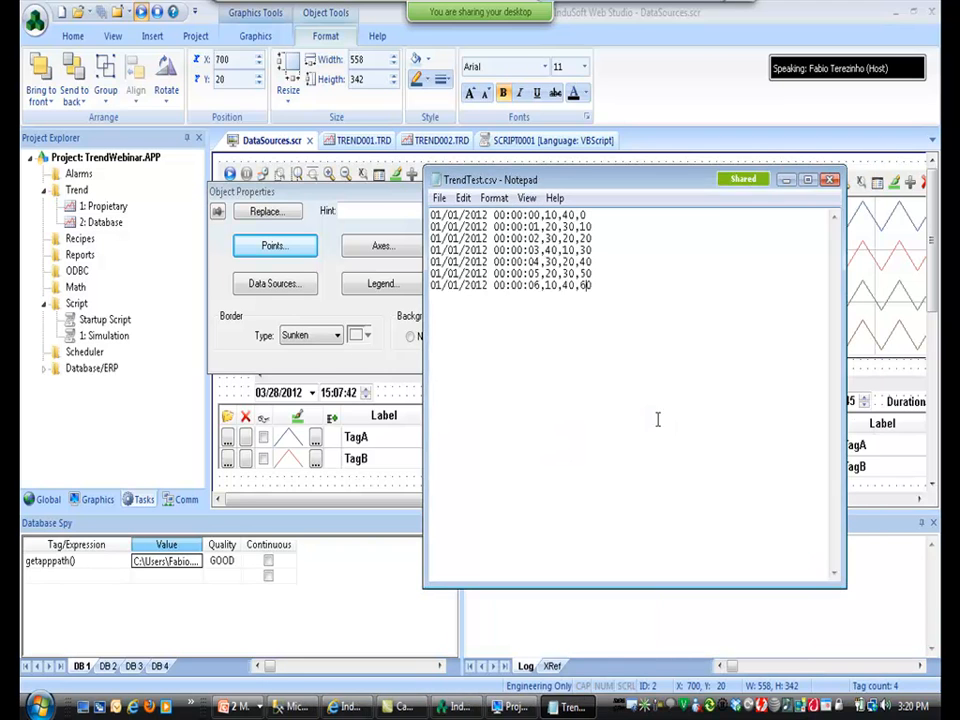
key(alt+space)
Close Notepad, delete the right-hand trend control, and undo the deletion.
key(c)
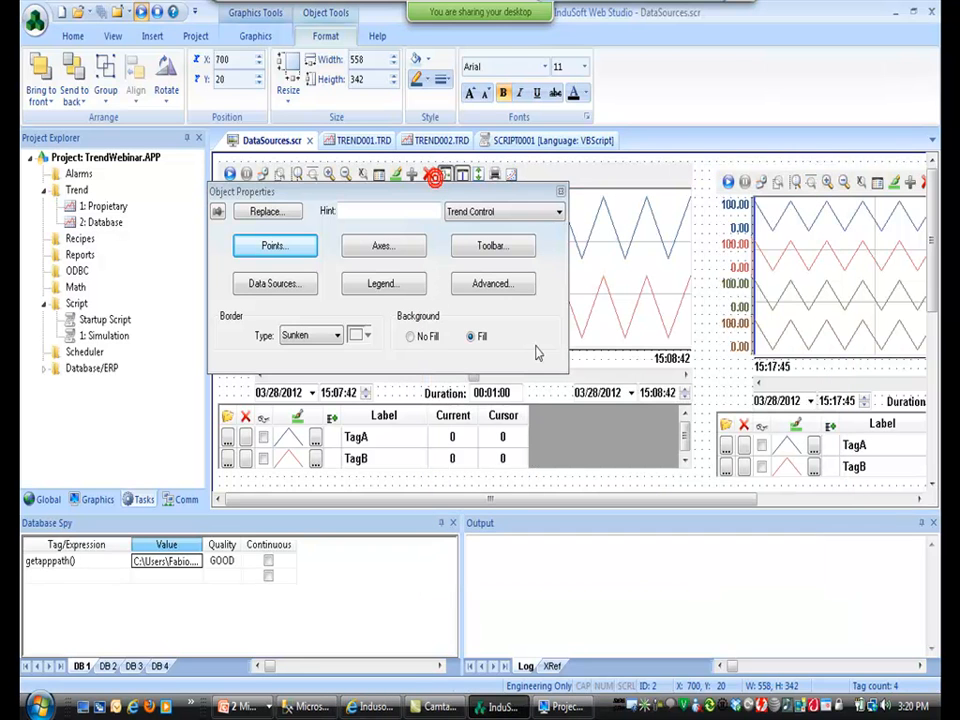
click(797, 291)
key(Delete)
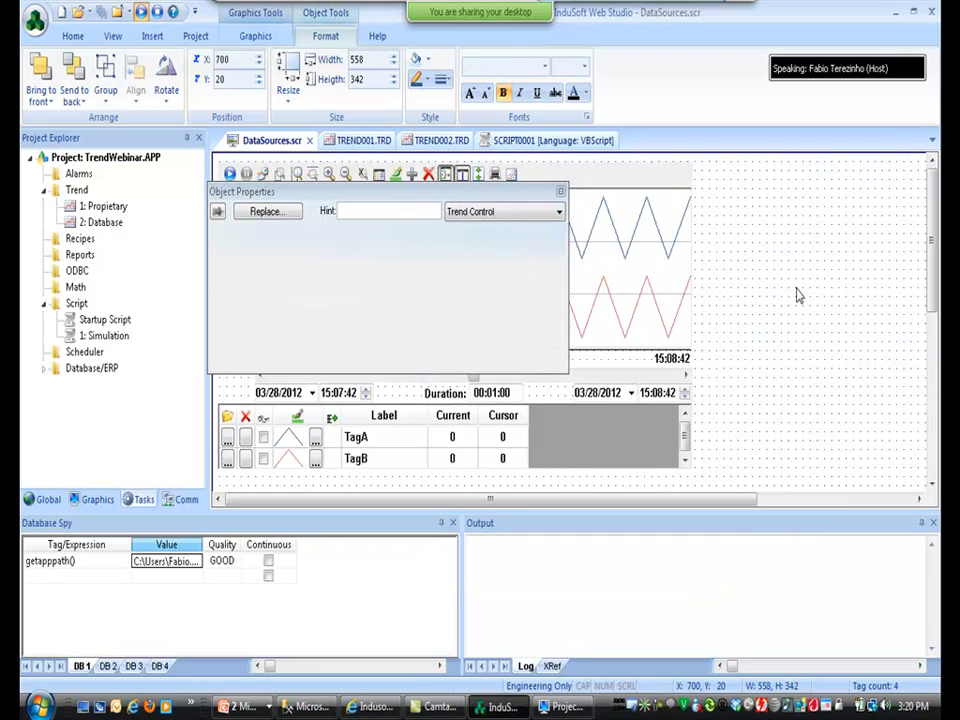
click(624, 264)
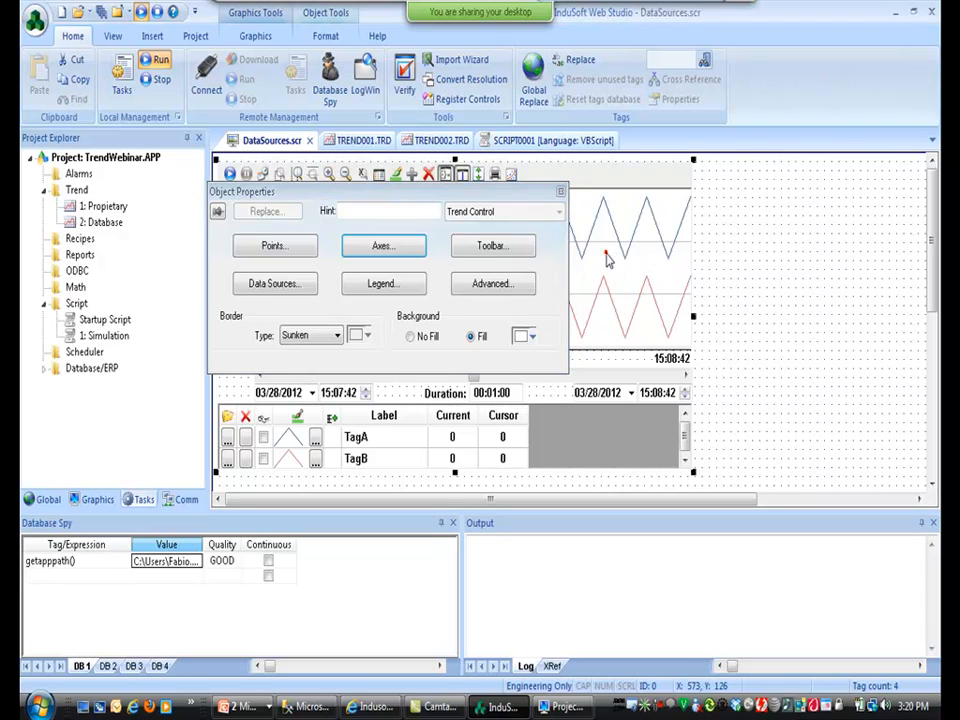
key(ctrl+z)
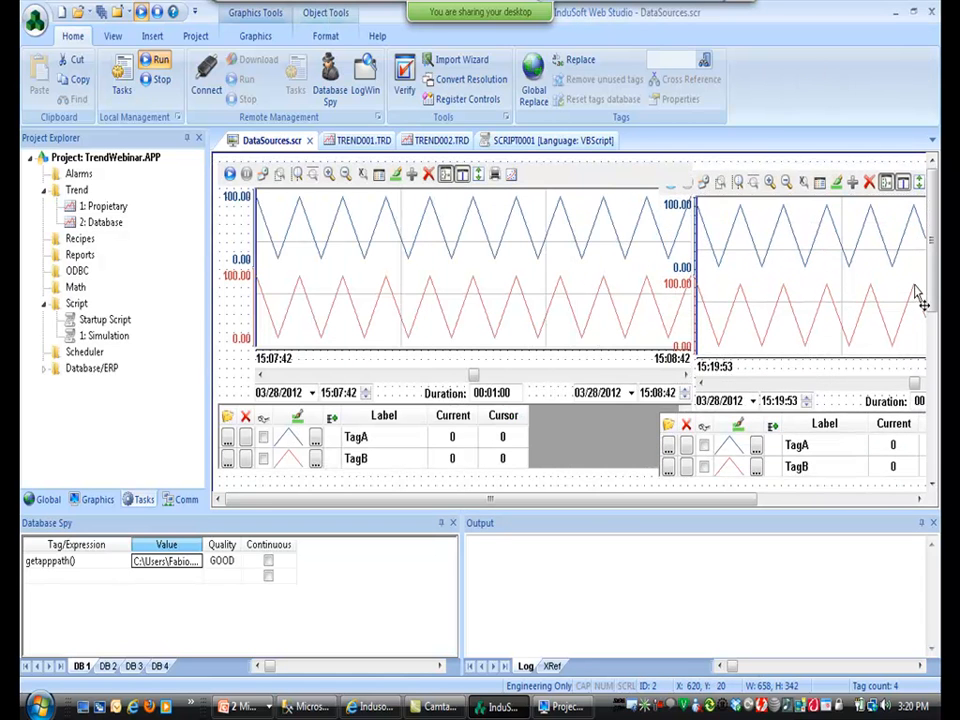
Shift the right-hand trend's left edge rightward and open its properties.
click(915, 288)
drag(656, 315, 721, 315)
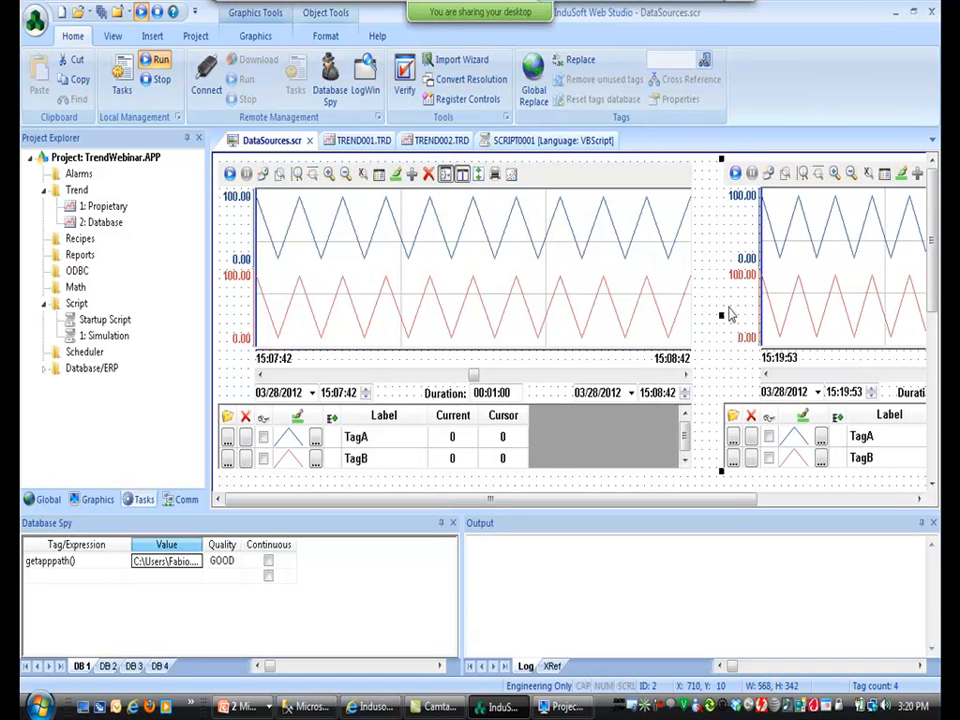
drag(729, 500, 846, 497)
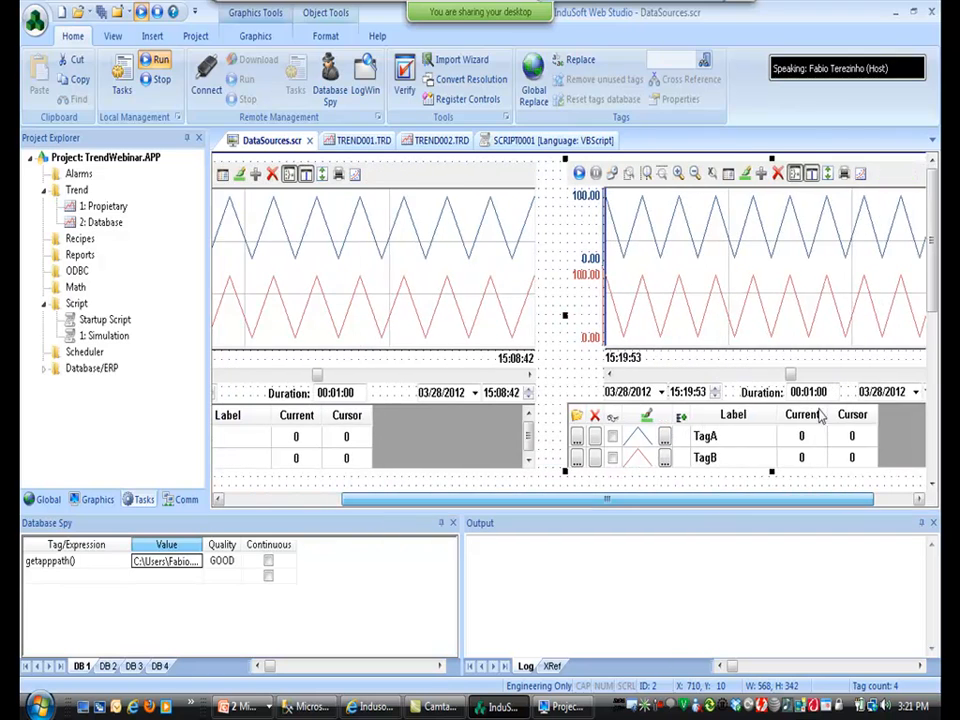
double_click(761, 300)
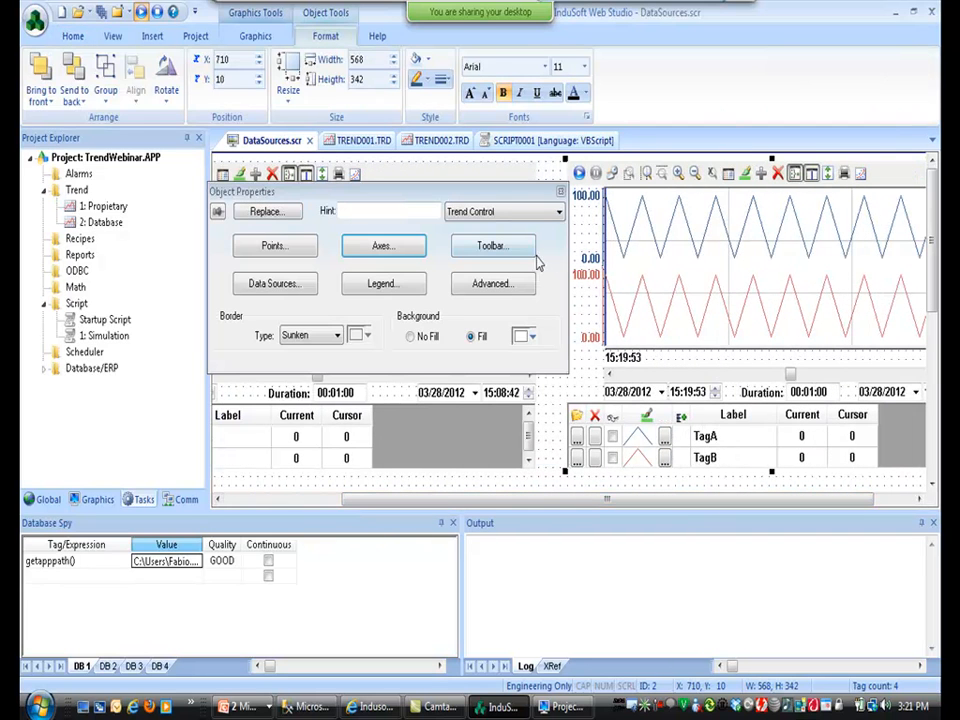
Create a data source named Text of type Text File with X Axis field 0.
click(276, 285)
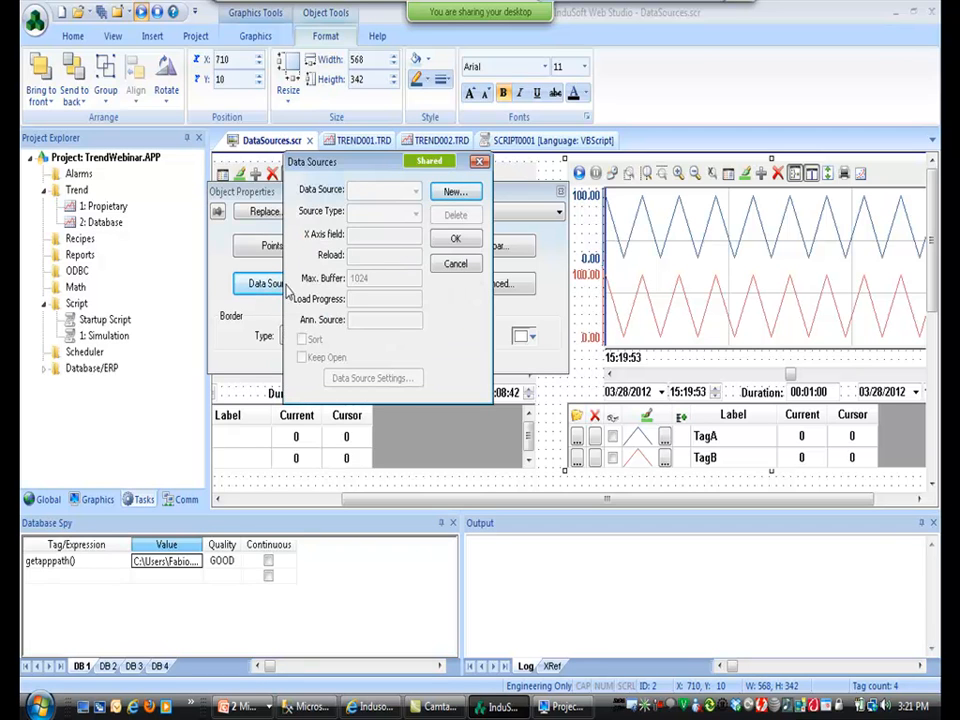
click(455, 193)
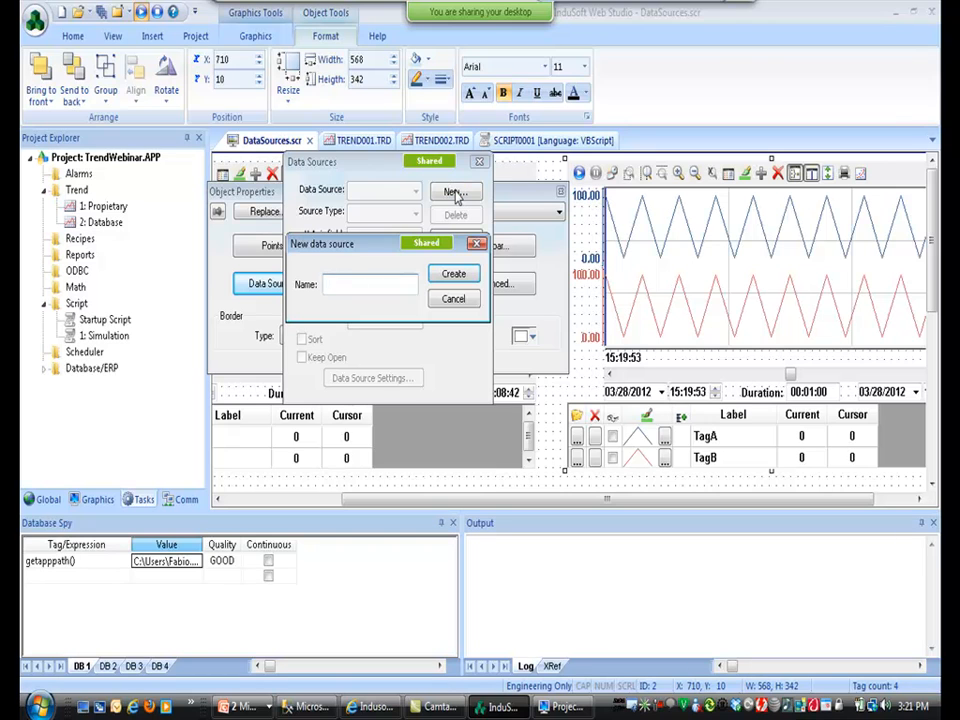
text(Text)
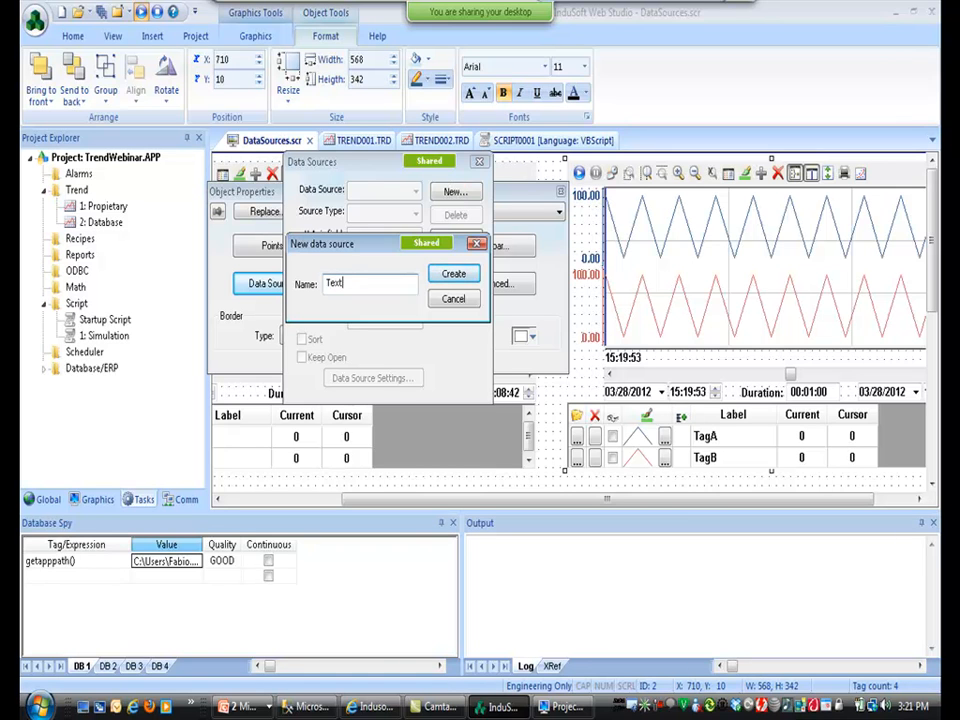
click(453, 273)
click(416, 214)
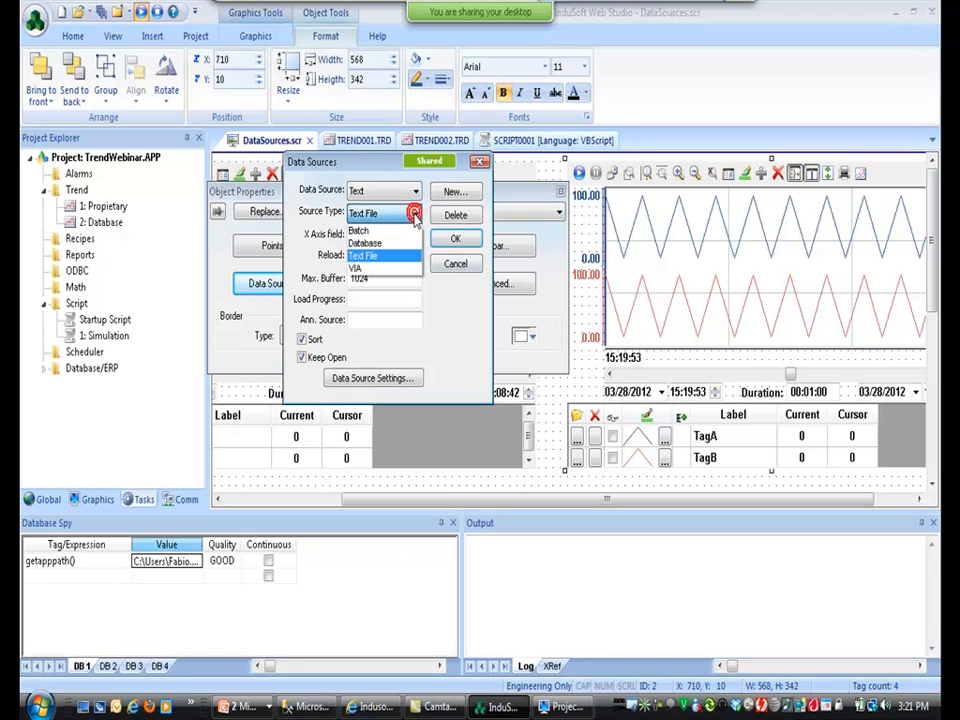
click(384, 259)
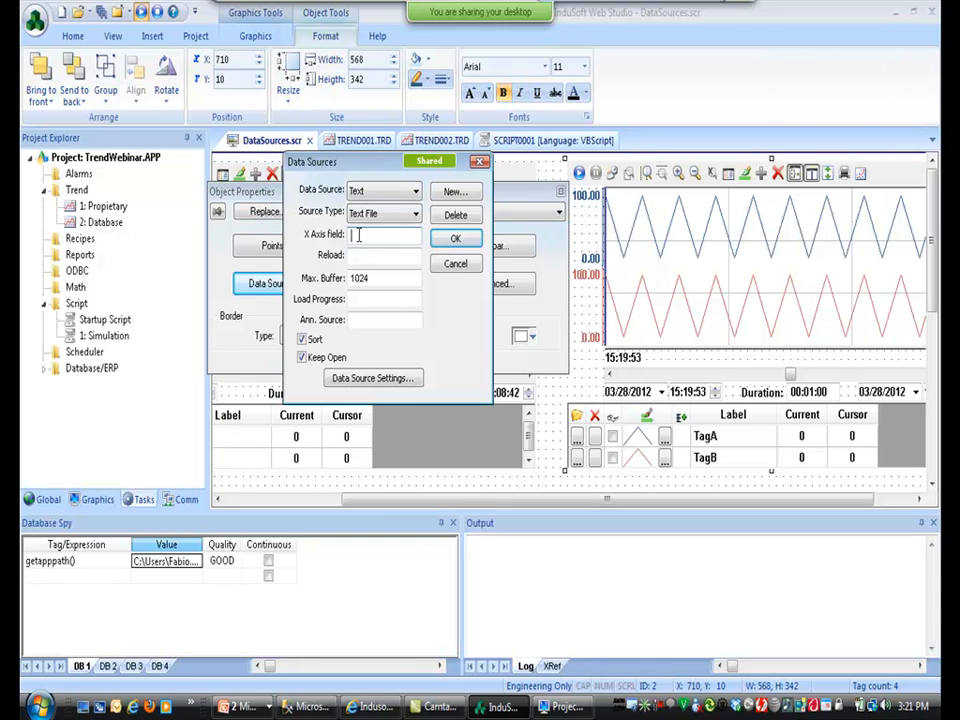
text(0)
click(365, 259)
click(357, 237)
Point the Text source at TrendTest.csv with comma delimiter and confirm the settings.
click(371, 379)
click(498, 230)
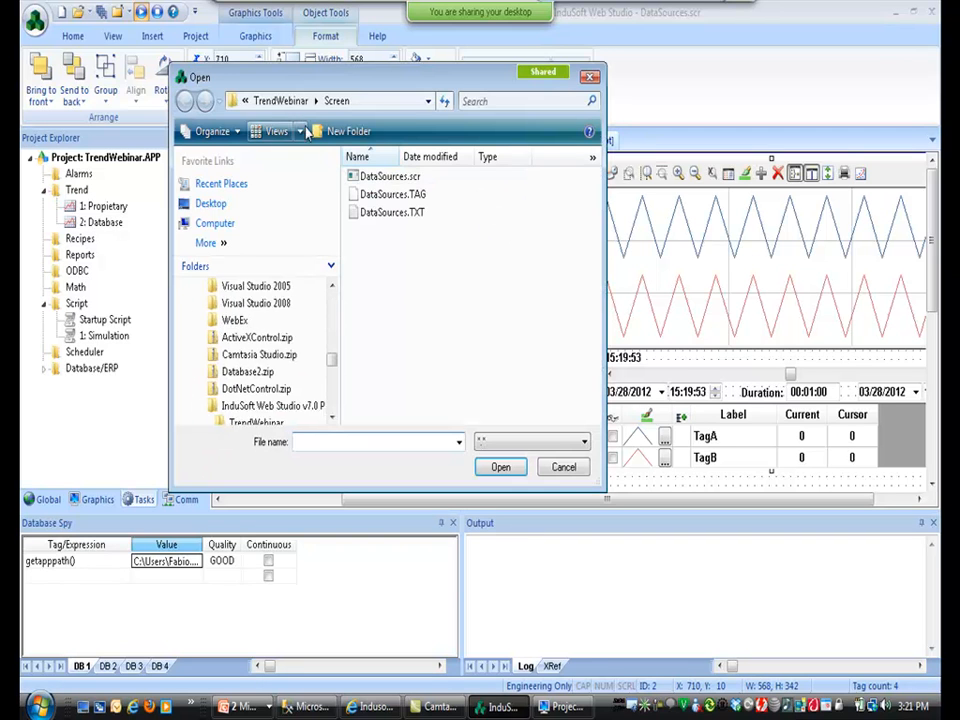
click(280, 101)
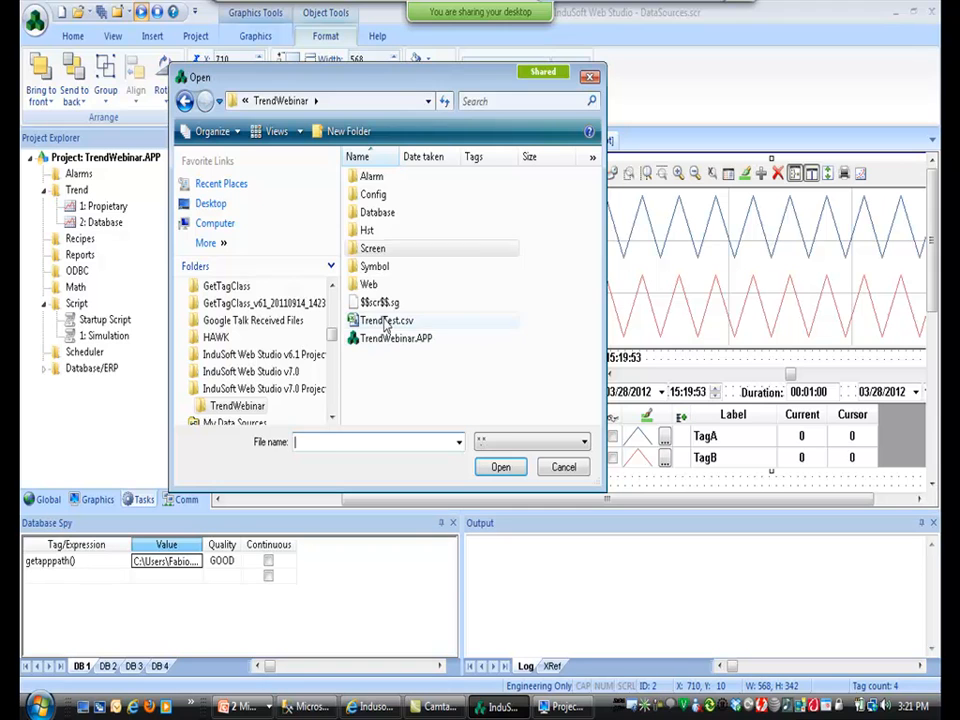
click(355, 322)
click(496, 467)
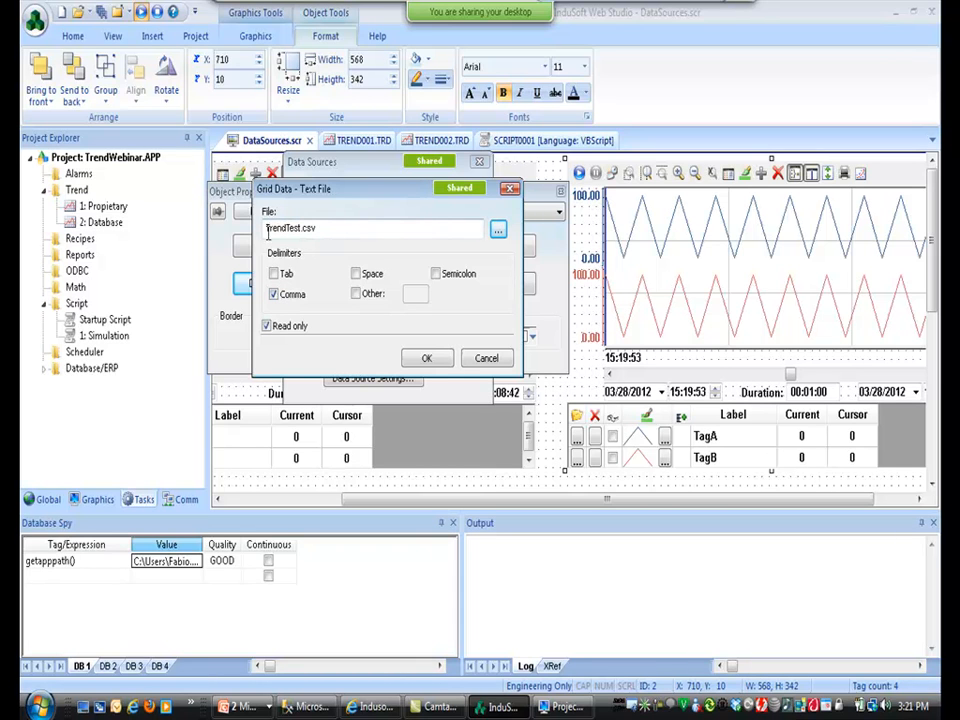
click(427, 360)
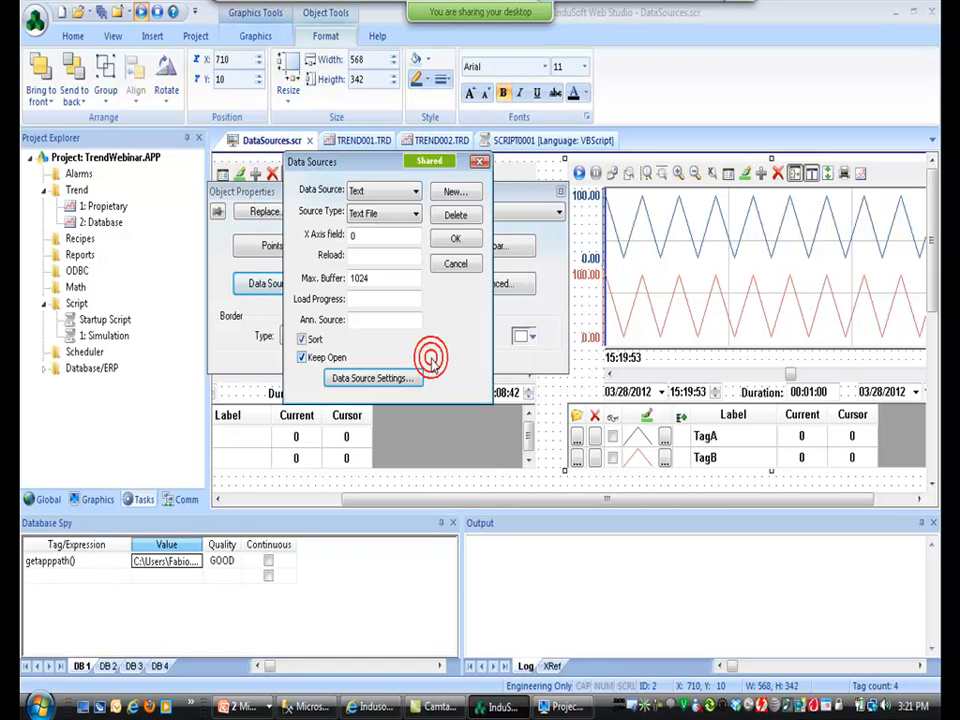
click(451, 241)
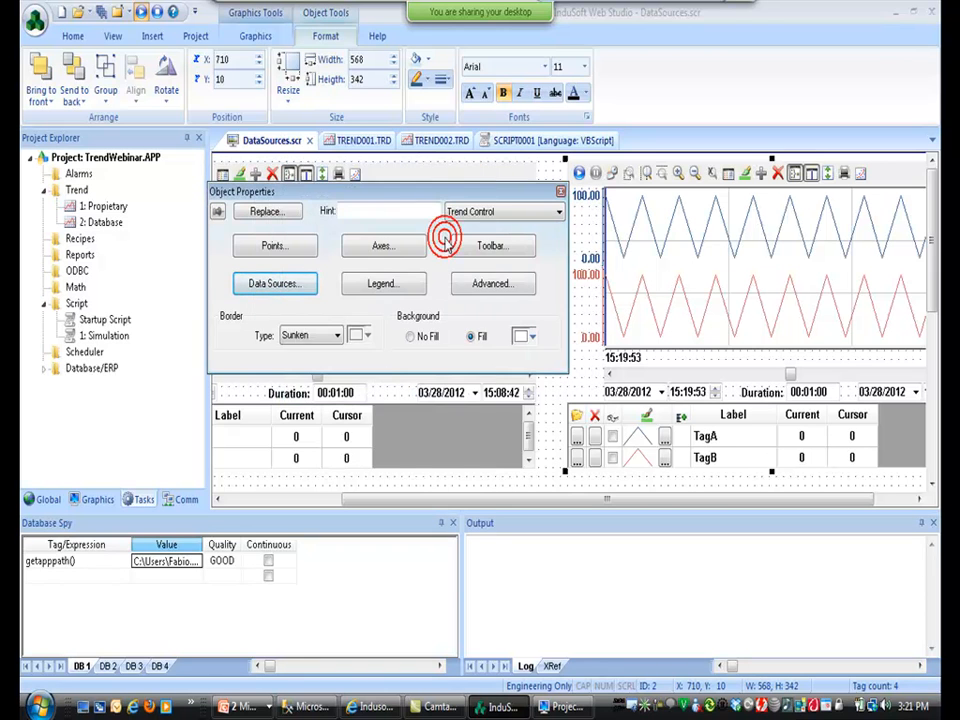
Delete the TagA and TagB pens from the database trend's pen list.
click(286, 246)
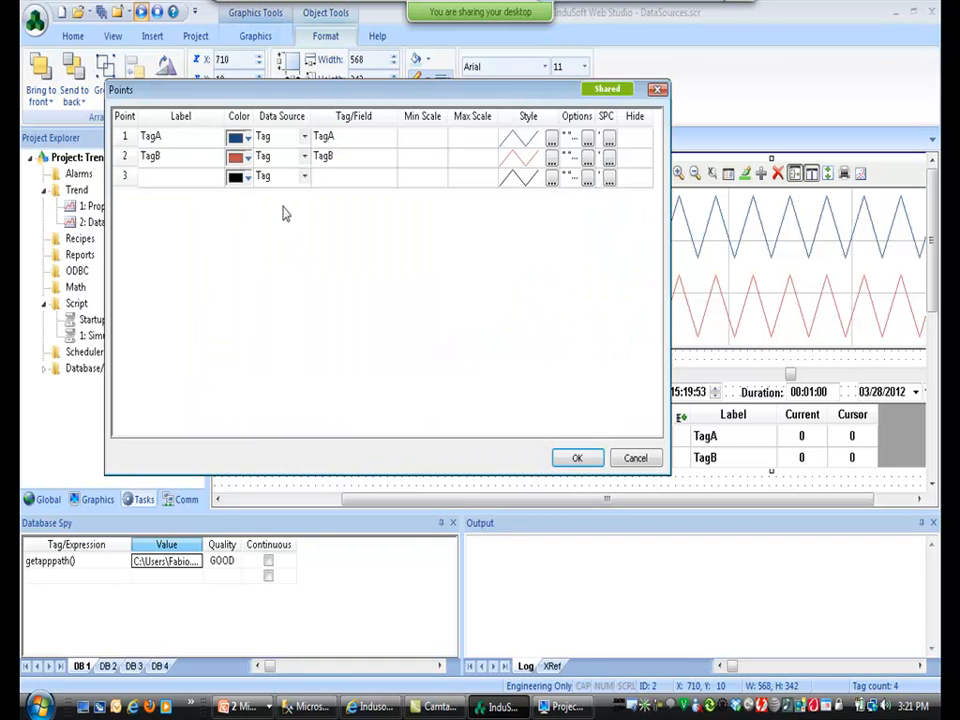
click(124, 136)
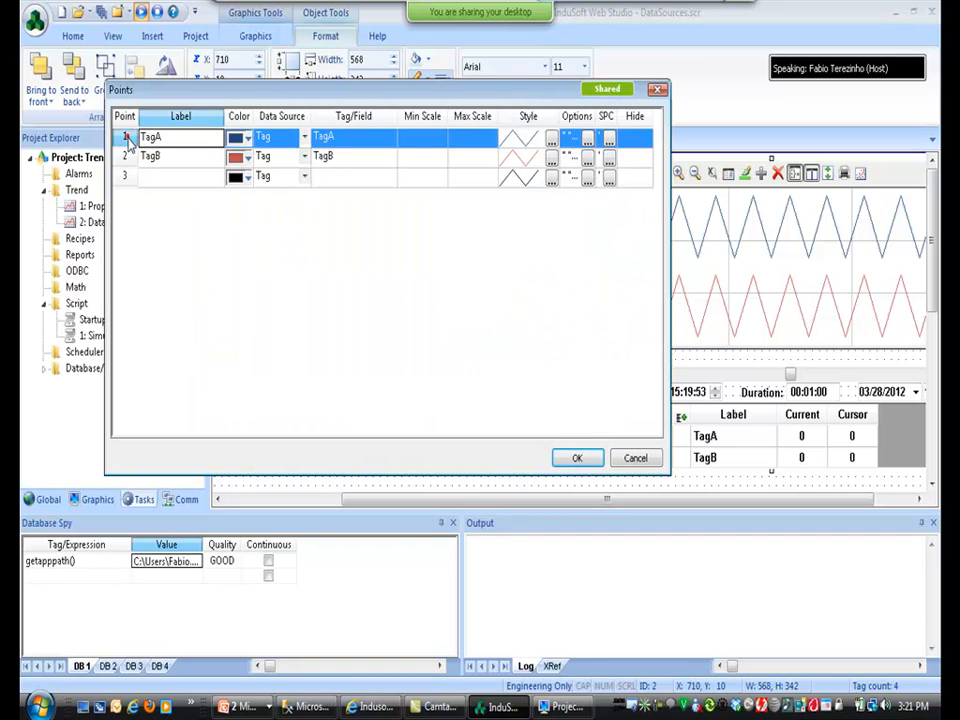
shift+click(124, 156)
right_click(148, 157)
click(199, 279)
Add a Pressure pen reading field 1 from the Text data source.
click(300, 142)
click(304, 139)
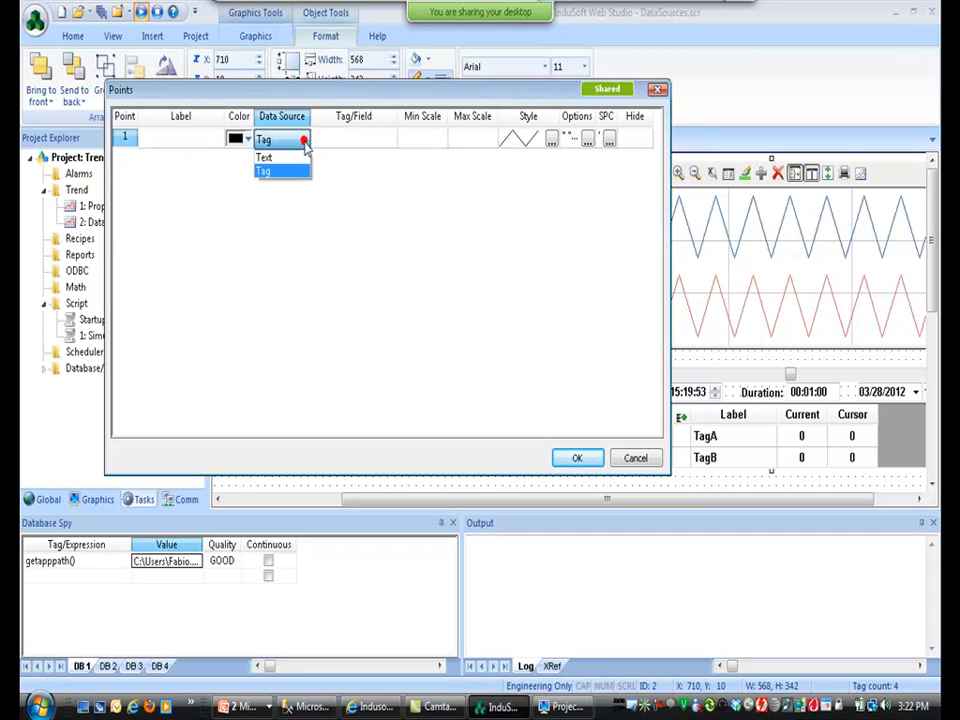
click(295, 155)
click(347, 139)
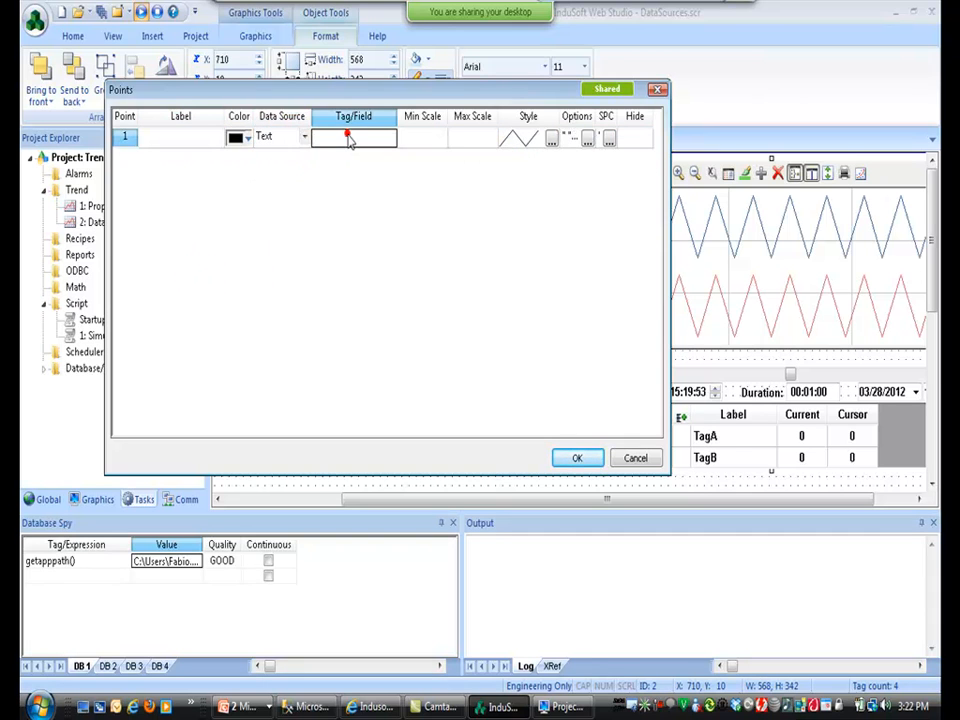
text(1)
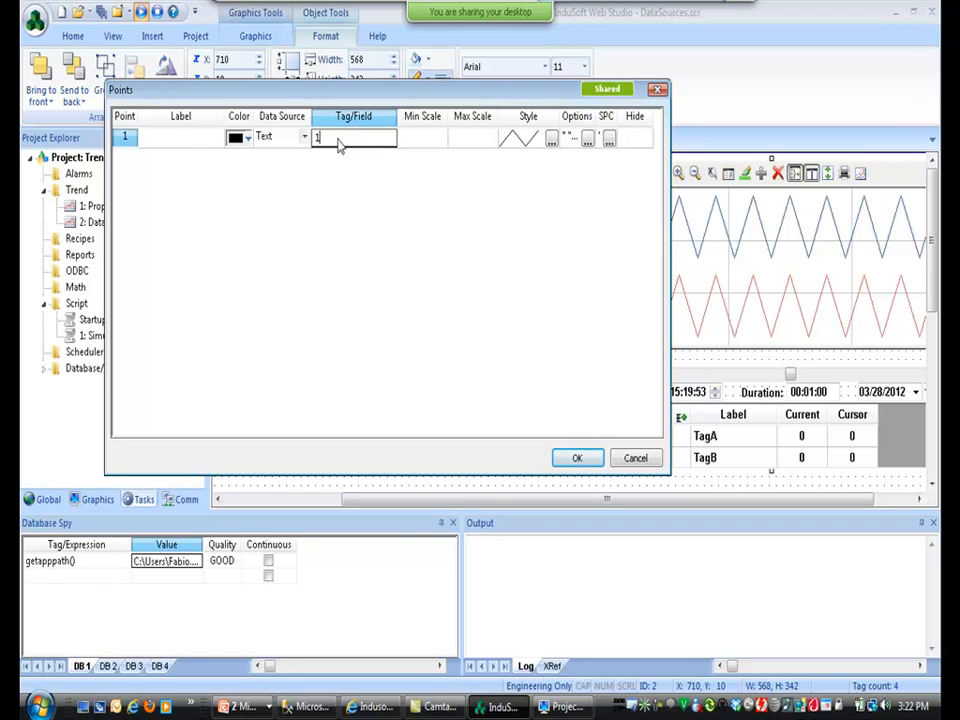
click(185, 140)
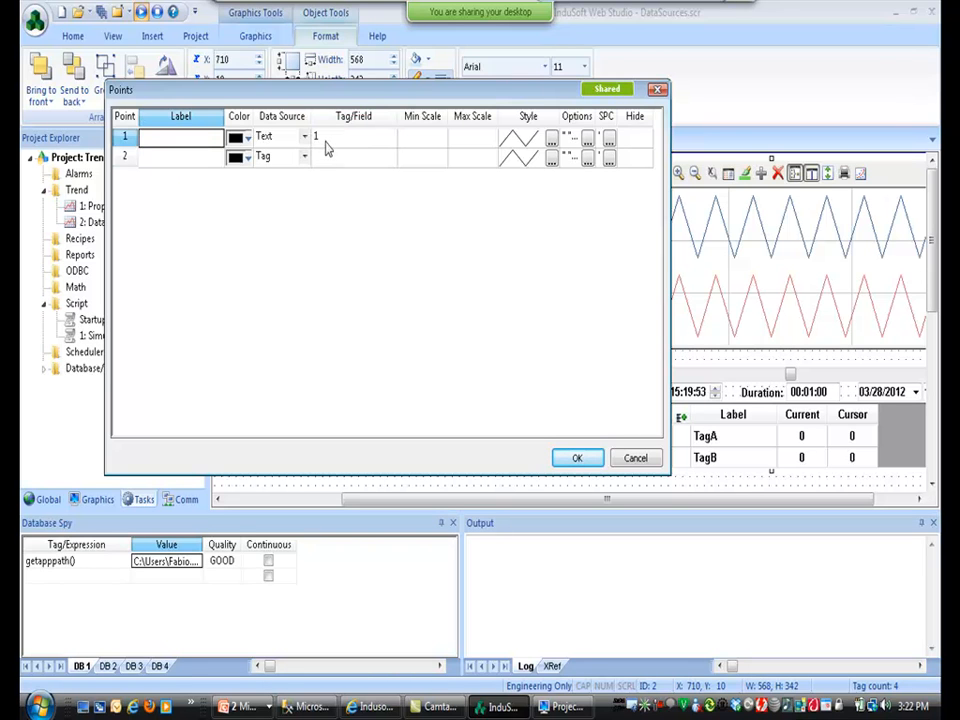
text(Pressure)
key(Down)
Add a Temperature pen reading field 2 from the Text source and apply the pens.
text(Tem)
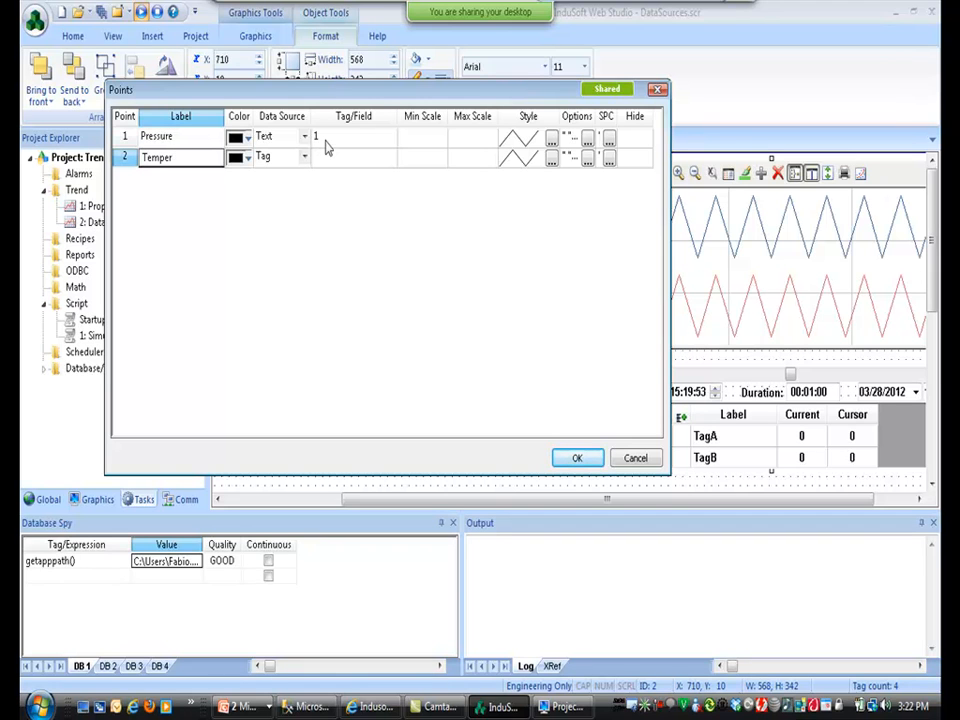
text(perature)
key(Down)
key(Right)
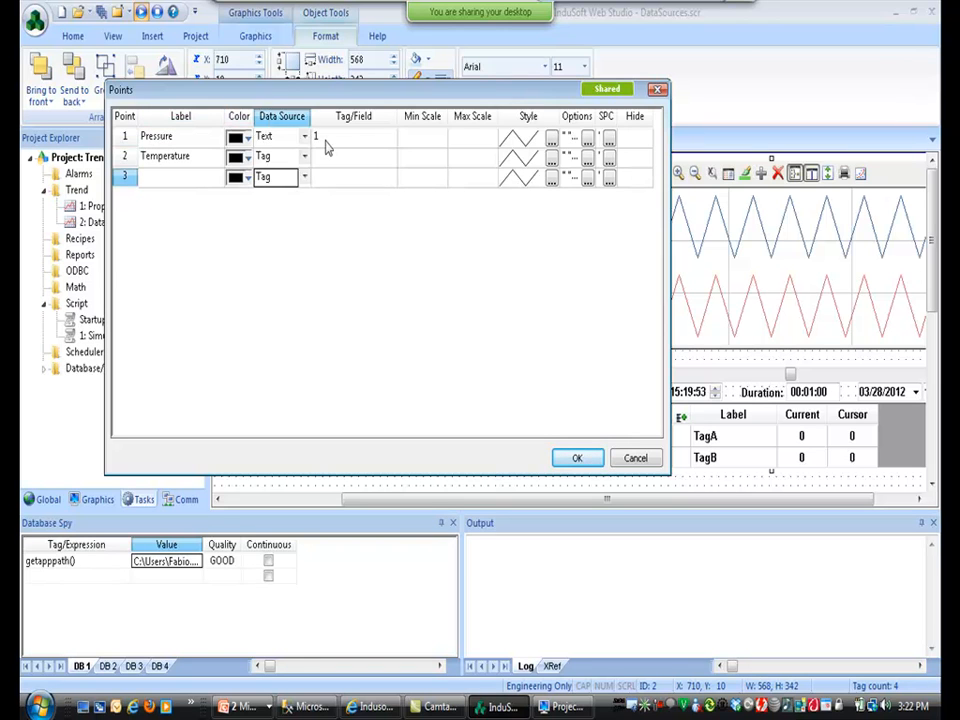
key(Up)
key(Right)
key(Right)
text(2)
key(Return)
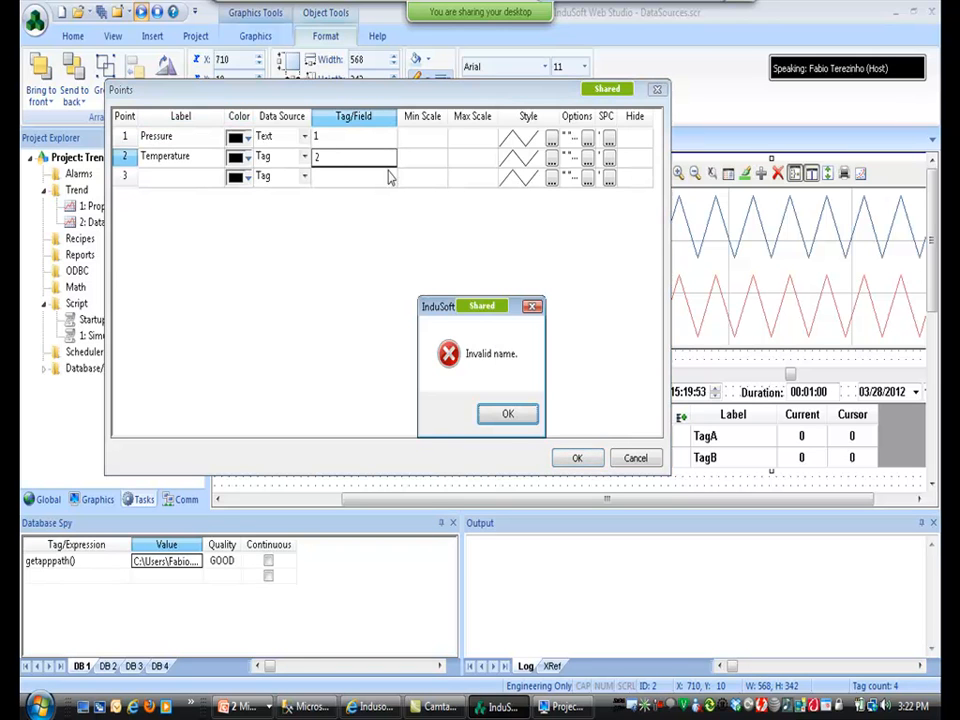
click(506, 415)
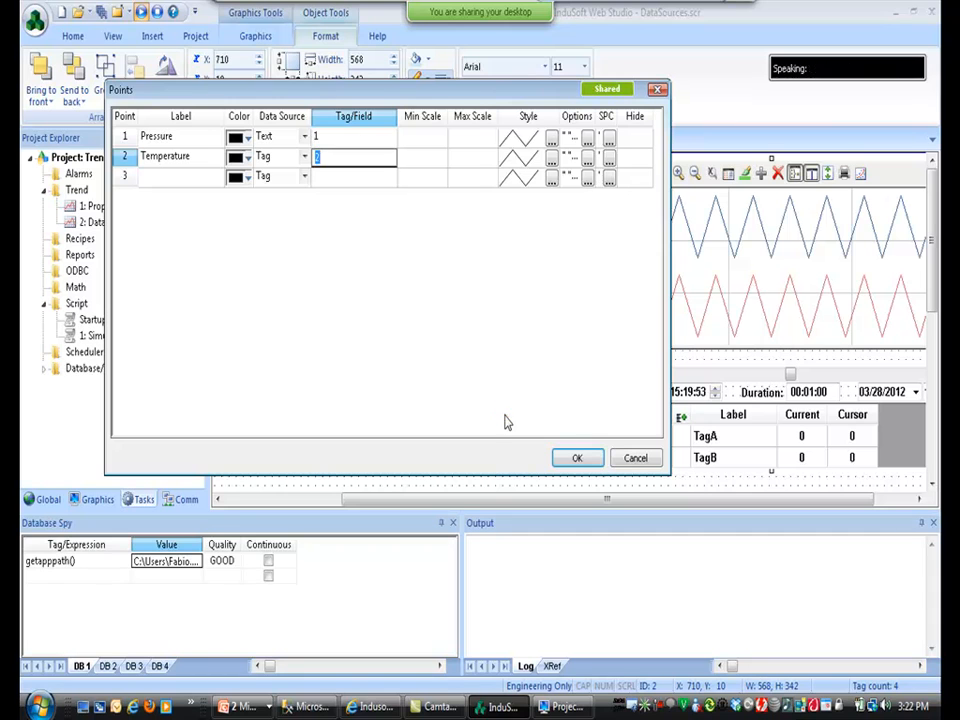
click(302, 157)
click(303, 157)
click(300, 176)
text(2)
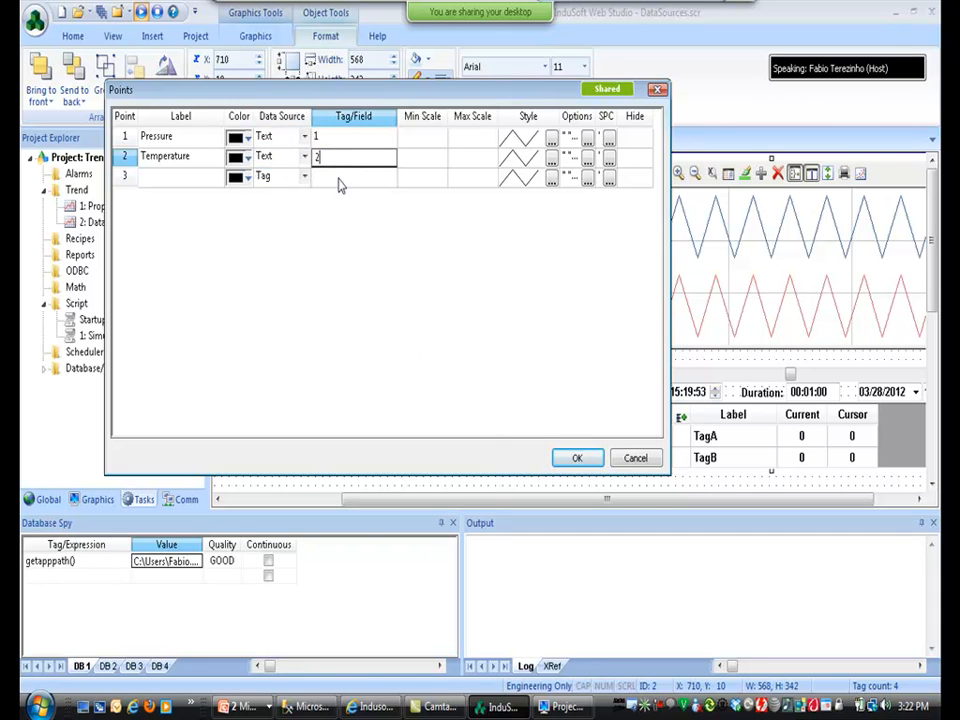
click(338, 178)
click(578, 458)
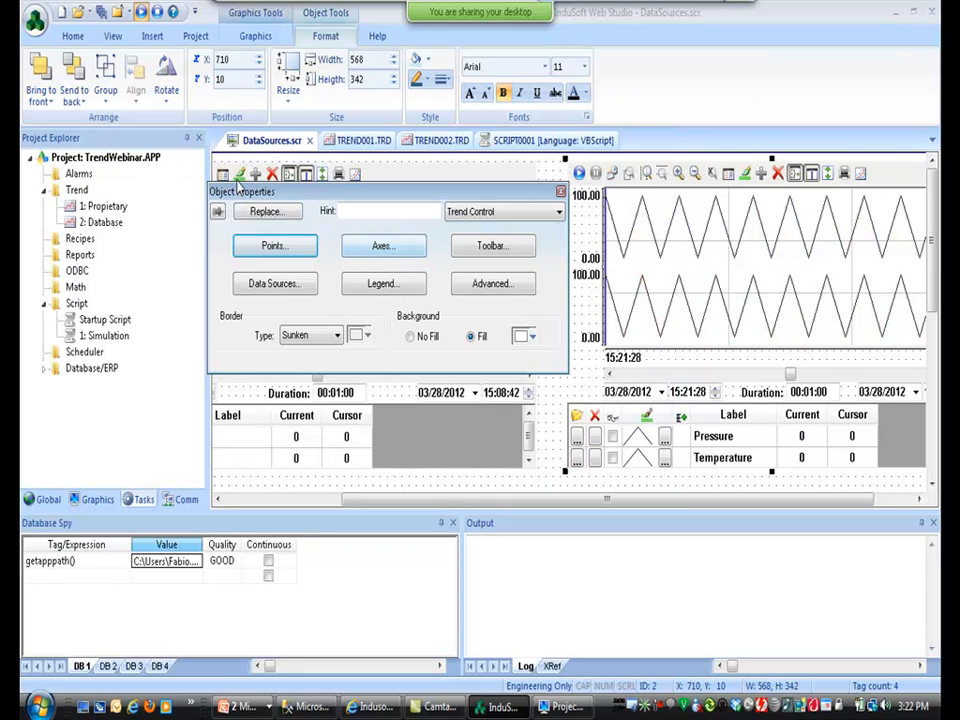
Save all, then create tag RS as the trend toolbar's Run/Stop activation tag.
click(86, 12)
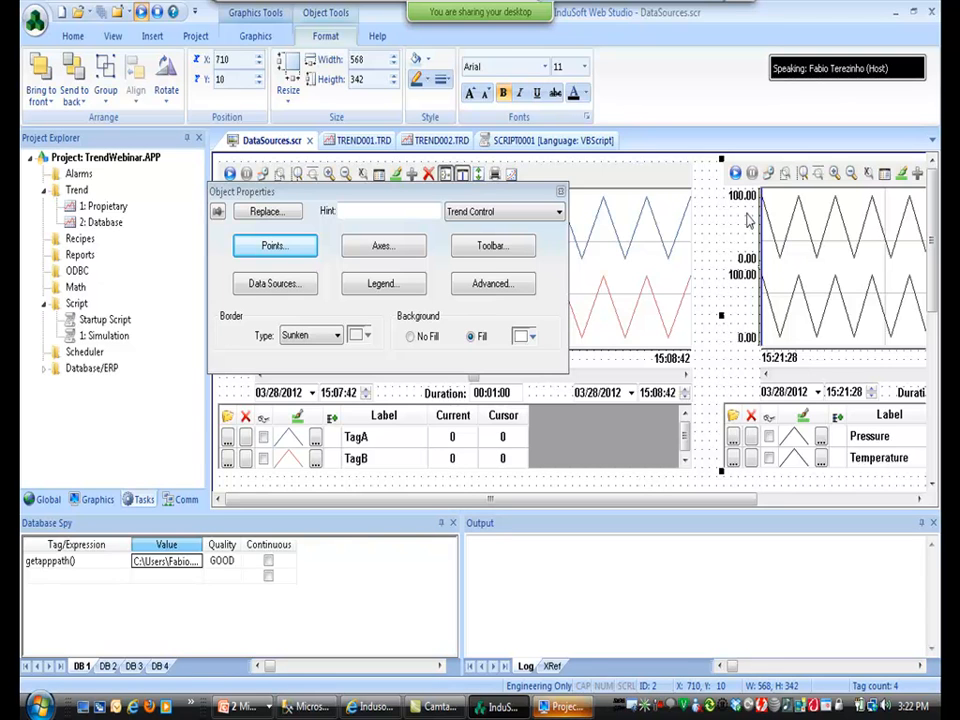
click(487, 250)
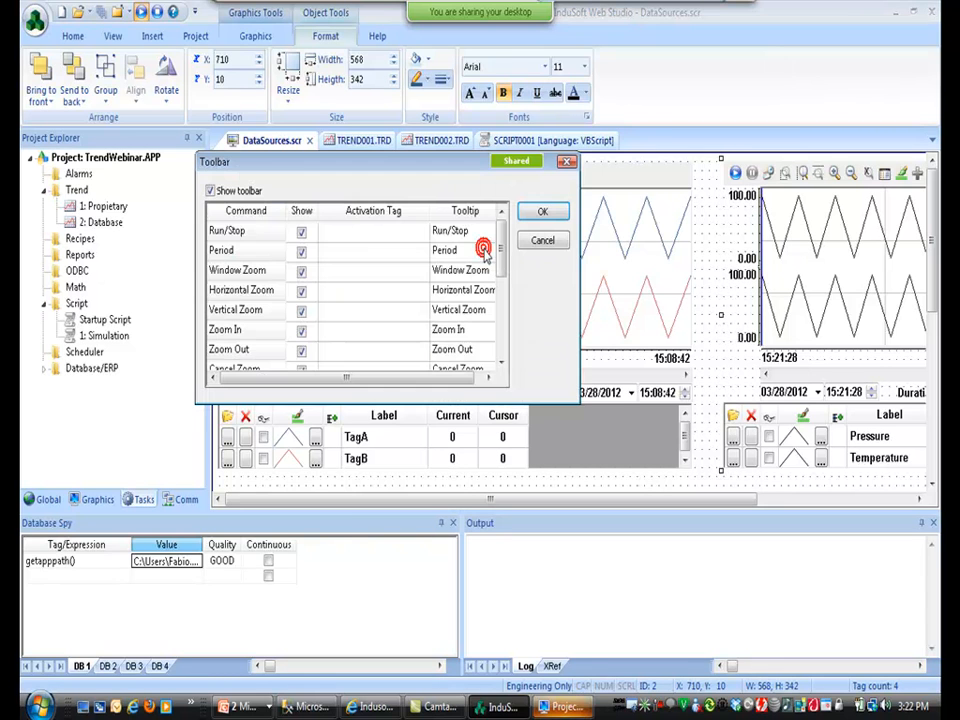
click(339, 233)
text(RS)
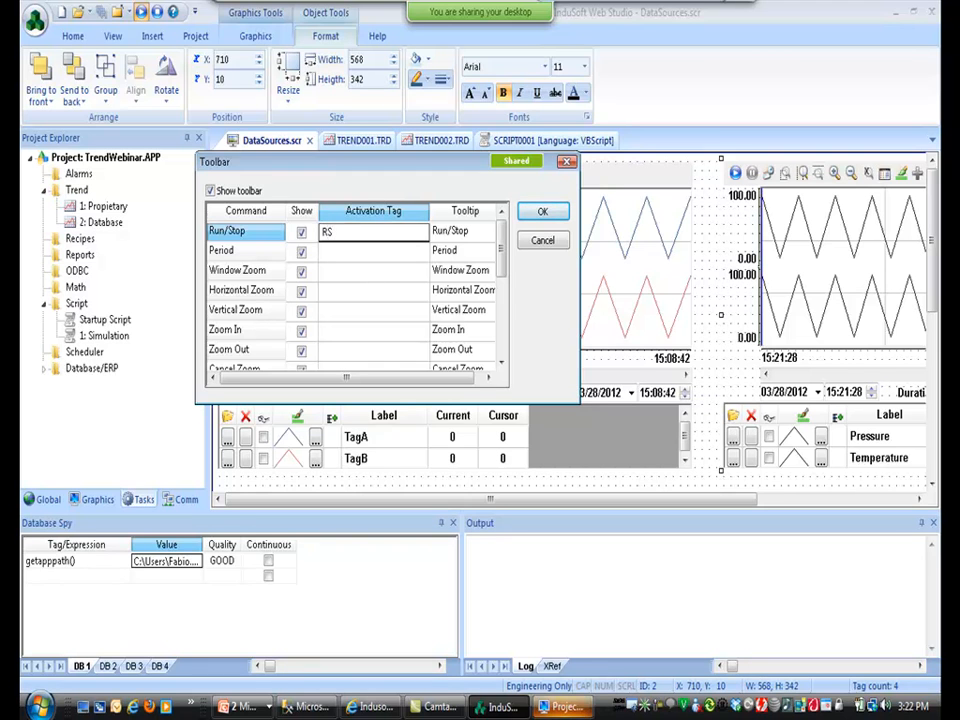
key(Return)
key(Return)
click(356, 358)
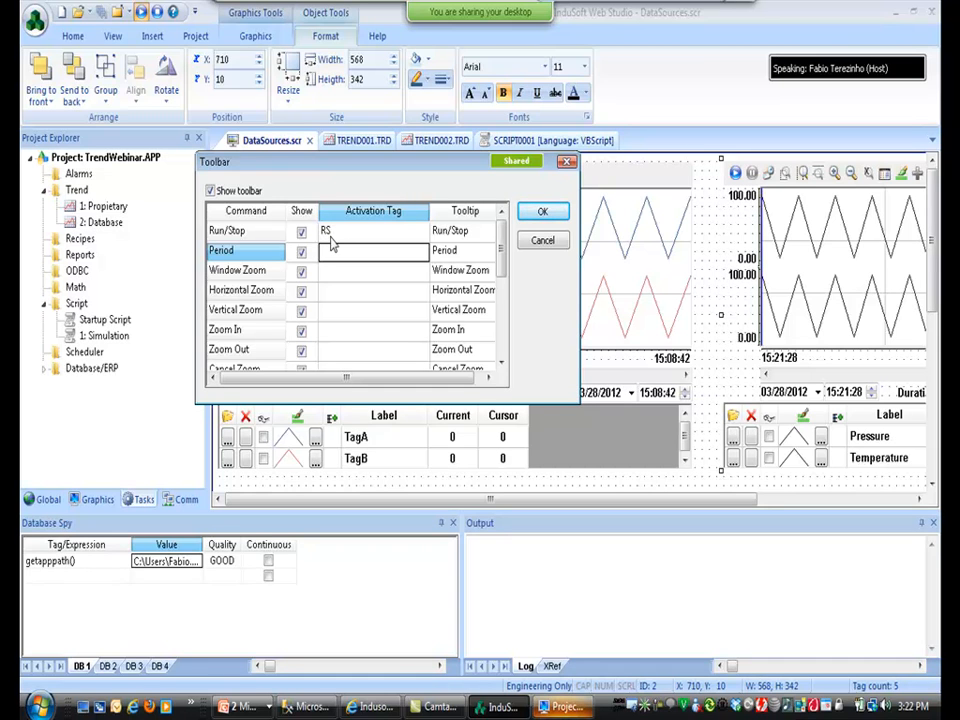
click(543, 215)
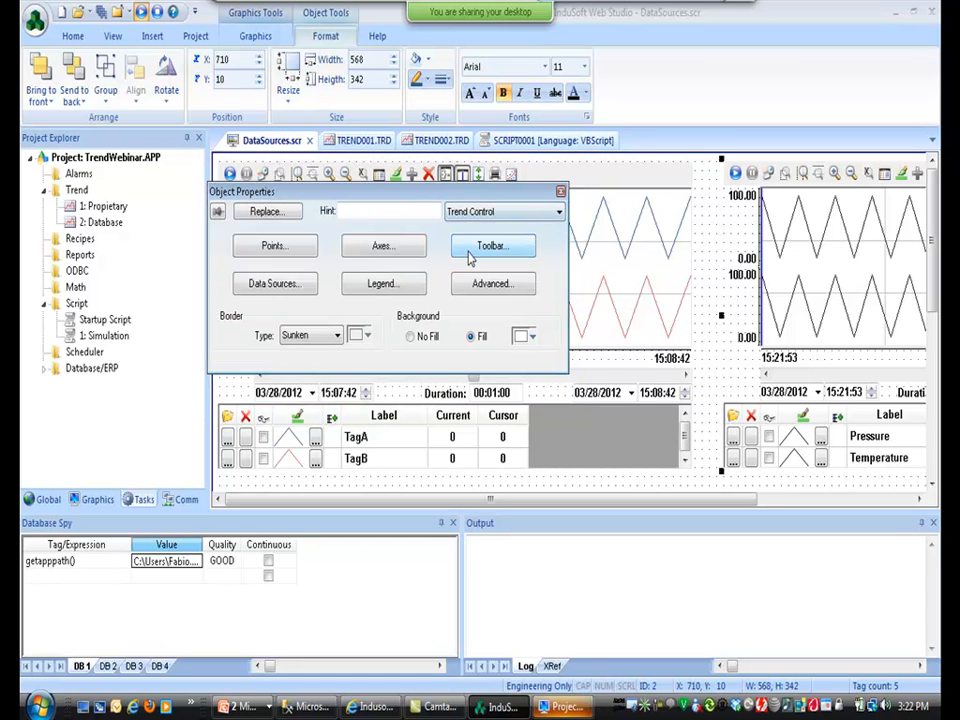
Set the X-axis to Start Date/Time, duration 00:00:06, using new String tag StartDateTime.
click(363, 247)
click(456, 177)
click(450, 206)
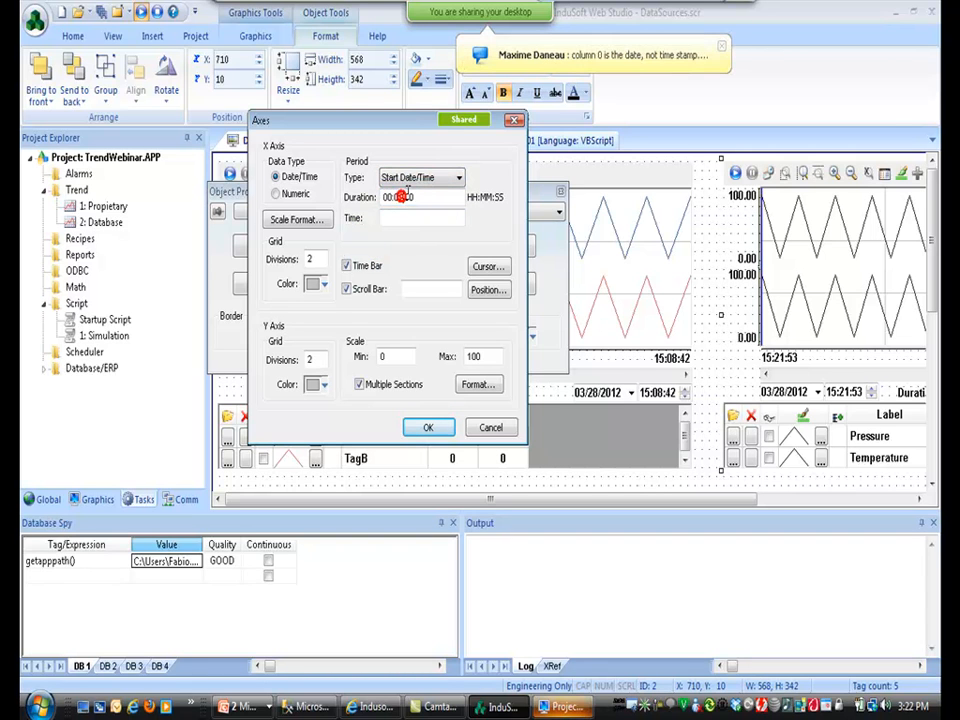
drag(415, 197, 409, 196)
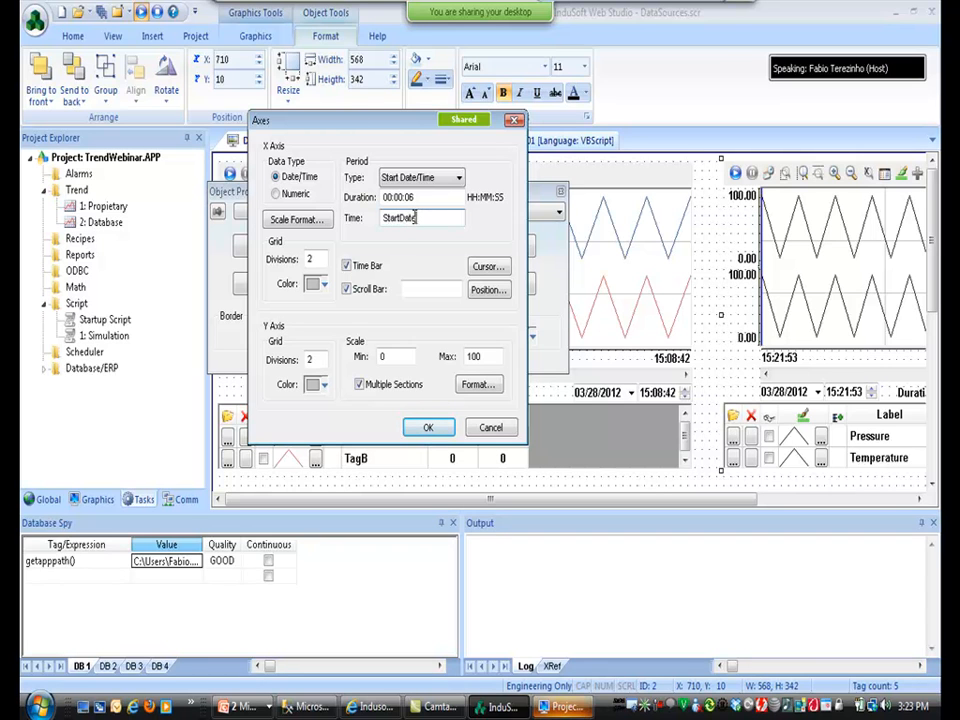
key(Tab)
key(Return)
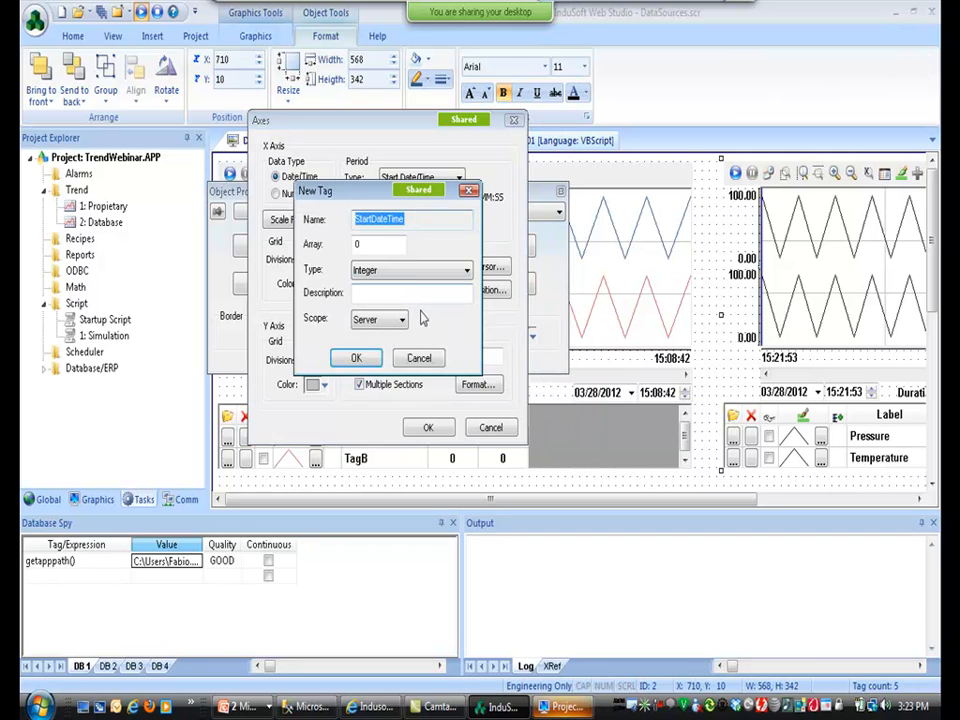
click(412, 271)
click(403, 325)
click(354, 358)
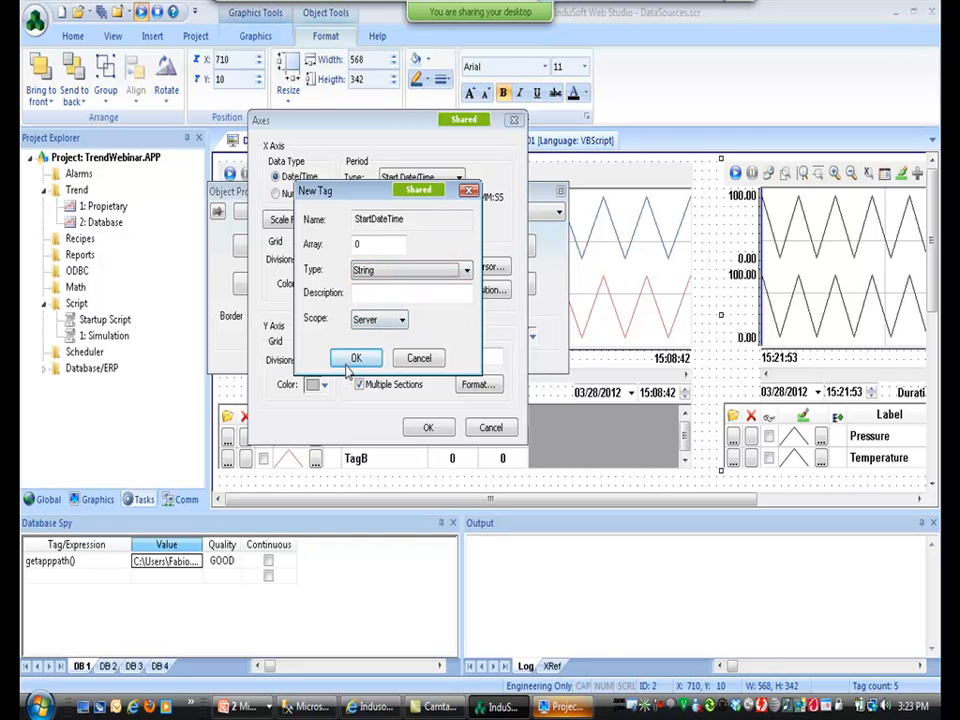
click(712, 213)
Put $RS = 0 and $StartDateTime = "01/01/2012 00:00:00" in Screen_OnOpen, then save all.
right_click(712, 211)
click(755, 360)
click(228, 281)
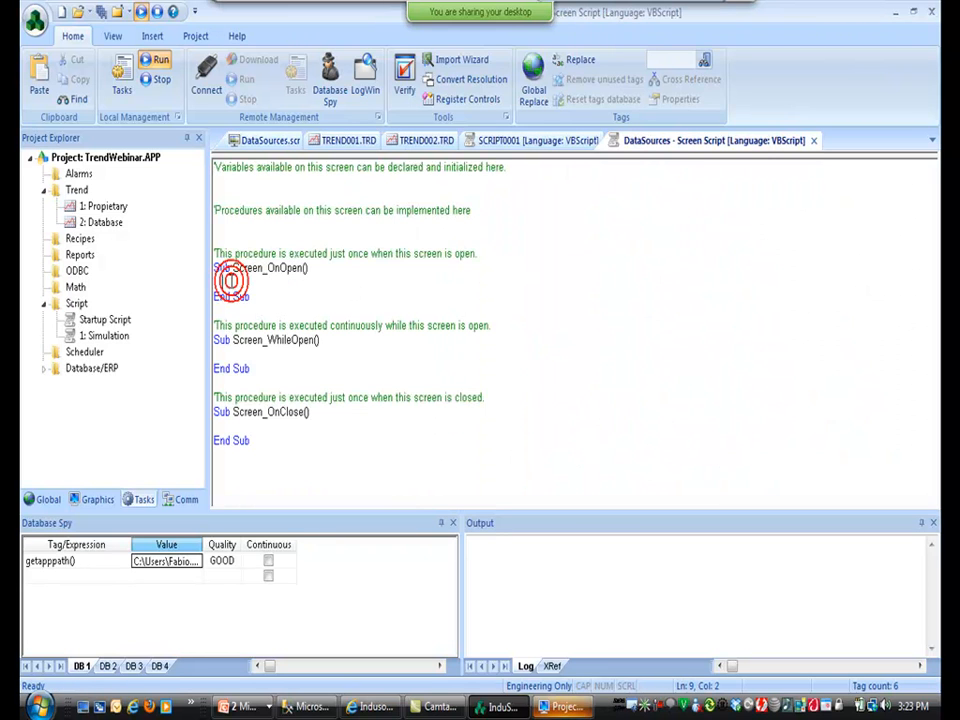
text($RS = )
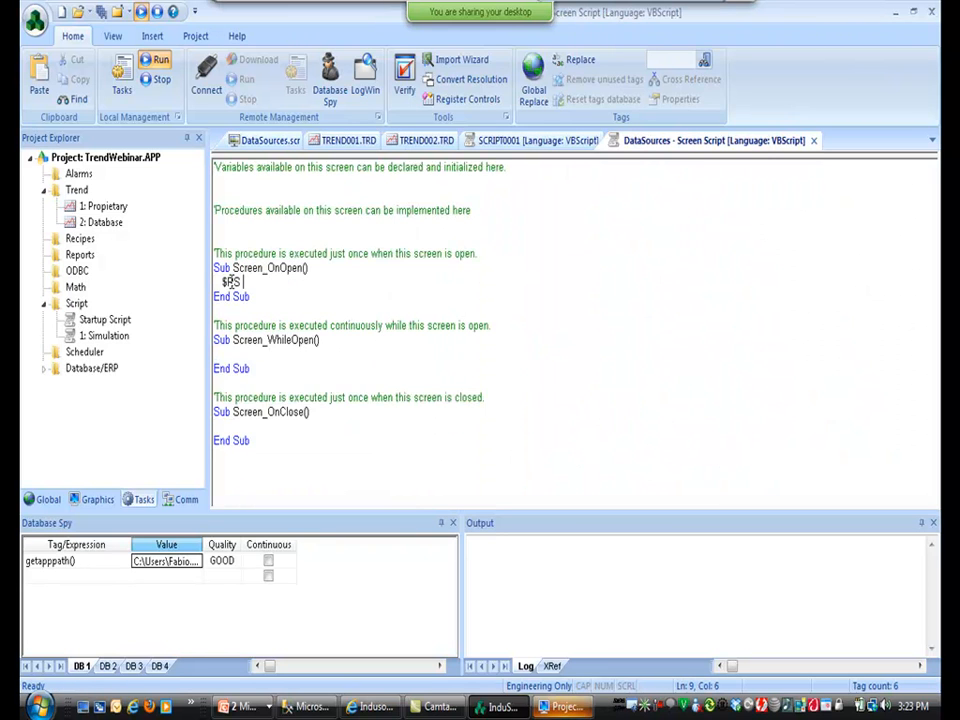
text(0)
key(Return)
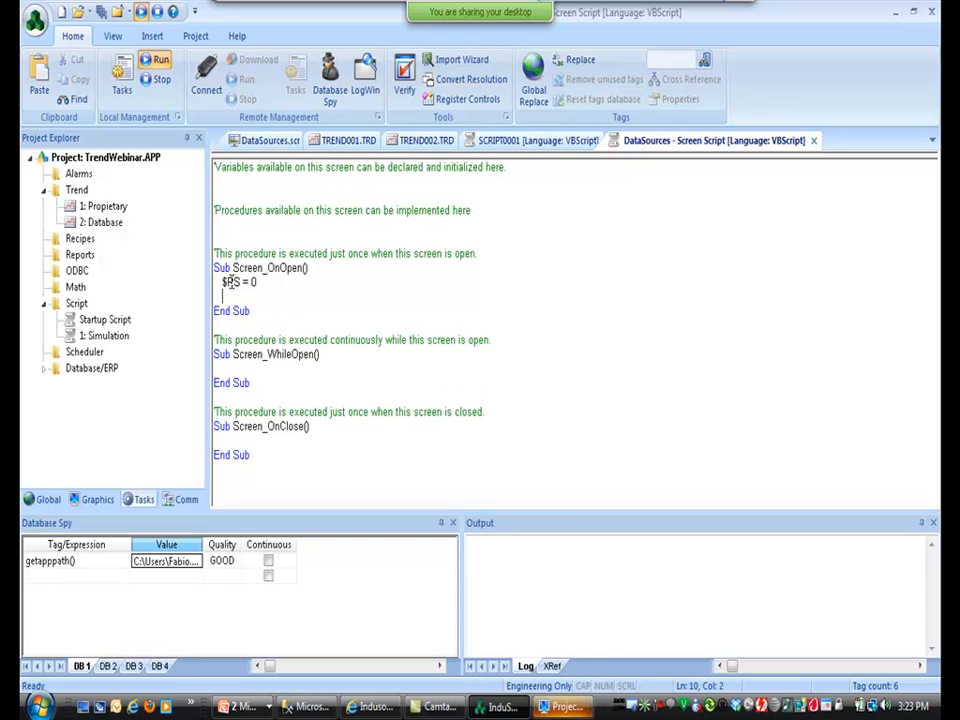
text($)
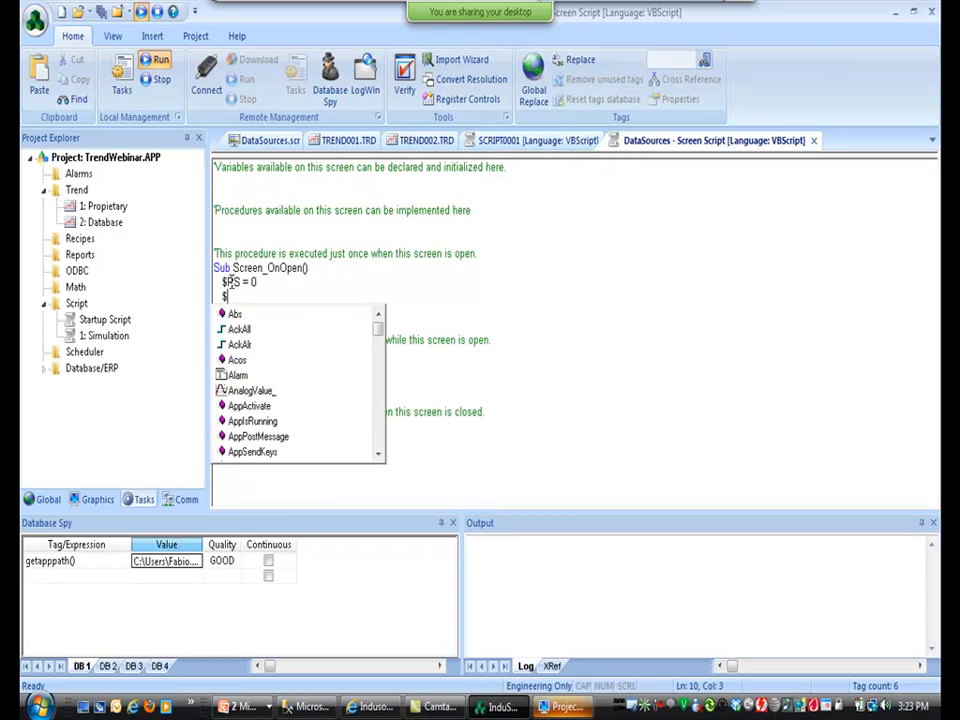
text(Star)
key(Tab)
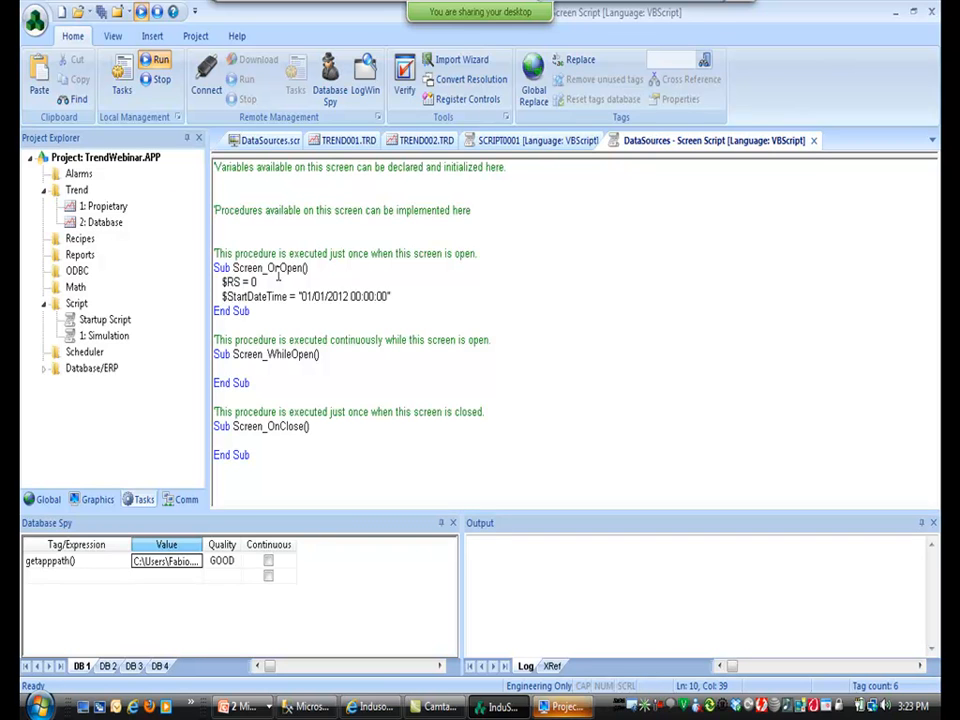
click(102, 14)
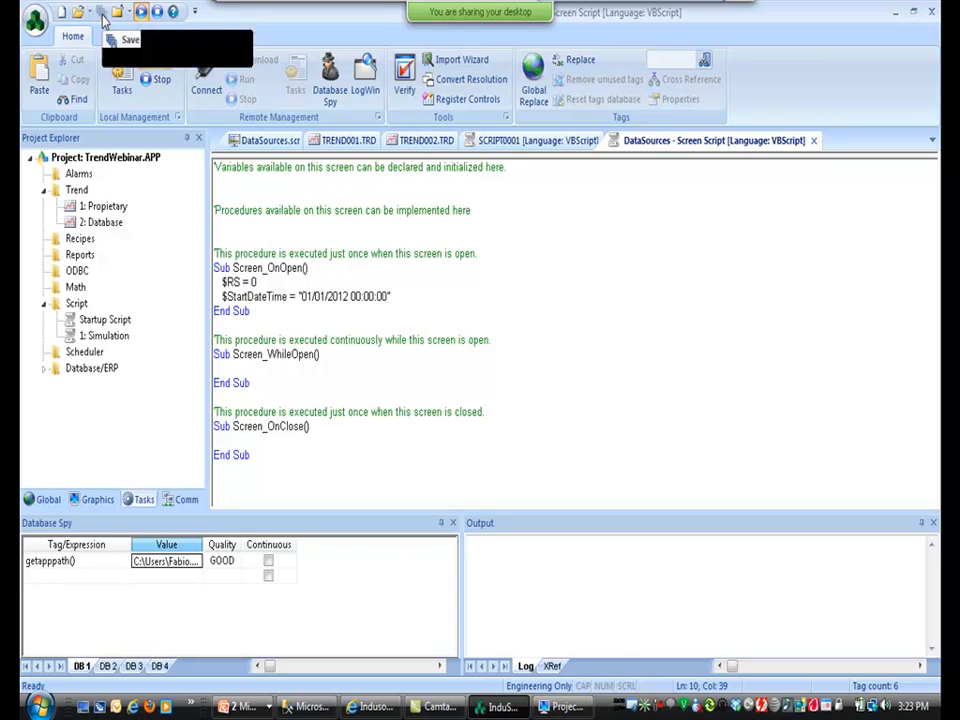
Run the project to watch the live trends, then switch back to the development window.
click(156, 62)
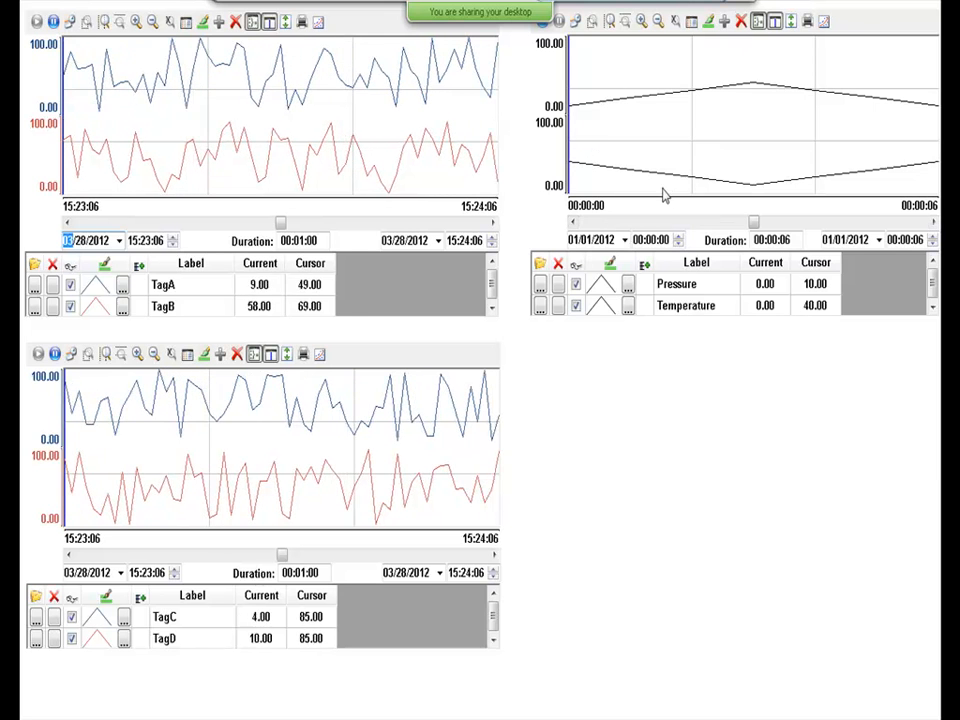
key(alt+Tab)
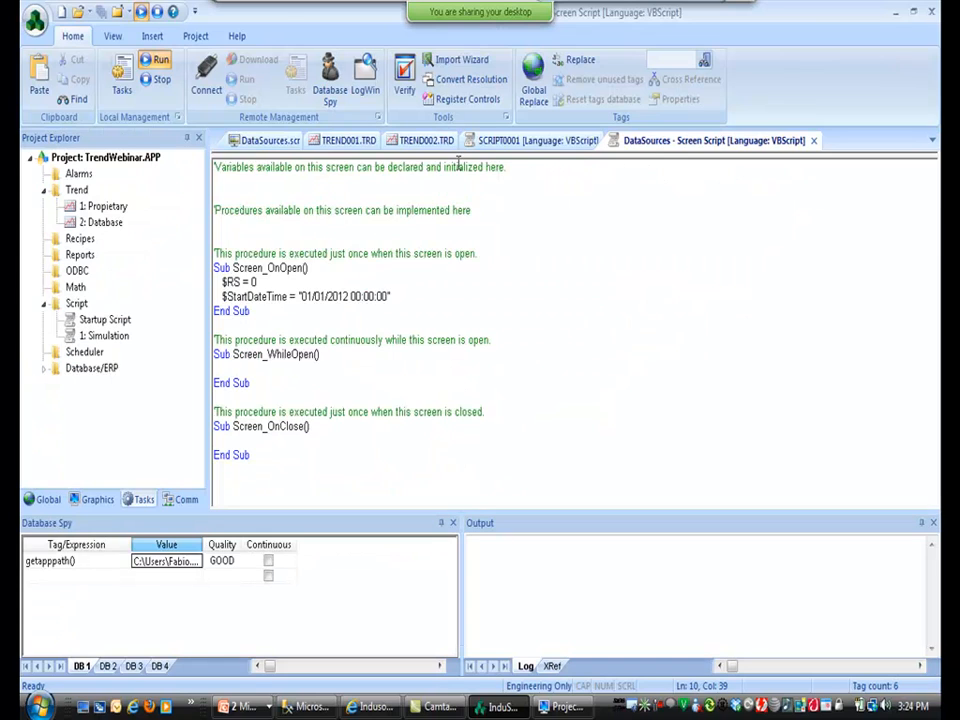
Make the database trend's Pressure pen dark blue and its Temperature pen red.
click(291, 143)
double_click(816, 258)
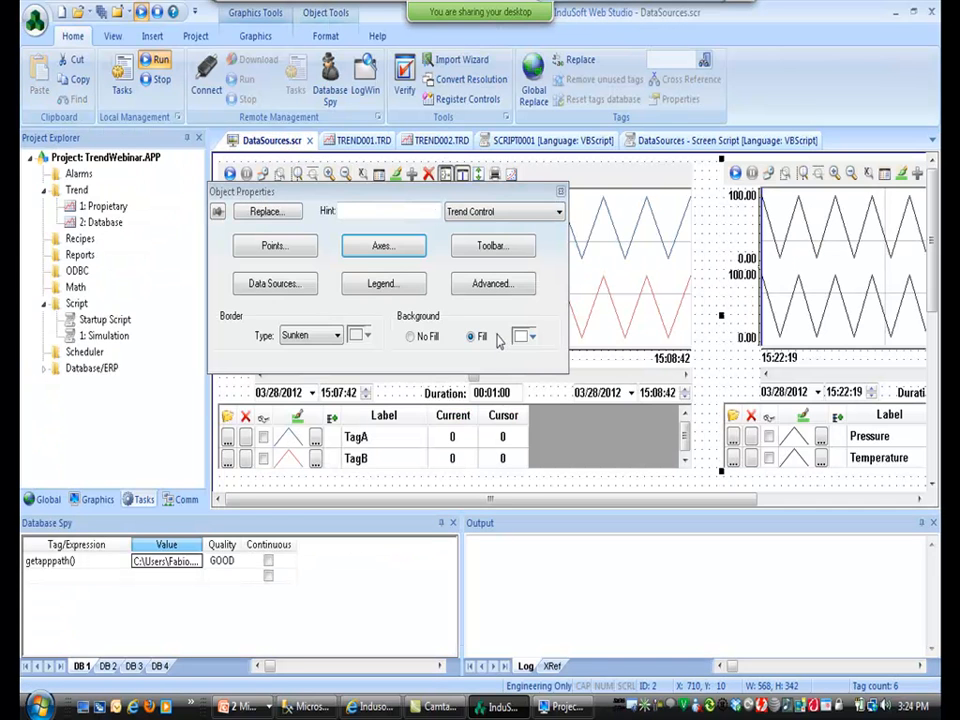
click(290, 248)
click(236, 138)
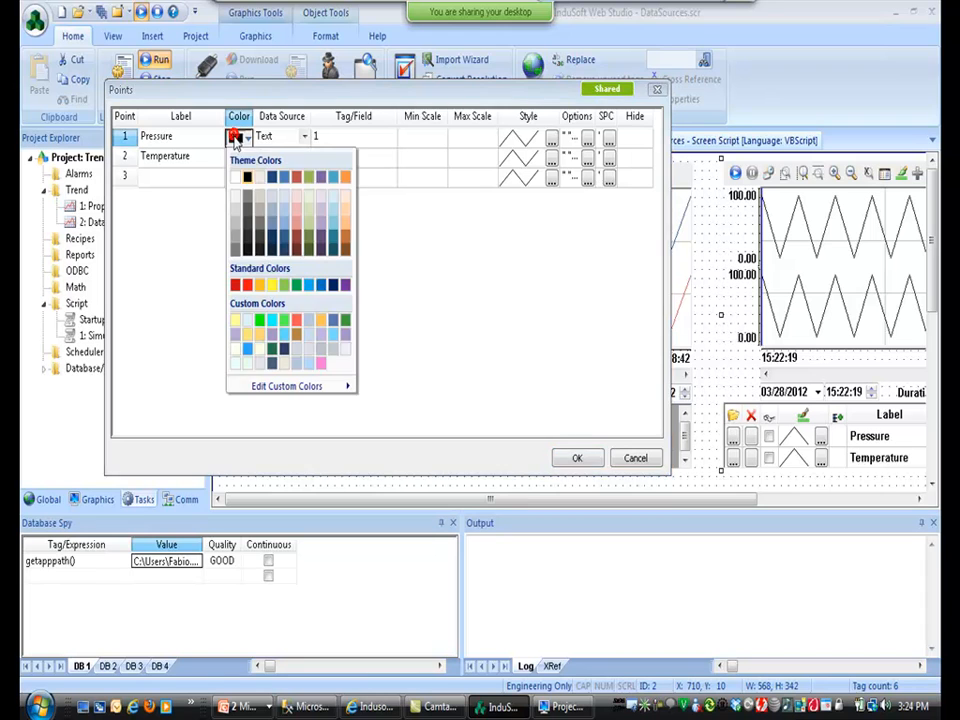
click(273, 178)
click(238, 157)
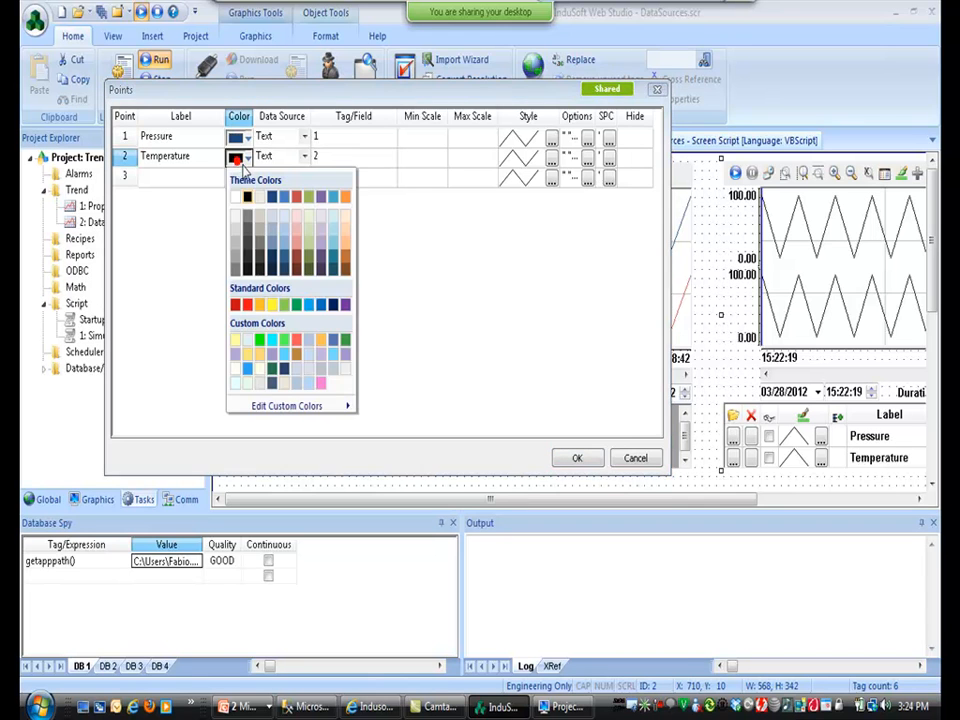
click(296, 197)
click(576, 457)
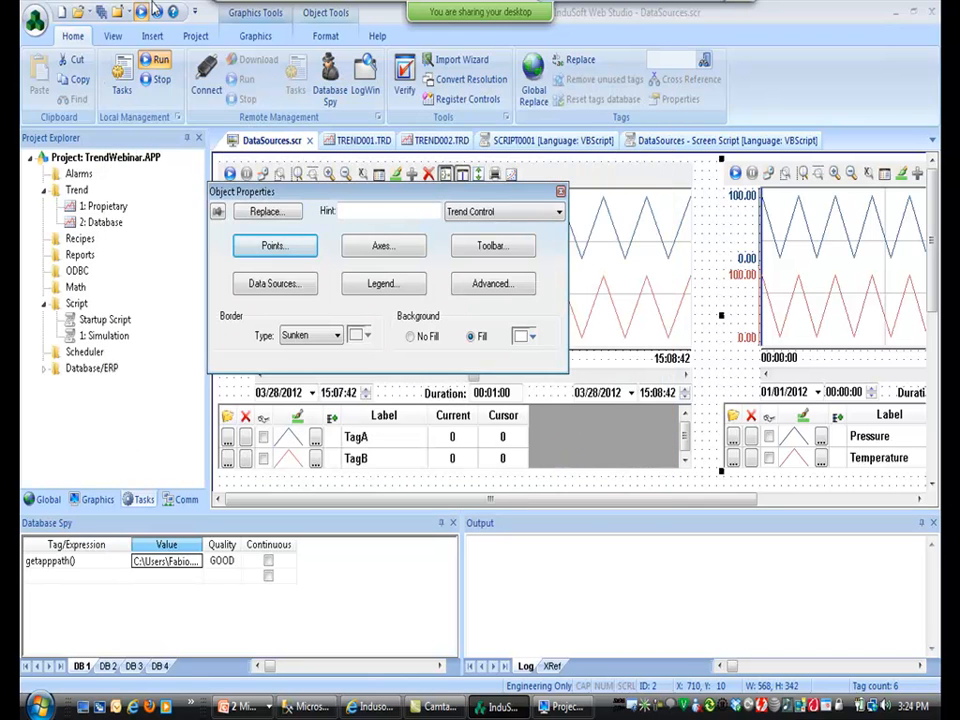
Save all, check the running trends, then move to SQL Server Management Studio.
click(100, 12)
key(alt+Tab)
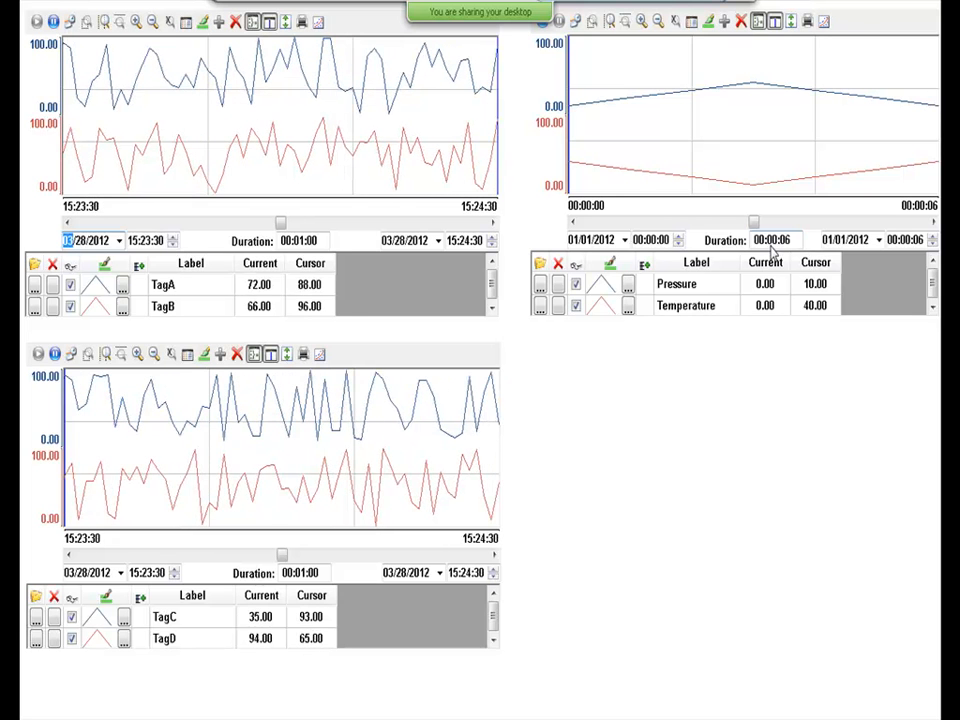
key(alt+Tab)
key(alt+Tab)
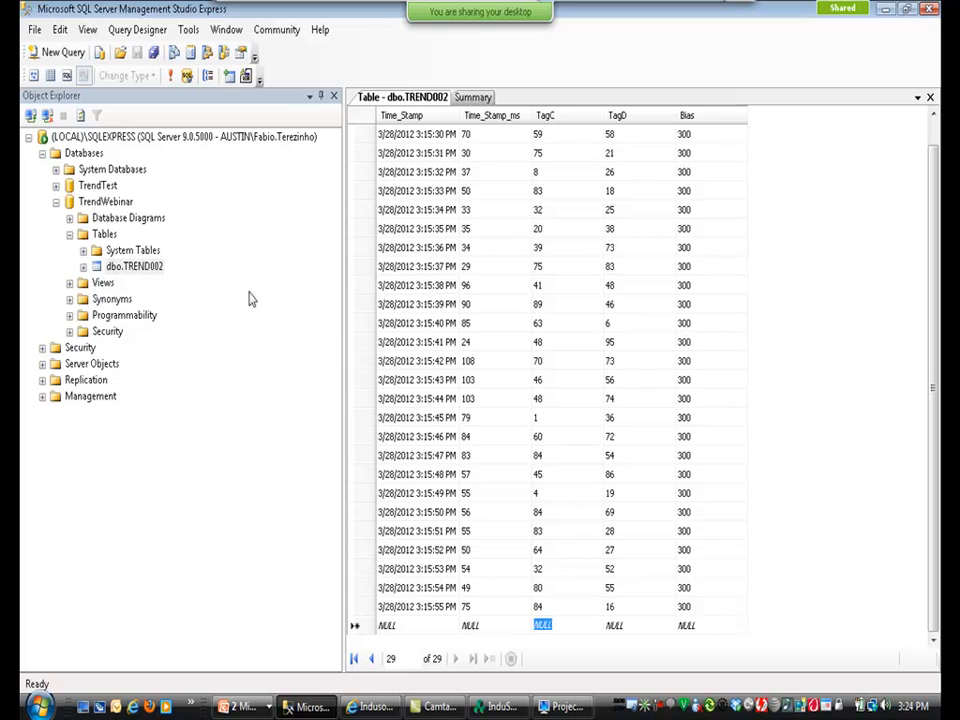
Start a new TrendWebinar table with columns TS, C1, C2 and C3.
click(101, 235)
right_click(100, 234)
click(125, 246)
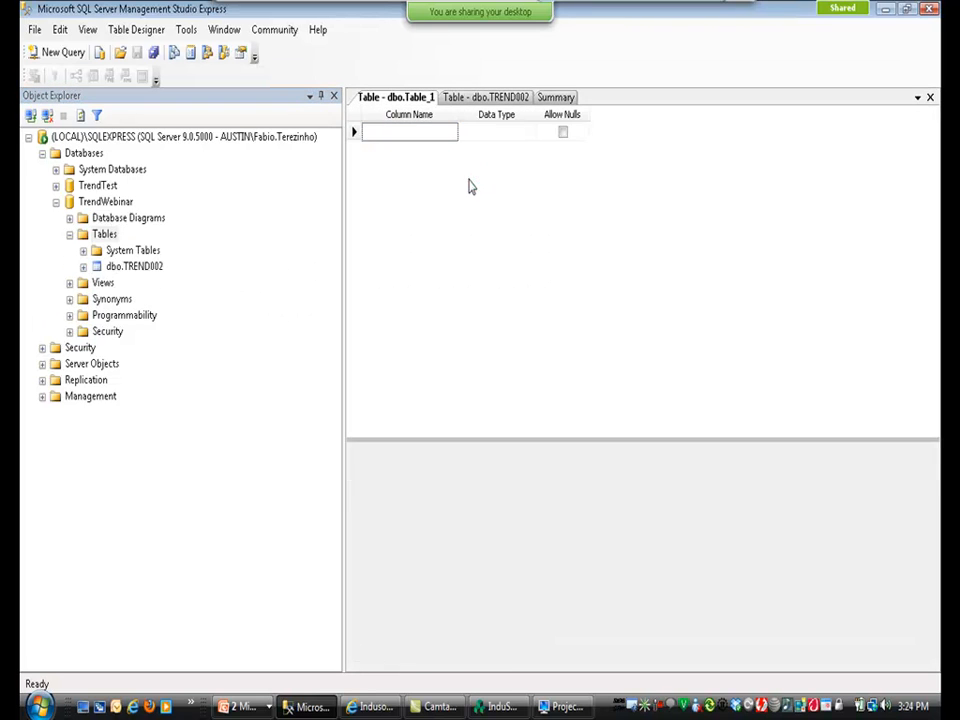
text(TS)
click(390, 148)
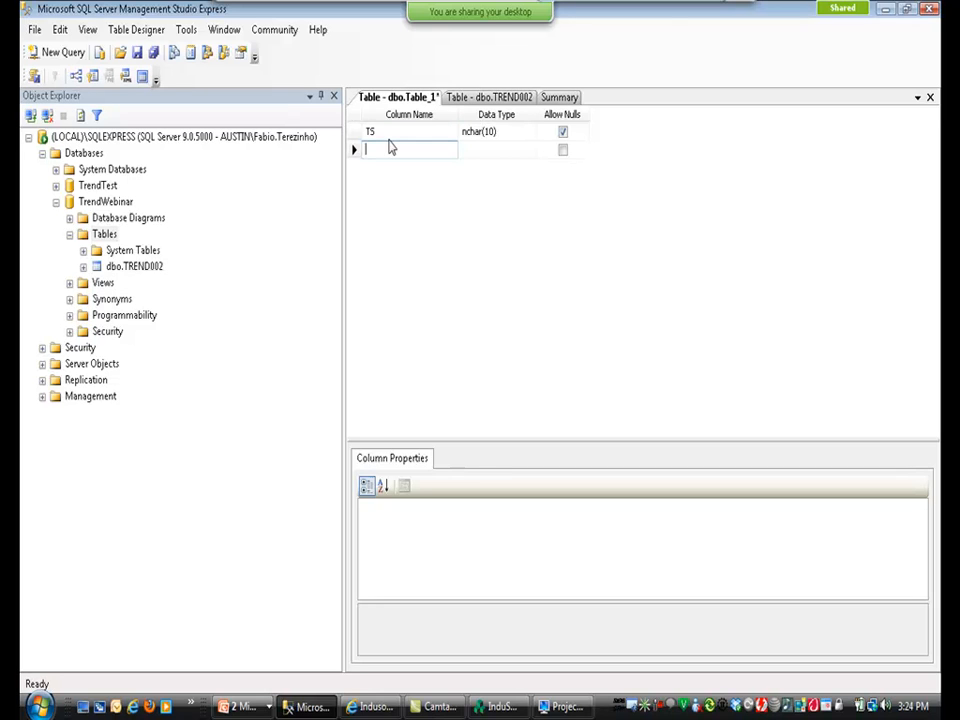
text(C1)
key(Return)
text(C2)
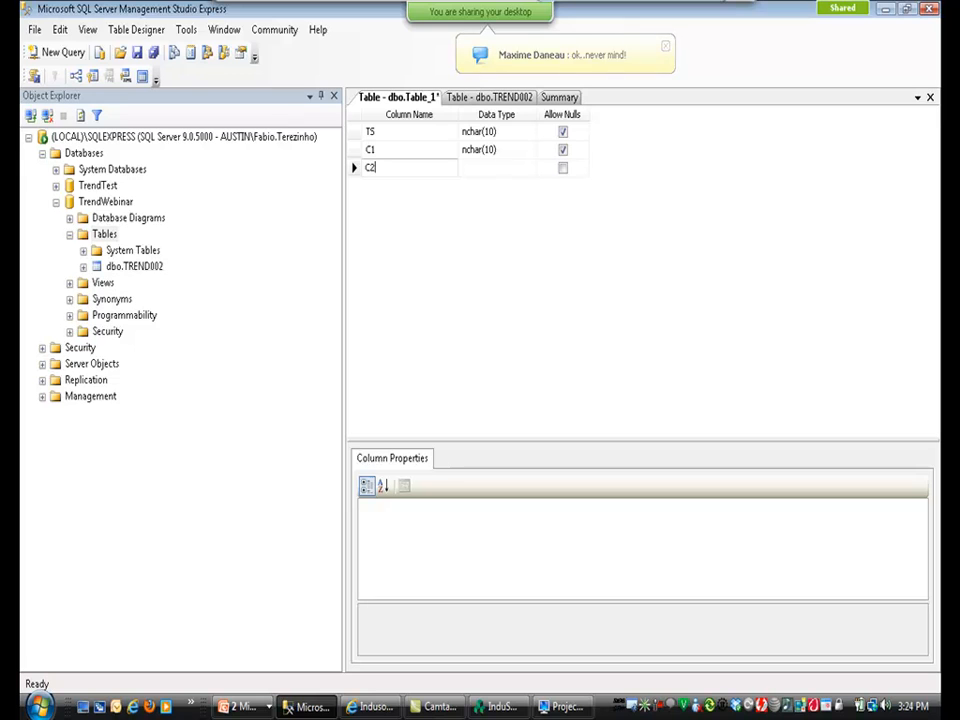
key(Return)
text(C3)
key(Down)
Give TS the datetime type and C1, C2, C3 the int type.
key(Up)
key(Up)
key(Up)
key(Up)
key(Right)
text(datetime)
key(Down)
text(int)
key(Down)
text(int)
key(Down)
text(int)
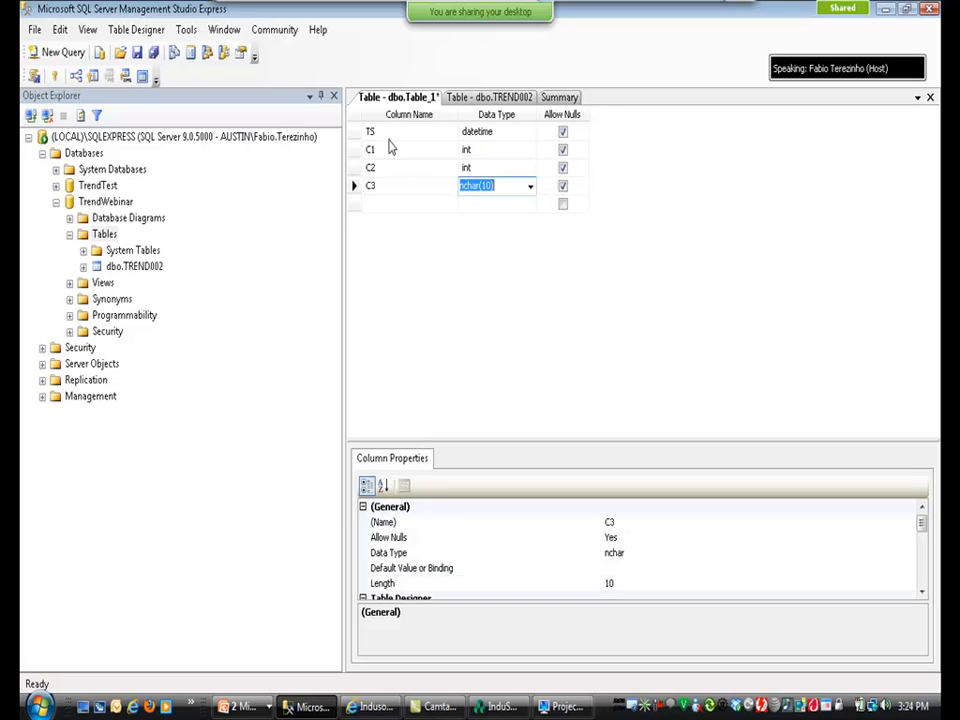
key(Down)
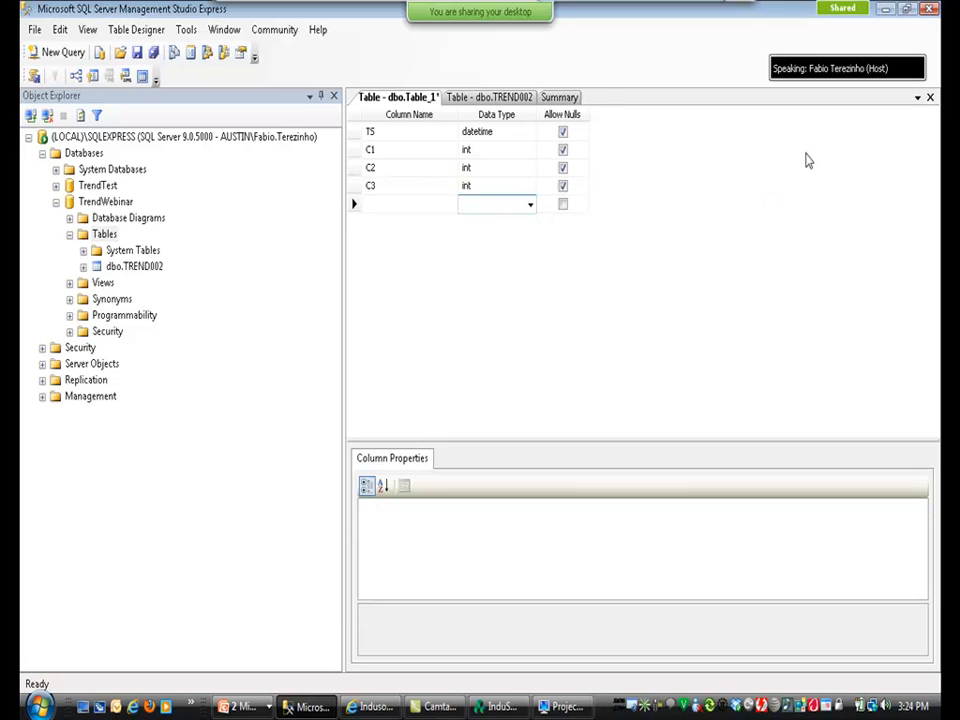
Close the table design and save it as Table_1.
click(930, 97)
click(463, 462)
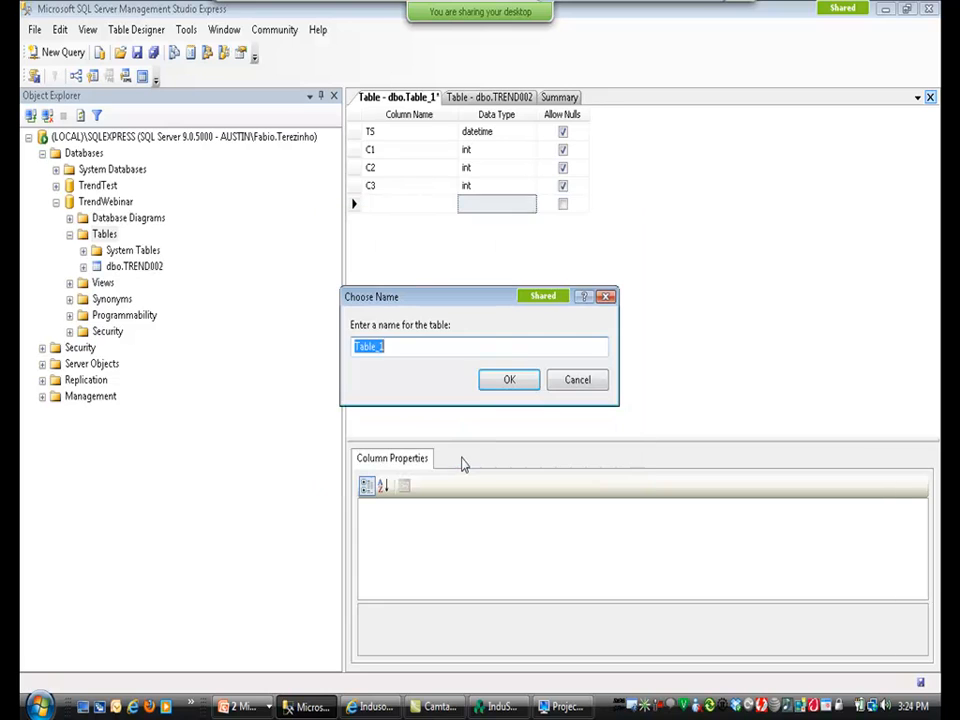
click(509, 383)
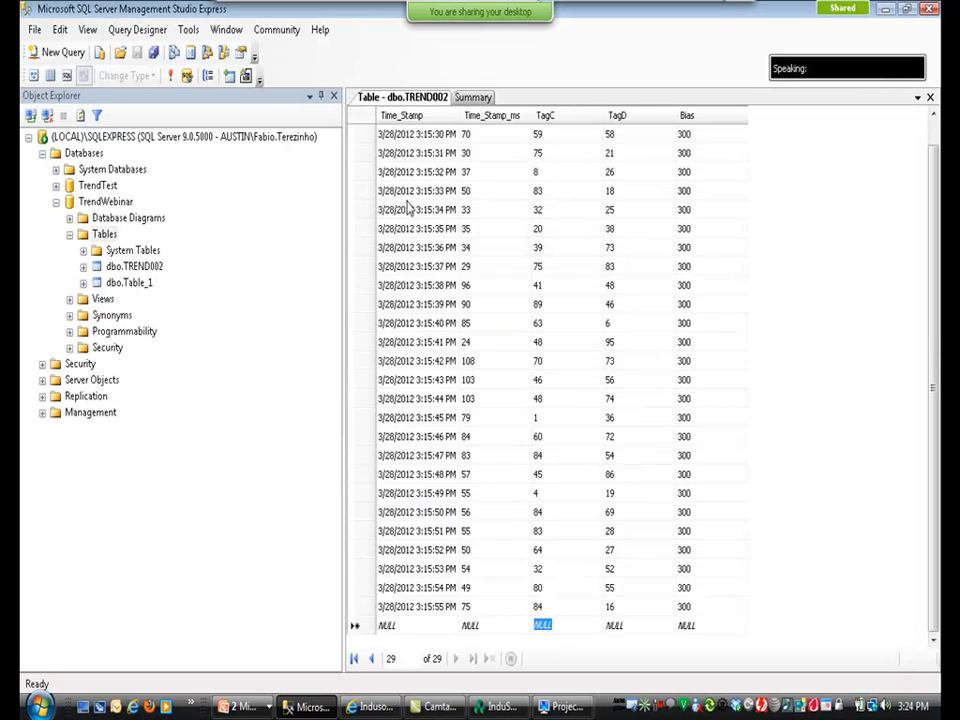
Close the TREND002 view and open dbo.Table_1 for editing.
click(930, 97)
right_click(137, 259)
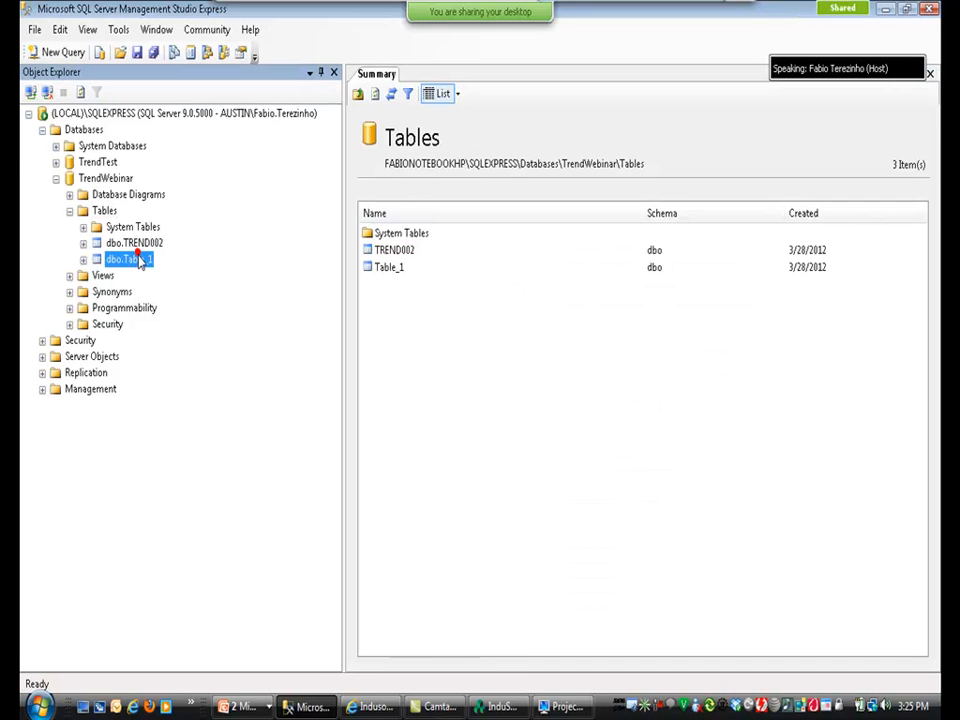
click(184, 305)
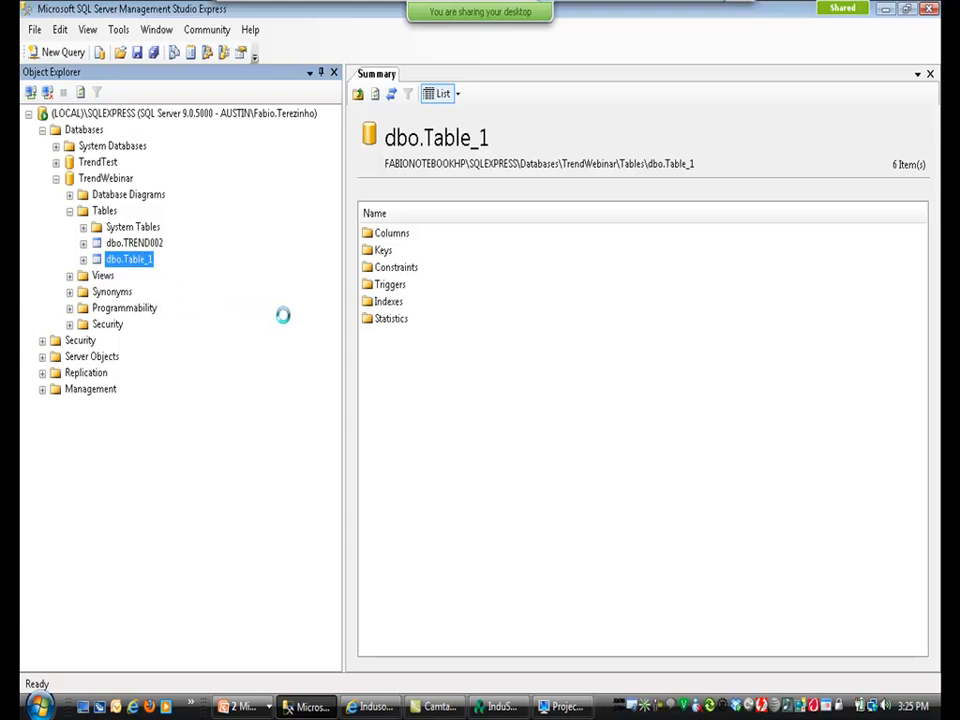
Fill the TS column of seven rows with the 01/01/2012 00:00:00 timestamp.
click(410, 137)
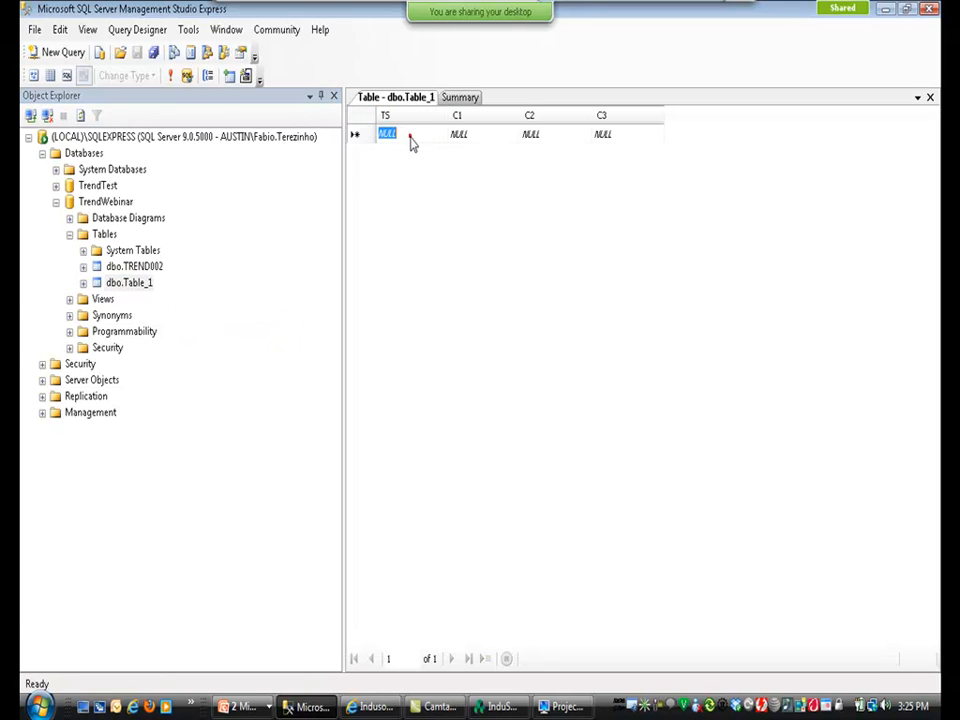
text(01/01/2012 00)
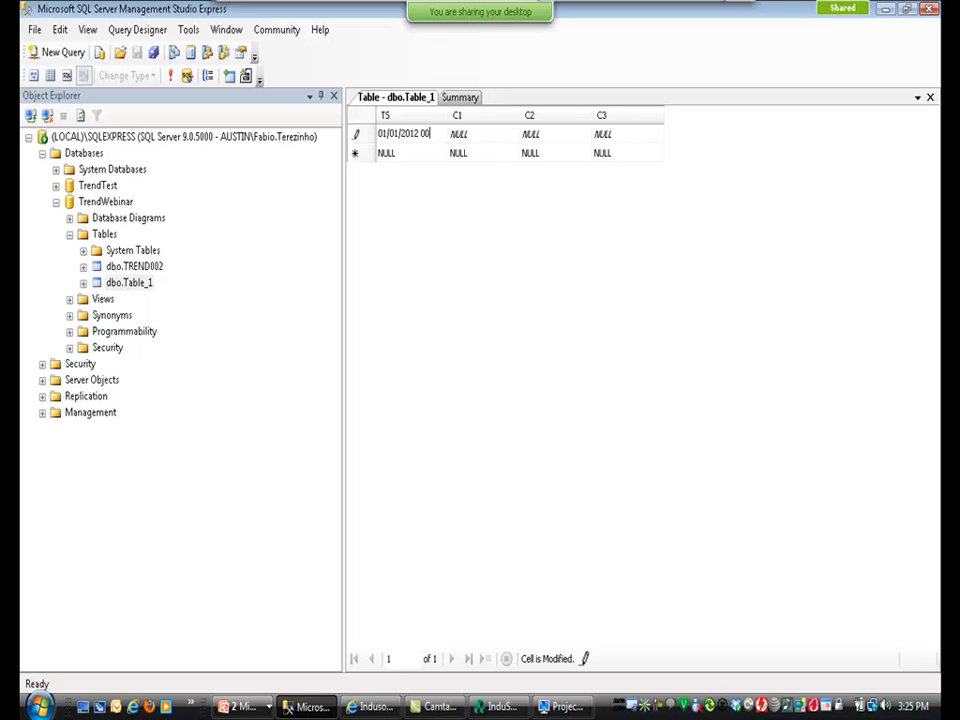
text(:00:00)
key(shift+Home)
key(ctrl+c)
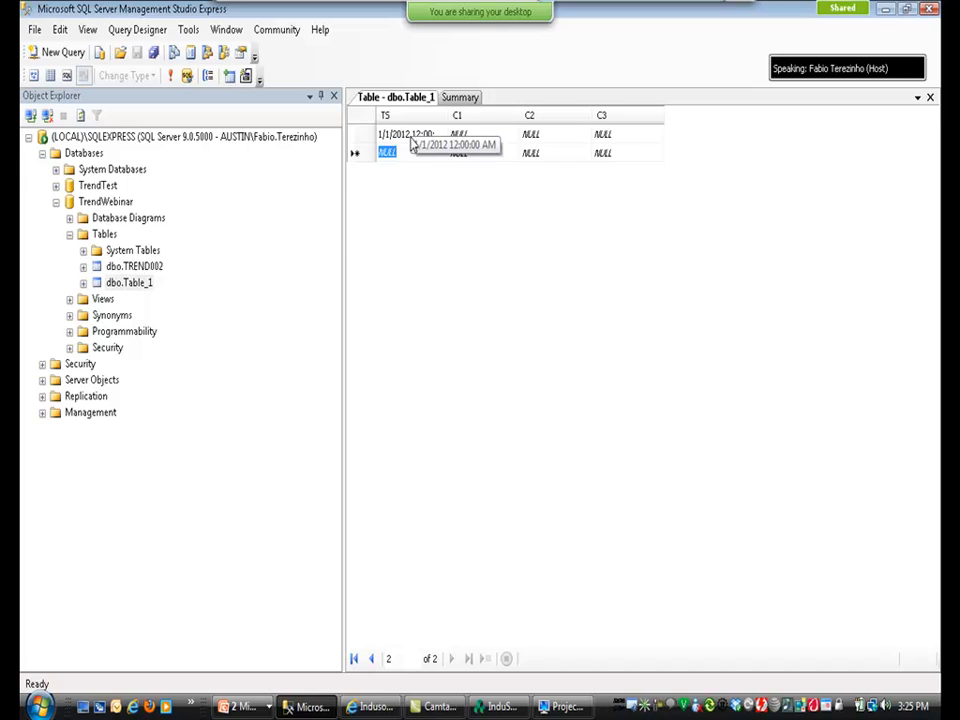
text(1/01/2012)
key(Down)
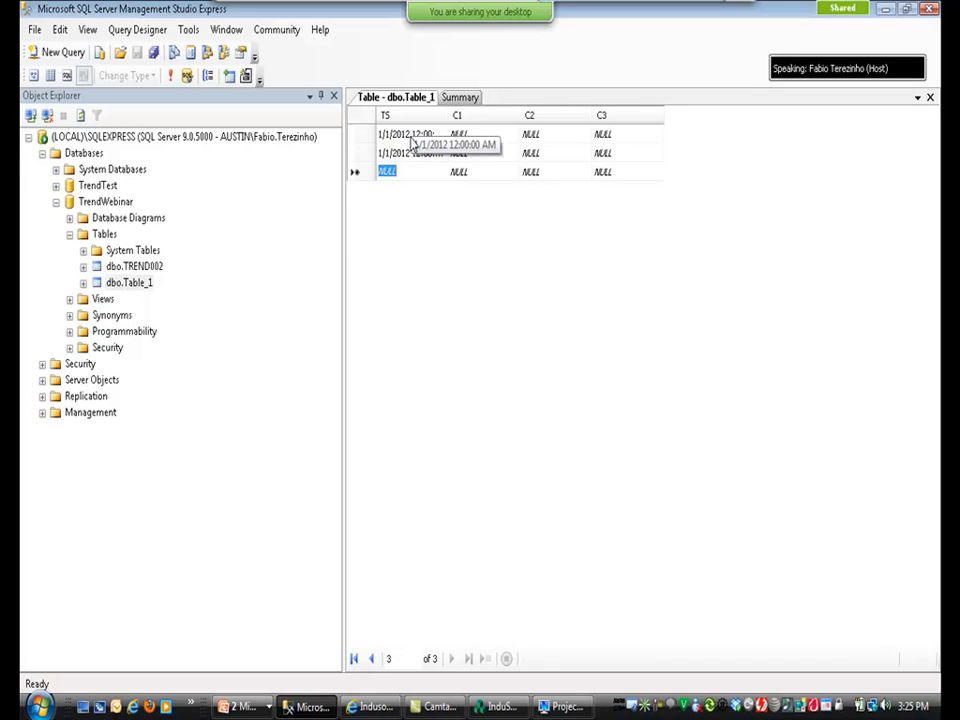
key(ctrl+v)
key(Down)
text(01/01/2012 00:00:00)
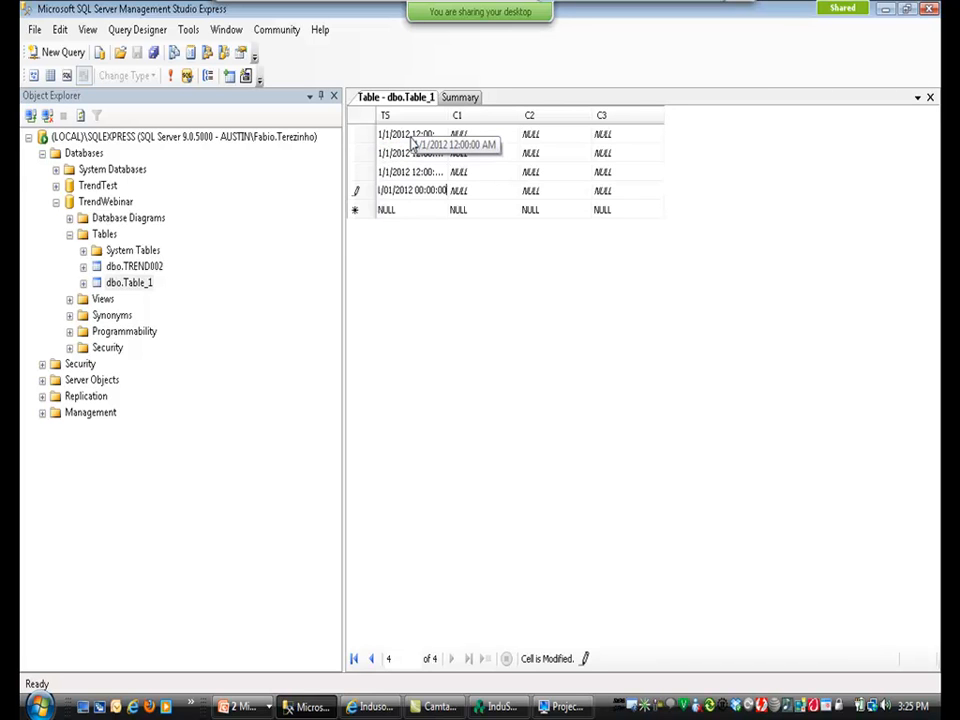
key(Down)
key(ctrl+v)
key(Down)
text(1/01/2012 00:00:05)
key(Down)
text(1/01/2012 00:00:05)
key(Down)
key(Up)
key(Up)
key(Up)
key(Up)
key(Up)
key(Up)
key(Up)
Enter C1 values 10, 20, 30, 40, 30, 20, 10 down the seven rows.
key(Right)
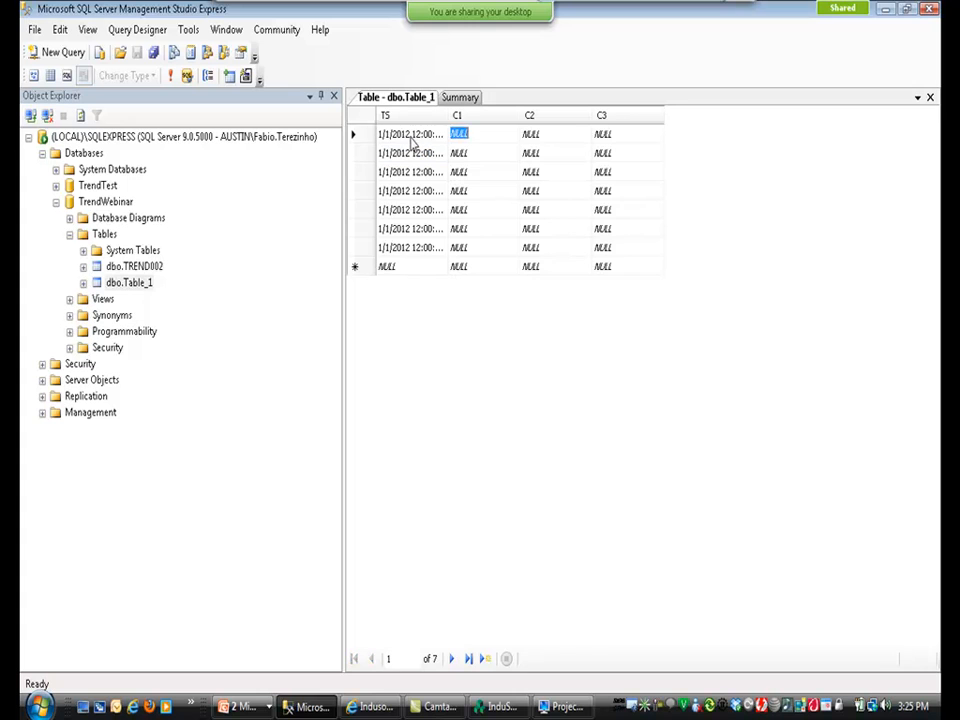
text(10)
key(Down)
text(20)
key(Down)
text(30)
key(Down)
text(40)
key(Down)
key(Right)
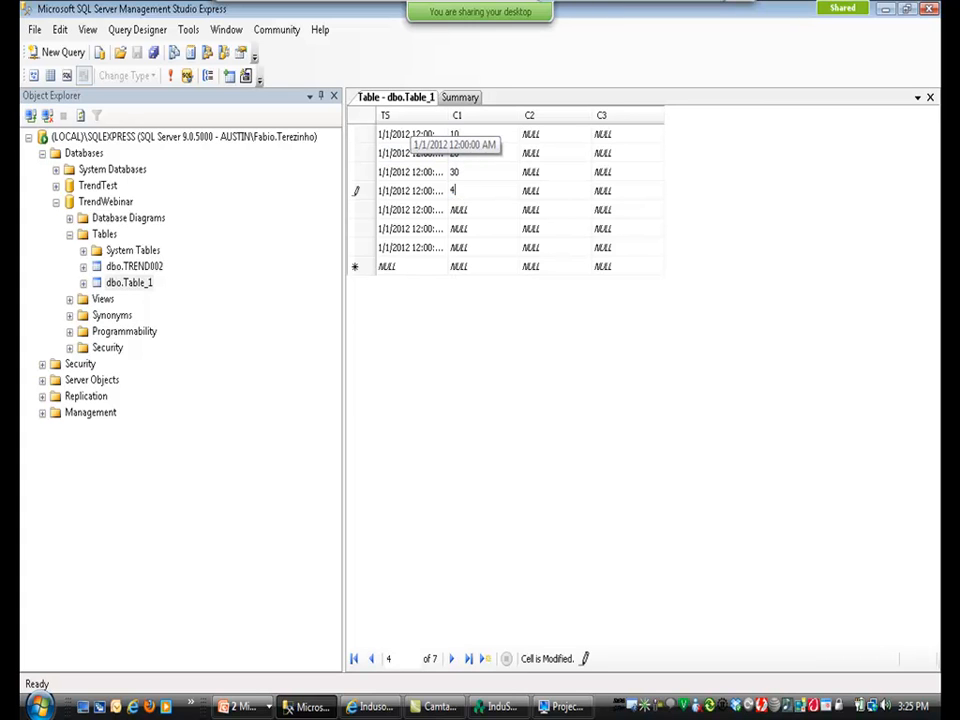
key(Left)
text(30)
key(Down)
text(20)
key(Down)
text(10)
key(Right)
Enter C2 values 40, 30, 20, 10, 20, 30, 40 down the seven rows.
key(Up)
key(Up)
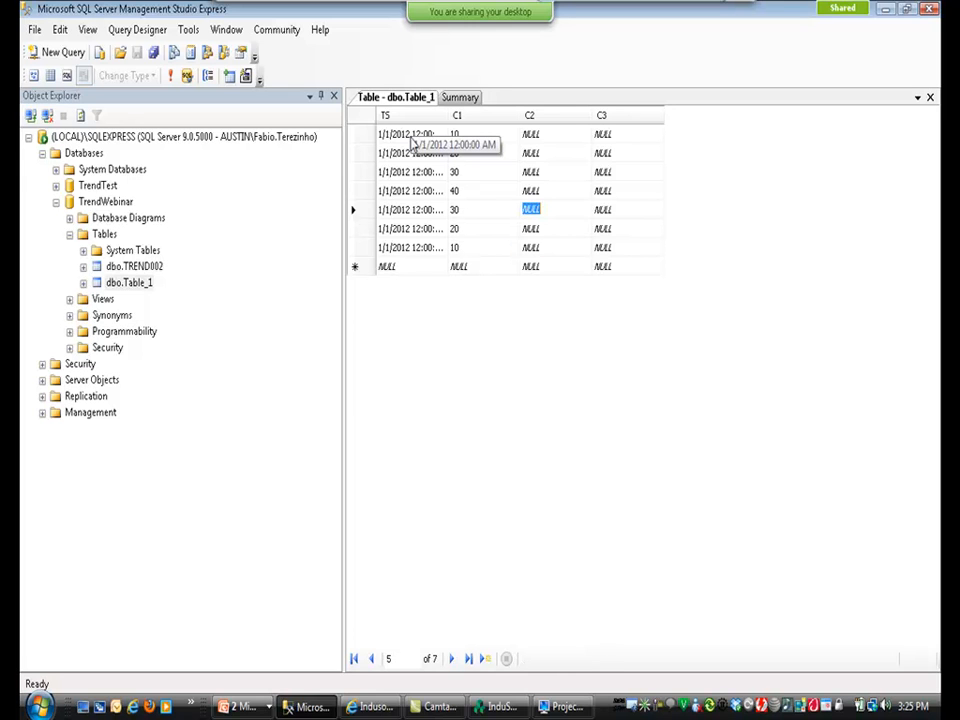
key(Up)
key(Up)
key(Up)
key(Up)
text(40)
key(Down)
text(30)
key(Down)
text(20)
key(Down)
text(10)
key(Down)
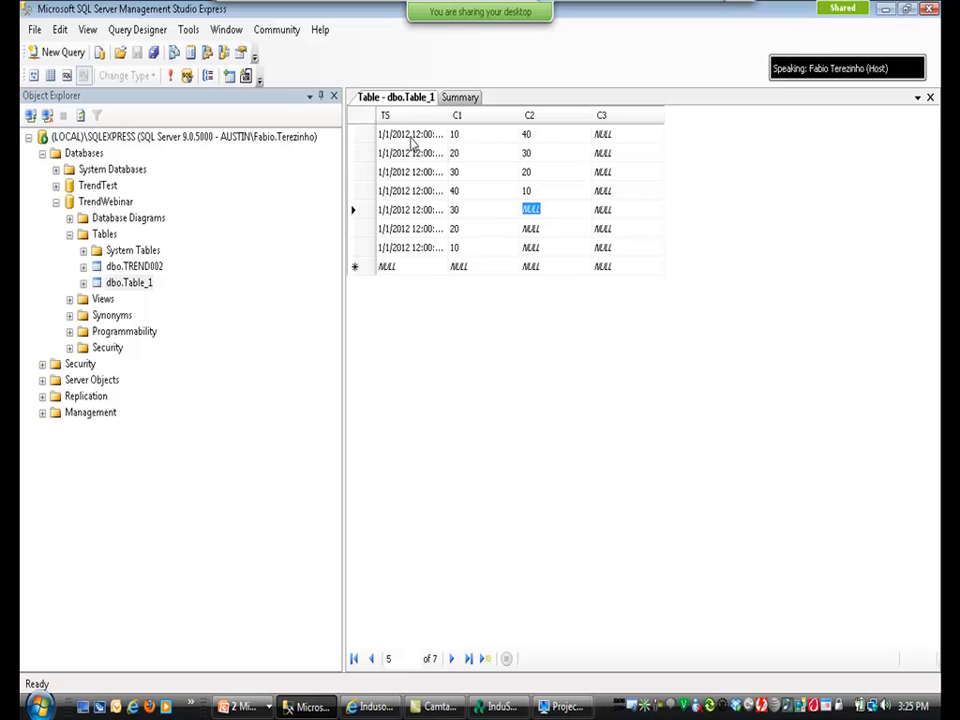
text(20)
key(Down)
text(30)
key(Down)
text(40)
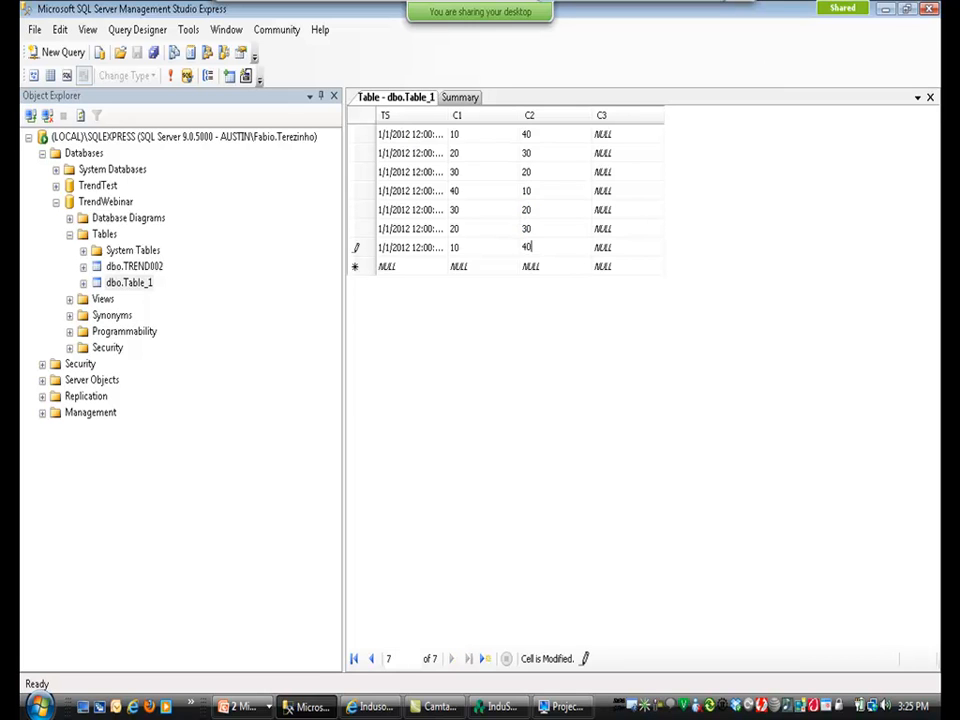
key(Up)
key(Up)
key(Up)
key(Up)
key(Up)
key(Up)
Enter C3 values 0, 10, 20, 30, 40, 50, 60 down the seven rows.
key(Right)
text(0)
key(Down)
text(10)
key(Down)
text(20)
key(Down)
text(30)
key(Down)
text(40)
key(Down)
text(50)
key(Down)
text(60)
key(Down)
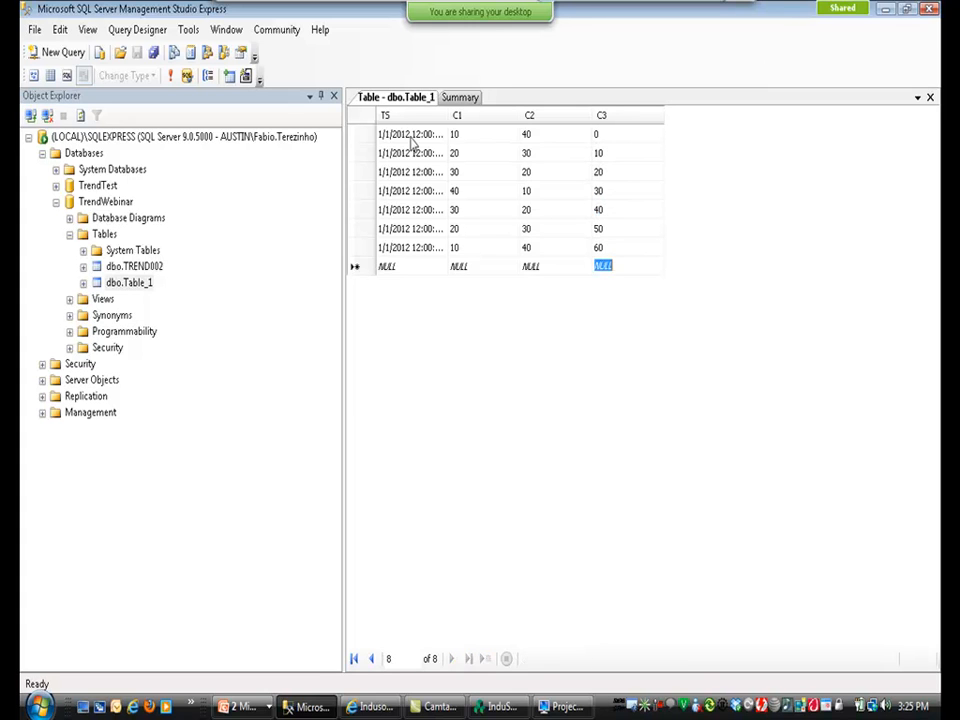
Back in InduSoft Web Studio, duplicate the right trend control below the original.
click(929, 98)
key(alt+Tab)
key(alt+Tab)
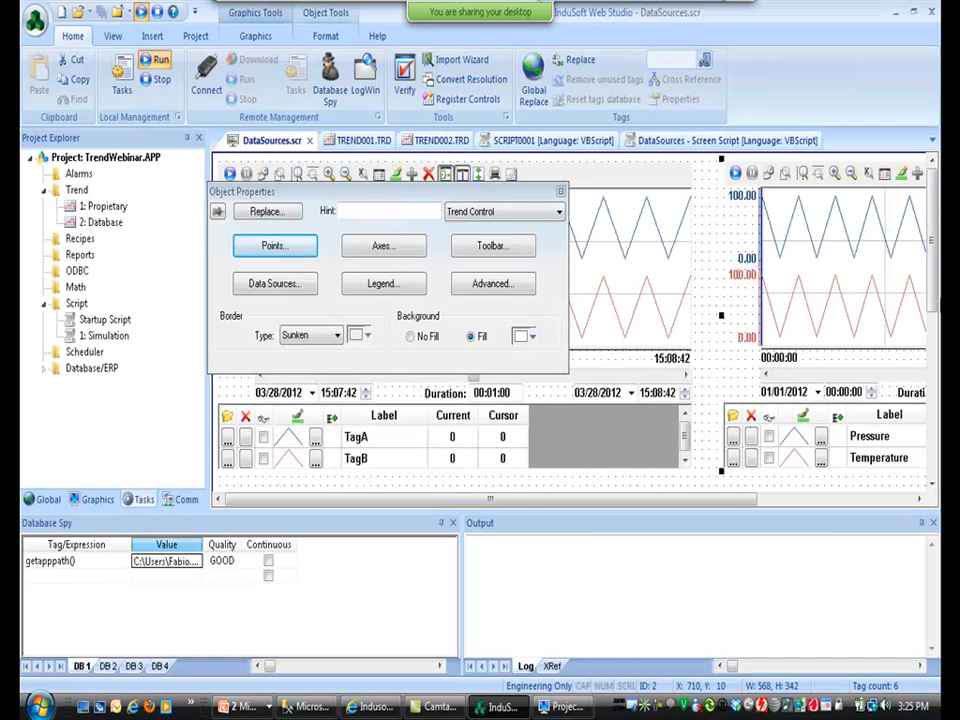
drag(930, 268, 930, 367)
drag(810, 207, 812, 493)
click(807, 342)
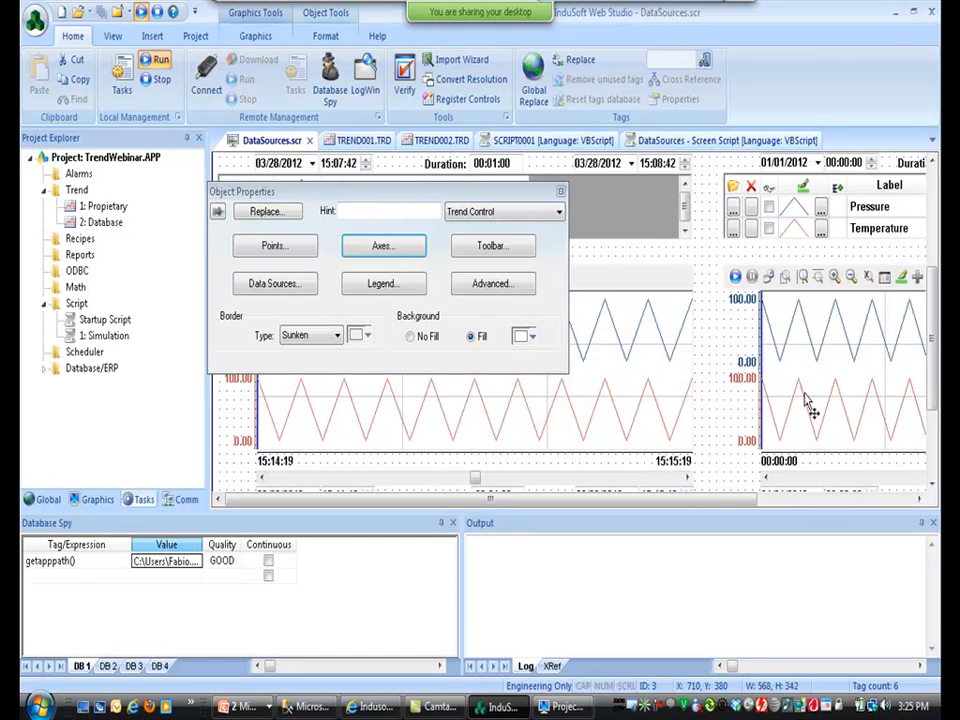
drag(802, 382, 808, 382)
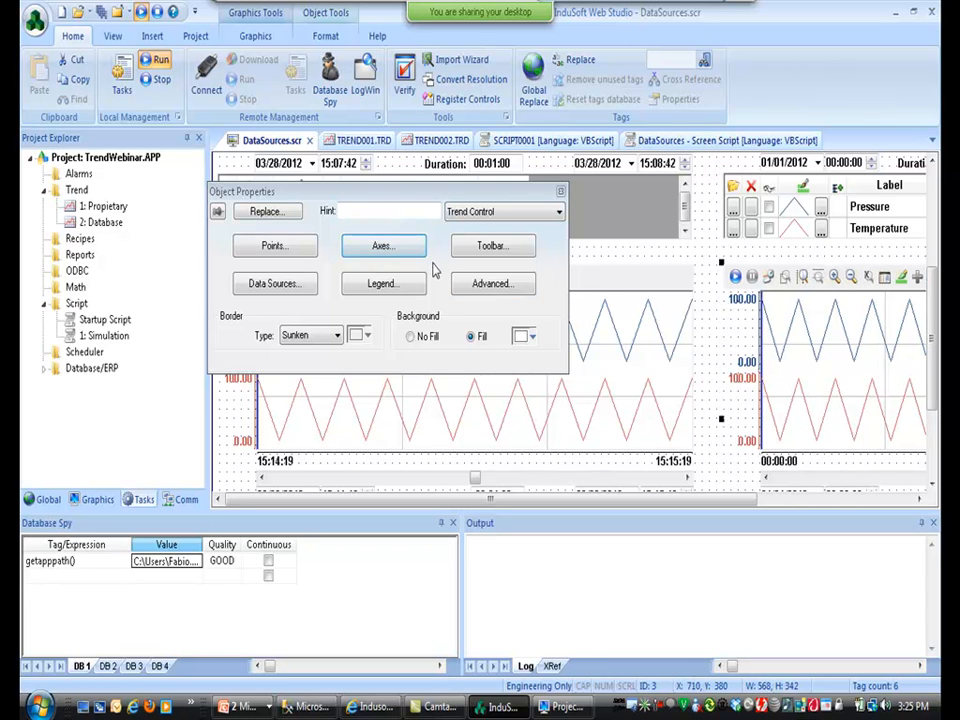
Replace the copy's text data source with a new Database source named DB, dropping the default table name.
click(285, 284)
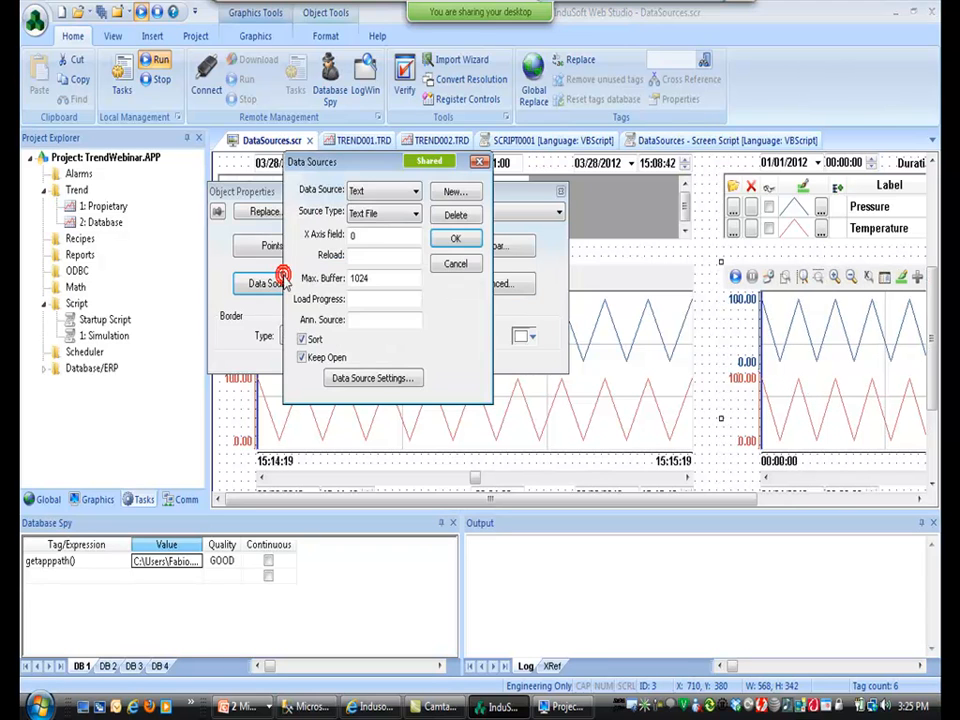
click(456, 215)
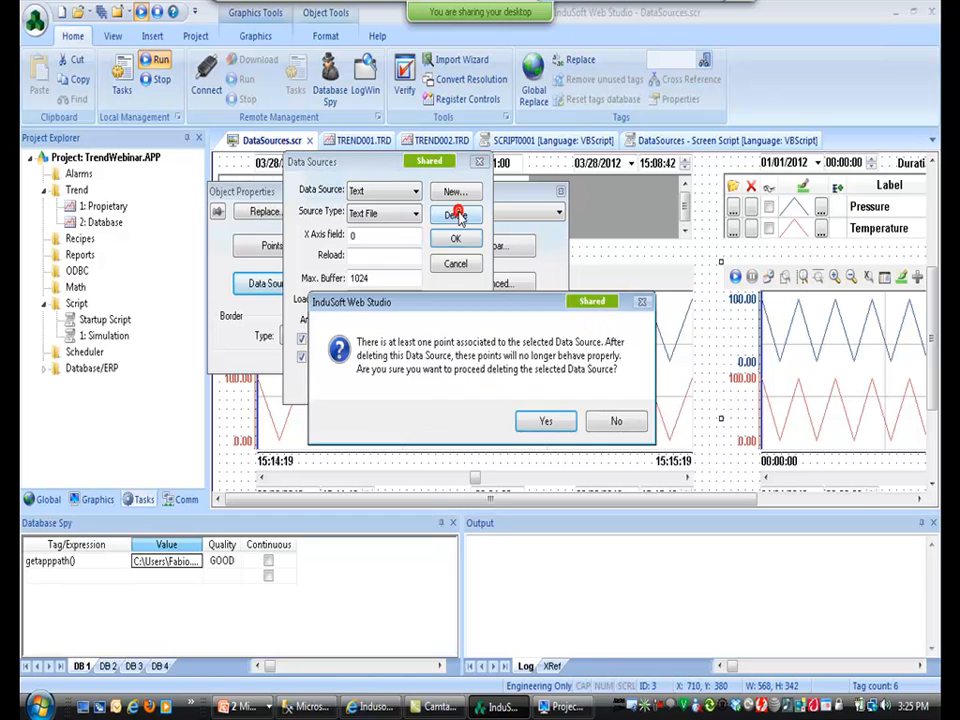
click(560, 420)
click(452, 193)
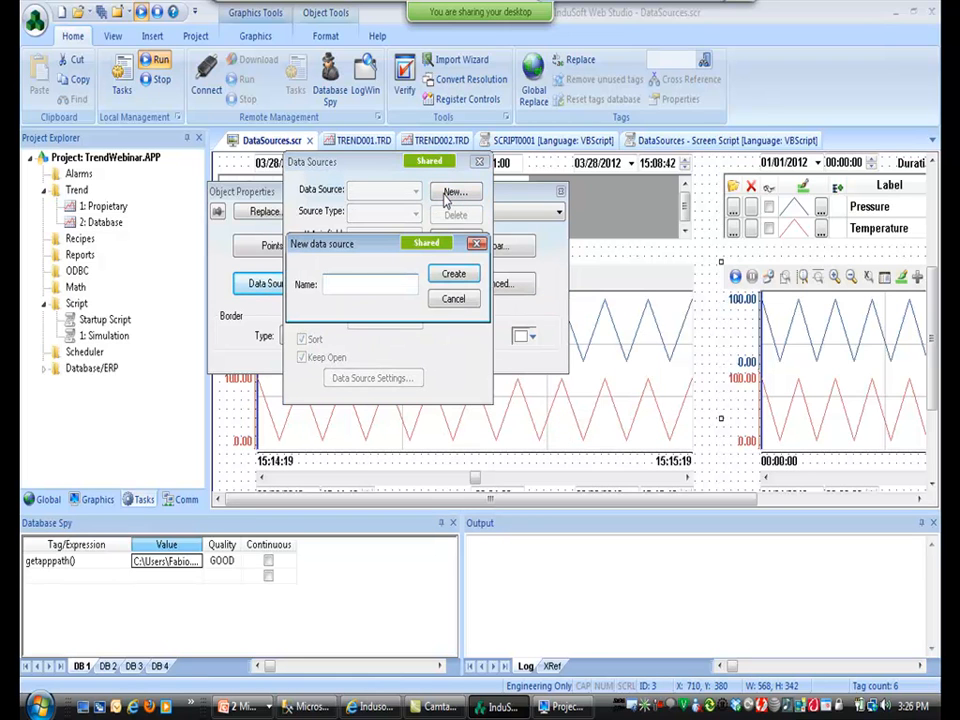
text(DB)
click(453, 273)
click(412, 213)
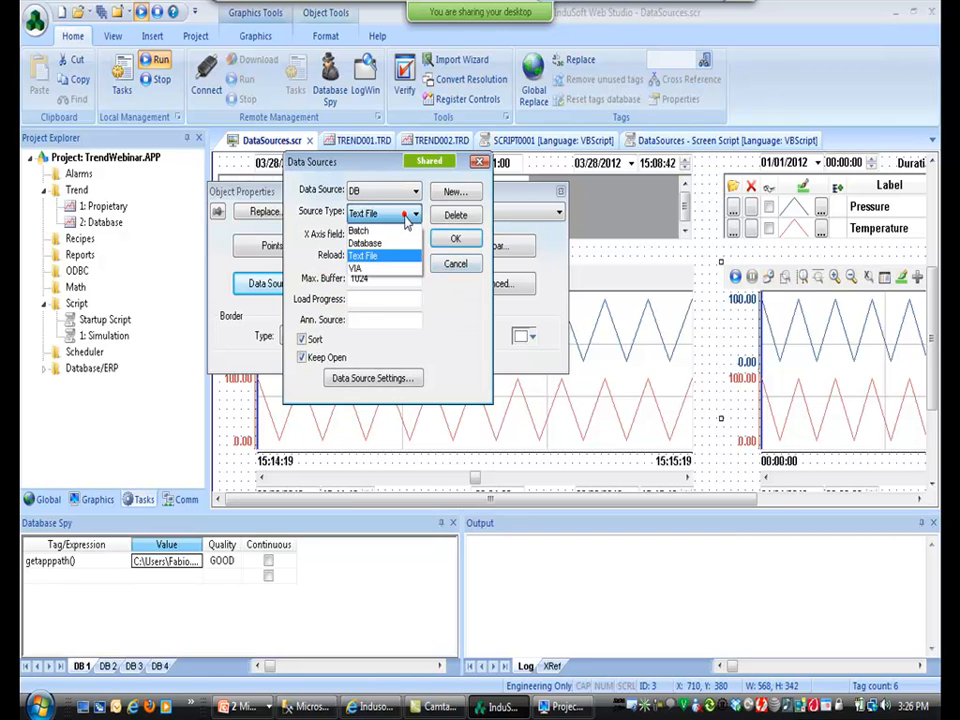
click(391, 244)
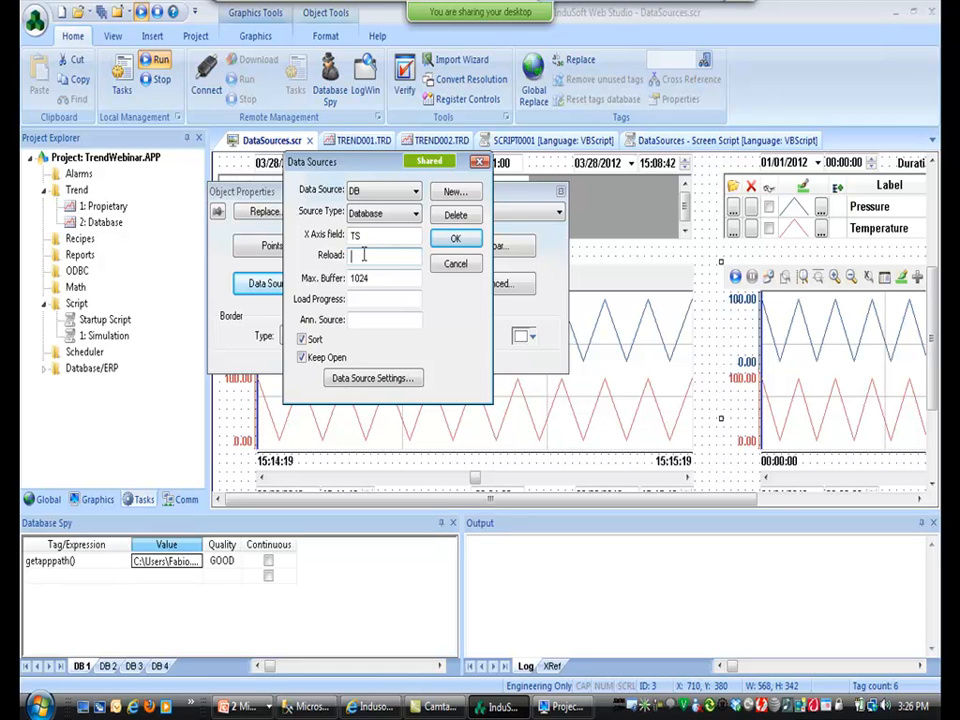
click(375, 378)
click(284, 316)
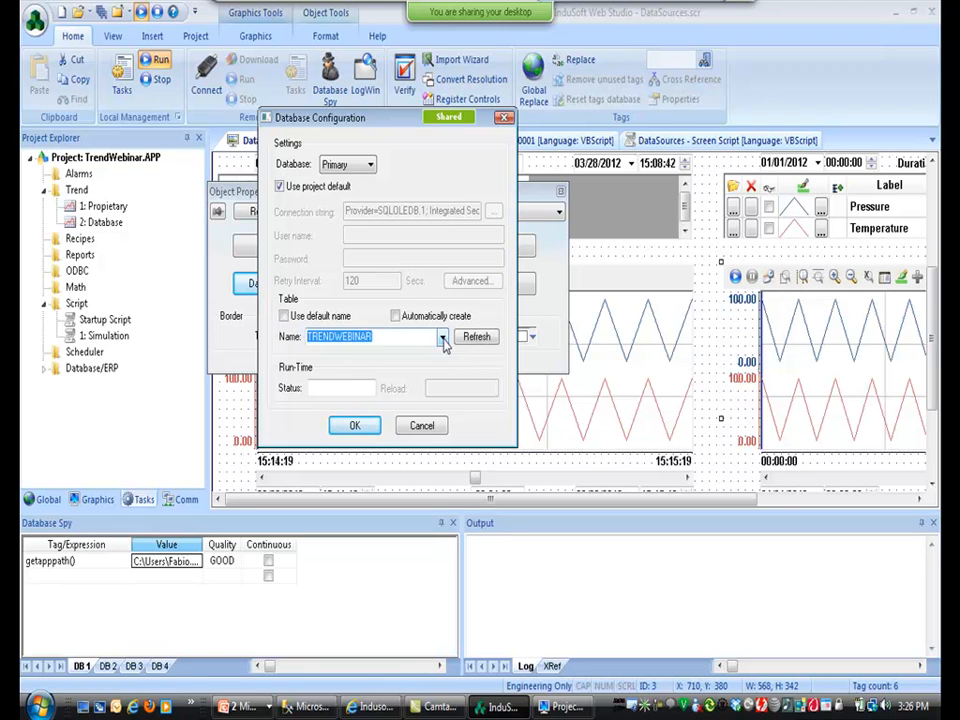
Point DB at Table_1, drop the project default database settings, and set Milliseconds to Disable.
click(442, 337)
click(424, 357)
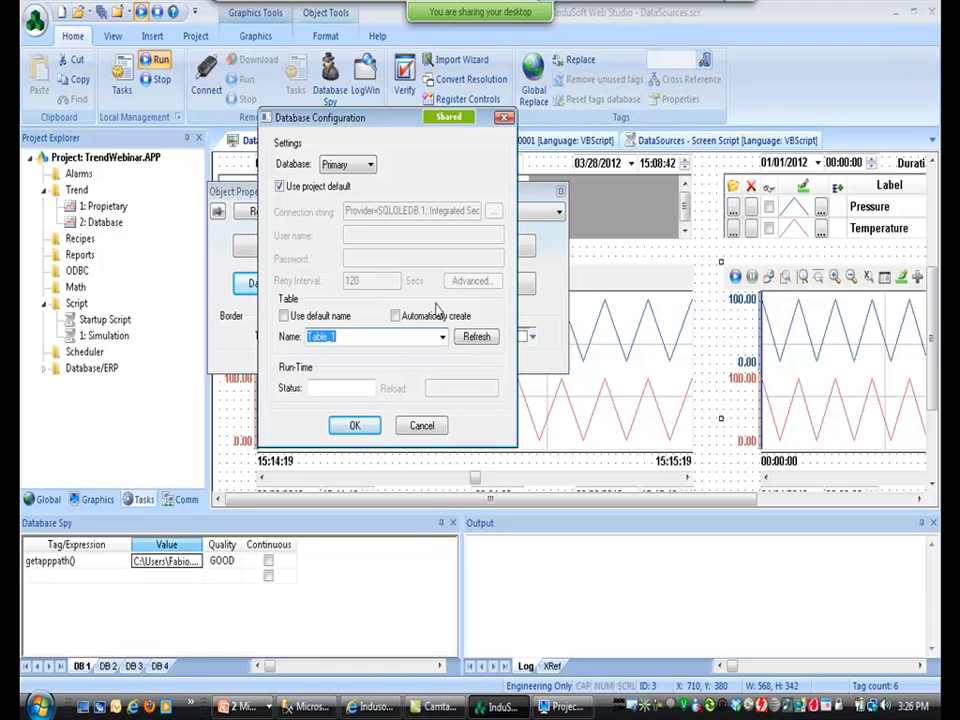
click(280, 186)
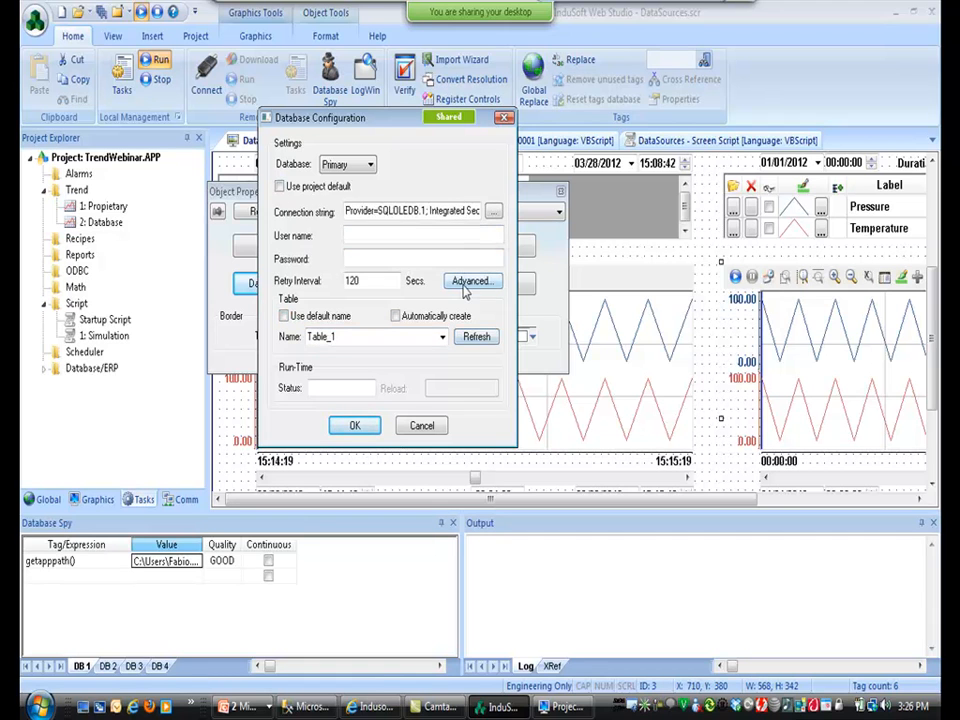
click(466, 282)
click(331, 217)
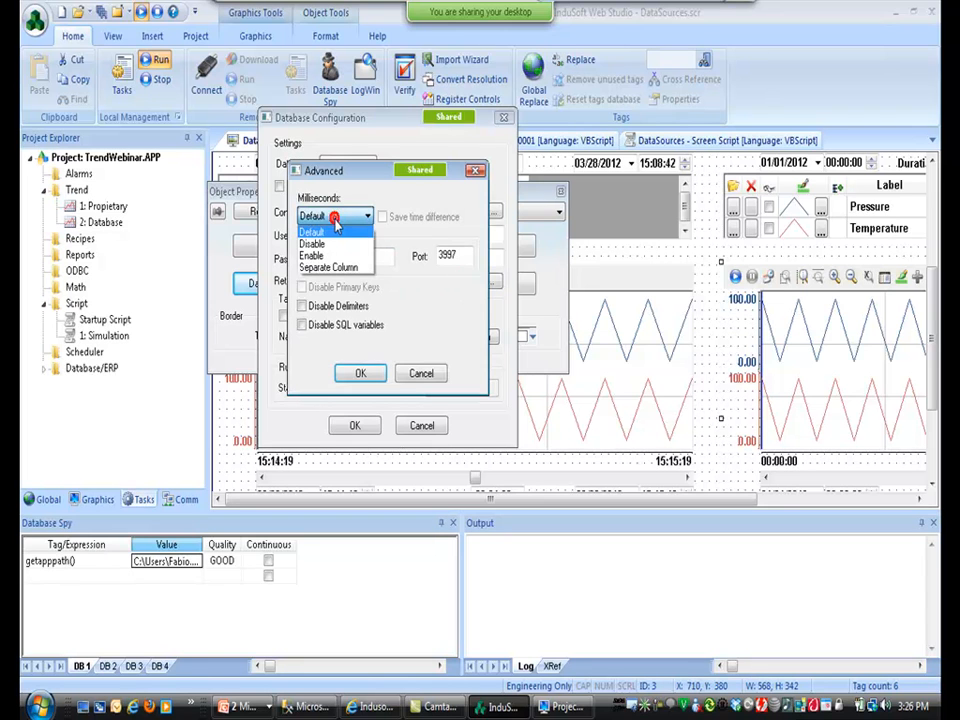
click(331, 246)
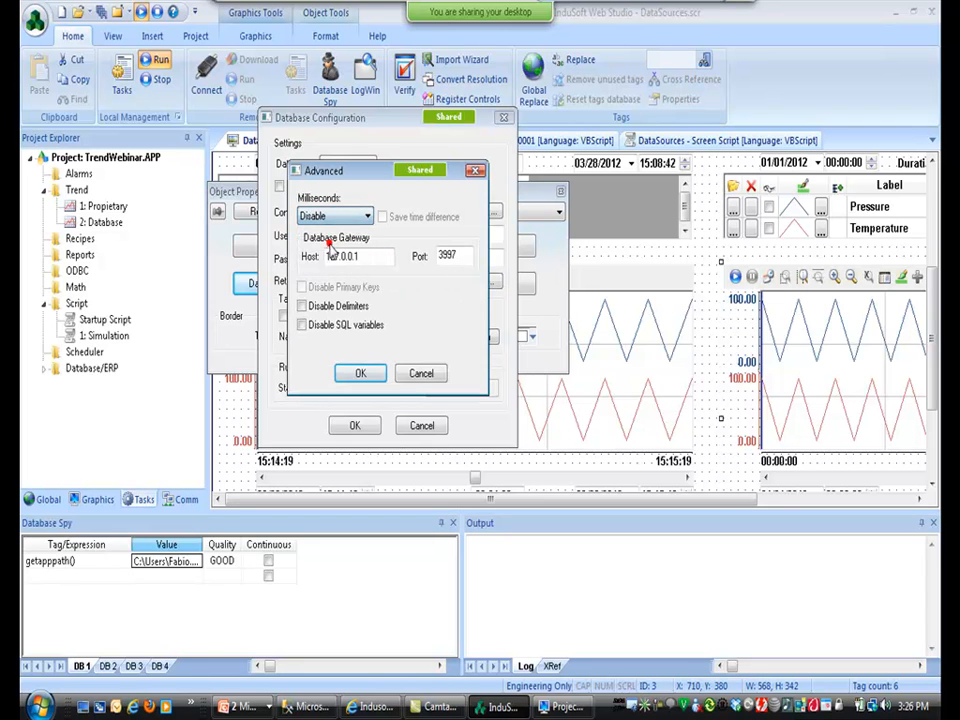
click(362, 374)
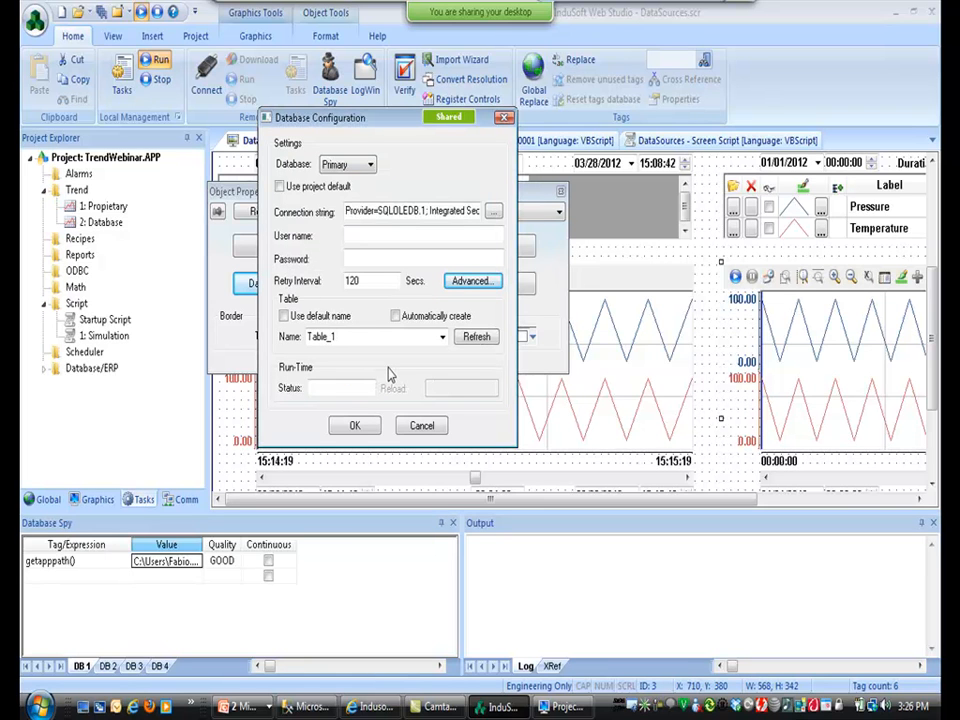
click(354, 425)
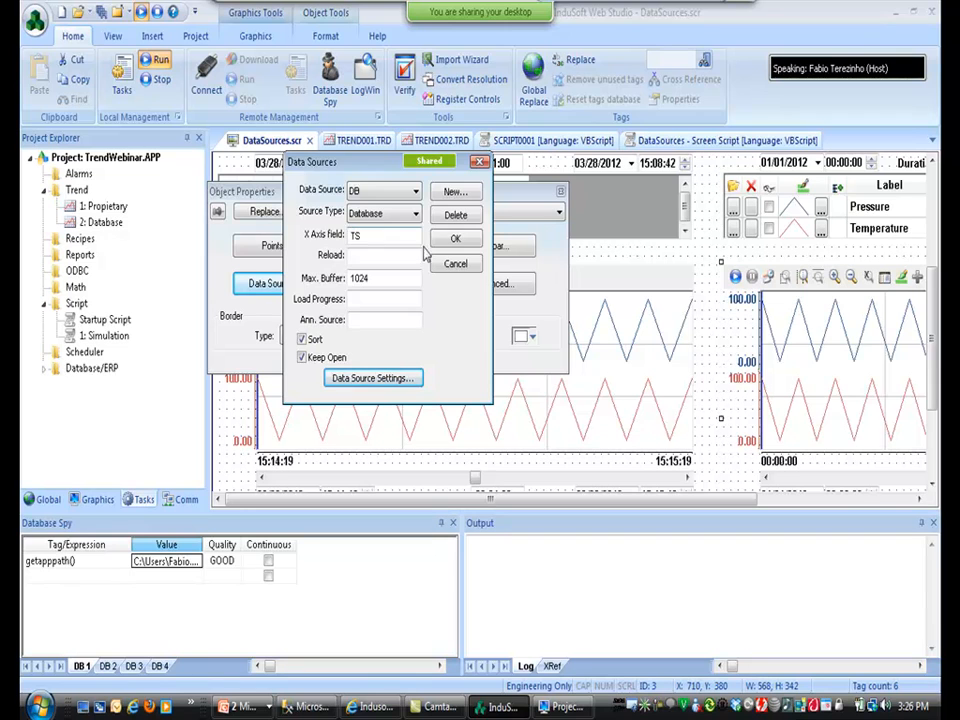
Add trend pen C1 reading field C1 from the DB source.
click(455, 241)
click(272, 247)
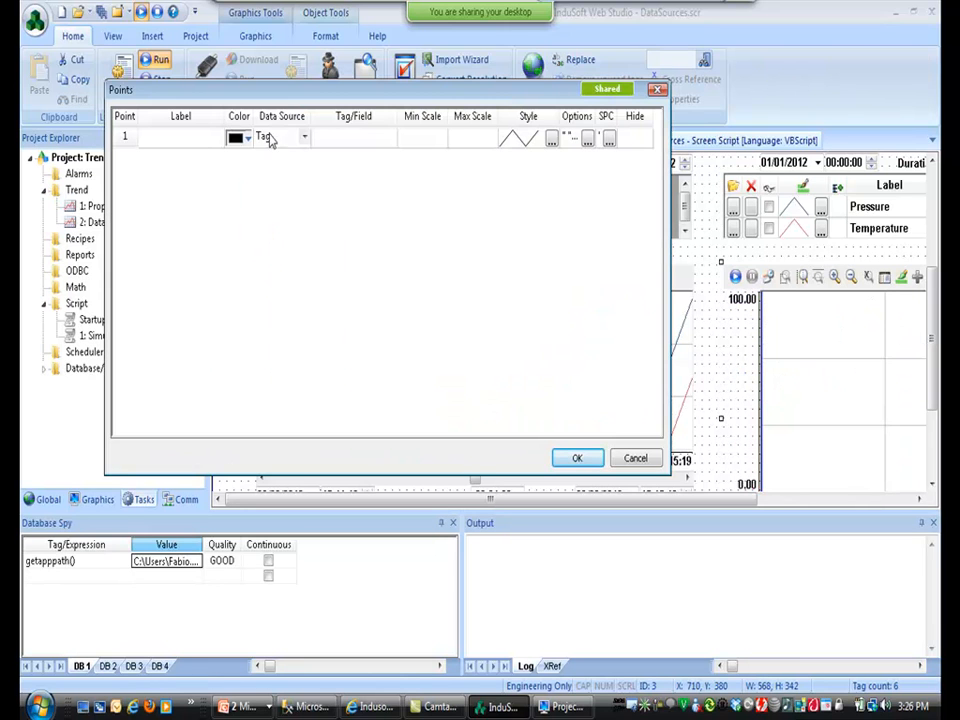
click(190, 144)
text(C)
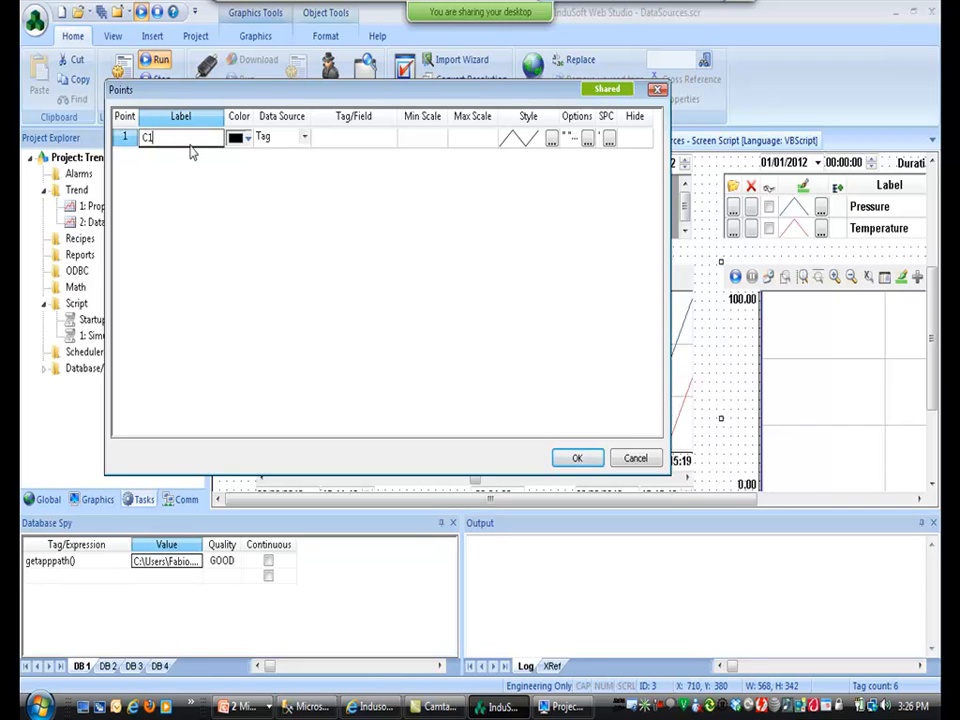
text(1)
key(Return)
click(290, 138)
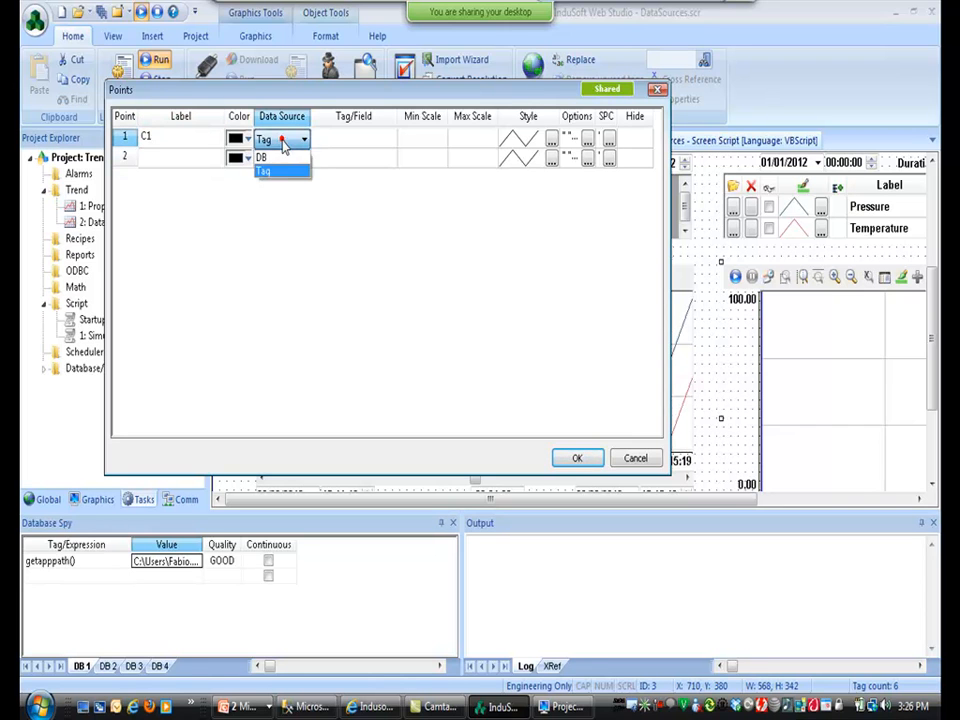
click(274, 157)
click(333, 141)
text(C1)
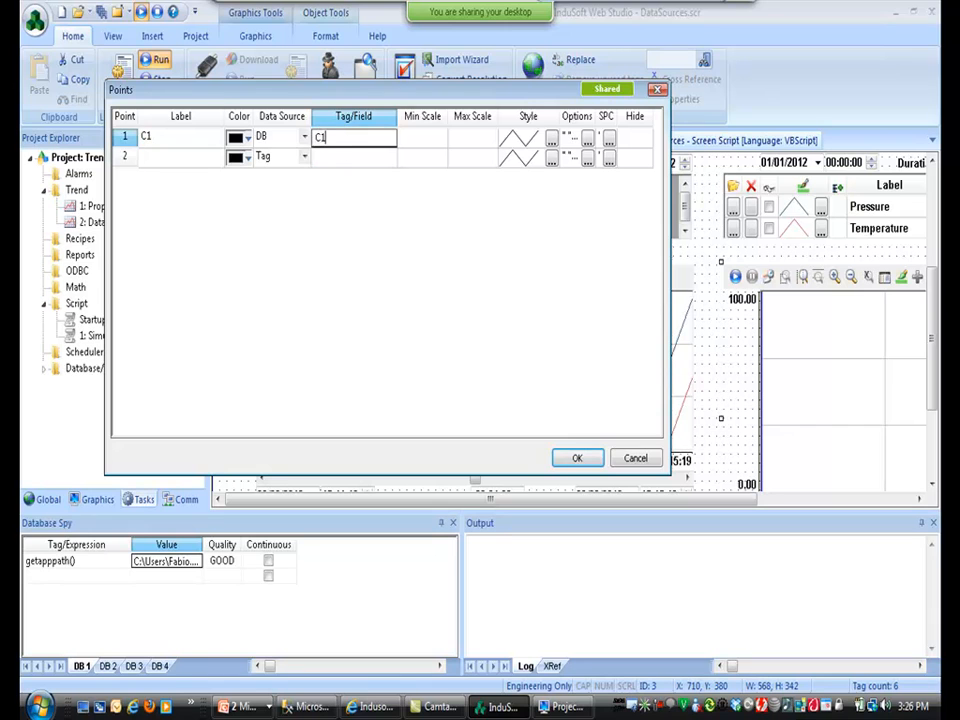
key(Return)
Add trend pen C2 reading field C2 from the DB source, declining a new C2 tag.
click(197, 161)
text(C2)
key(Return)
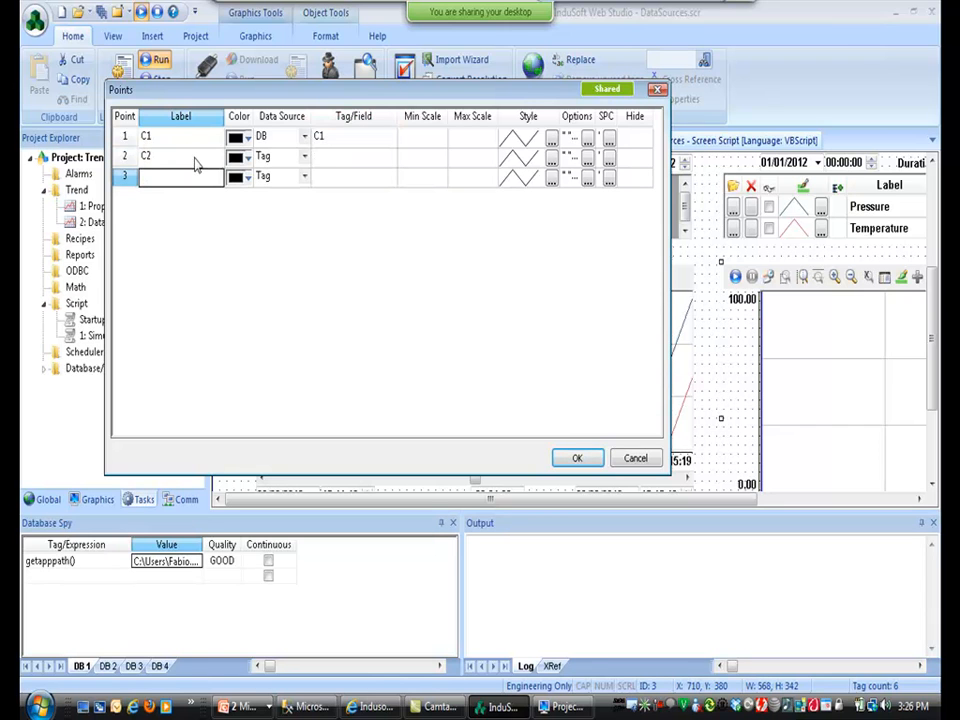
click(320, 160)
text(C)
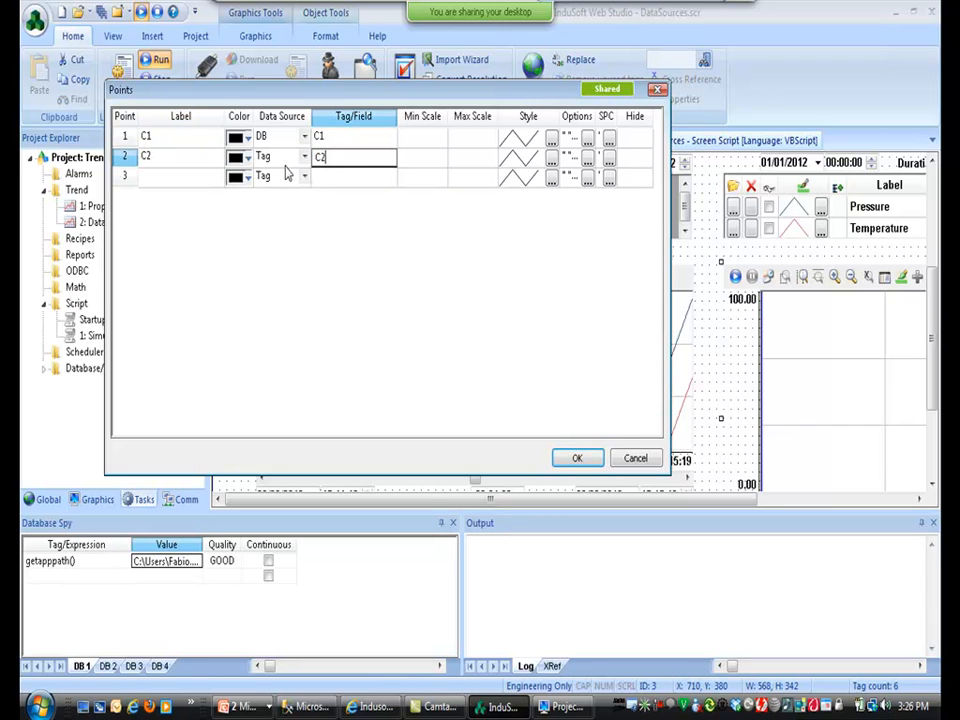
text(2)
key(Return)
click(535, 419)
click(272, 158)
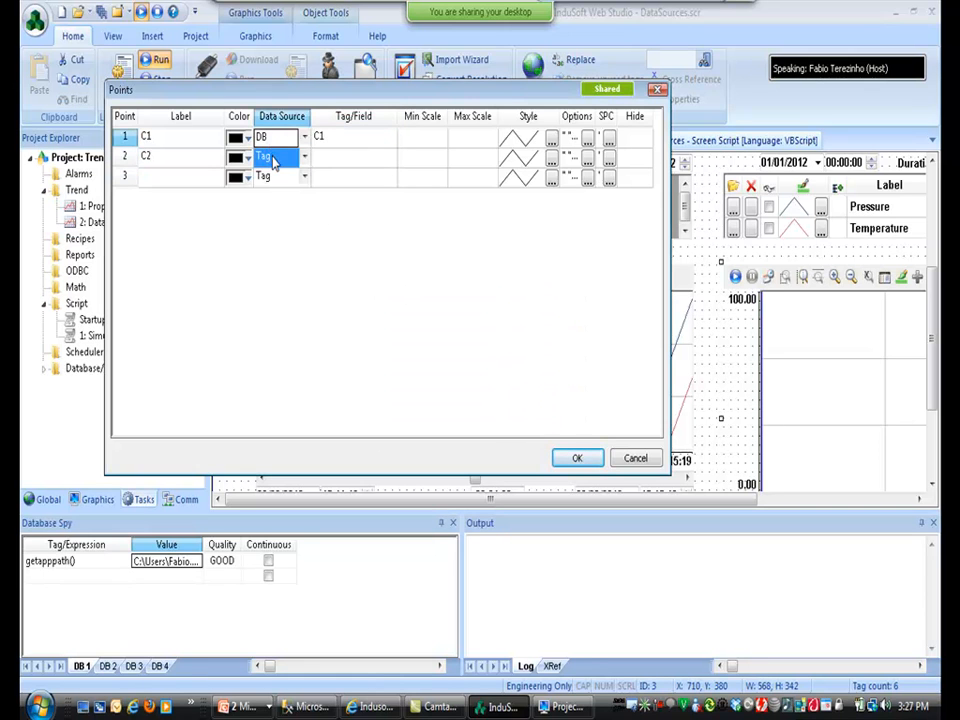
click(272, 158)
click(277, 176)
click(350, 160)
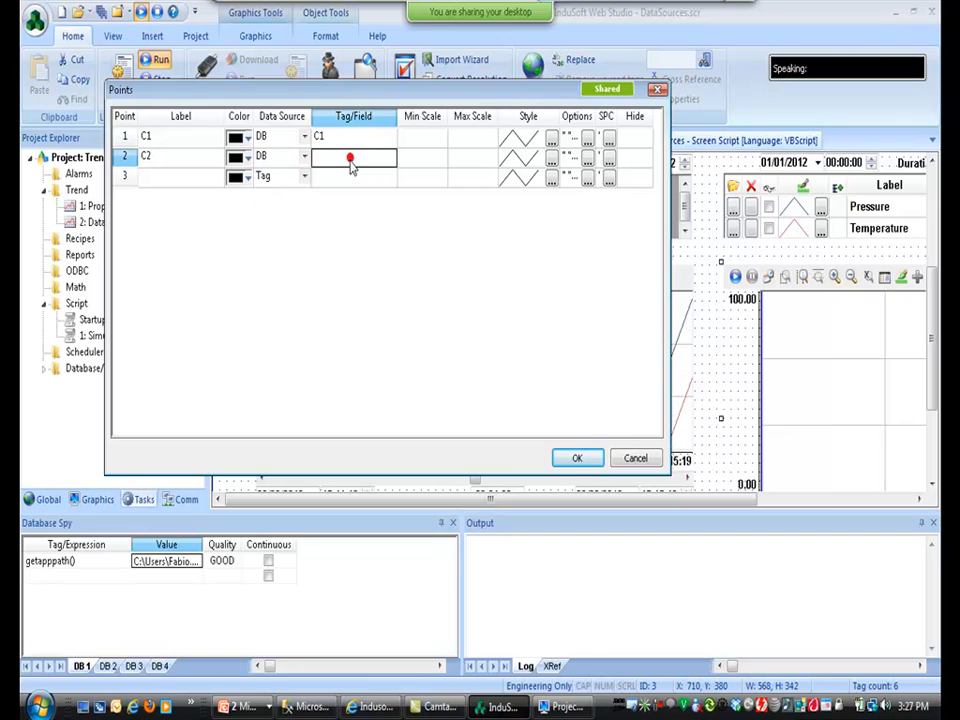
text(C2)
click(356, 179)
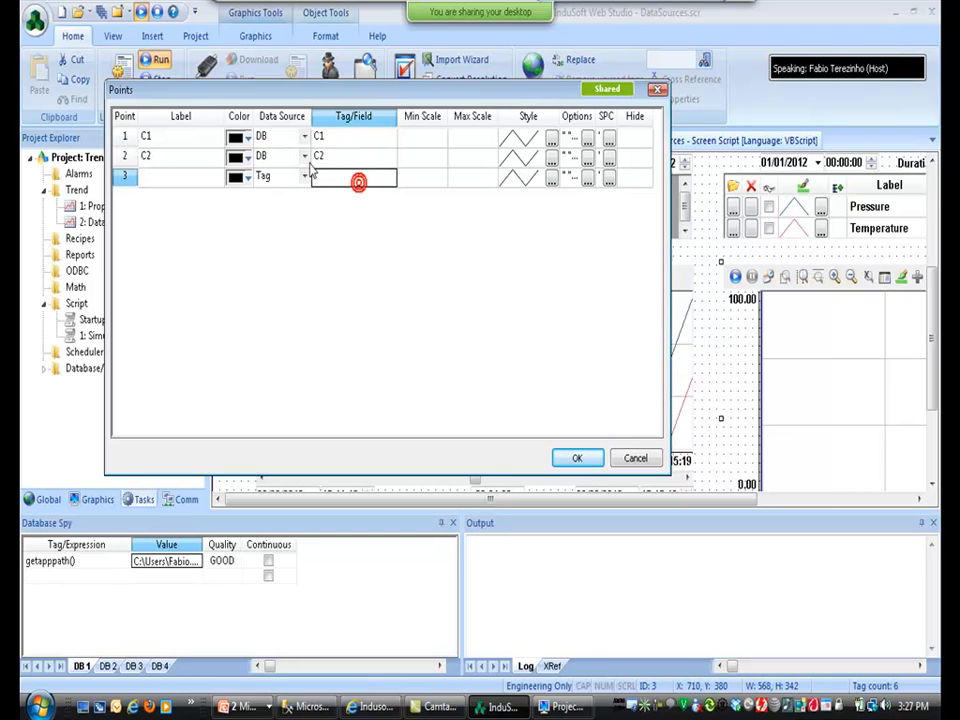
Colour pen C1 dark blue and pen C2 red, and apply the pens.
click(240, 138)
click(272, 196)
click(240, 157)
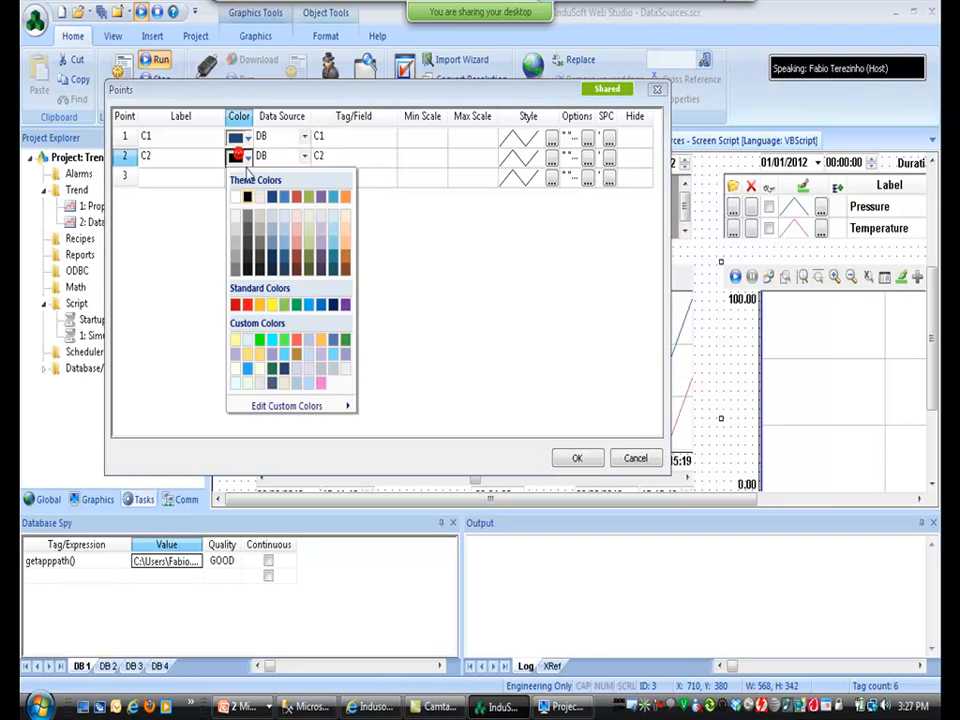
click(296, 196)
click(577, 458)
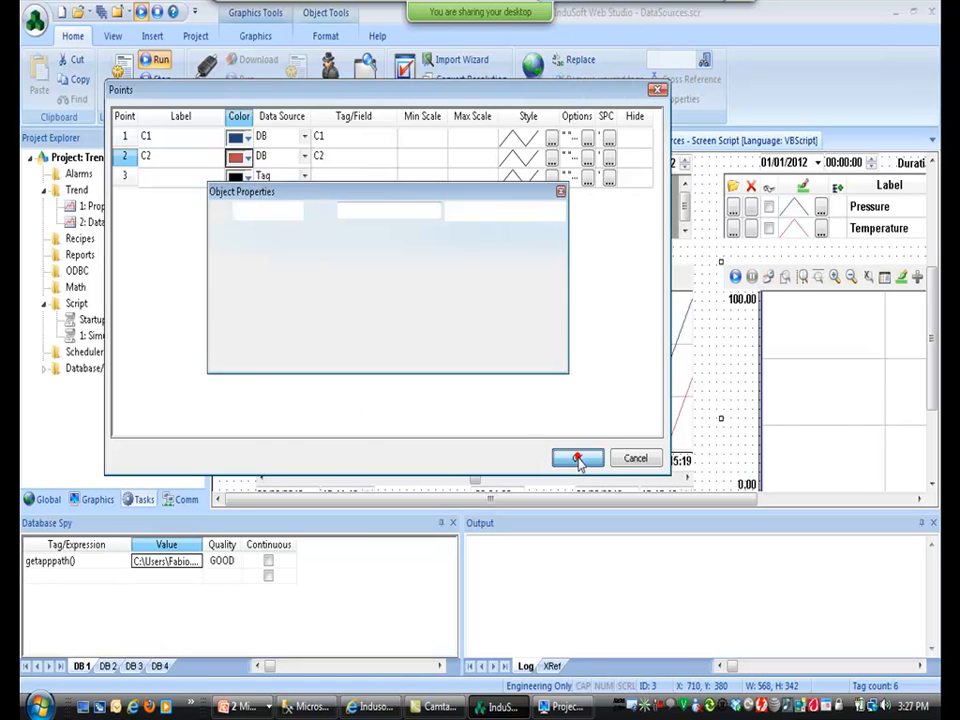
Move time cursors on the TagA/TagB, TagC/TagD, Pressure/Temperature and C1/C2 runtime charts, then return to the slide show.
key(alt+Tab)
key(alt+Tab)
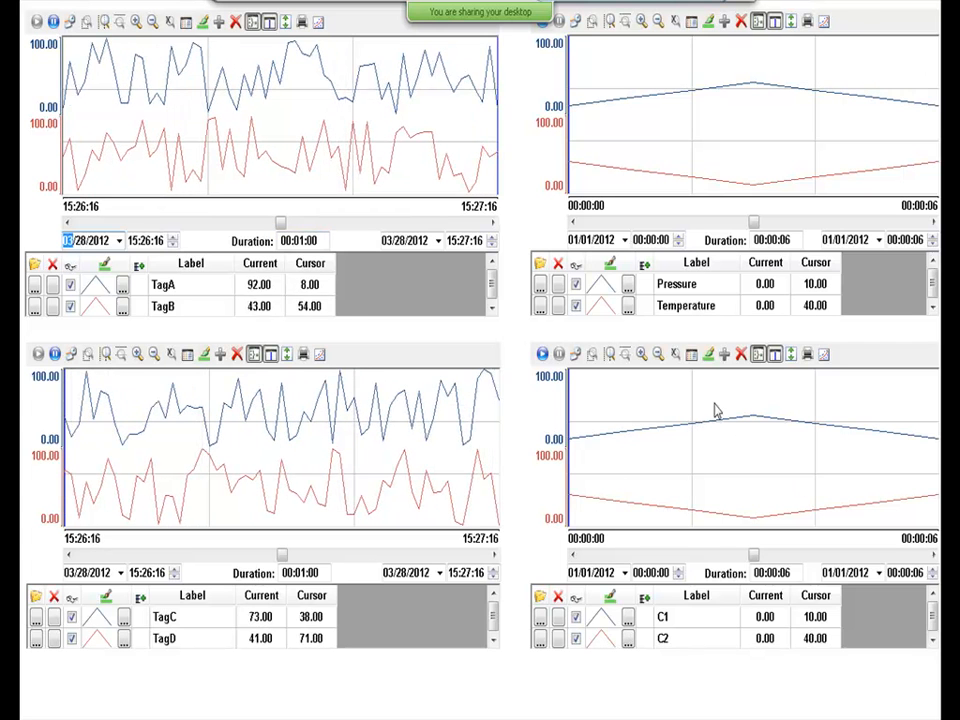
mouse_move(711, 437)
mouse_down()
mouse_move(801, 448)
mouse_move(866, 489)
mouse_up()
click(325, 120)
drag(325, 120, 417, 143)
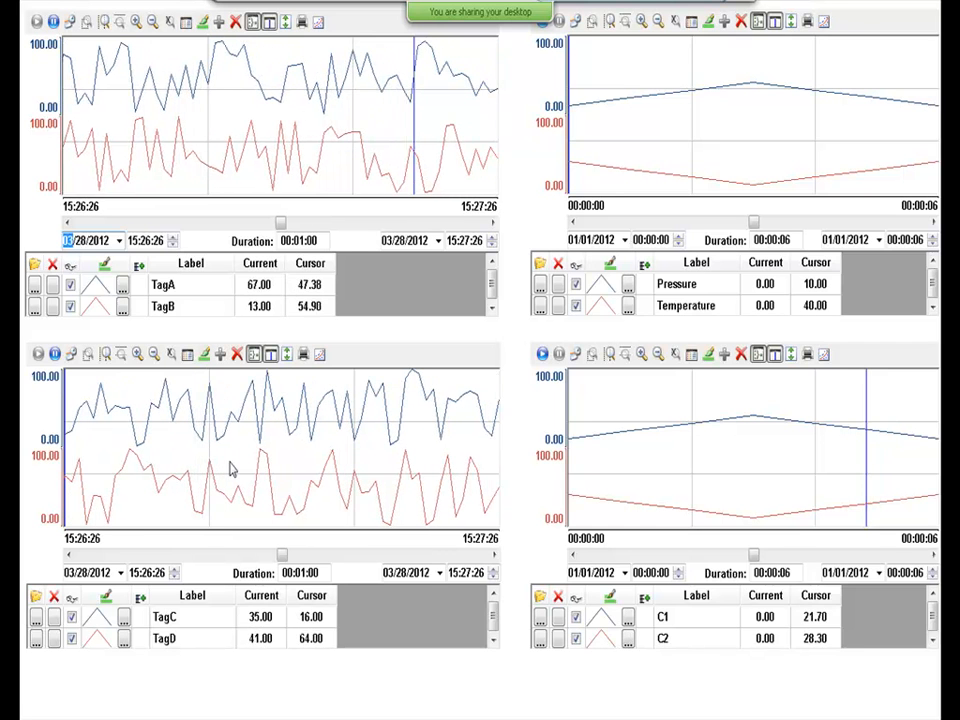
drag(245, 453, 370, 487)
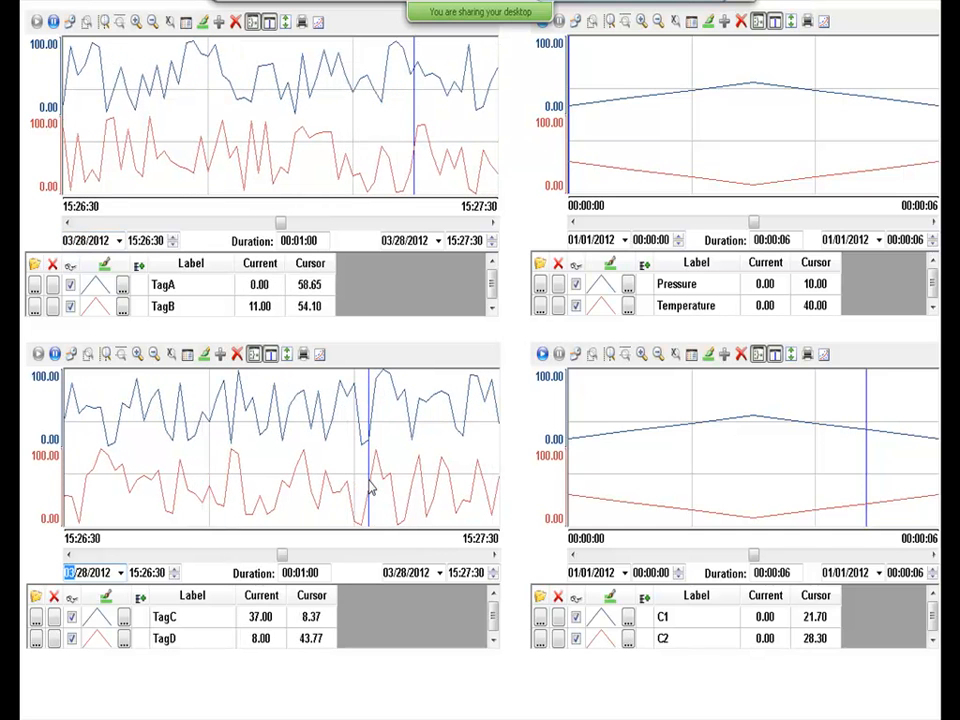
click(707, 123)
click(810, 135)
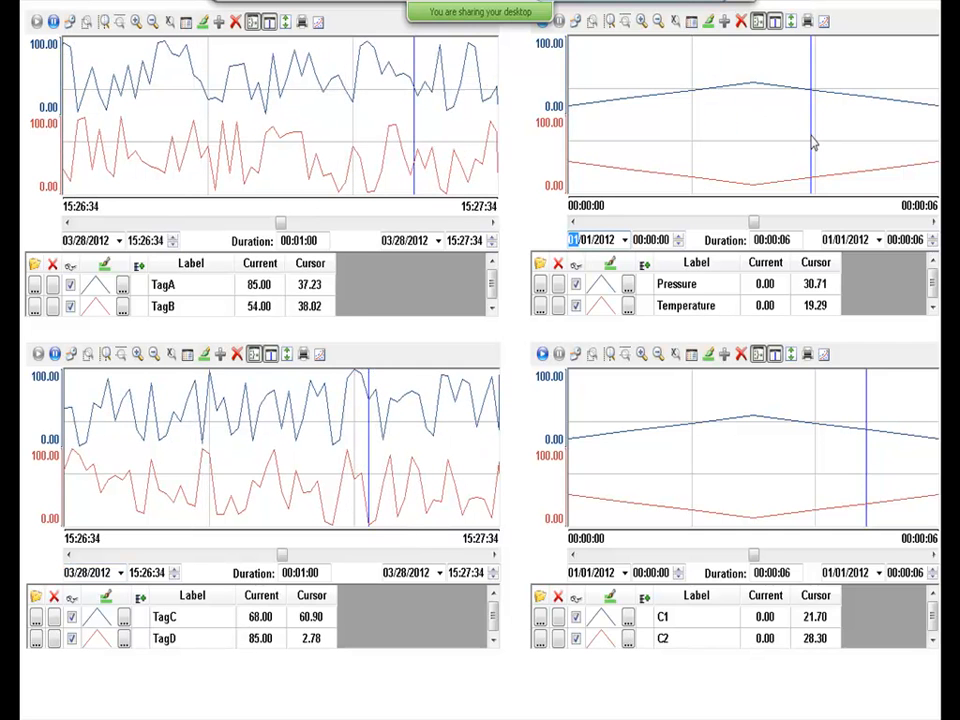
click(708, 435)
click(753, 448)
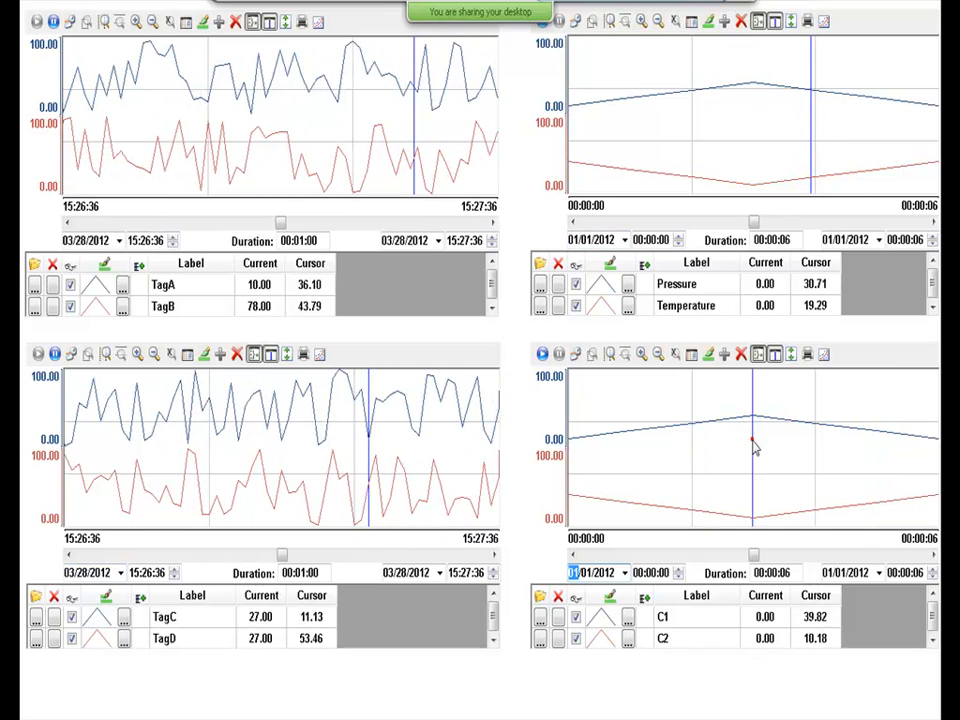
click(755, 449)
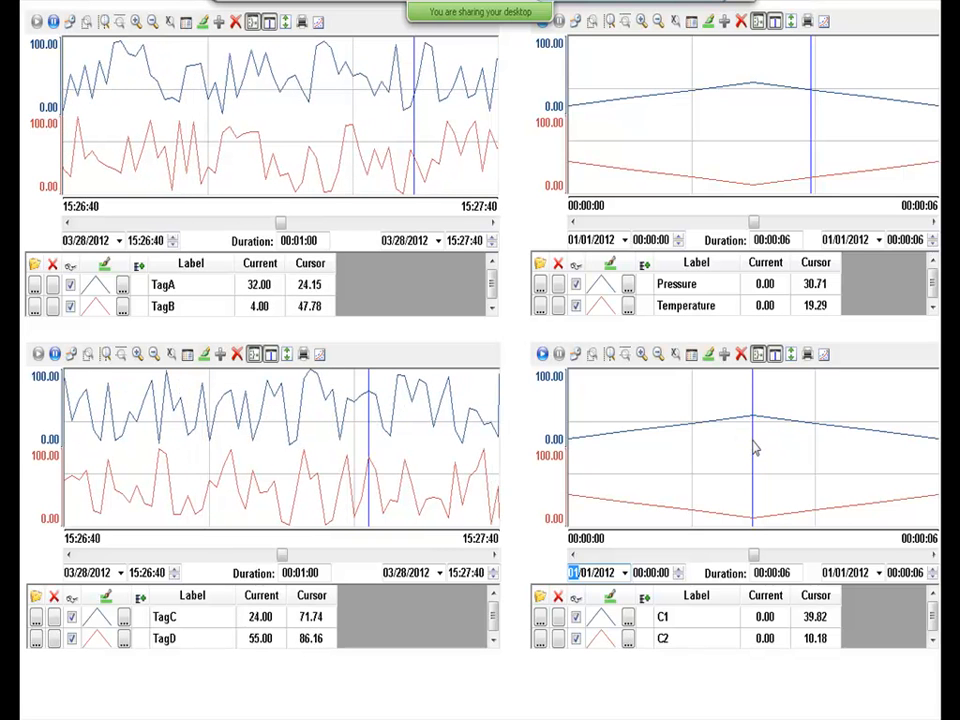
key(alt+Tab)
key(alt+Tab)
key(alt+Tab)
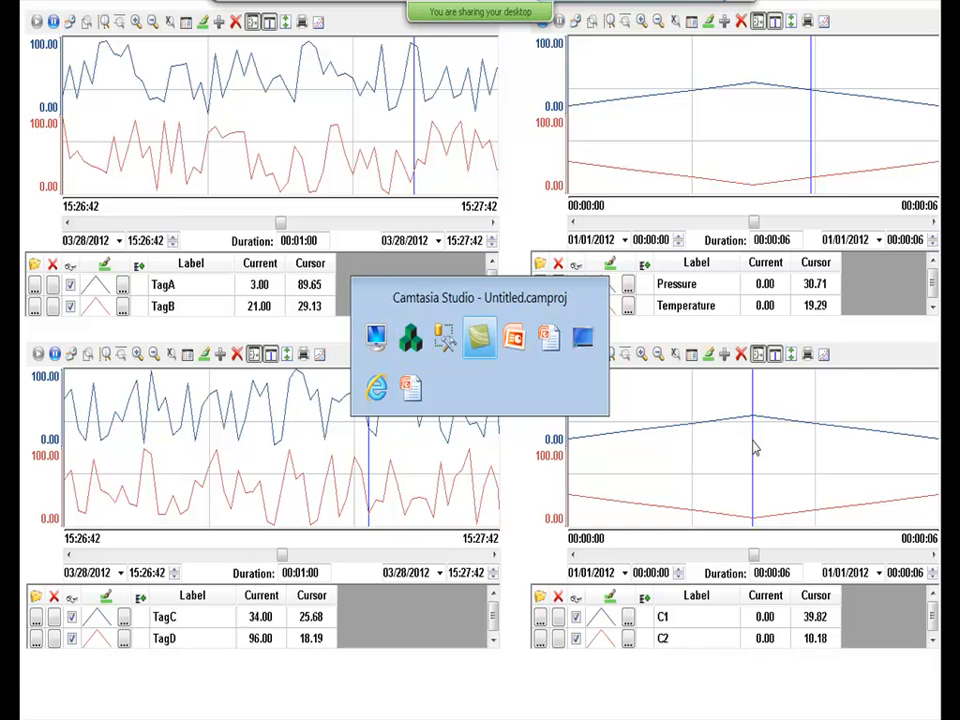
key(alt+Tab)
key(alt+Tab)
key(alt+Tab)
key(alt+Tab)
key(alt+Tab)
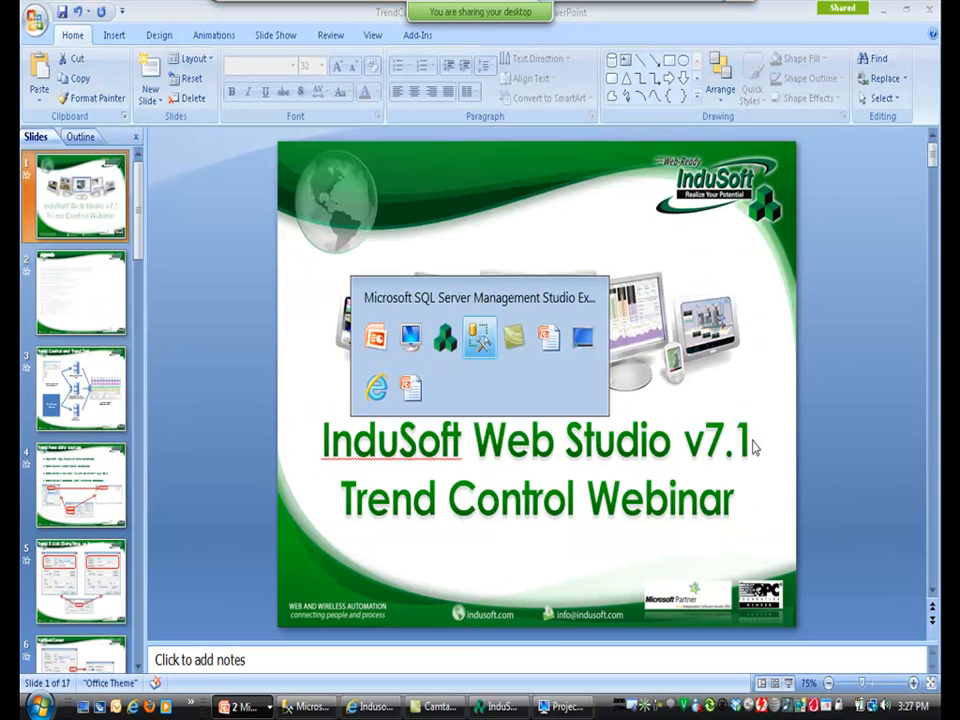
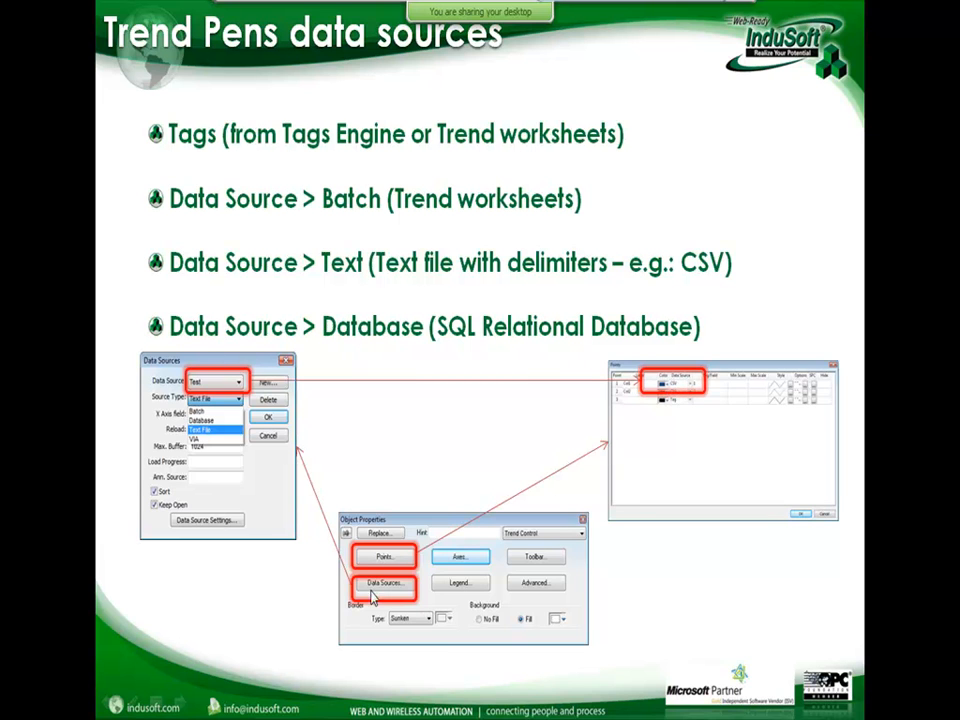
Advance to the Trend X Axis (Date/Time vs Numeric) slide and return to InduSoft Web Studio.
click(668, 588)
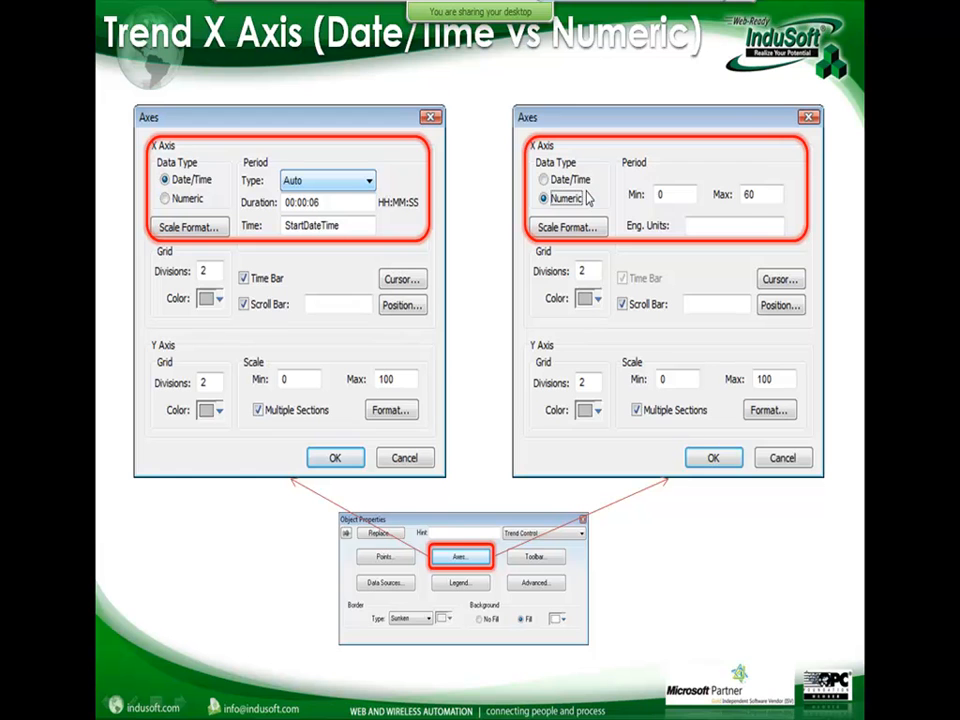
key(alt+Tab)
key(alt+Tab)
key(alt+Tab)
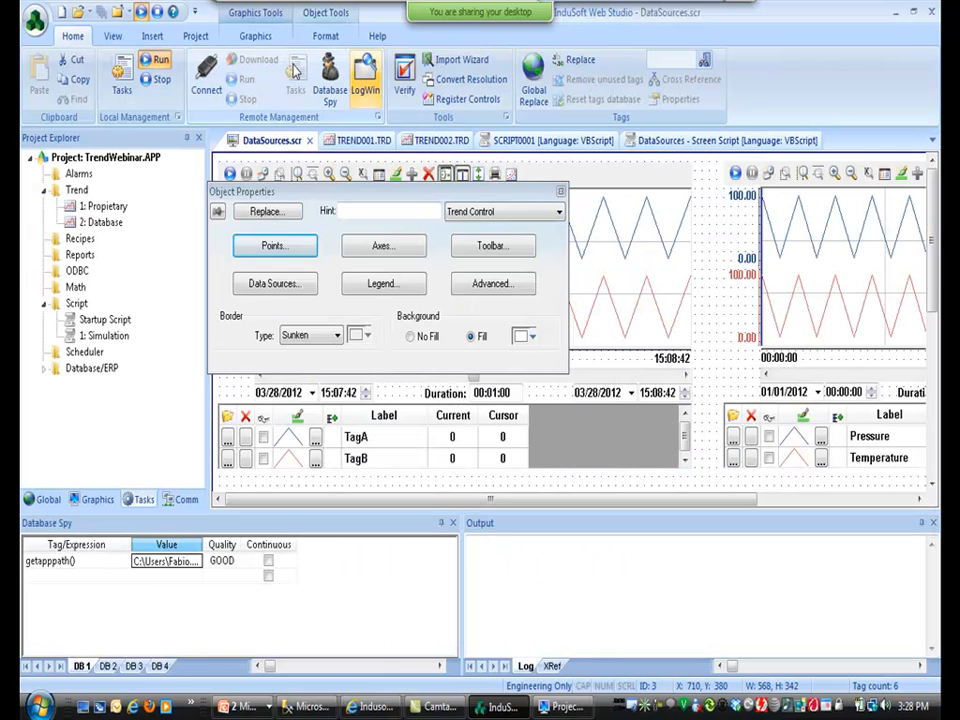
Stop the running project and save the screen as XAxis.scr.
click(157, 13)
click(97, 498)
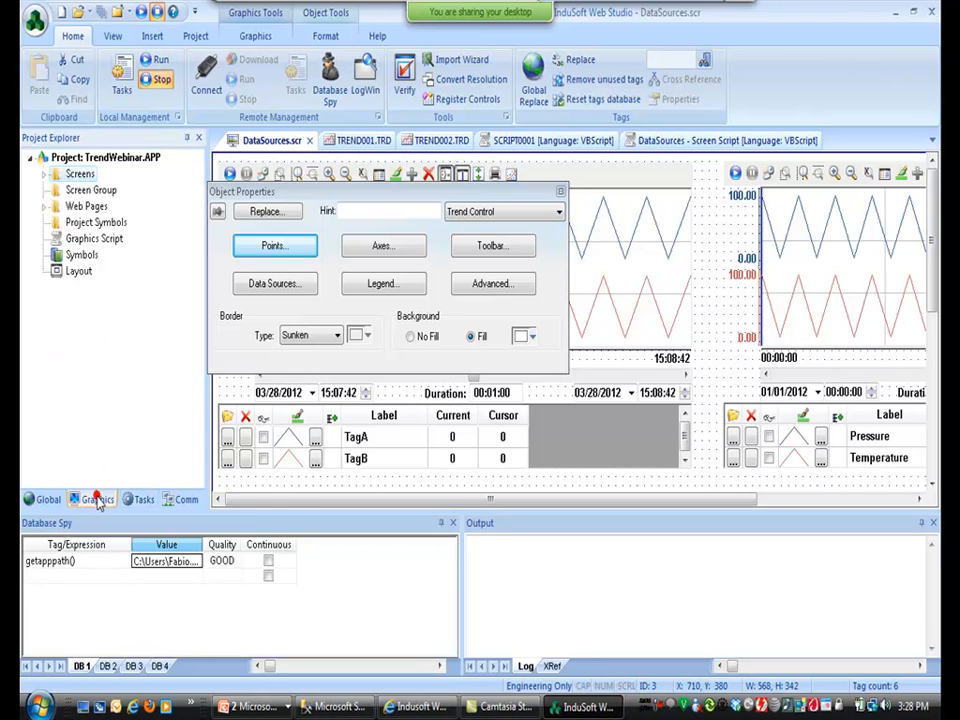
click(33, 21)
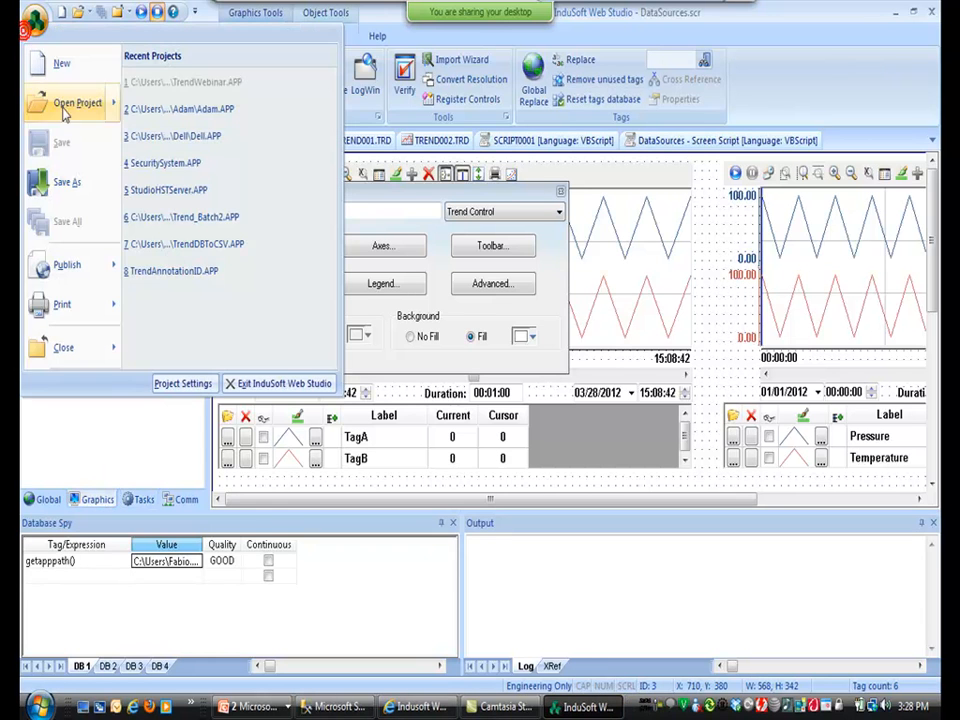
click(67, 182)
key(Home)
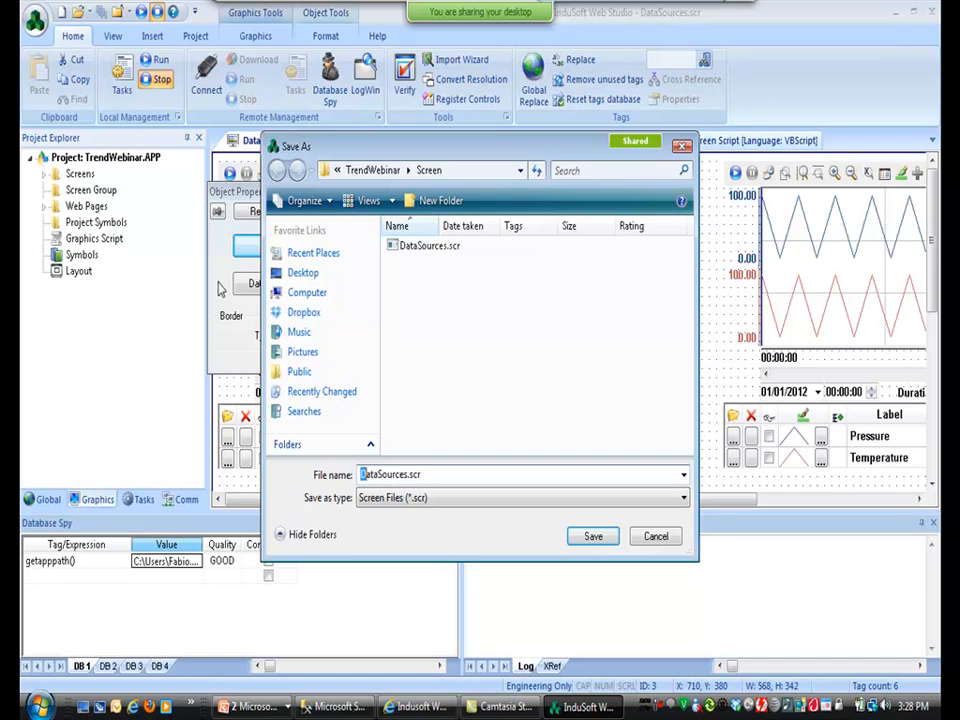
key(shift+Right)
key(shift+Right)
key(shift+Right)
key(shift+Right)
key(shift+Right)
key(shift+Right)
key(shift+Right)
key(shift+Right)
key(shift+Right)
text(XA)
key(Return)
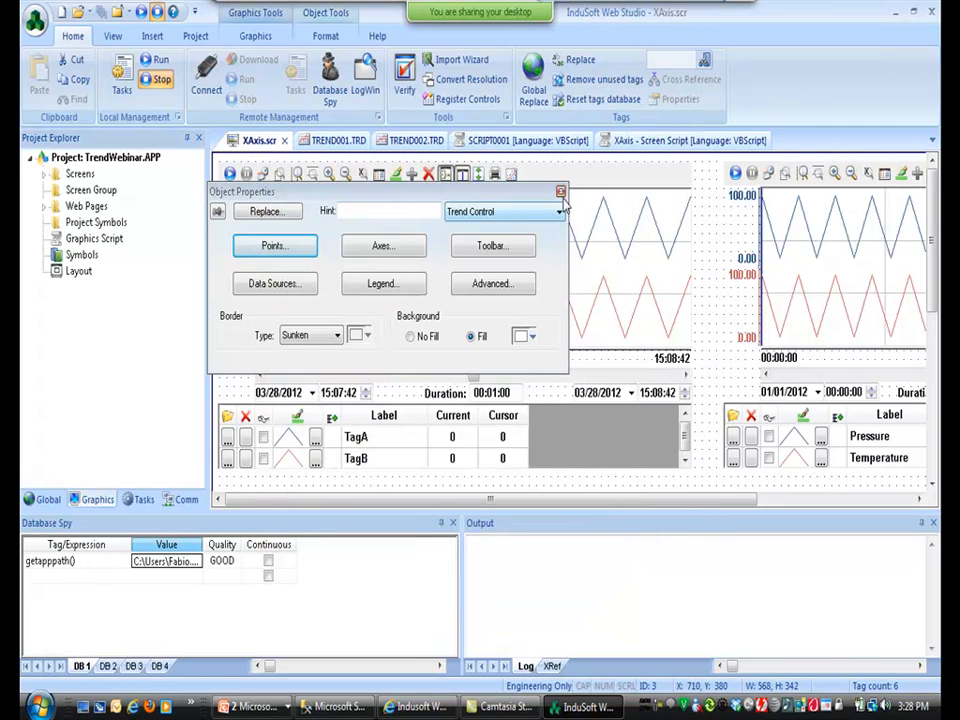
Delete the left trend and move the remaining Pressure/Temperature trend to the canvas top.
scroll(850, 368, down, 4)
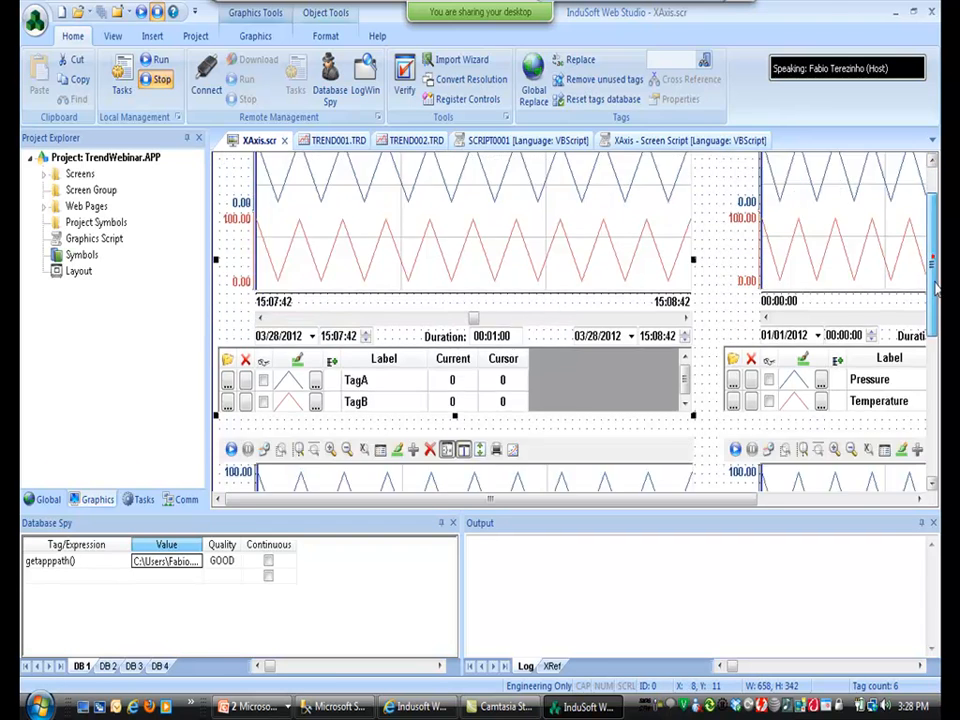
click(623, 430)
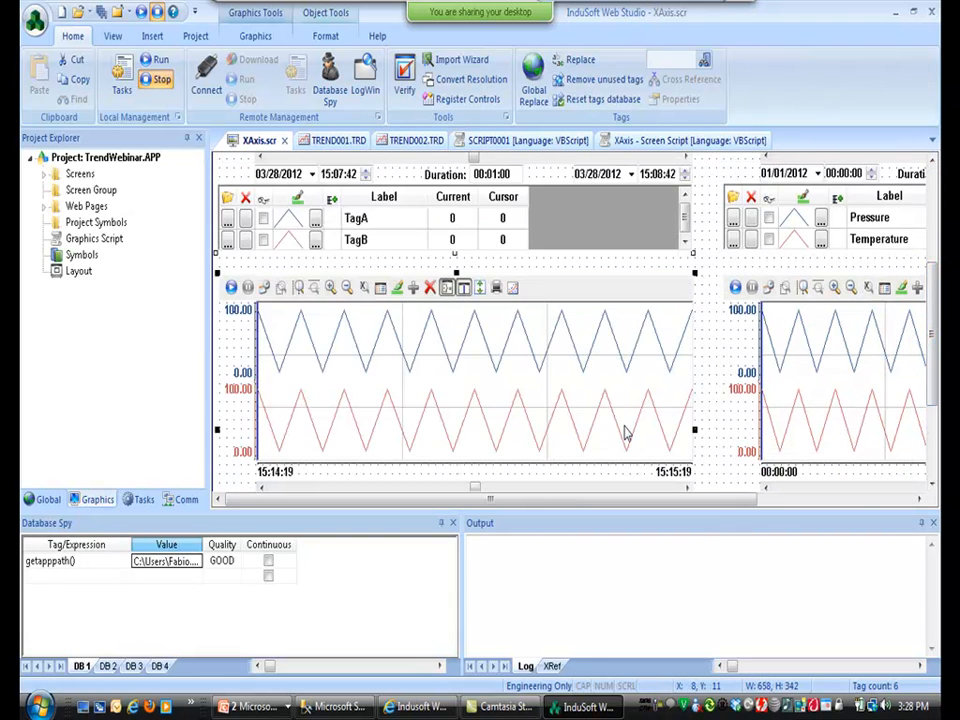
key(Delete)
scroll(625, 430, down, 2)
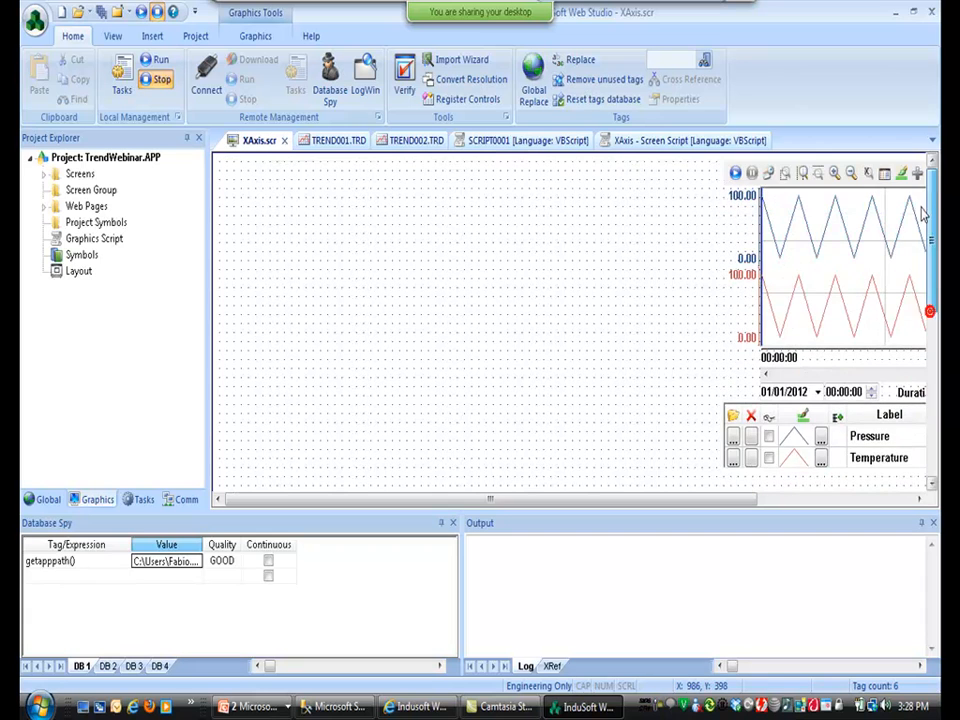
click(828, 278)
click(930, 264)
click(849, 303)
drag(836, 300, 349, 394)
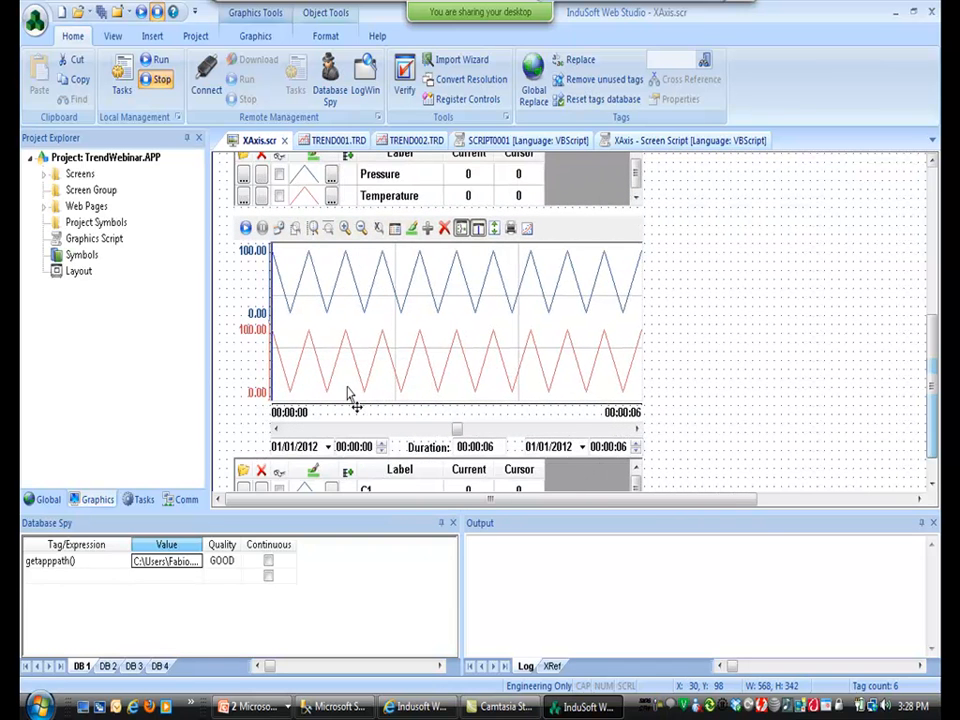
click(762, 325)
drag(931, 346, 921, 207)
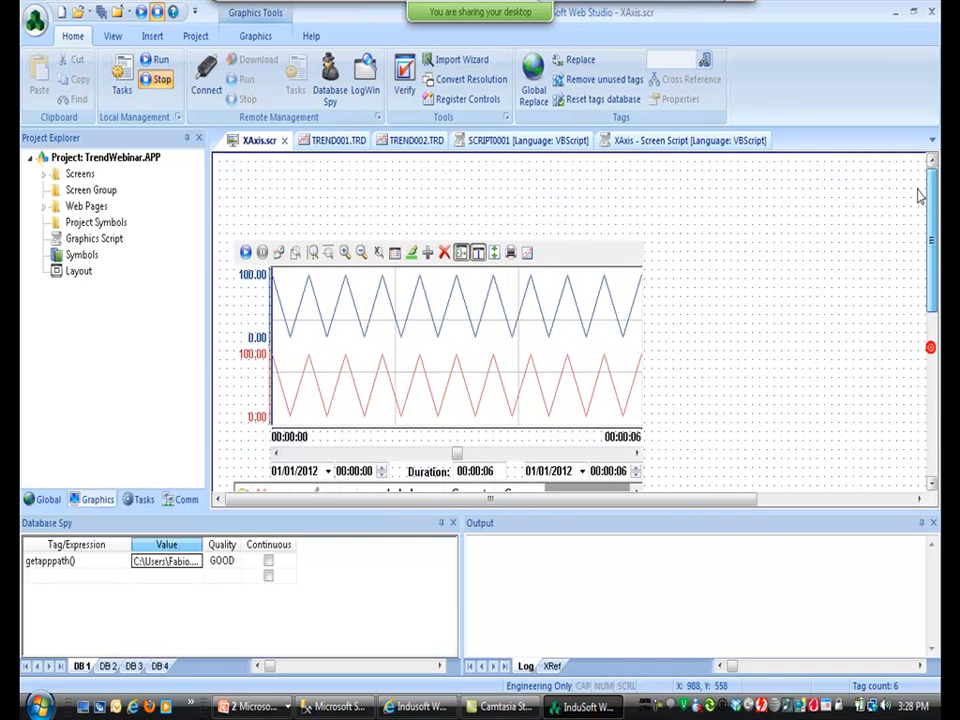
click(546, 307)
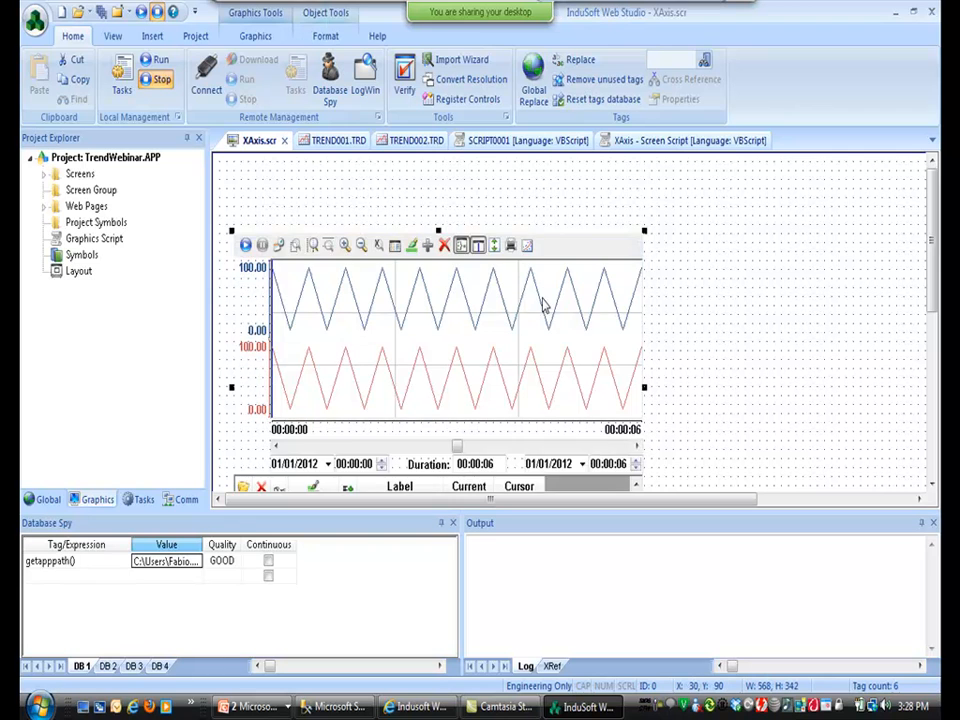
drag(531, 276, 533, 250)
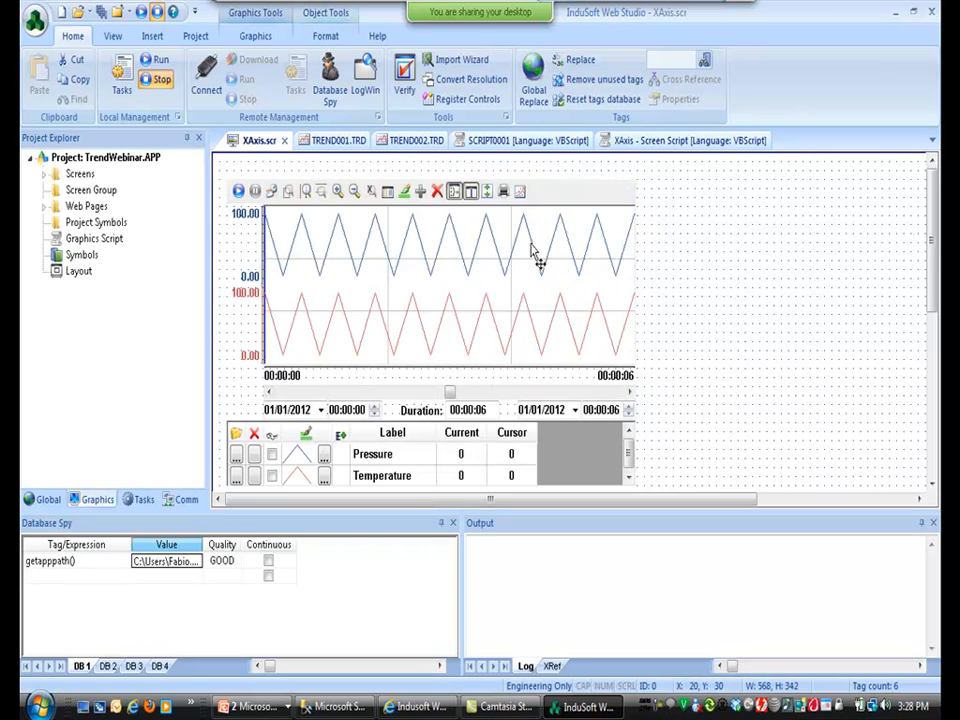
Make the top trend's X axis numeric with a maximum of 60.
double_click(533, 250)
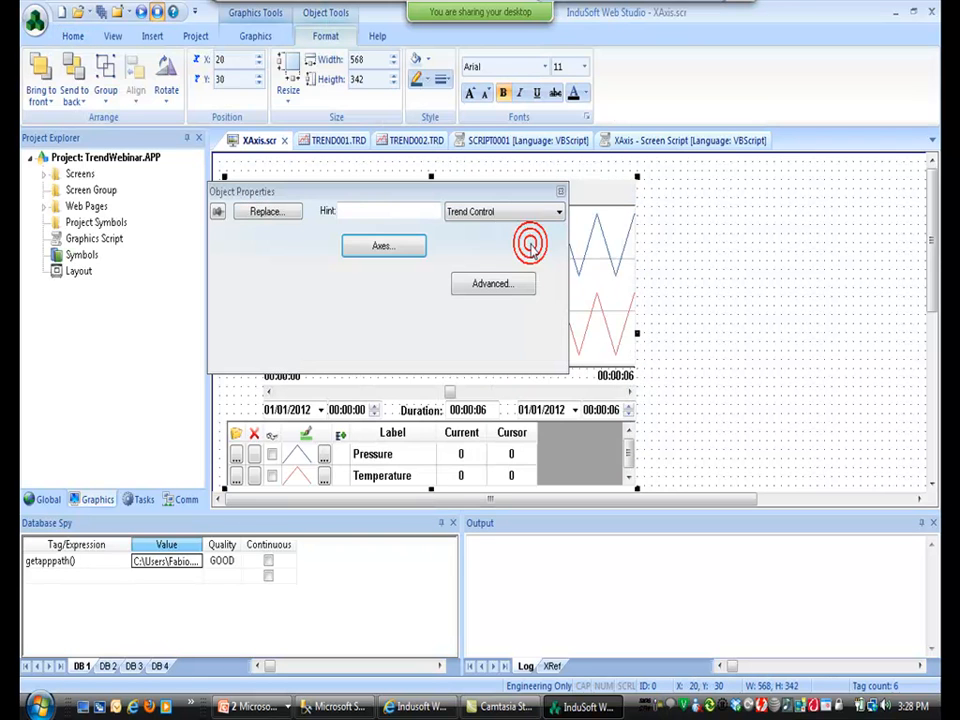
click(371, 250)
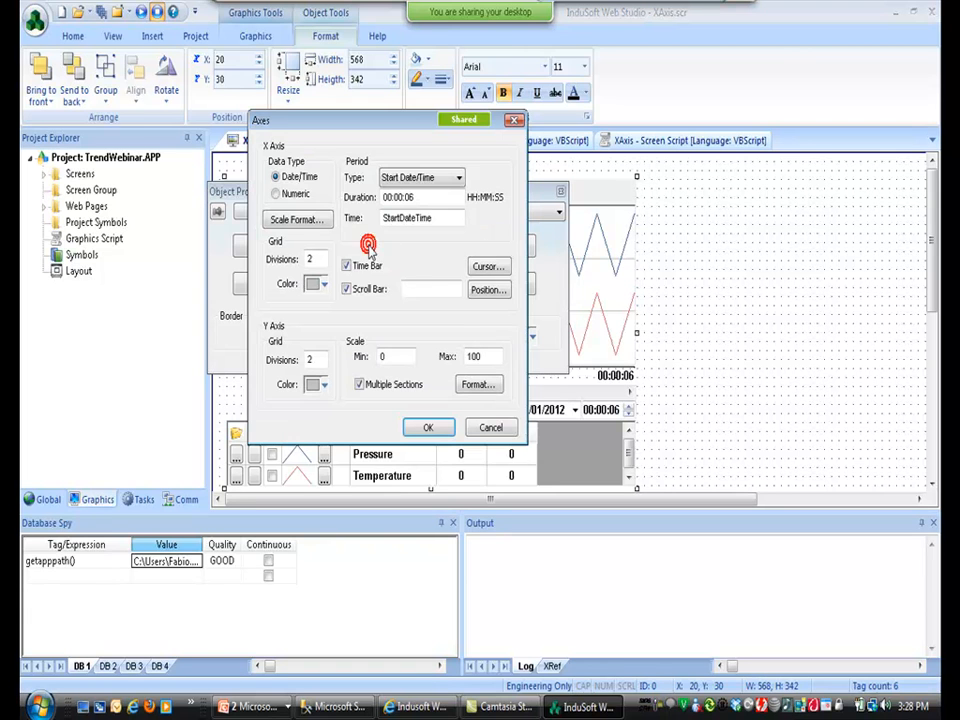
click(276, 194)
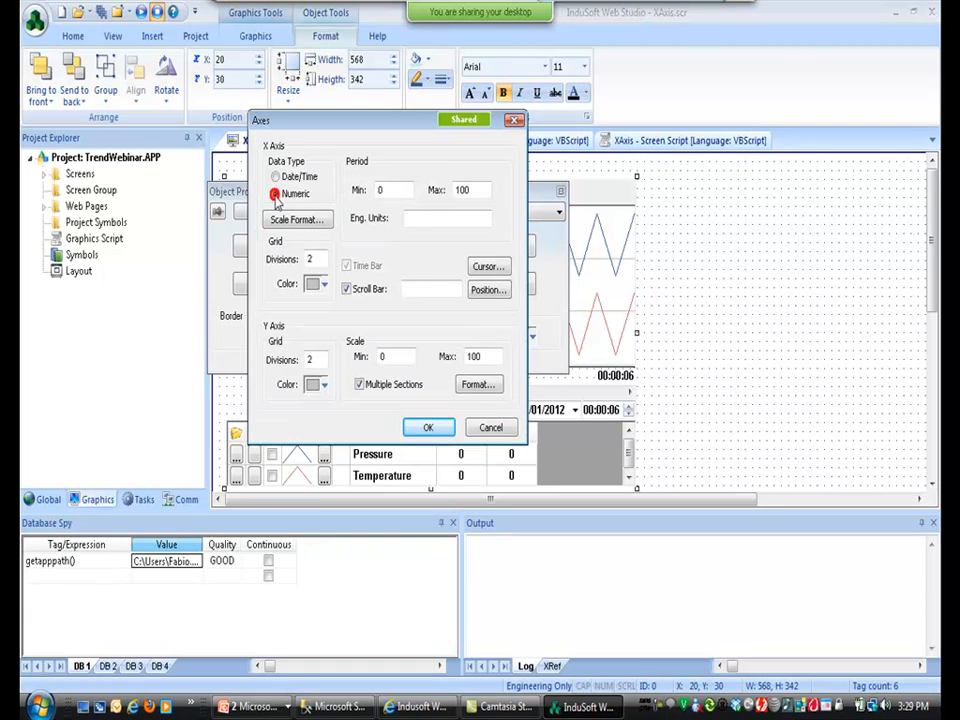
double_click(463, 189)
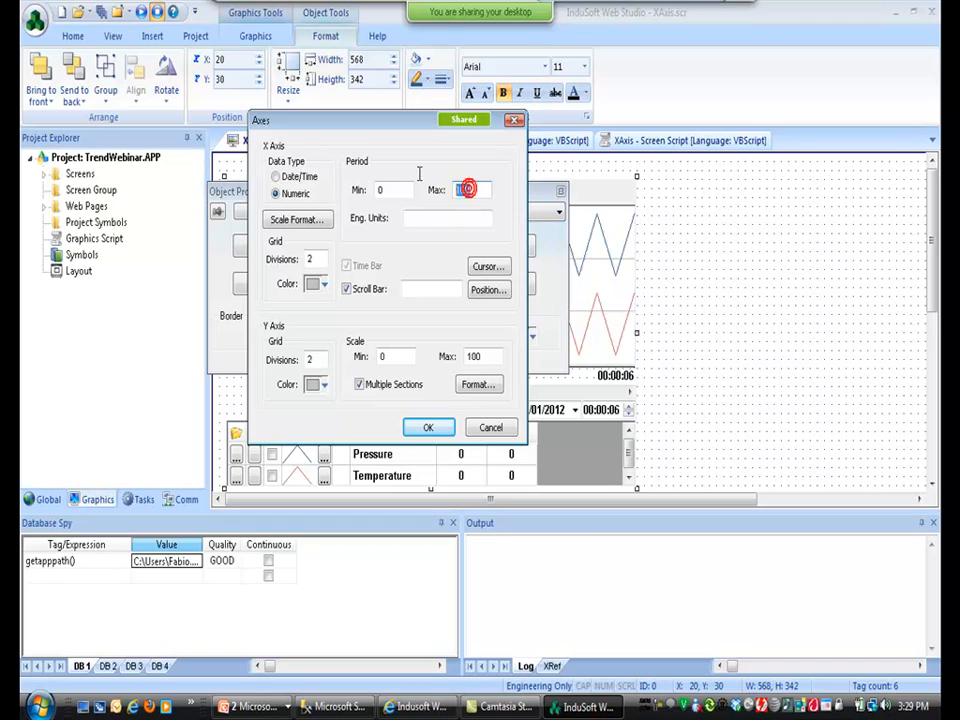
text(60)
click(428, 427)
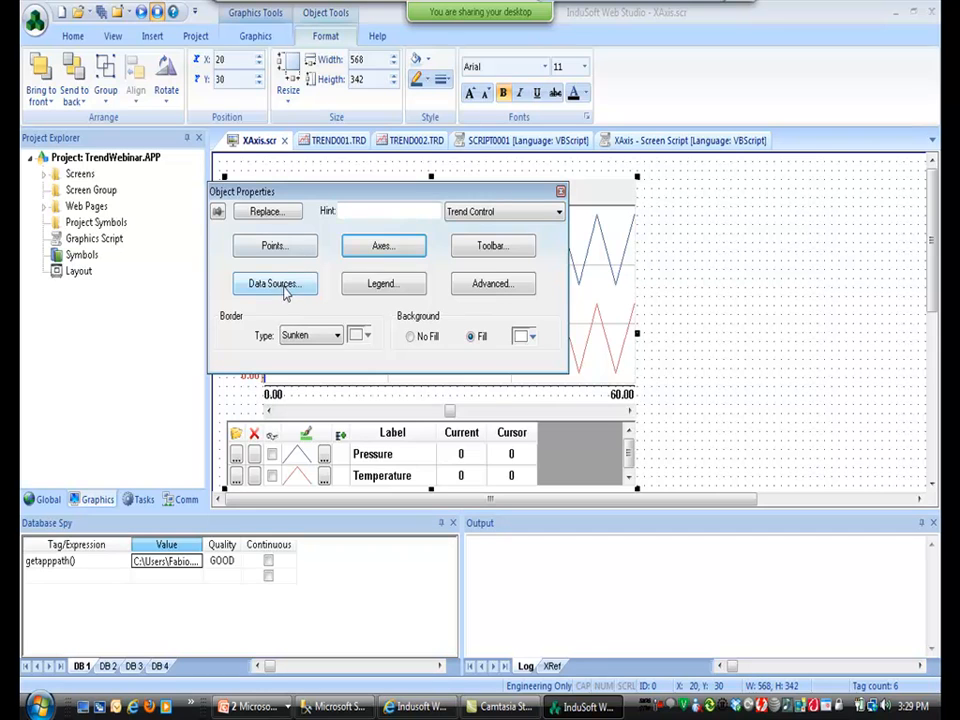
Set the top trend's data source X Axis field to 3.
click(285, 287)
double_click(353, 235)
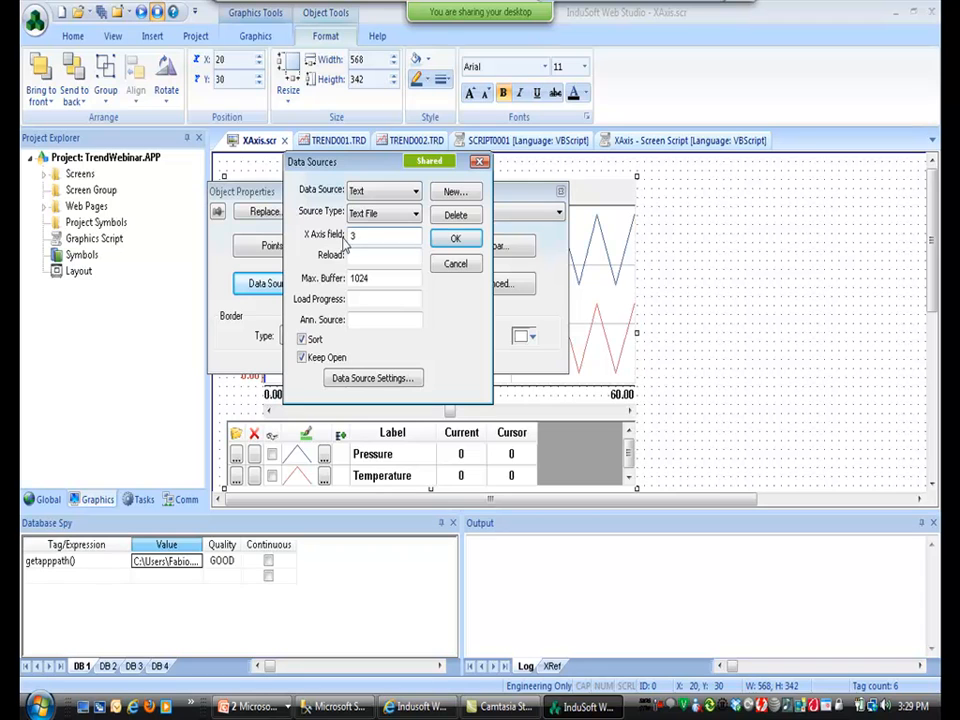
text(3)
click(452, 240)
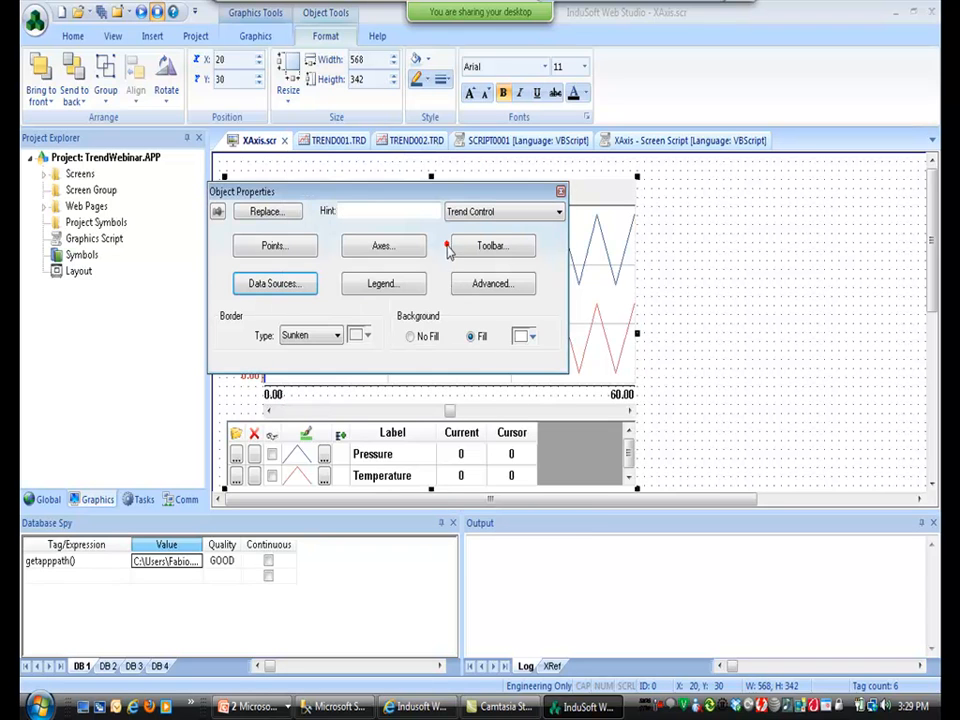
click(455, 453)
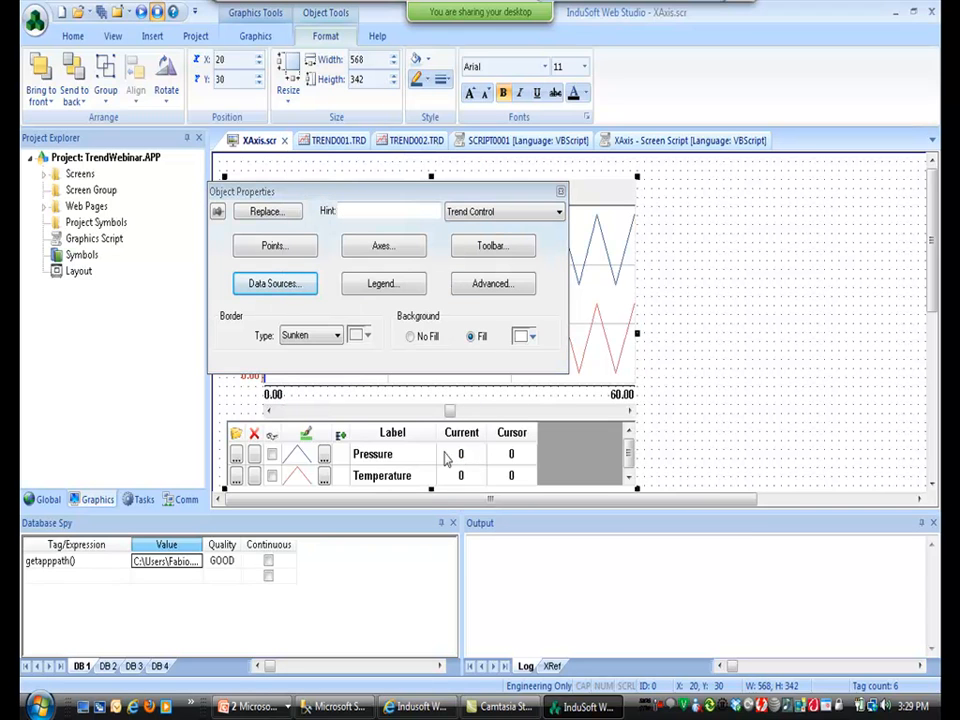
drag(935, 298, 939, 387)
Make the second trend's X axis numeric, ranging 0 to 60.
double_click(581, 421)
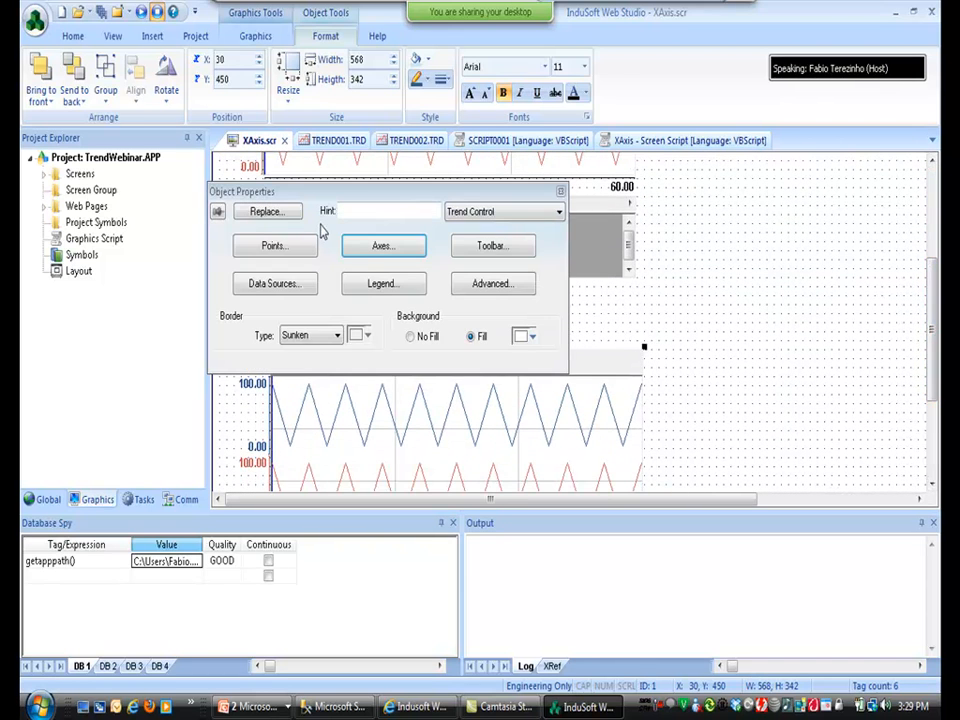
click(357, 252)
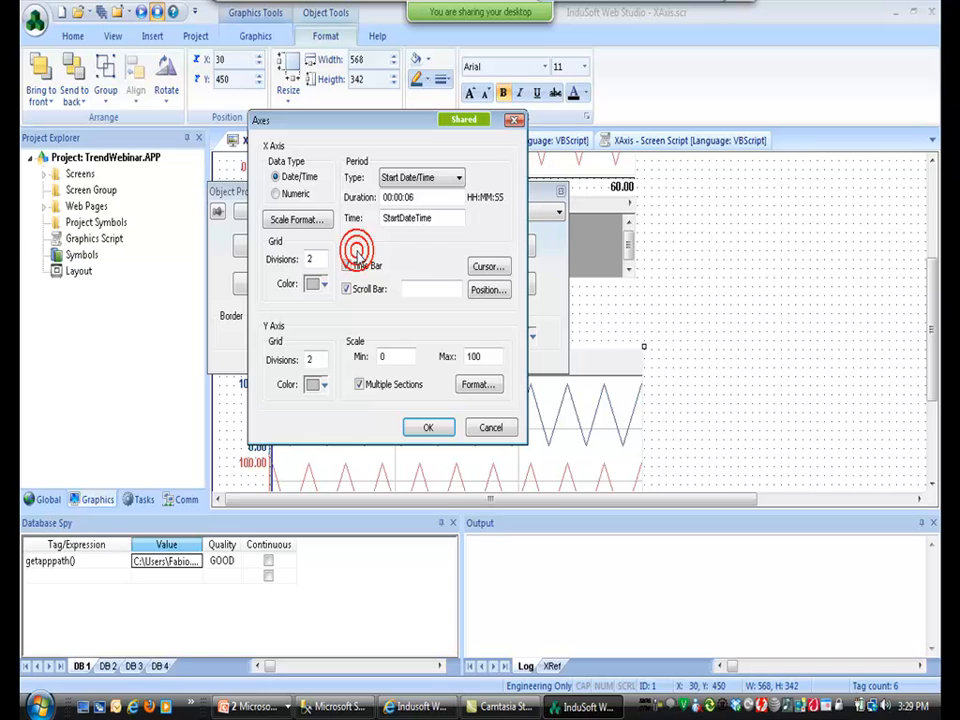
click(287, 195)
double_click(476, 188)
text(60)
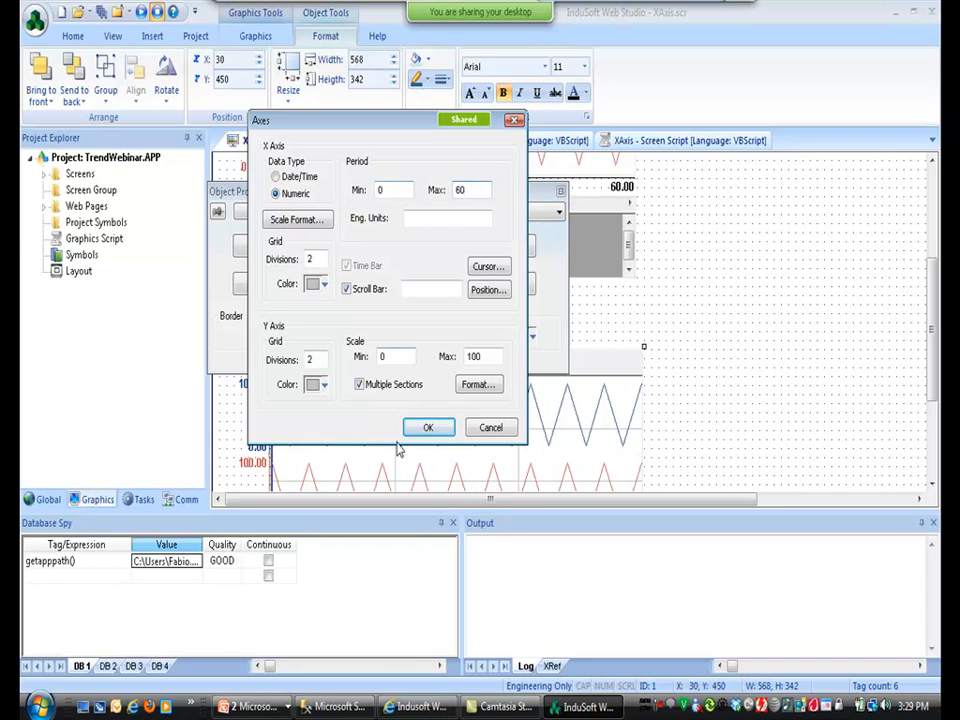
click(428, 427)
Change the second trend's X Axis field from TS to C3.
click(275, 284)
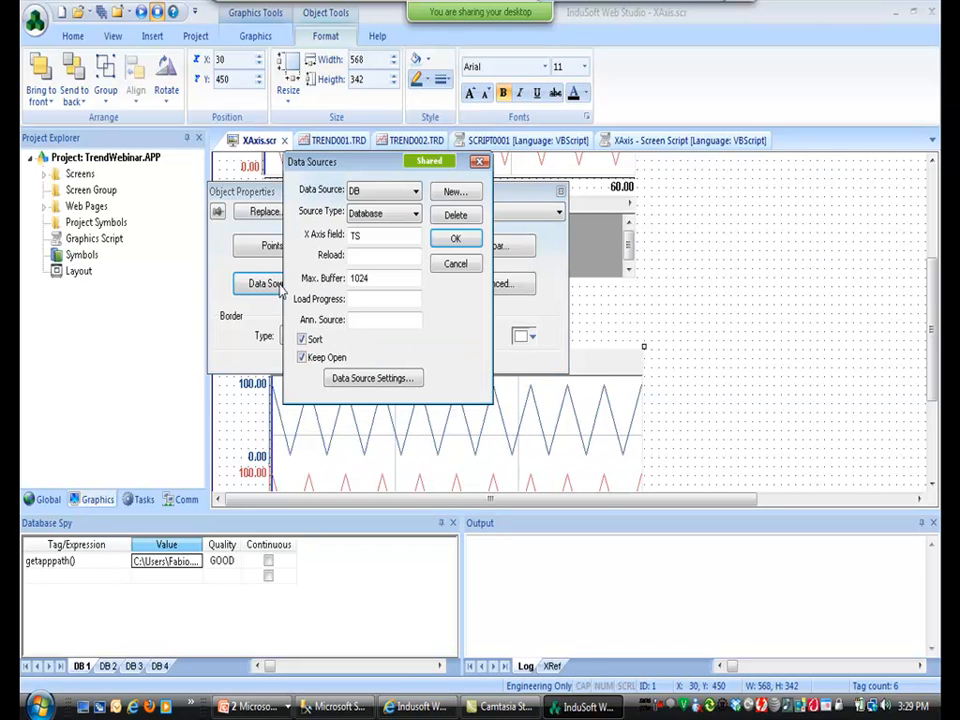
double_click(357, 234)
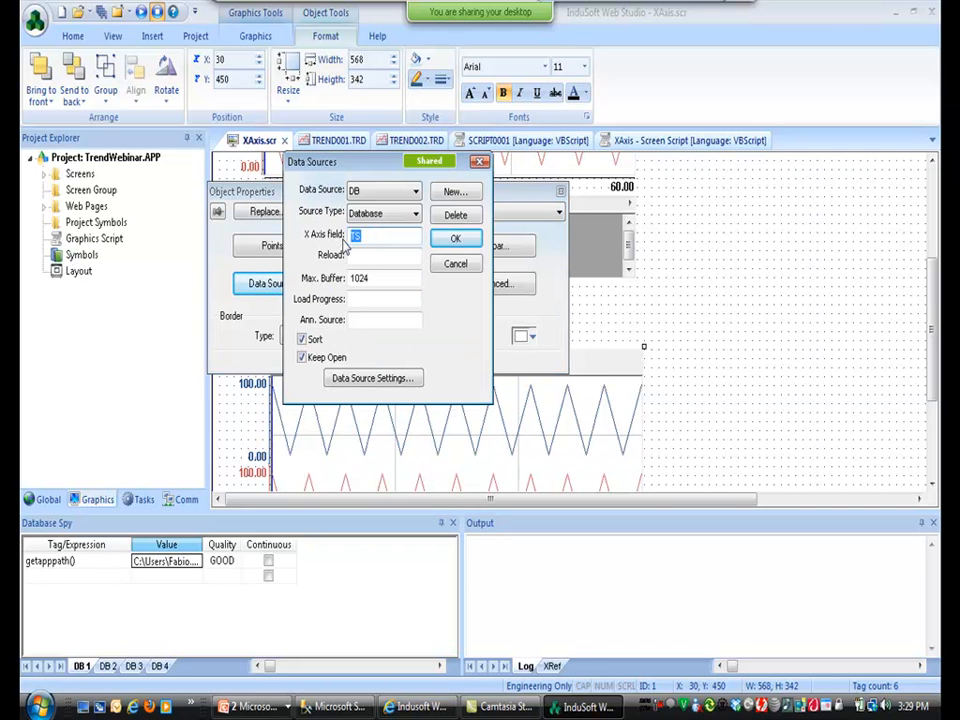
text(C3)
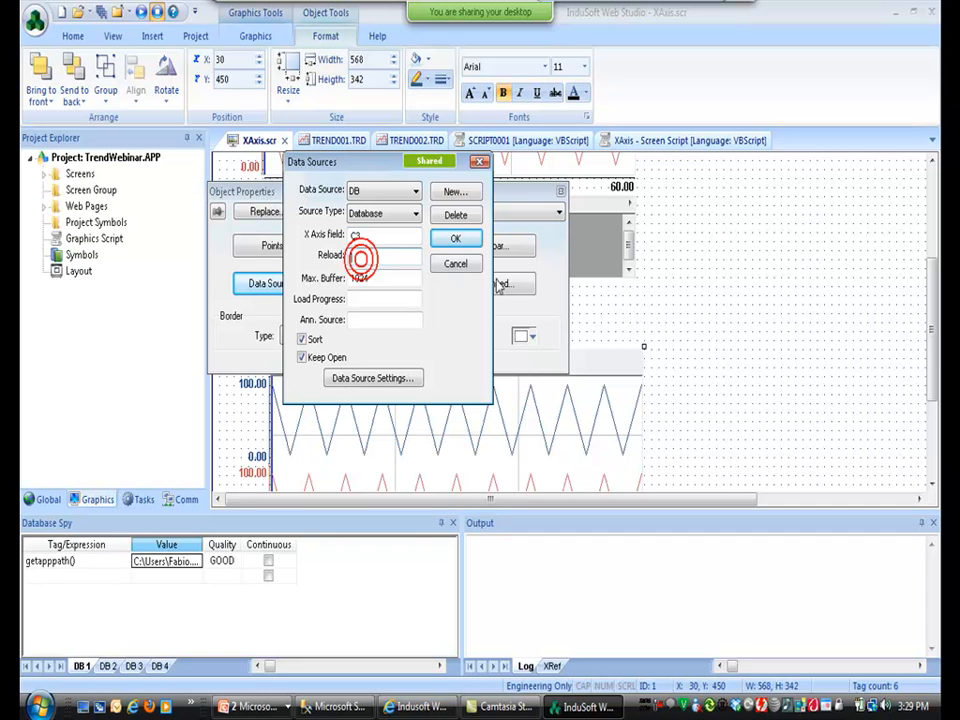
click(453, 239)
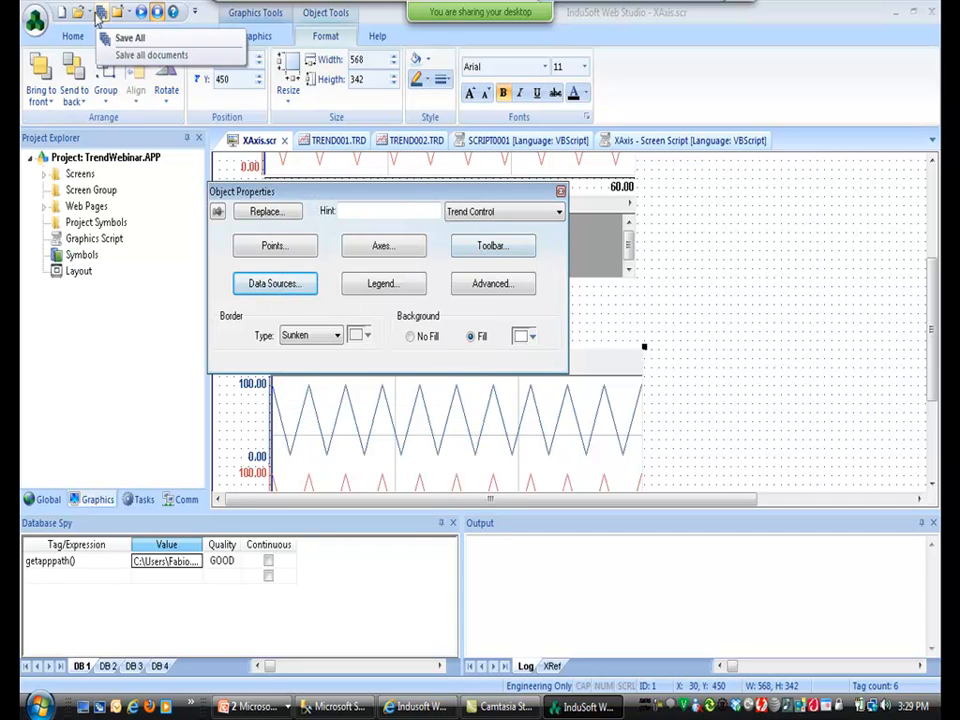
Run the project and move the cursors across the top and bottom numeric-axis trends.
click(142, 14)
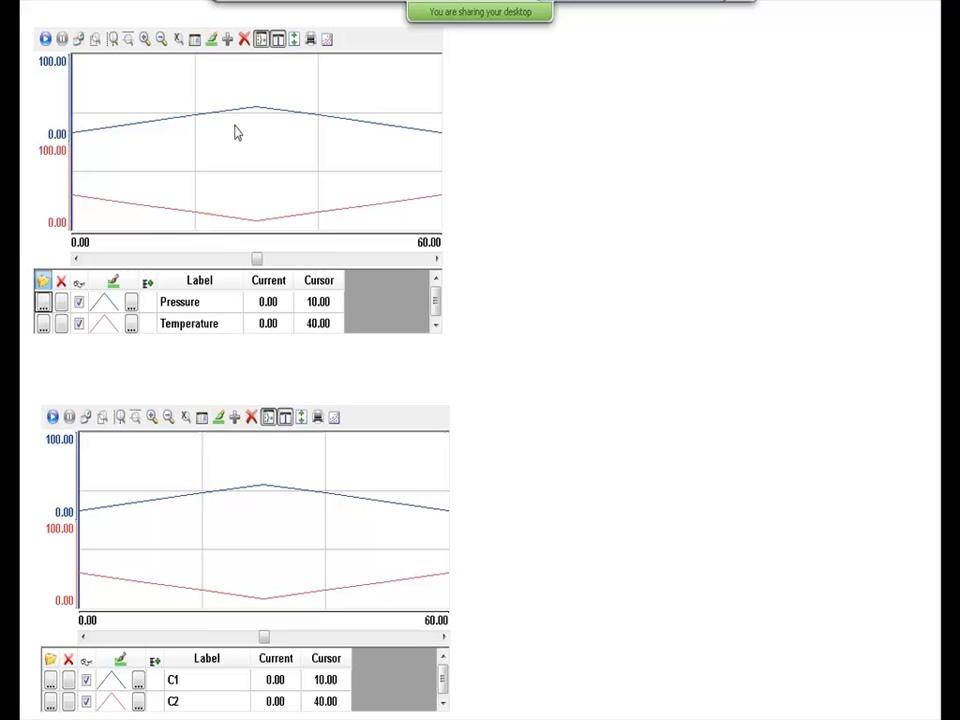
drag(237, 133, 237, 160)
click(272, 154)
mouse_move(201, 499)
mouse_down()
mouse_move(201, 508)
mouse_move(270, 501)
mouse_move(338, 514)
mouse_move(270, 529)
mouse_move(249, 516)
mouse_move(285, 515)
mouse_up()
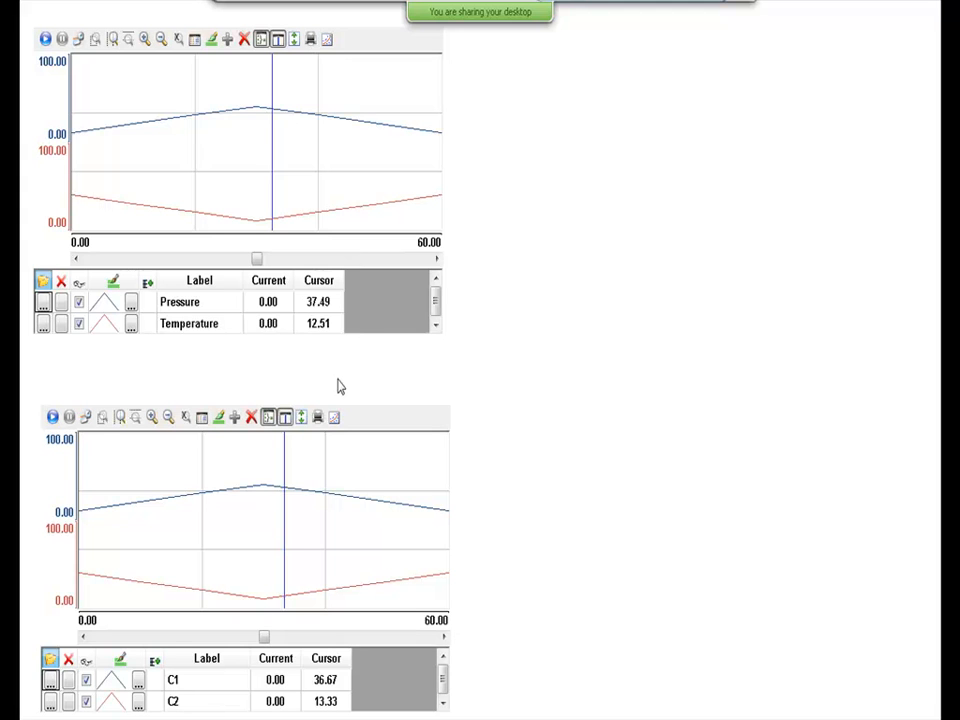
Advance the slideshow to the Vertical Cursor slide and return to InduSoft Web Studio.
key(alt+Tab)
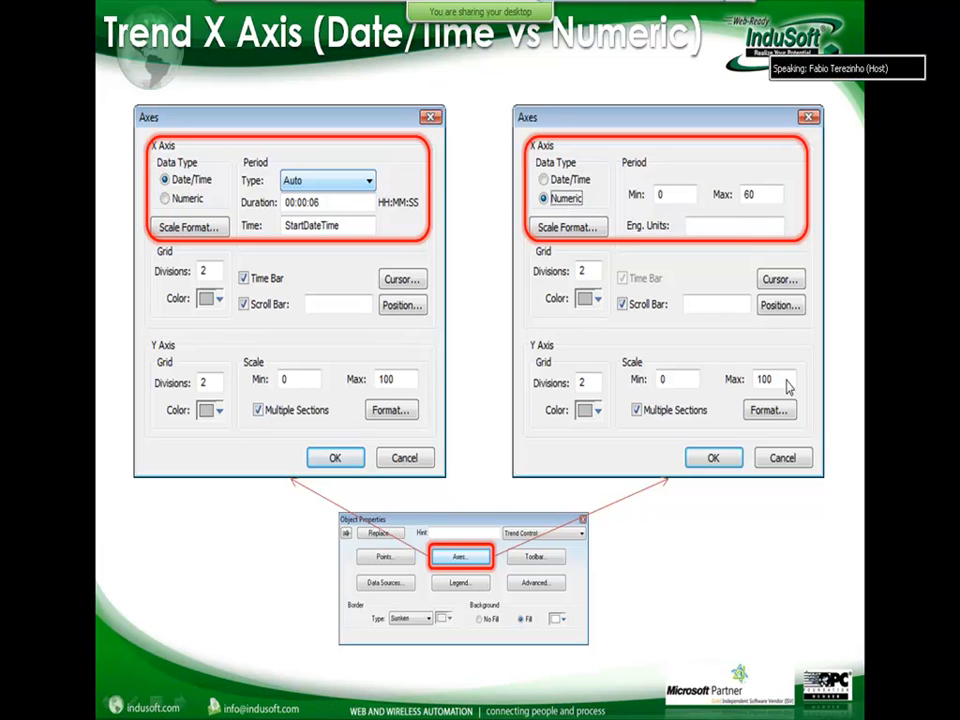
key(Right)
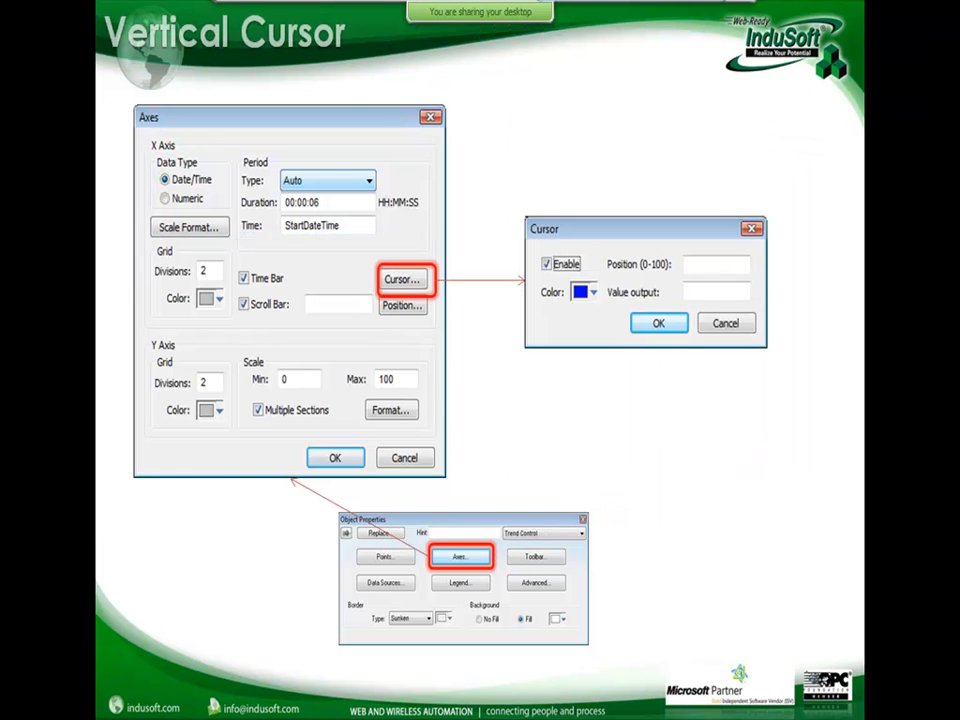
key(alt+Tab)
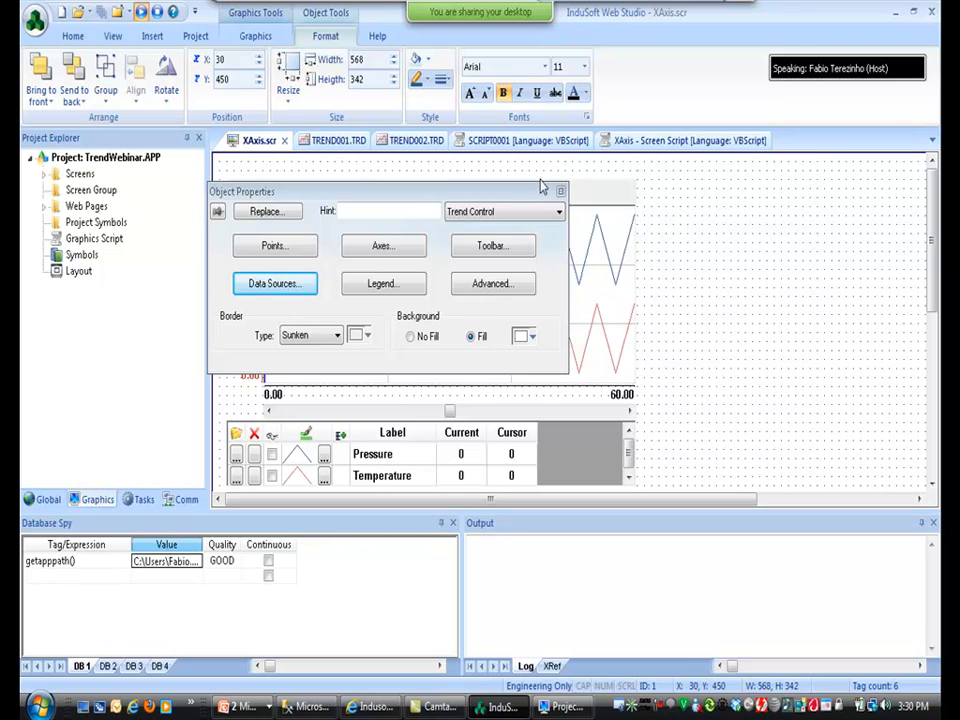
Close the XAxis scripts, TREND001/TREND002 settings and XAxis.scr, then open DataSources.scr.
click(561, 190)
click(722, 140)
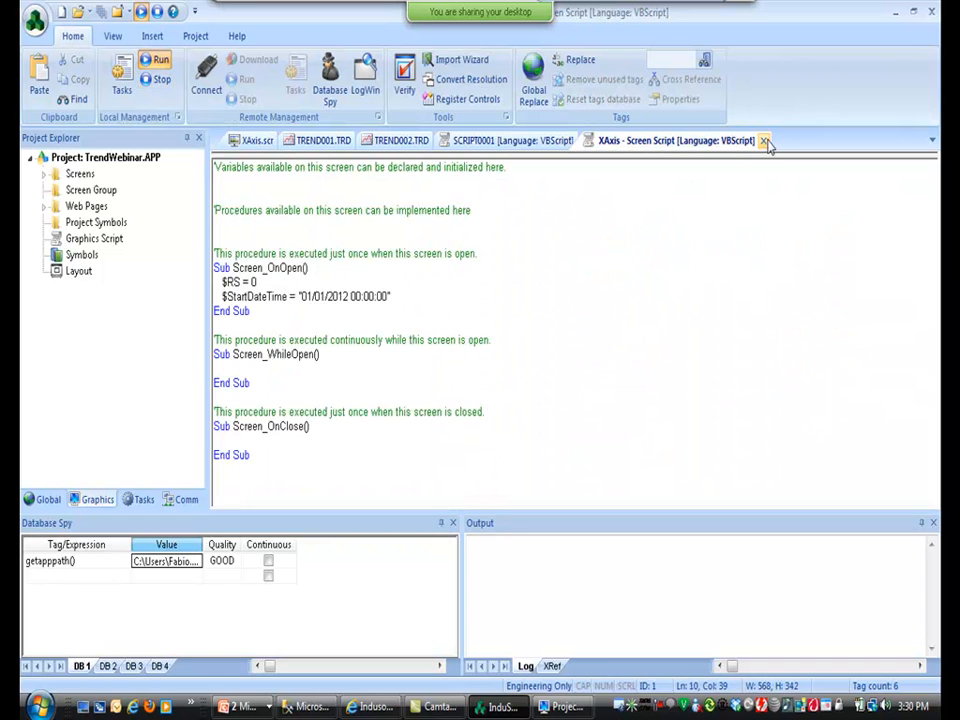
click(763, 140)
click(584, 140)
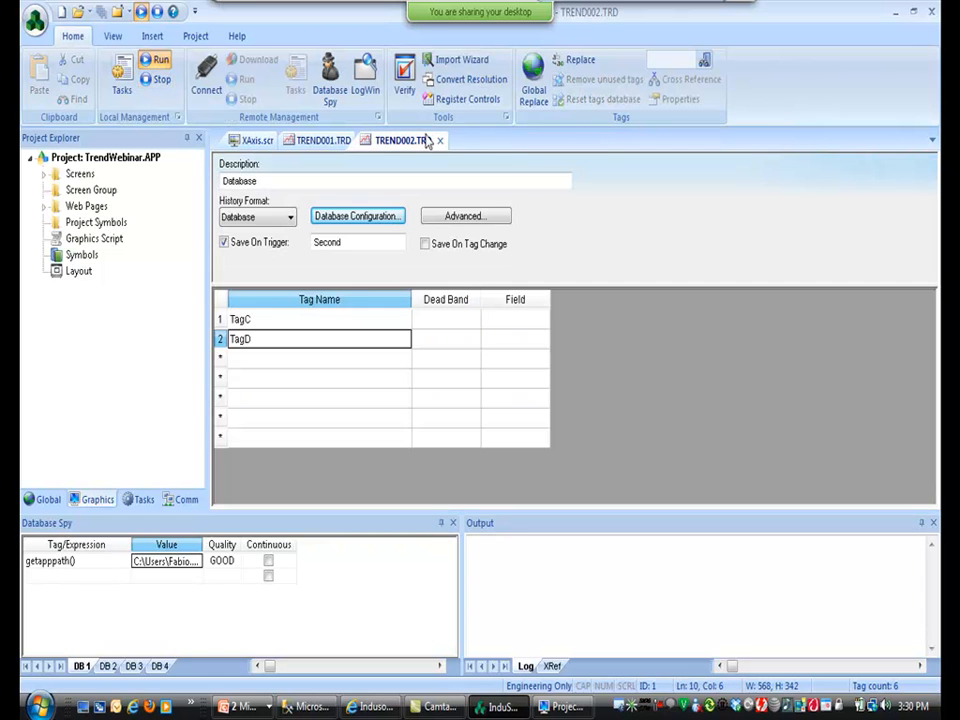
click(439, 140)
click(363, 140)
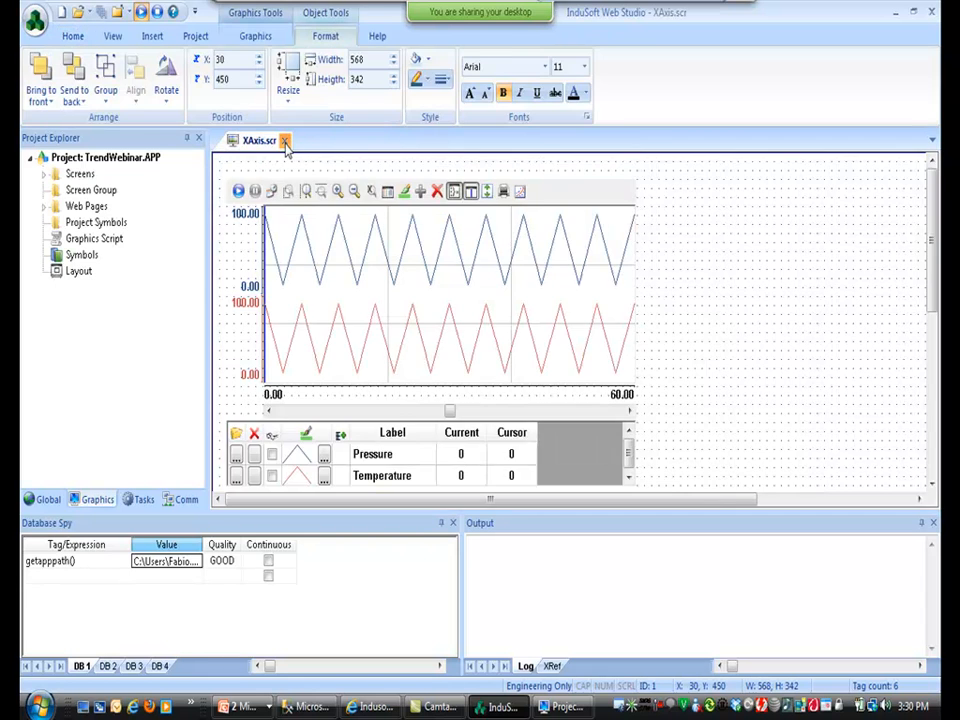
click(284, 141)
double_click(73, 173)
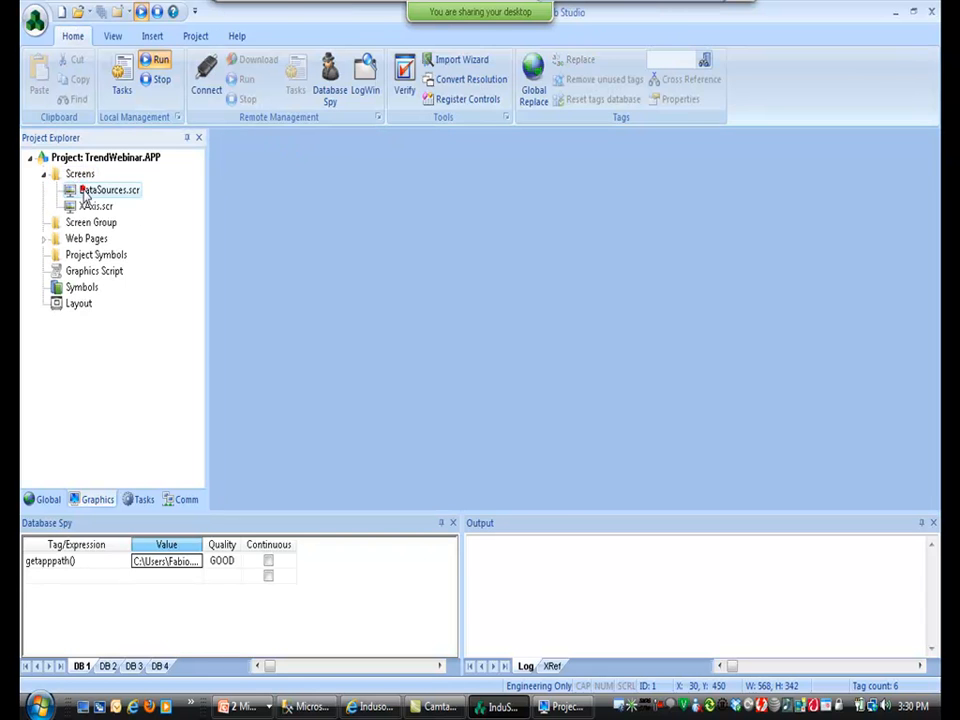
double_click(85, 191)
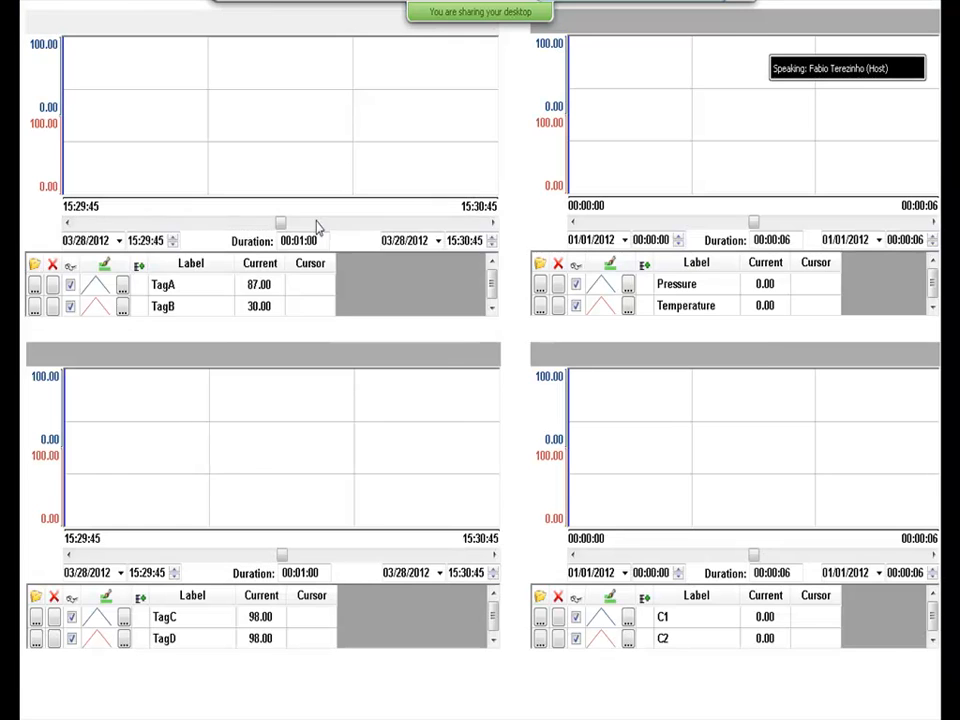
Move the runtime cursors on the TagA/TagB and TagC/TagD charts to read values.
click(260, 104)
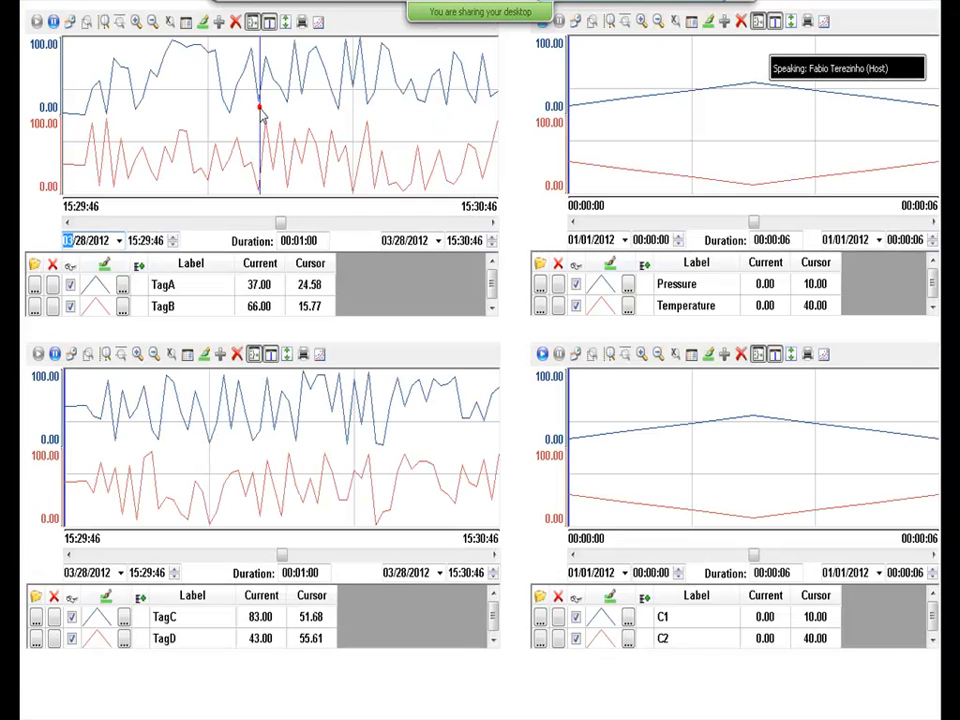
click(329, 103)
click(376, 442)
click(281, 435)
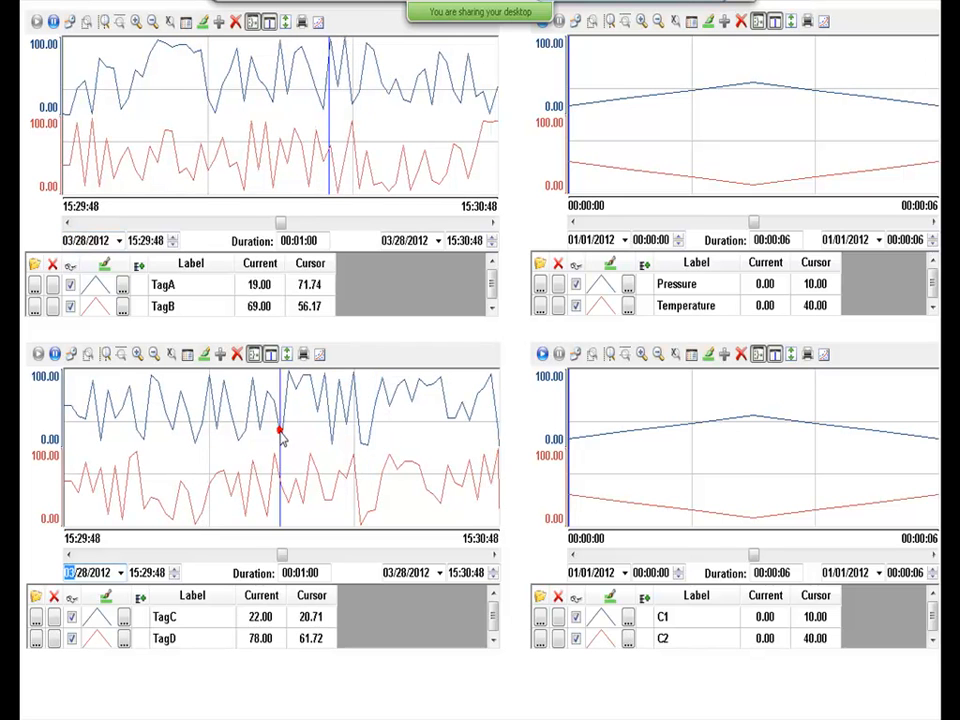
click(224, 430)
Pause the top-left chart, read TagA/TagB at several times, and return to the editor.
click(54, 21)
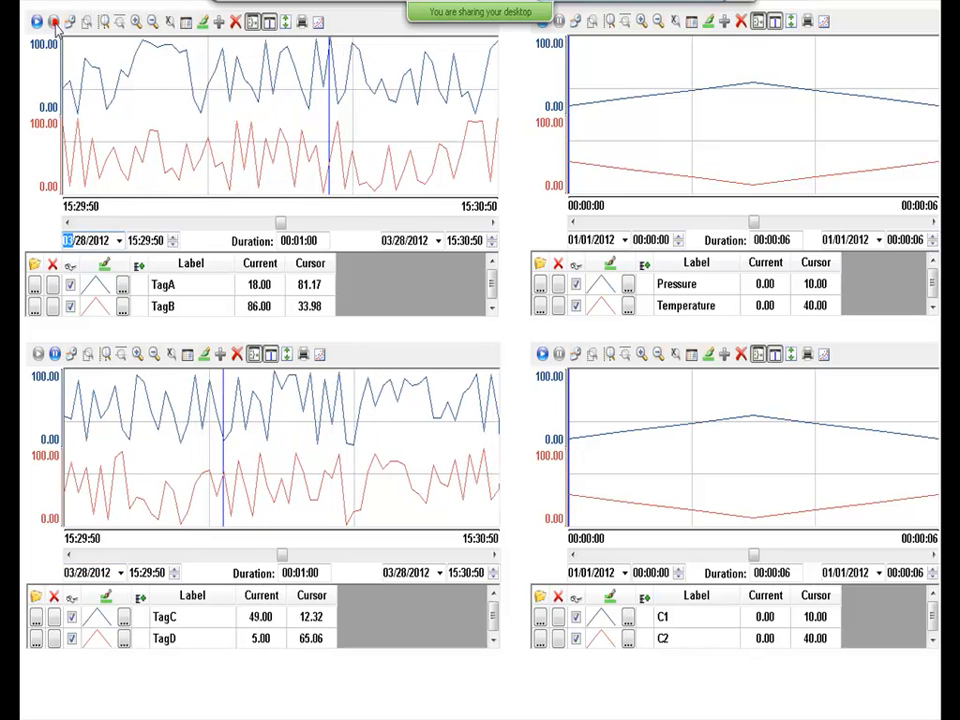
click(317, 95)
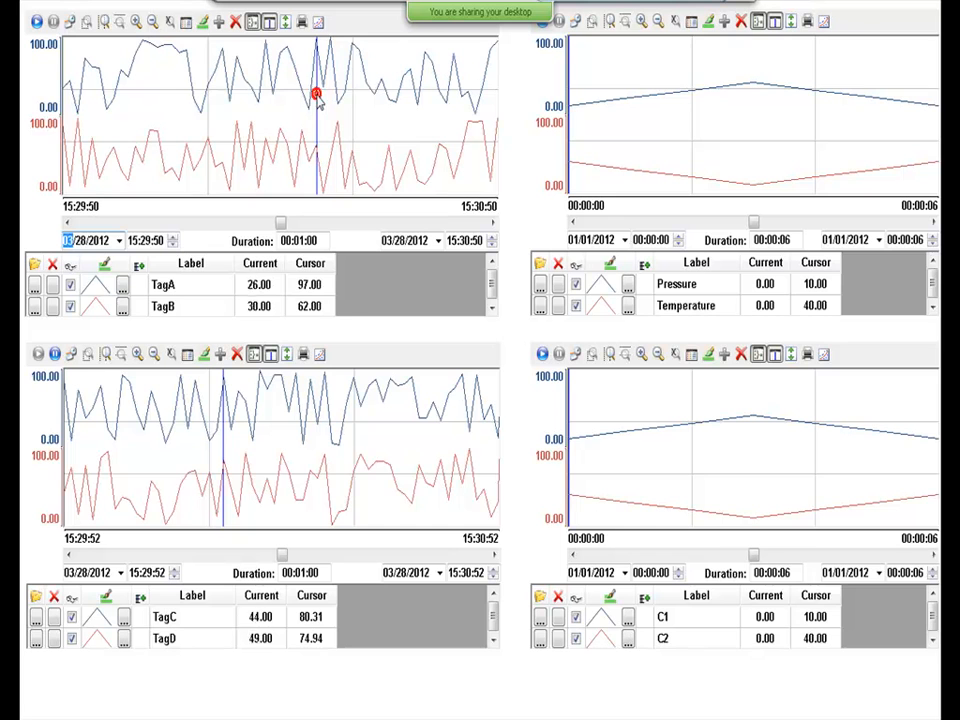
click(330, 65)
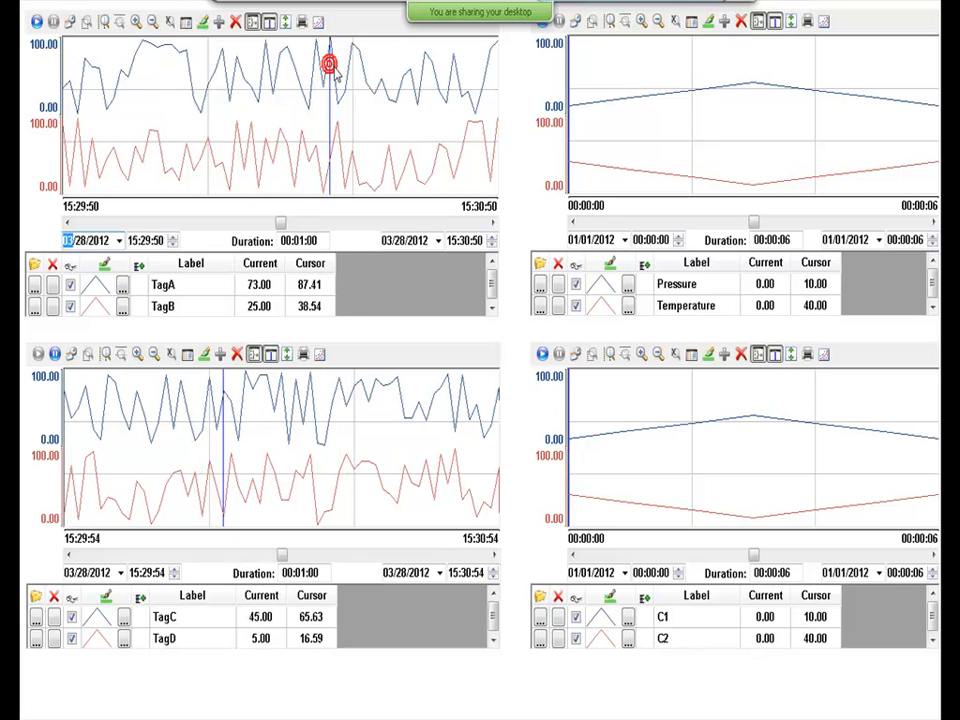
click(353, 72)
click(329, 45)
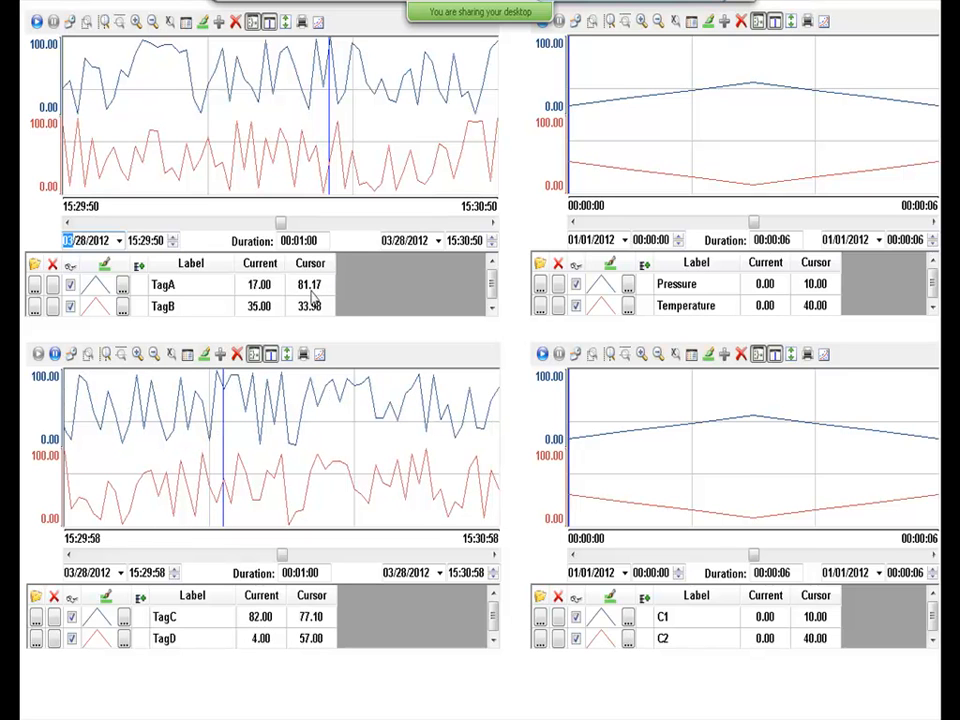
click(331, 47)
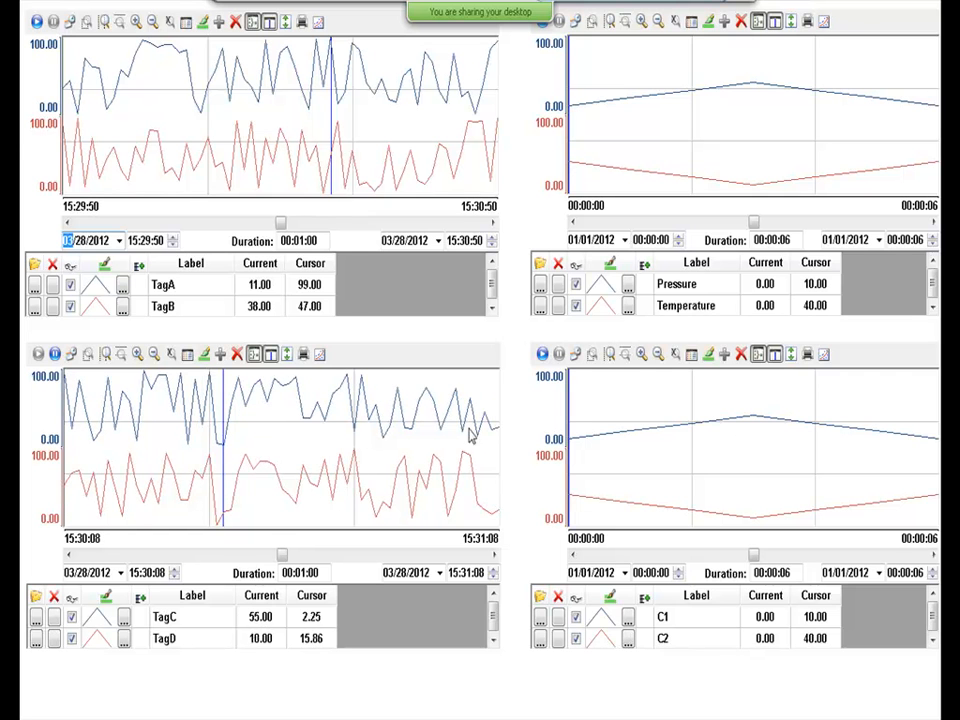
key(alt+Tab)
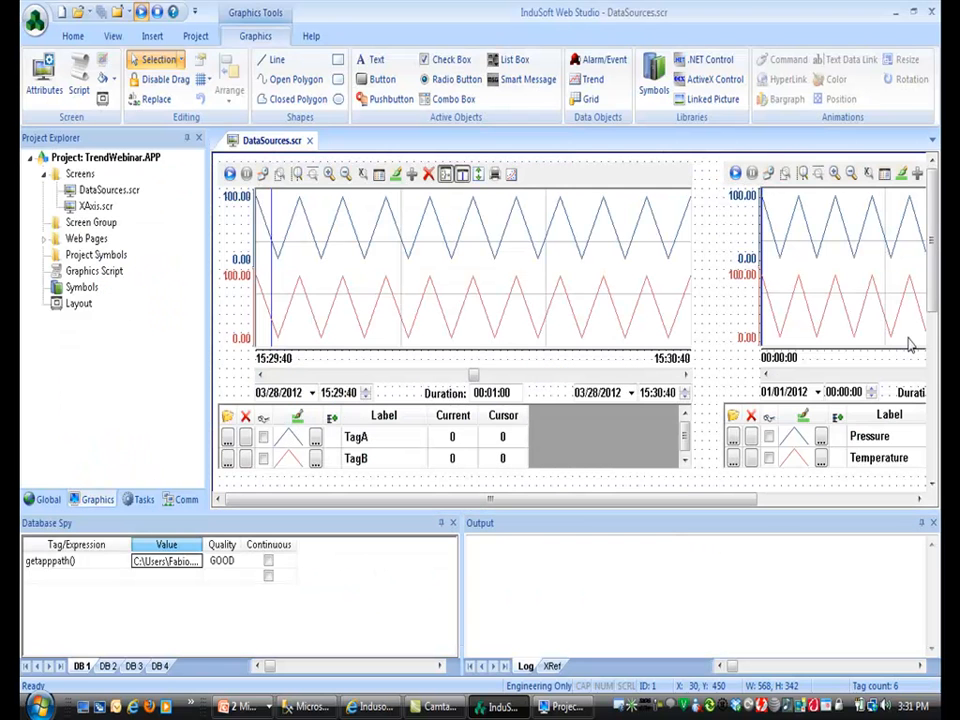
Move the bottom trends down and link the top trend's cursor position to new tag CursorPosition.
drag(931, 277, 937, 380)
click(658, 399)
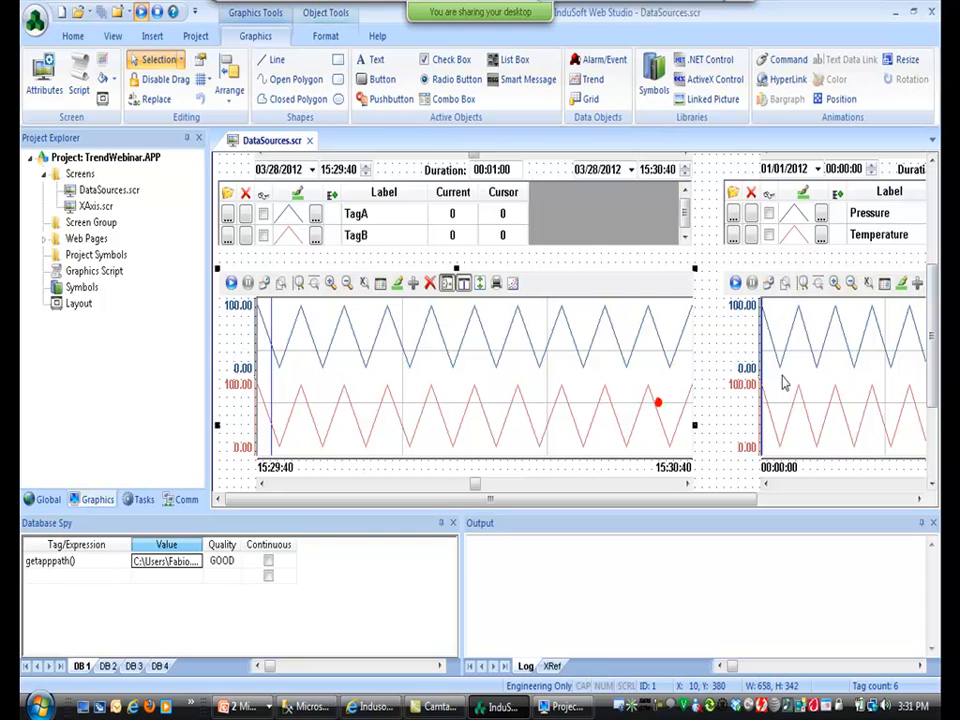
drag(823, 374, 814, 459)
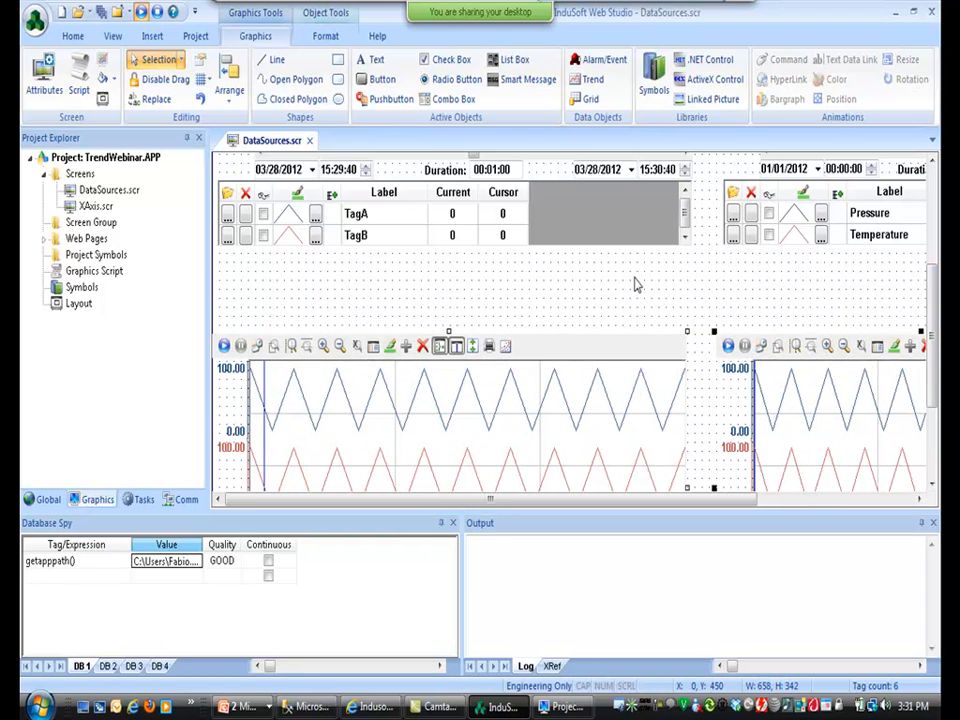
click(629, 226)
scroll(931, 337, up, 4)
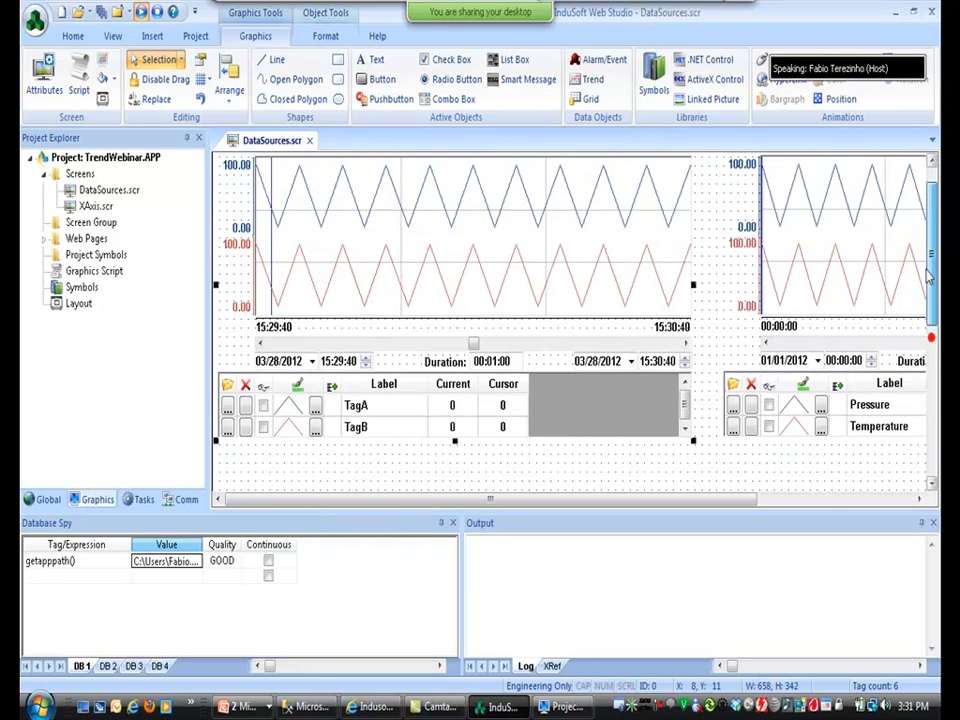
double_click(615, 256)
click(378, 248)
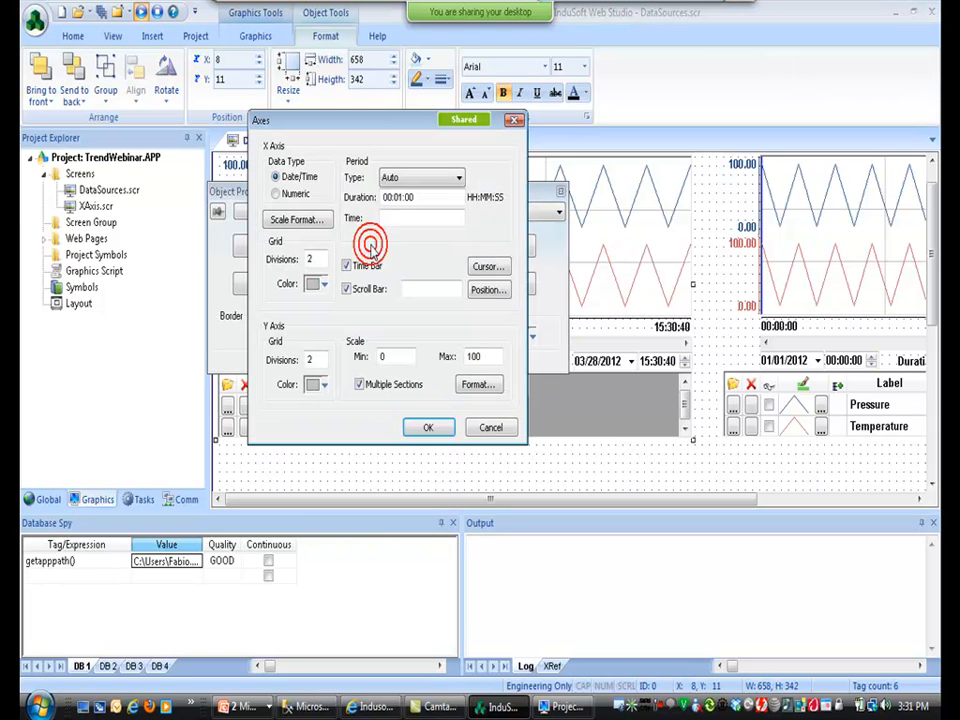
click(486, 267)
click(453, 261)
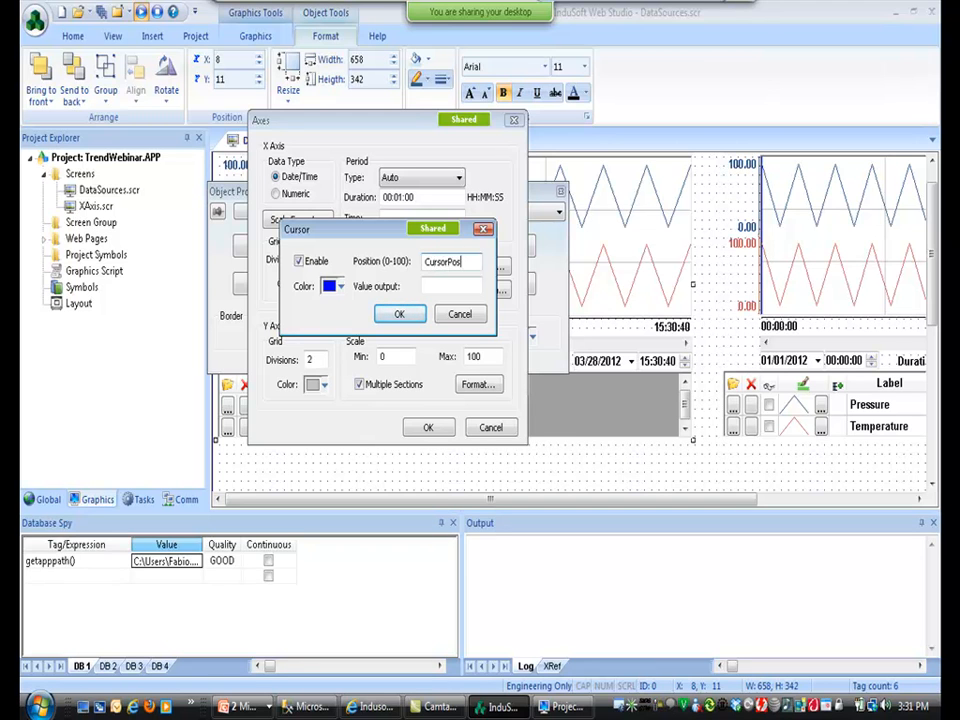
key(Return)
key(Return)
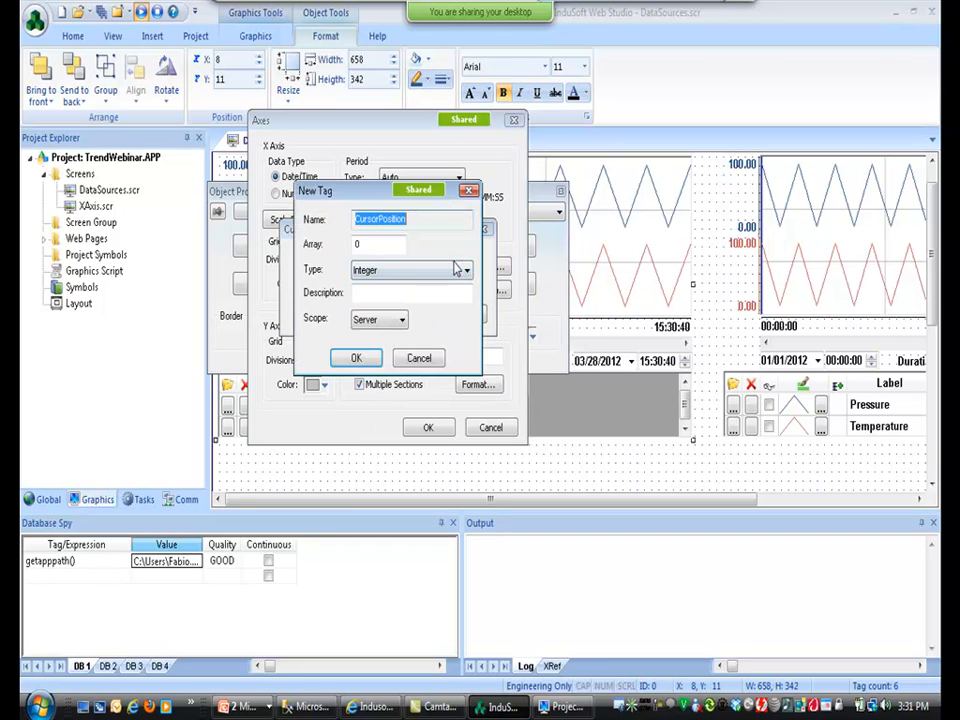
key(Return)
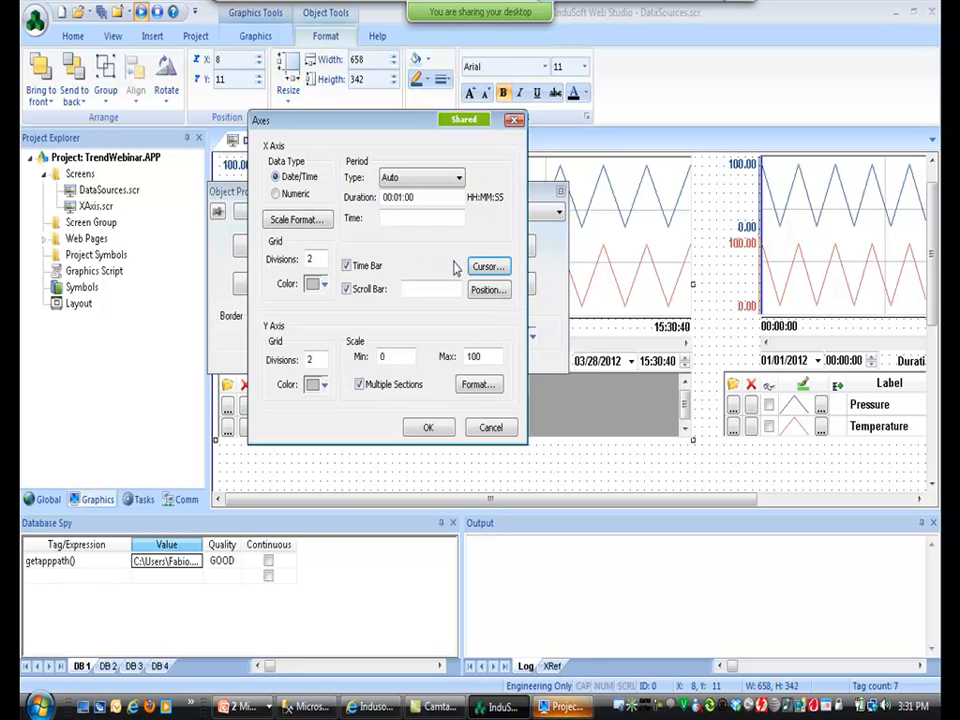
Output the cursor value to a new String tag CursorValue and accept the trend settings.
click(488, 266)
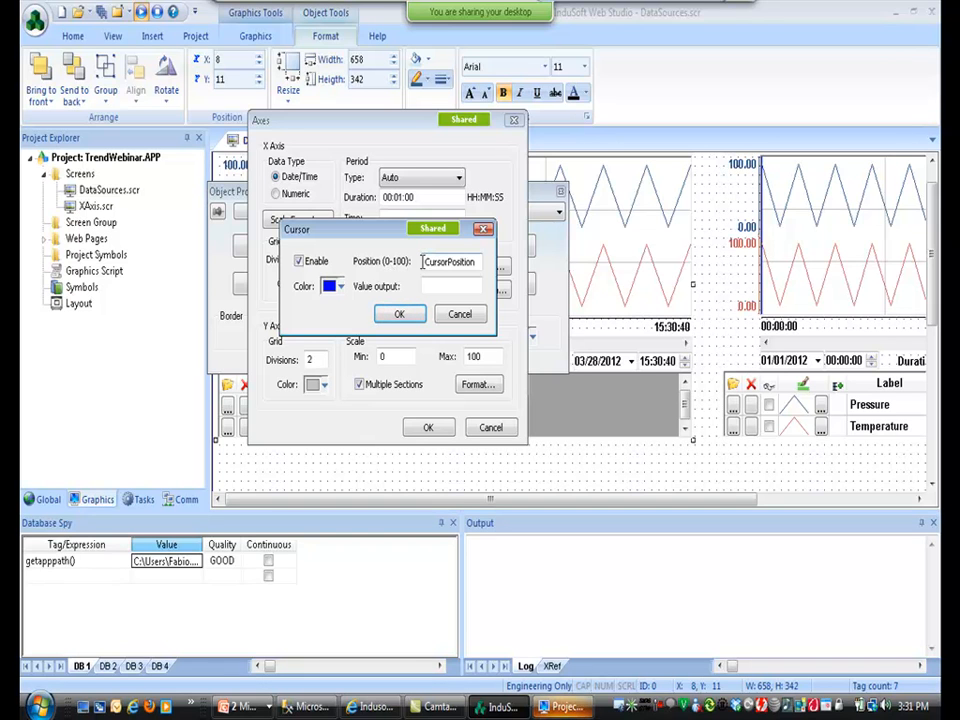
click(437, 284)
text(CursorValue)
key(Tab)
key(Return)
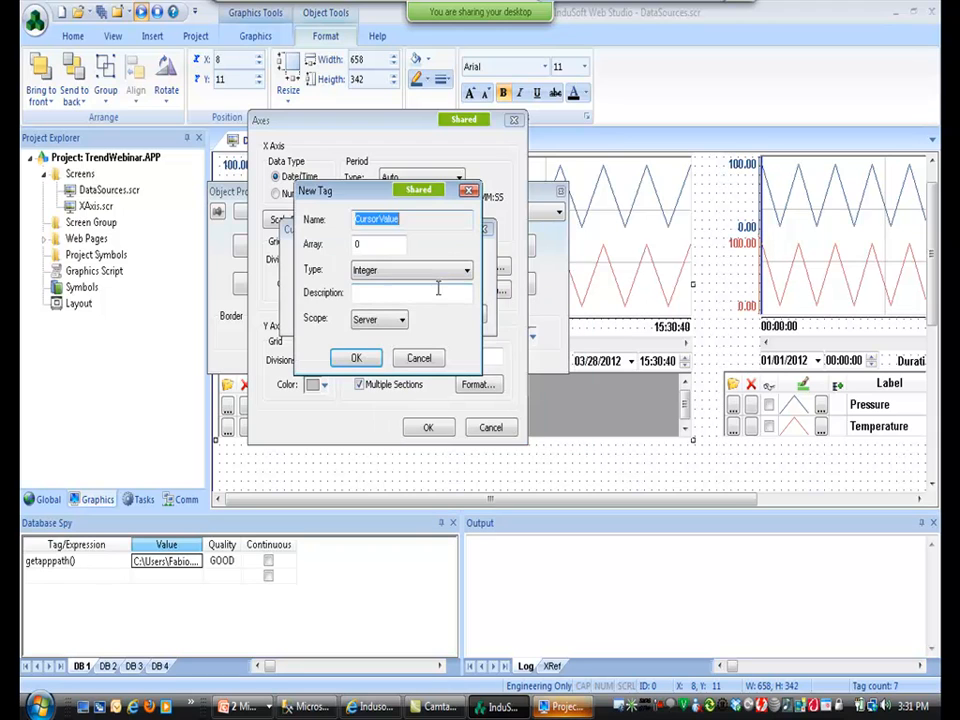
click(424, 273)
click(414, 323)
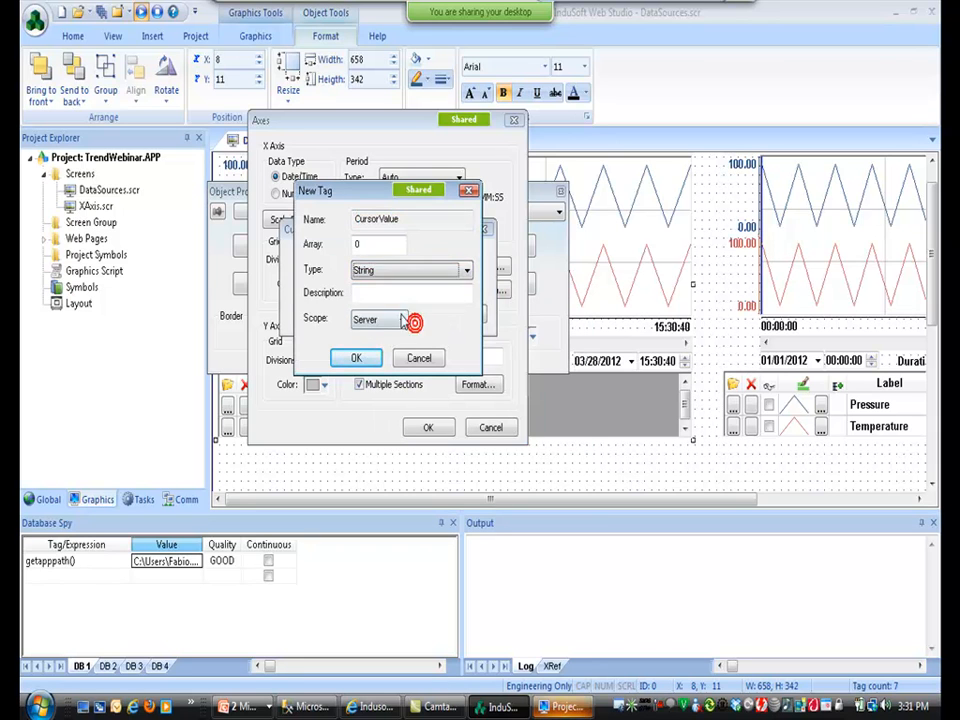
click(356, 357)
click(488, 266)
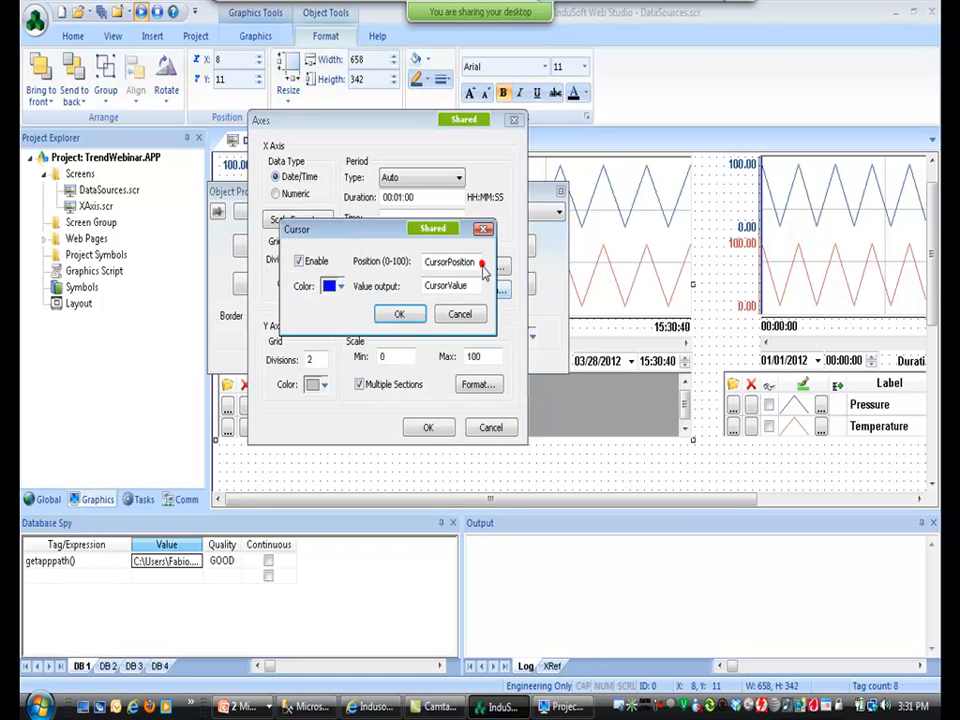
click(398, 316)
click(428, 427)
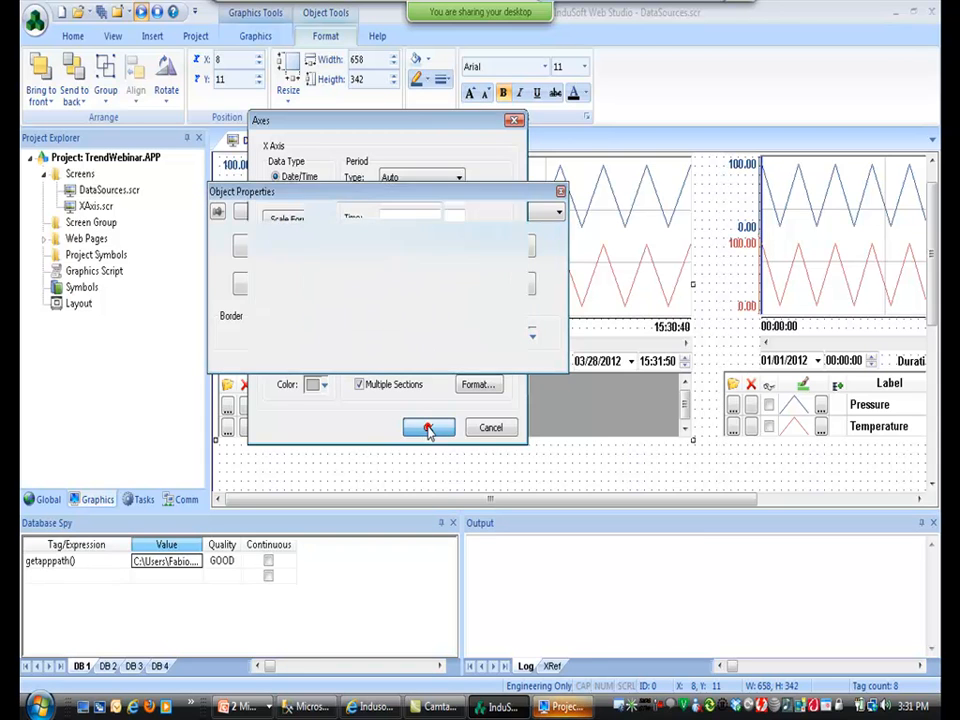
click(427, 473)
Draw a small rectangle below the TagA/TagB trend.
click(256, 36)
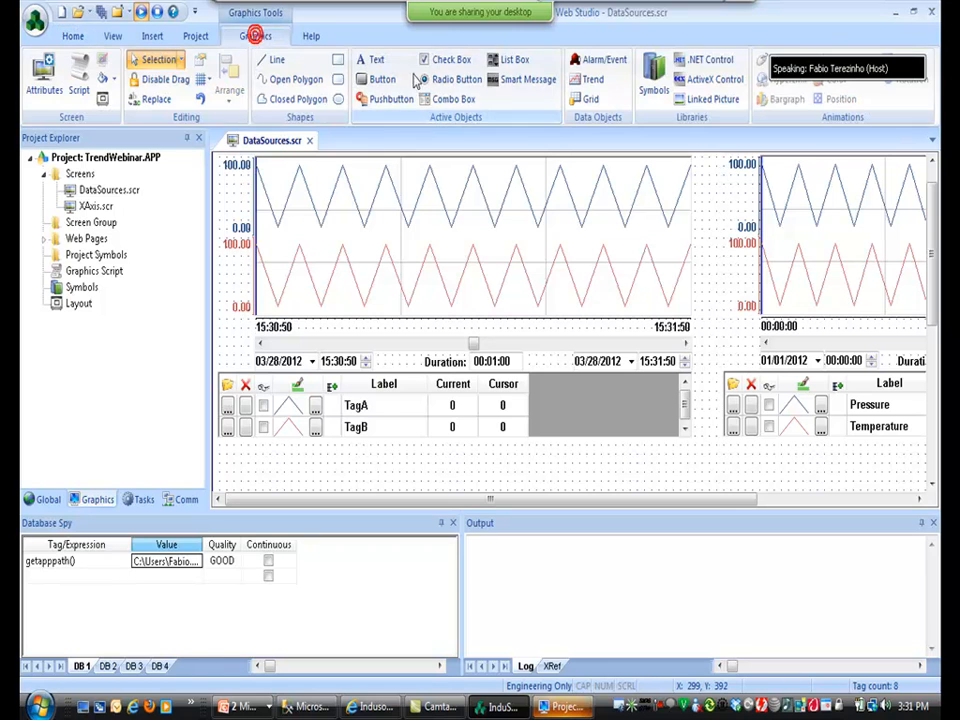
click(338, 59)
mouse_move(220, 444)
mouse_down()
mouse_move(326, 484)
mouse_move(414, 494)
mouse_up()
click(230, 450)
Extend the rectangle's caption to show {CursorValue} on a second line under {CursorPosition}.
double_click(385, 480)
click(304, 354)
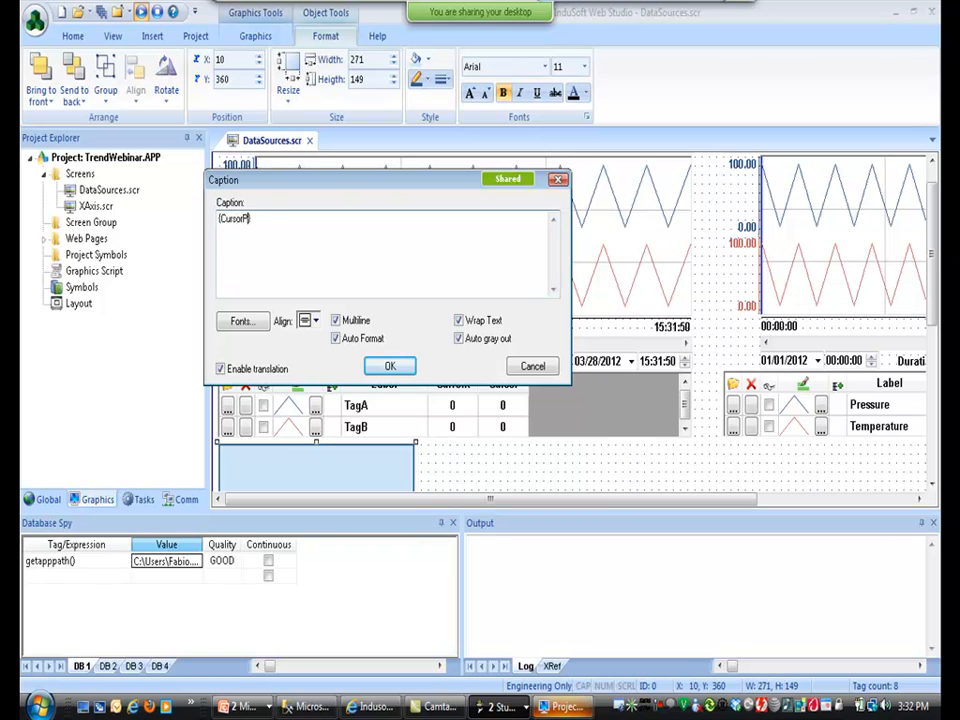
key(End)
key(shift+Home)
key(End)
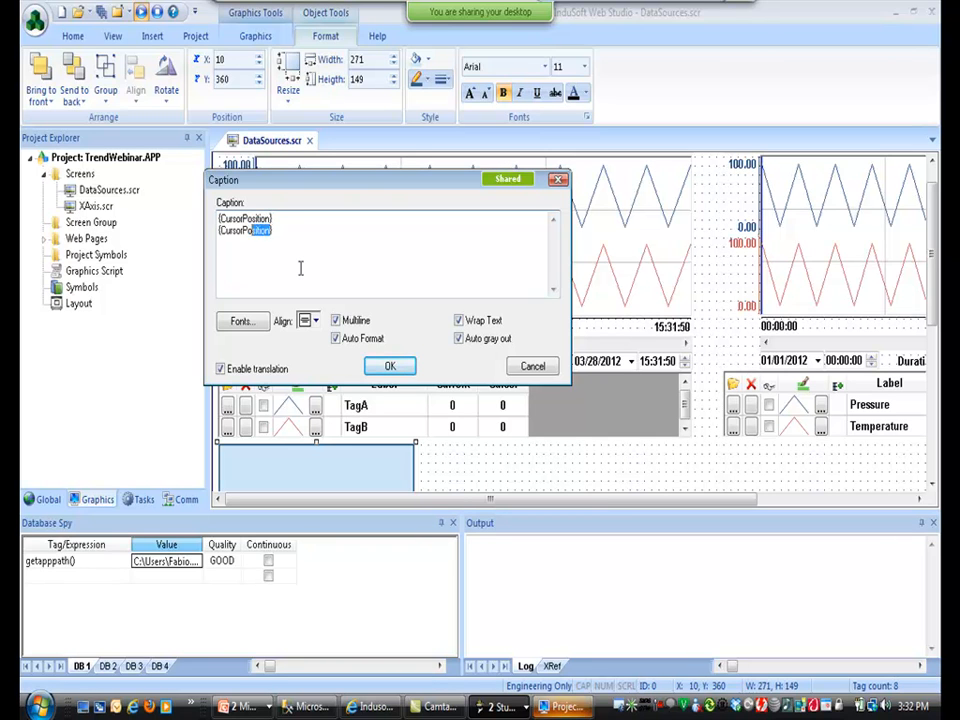
text(Value})
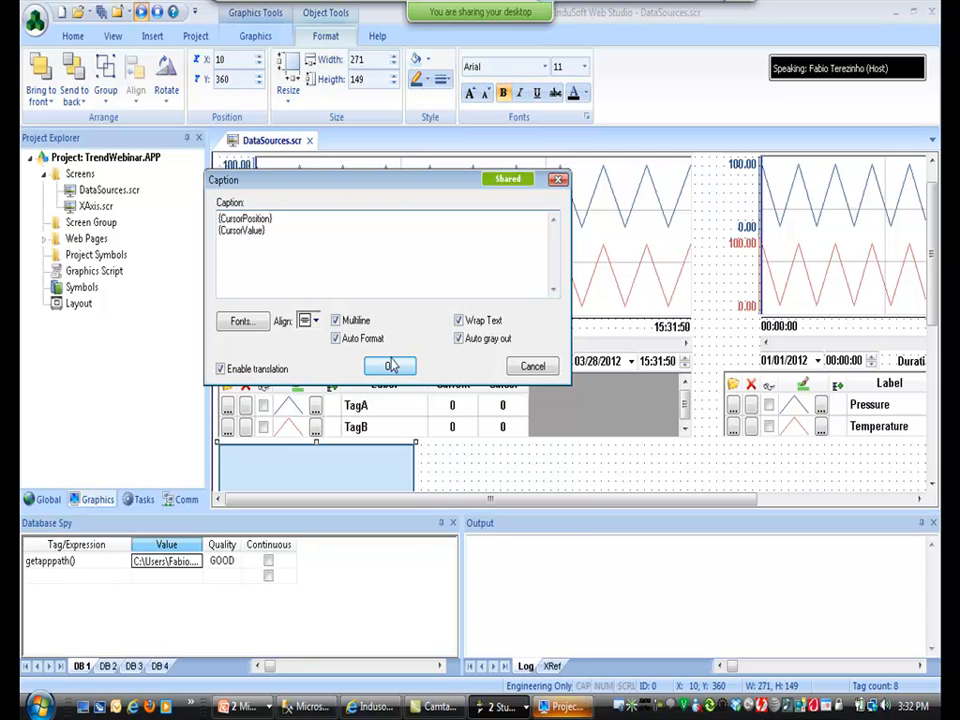
click(392, 365)
Test the readout at runtime, then shrink the box to a 271×49 strip.
click(97, 12)
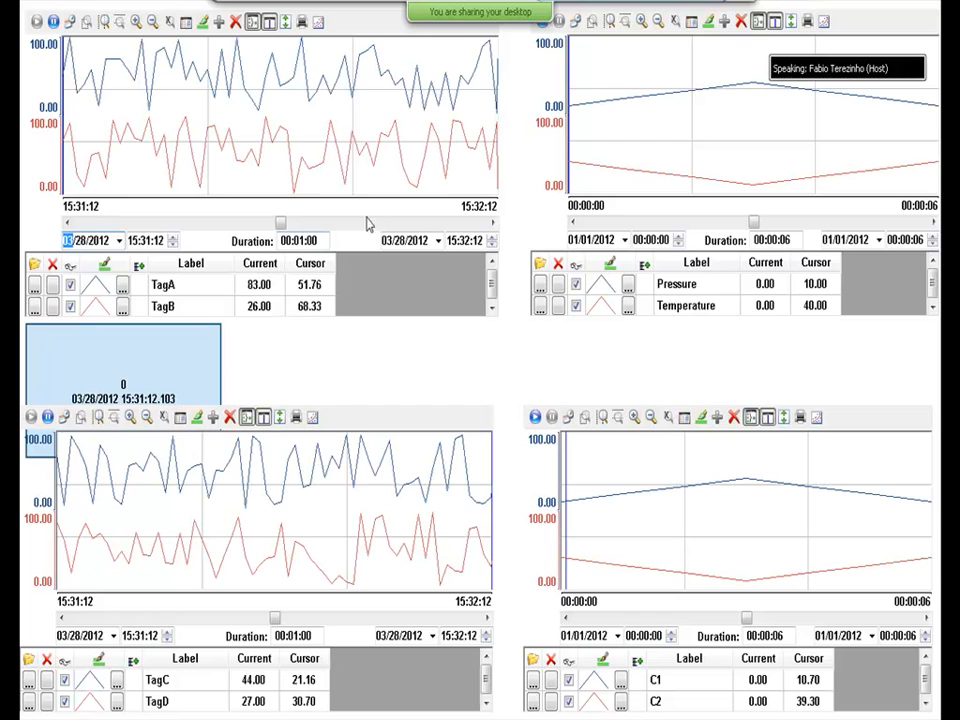
drag(304, 107, 342, 118)
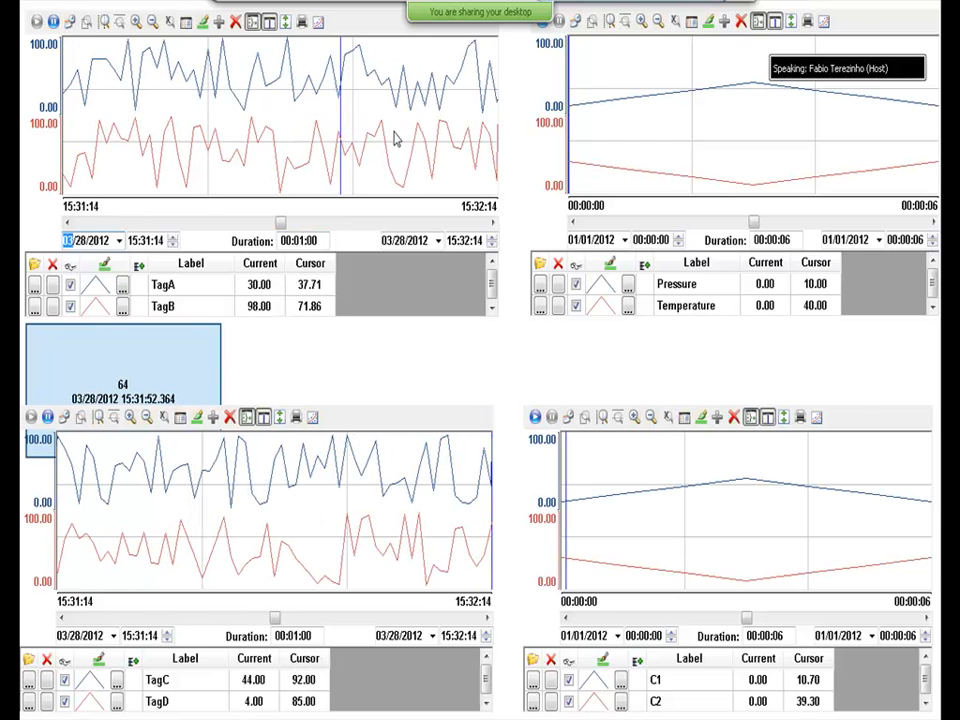
key(alt+Tab)
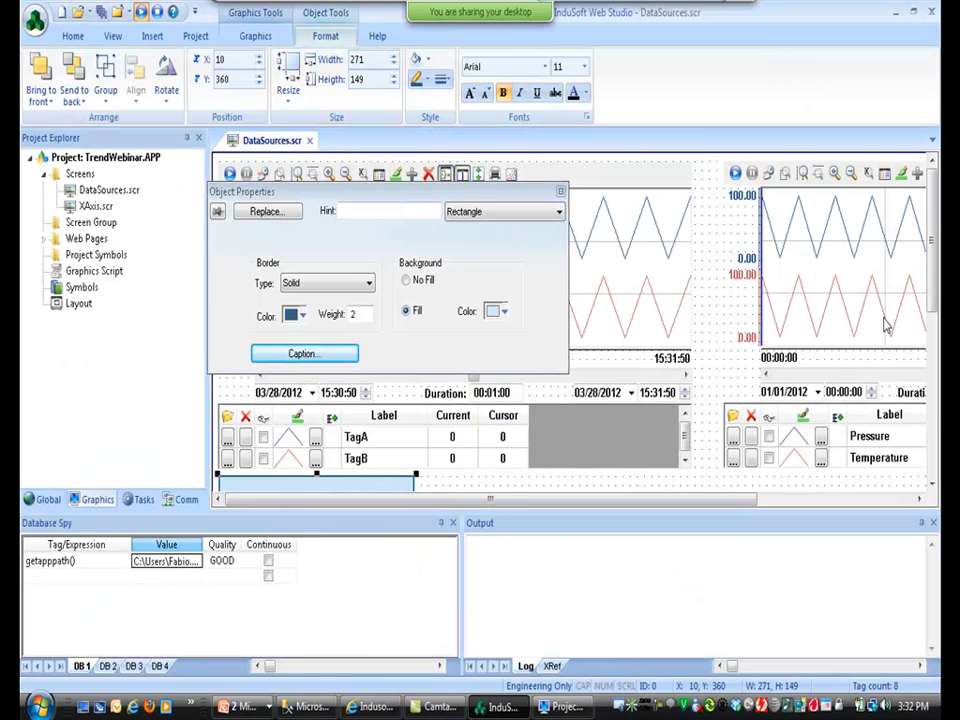
mouse_move(931, 264)
mouse_down()
mouse_move(931, 315)
mouse_move(926, 281)
mouse_up()
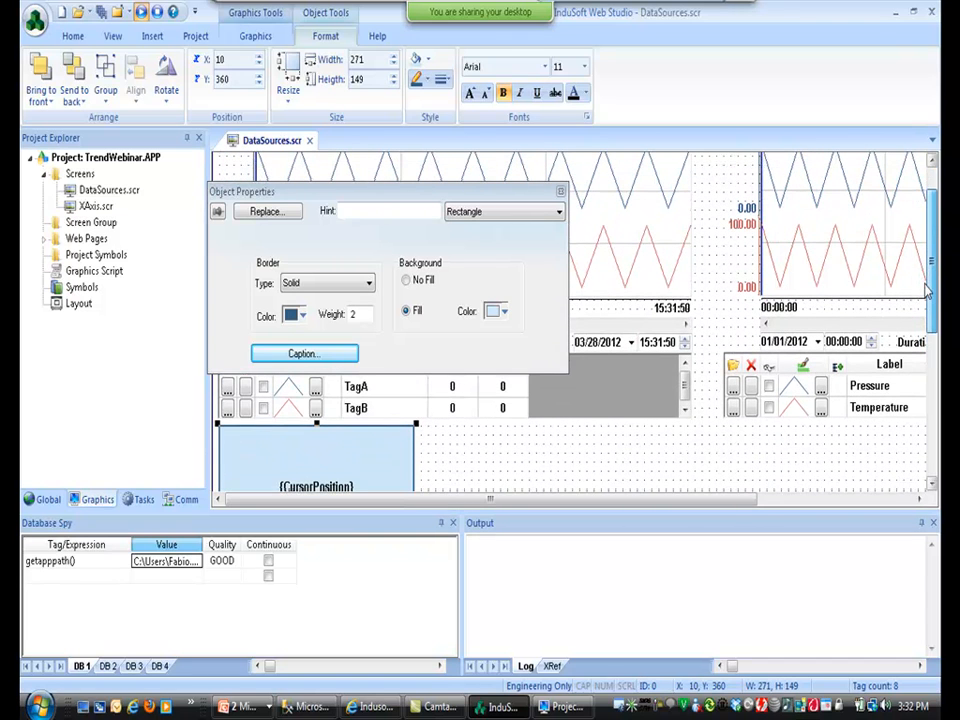
drag(316, 423, 322, 453)
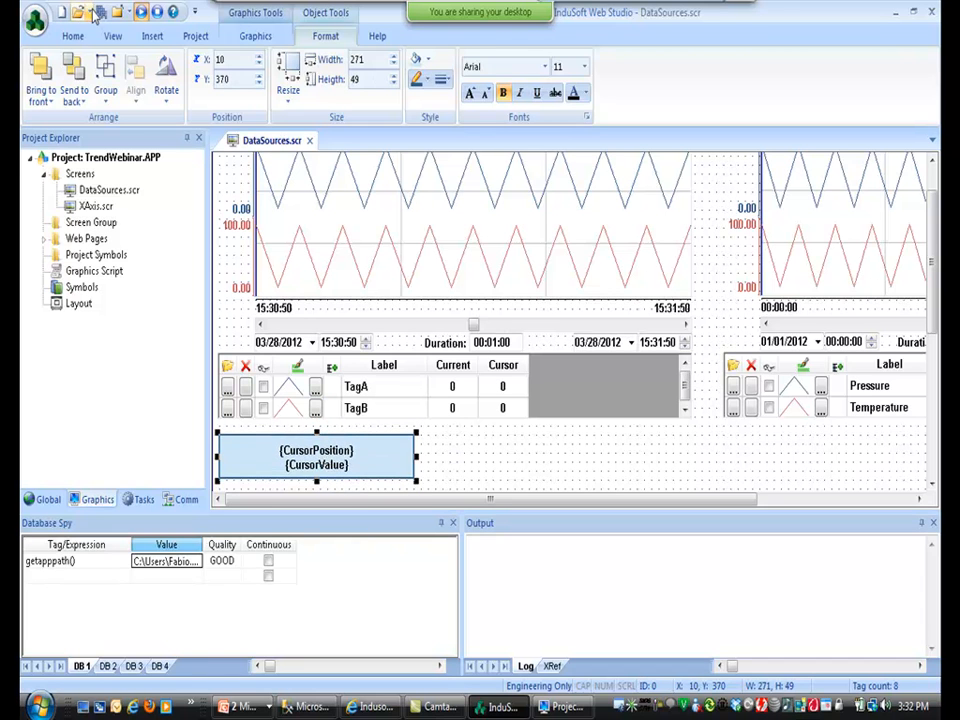
click(98, 13)
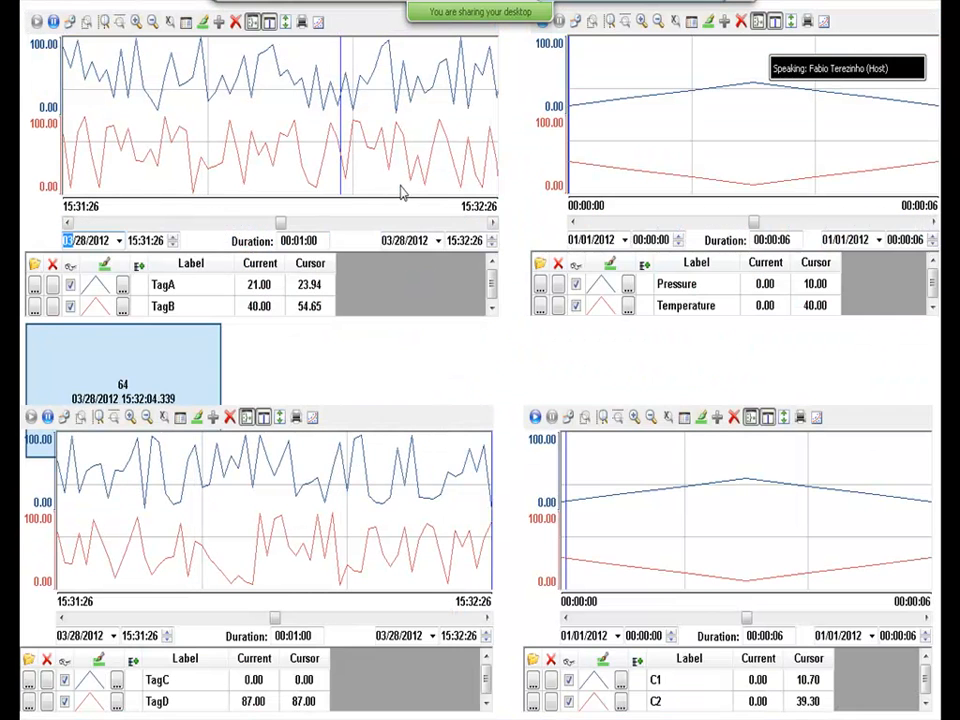
Pause the TagA/TagB chart and move its cursor, checking the readout shows 59 at 15:32:05.383.
click(381, 111)
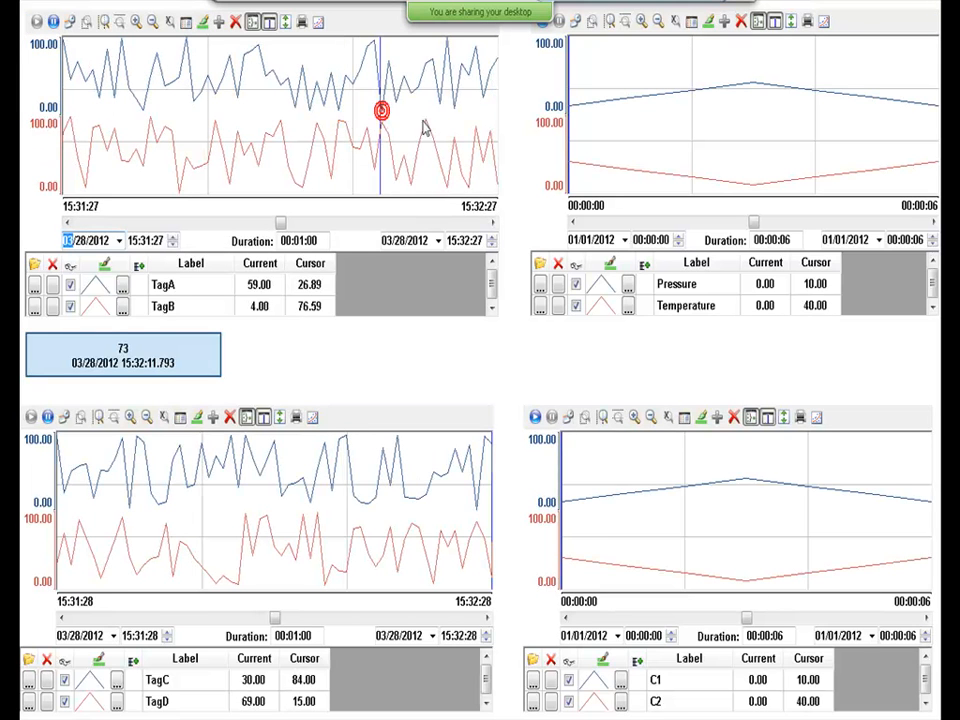
drag(382, 112, 432, 122)
click(54, 21)
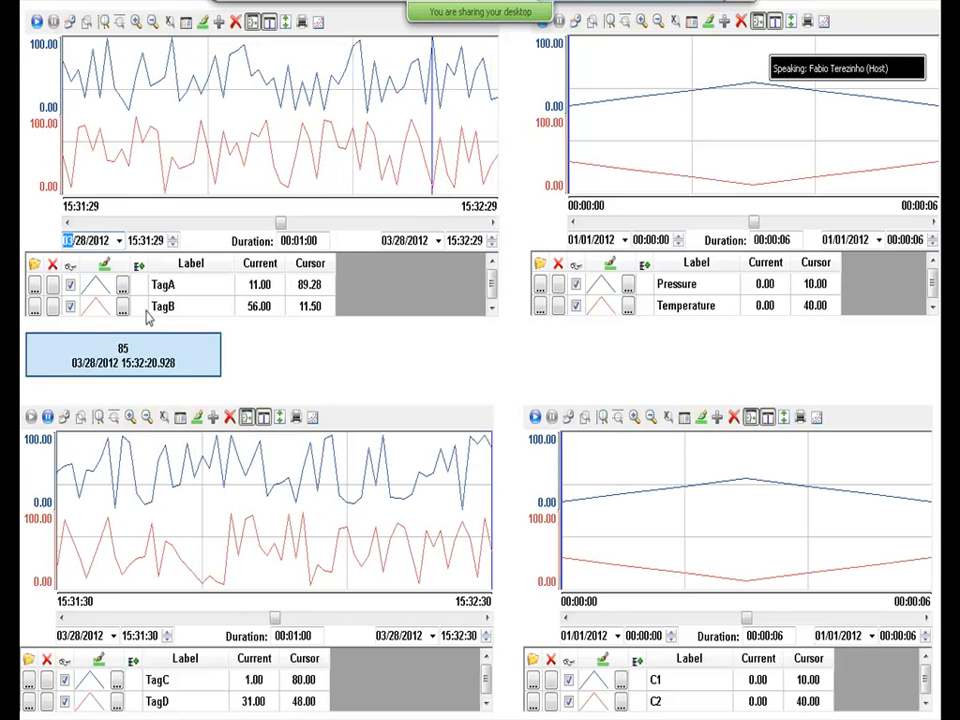
click(66, 138)
click(496, 132)
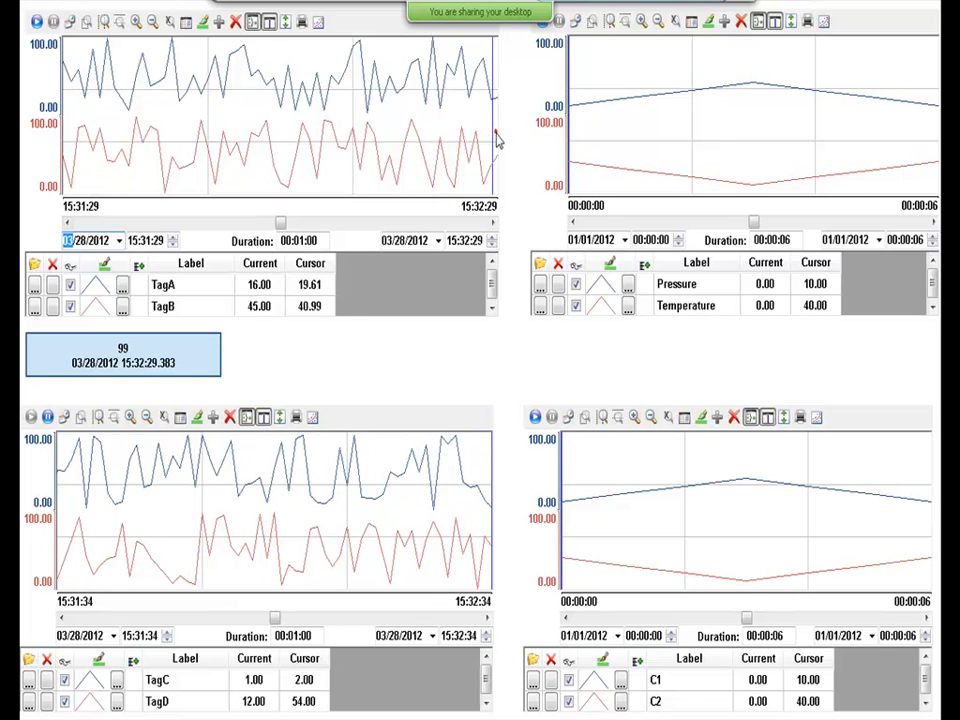
click(422, 129)
drag(422, 137, 221, 152)
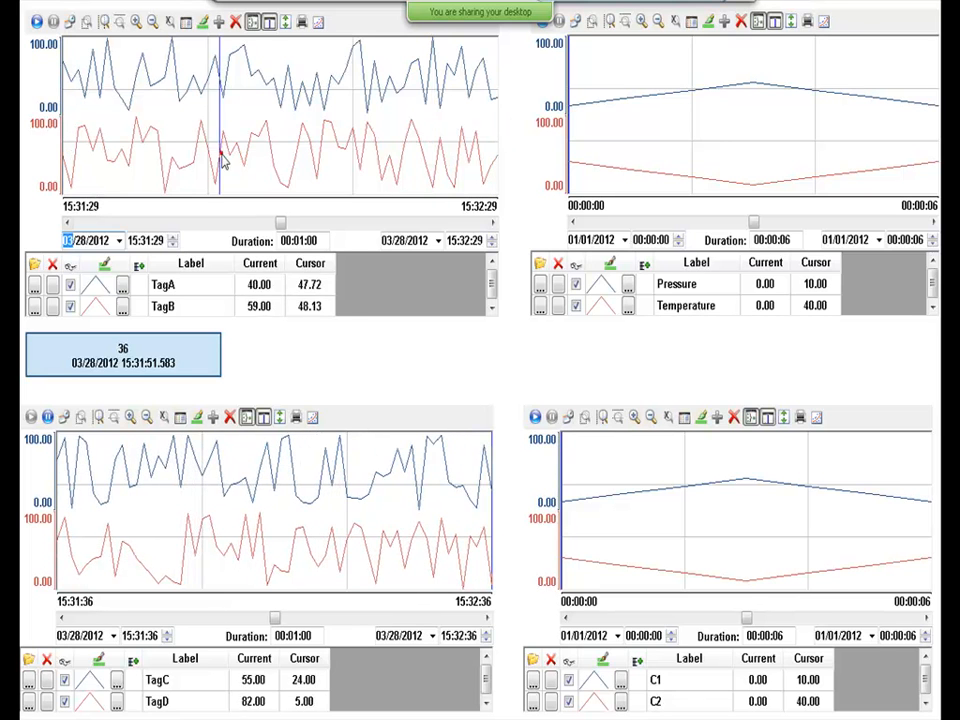
click(297, 146)
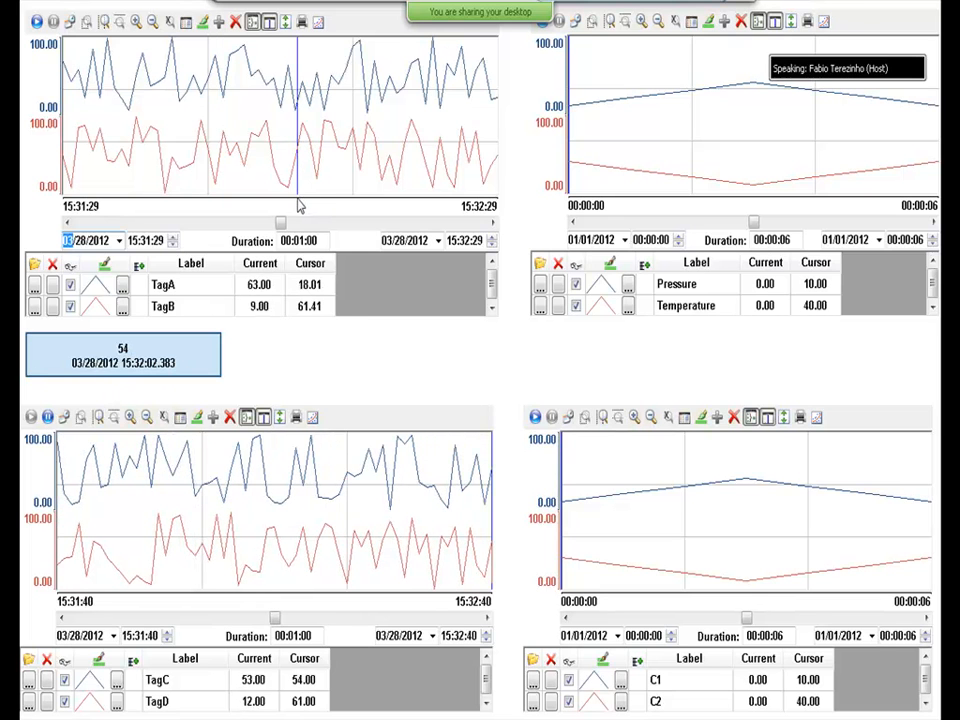
click(257, 118)
click(319, 120)
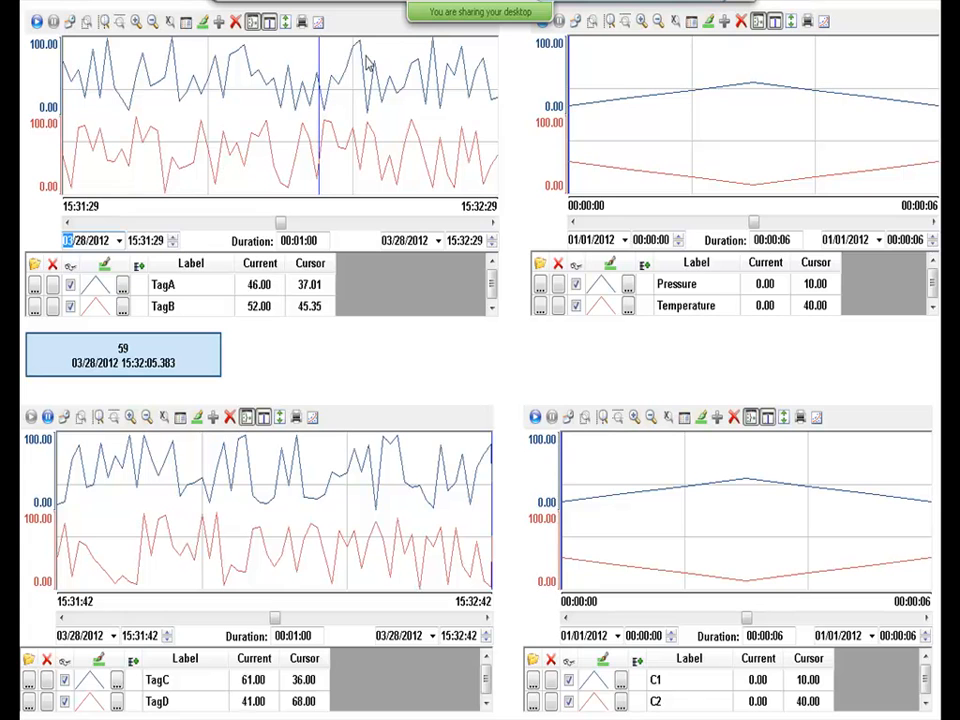
click(265, 126)
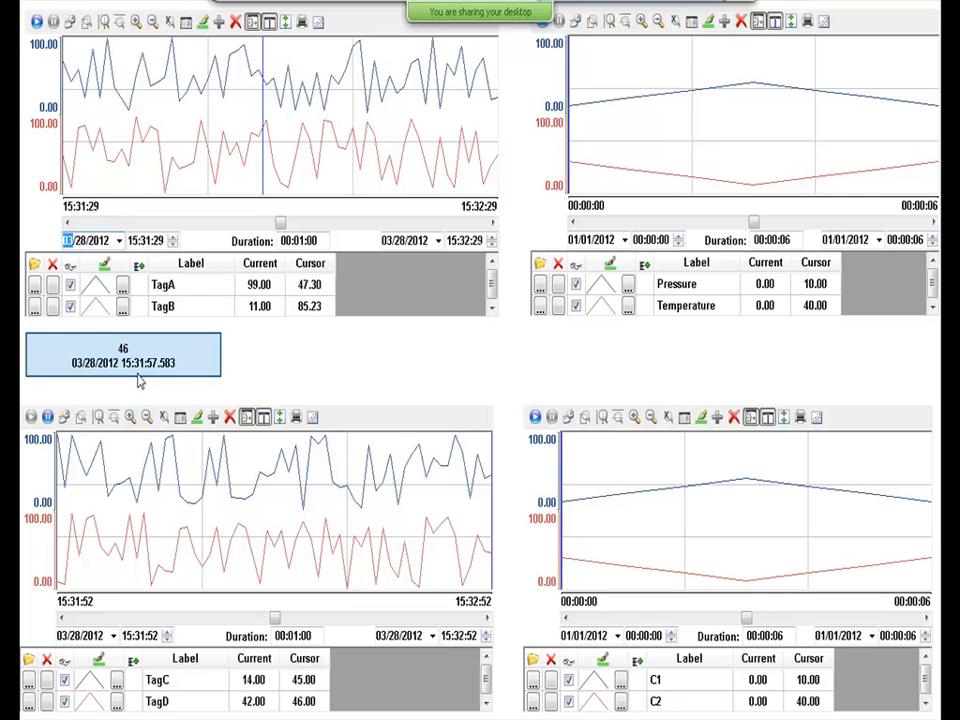
Insert the horizontal slider07 from System Symbols > Sliders onto the trend screen.
key(alt+Tab)
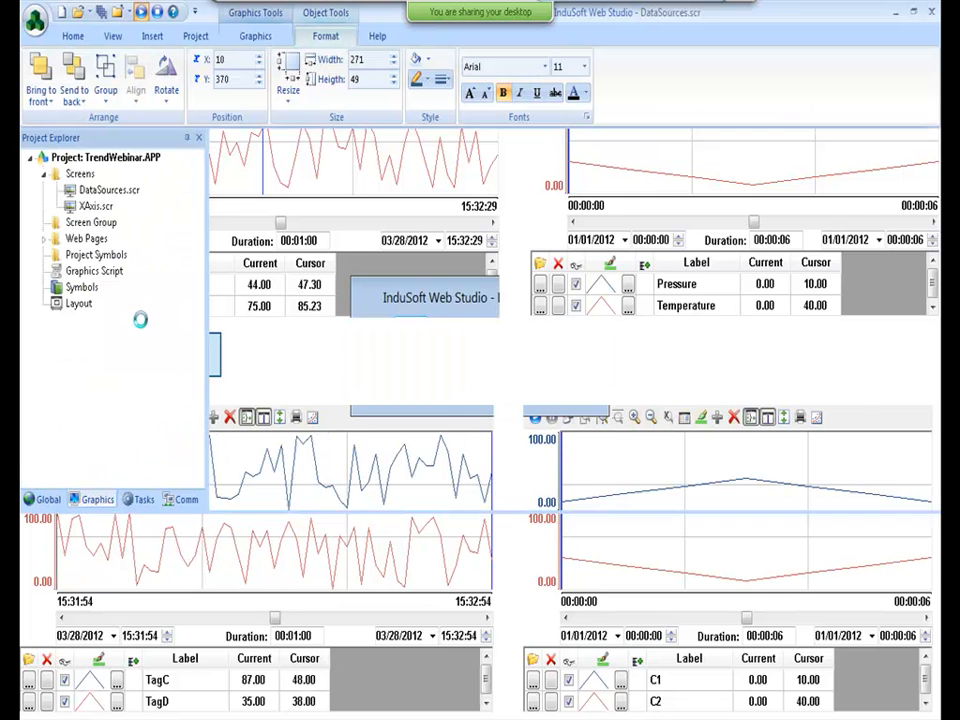
scroll(930, 247, down, 3)
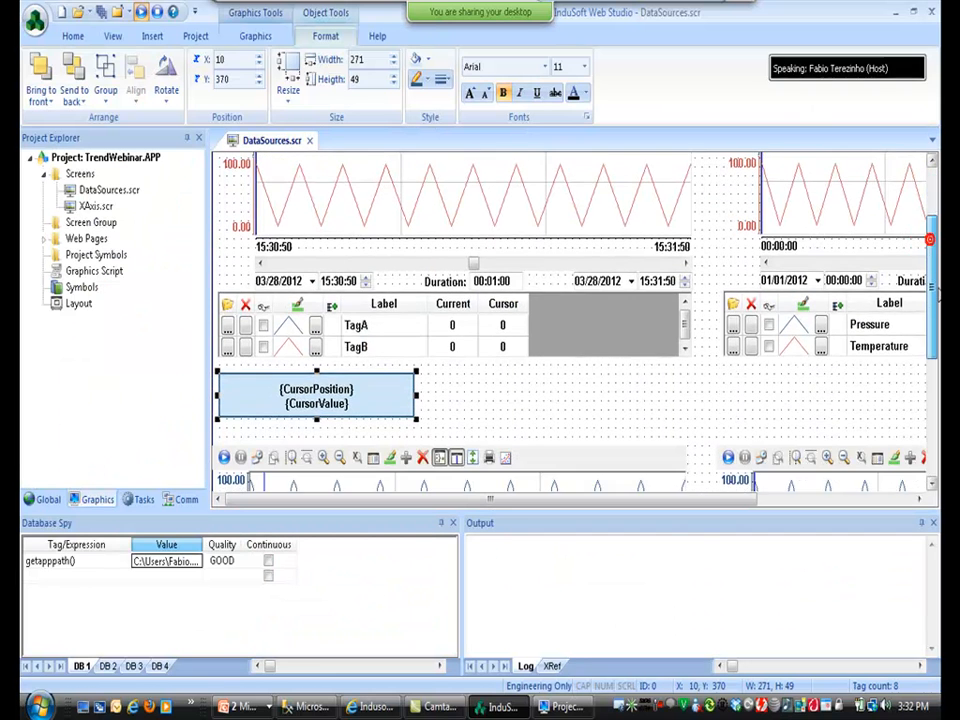
click(258, 37)
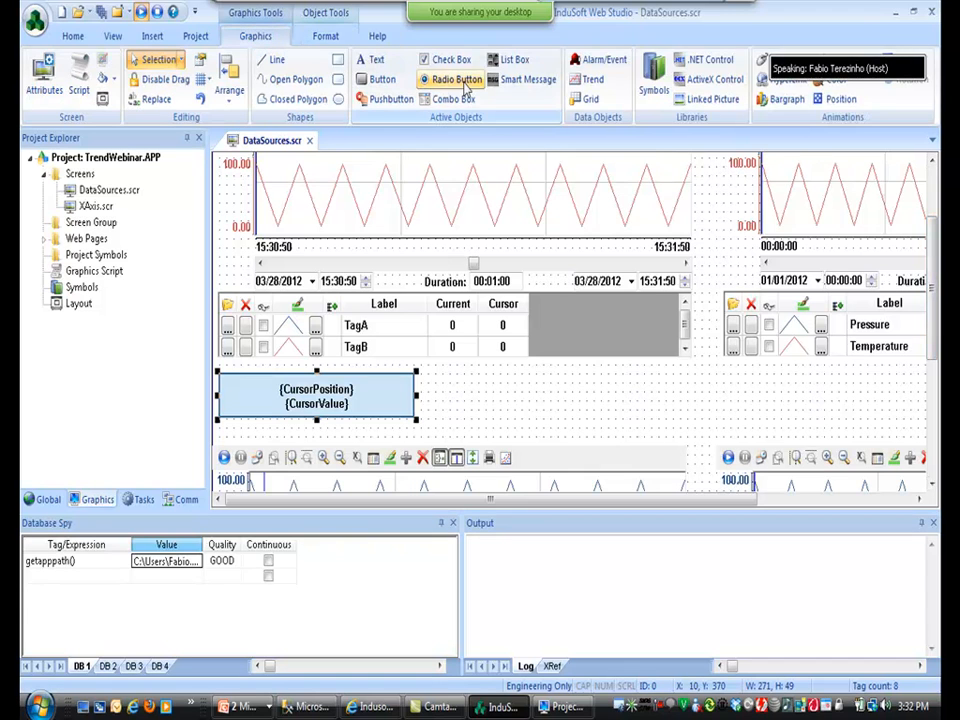
click(652, 80)
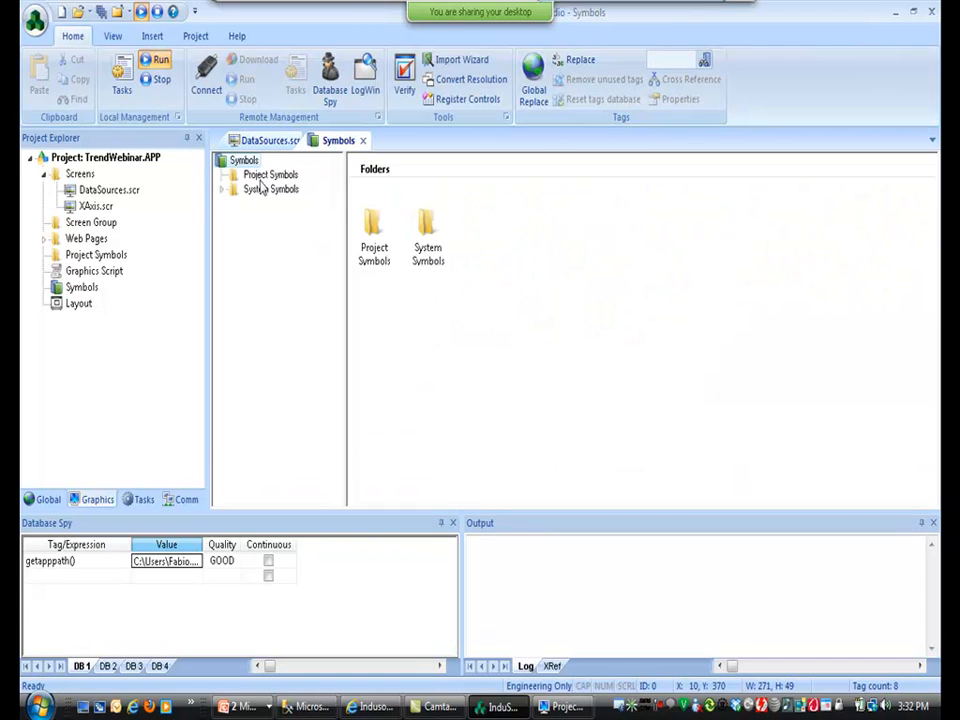
click(224, 190)
click(268, 405)
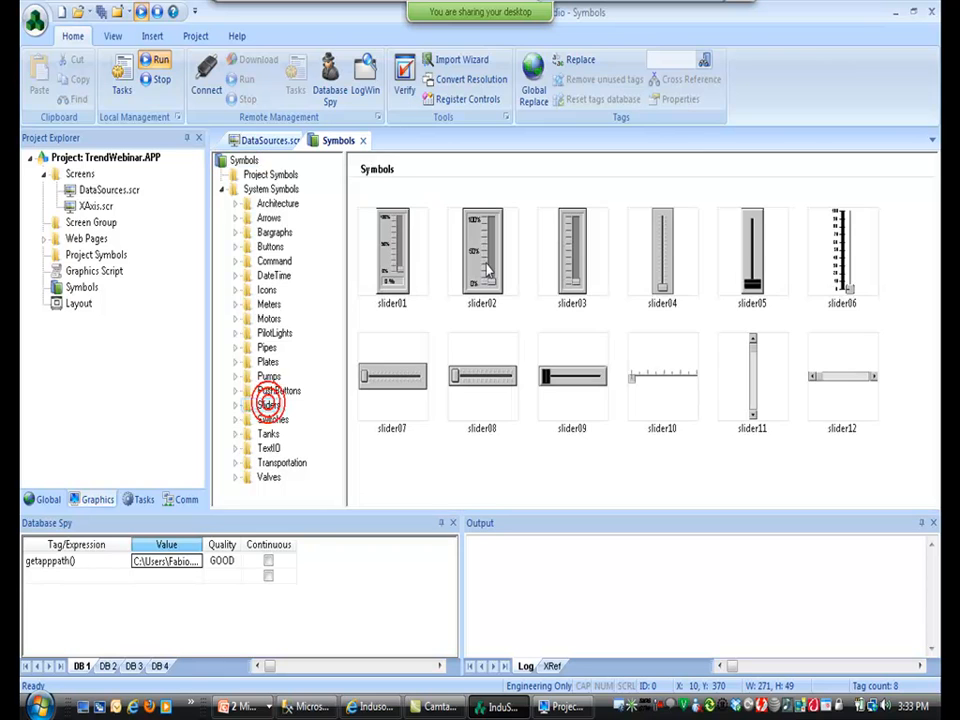
click(400, 387)
click(478, 390)
Set the slider's TagName to CursorPosition.
double_click(519, 422)
click(426, 329)
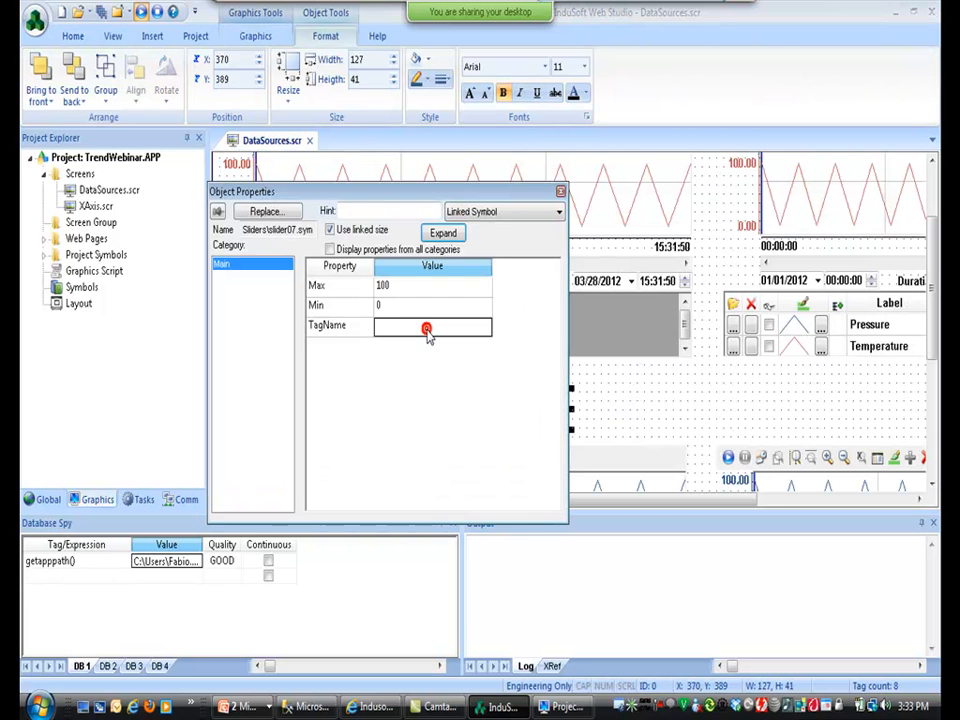
text(CursorPosition)
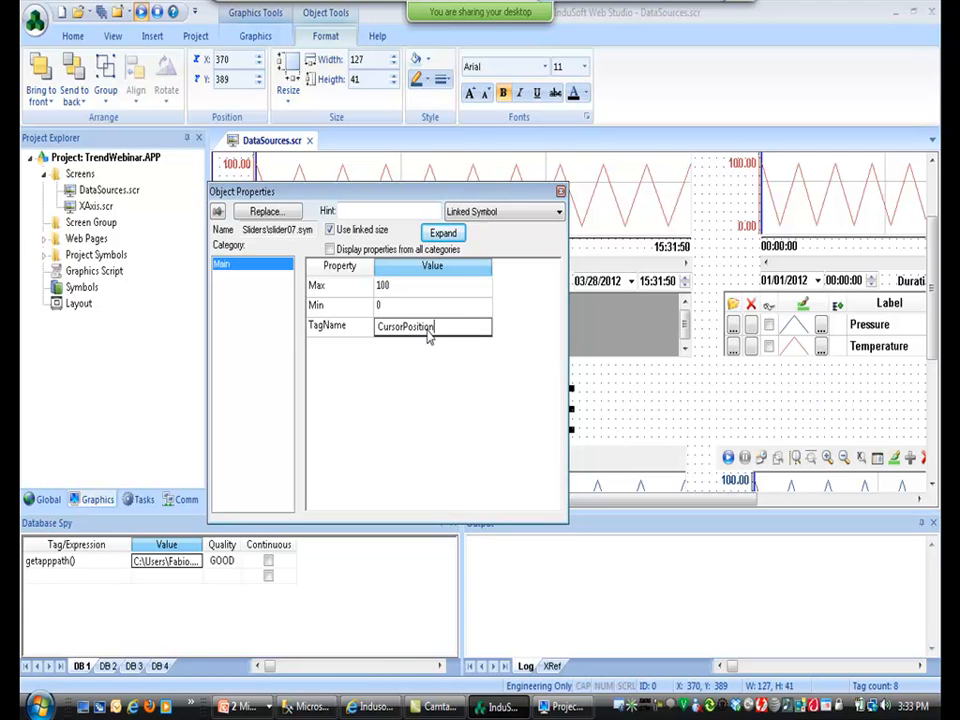
key(Return)
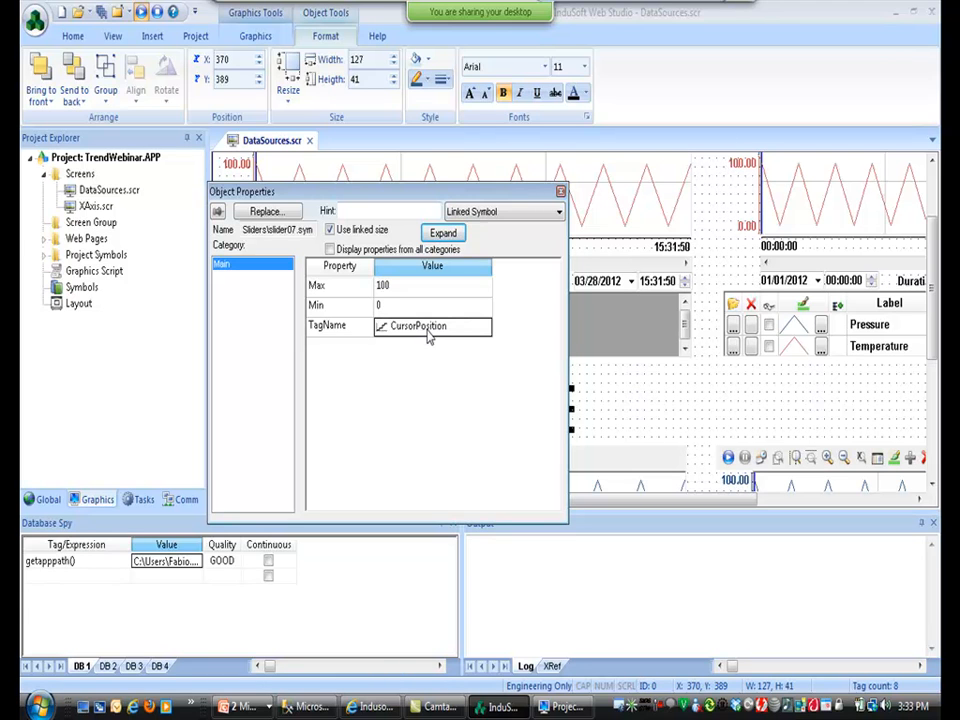
Test the display, drag the slider to move the trend cursor, and return to the slides.
click(141, 12)
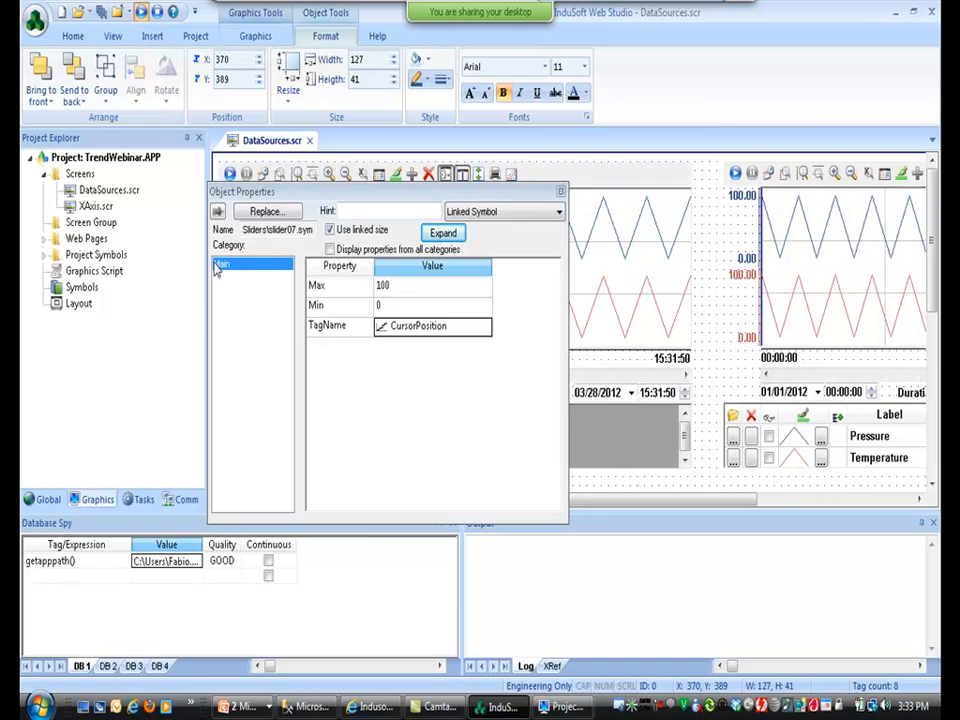
key(alt+Tab)
mouse_move(326, 369)
mouse_down()
mouse_move(291, 369)
mouse_move(369, 369)
mouse_move(296, 369)
mouse_move(349, 389)
mouse_move(313, 390)
mouse_move(329, 372)
mouse_up()
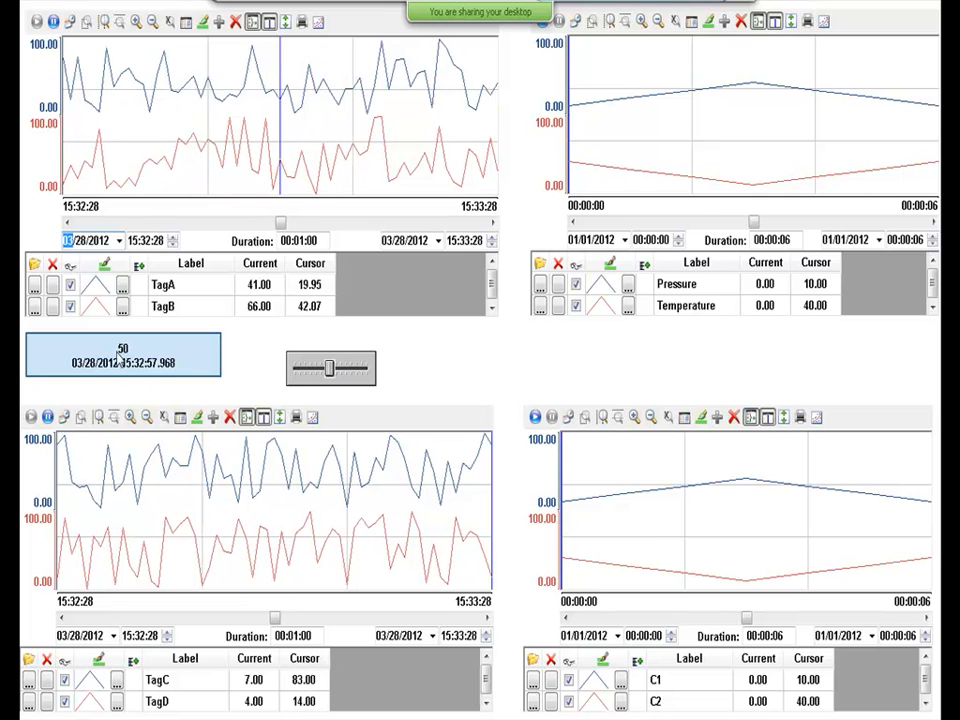
key(alt+Tab)
key(alt+Tab)
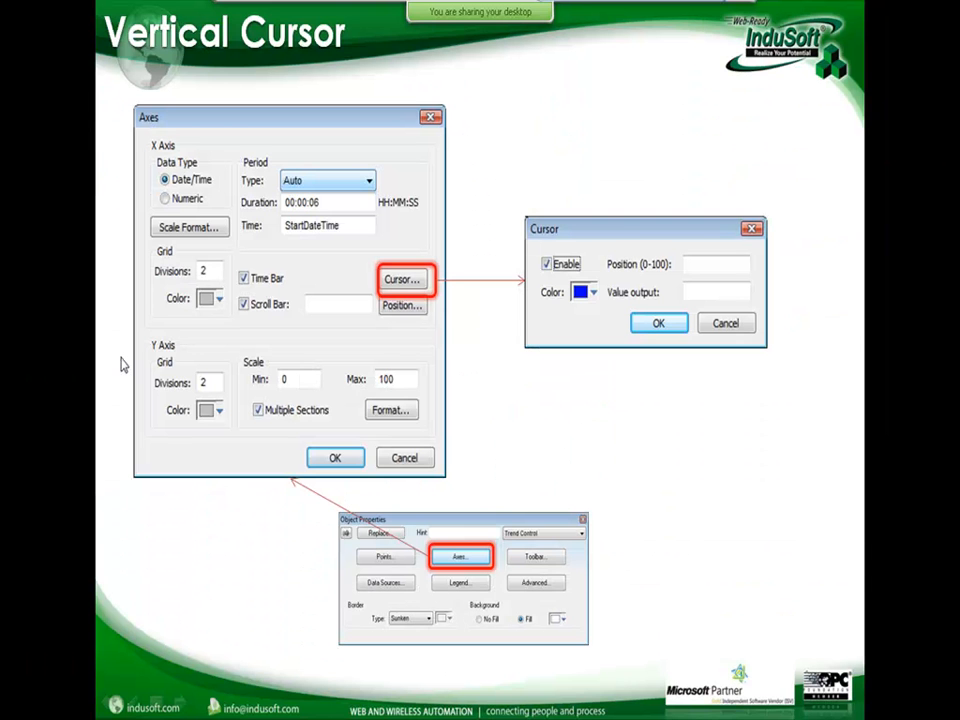
Advance to the Orientation (Horizontal / Vertical) slide, then switch back to InduSoft Web Studio.
click(120, 356)
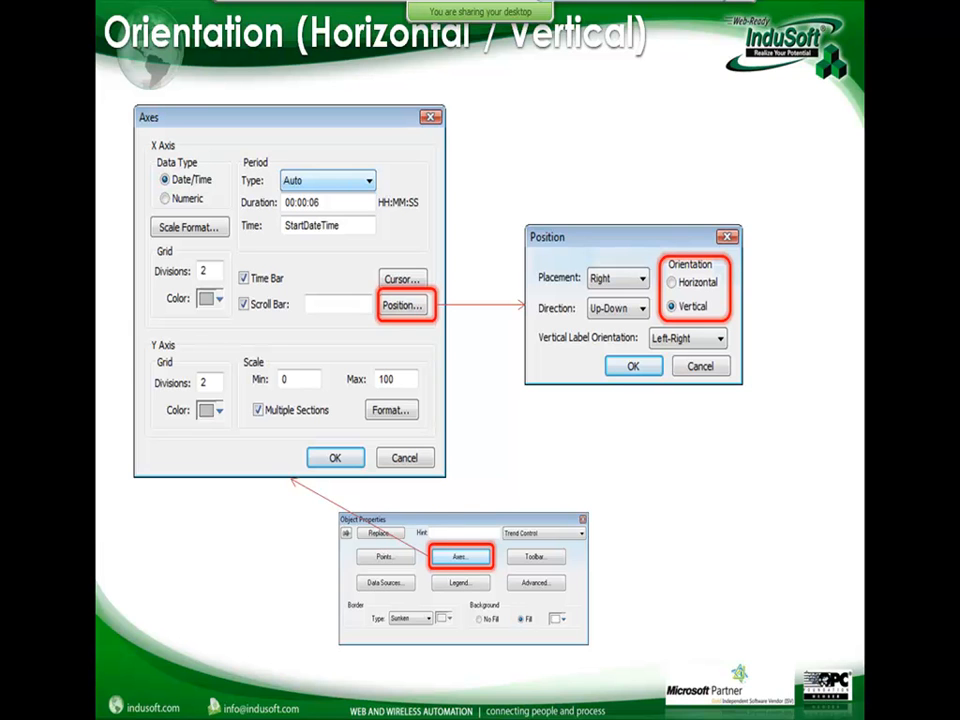
key(alt+Tab)
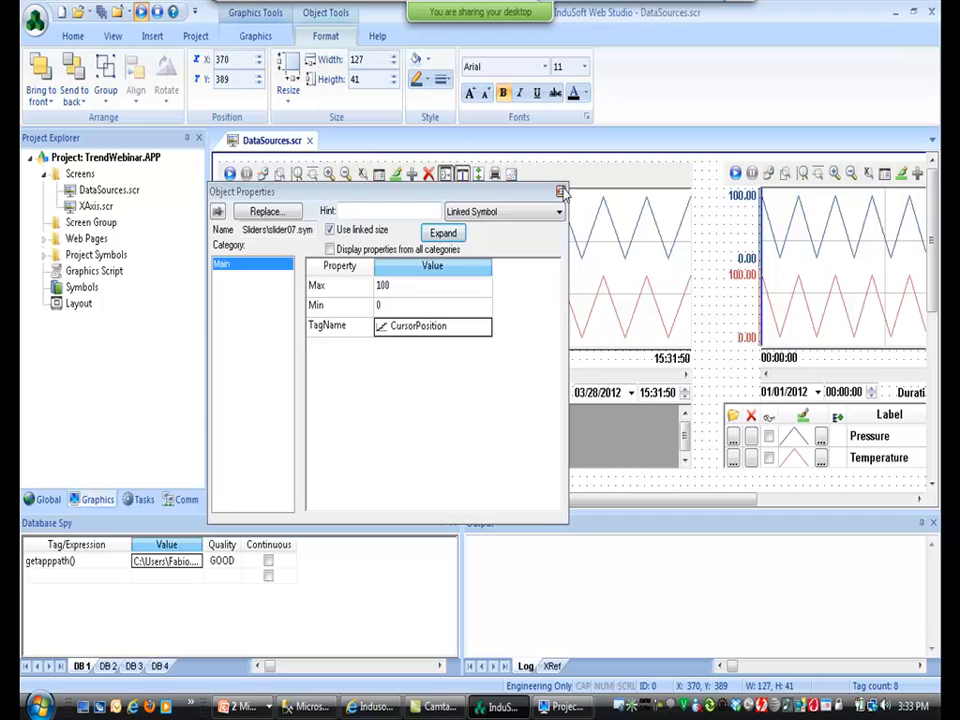
Close the slider's properties and start Save As to rename DataSources.scr to VerticalDataSources.scr.
click(561, 191)
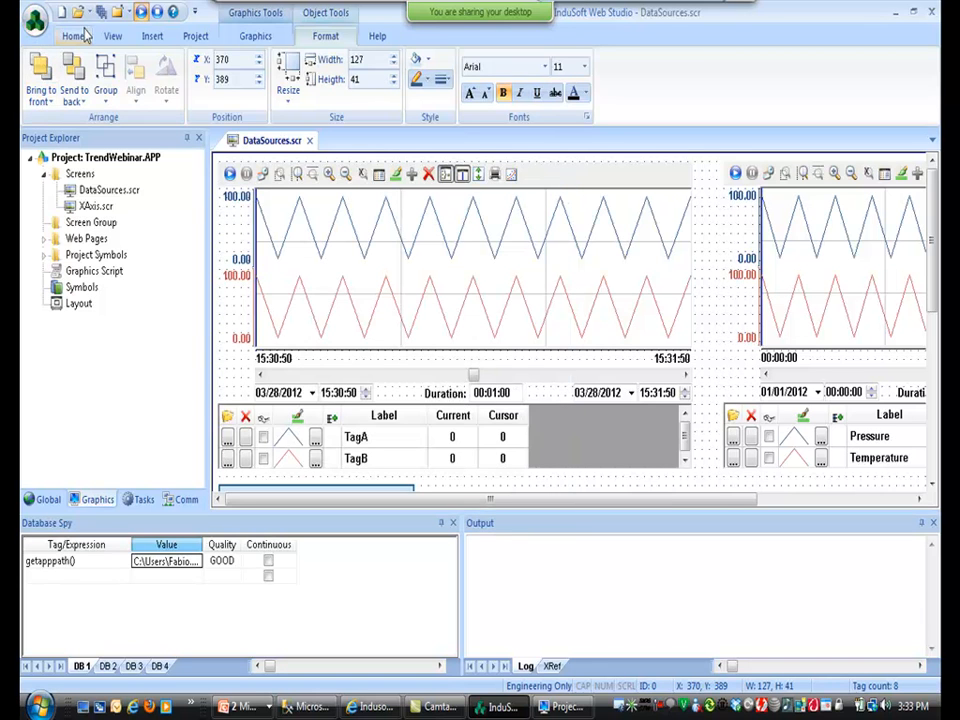
click(37, 24)
click(67, 182)
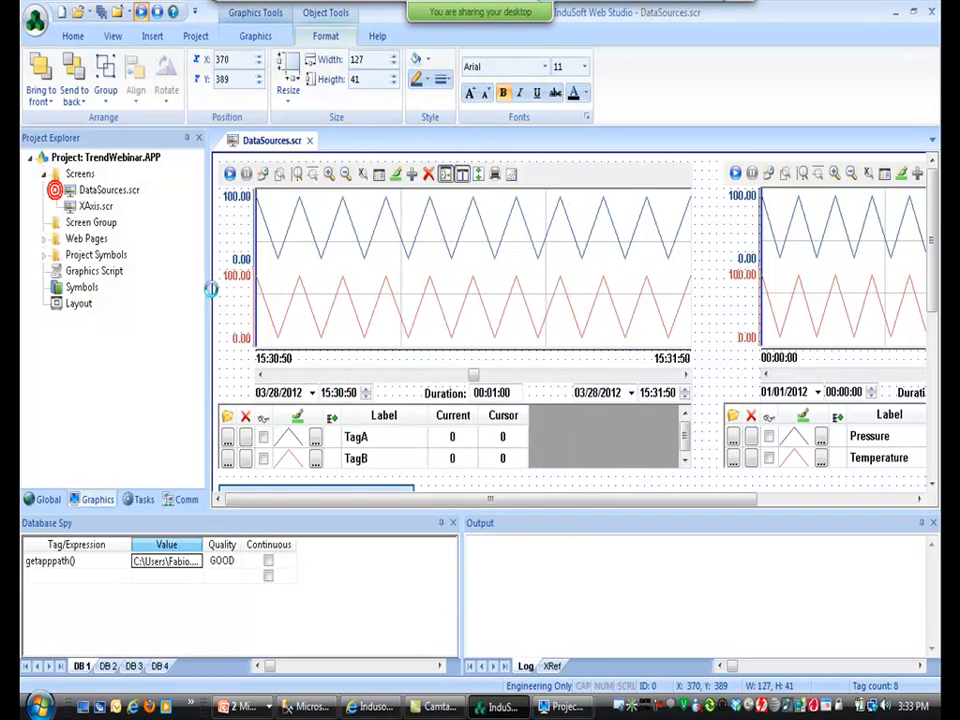
key(Left)
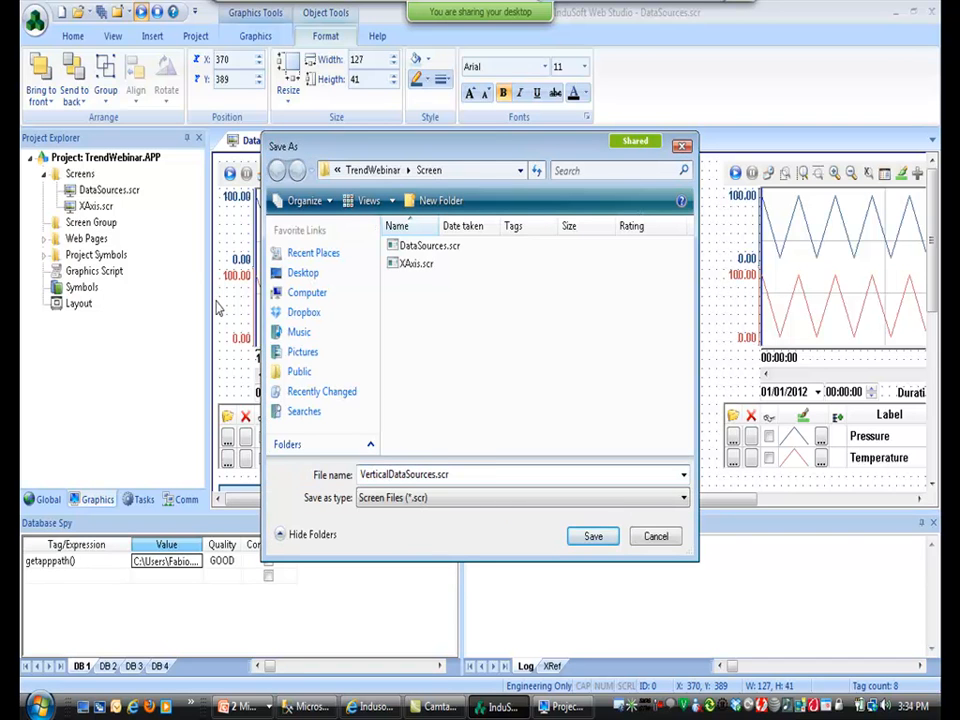
Save the copy as VerticalDataSources.scr and set the upper trend's axis orientation to Vertical.
key(Return)
click(456, 292)
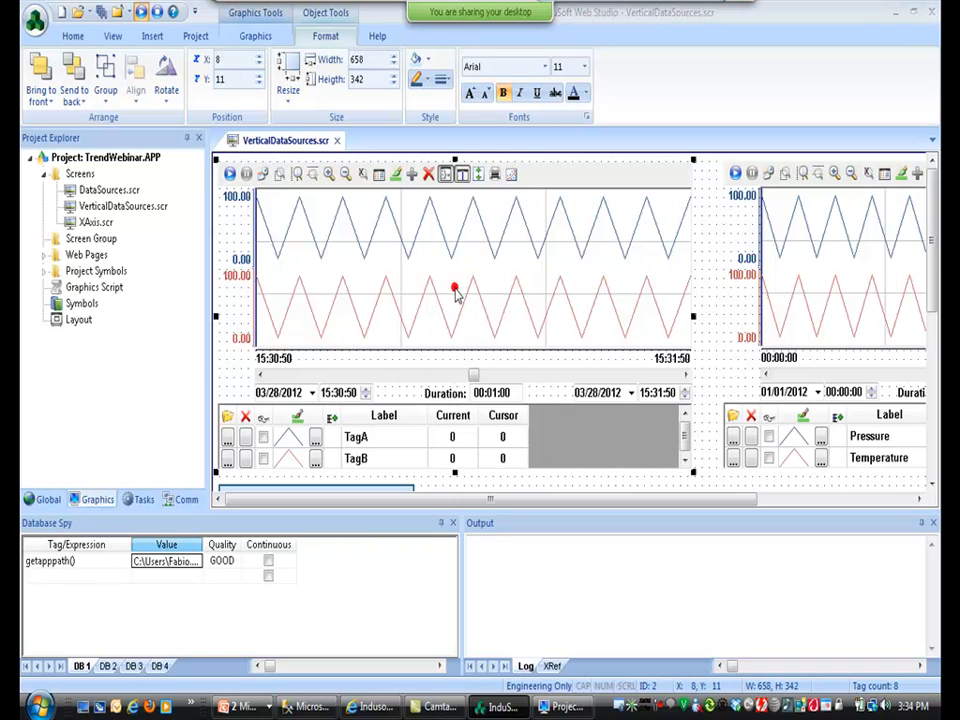
double_click(456, 292)
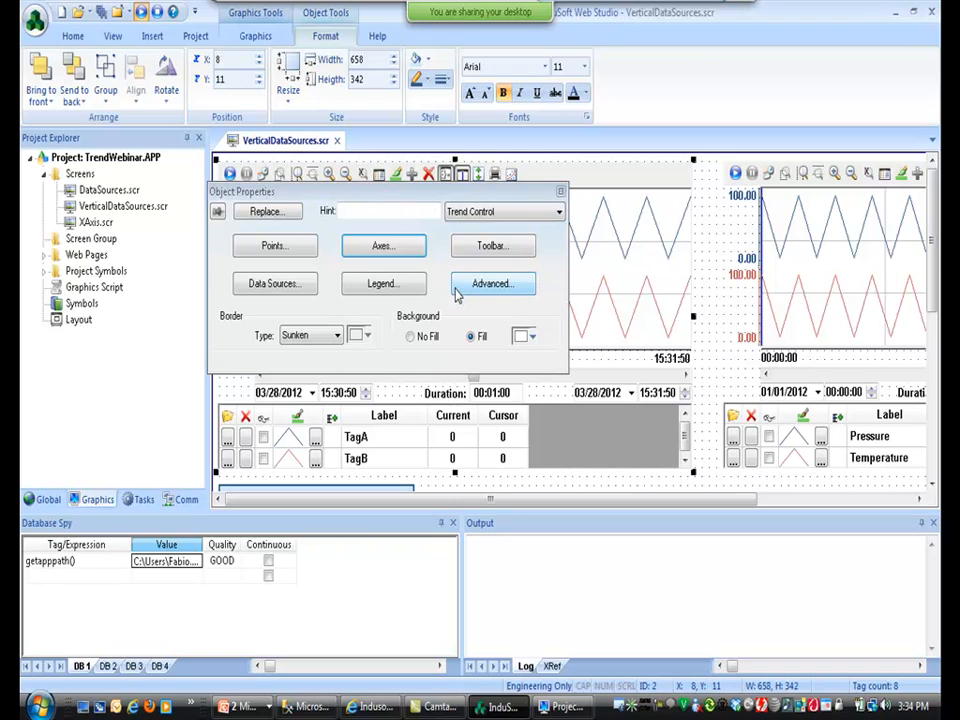
click(353, 255)
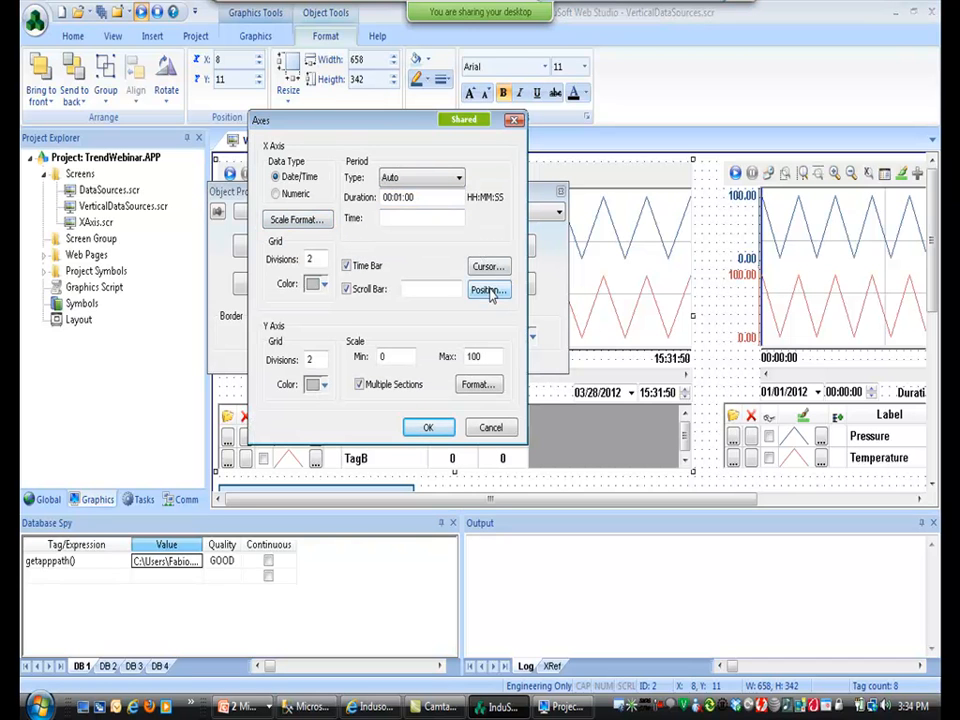
click(489, 290)
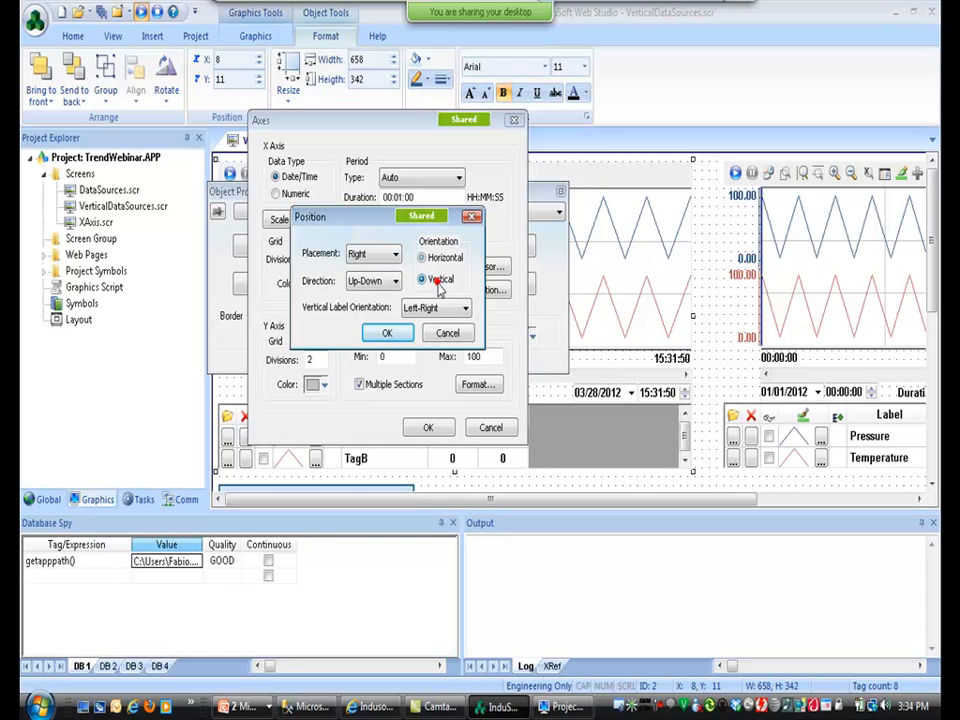
click(388, 334)
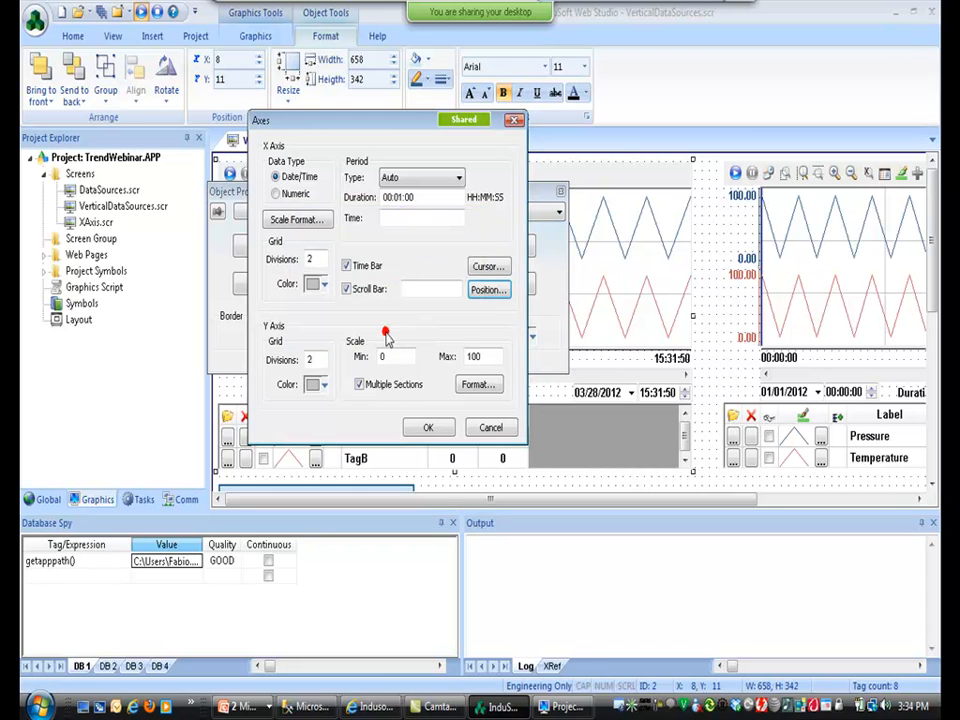
click(427, 428)
Set the lower trend's axis to Vertical orientation, placement Right, Up-Down.
scroll(597, 399, down, 3)
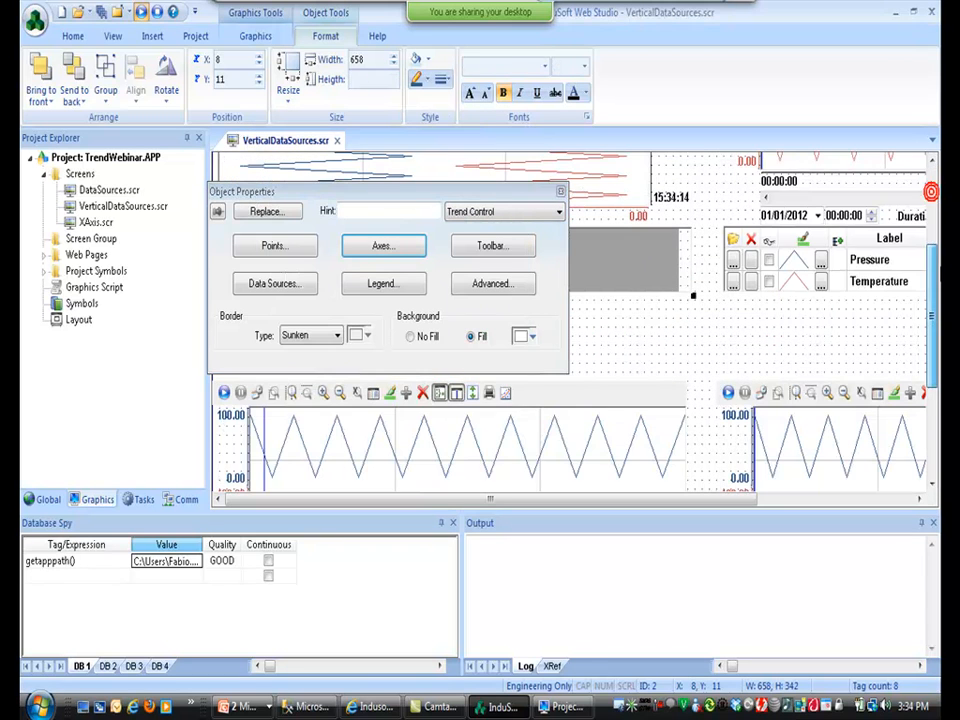
click(588, 462)
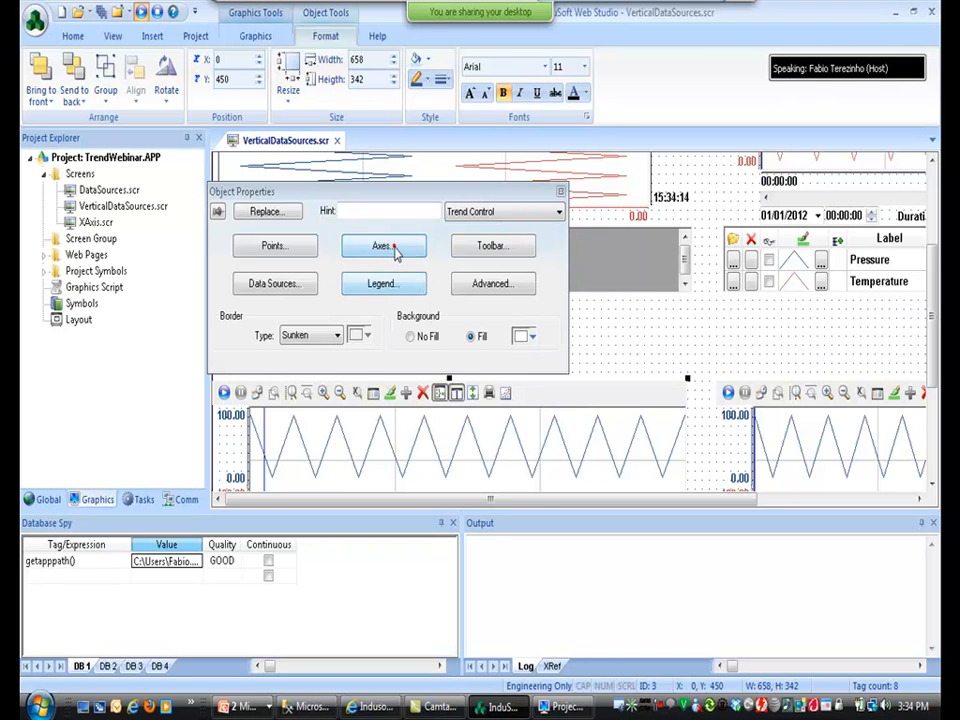
click(390, 250)
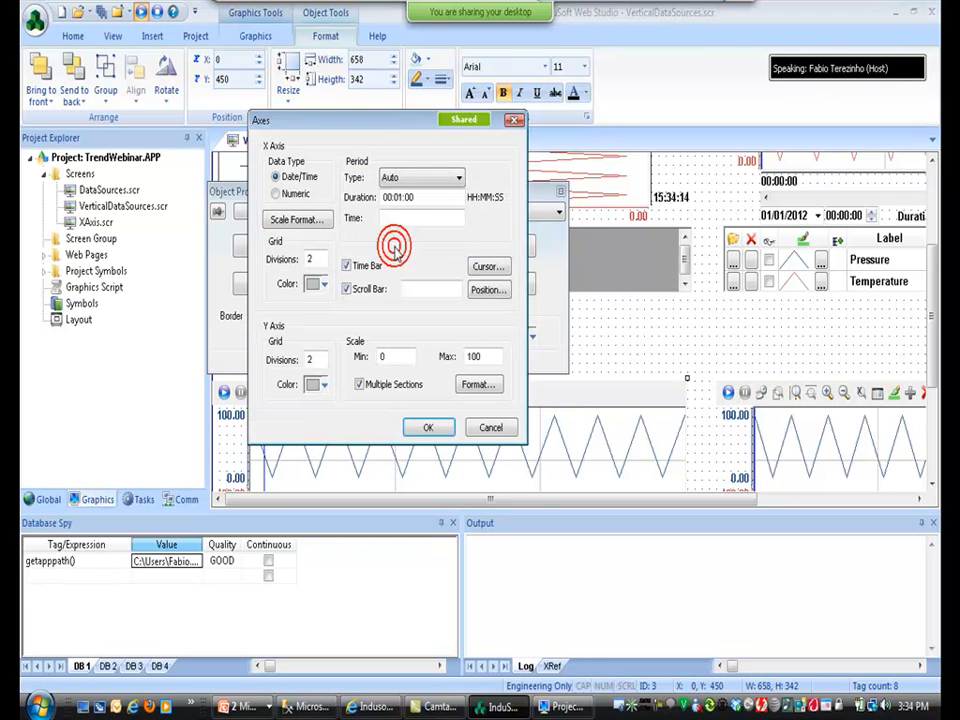
click(488, 290)
click(424, 279)
click(385, 333)
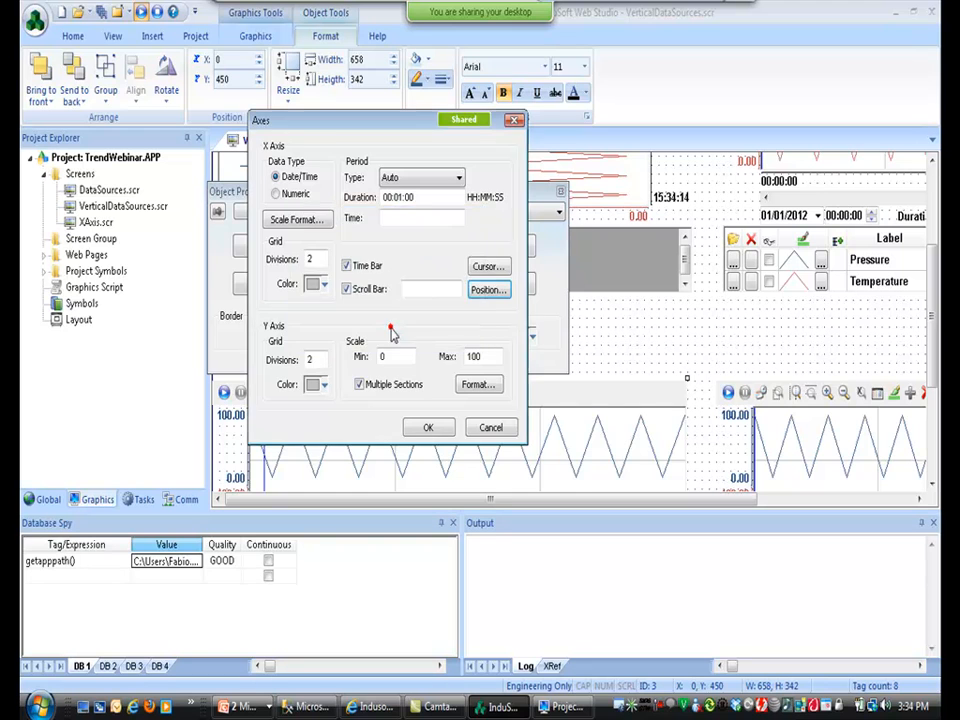
click(428, 427)
Set the upper-right and lower-right trends' axes to Vertical orientation.
click(791, 184)
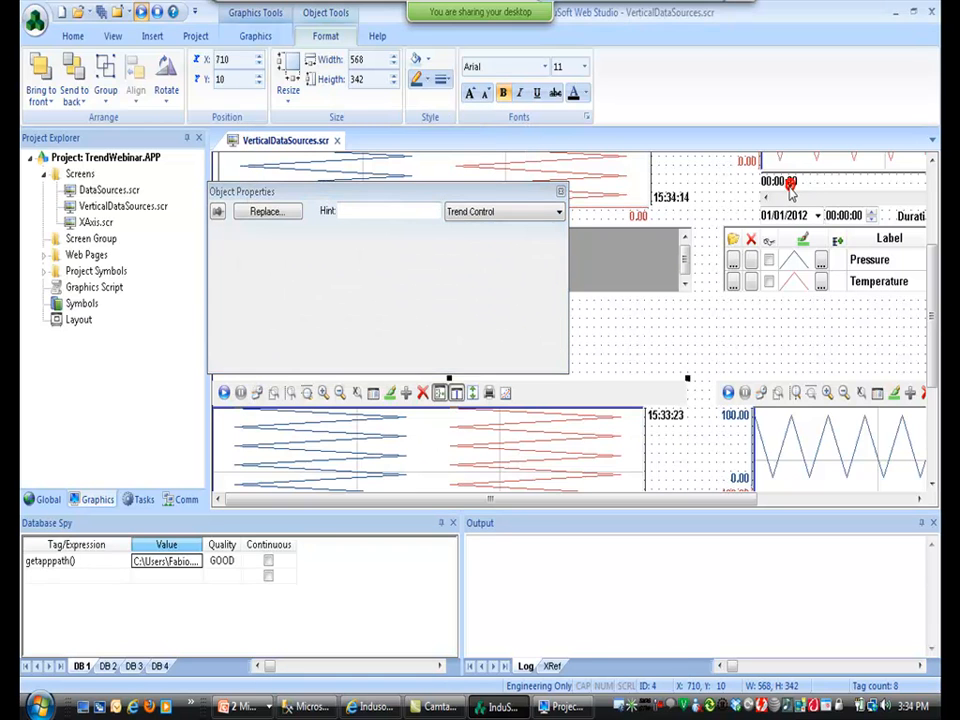
click(386, 250)
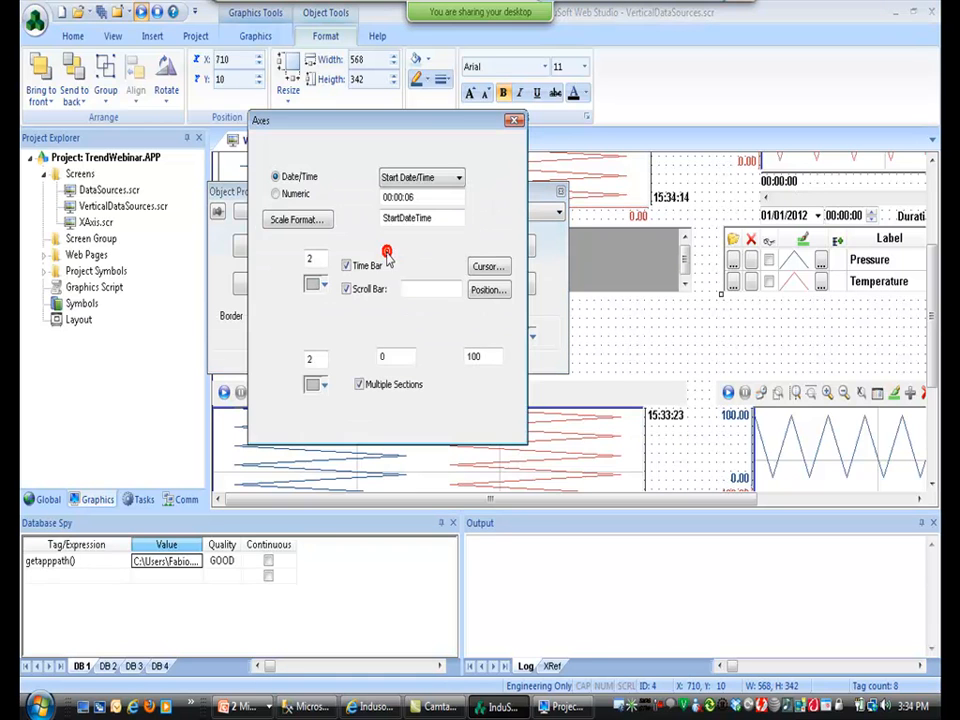
click(488, 290)
click(387, 333)
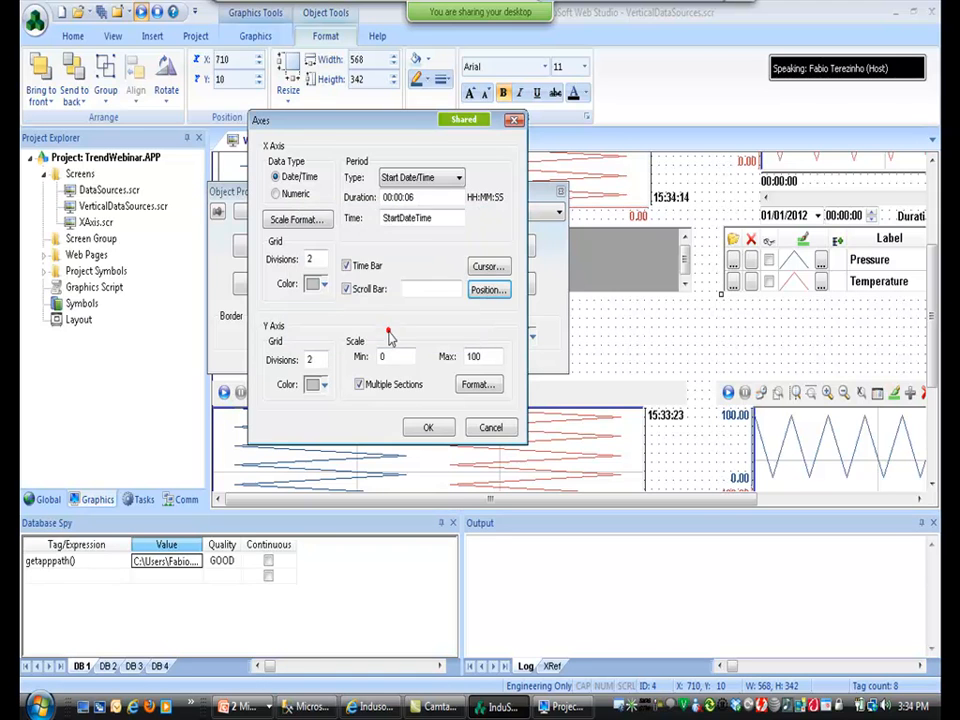
click(428, 427)
click(833, 440)
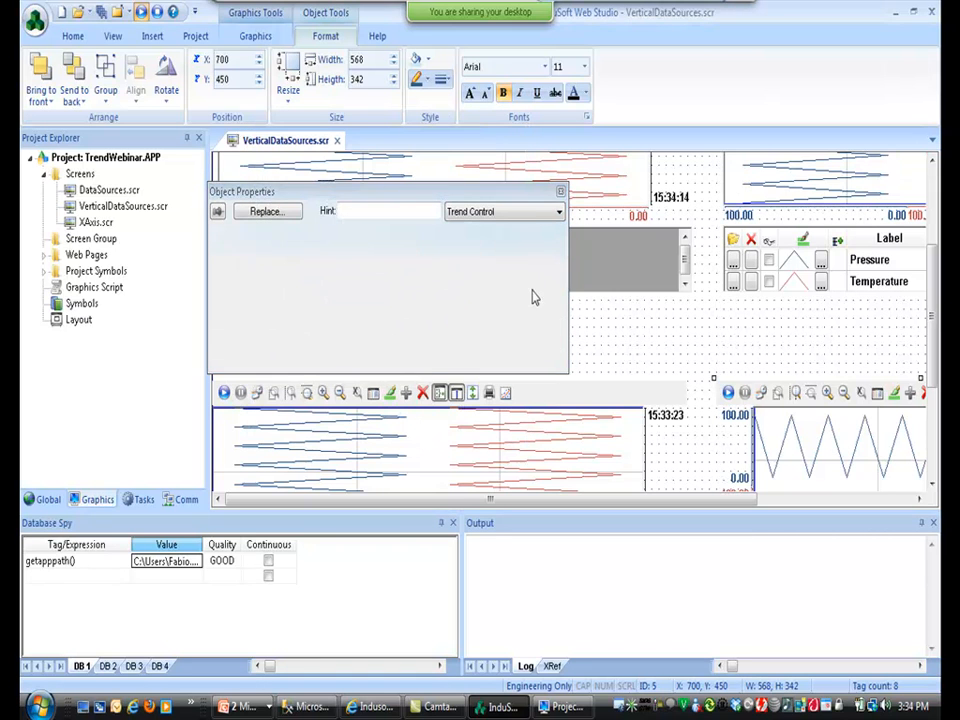
click(386, 248)
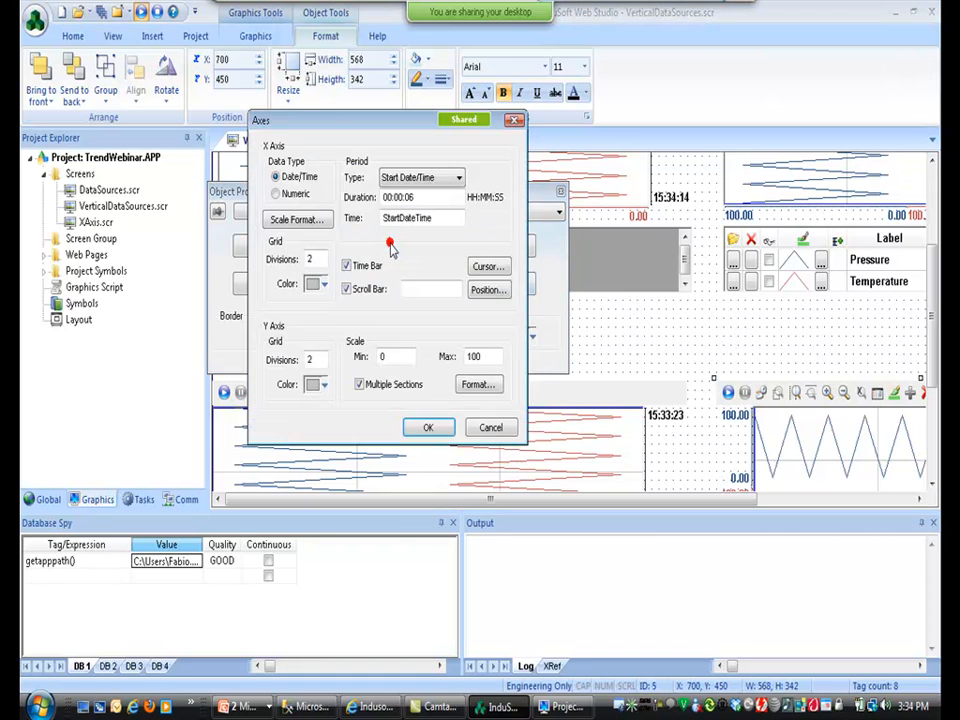
click(486, 292)
click(387, 333)
Confirm the last trend's axis change, view the four vertical trends running, and return to the editor.
click(428, 427)
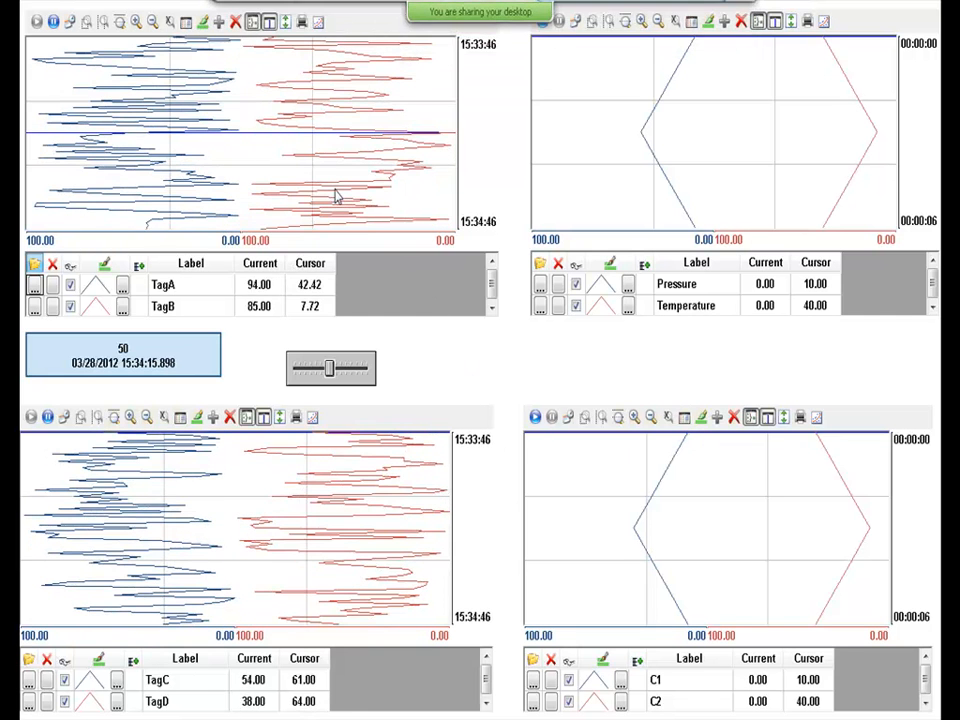
key(alt+Tab)
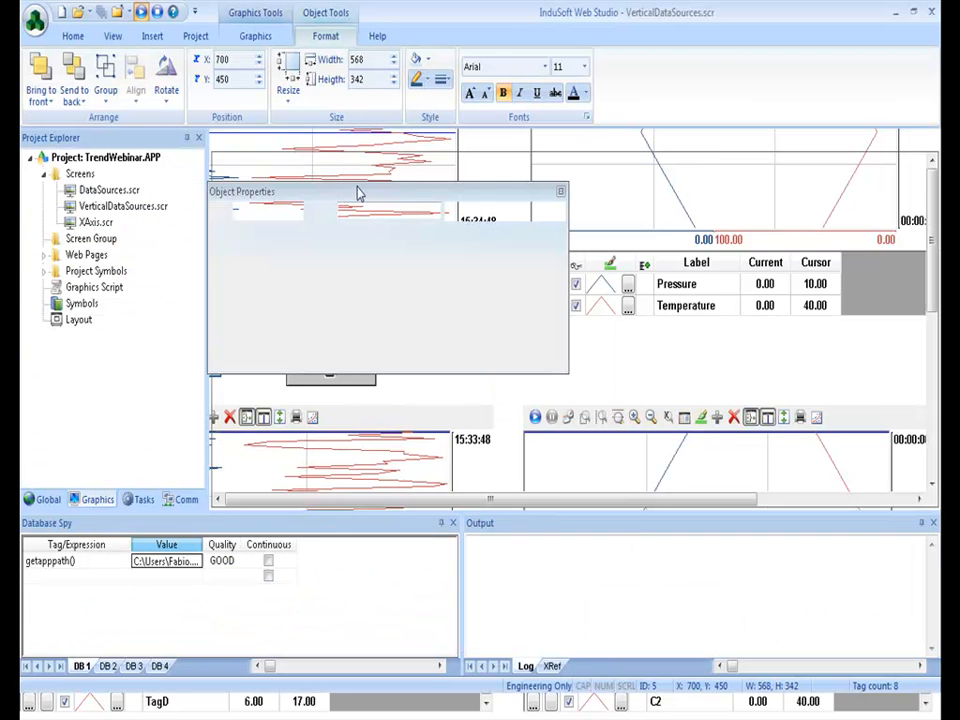
Fit the screen in view, delete the button and slider, and rearrange trends side by side.
click(560, 191)
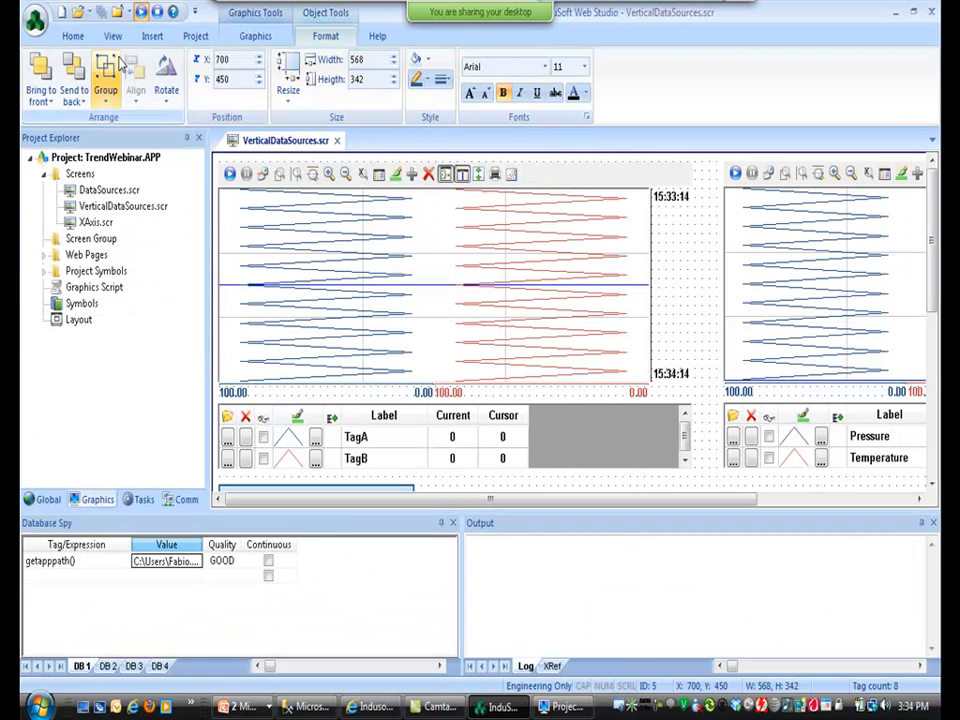
click(111, 37)
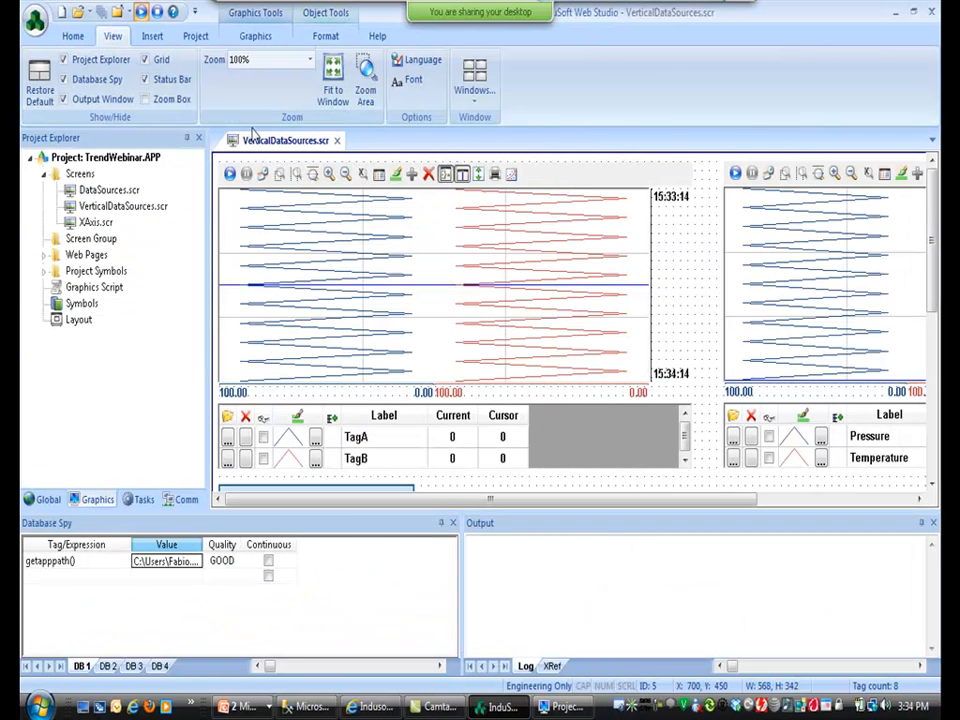
click(333, 80)
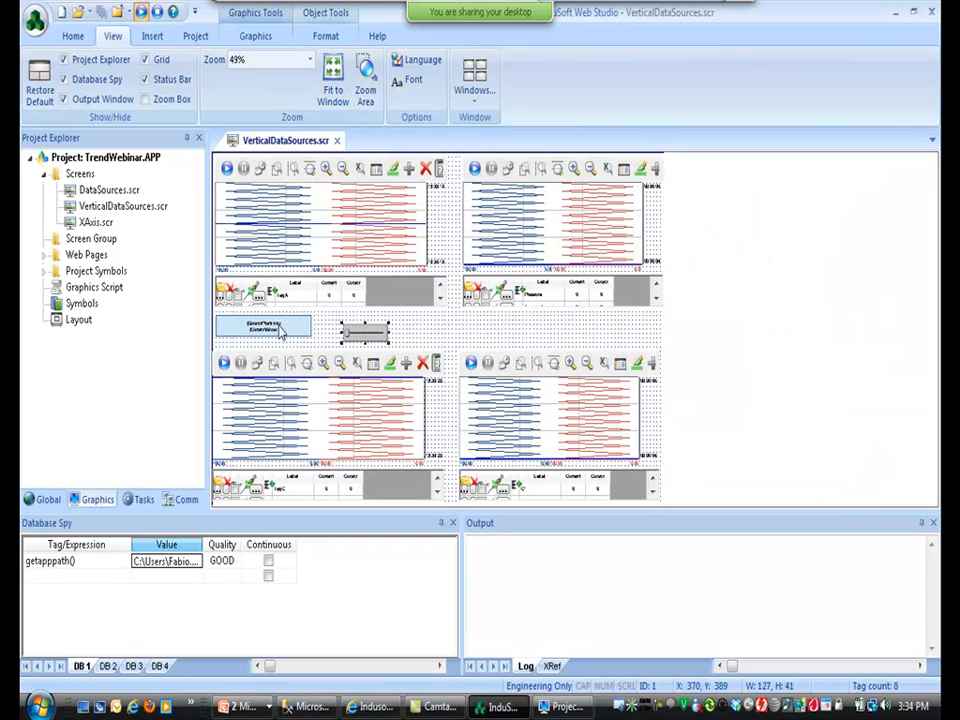
key(Delete)
click(349, 271)
drag(447, 233, 345, 235)
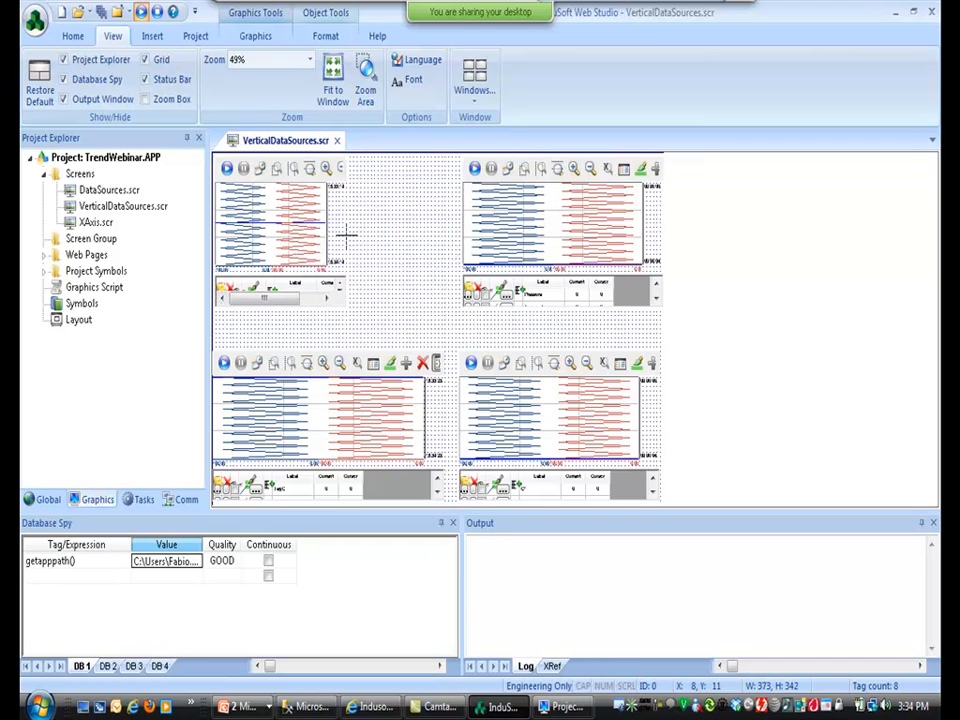
drag(328, 379, 444, 264)
drag(285, 250, 287, 507)
Select all four trends, make them the same size, and distribute them horizontally.
click(553, 441)
shift+click(476, 293)
shift+click(393, 301)
shift+click(270, 256)
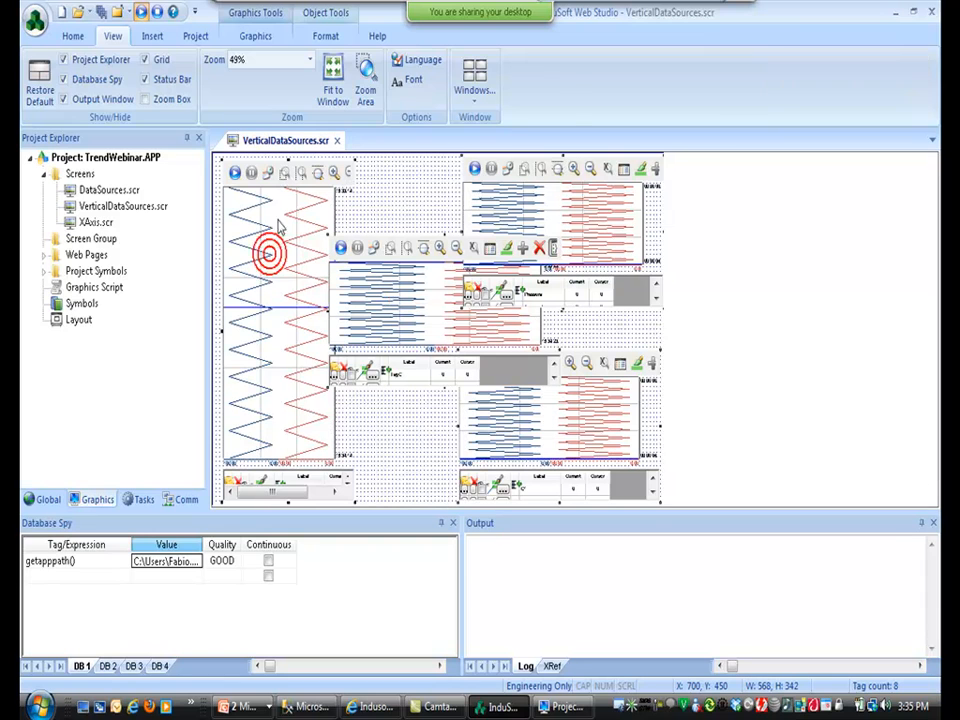
click(322, 38)
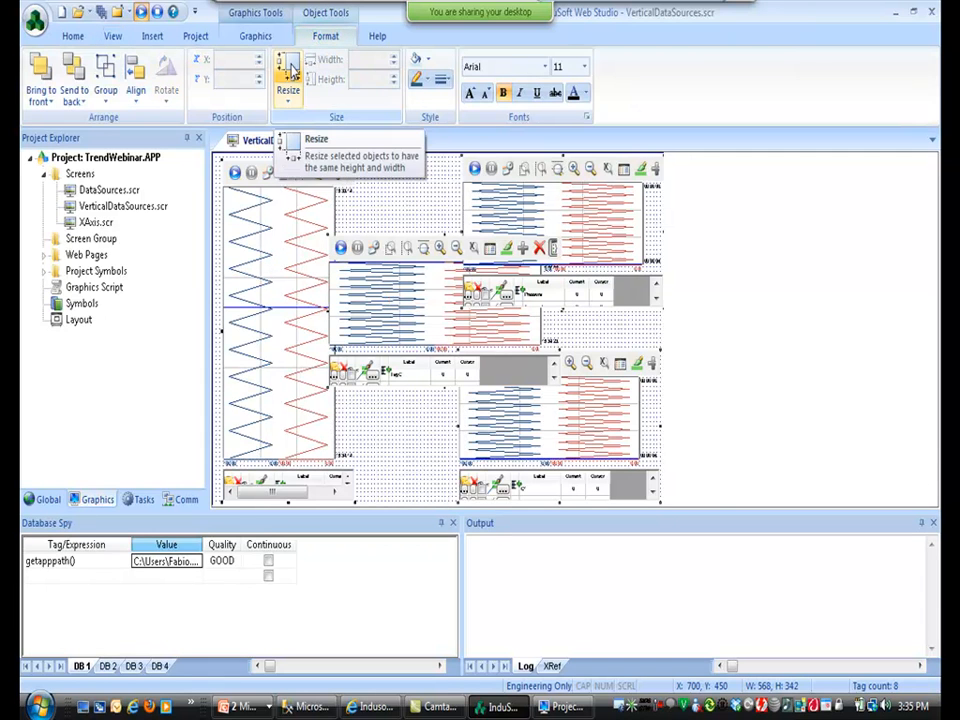
click(290, 66)
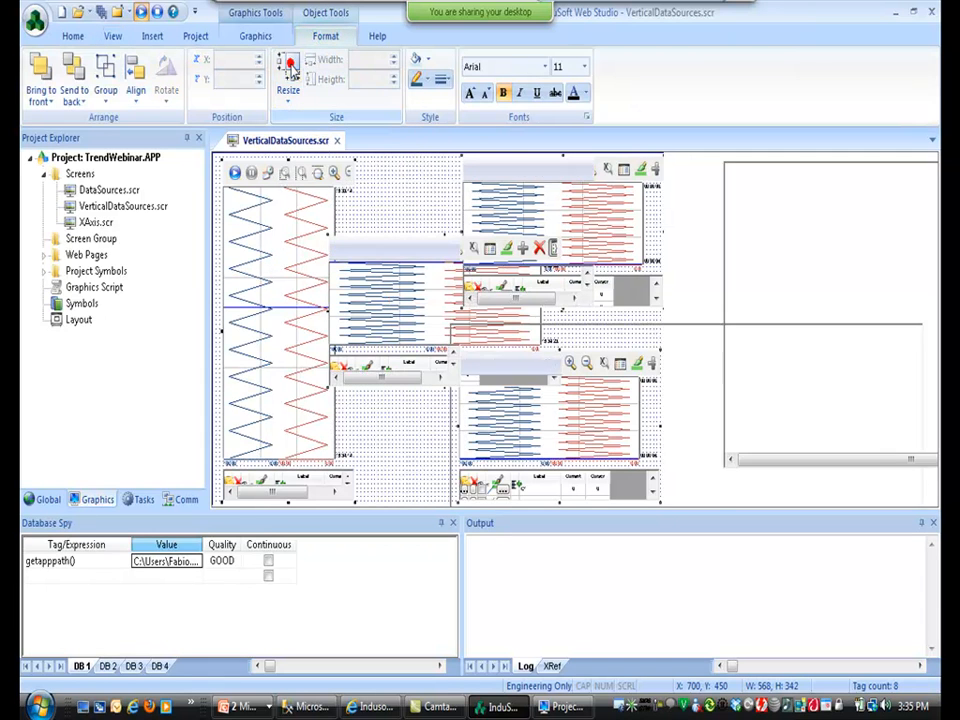
click(135, 90)
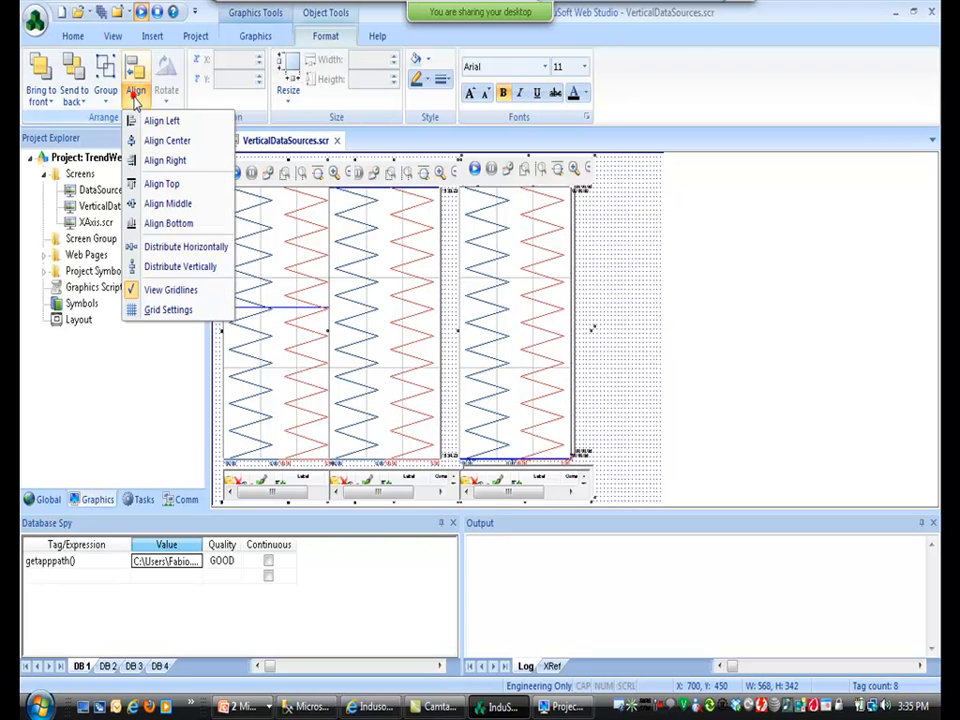
click(150, 246)
click(137, 92)
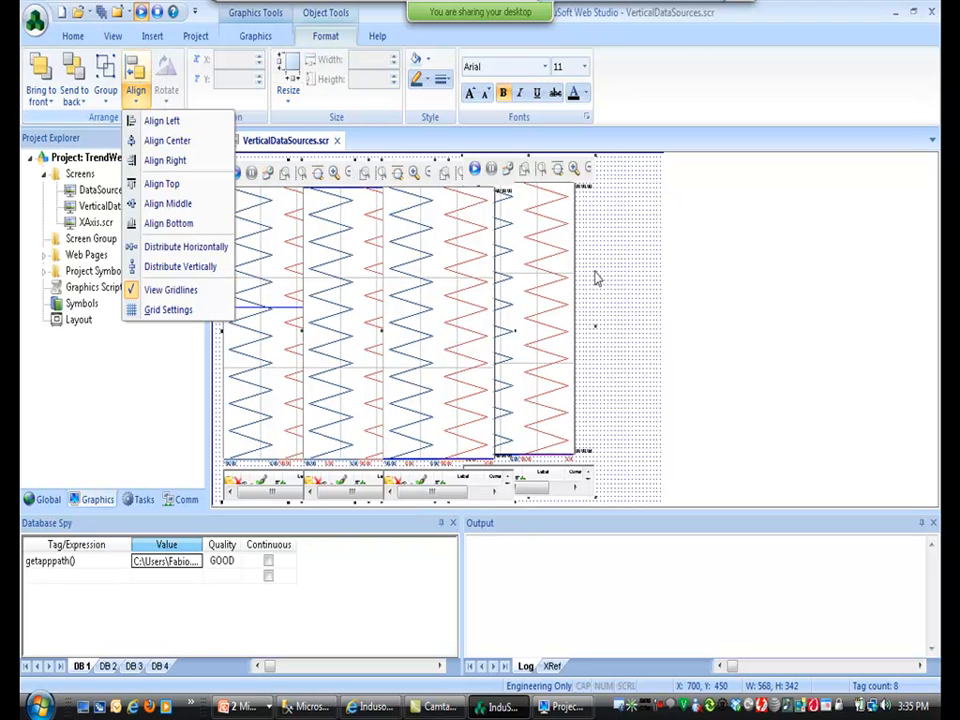
click(646, 308)
Shift the trend row right, push the end trends to the edges, and narrow the leftmost.
drag(548, 284, 597, 291)
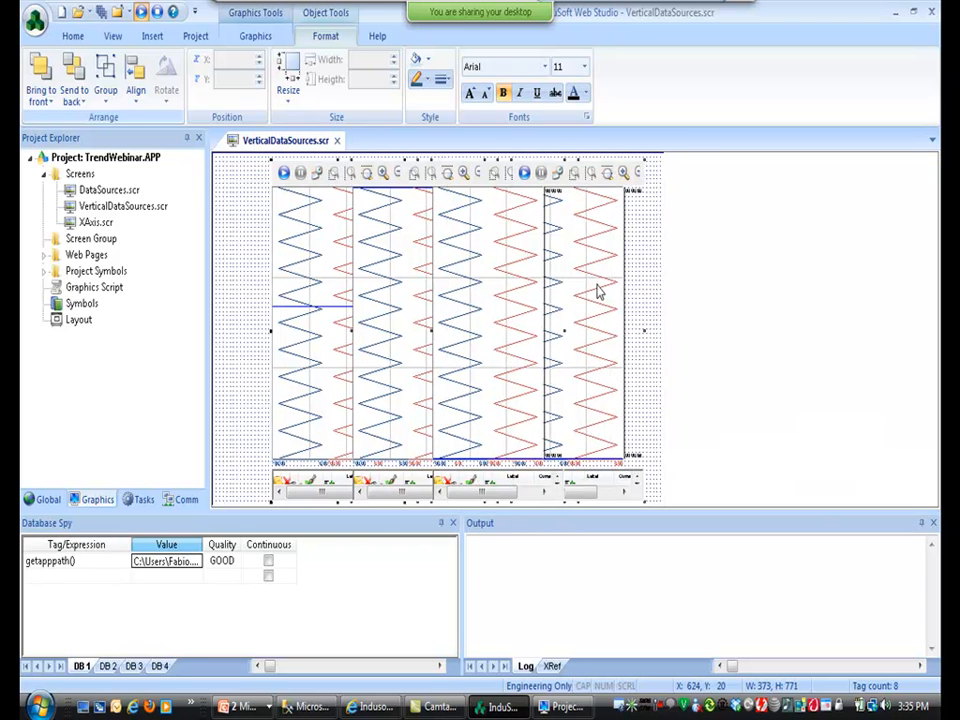
click(246, 300)
drag(312, 326, 270, 322)
drag(343, 346, 298, 362)
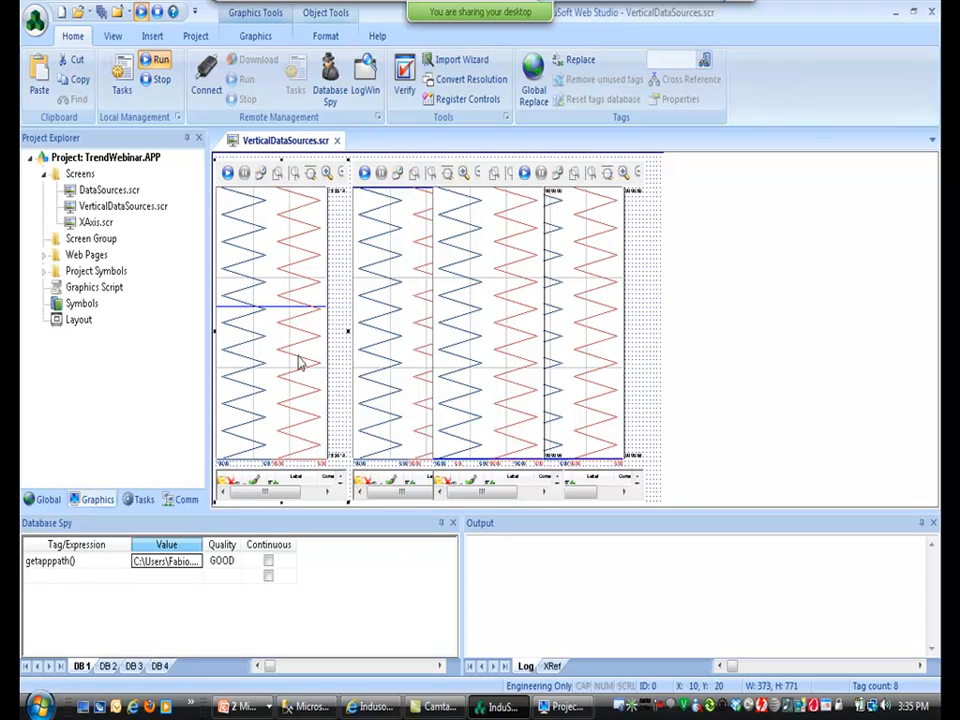
drag(626, 355, 639, 375)
click(308, 336)
drag(348, 330, 332, 331)
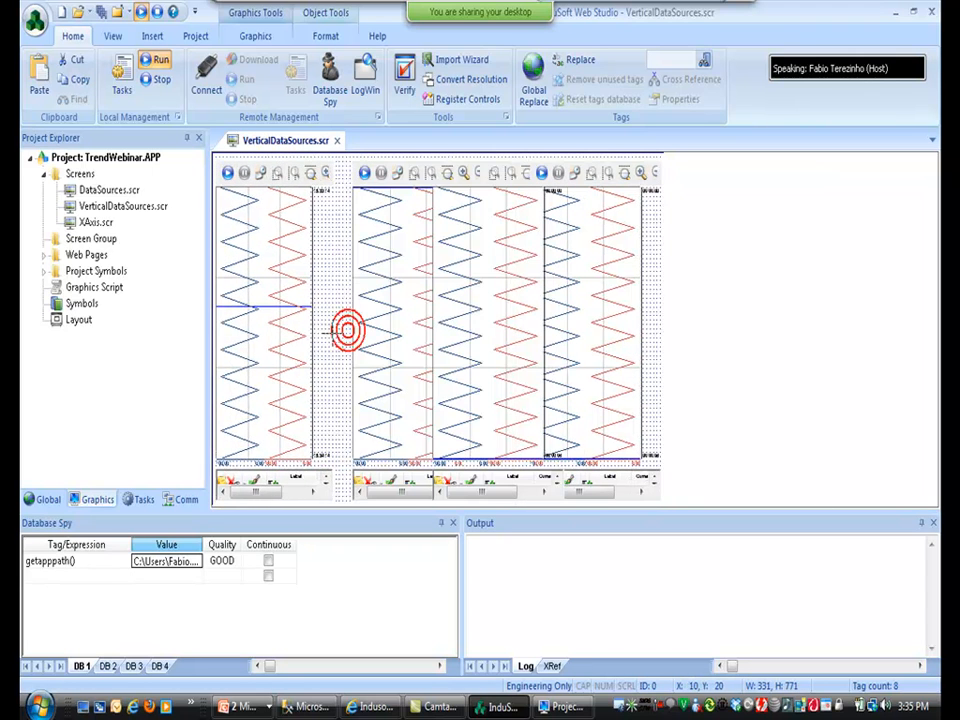
Align the four trends along their tops and distribute them horizontally.
click(634, 306)
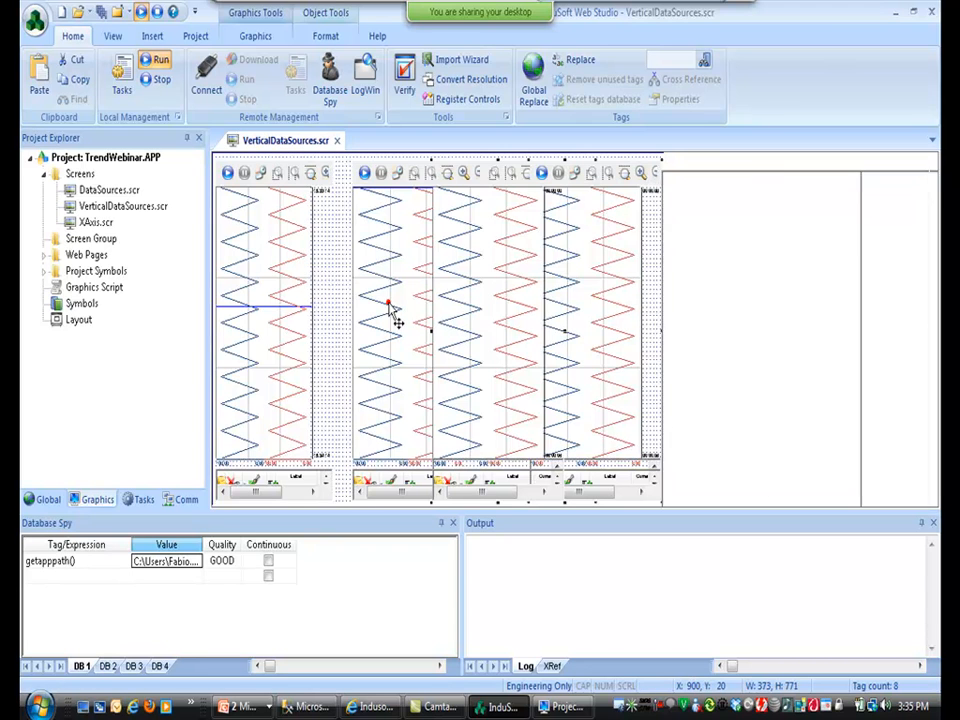
click(323, 38)
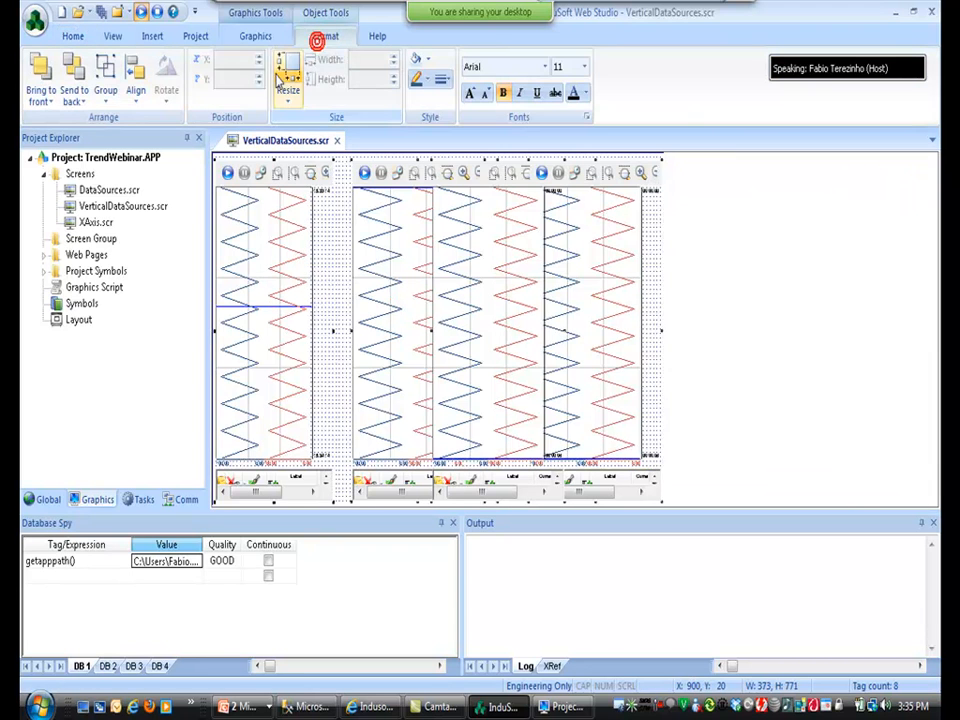
click(136, 92)
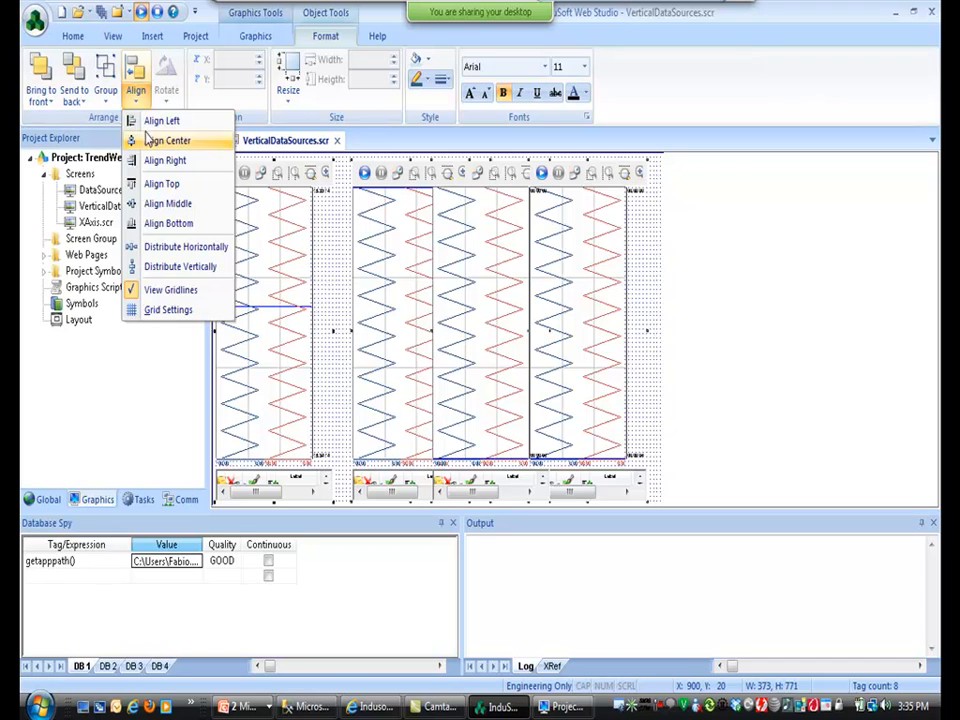
click(144, 184)
click(137, 100)
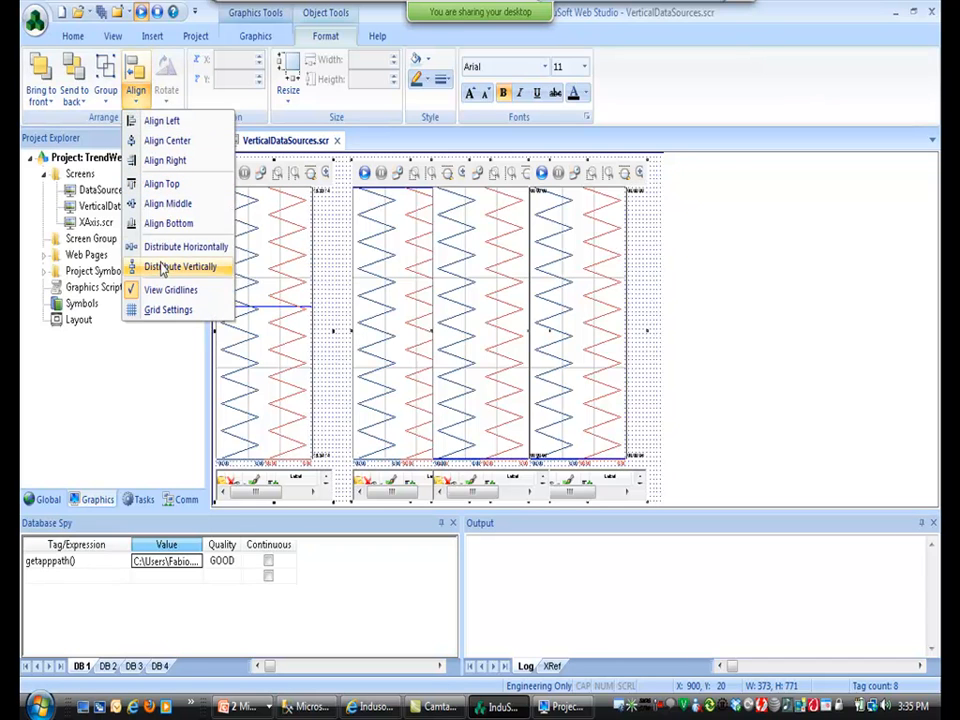
click(148, 246)
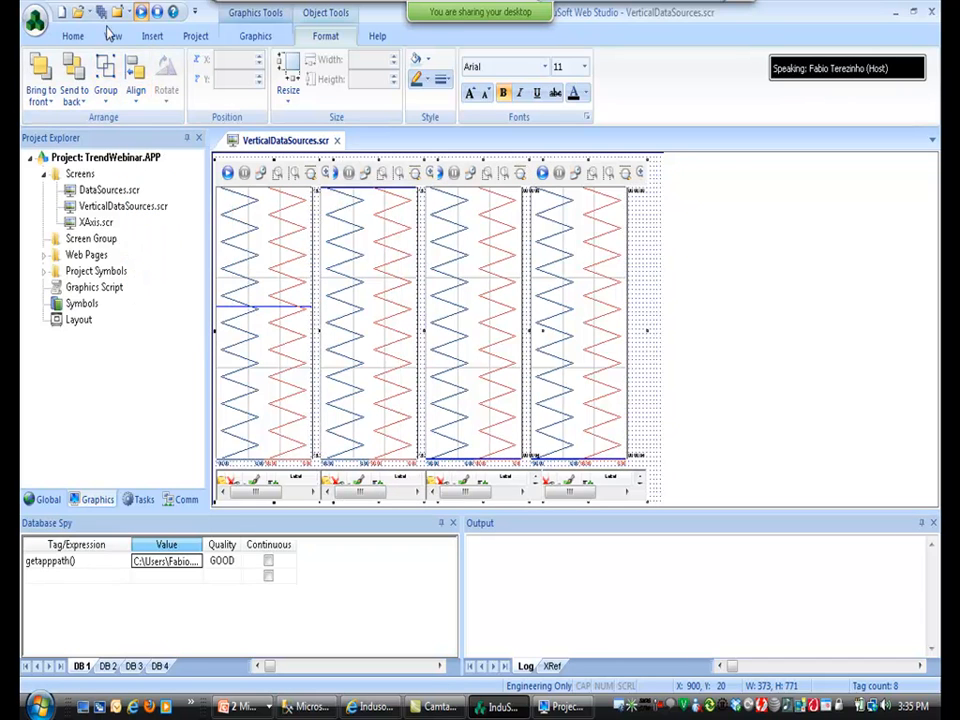
Watch the four vertical trends running live, then switch back to the slide show.
key(alt+Tab)
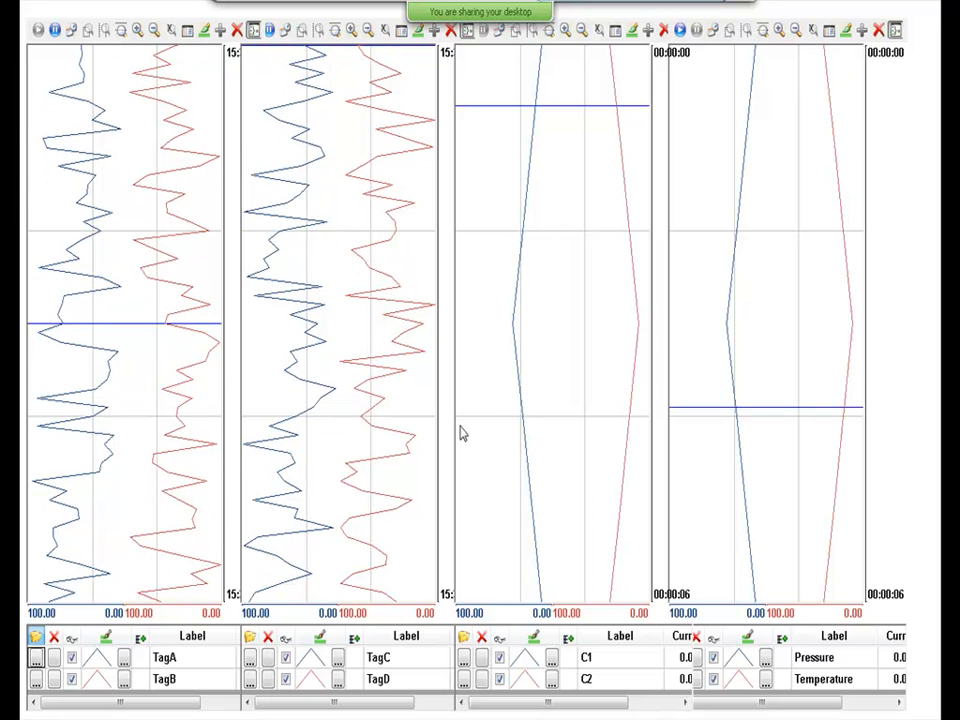
key(alt+Tab)
key(alt+Tab)
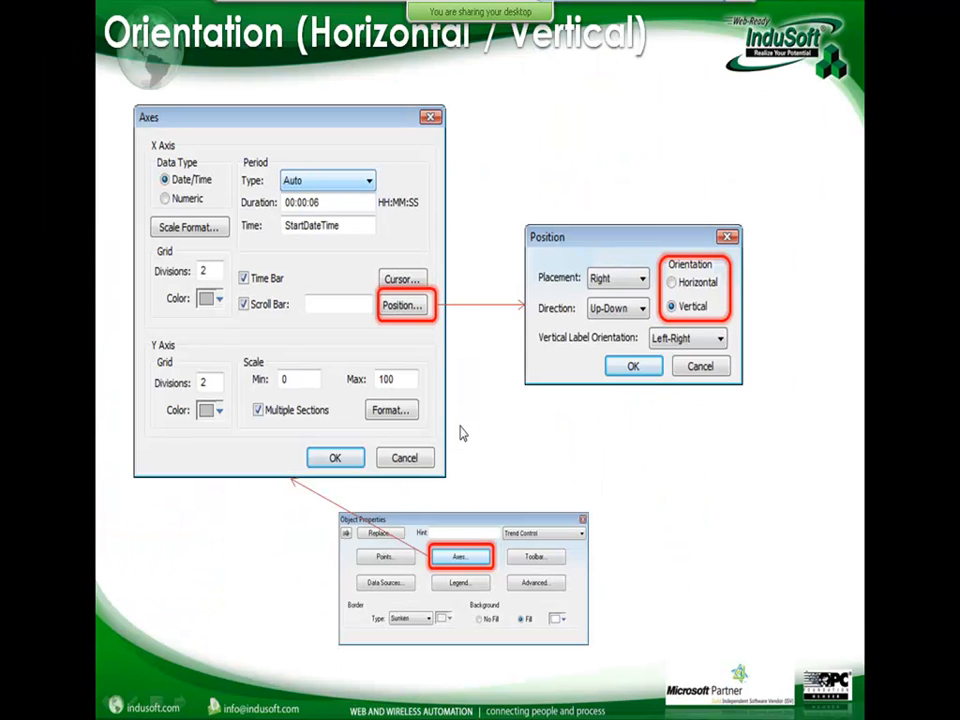
Advance to the Toolbar controls slide and switch back to the InduSoft editor.
key(Right)
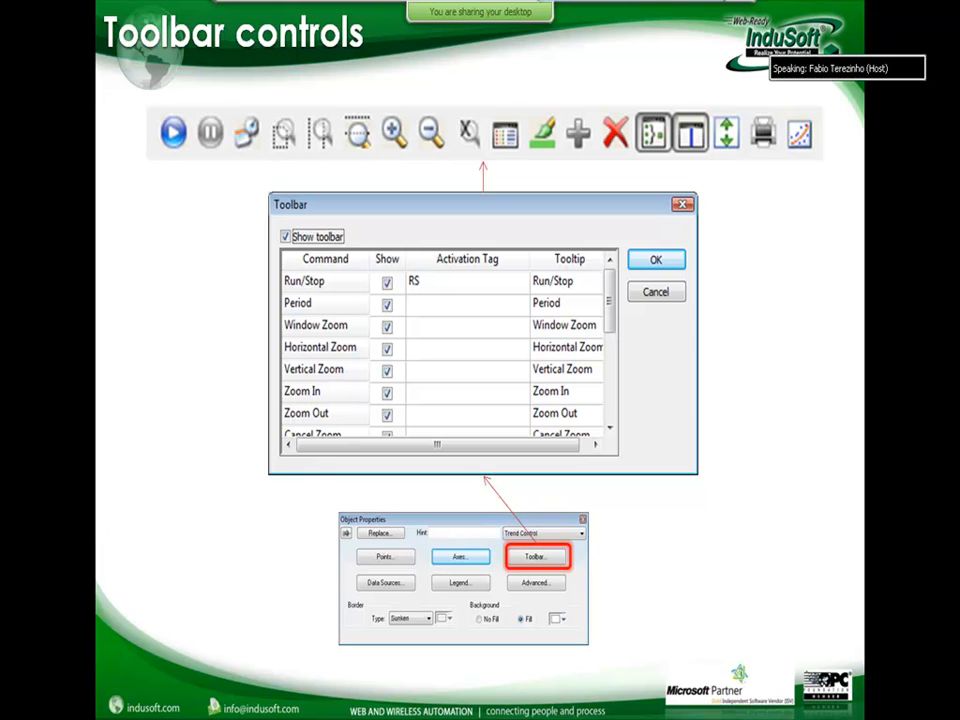
key(alt+Tab)
key(alt+Tab)
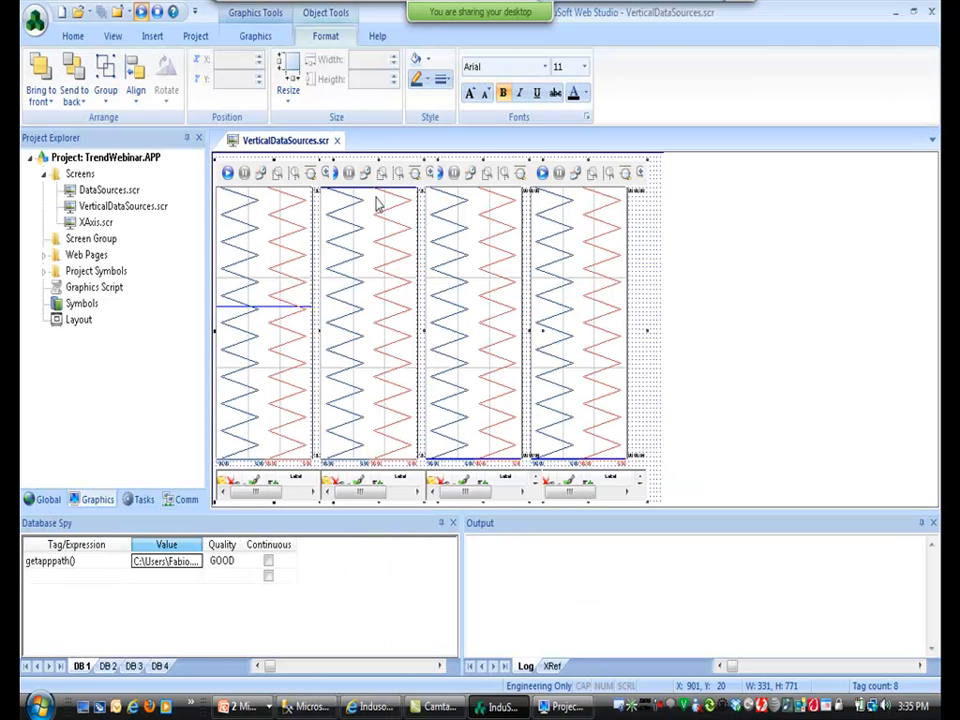
Close VerticalDataSources.scr and reopen DataSources.scr from the Project Explorer.
click(336, 140)
double_click(104, 190)
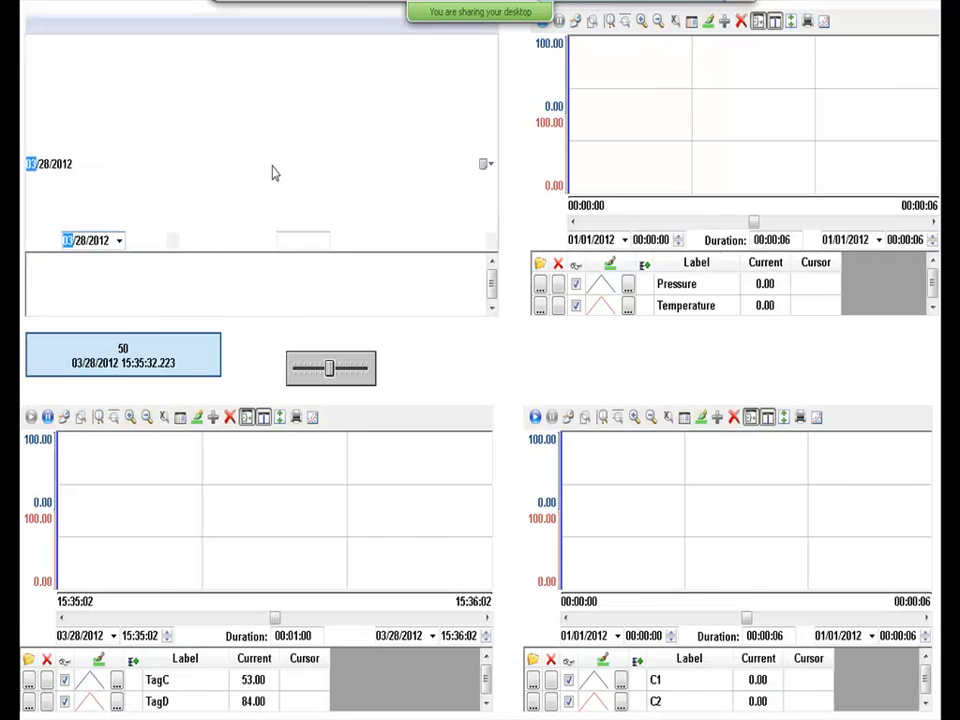
key(alt+Tab)
Open the TagA/TagB trend's Toolbar settings and toggle the zoom commands' Show options.
click(364, 246)
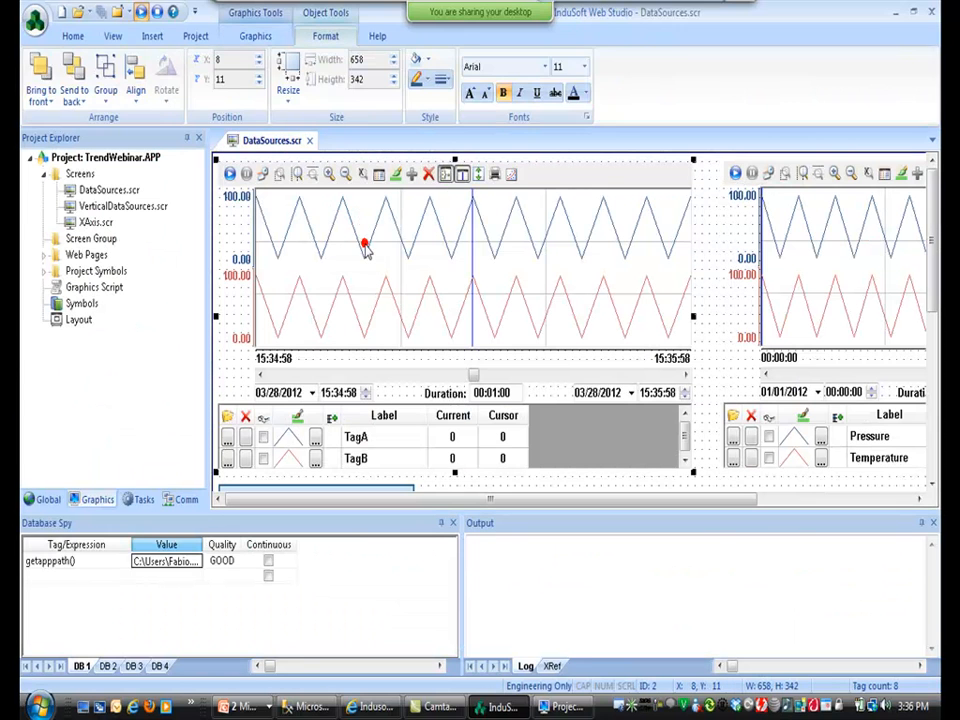
double_click(366, 248)
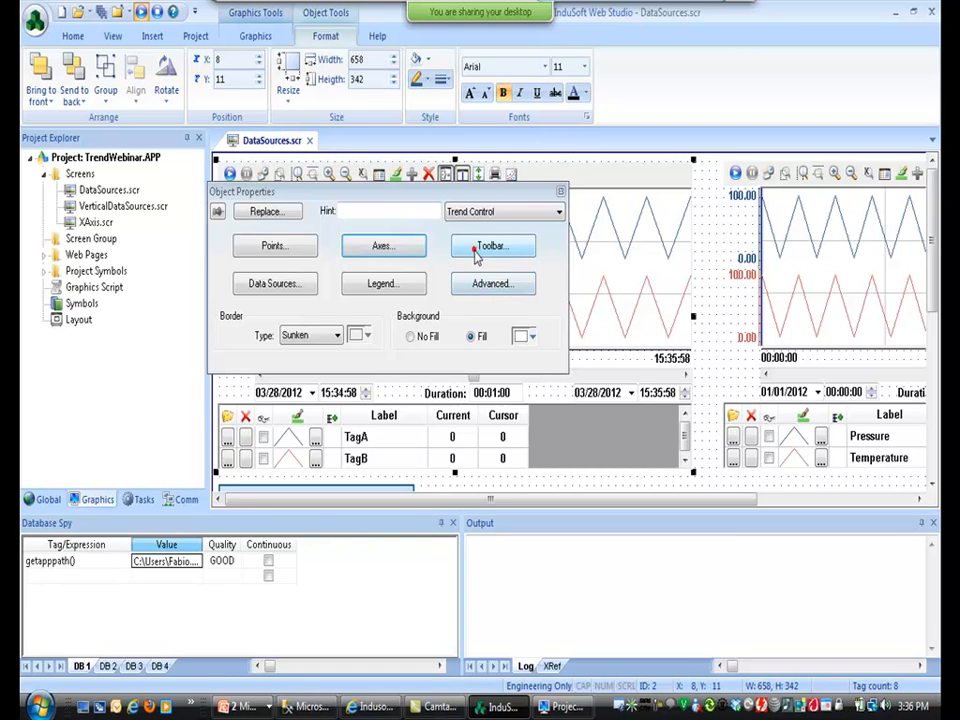
click(492, 249)
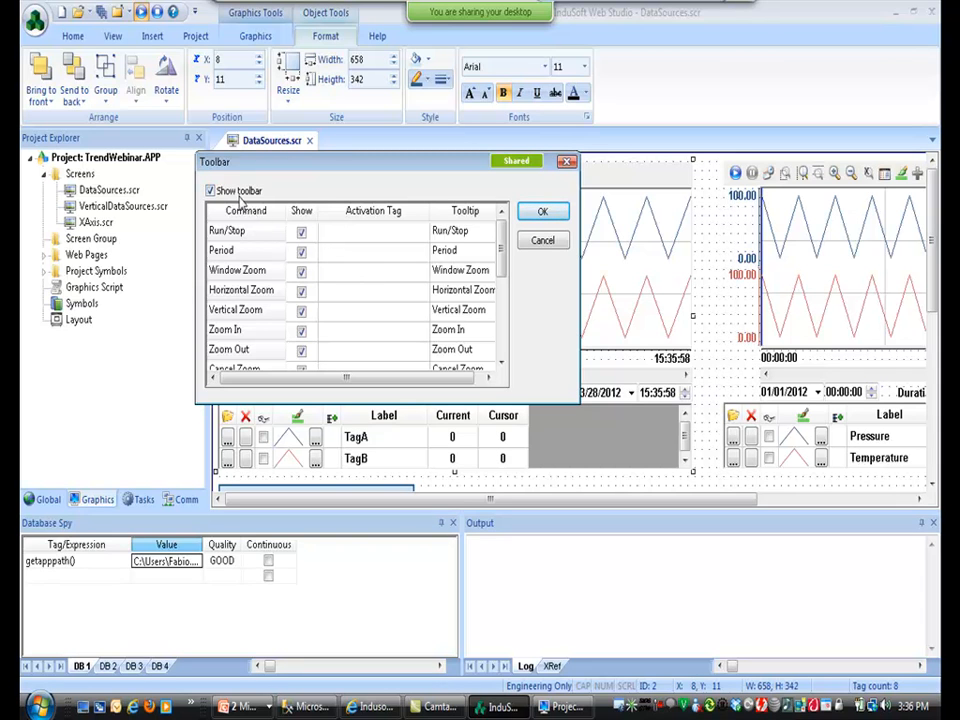
click(300, 290)
click(301, 311)
click(300, 290)
click(302, 311)
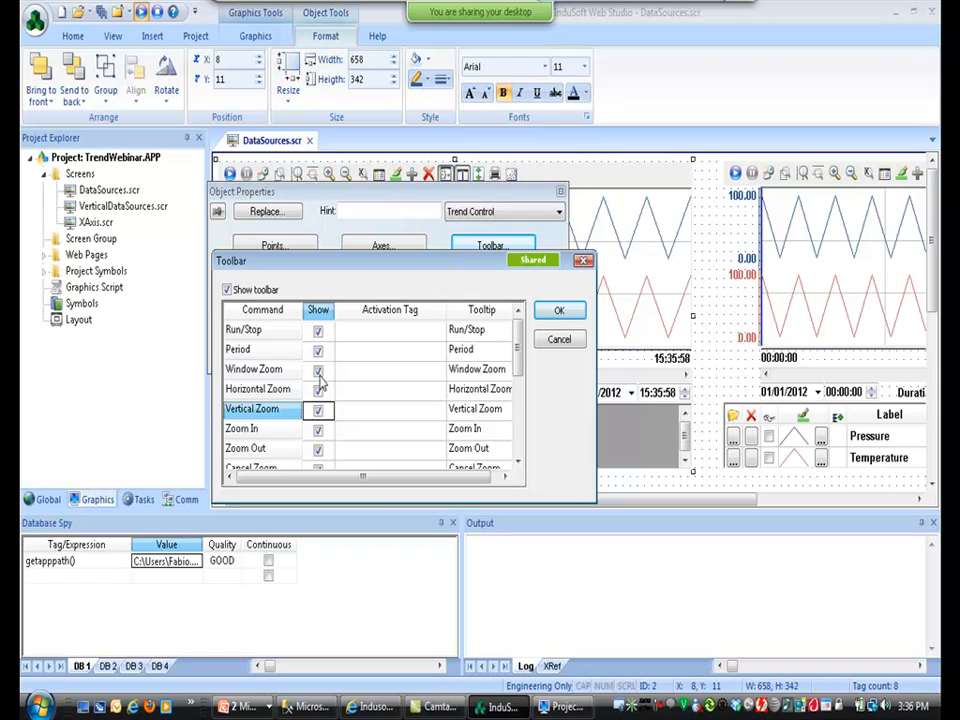
click(318, 372)
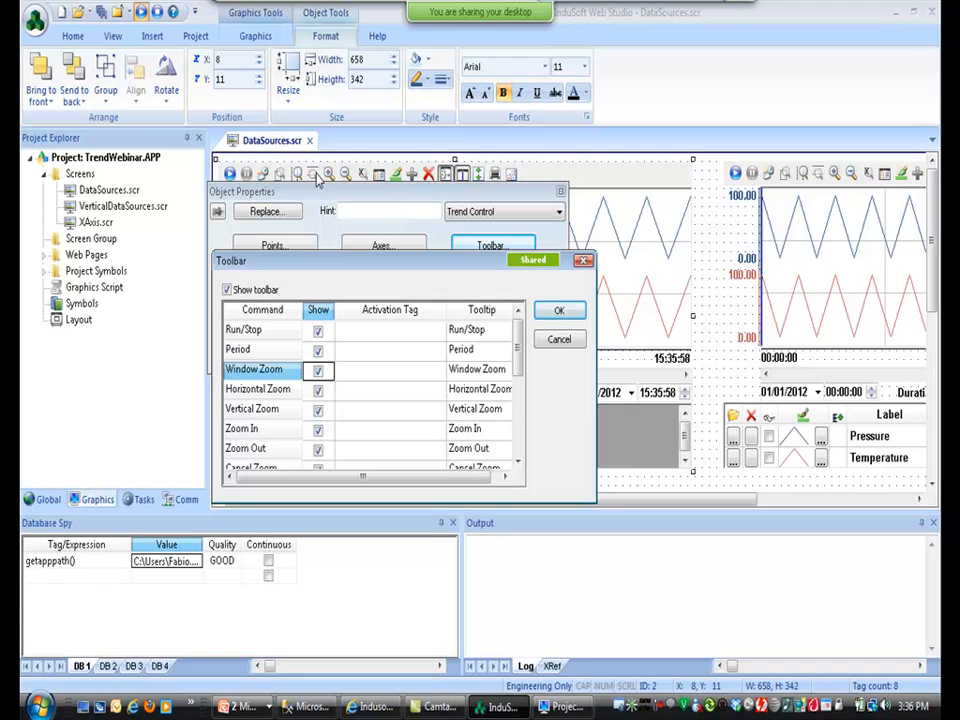
Review the Activation Tag entries for the zoom and Period commands, then cancel without changes.
click(380, 376)
click(377, 407)
click(372, 430)
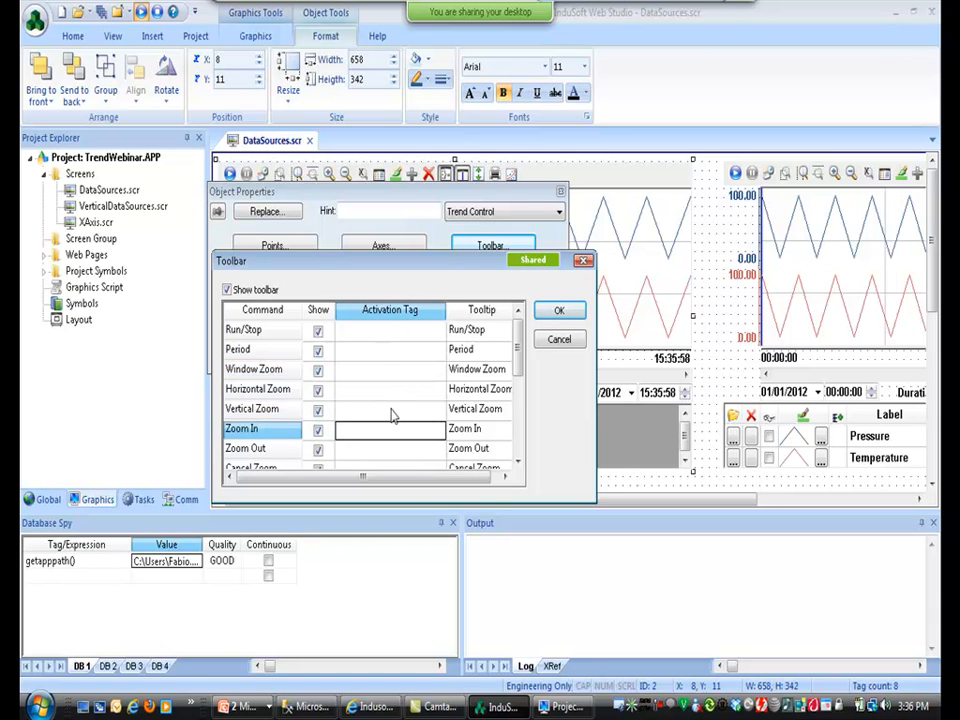
click(373, 350)
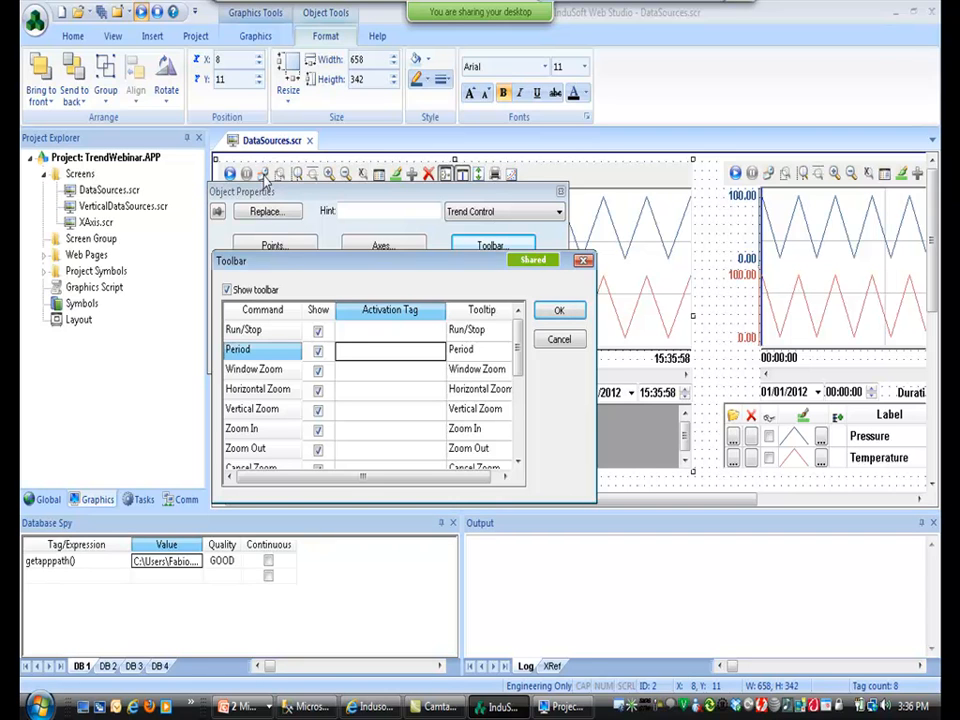
click(558, 342)
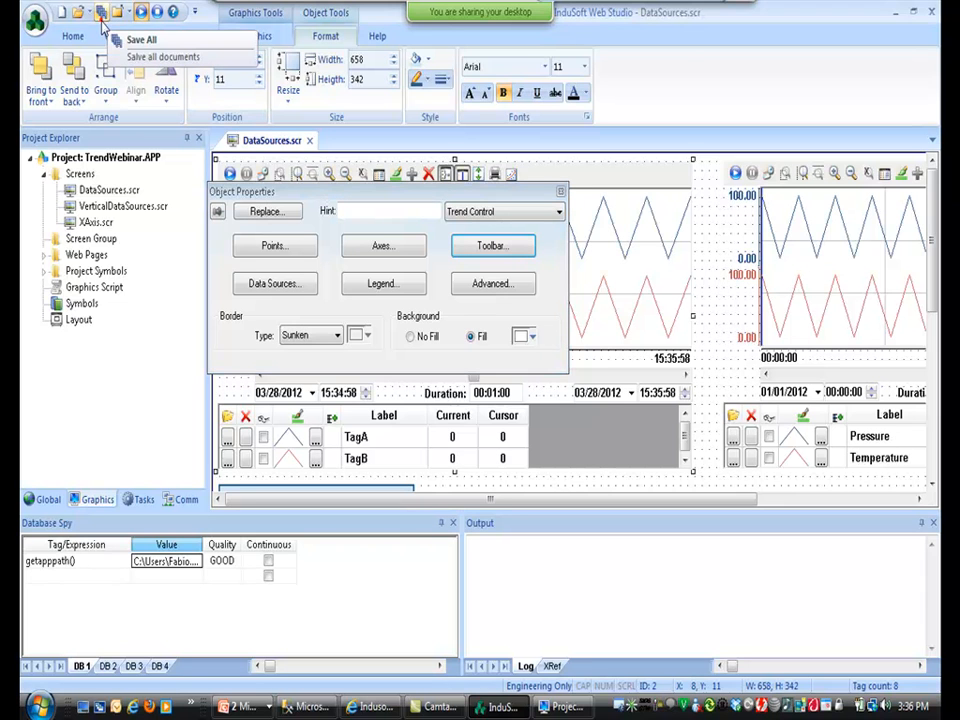
key(alt+Tab)
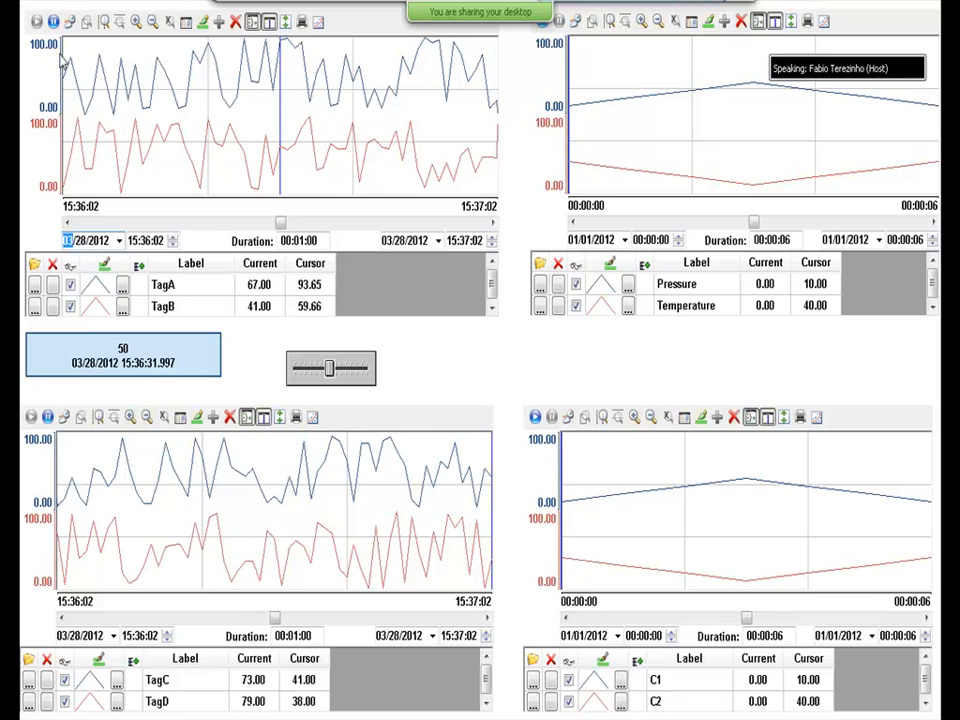
click(53, 21)
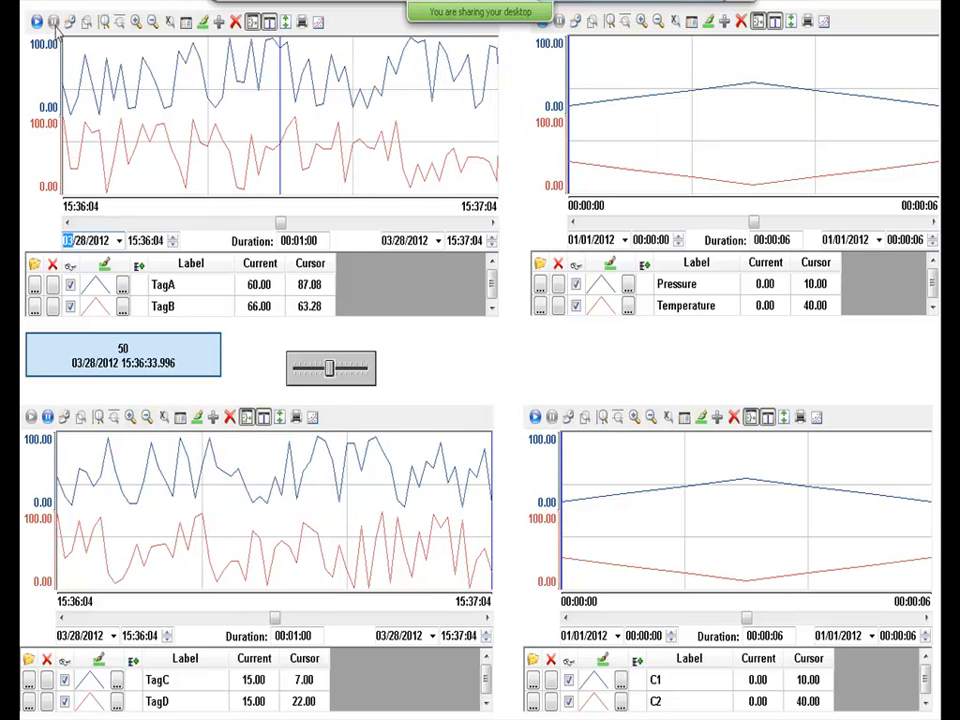
drag(282, 221, 312, 223)
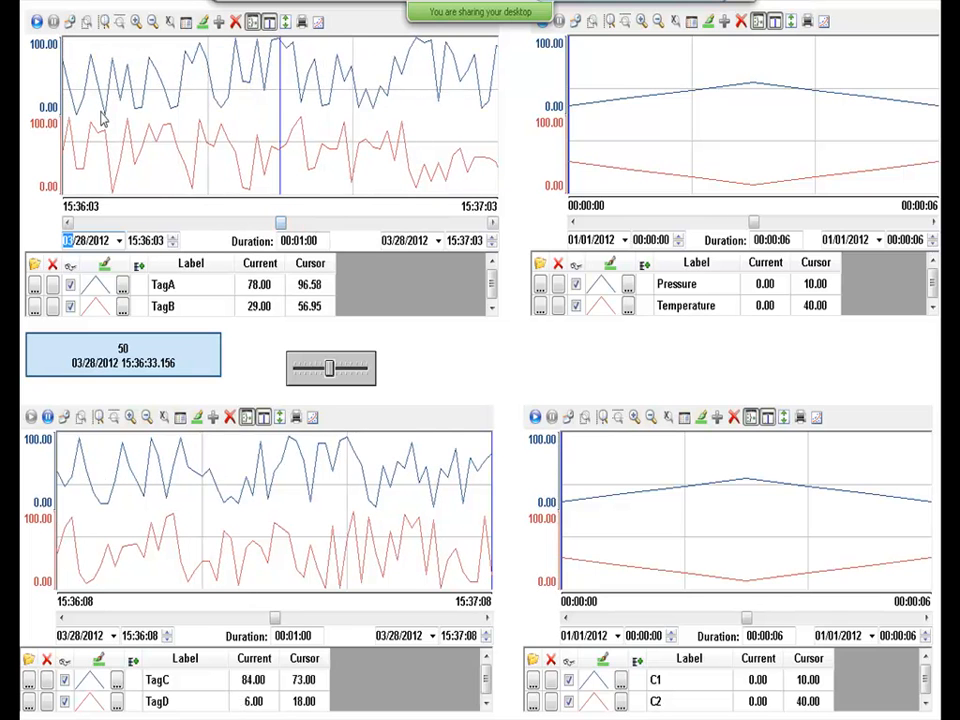
click(36, 21)
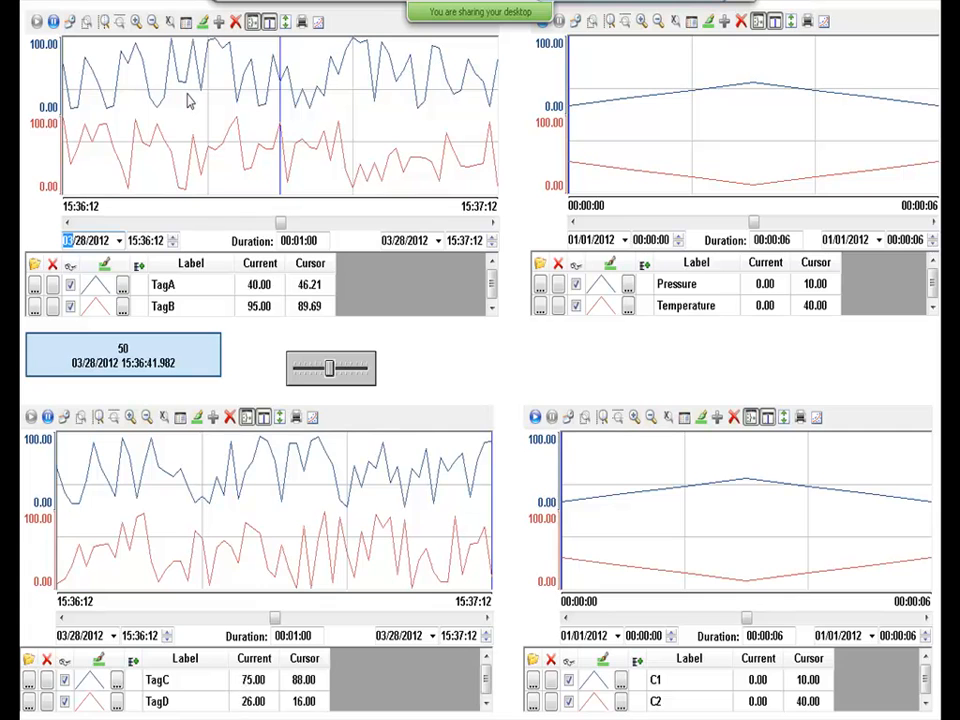
key(alt+Tab)
key(alt+Tab)
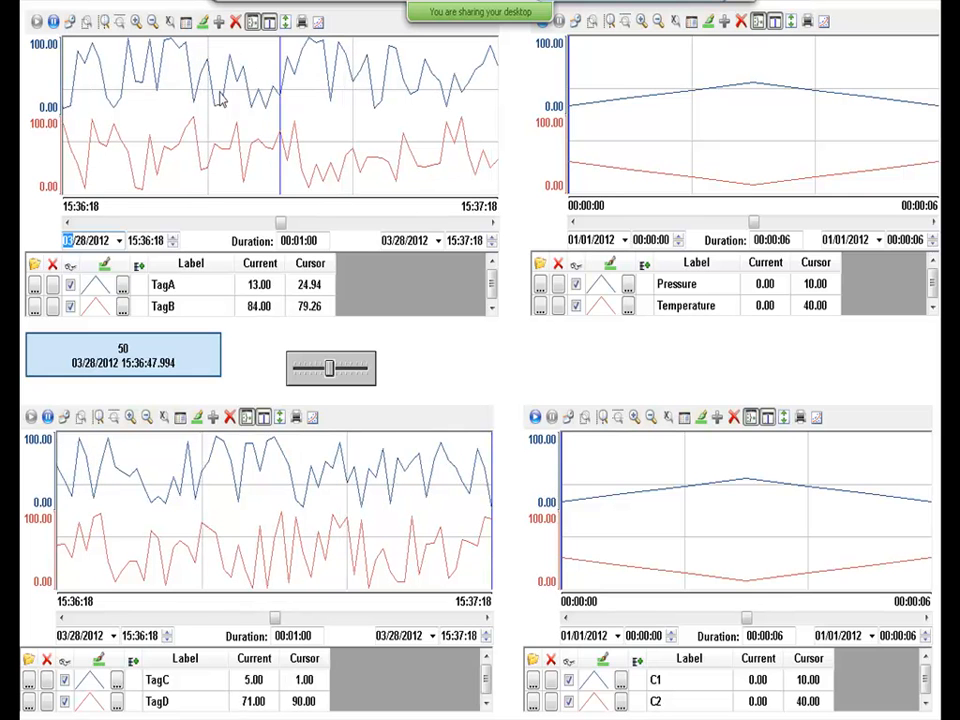
key(alt+Tab)
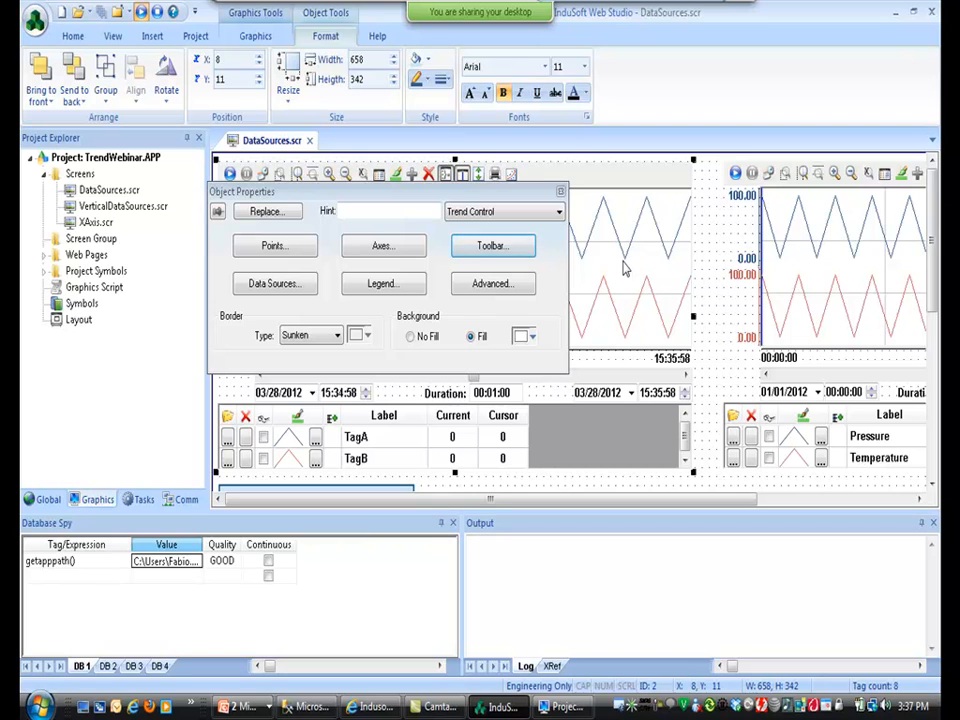
Inspect the trend's advanced settings, then check the running trend viewer.
click(513, 290)
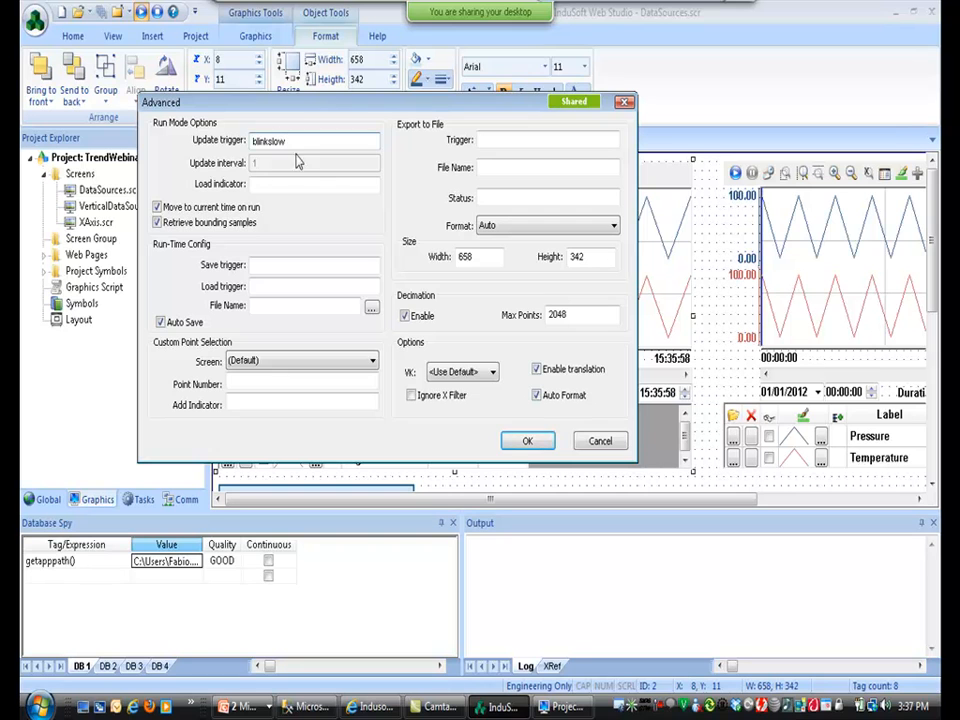
click(527, 442)
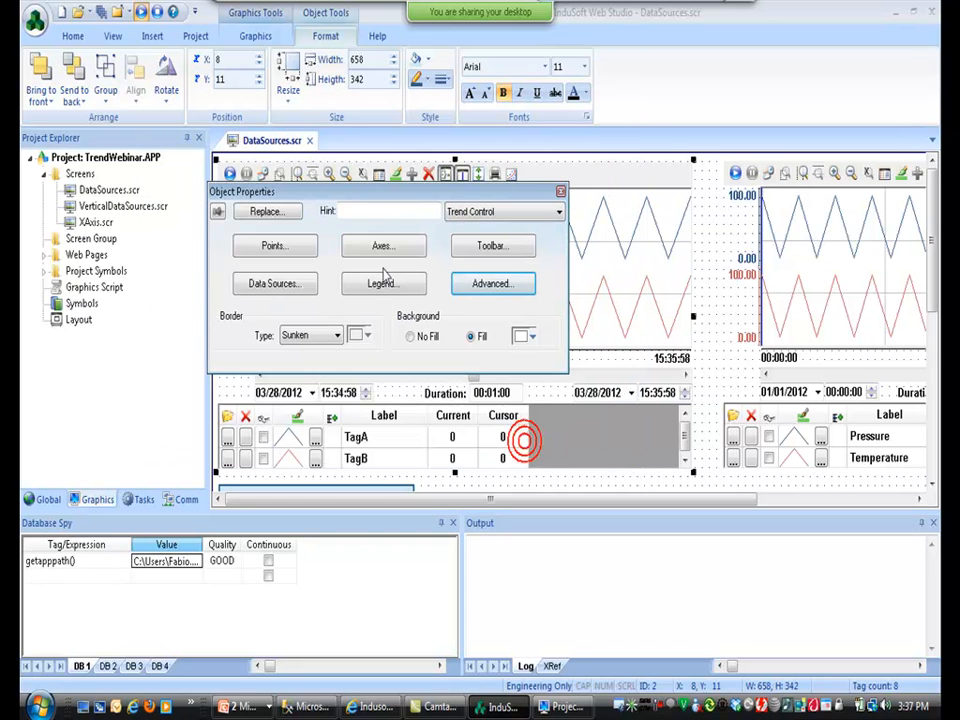
click(102, 13)
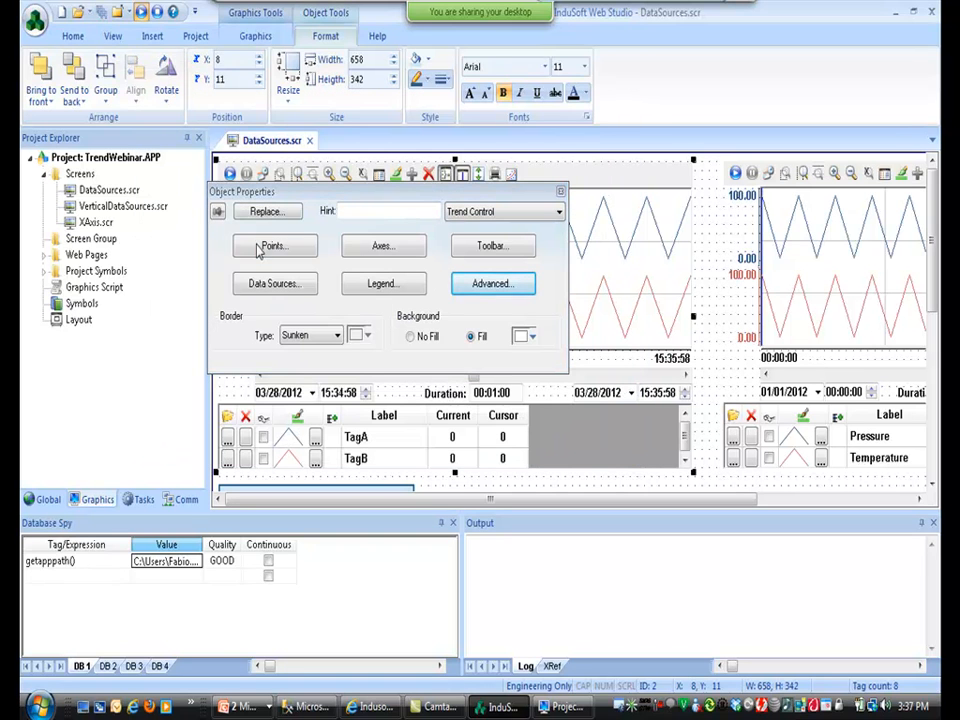
key(alt+Tab)
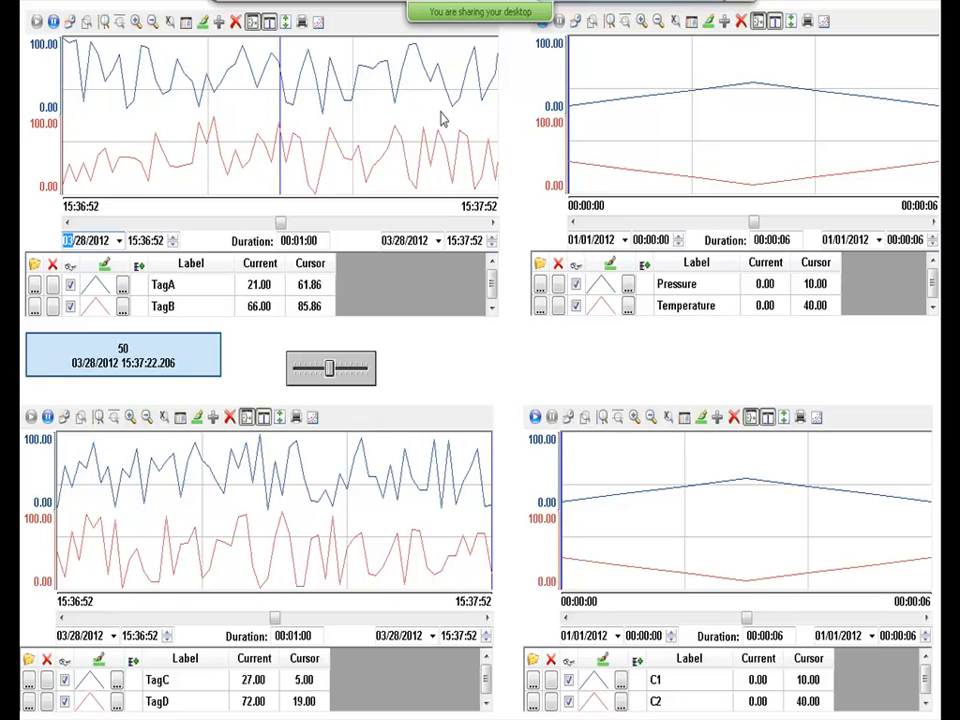
key(alt+Tab)
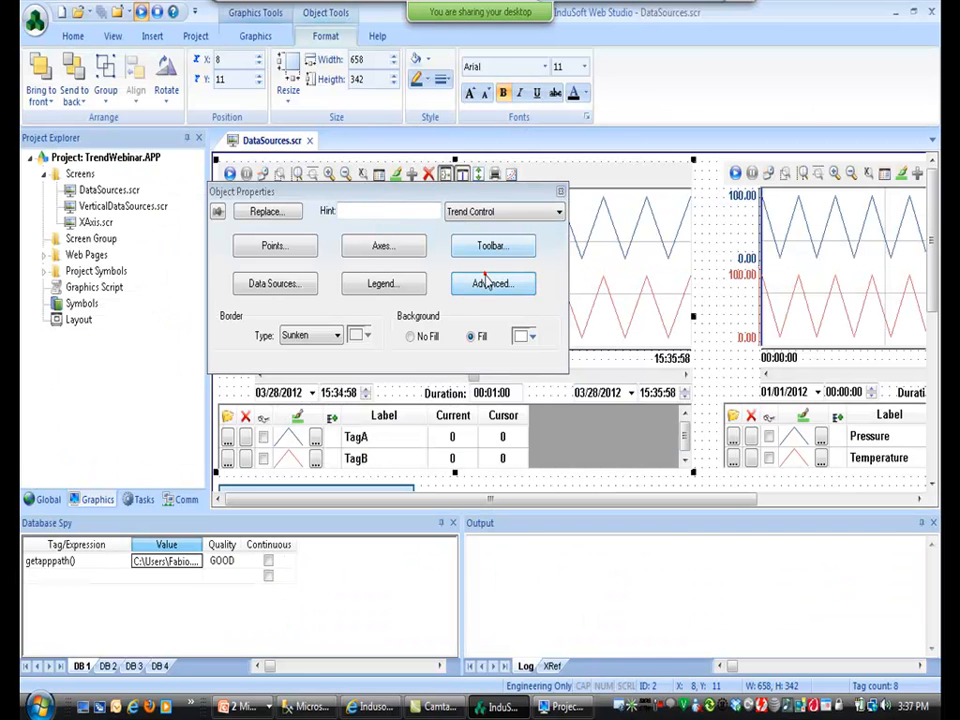
Change the trend's Update trigger from blinkslow to a faster tag and view the runtime result.
click(491, 282)
click(405, 315)
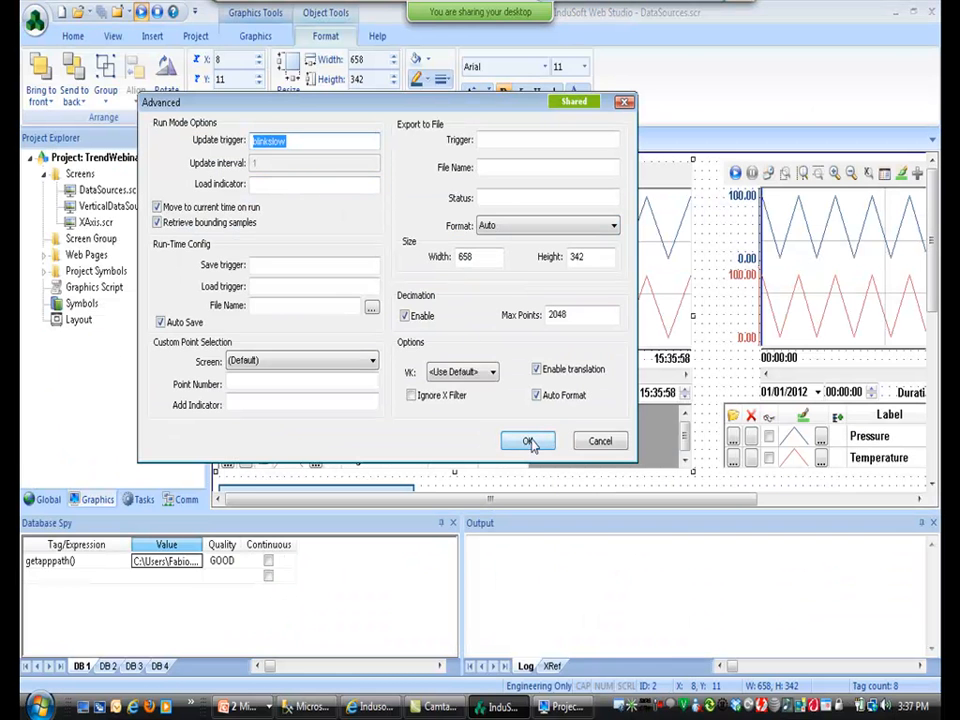
click(285, 141)
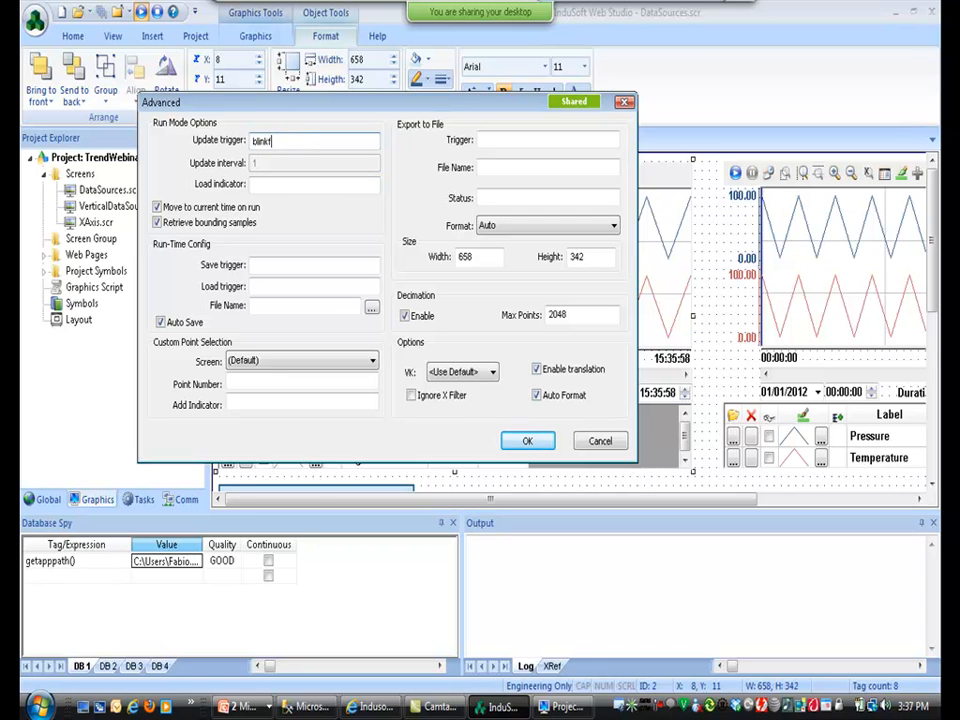
click(526, 442)
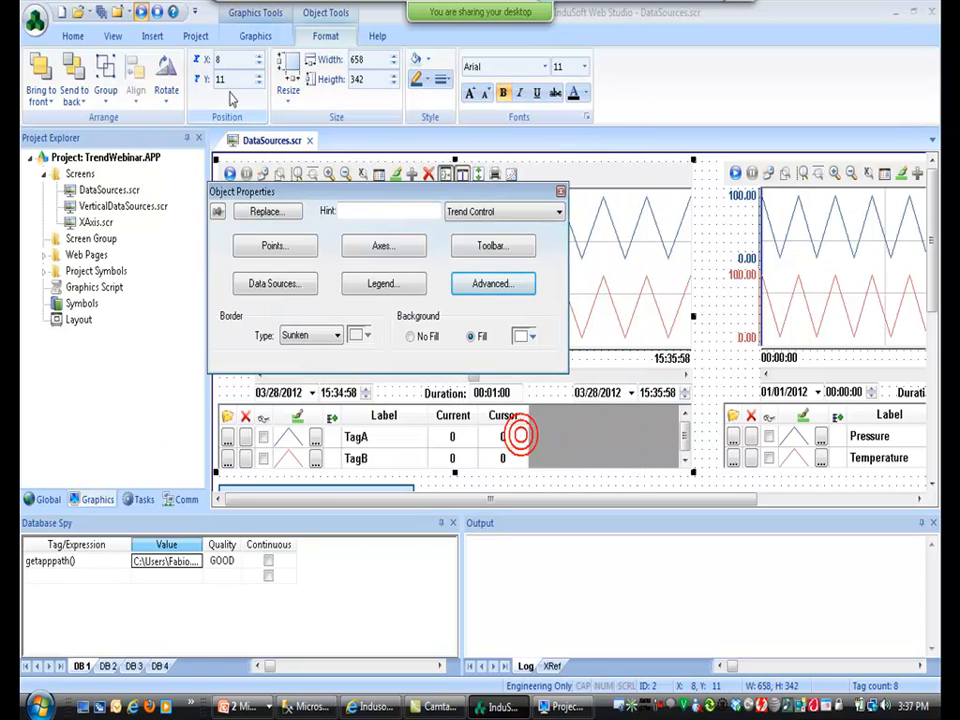
key(alt+Tab)
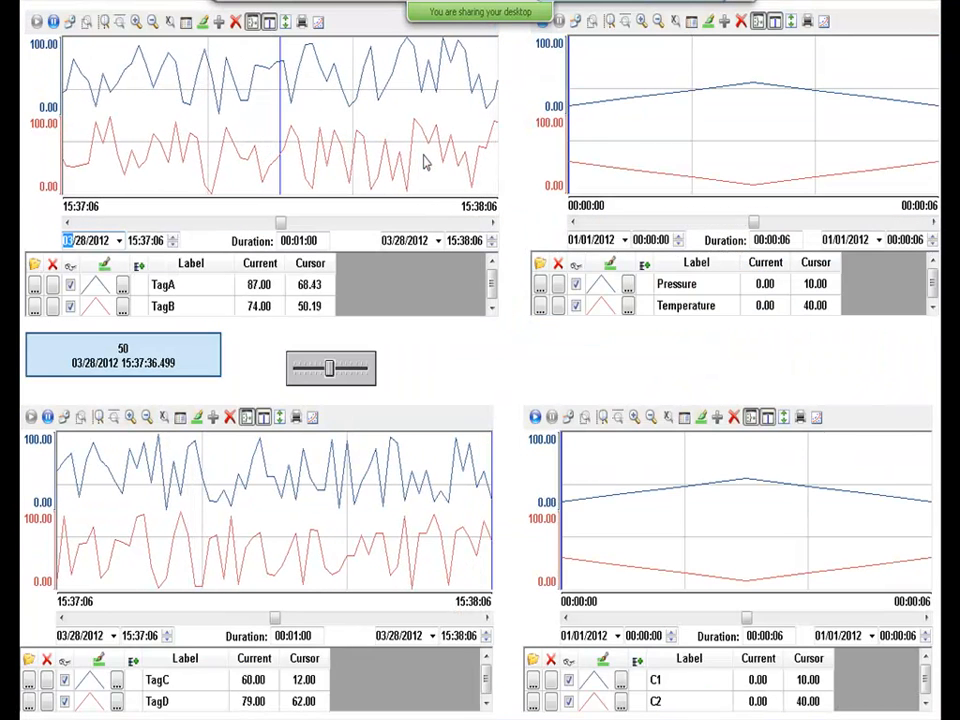
Explore the Period dialog's type list, start-date calendar and duration, then cancel without changes.
click(69, 22)
click(489, 340)
click(493, 370)
click(493, 369)
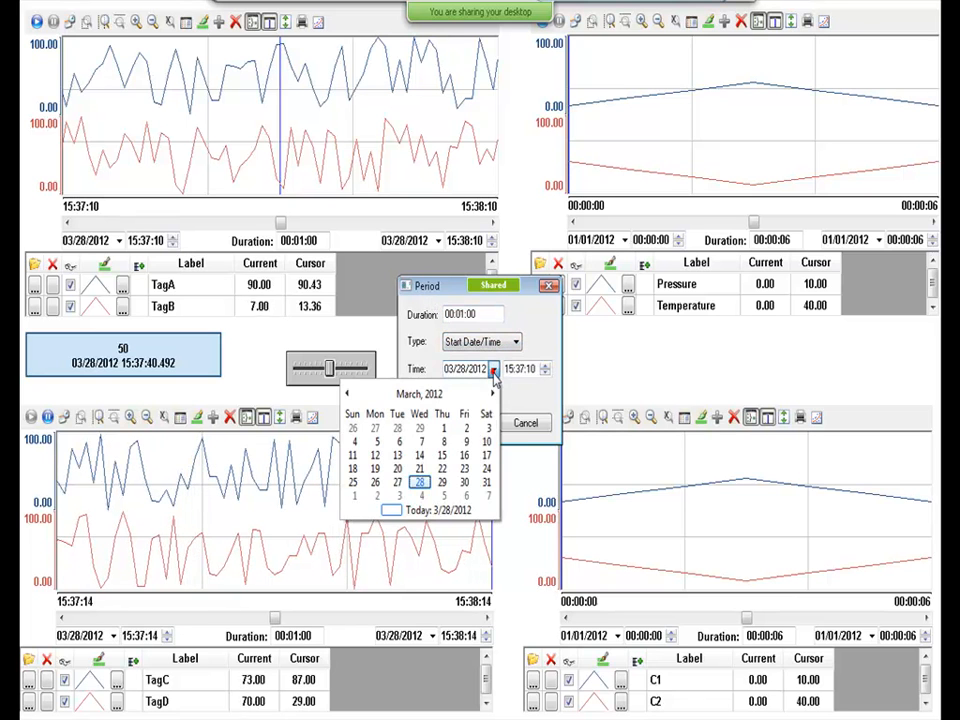
click(425, 393)
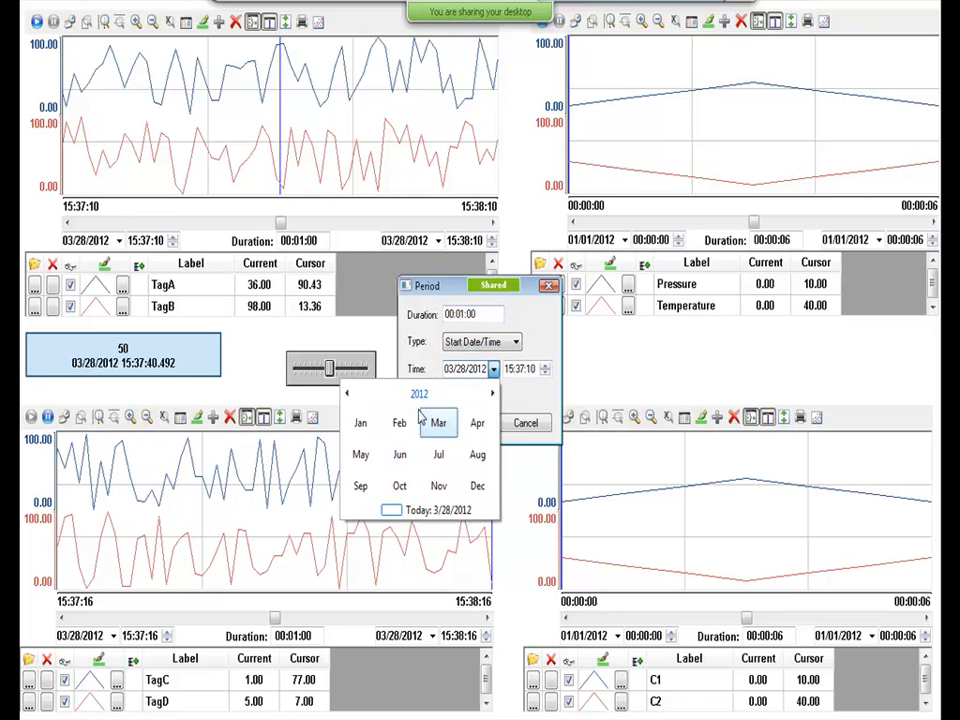
click(492, 369)
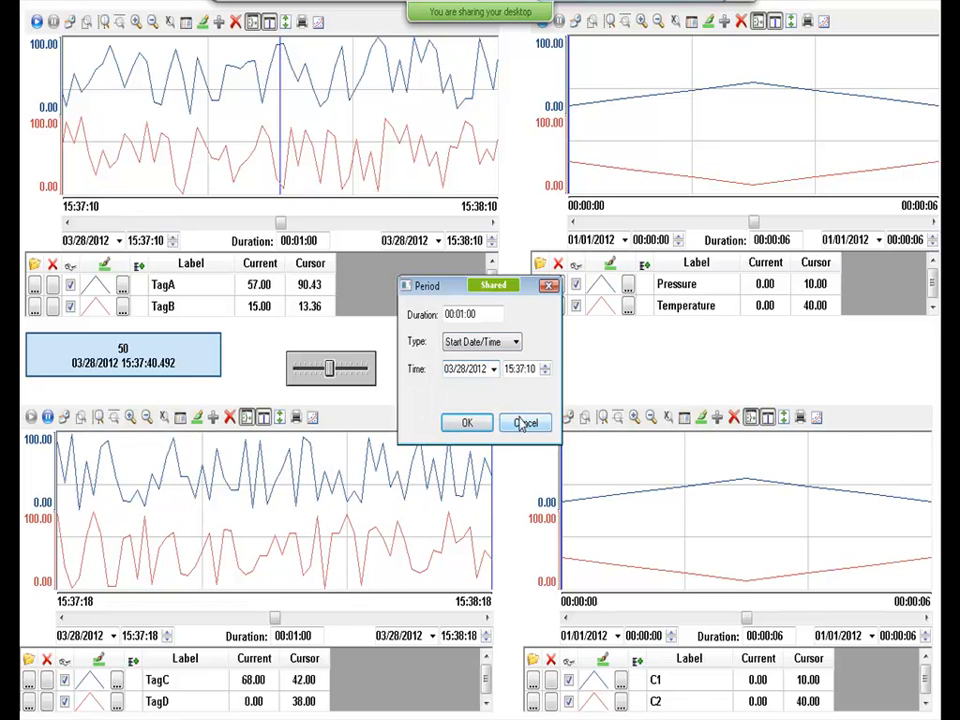
click(457, 314)
drag(464, 314, 461, 314)
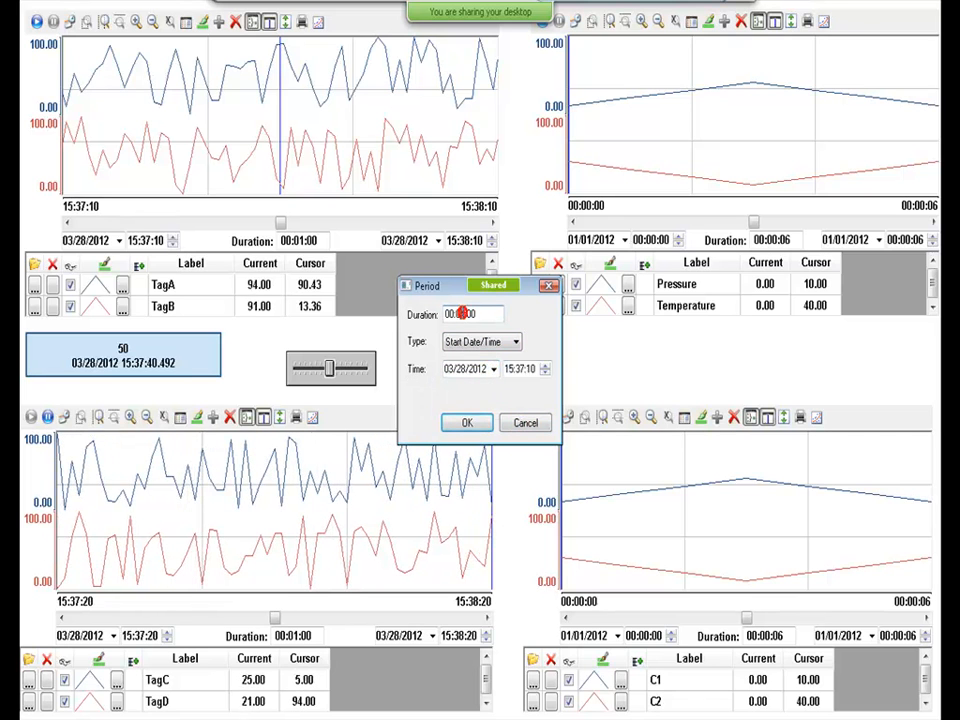
click(525, 423)
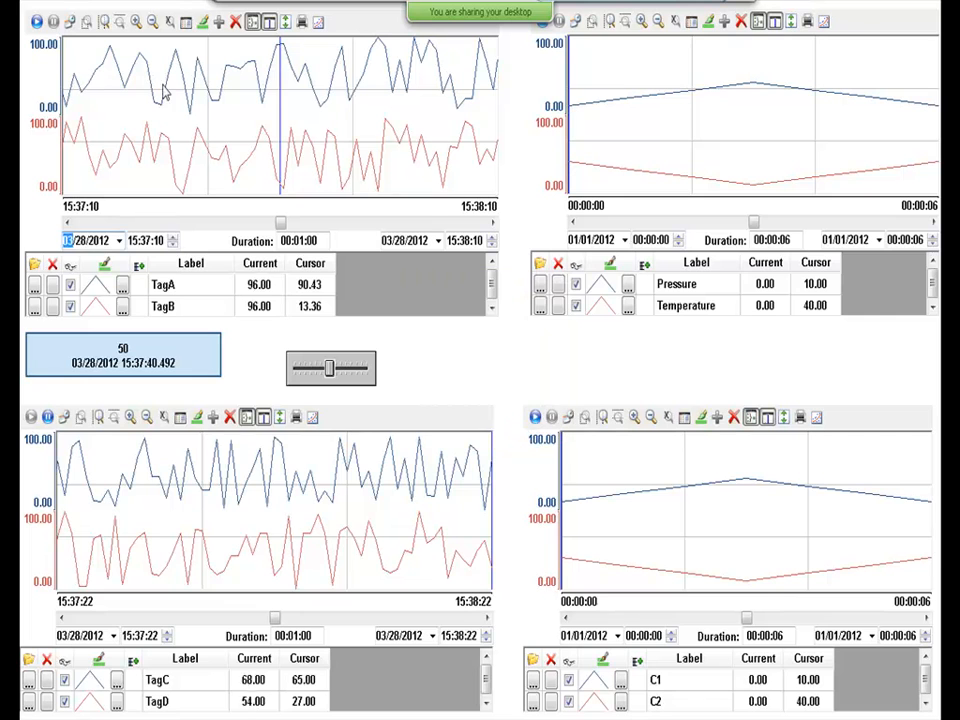
Set the trend period to Start Date/Time with a 00:02:00 duration and run it live.
click(70, 21)
click(514, 343)
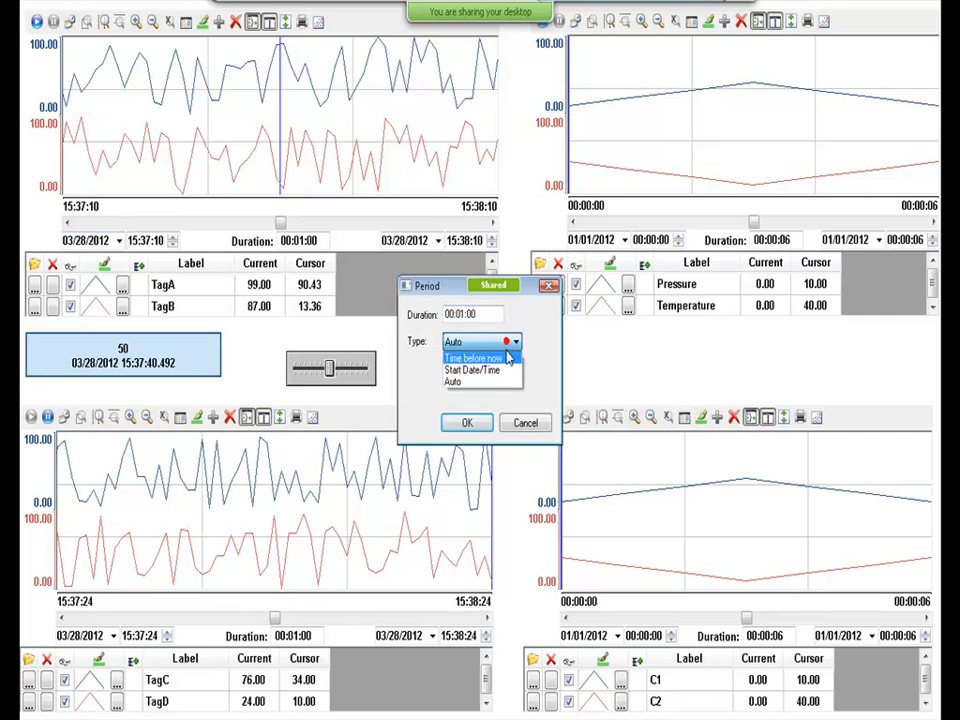
click(495, 364)
drag(466, 315, 461, 315)
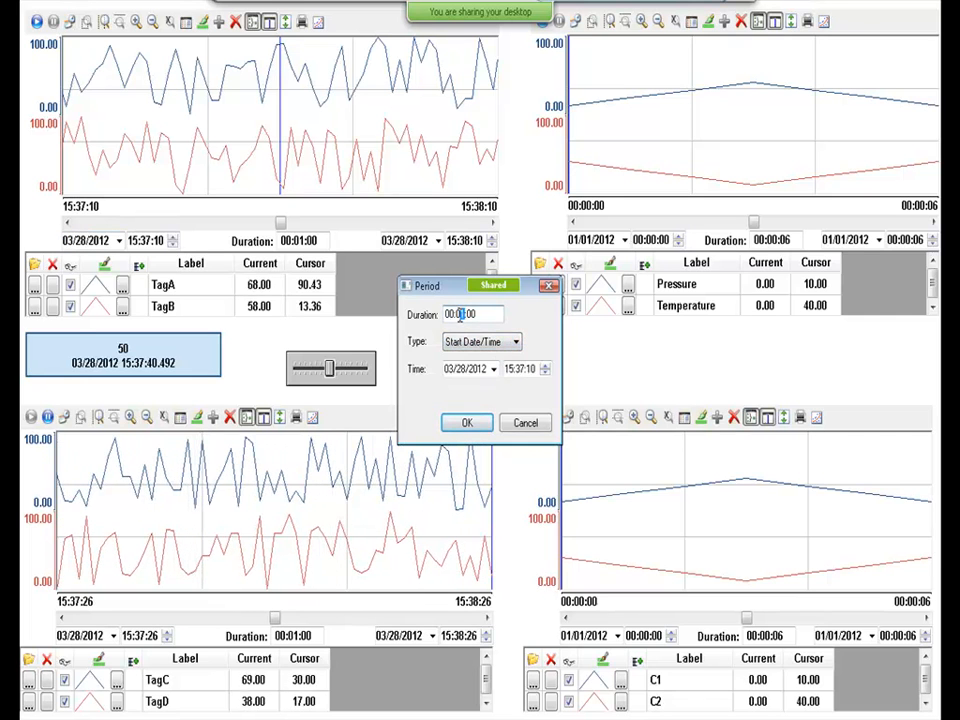
text(2)
click(468, 423)
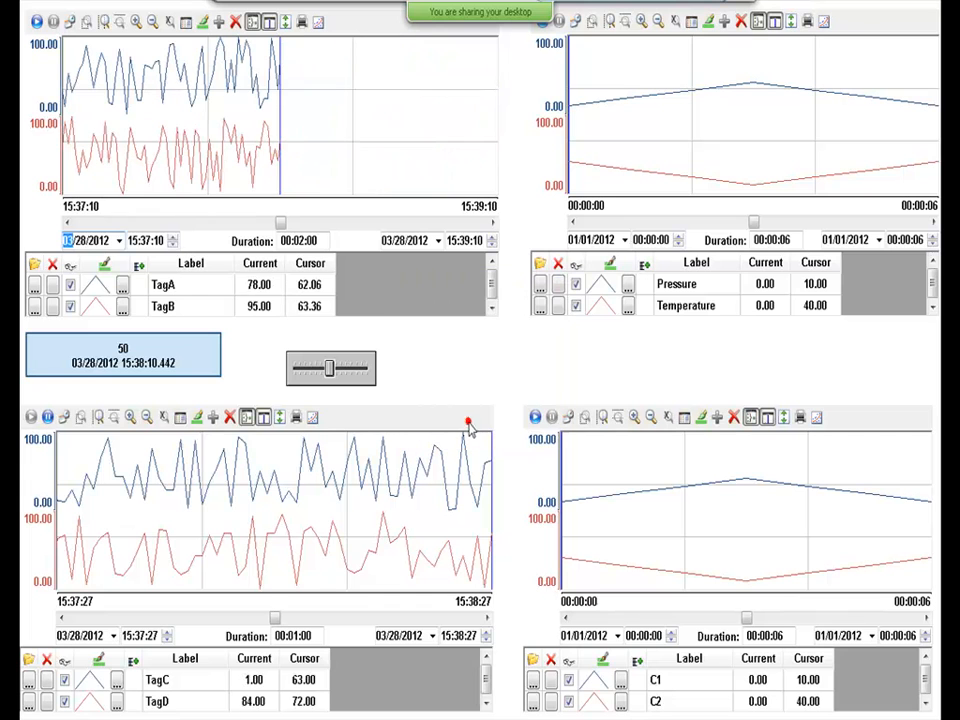
click(36, 22)
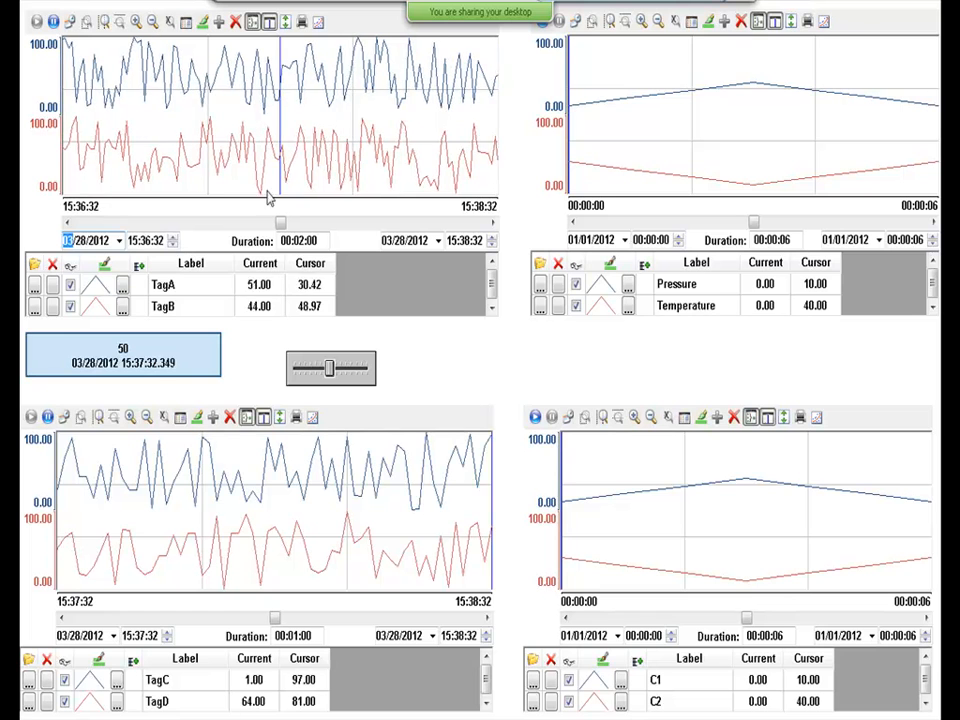
Glance at the start and end date calendars, then overlay TagA and TagB on one shared axis.
click(118, 241)
click(118, 241)
click(437, 241)
click(437, 241)
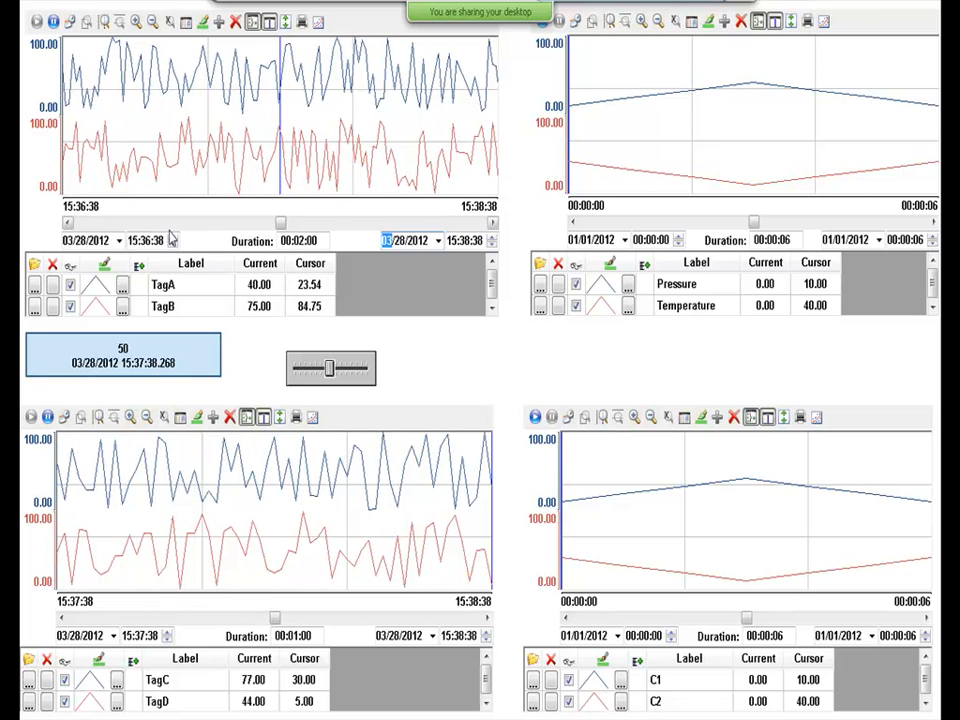
click(269, 21)
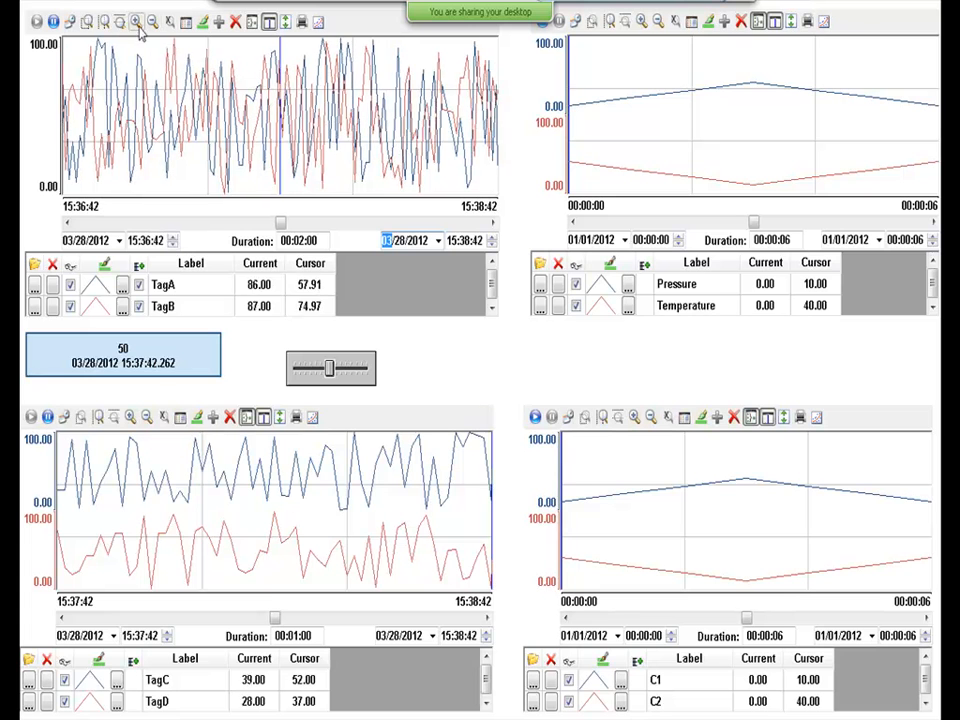
Window-zoom into a 20-second slice of the trend, then reset the zoom.
click(86, 21)
click(152, 68)
drag(185, 113, 226, 136)
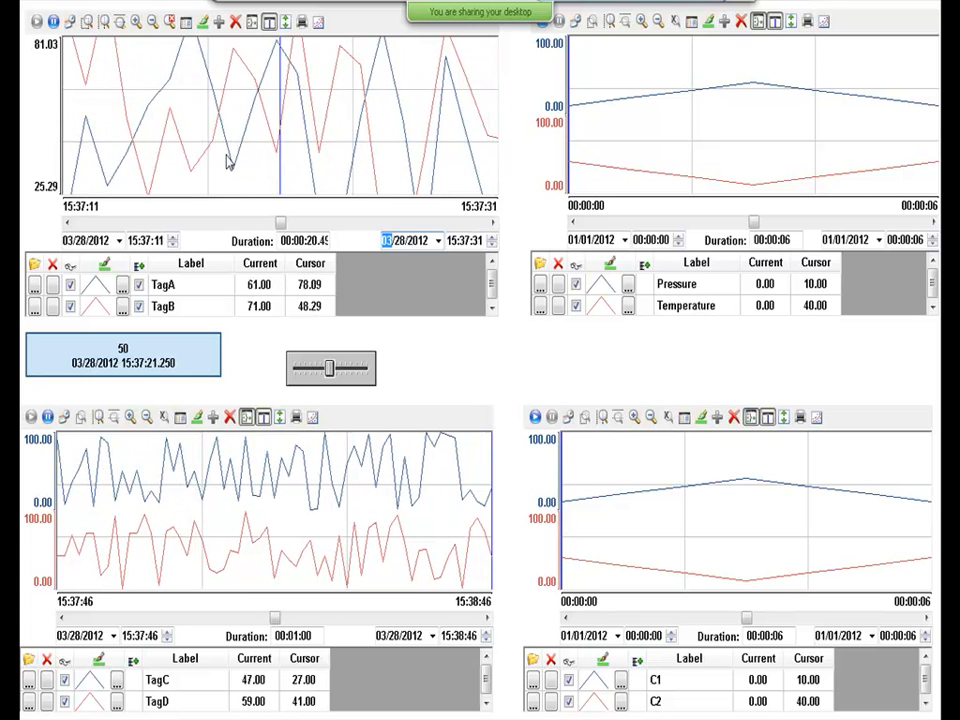
click(170, 22)
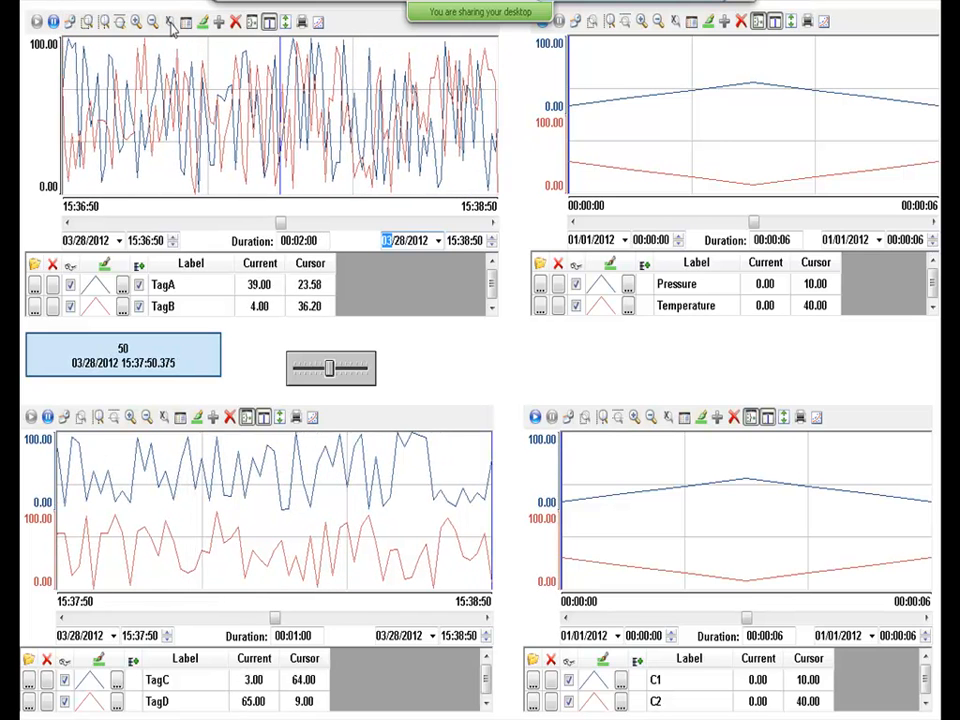
Pause the trend, horizontally zoom to 15:37:14–15:37:52, then return to the full span.
click(38, 22)
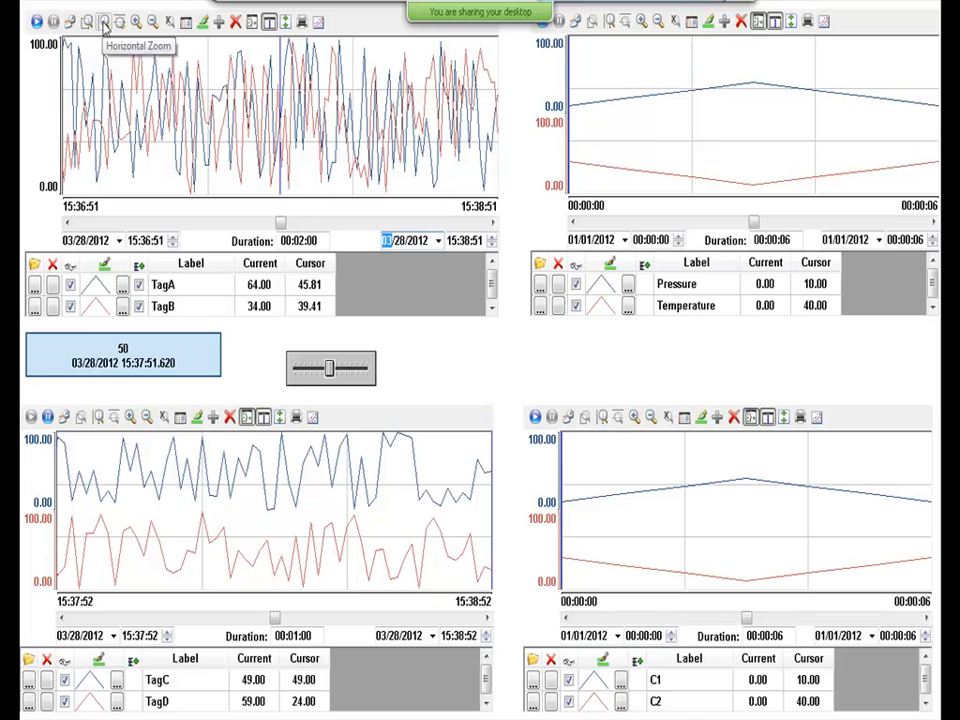
click(103, 21)
drag(163, 107, 283, 70)
click(284, 64)
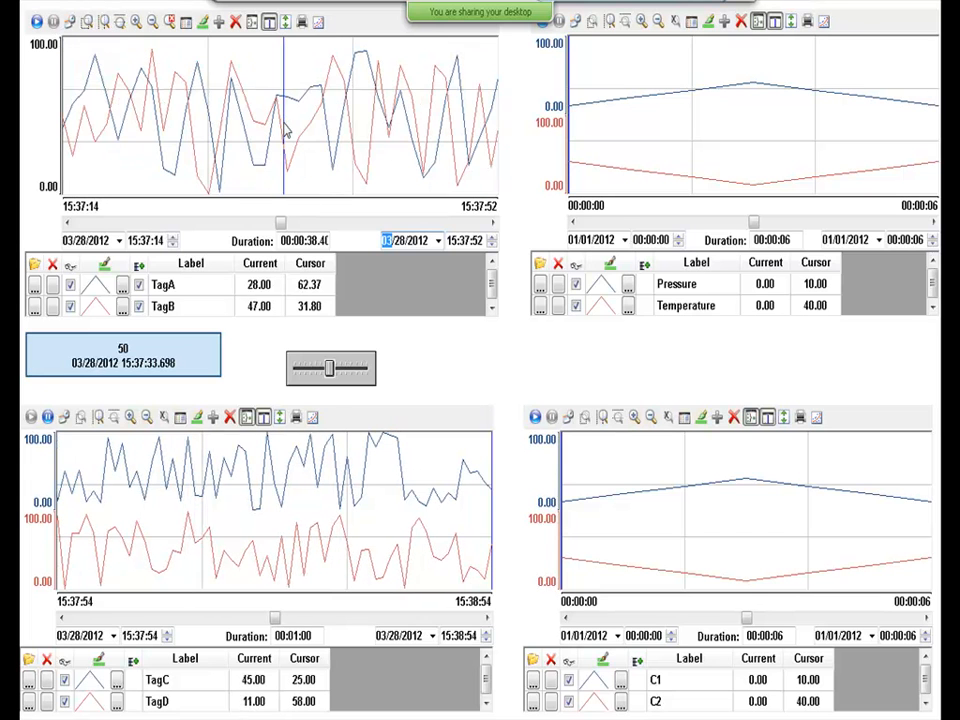
click(171, 22)
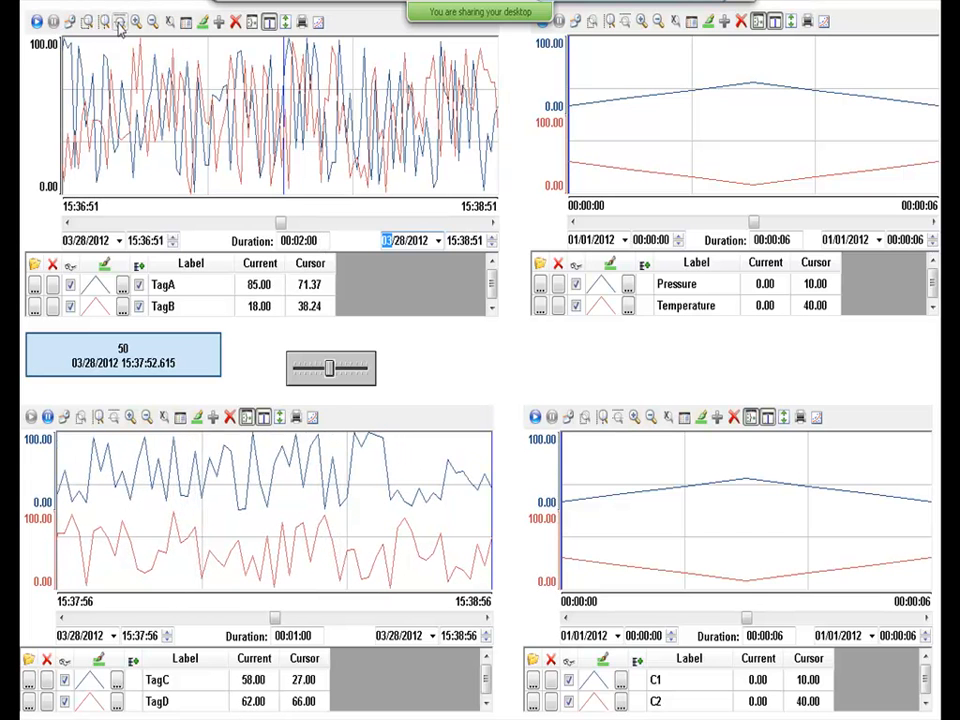
Place the trend cursor near 15:37:20, zoom in to 30 seconds and back out to two minutes.
click(119, 21)
click(172, 143)
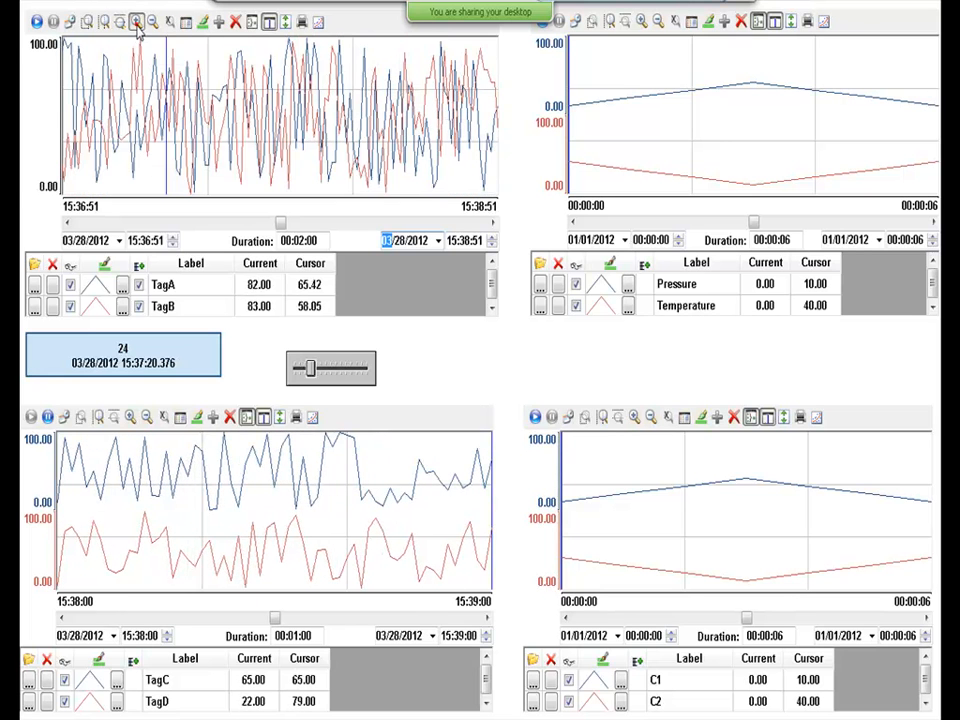
click(136, 22)
click(136, 22)
click(152, 22)
click(169, 22)
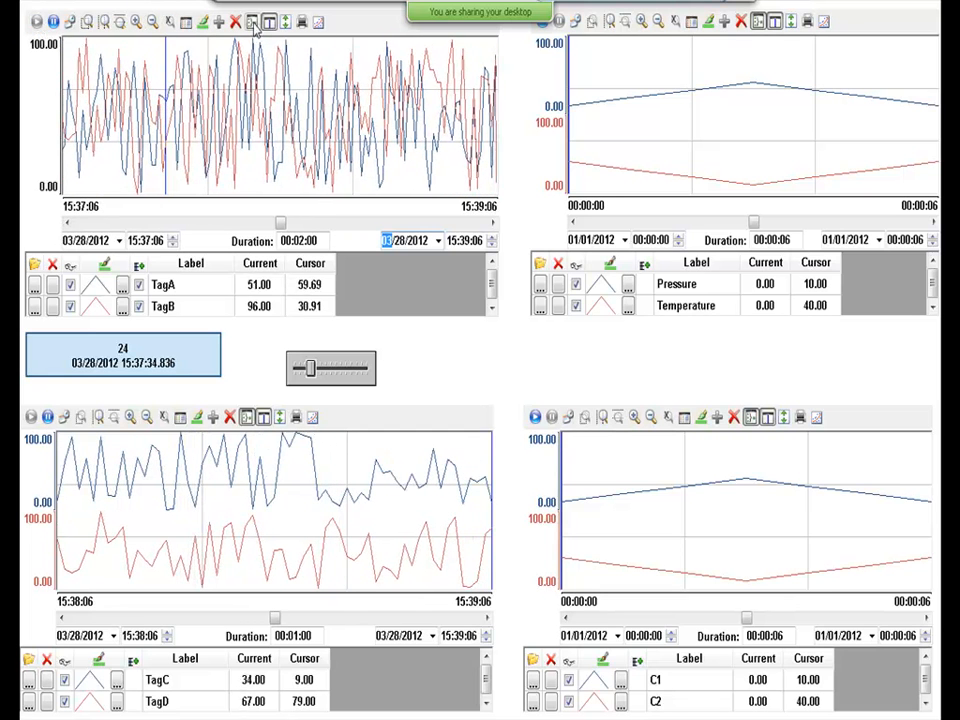
Make all legend statistics columns visible, from Average and Count to Std Dev, and scroll the legend grid.
click(186, 22)
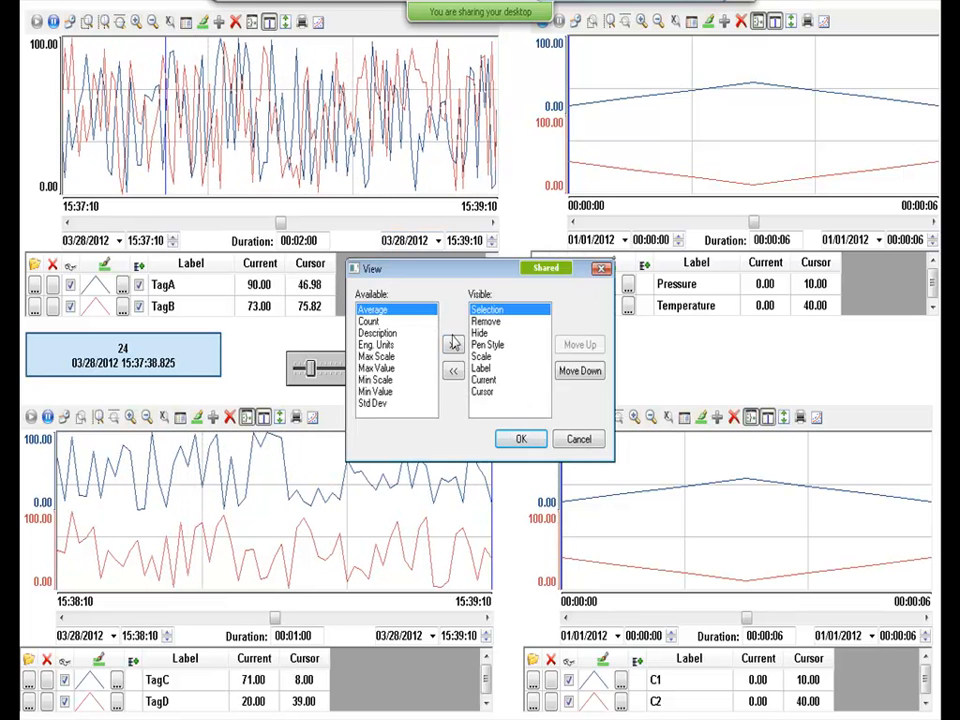
click(452, 345)
click(452, 345)
click(452, 345)
click(452, 345)
click(452, 345)
click(452, 345)
click(452, 345)
click(452, 345)
click(452, 345)
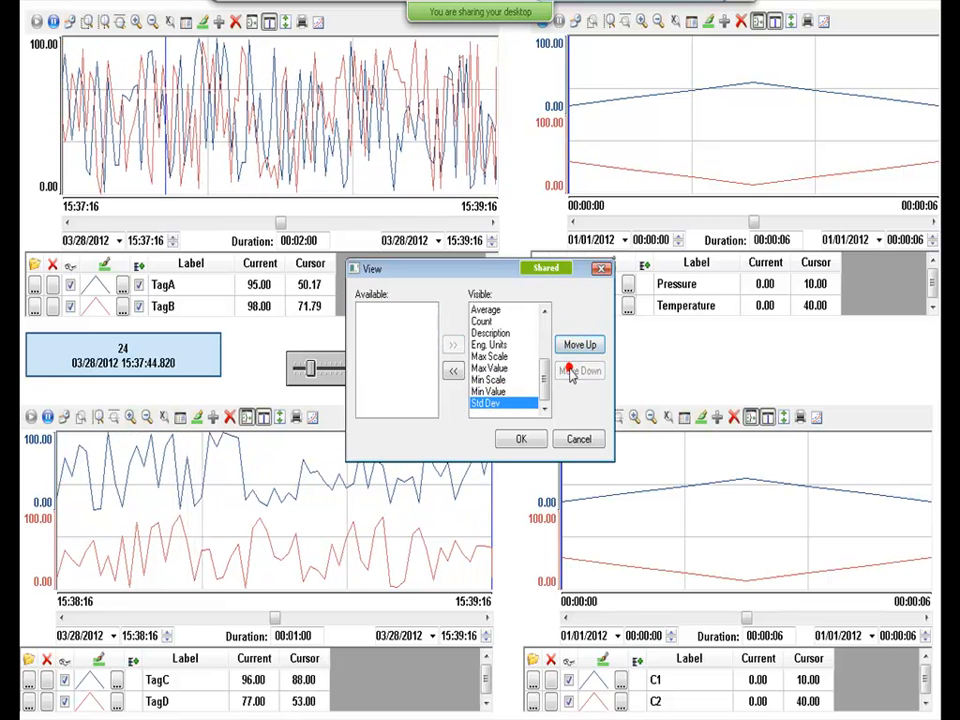
click(522, 440)
drag(279, 317, 479, 318)
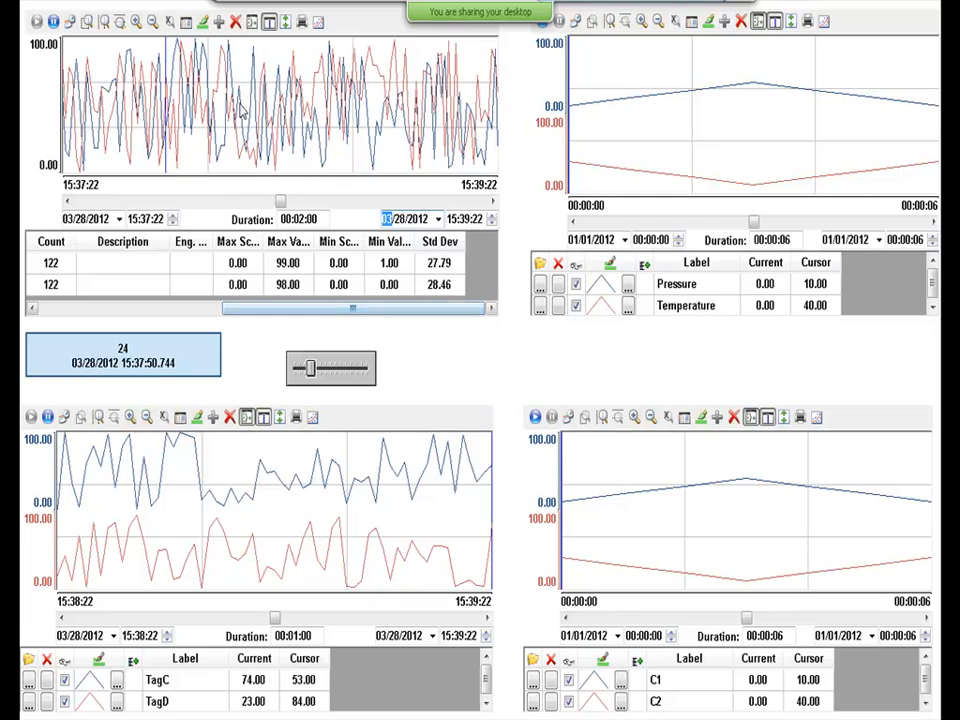
click(155, 263)
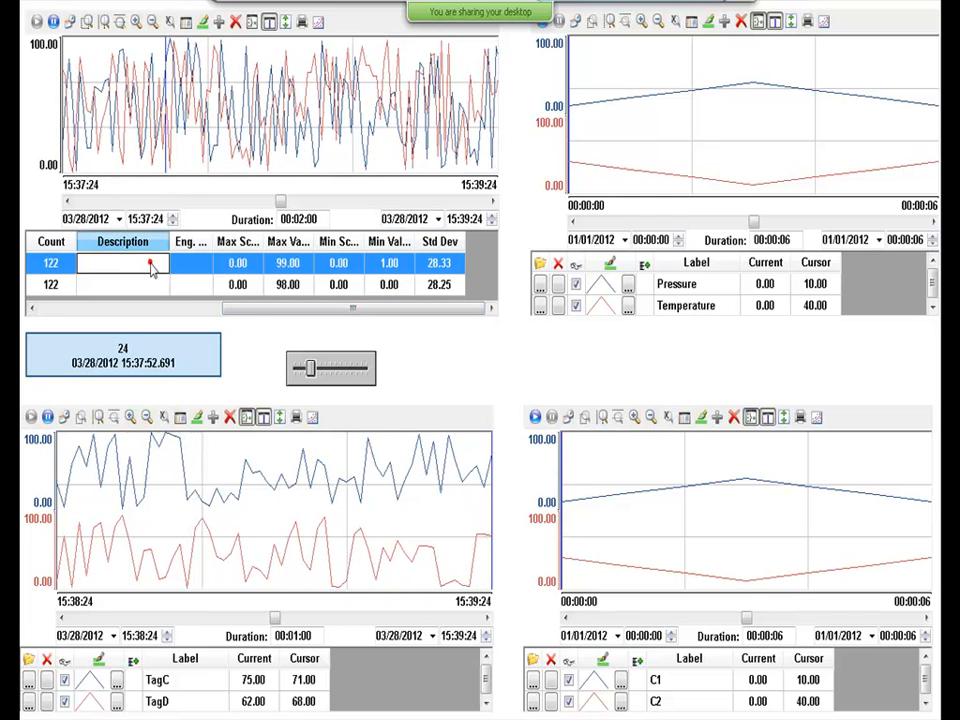
drag(226, 323, 34, 323)
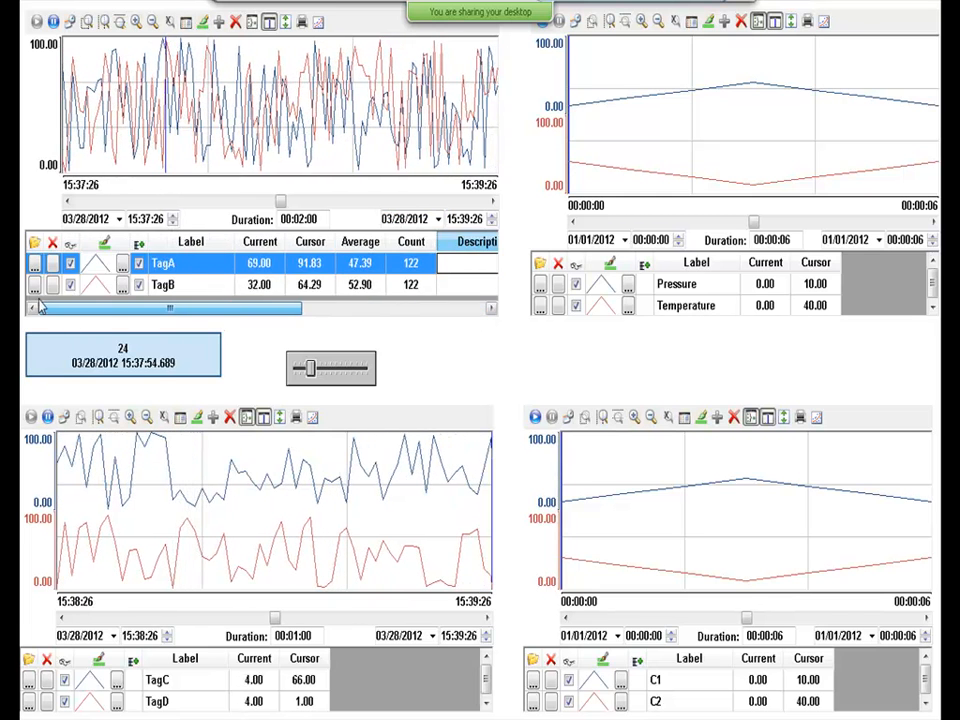
Give TagA's pen a green colour and the thickest line weight.
click(206, 25)
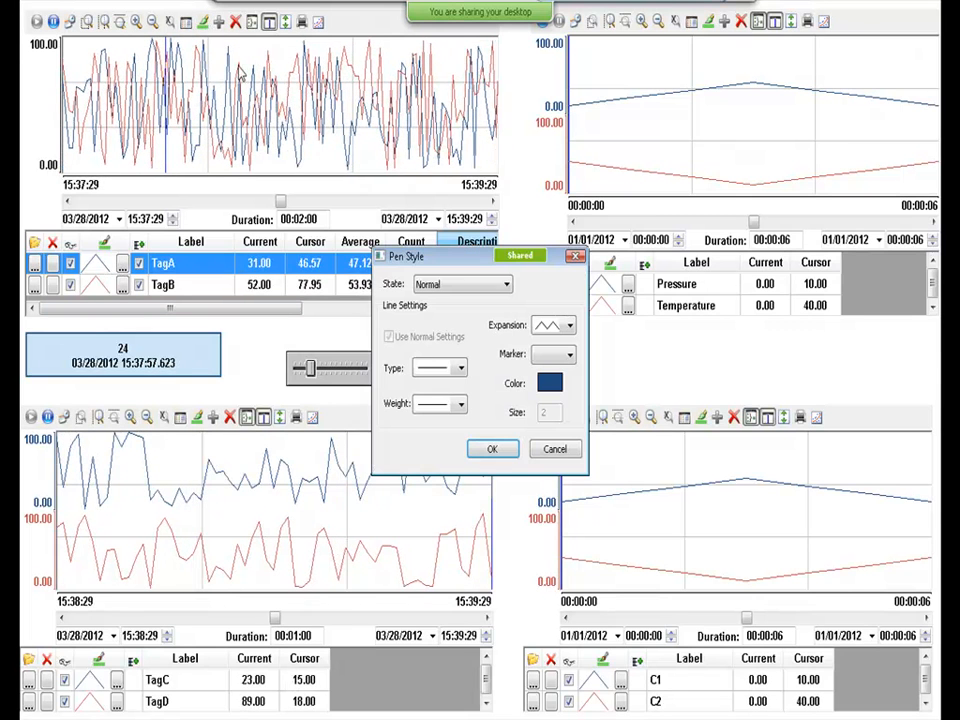
click(551, 382)
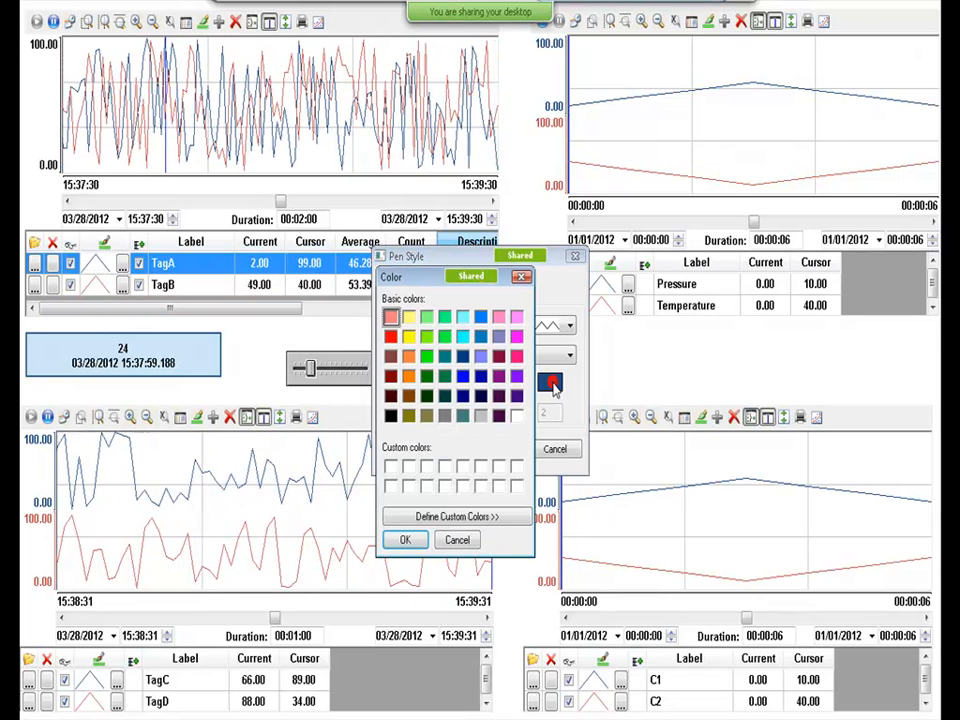
click(426, 356)
click(418, 541)
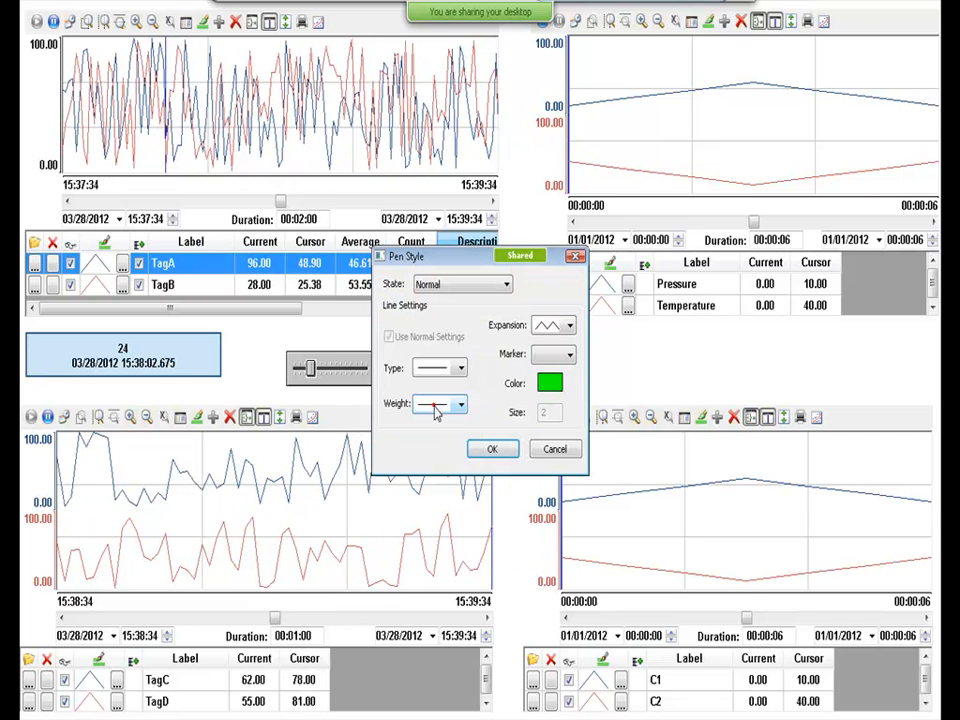
click(439, 403)
click(437, 467)
click(491, 449)
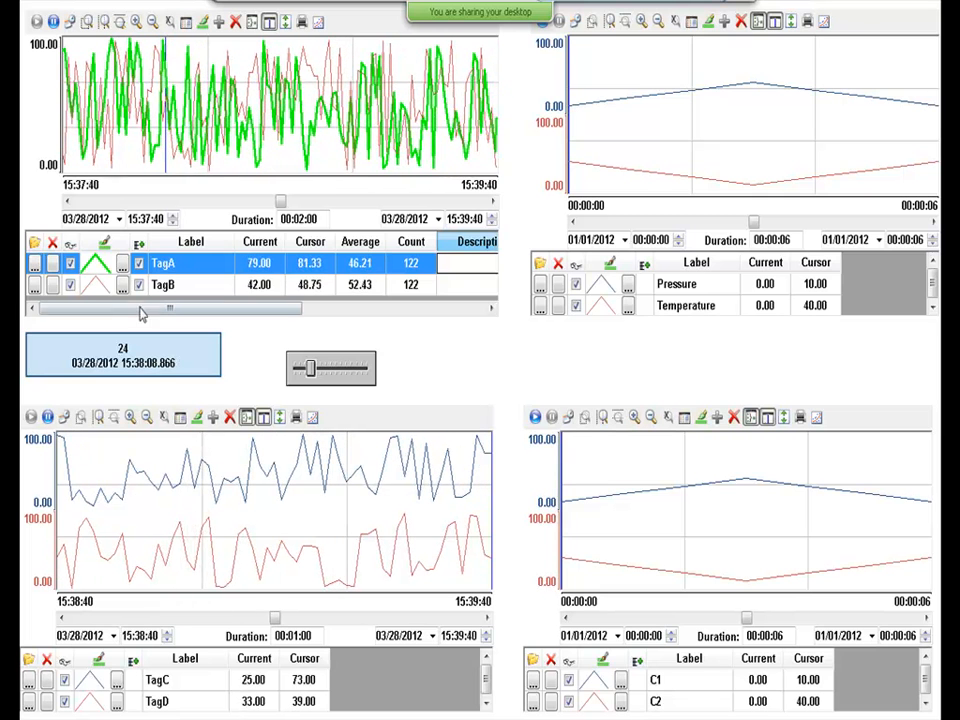
Remove TagB and TagA from the trend, then add both back through Selecting Points.
click(52, 285)
click(51, 286)
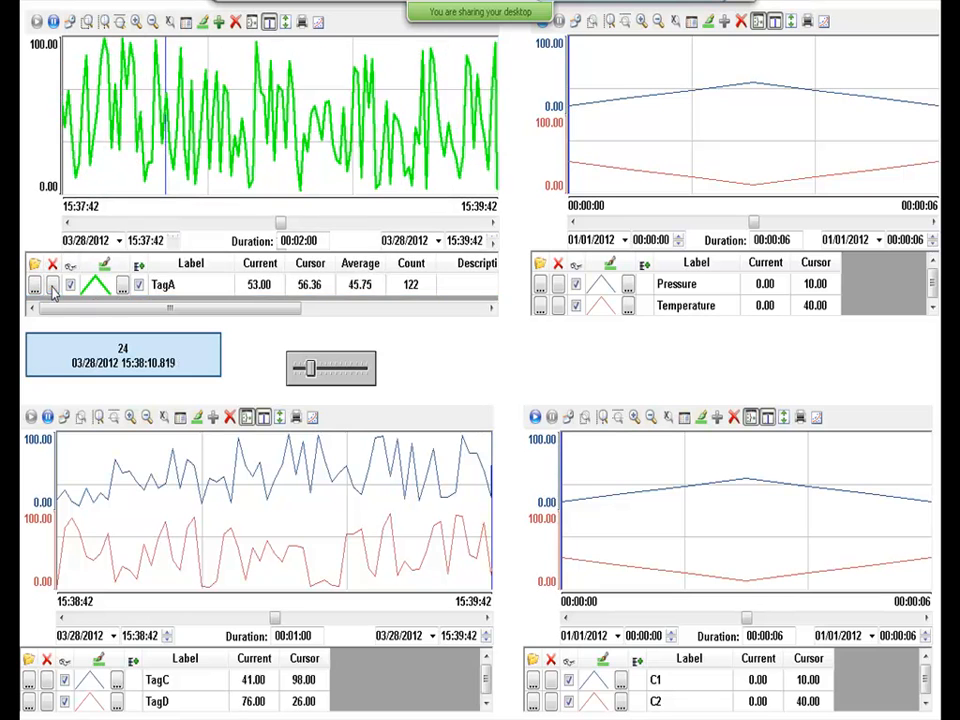
click(52, 285)
click(218, 22)
click(430, 336)
click(741, 263)
mouse_move(190, 22)
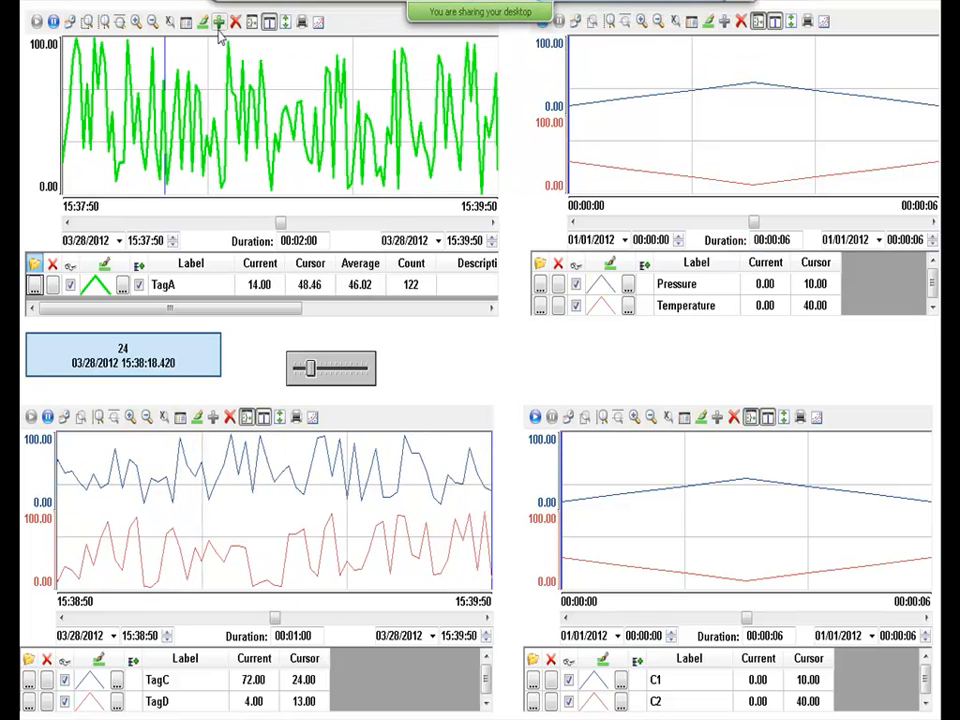
click(218, 22)
click(498, 335)
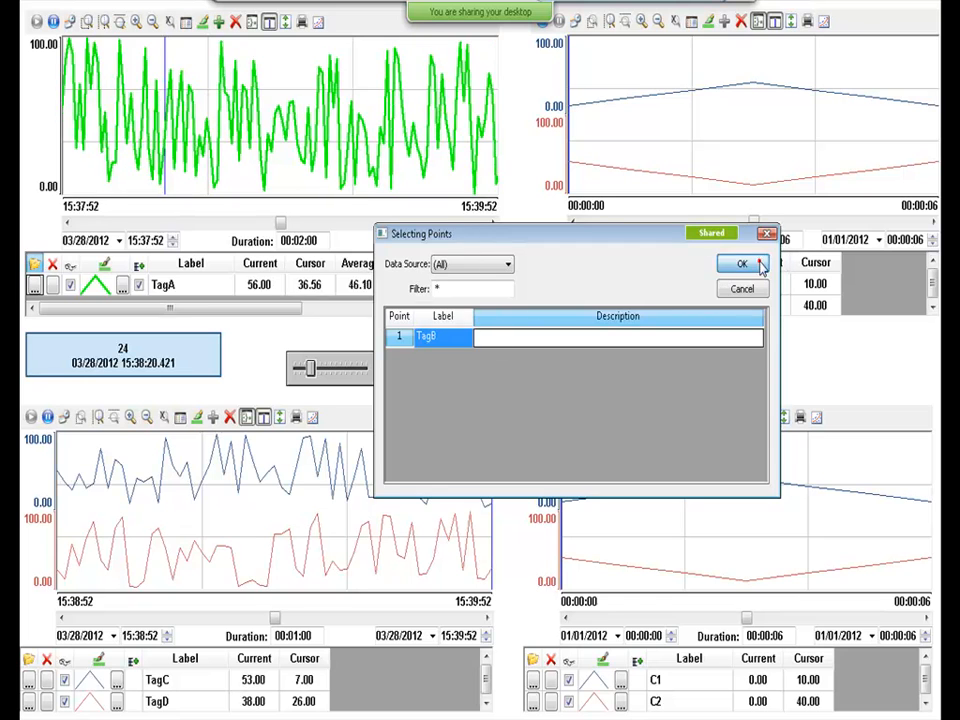
click(752, 264)
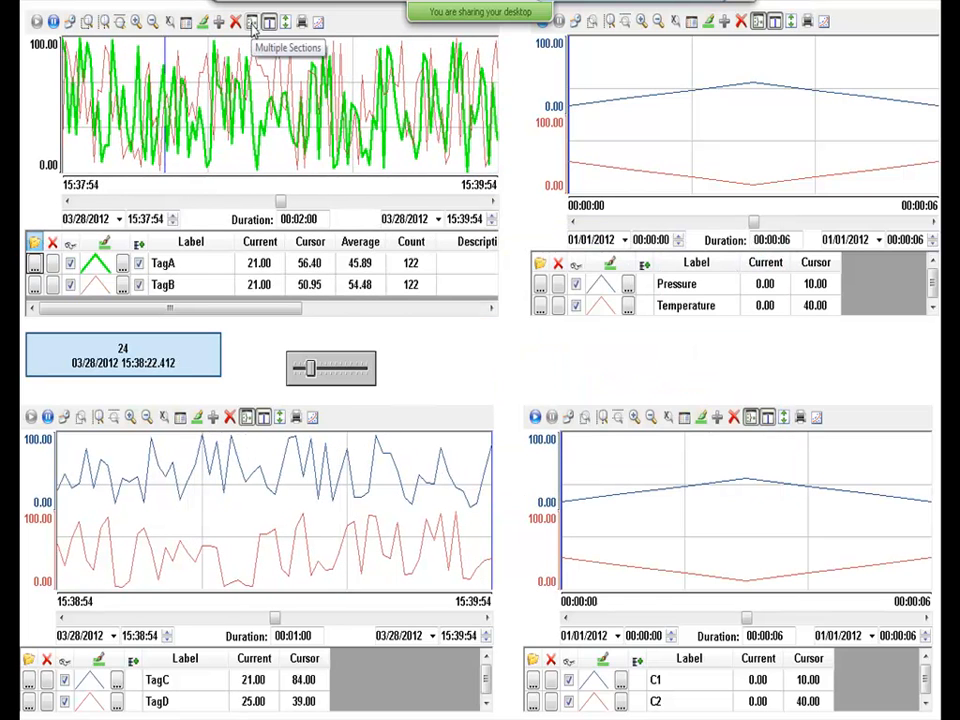
Toggle split and overlaid pens, auto-scale, zoom to 15:38:28–15:38:44, and refit the axes.
click(252, 22)
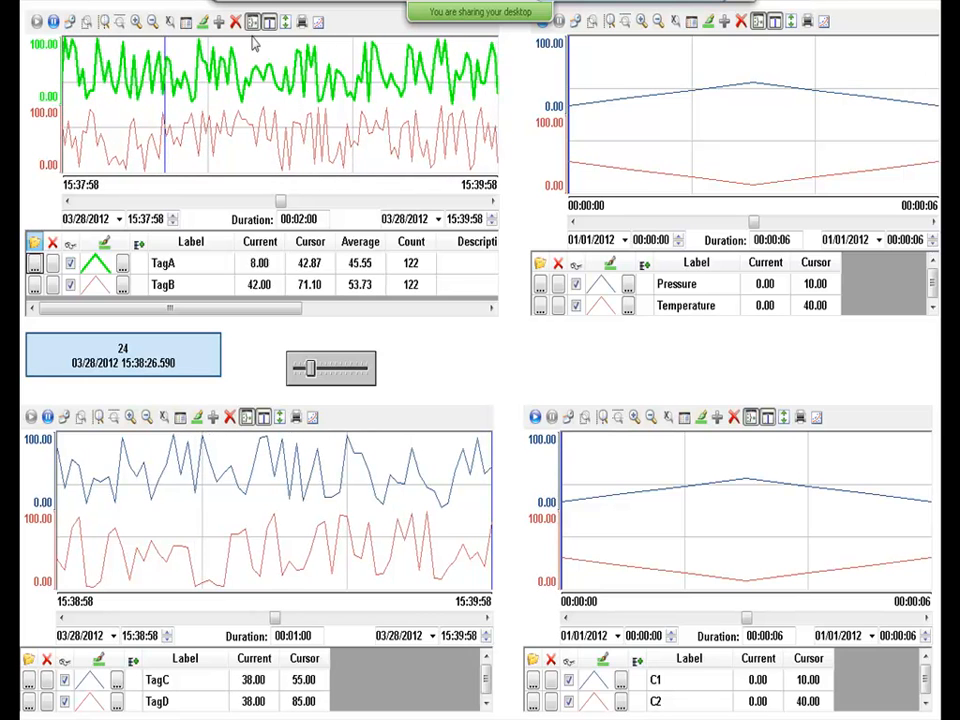
click(269, 22)
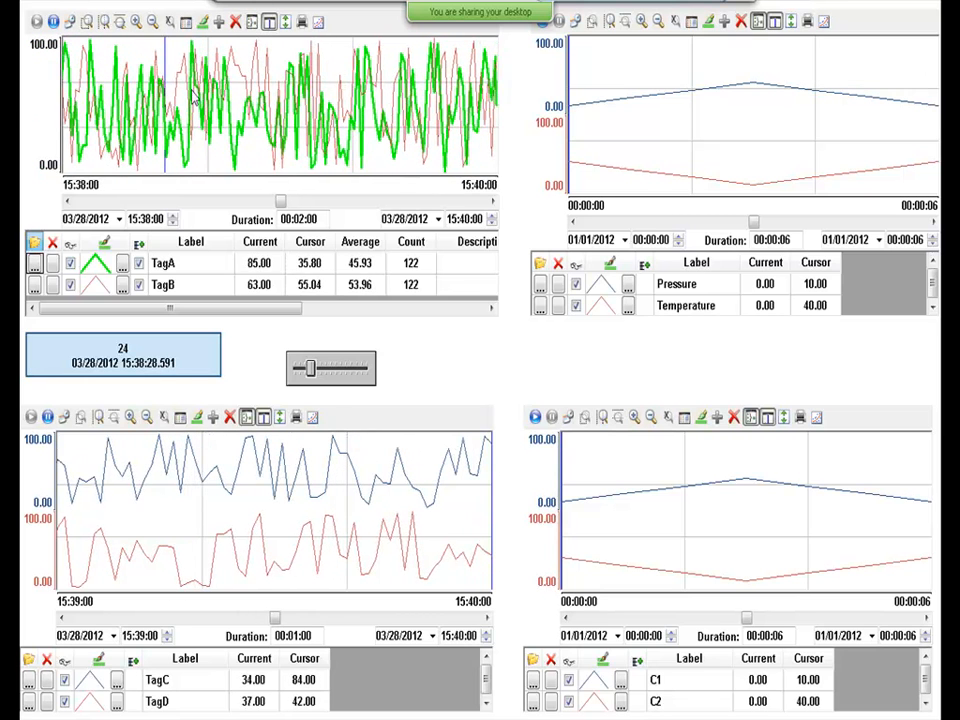
click(252, 21)
click(252, 21)
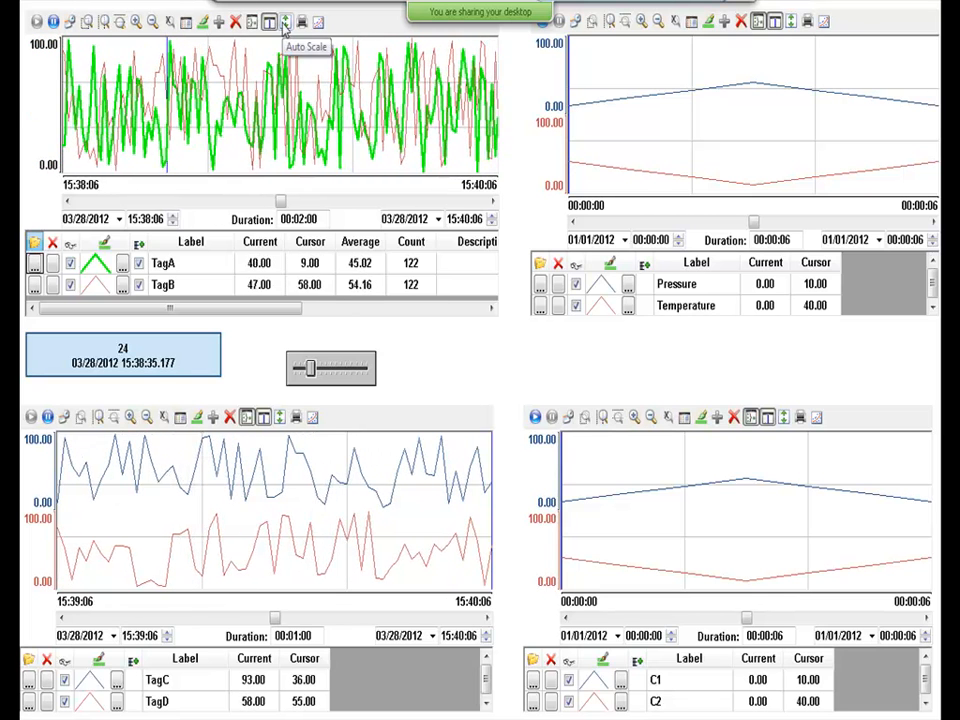
click(285, 26)
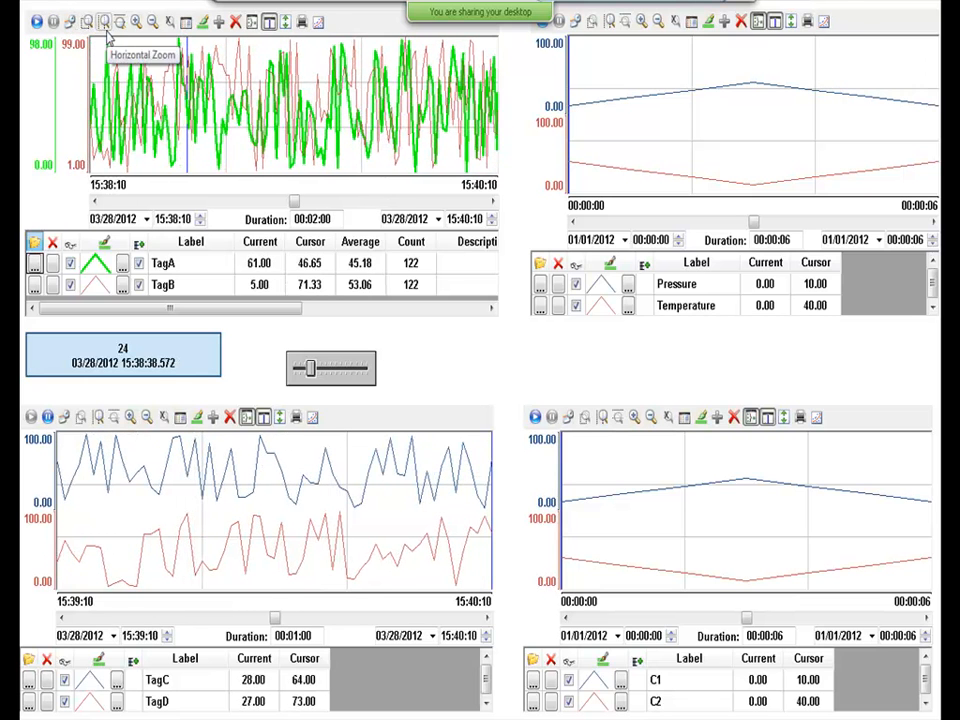
drag(156, 90, 206, 103)
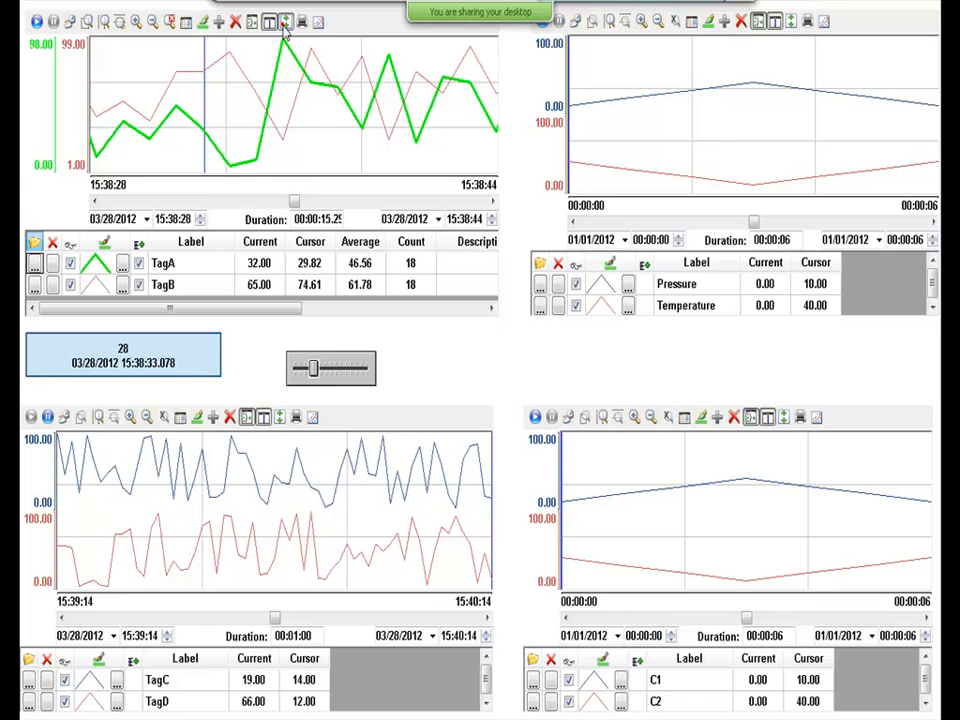
click(285, 24)
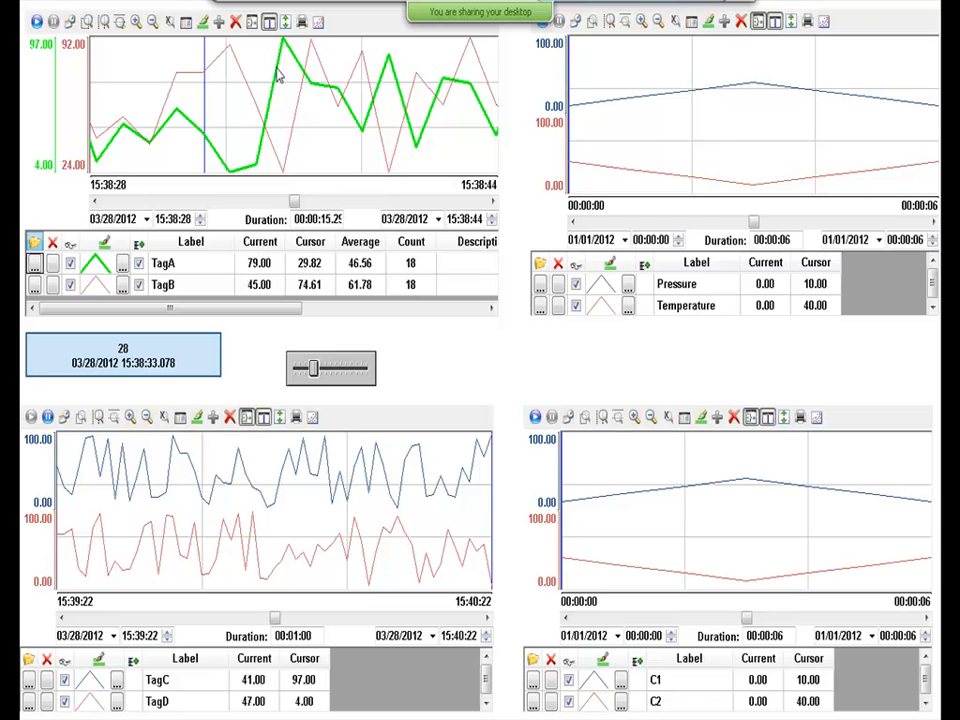
Show all SPC lines (average, min/max, standard deviation) and stack the pens in separate bands.
click(318, 24)
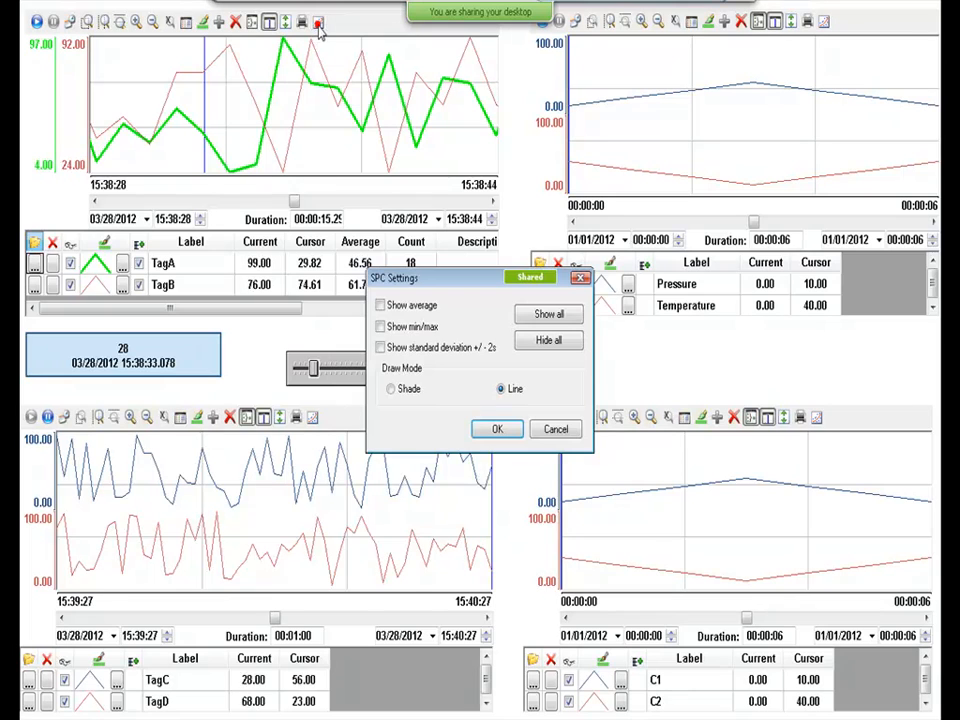
click(548, 314)
click(496, 429)
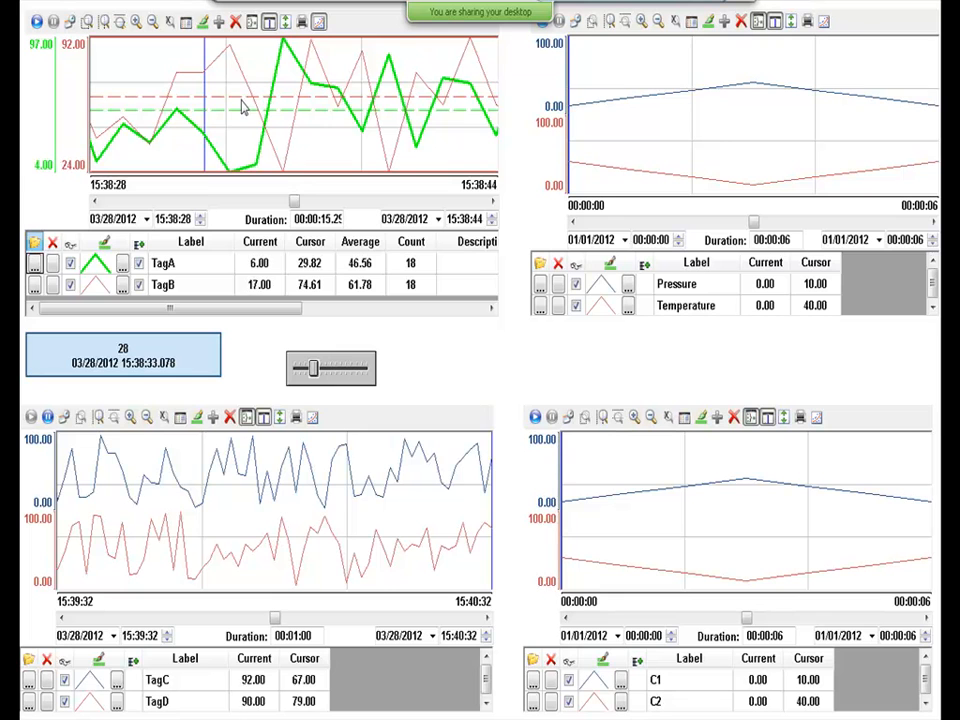
click(268, 23)
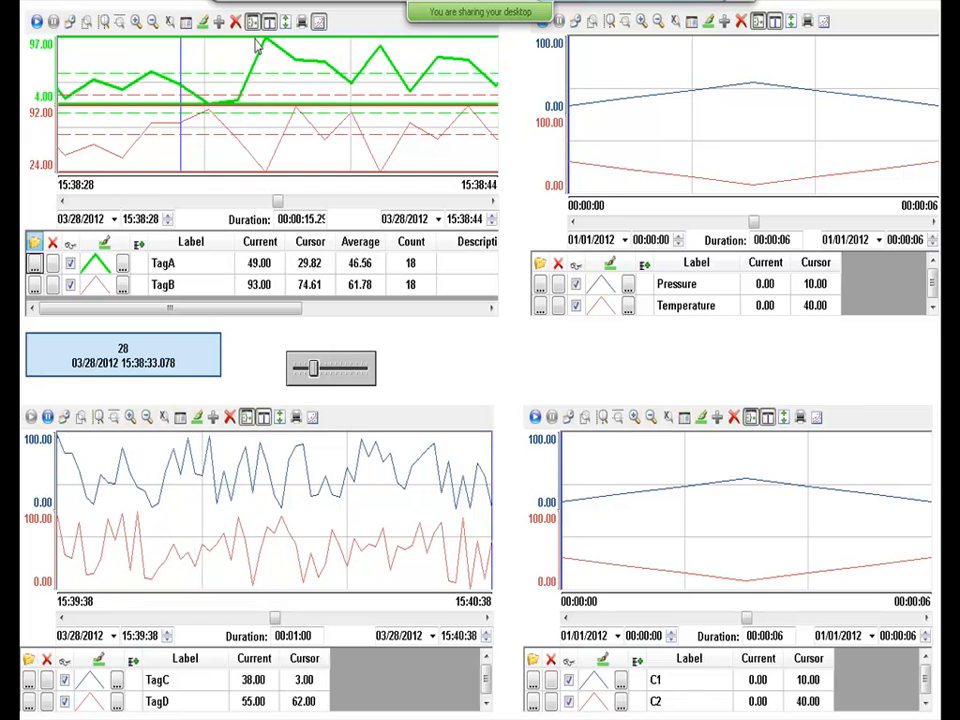
Browse the legend's statistic columns from the TagA row over to Min Scale.
drag(287, 312, 321, 312)
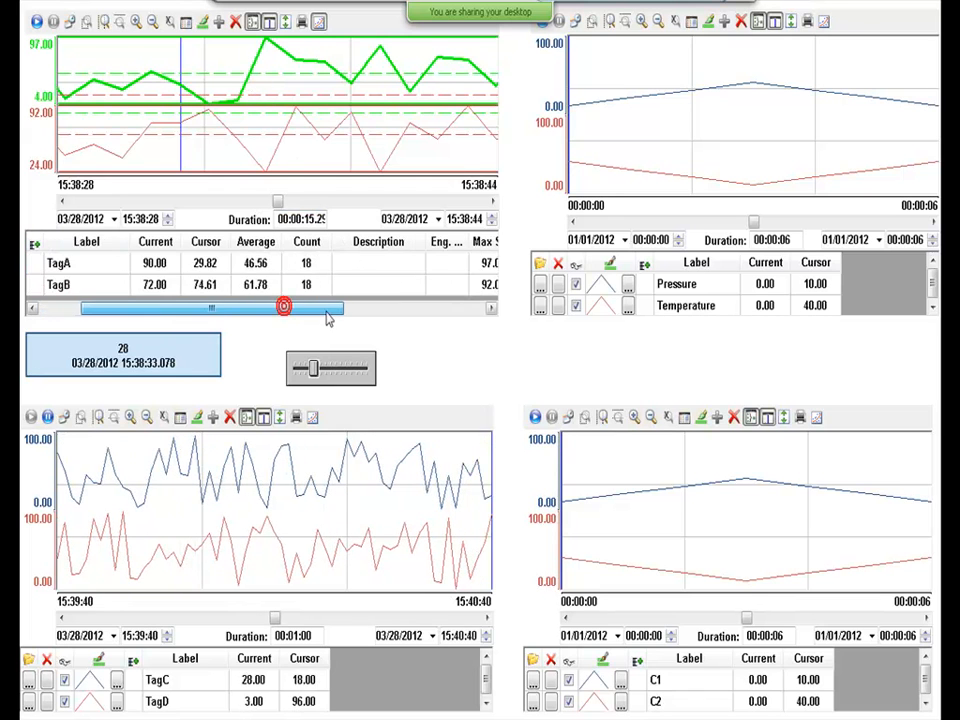
click(264, 263)
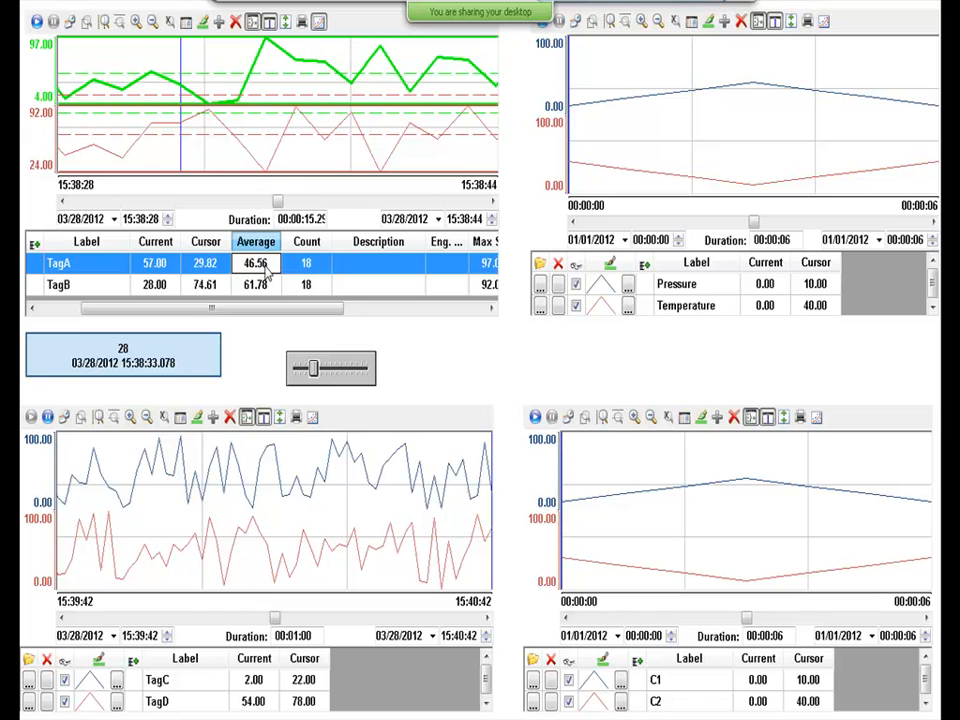
key(Right)
key(Right)
key(Right)
key(Right)
key(Right)
key(Right)
key(Right)
key(Right)
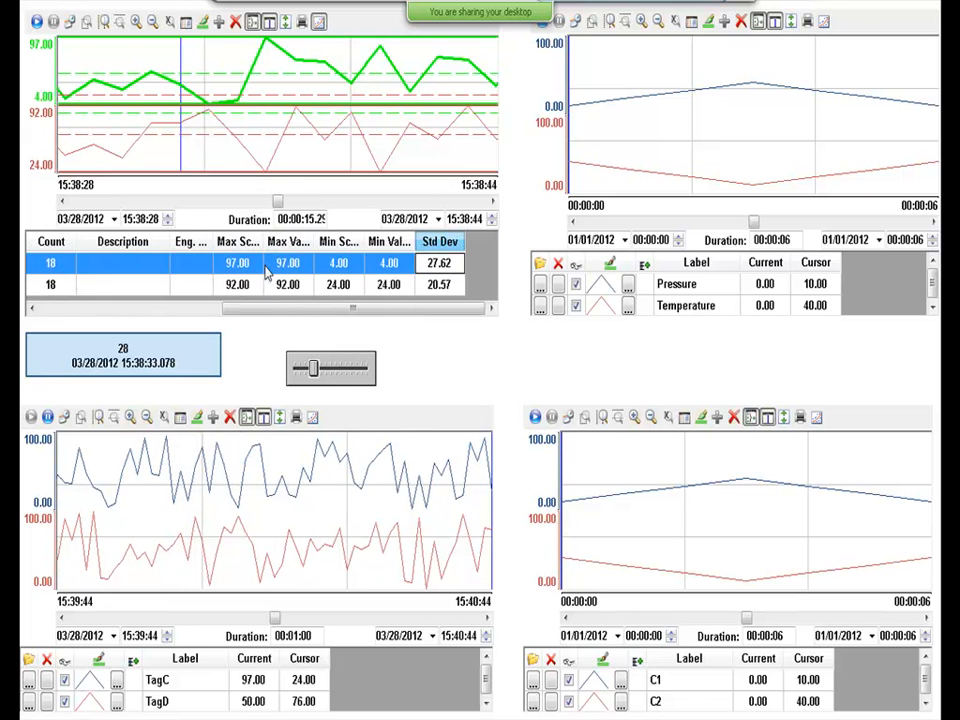
key(Down)
key(Left)
key(Up)
key(Left)
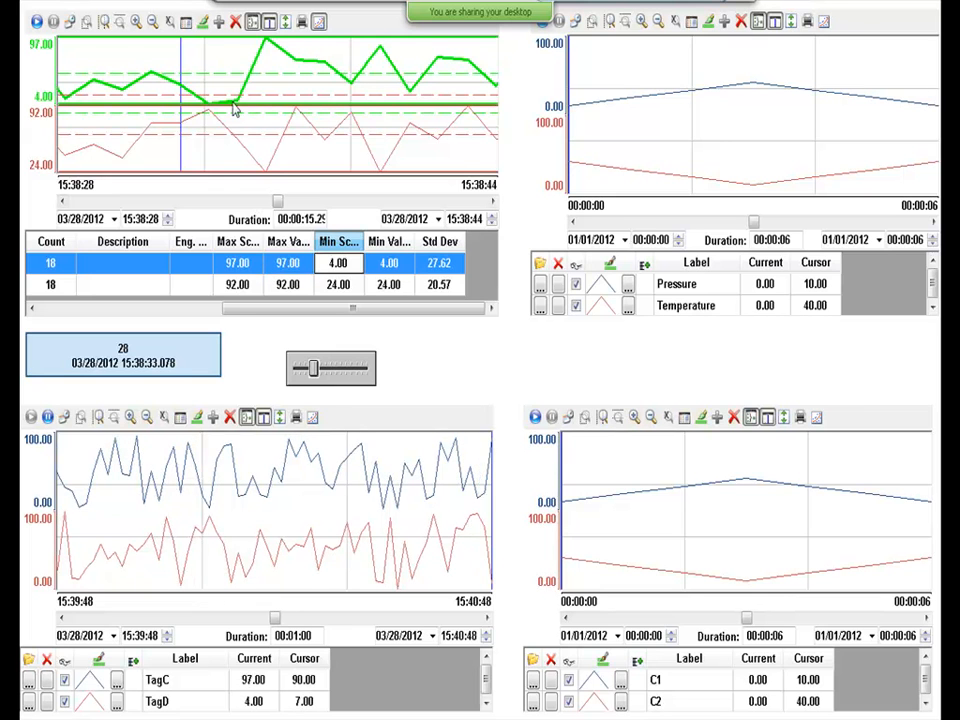
Widen the time span twice, refit the axes, and resume live plotting.
click(152, 19)
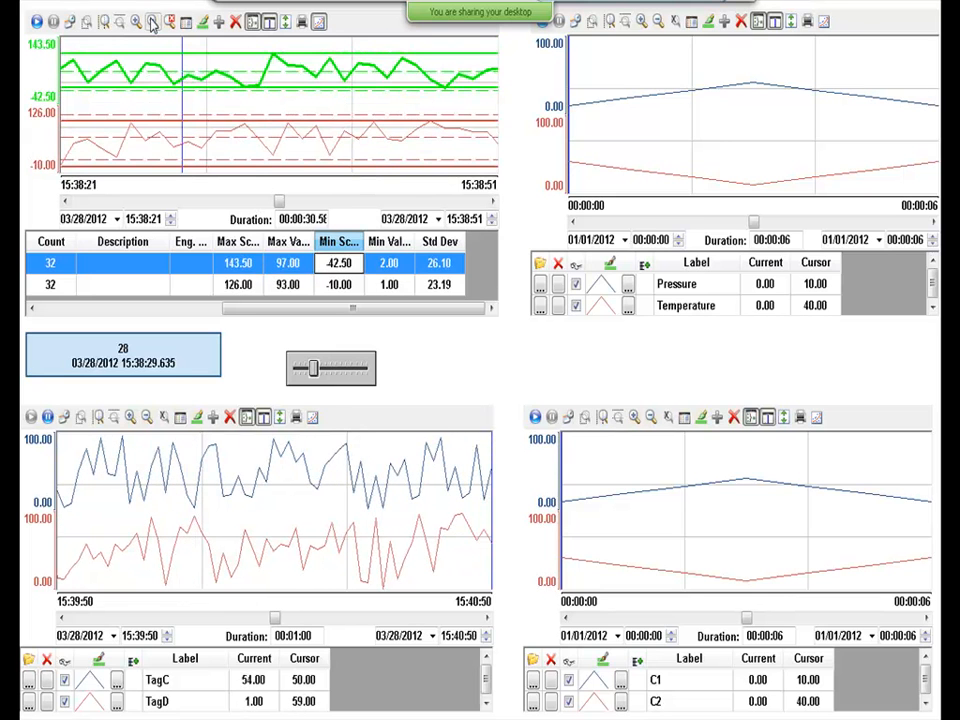
click(152, 19)
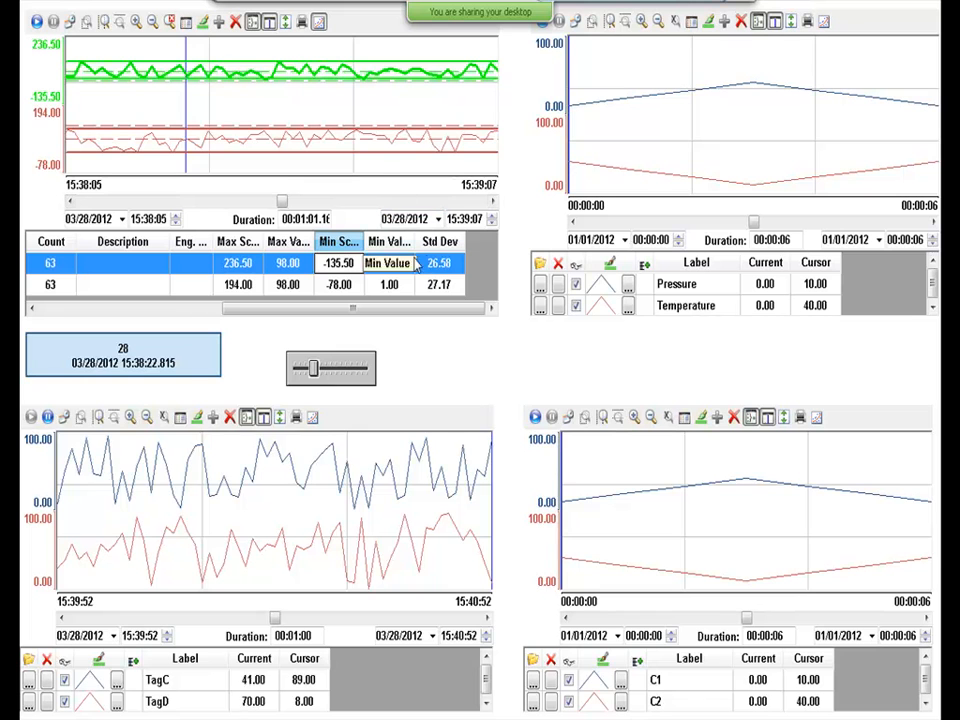
click(286, 22)
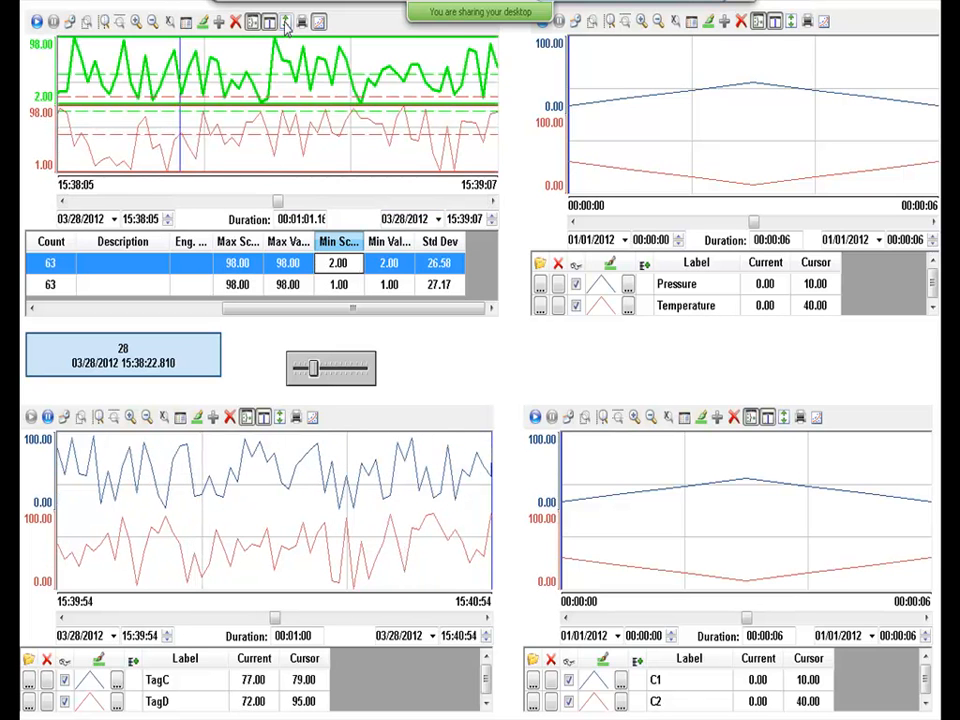
click(36, 21)
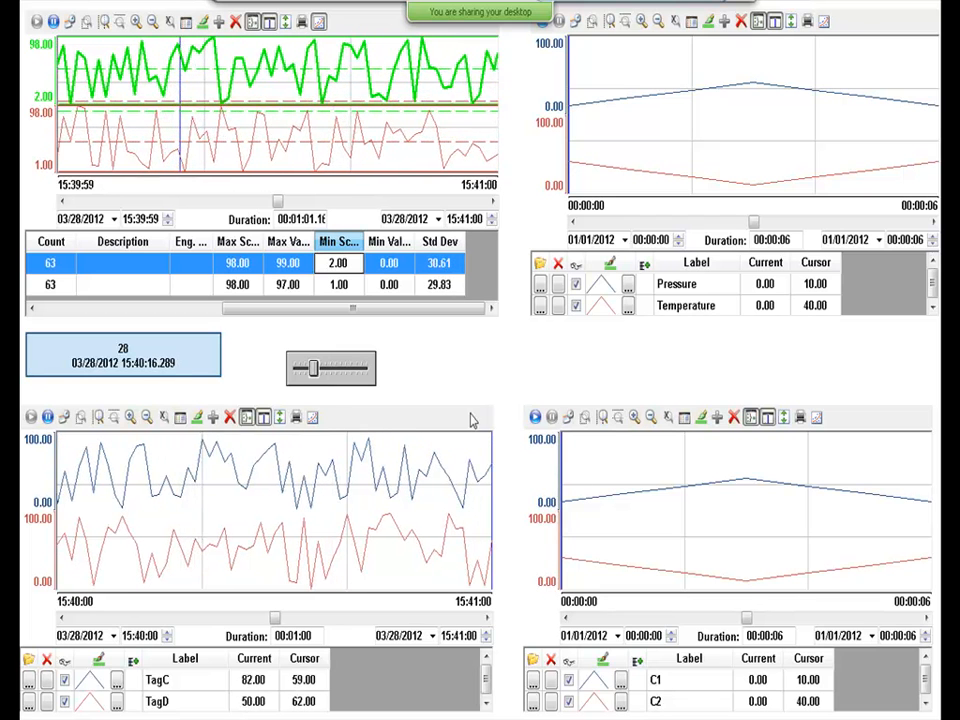
Go through the SPC and Legend slides in the slide show, then return to the editor.
key(alt+Tab)
key(alt+Tab)
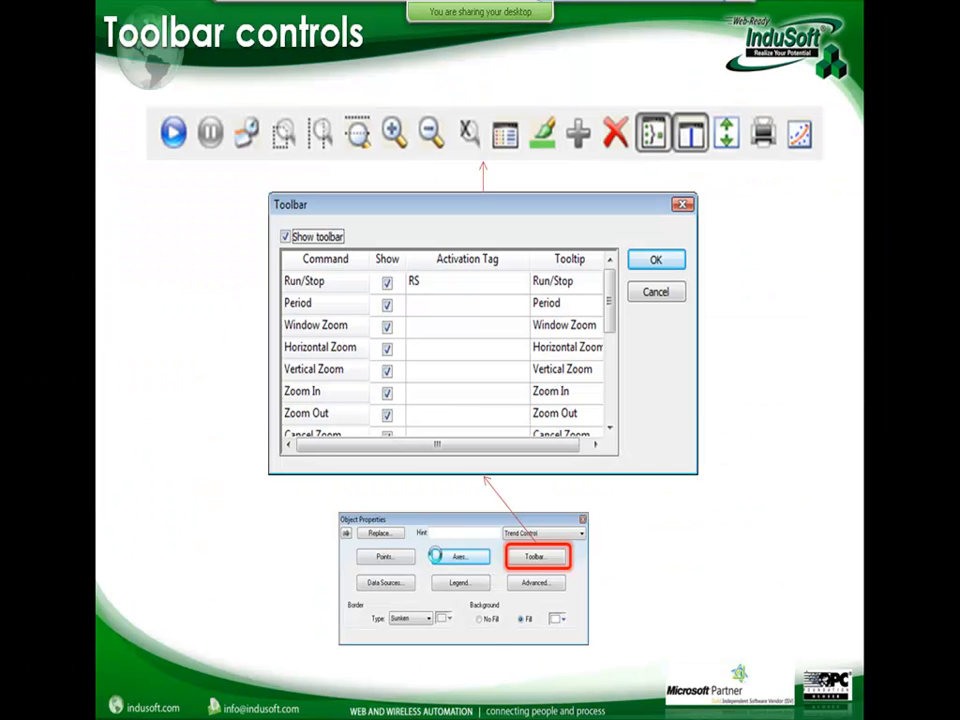
click(437, 556)
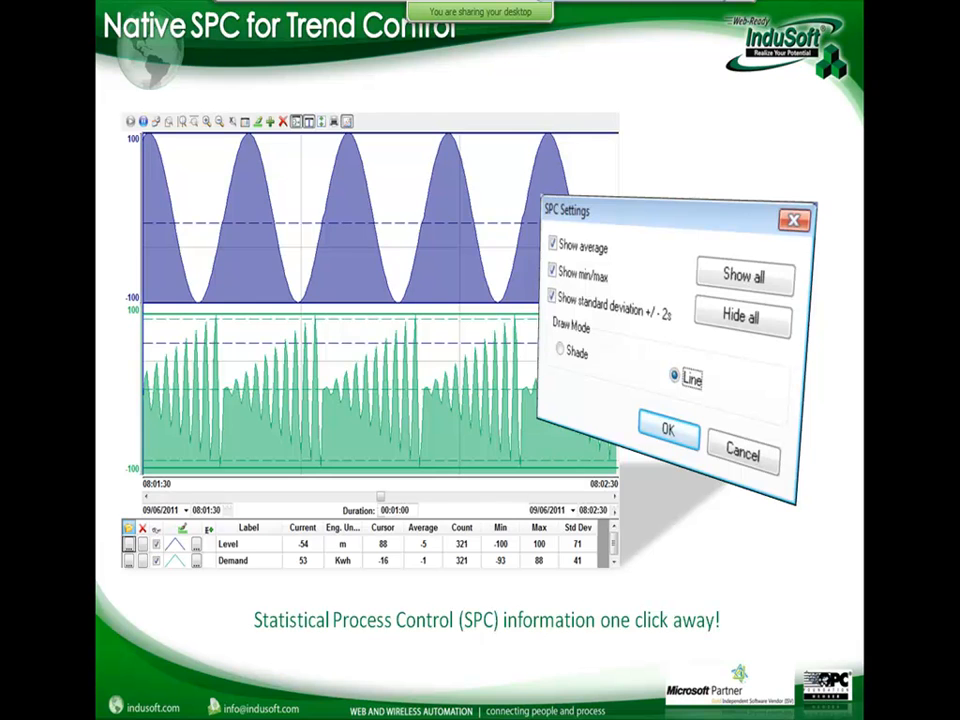
key(Right)
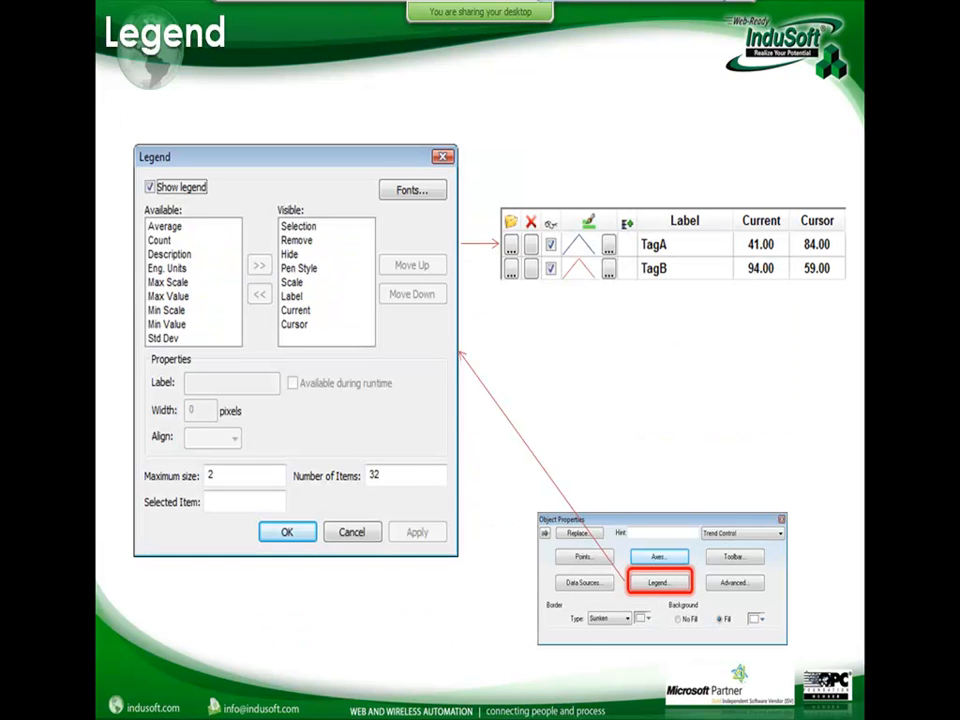
key(alt+Tab)
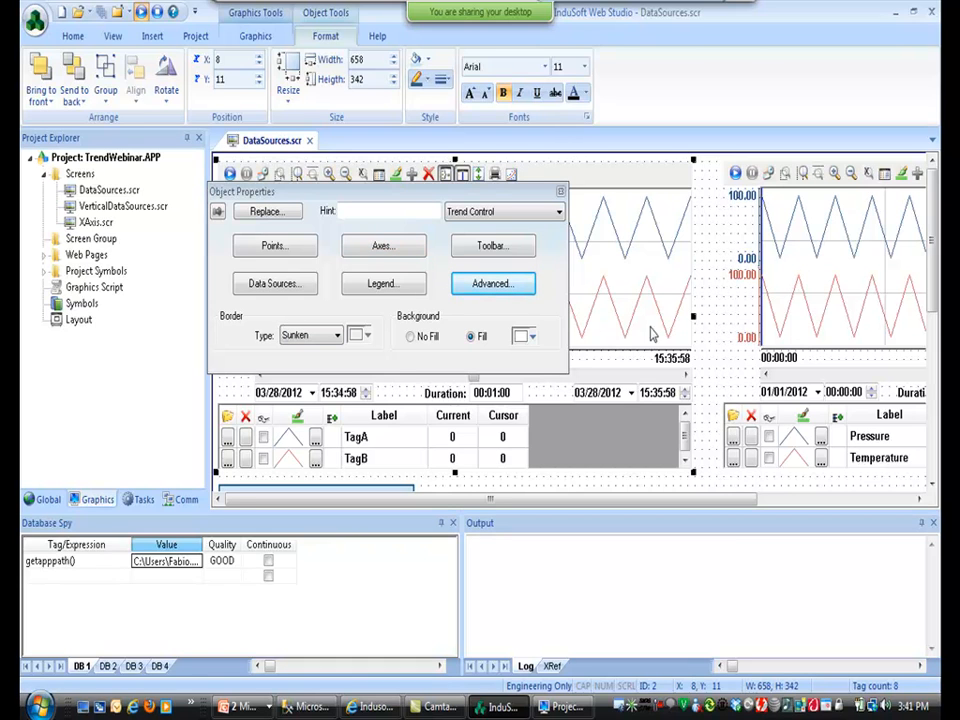
Move Average, Count, Description, Eng. Units, Max Scale and Max Value into the legend's Visible list, then return to the Legend slide.
click(386, 284)
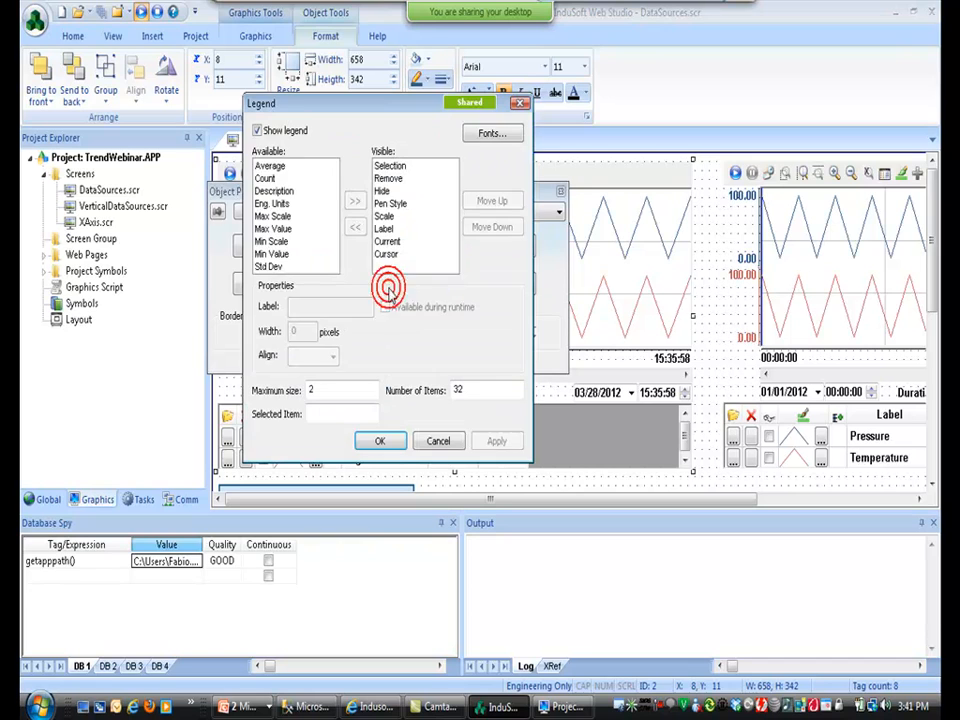
click(285, 166)
double_click(285, 166)
double_click(285, 166)
double_click(285, 166)
double_click(285, 166)
double_click(285, 166)
double_click(285, 166)
click(285, 166)
click(391, 241)
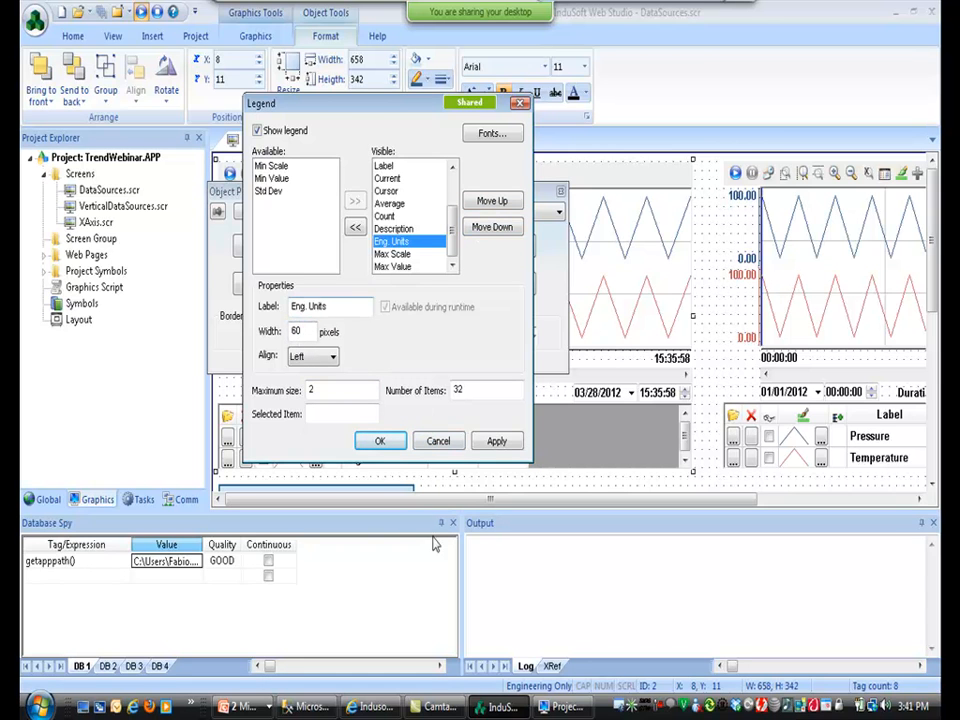
click(377, 446)
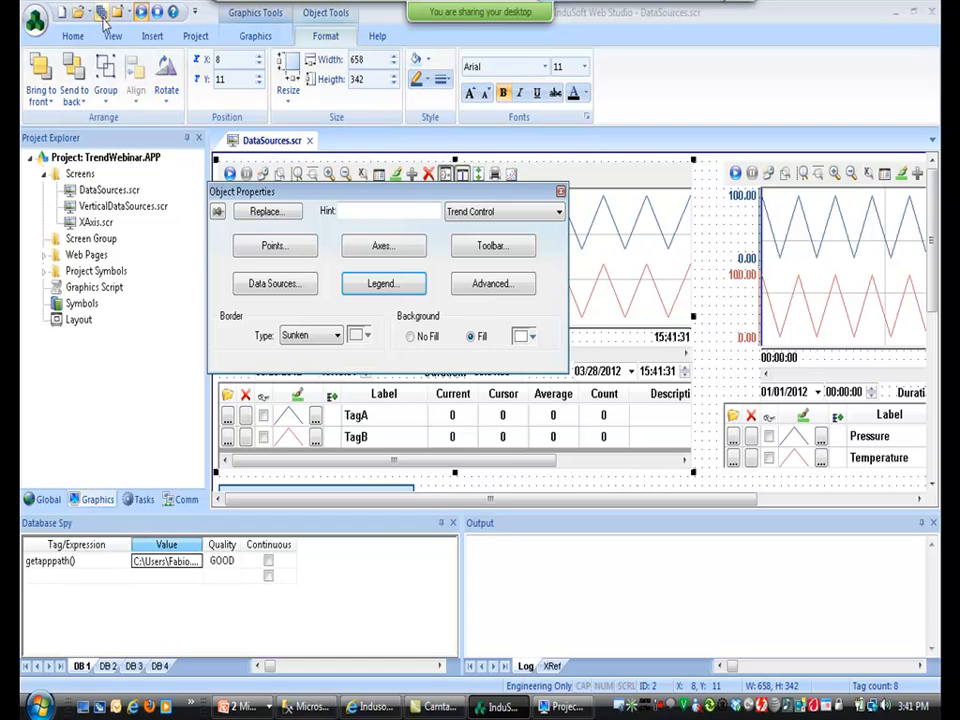
key(alt+Tab)
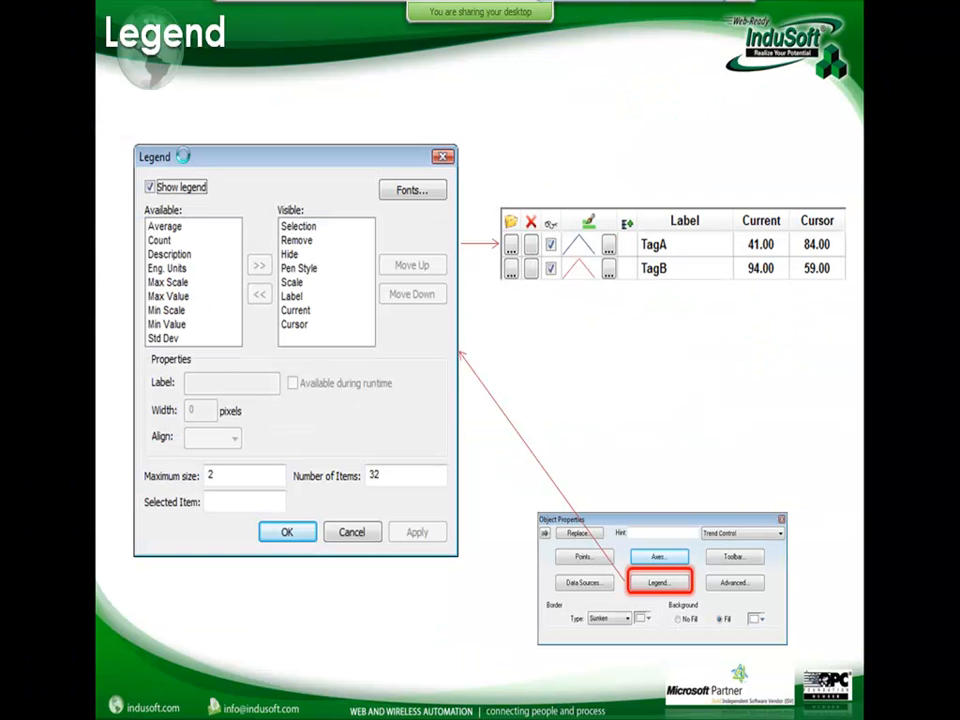
Show the Advanced Settings slide, review the trend's advanced settings unchanged, and open the file menu.
click(183, 156)
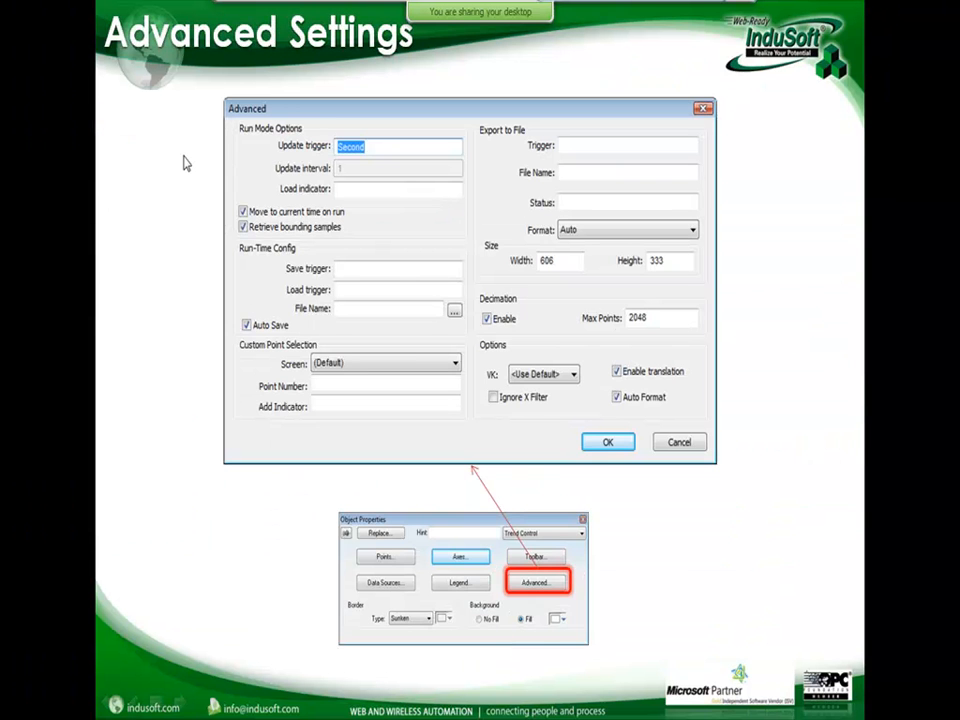
key(alt+Tab)
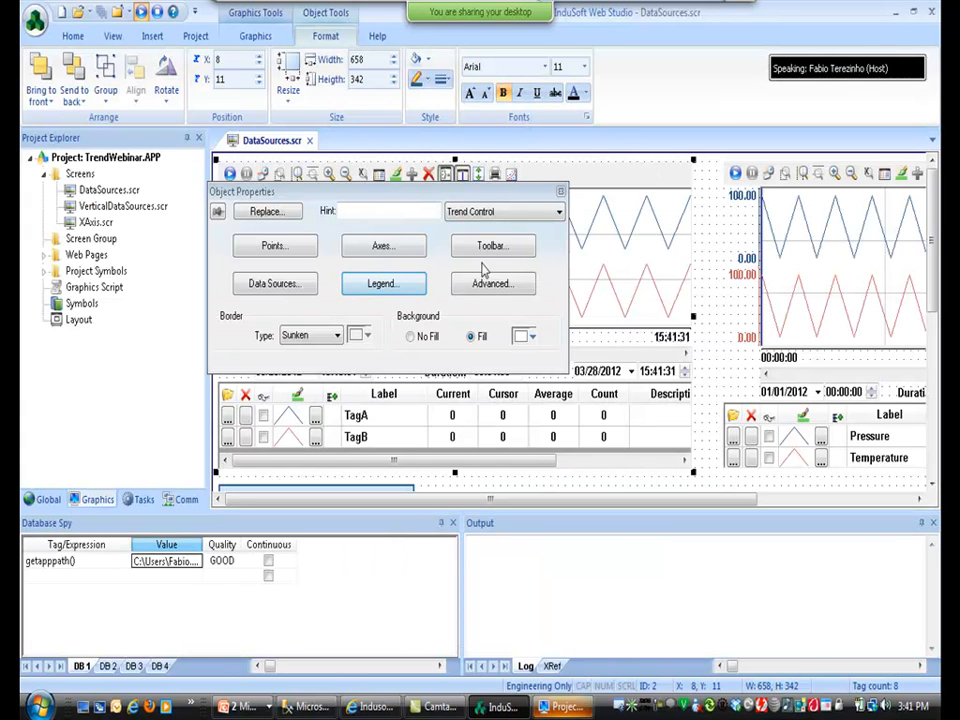
click(497, 286)
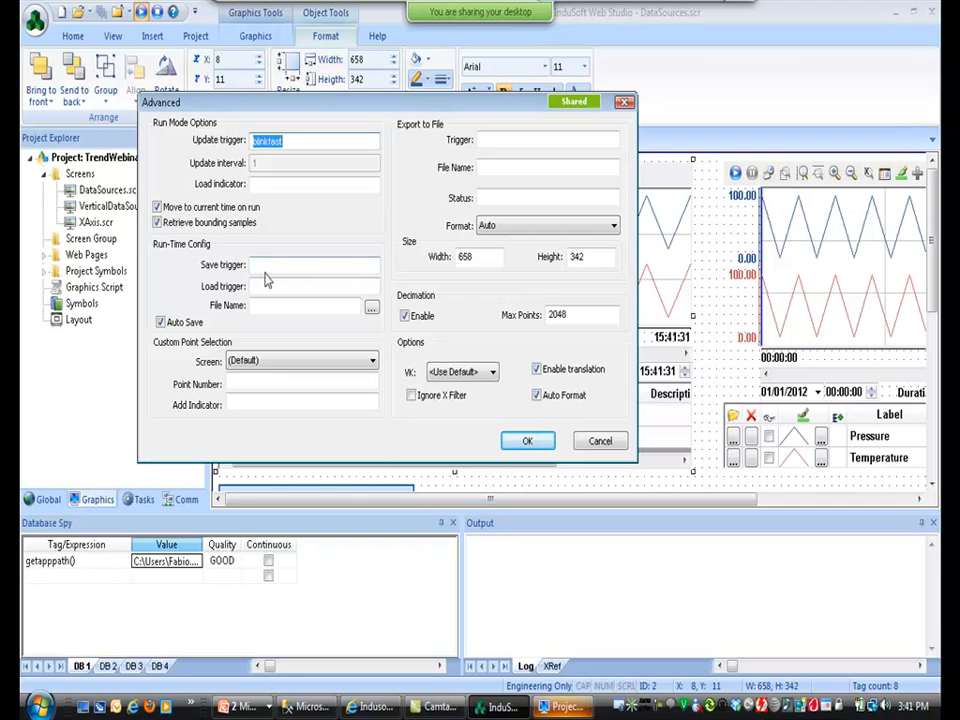
click(601, 441)
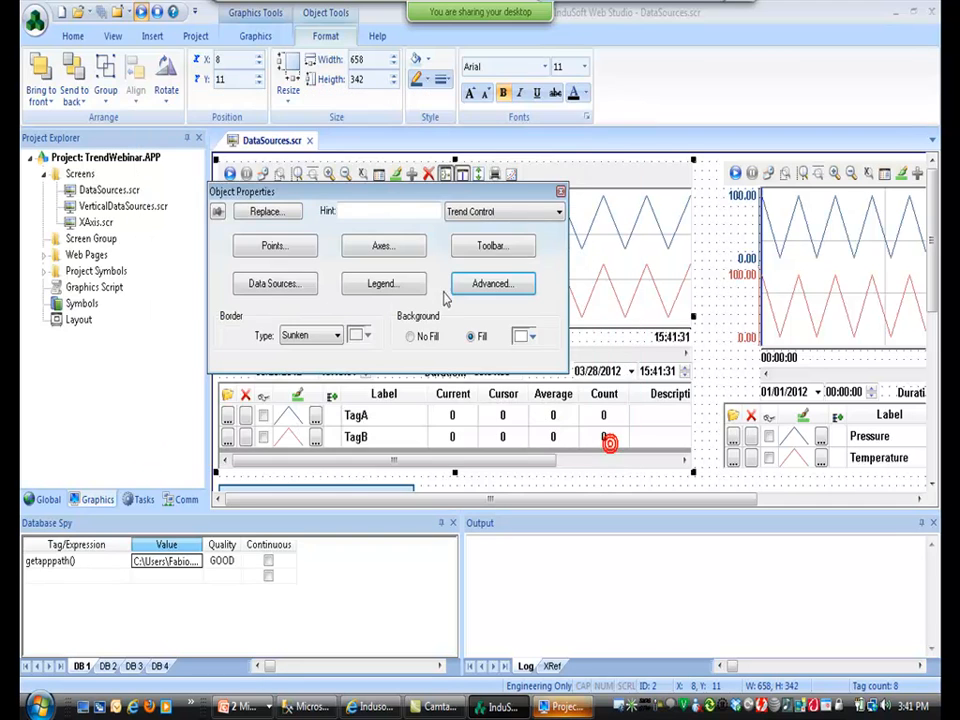
click(36, 24)
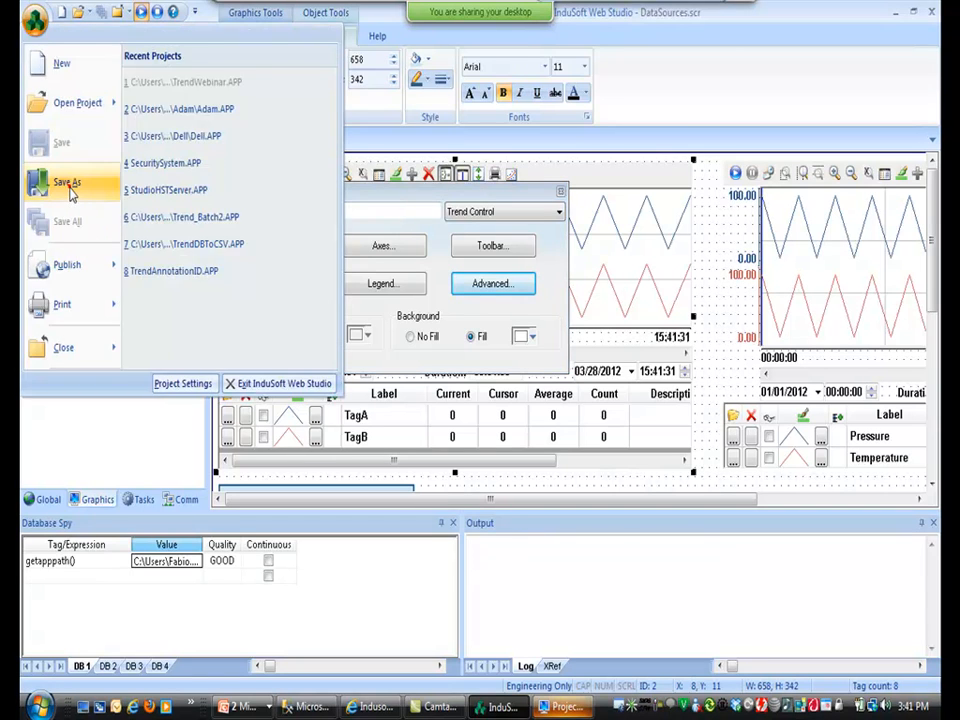
Save the screen under the new name Advanced.scr.
click(69, 188)
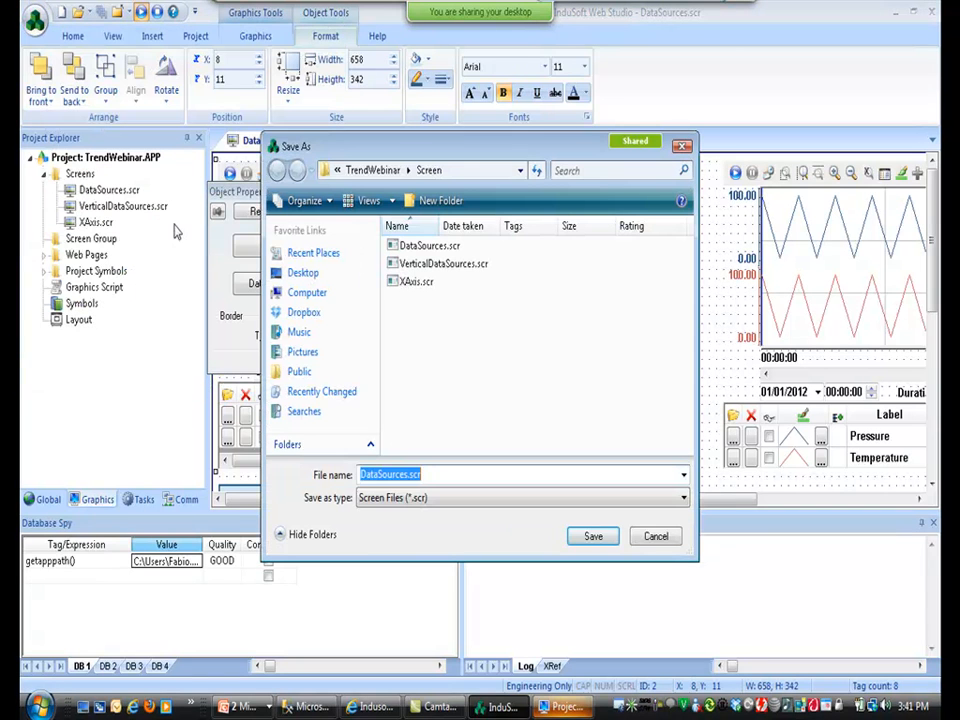
text(Advanc)
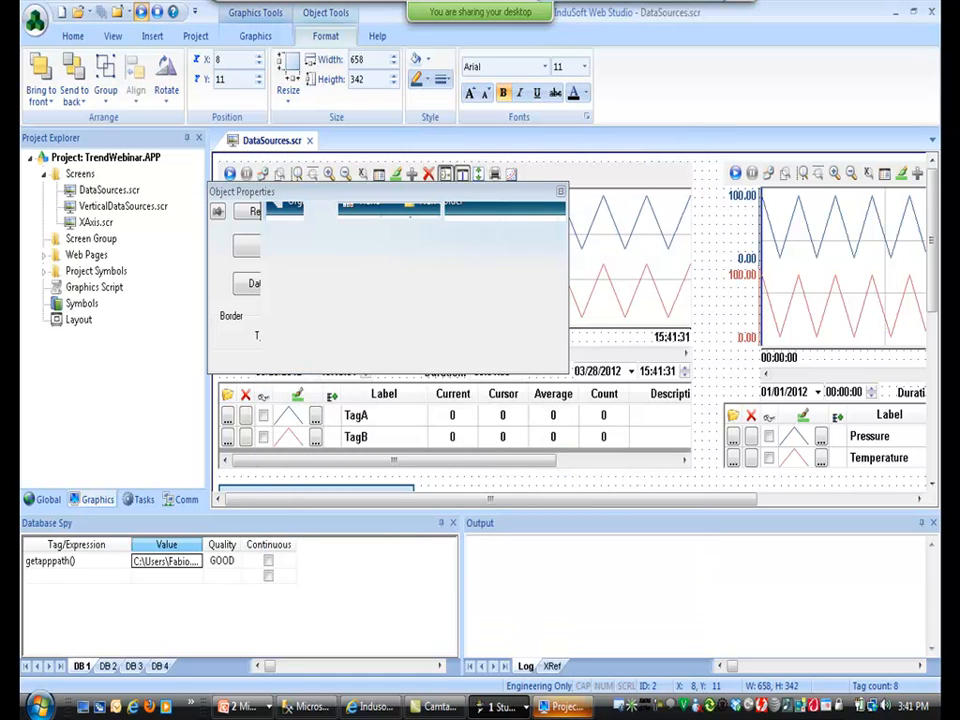
drag(935, 254, 935, 359)
Delete the two lower trend objects and open the remaining TagA/TagB trend's properties.
click(858, 403)
shift+click(648, 429)
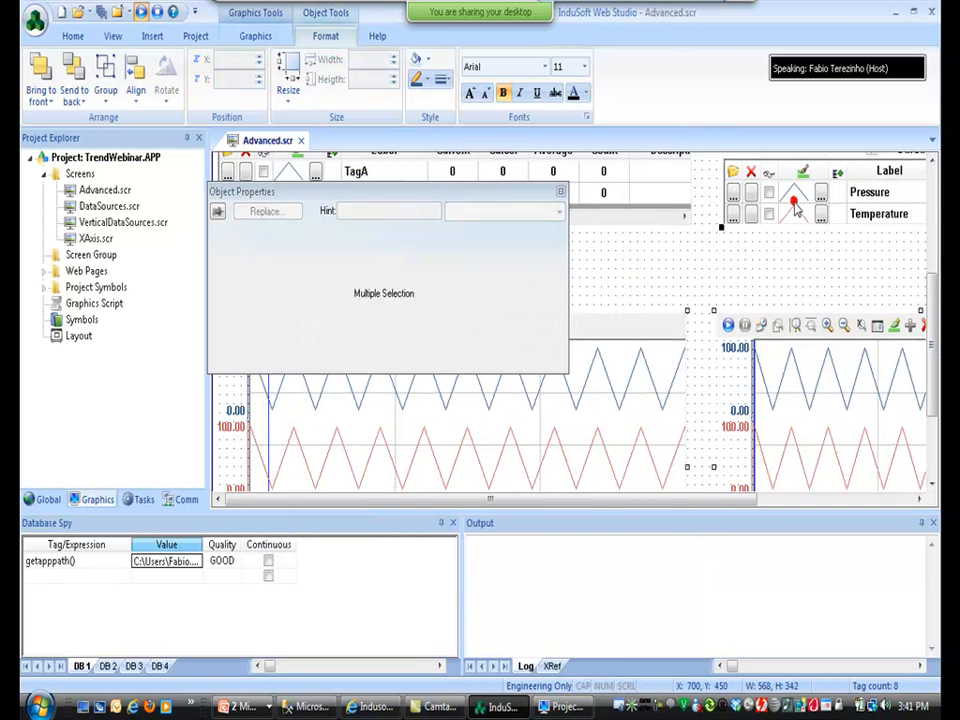
key(Delete)
drag(931, 366, 917, 253)
double_click(561, 311)
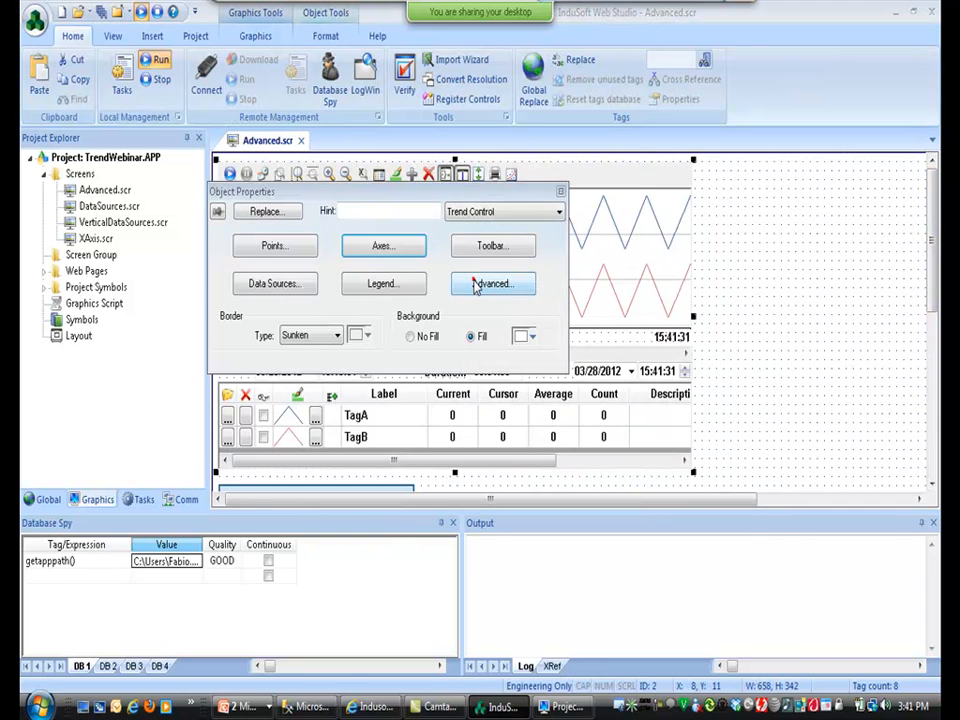
Set the trend's run-time save trigger to a newly created SaveTrigger tag.
click(490, 283)
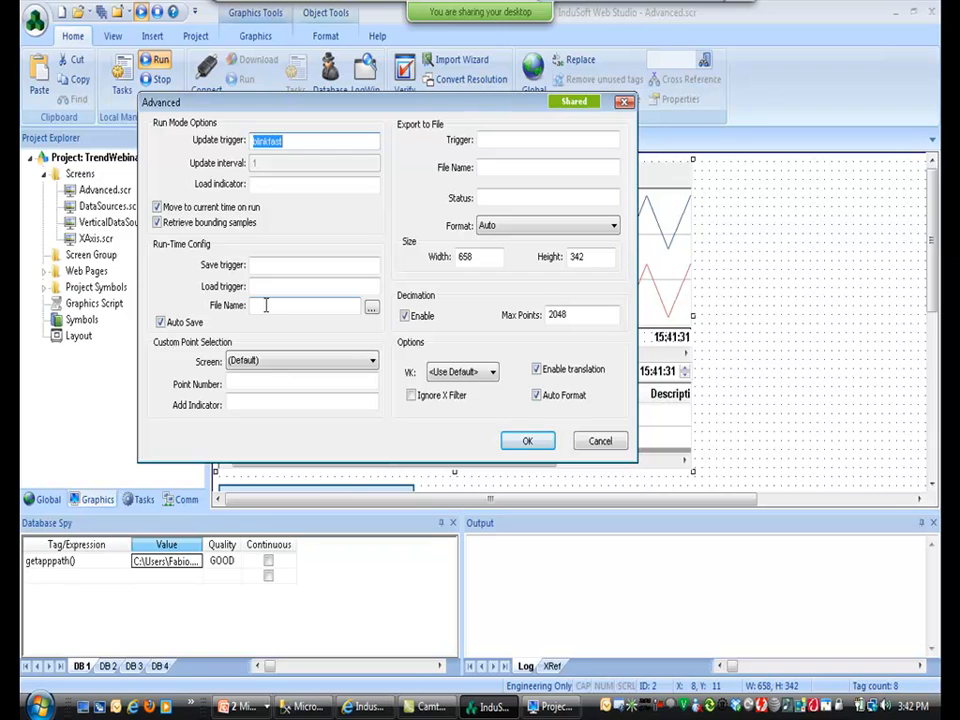
click(263, 265)
text(SaveTrigg)
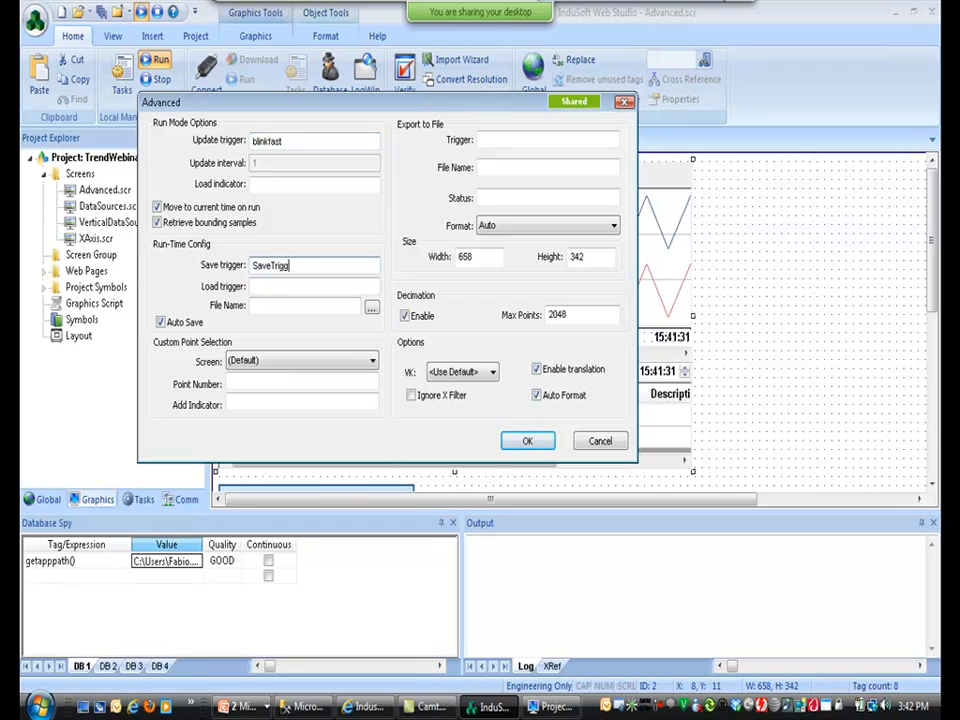
text(er)
key(Tab)
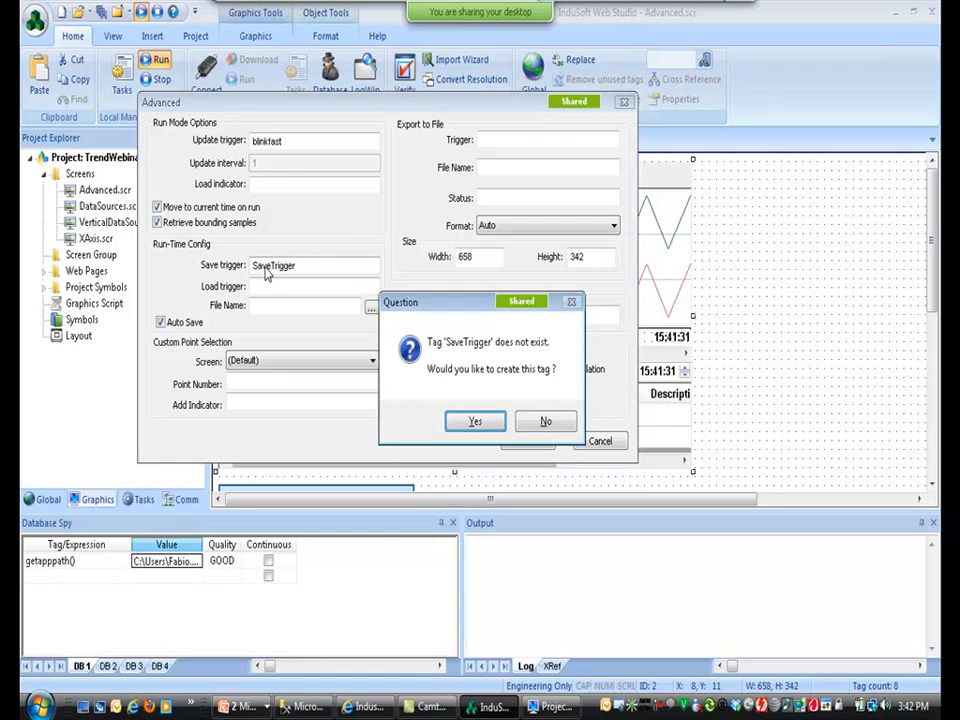
key(Return)
key(Return)
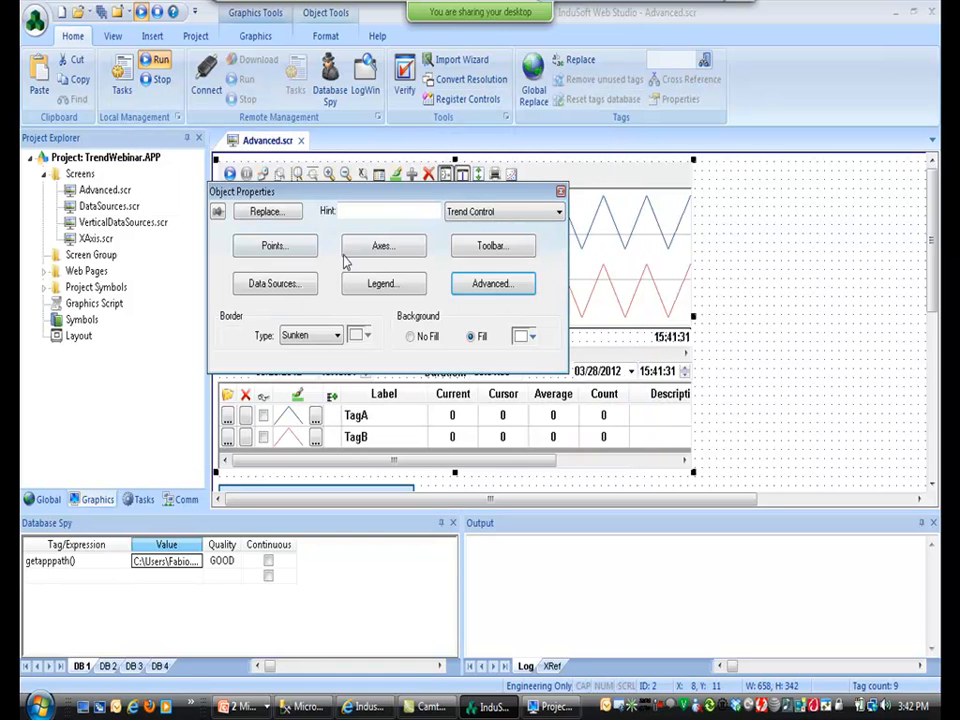
click(483, 288)
Set the load trigger to a newly created LoadTrigger tag.
click(304, 286)
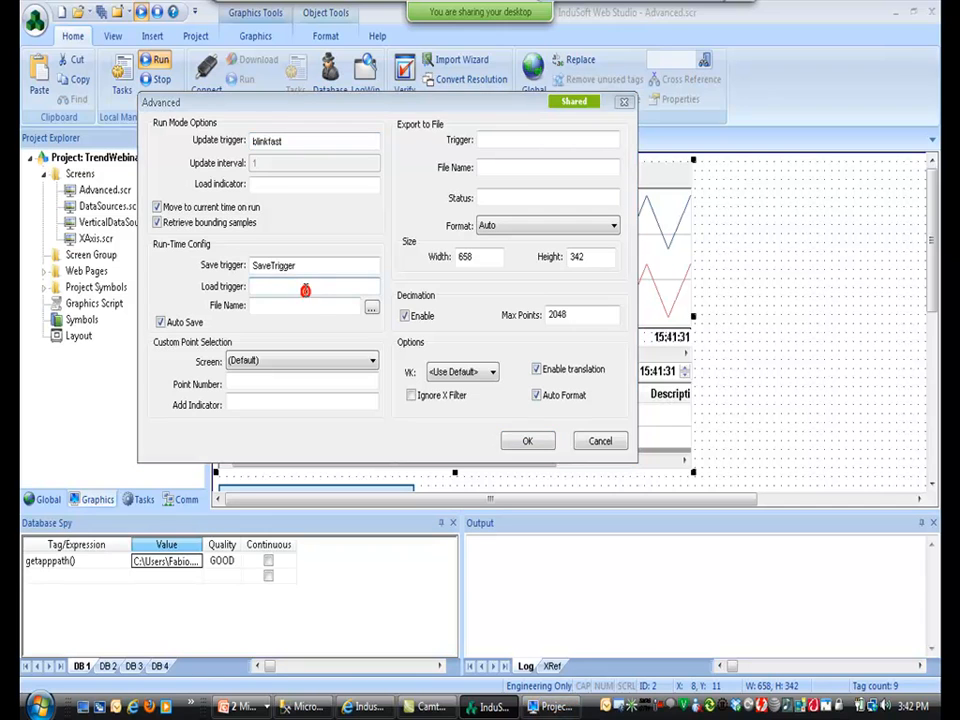
text(LoadTrigger)
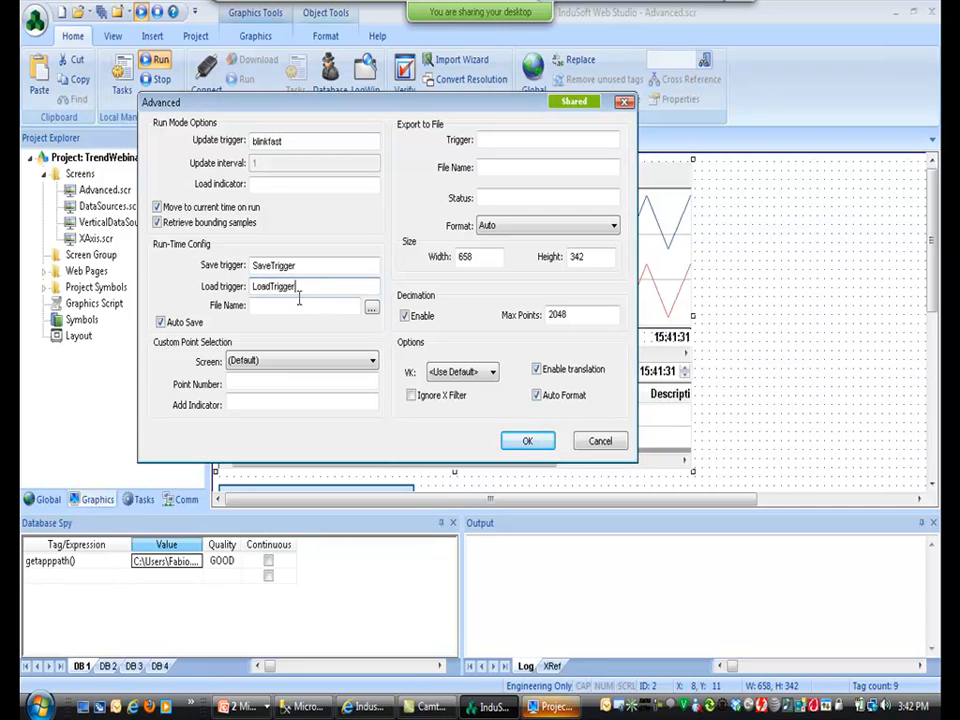
click(300, 305)
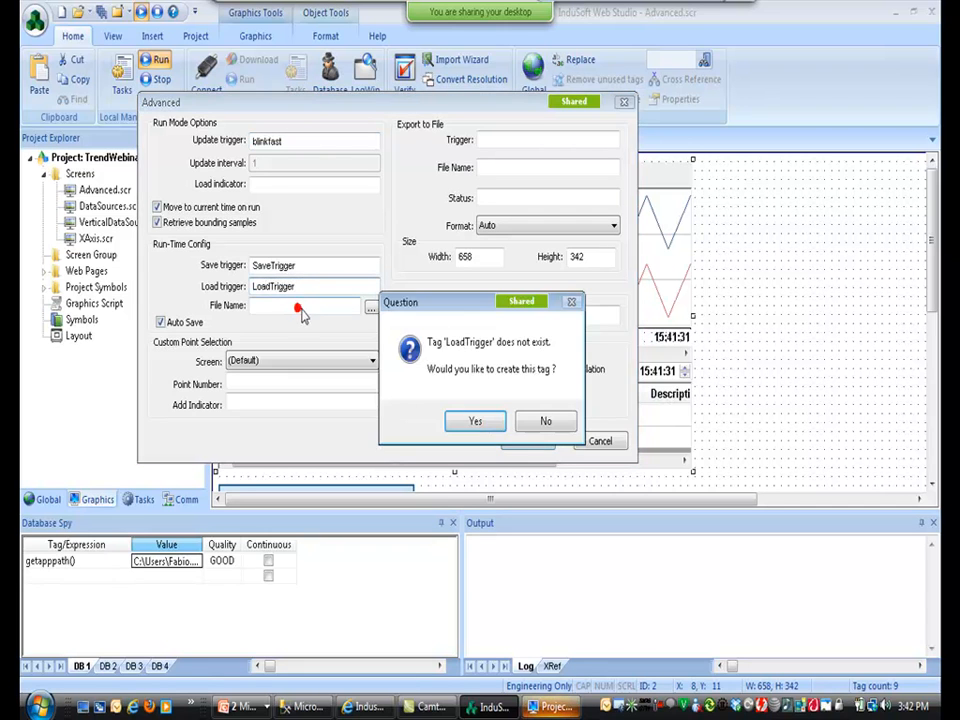
click(470, 420)
click(375, 352)
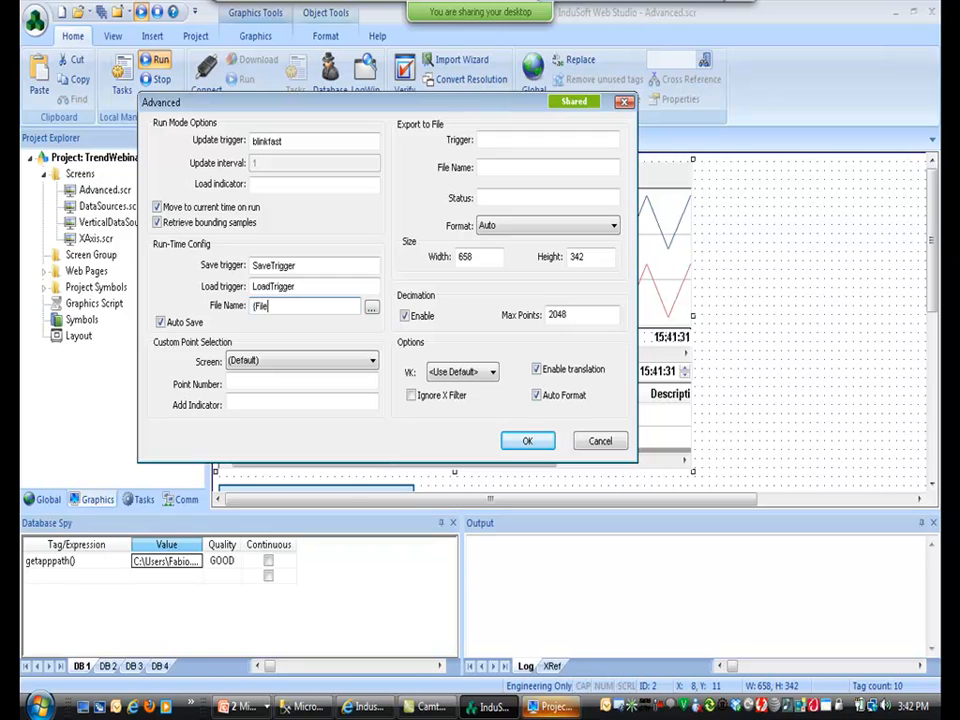
Set the file name to {FileName}, created as a String tag, and apply the settings.
text({FileName})
click(296, 283)
click(471, 420)
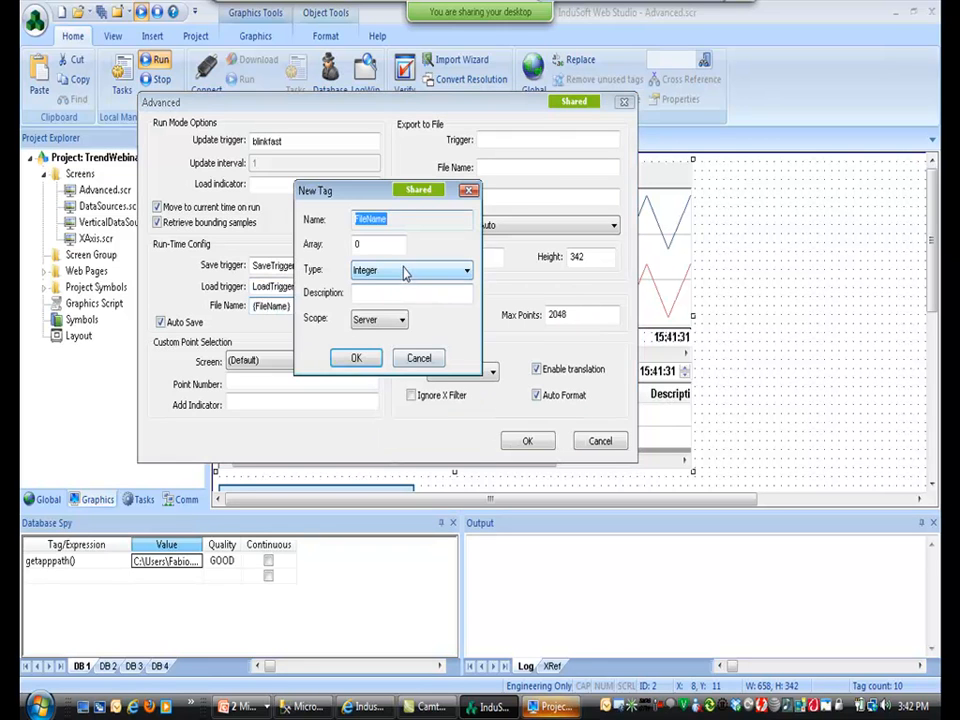
click(464, 271)
click(398, 323)
click(362, 362)
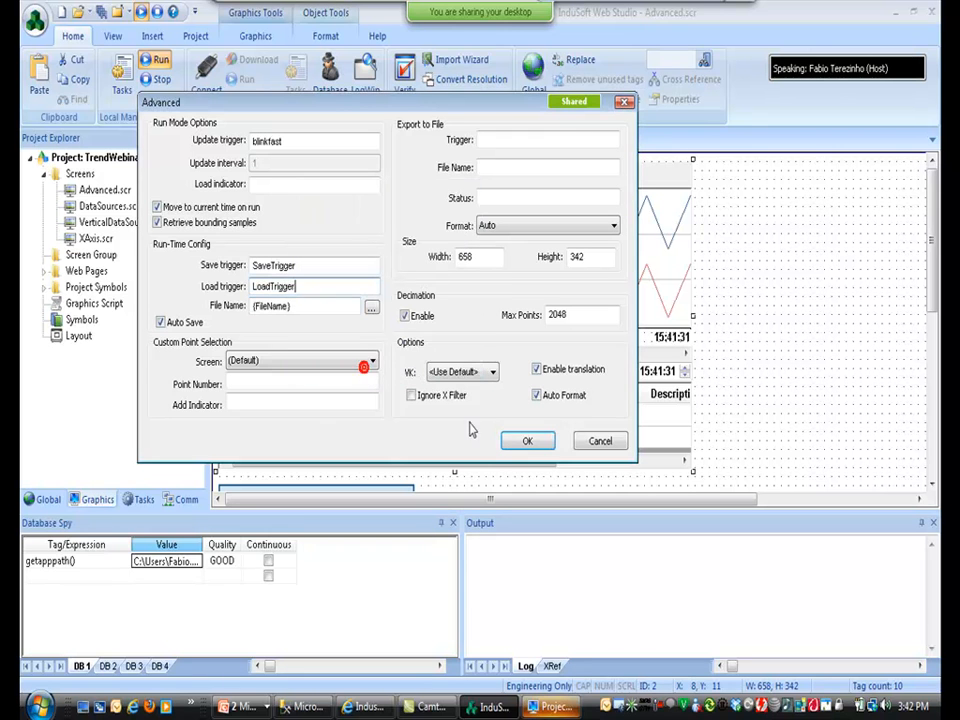
click(525, 437)
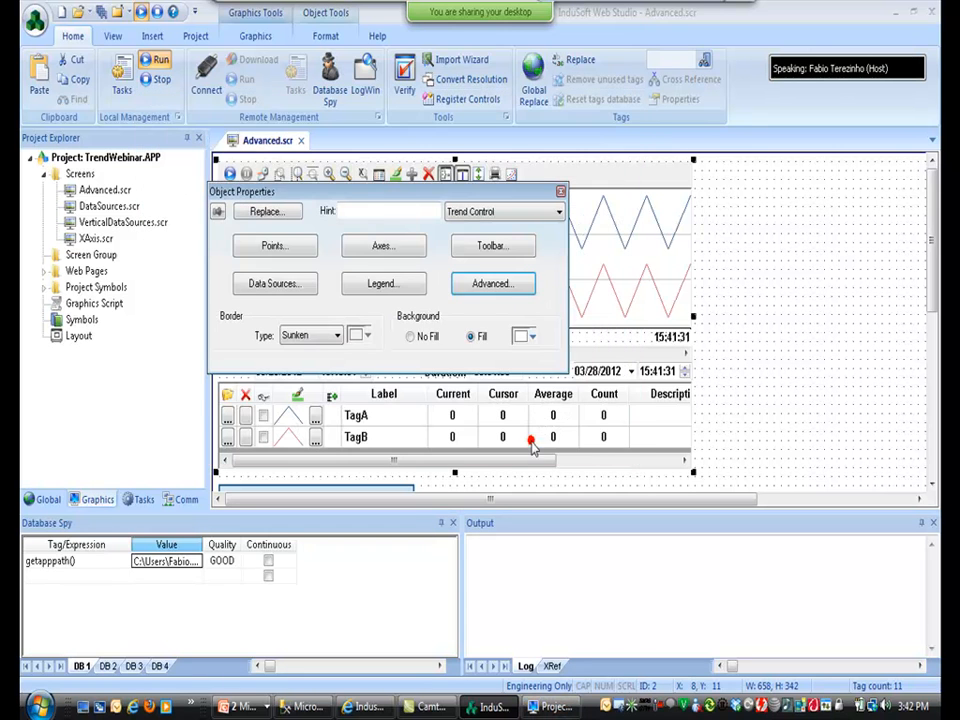
click(760, 268)
click(258, 38)
click(380, 79)
Draw a Save button beside the trend whose command toggles the SaveTrigger tag.
drag(710, 181, 795, 262)
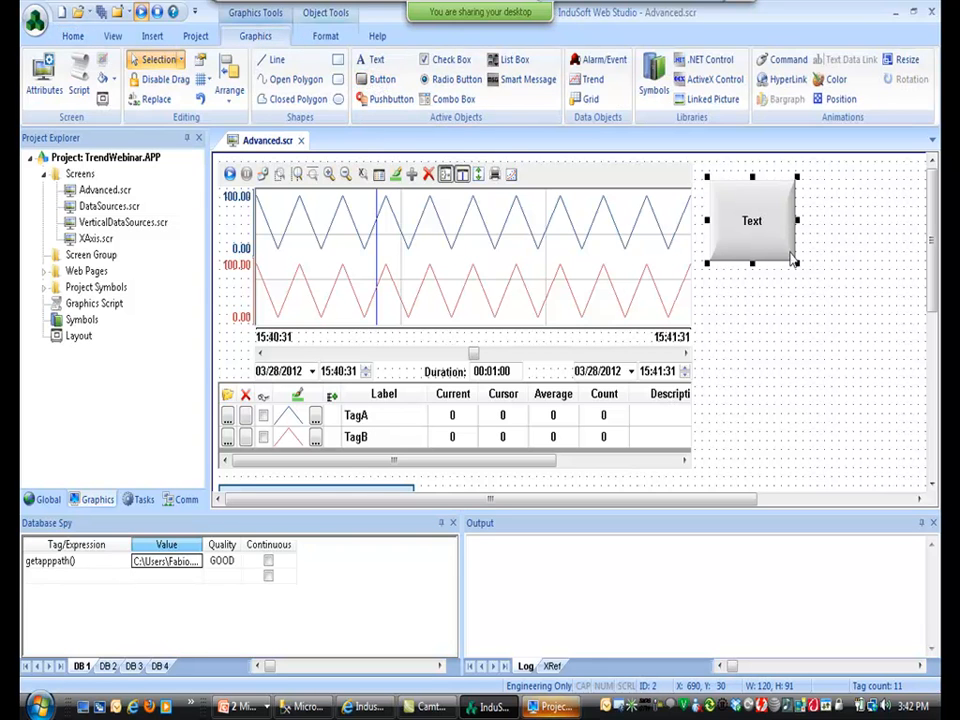
double_click(752, 221)
double_click(245, 261)
text(Save)
click(533, 349)
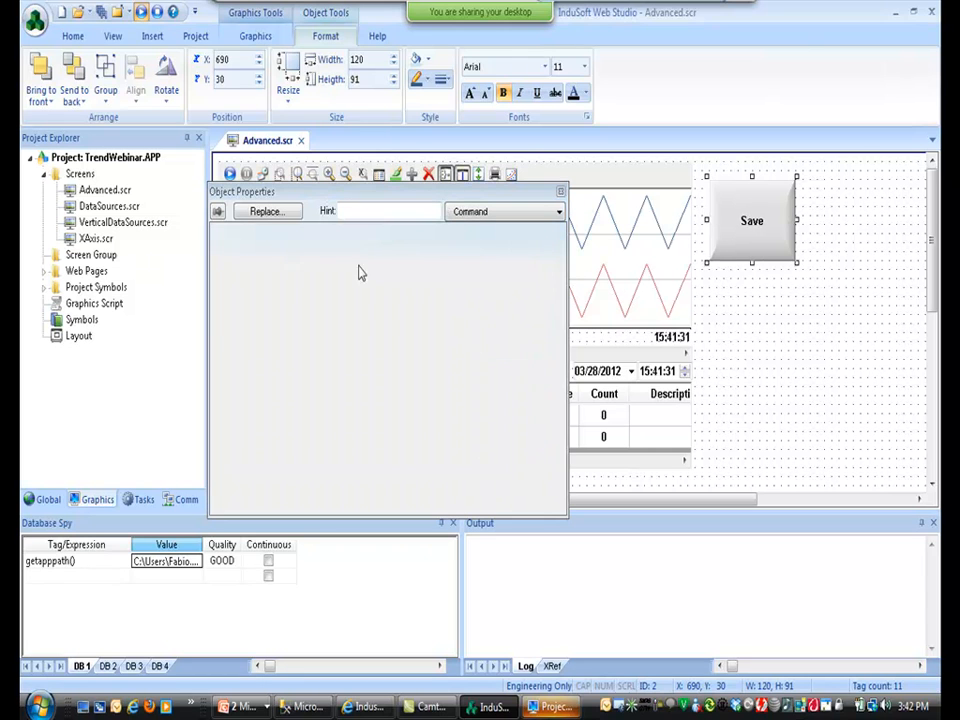
click(347, 236)
click(329, 332)
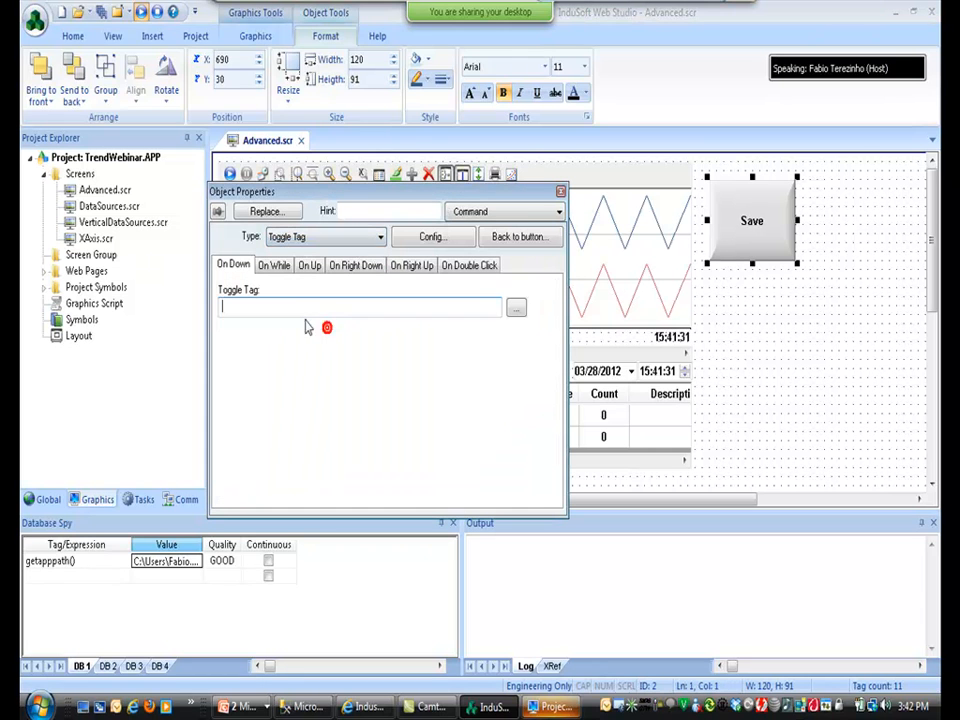
text(SaveTrigger)
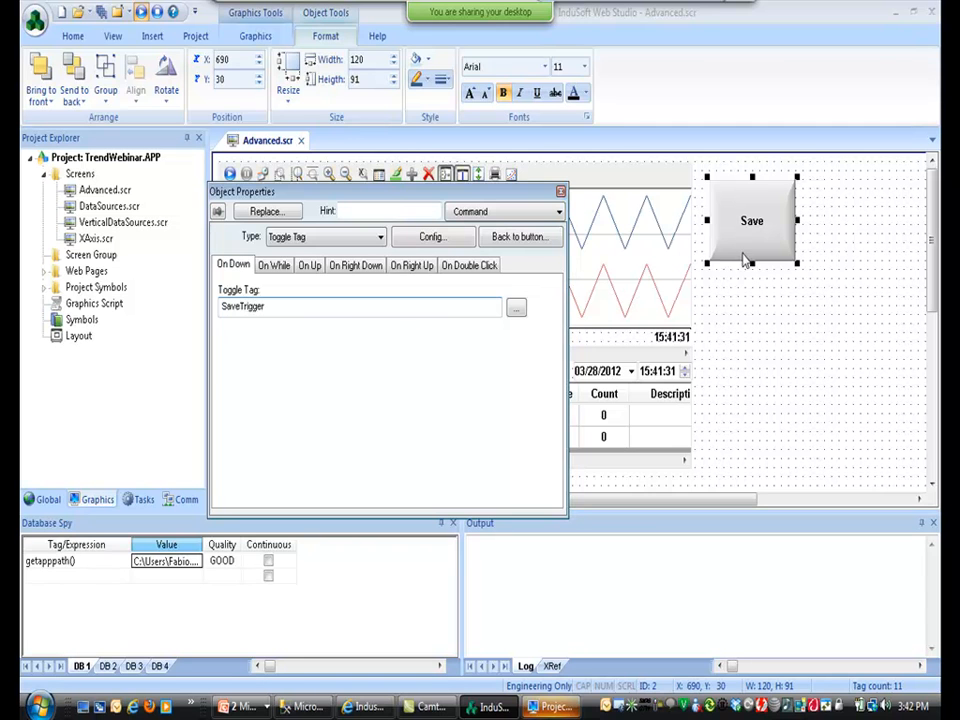
Duplicate it below as a Load button toggling the LoadTrigger tag.
drag(740, 230, 751, 320)
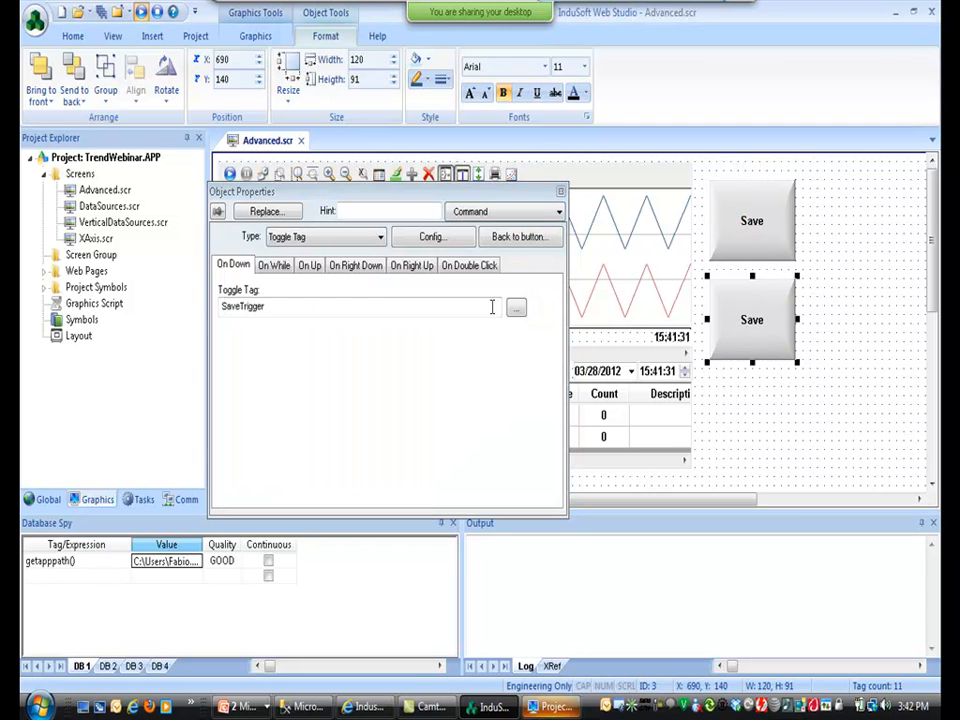
drag(238, 308, 161, 317)
text(Load)
click(522, 237)
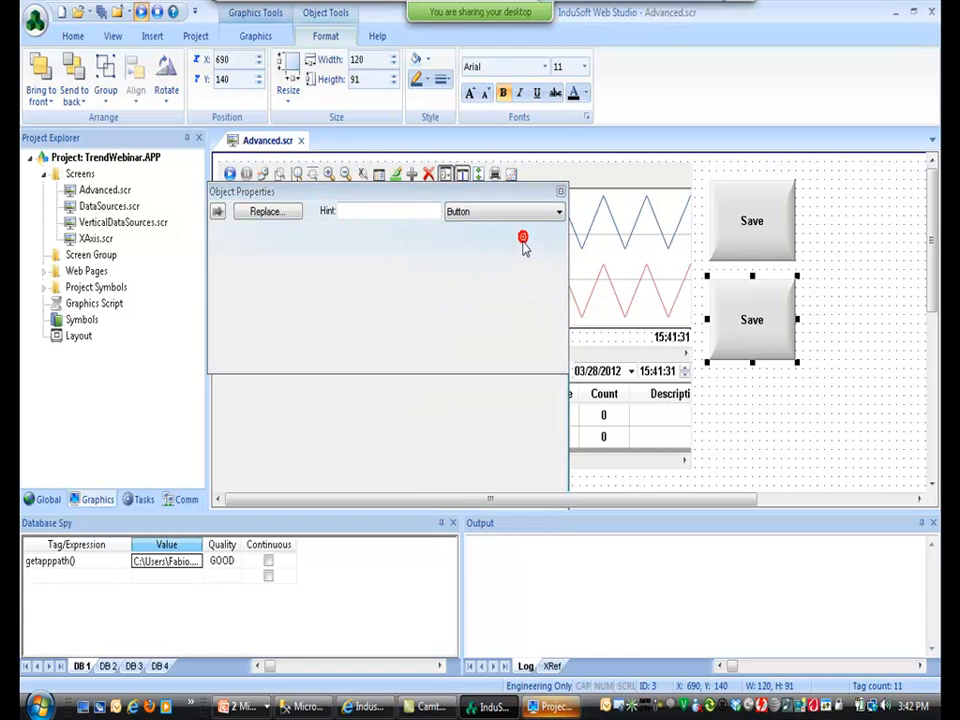
double_click(242, 253)
text(Load)
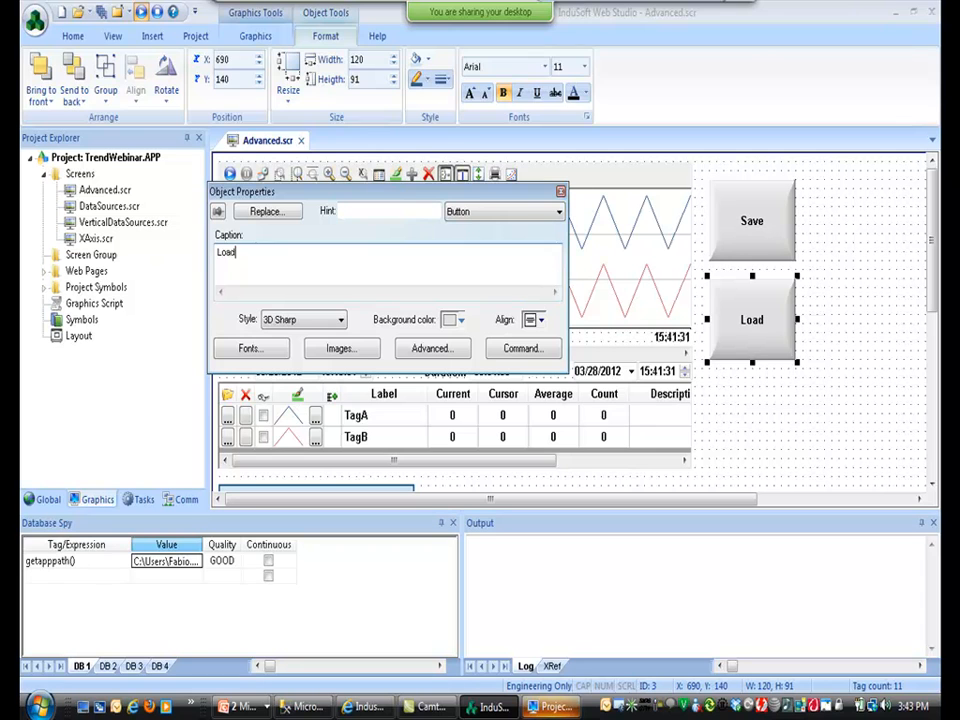
Add an input-enabled 'File Name: ##########' text label with a Text Data Link to the file name tag.
click(265, 38)
click(369, 61)
click(719, 389)
text(File)
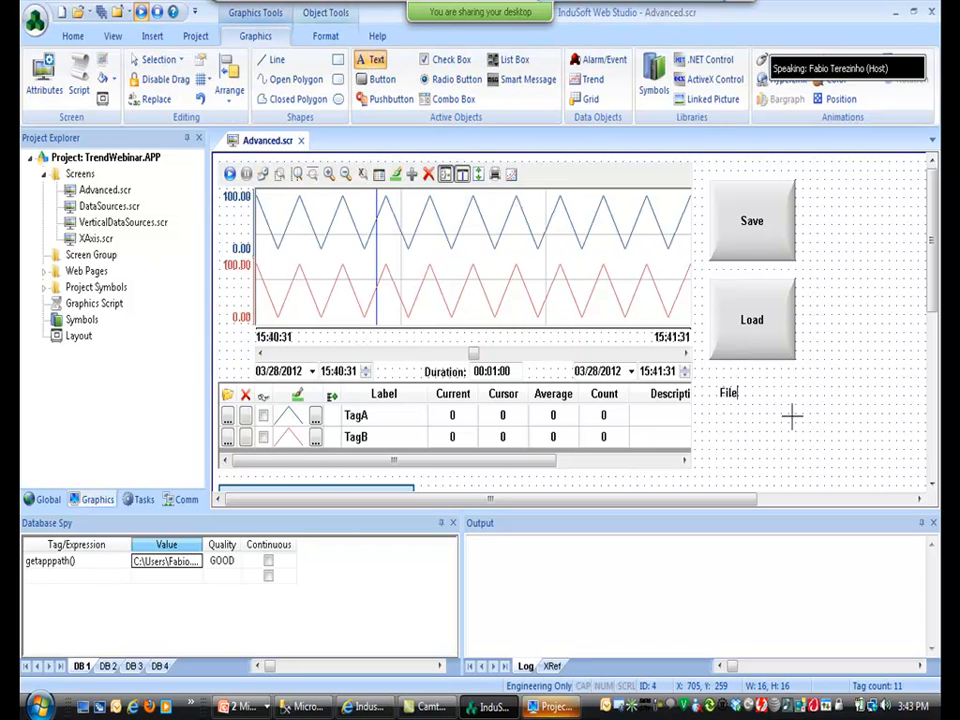
text( Name: ##########)
key(Return)
double_click(787, 395)
click(501, 252)
click(399, 259)
click(378, 236)
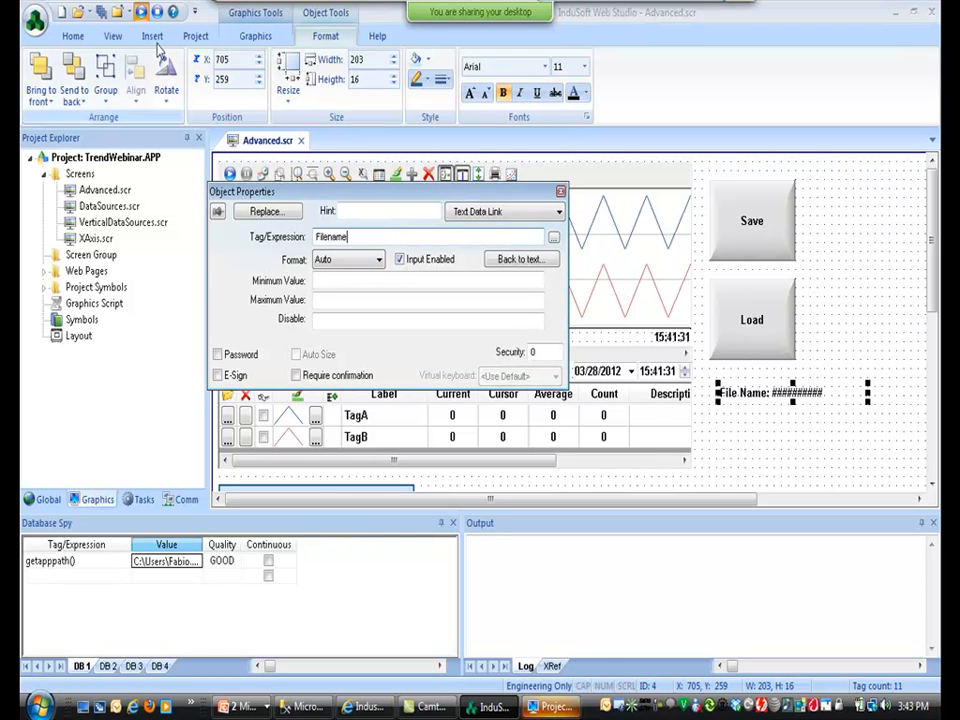
key(alt+Tab)
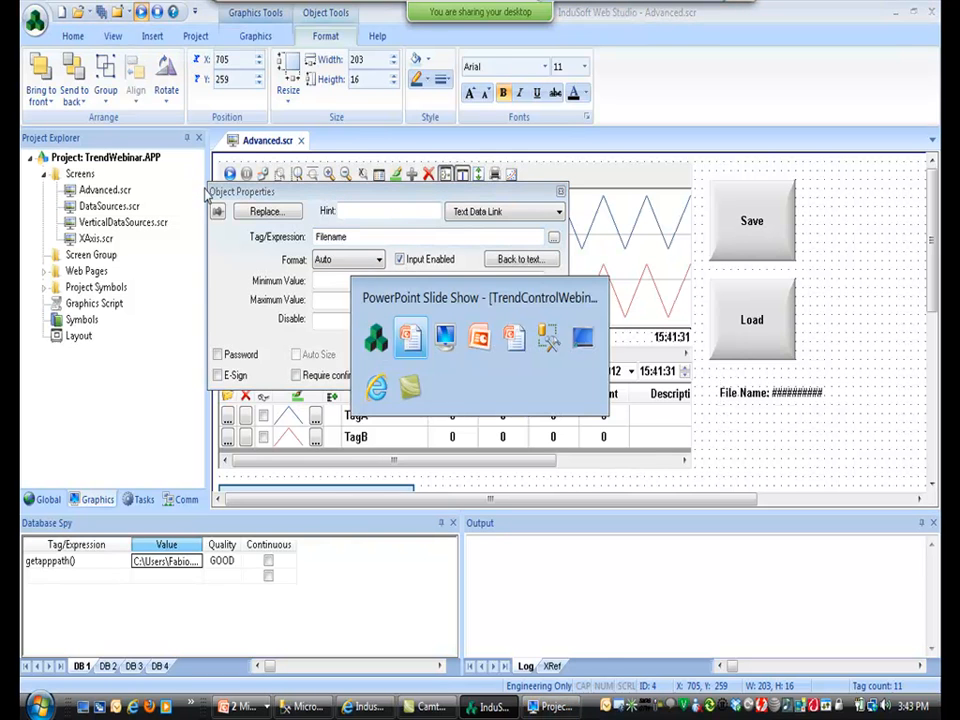
At runtime, freeze the trend and save its configuration as file ABC.
key(alt+Tab)
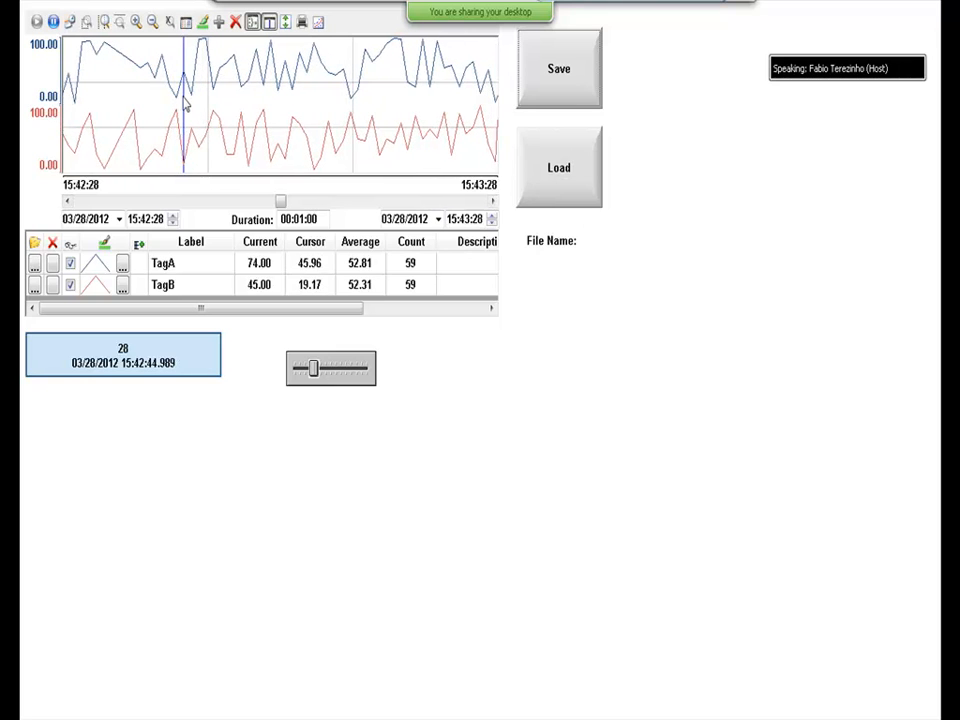
click(53, 21)
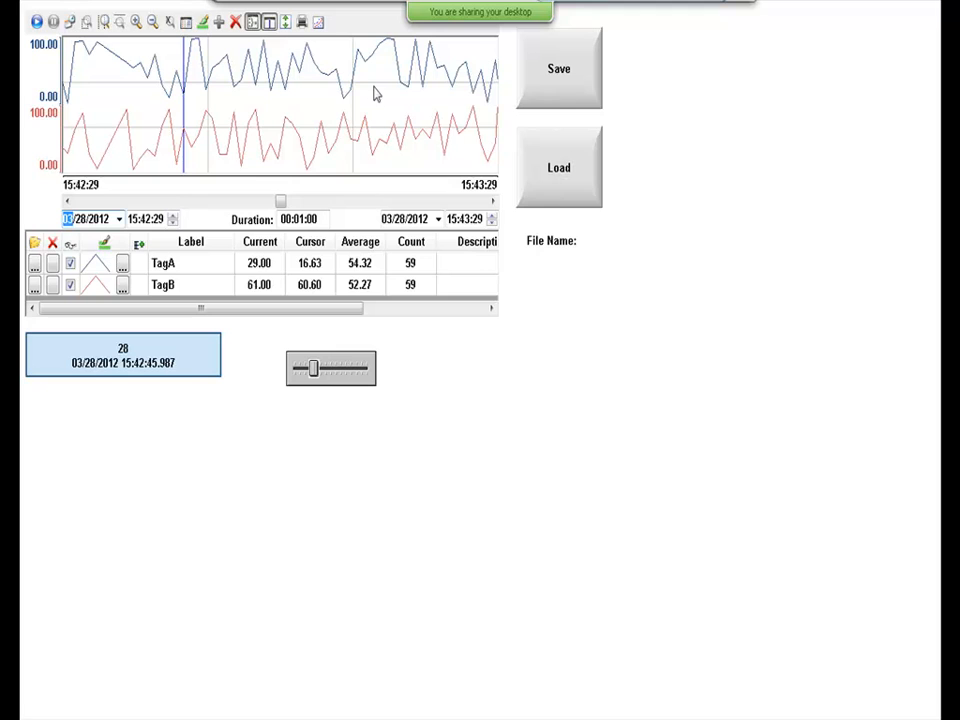
click(594, 245)
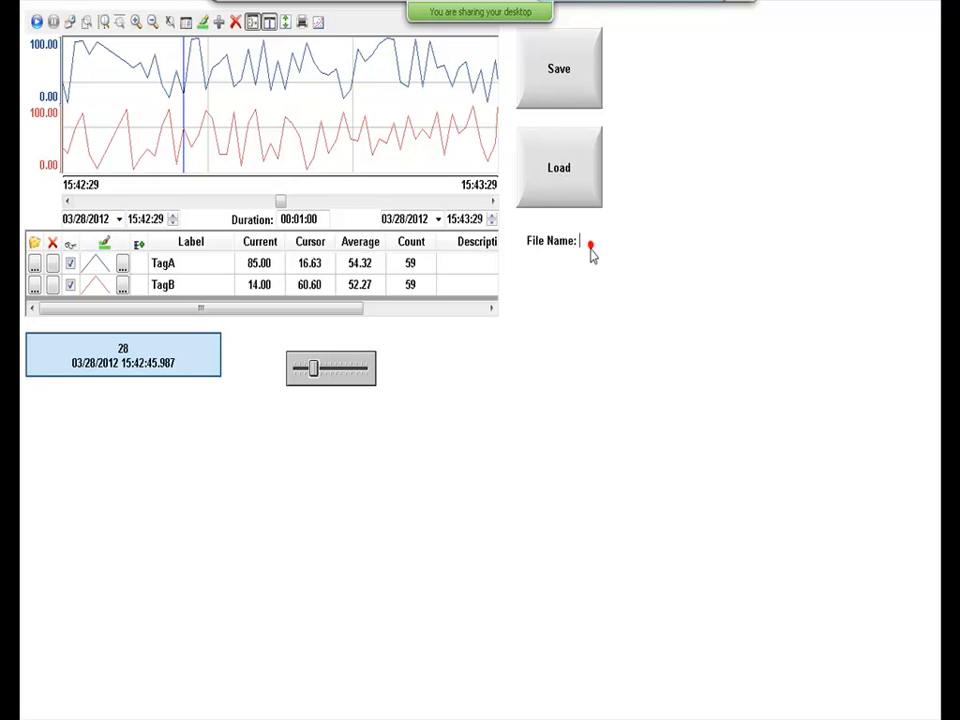
text(ABC)
click(563, 80)
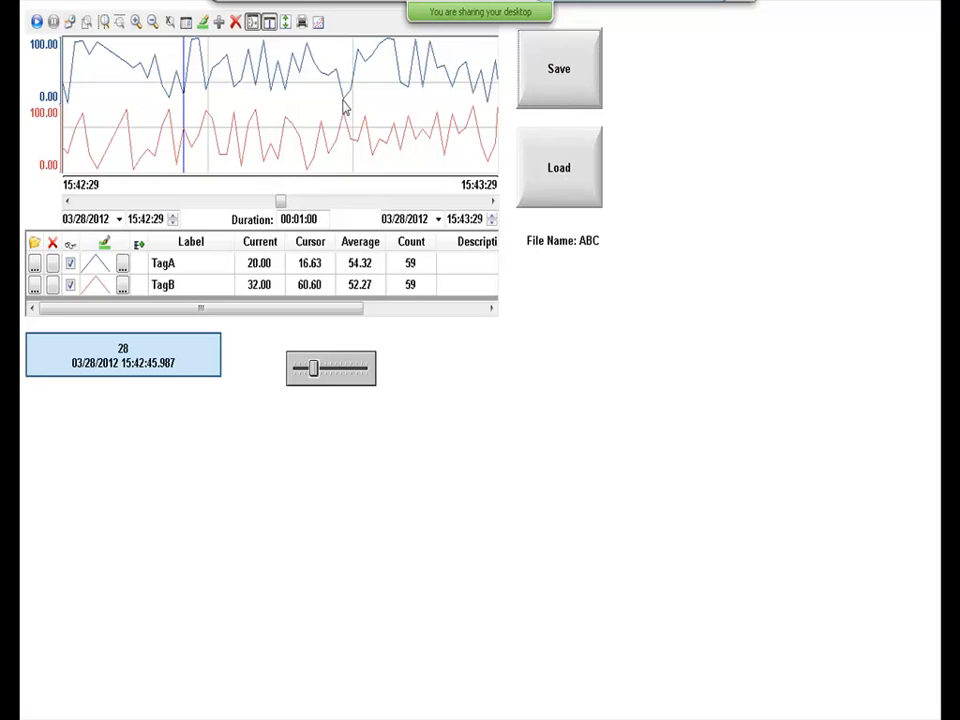
Remove TagB, set a two-minute duration, and save this configuration as DEF.
click(54, 284)
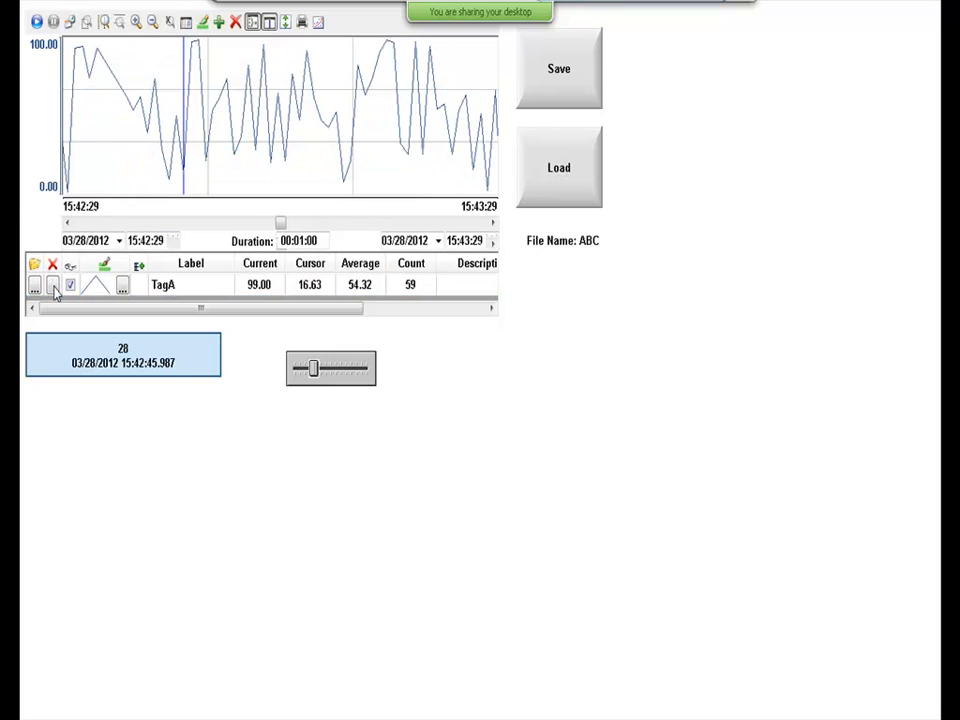
click(298, 242)
key(Return)
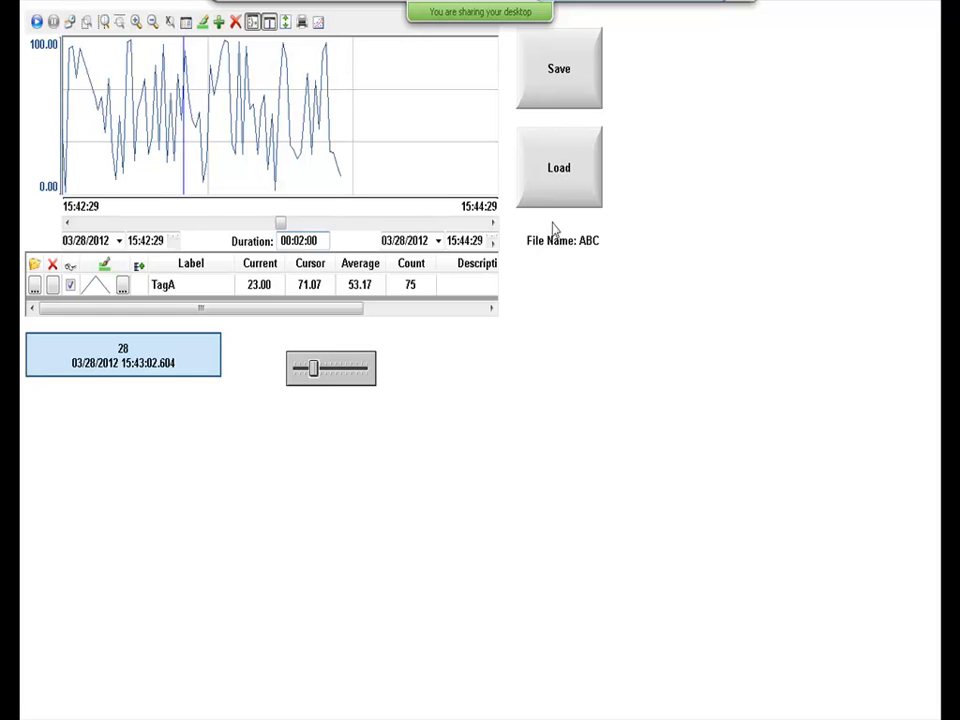
double_click(596, 240)
text(DEF)
click(559, 65)
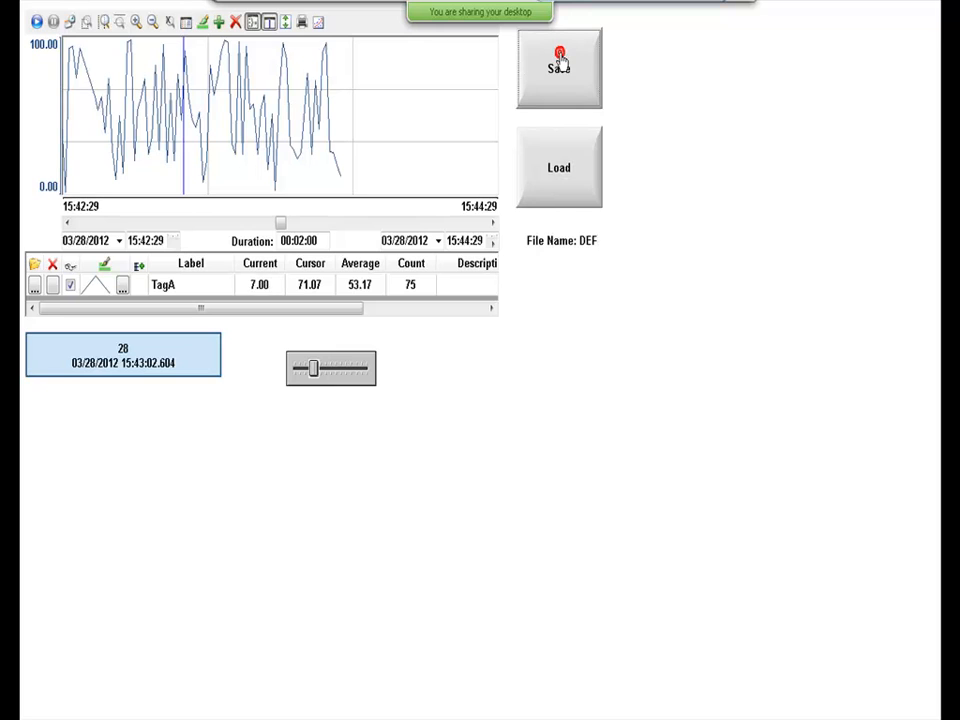
Load the ABC file, then load the DEF file.
double_click(591, 240)
text(ABC)
click(579, 197)
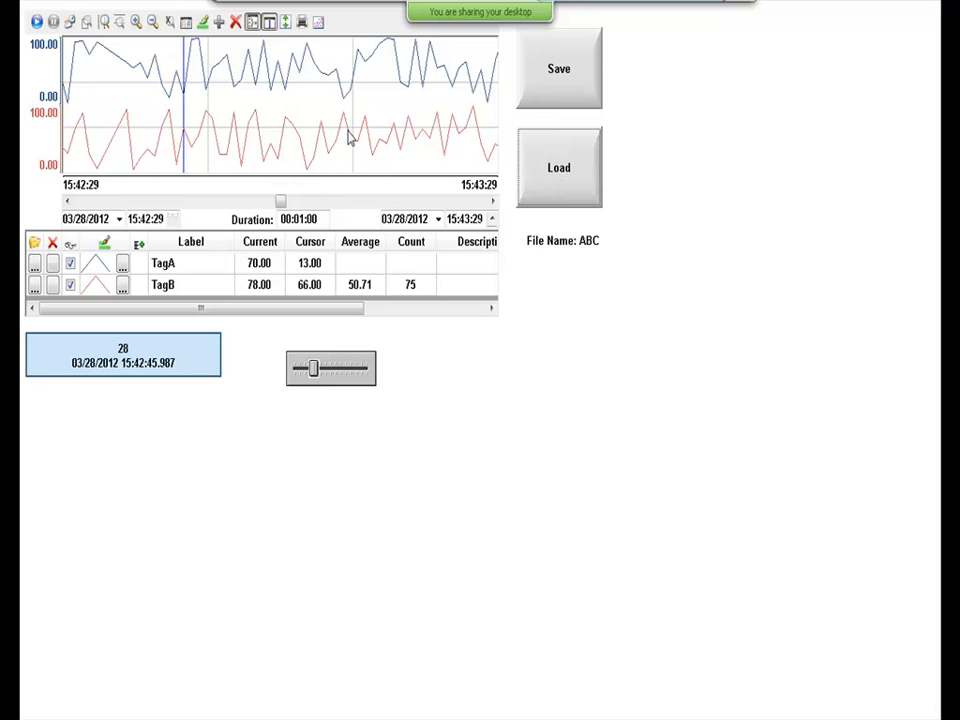
double_click(590, 241)
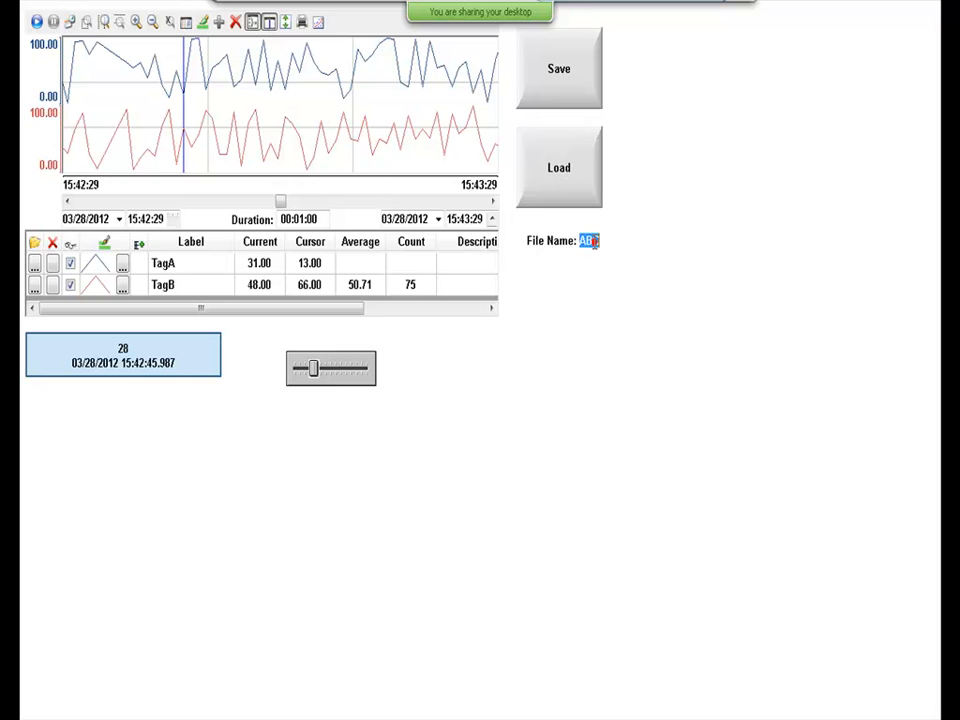
text(DEF)
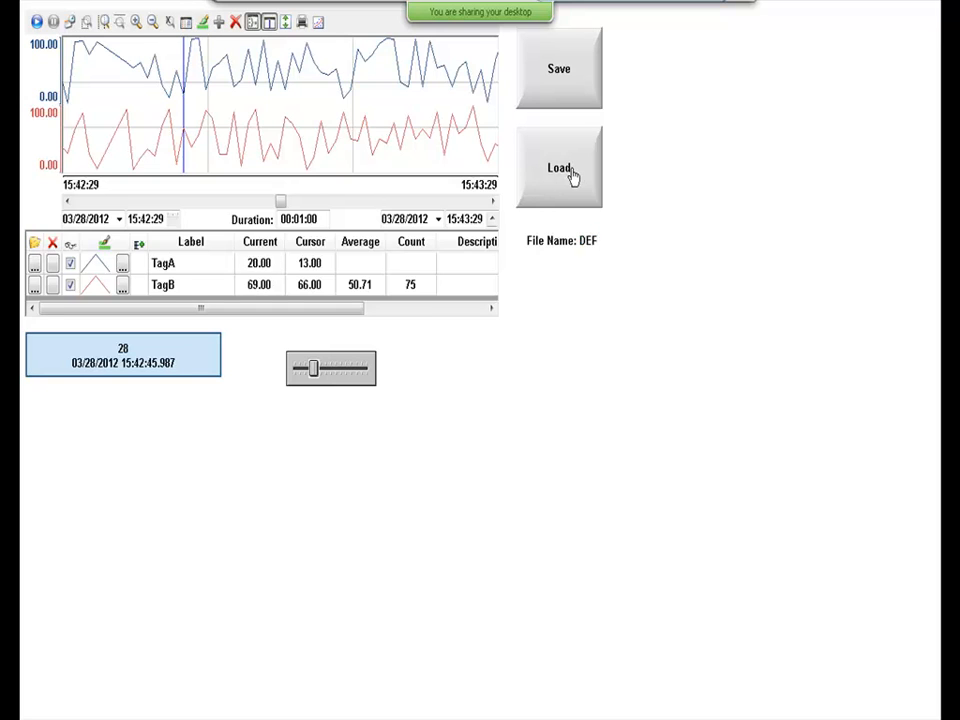
click(573, 173)
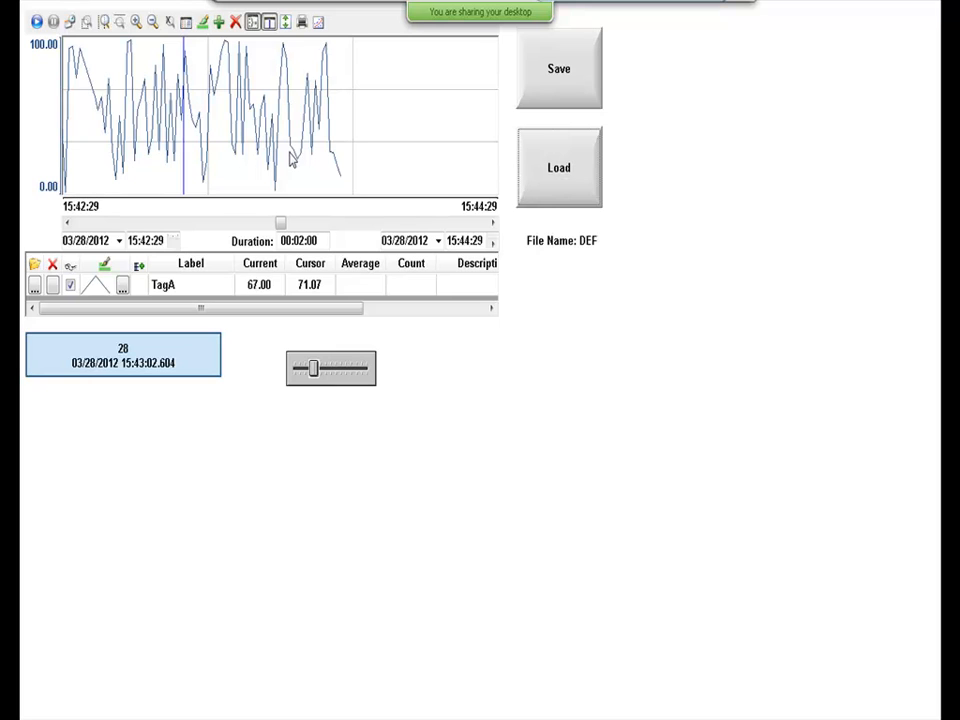
Back in the Studio, review the trend's Export to File settings, keeping Auto format, and cancel.
key(alt+Tab)
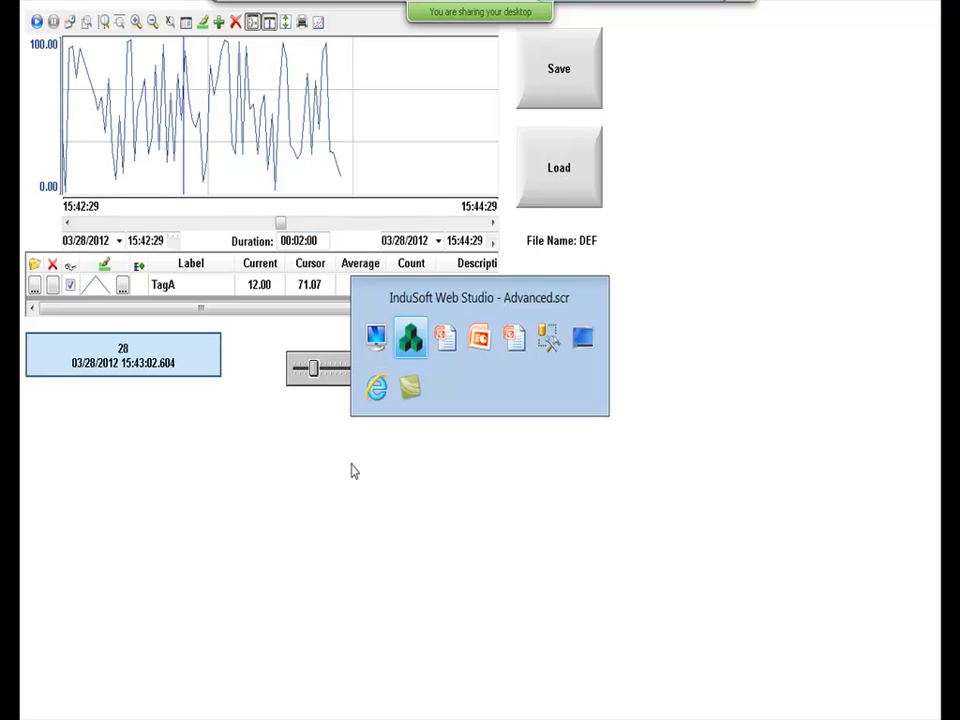
key(alt+Tab)
key(alt+Tab)
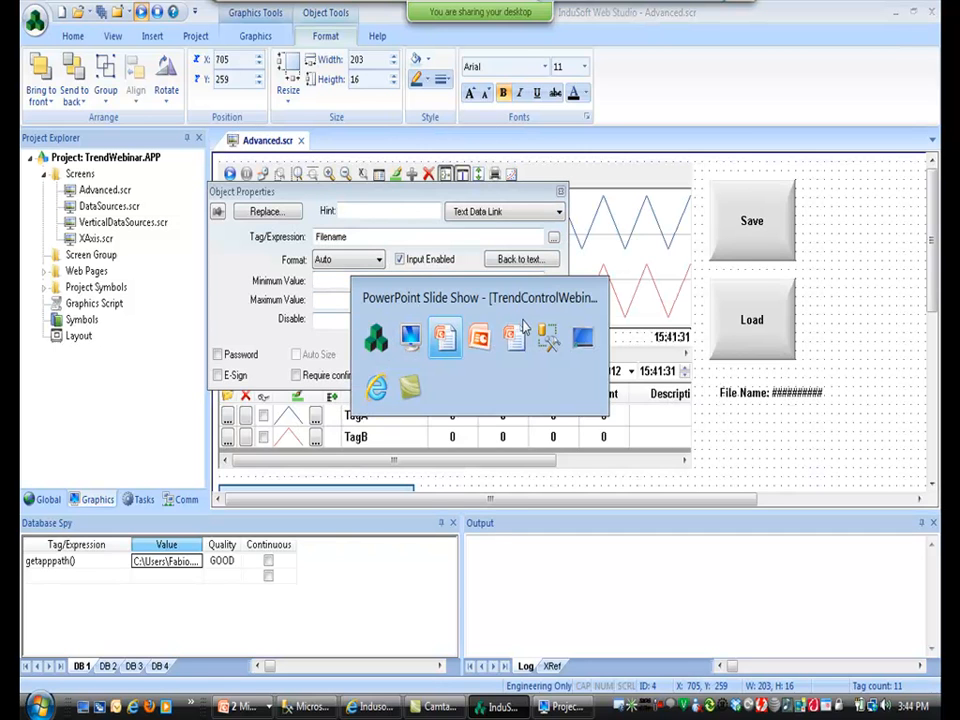
key(alt+shift+Tab)
key(alt+shift+Tab)
click(632, 281)
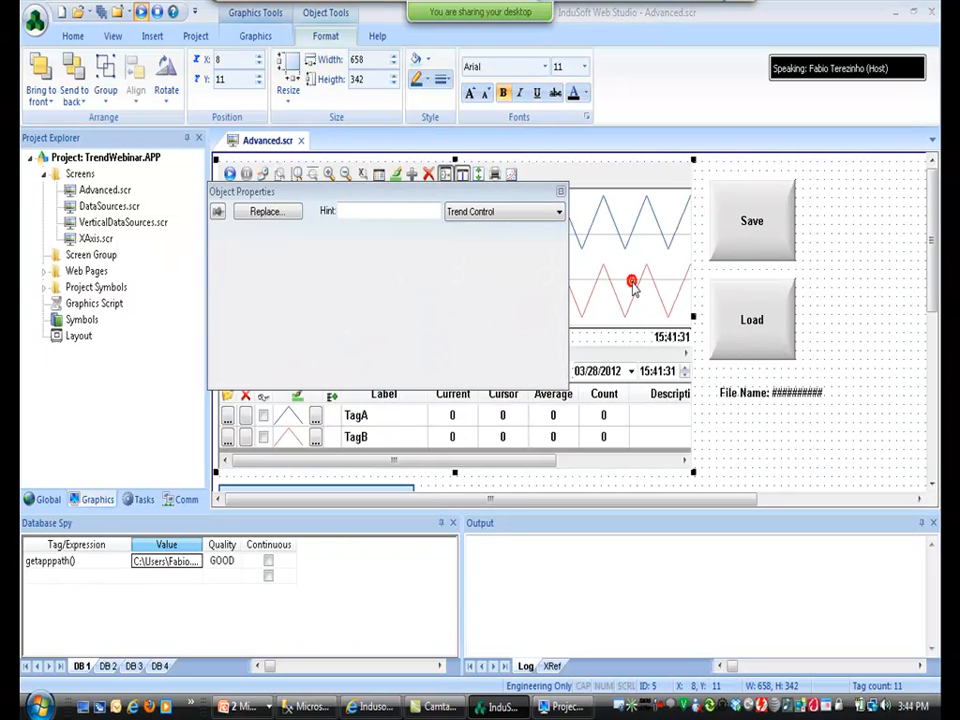
click(505, 283)
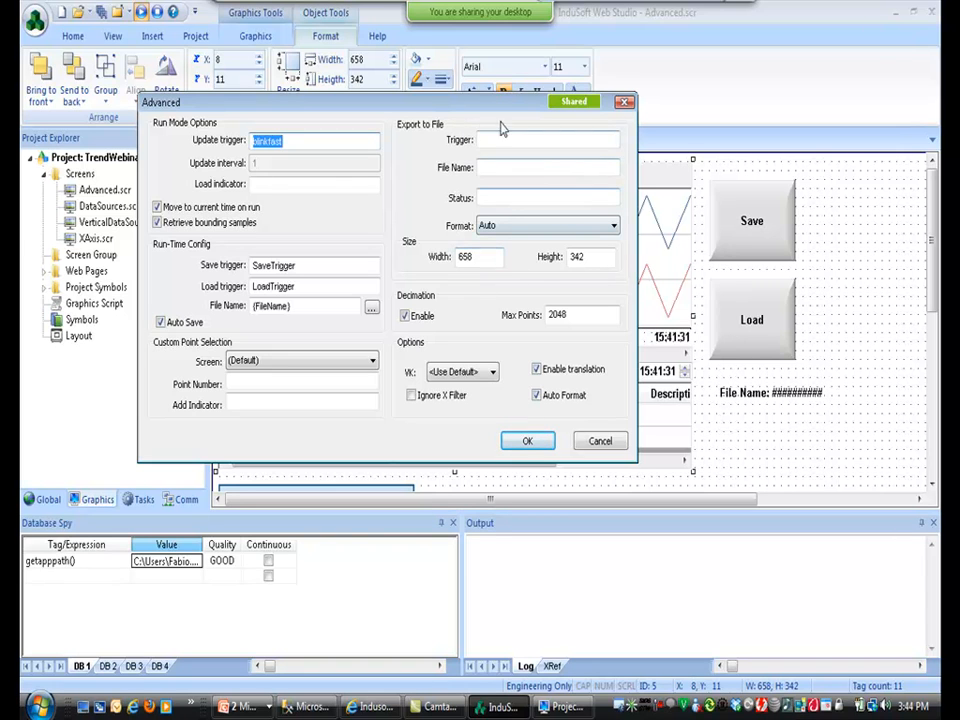
click(522, 226)
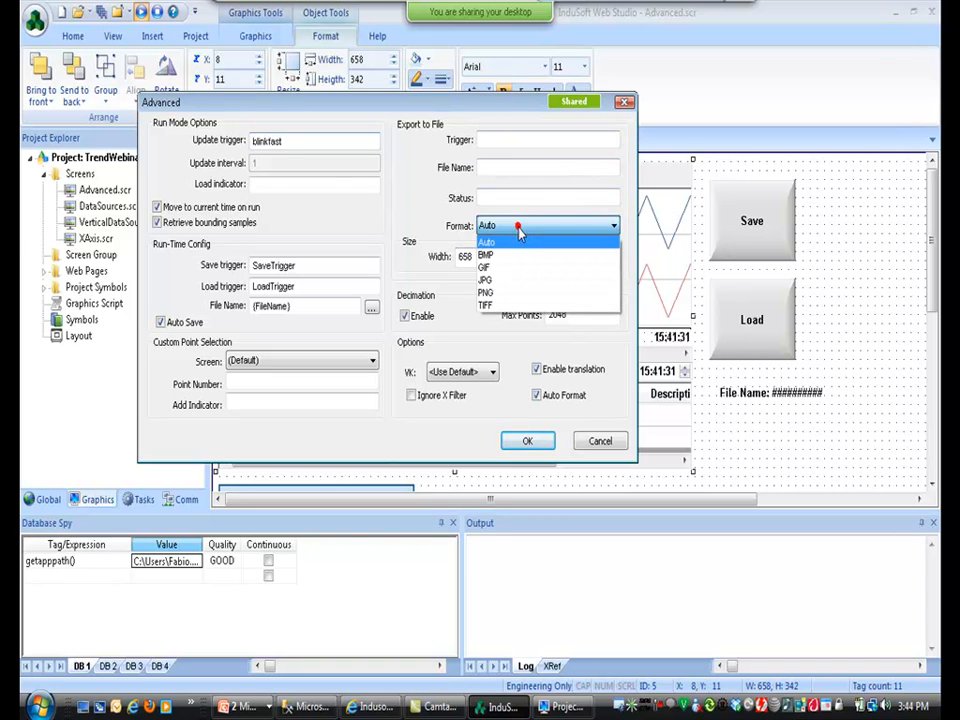
click(506, 225)
click(481, 139)
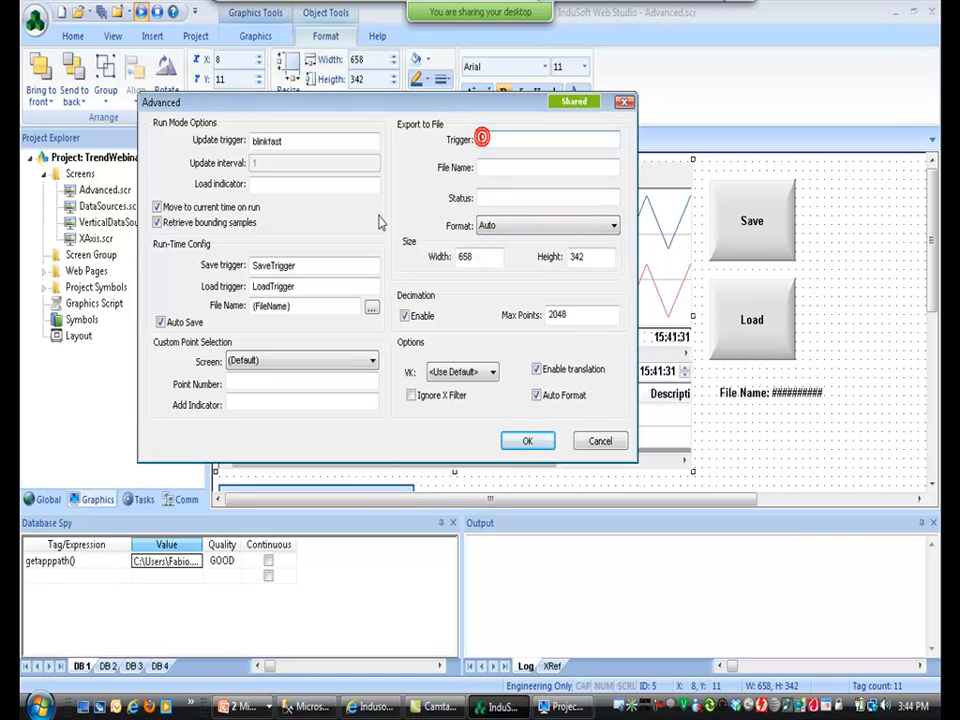
click(488, 167)
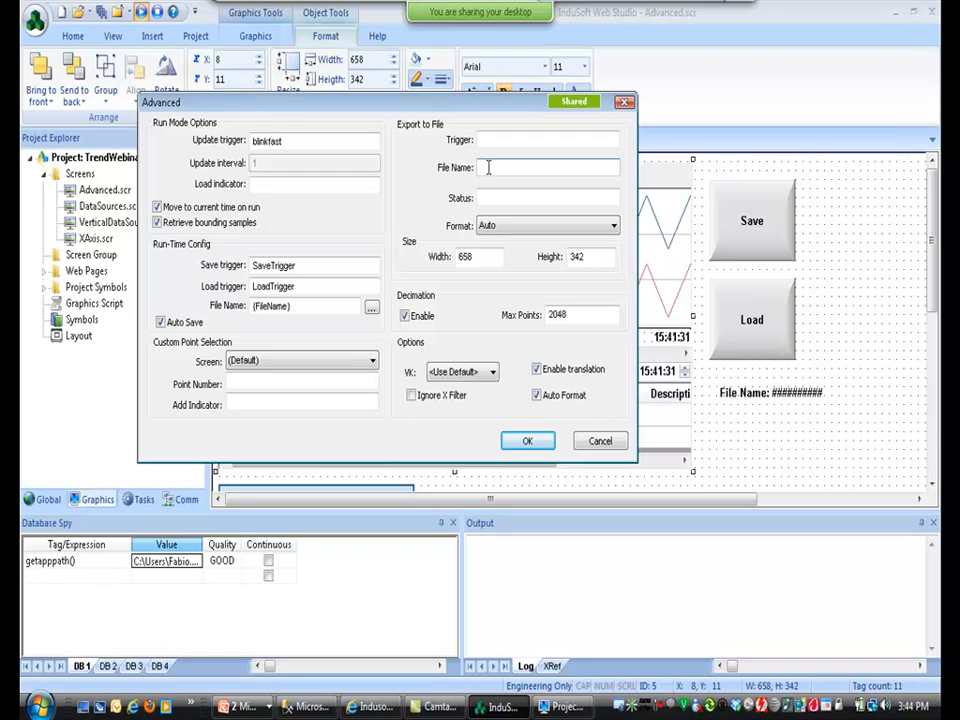
click(488, 167)
click(600, 440)
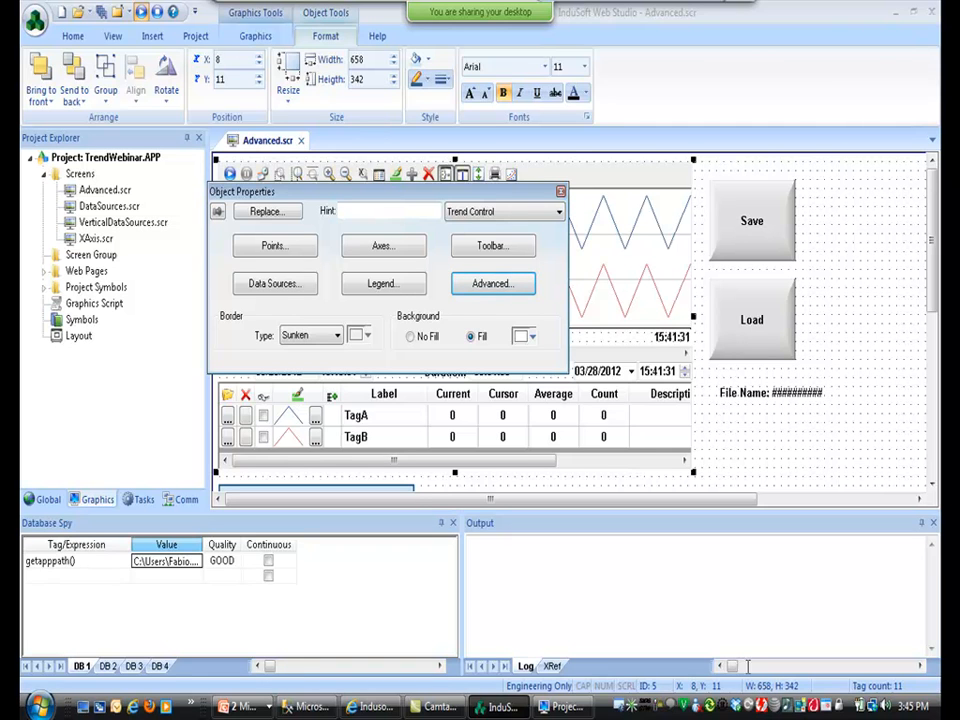
Review the Decimation Max Points value of 2048 and cancel without changes.
click(497, 284)
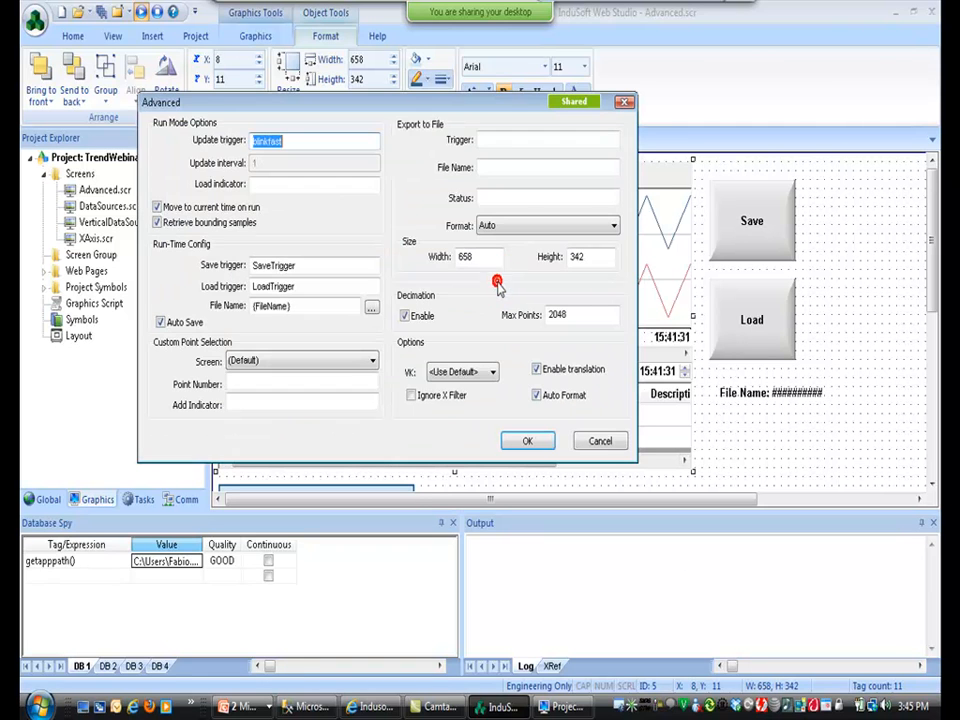
double_click(557, 315)
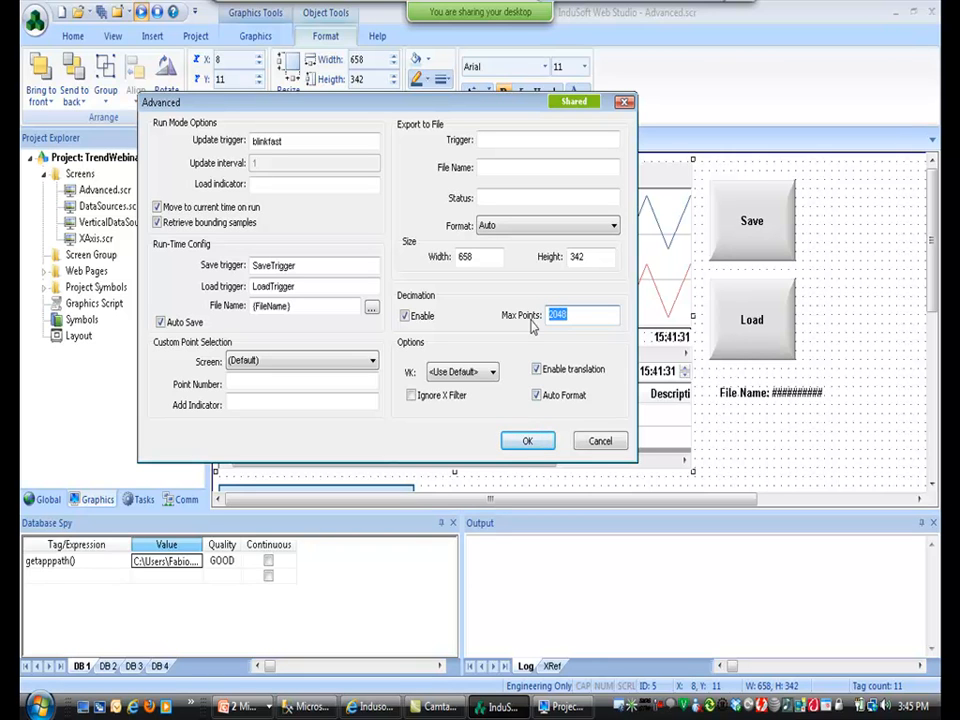
click(603, 442)
click(776, 437)
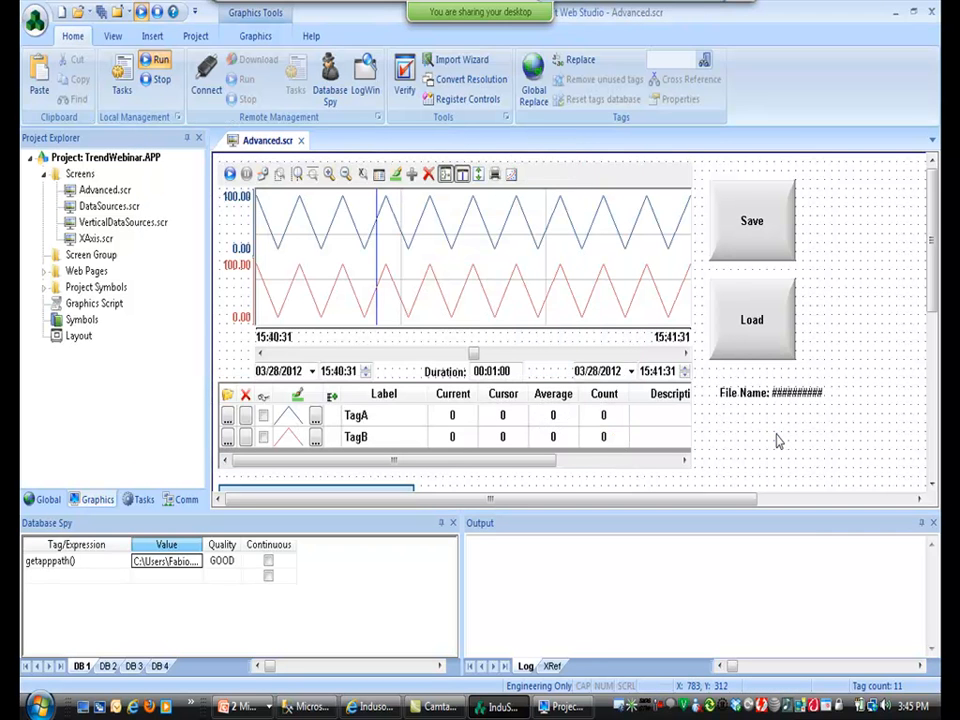
Advance the PowerPoint slideshow two slides to Points options, then return to the Studio.
key(alt+Tab)
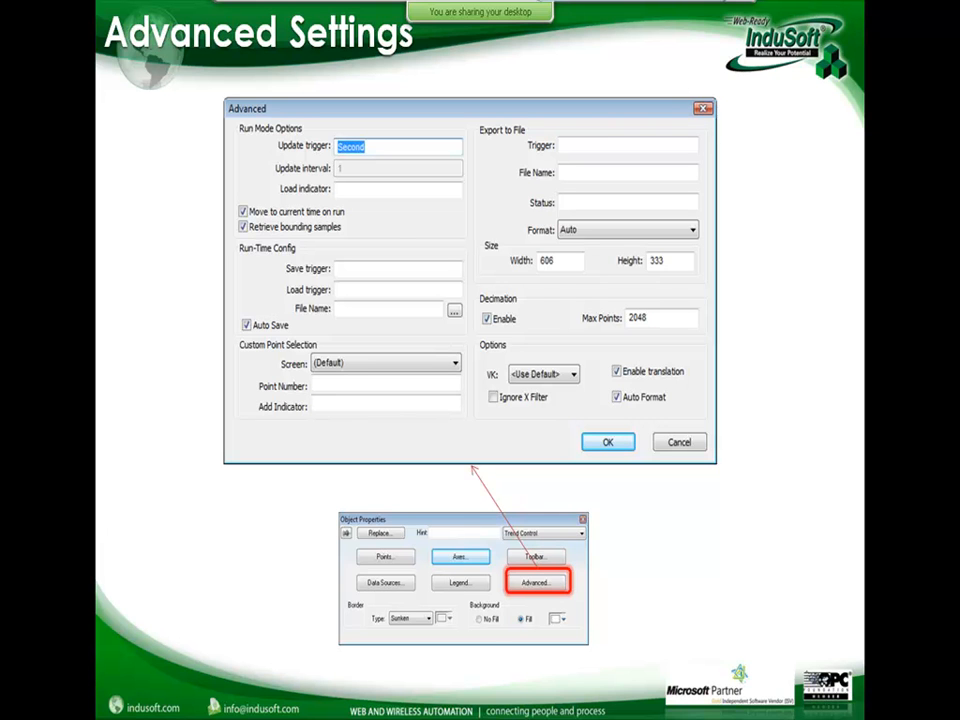
key(Right)
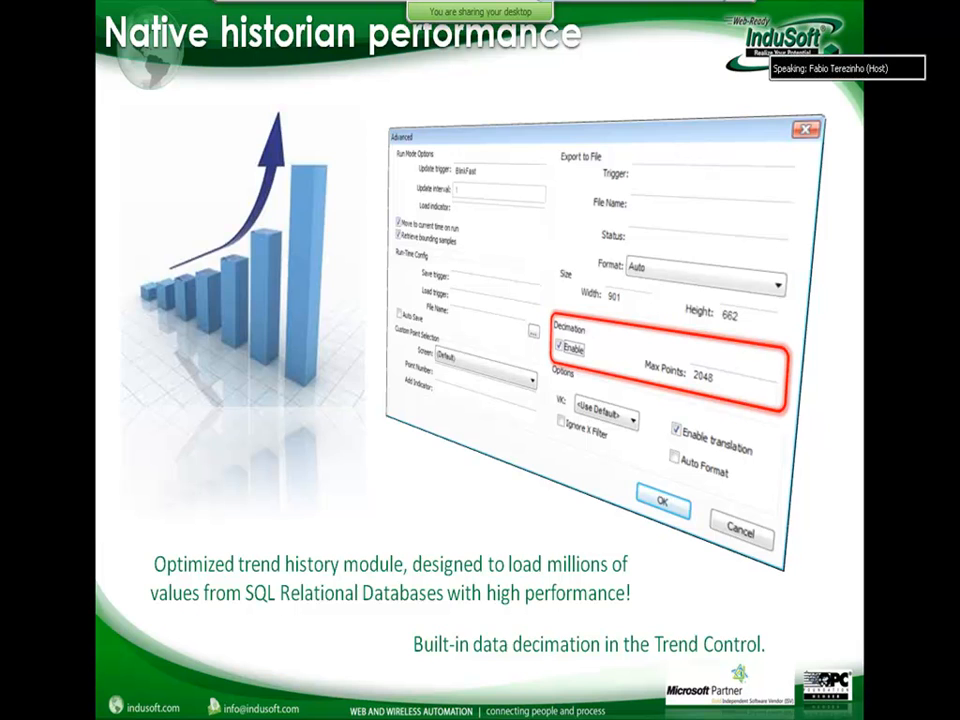
key(Right)
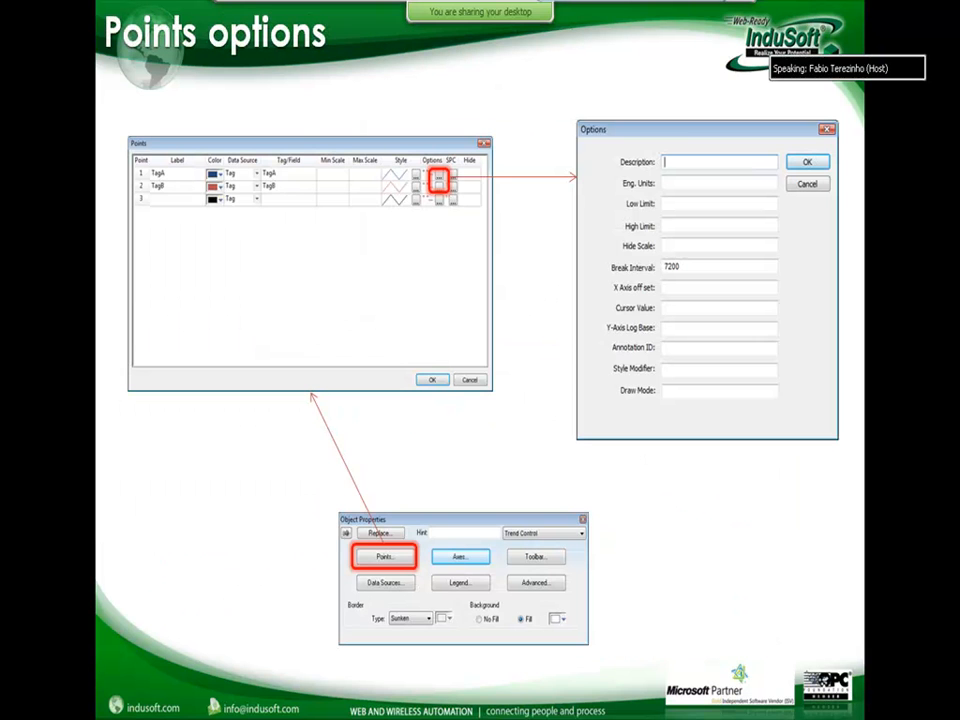
key(alt+Tab)
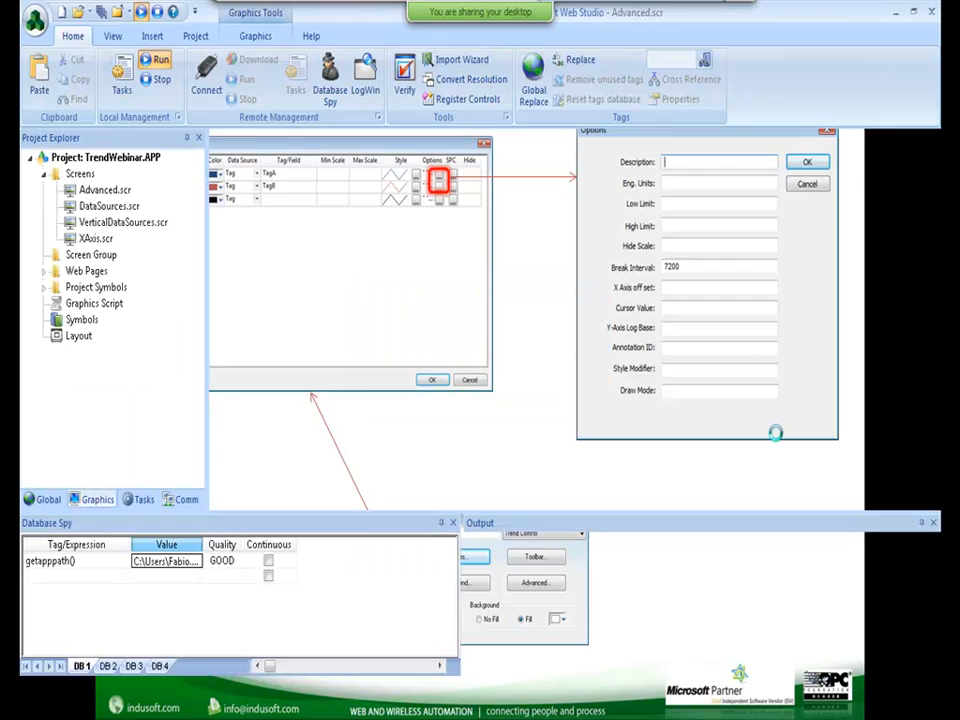
In the trend's Points list, open TagA's options and retype Break Interval 7200 as 60.
double_click(549, 287)
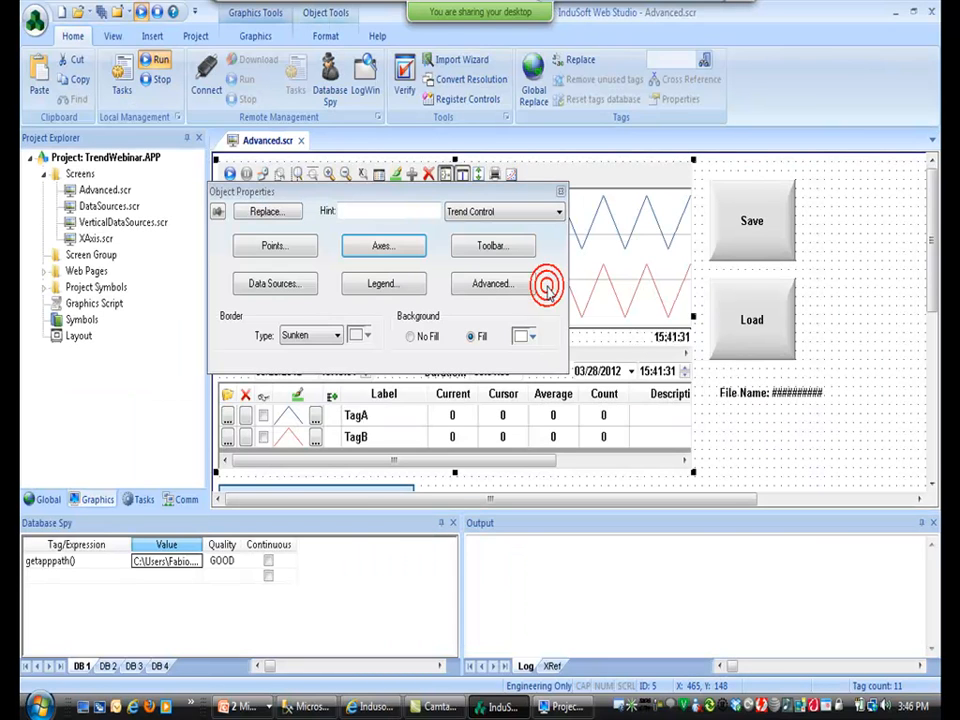
click(303, 250)
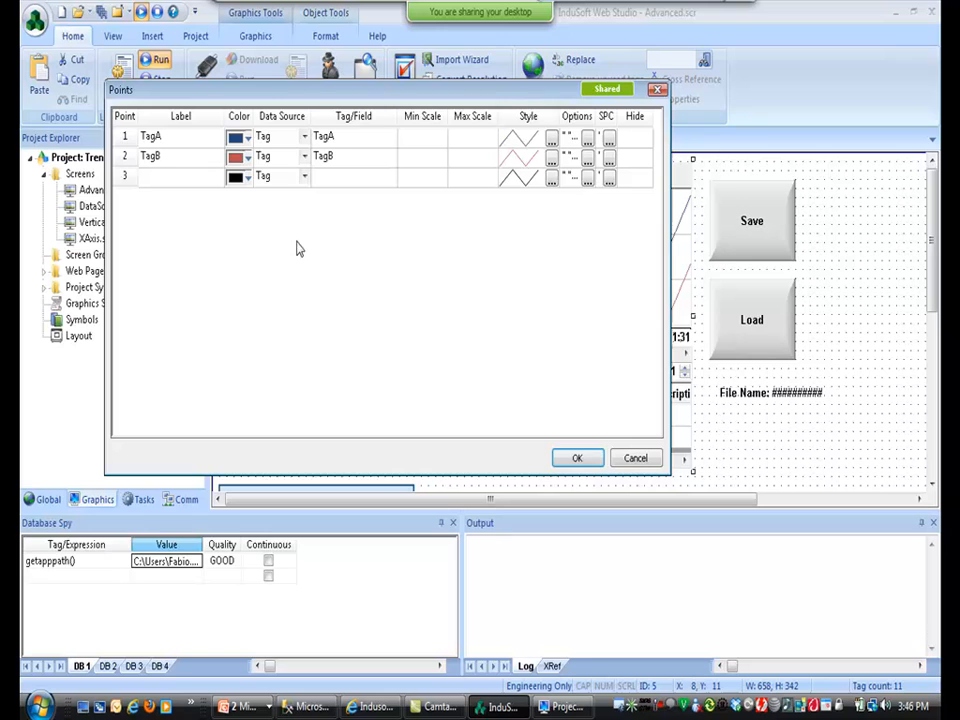
click(587, 137)
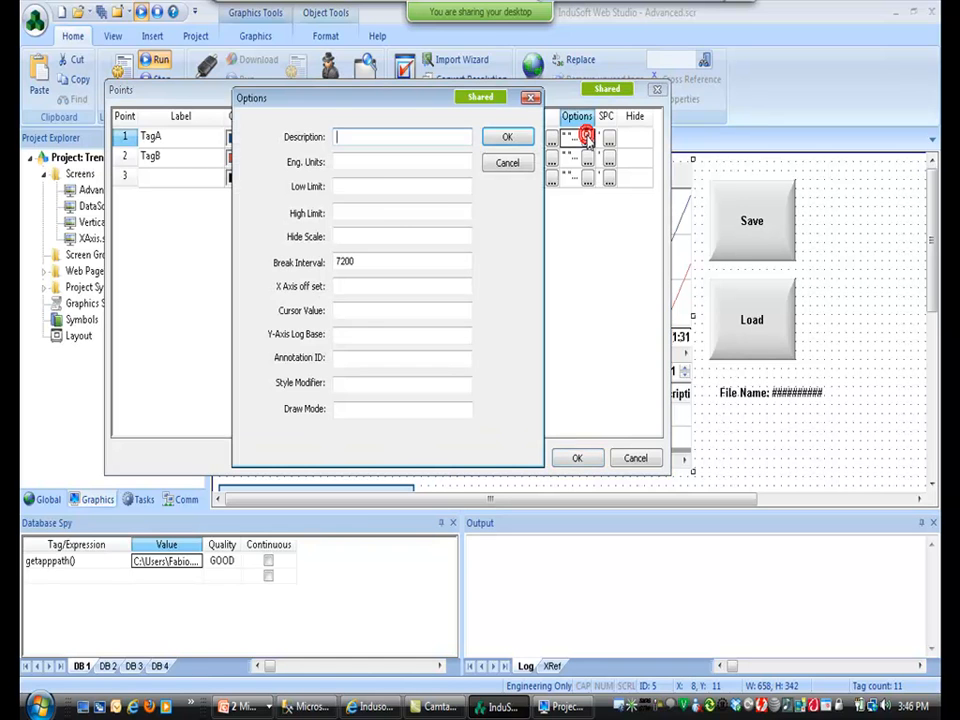
double_click(359, 263)
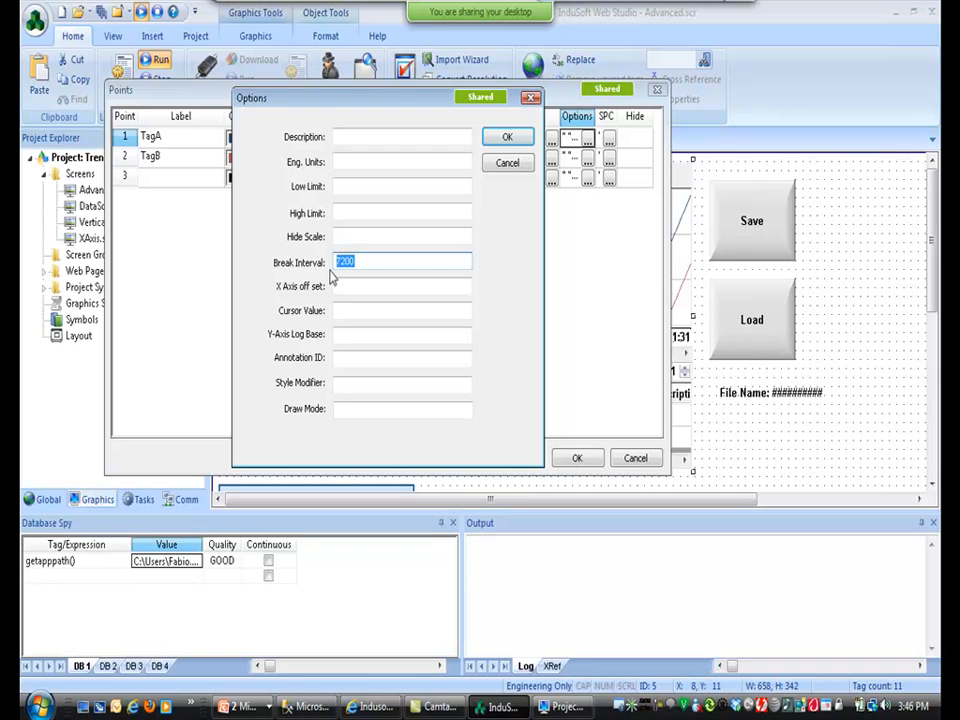
text(60)
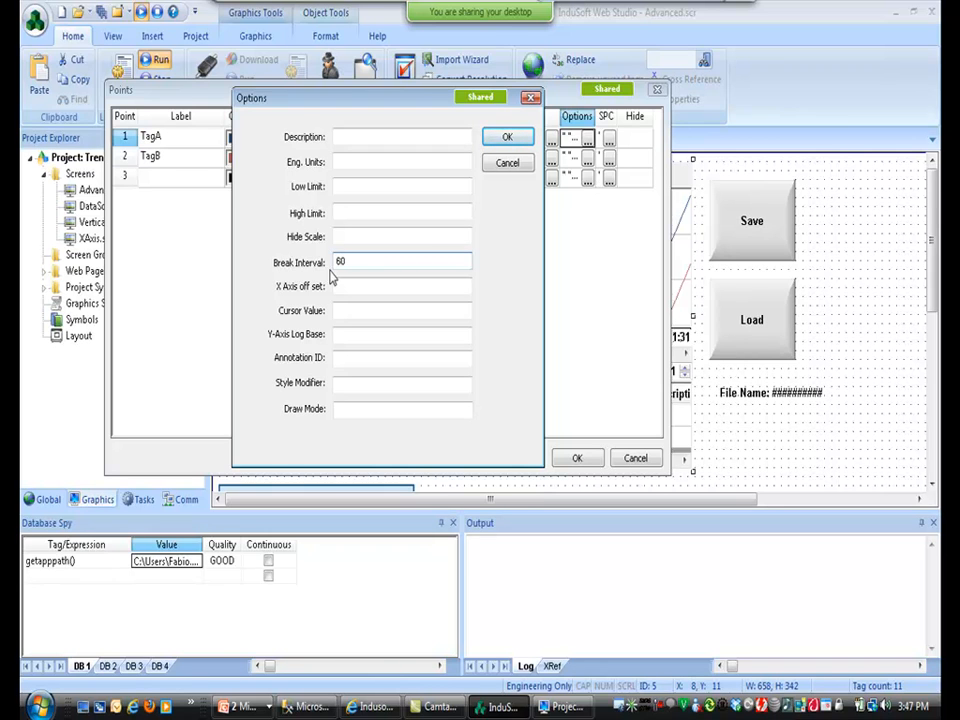
Clear TagA's Break Interval and set its X axis offset to a new Integer tag, XOffset.
key(BackSpace)
key(BackSpace)
click(353, 335)
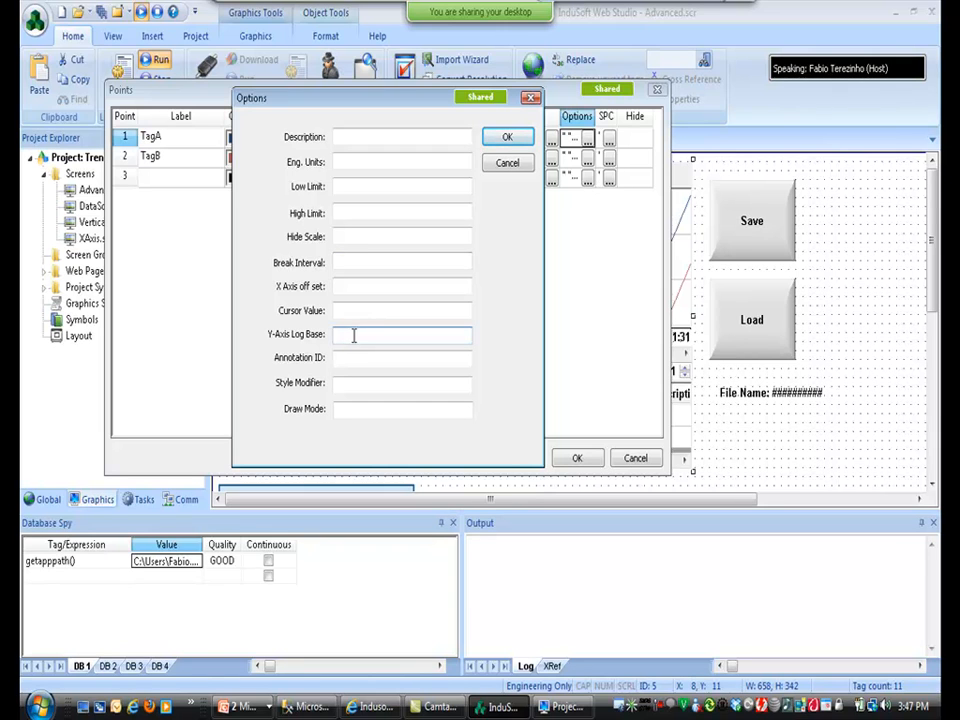
click(339, 286)
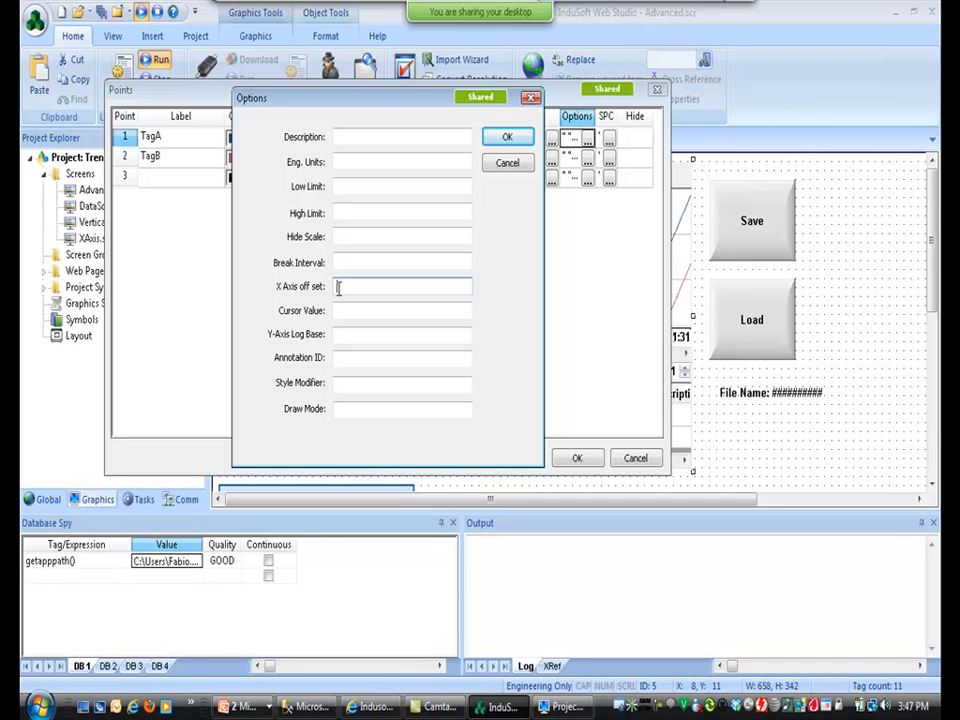
text(1)
text(Offset)
key(Tab)
key(Return)
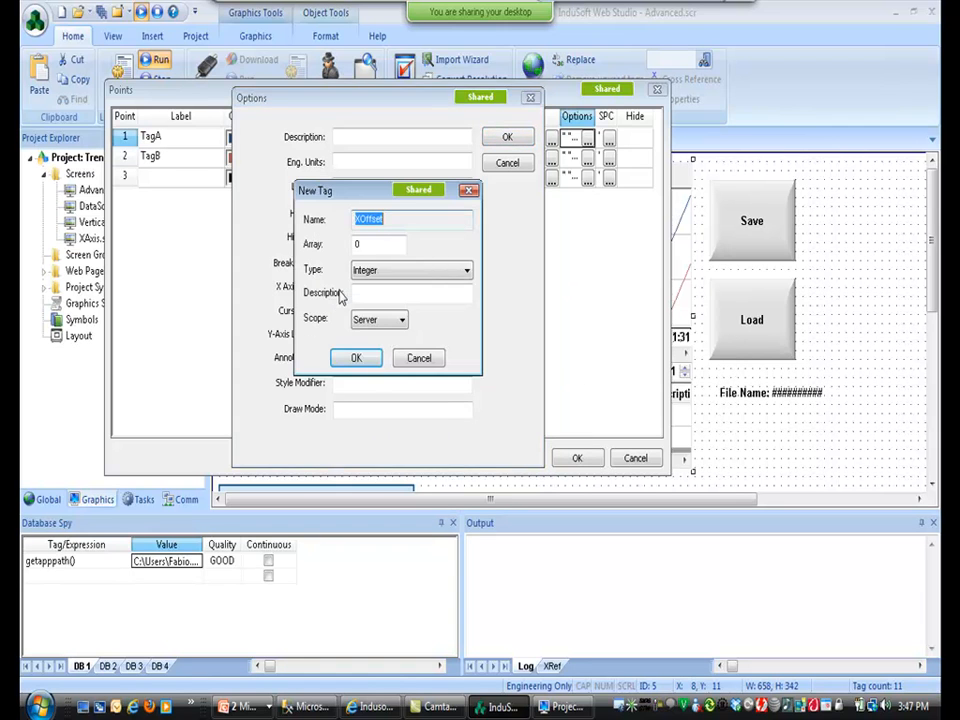
key(Return)
key(Return)
click(566, 457)
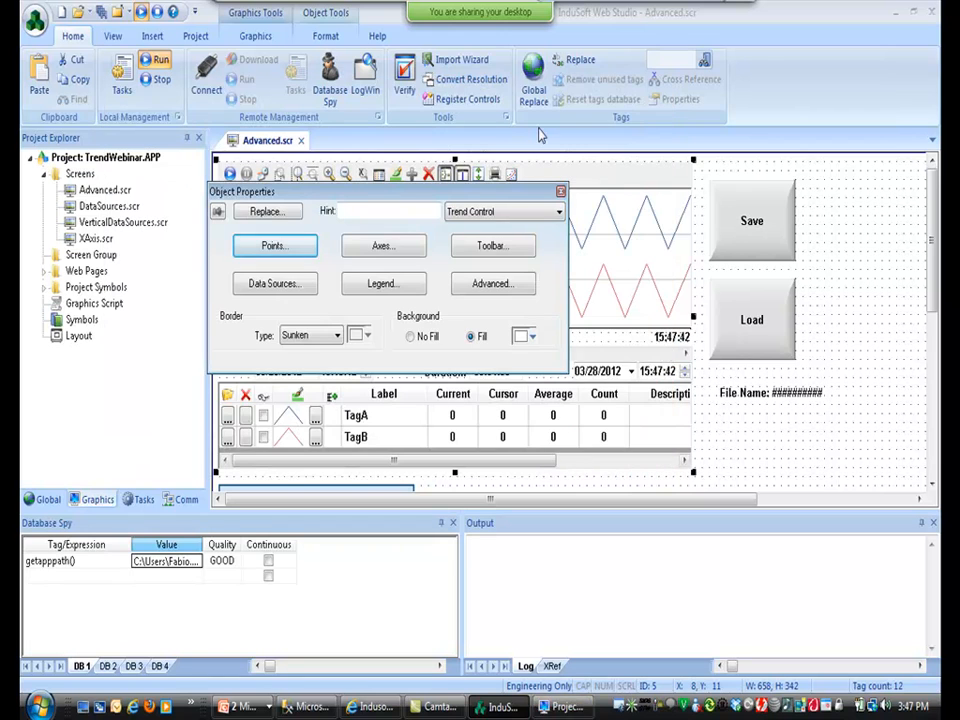
Position the lower slider and link it to the XOffset tag.
drag(932, 236, 932, 288)
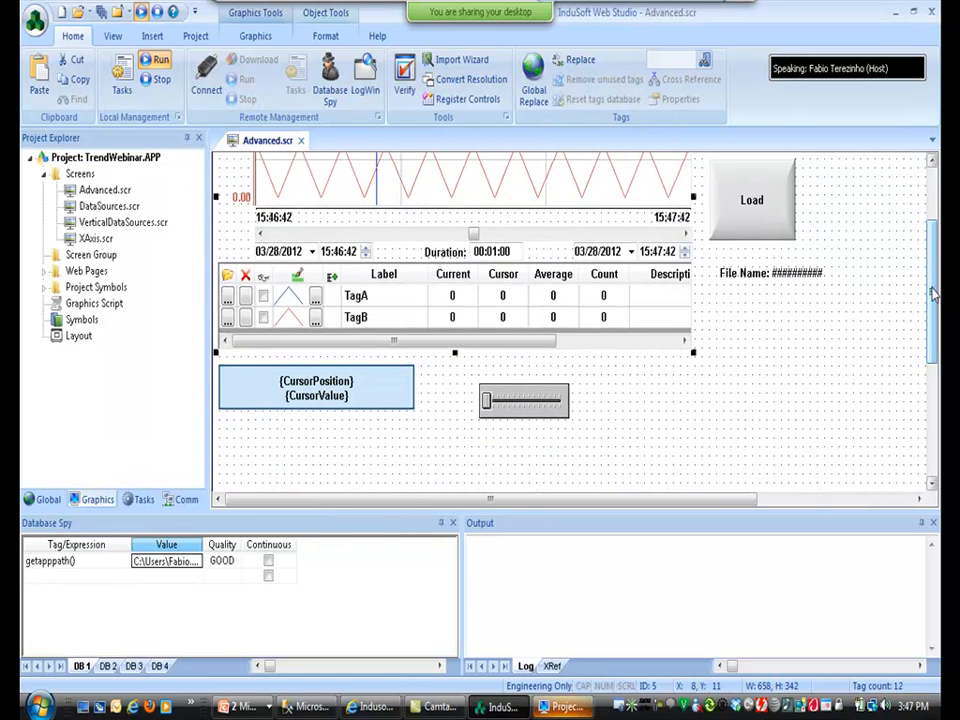
drag(534, 407, 470, 474)
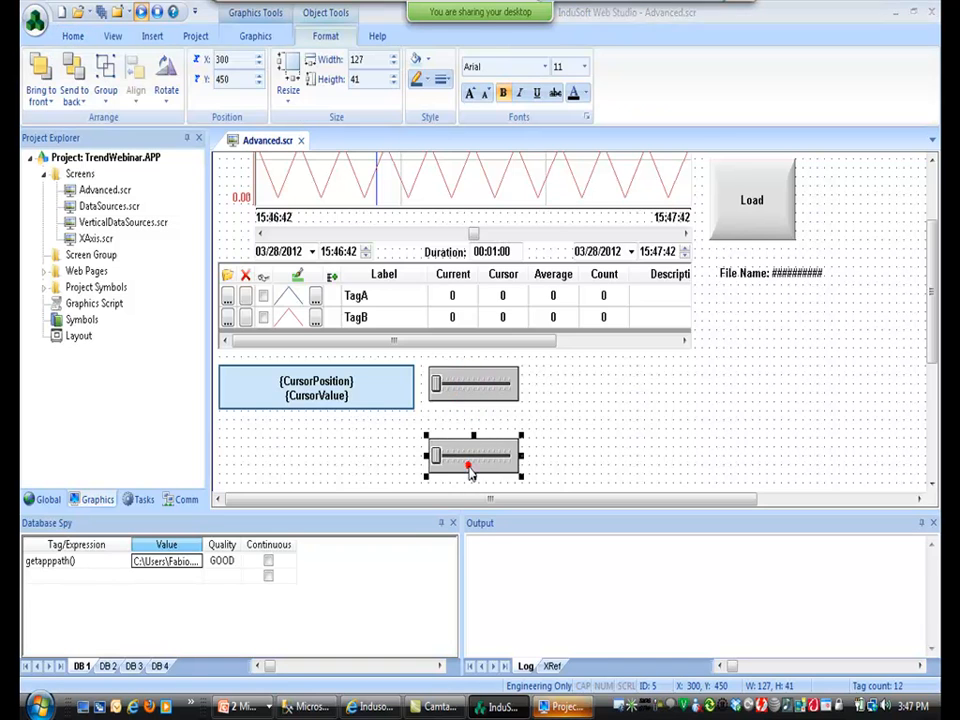
double_click(470, 474)
click(424, 327)
text(XOffset)
key(BackSpace)
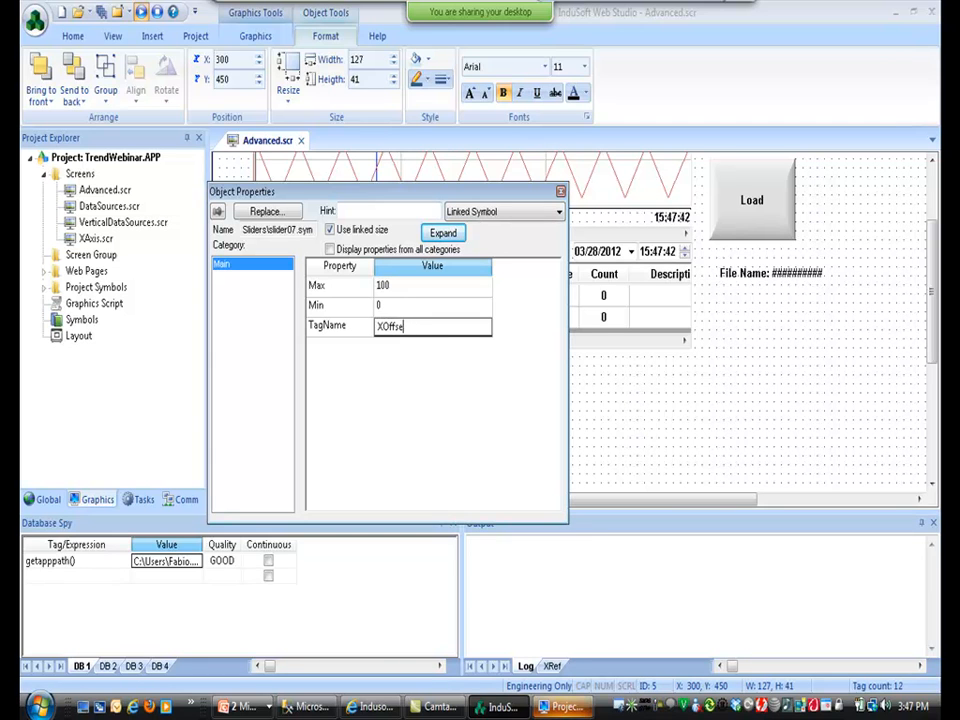
text(t)
key(Return)
Give the slider a maximum of 60 and minimum of -60, then save all and run.
click(383, 288)
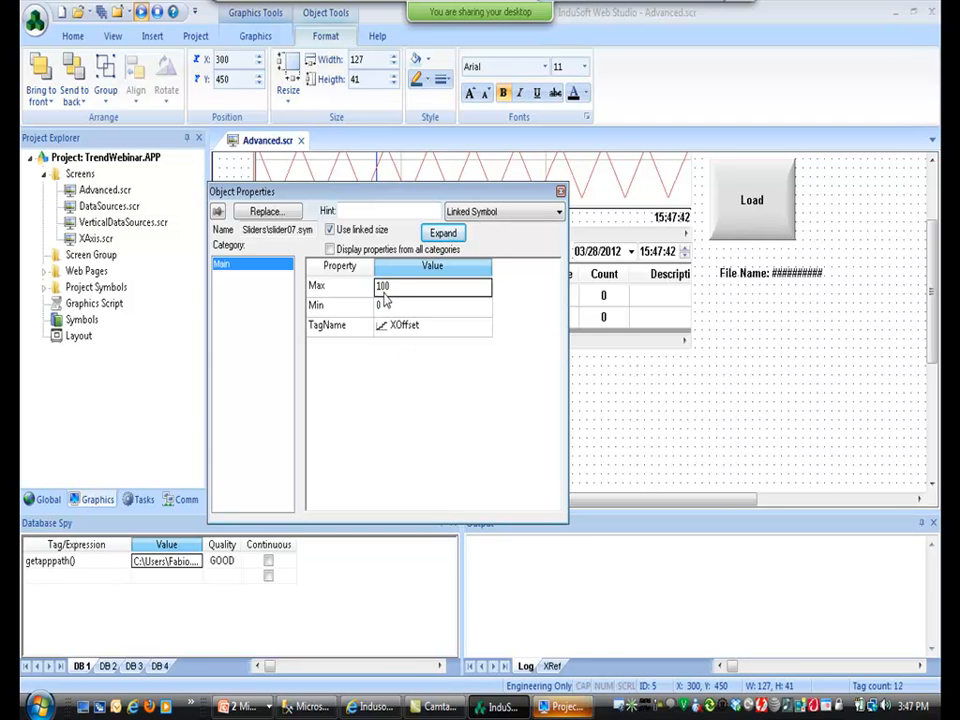
text(60)
key(Return)
text(-60)
key(Return)
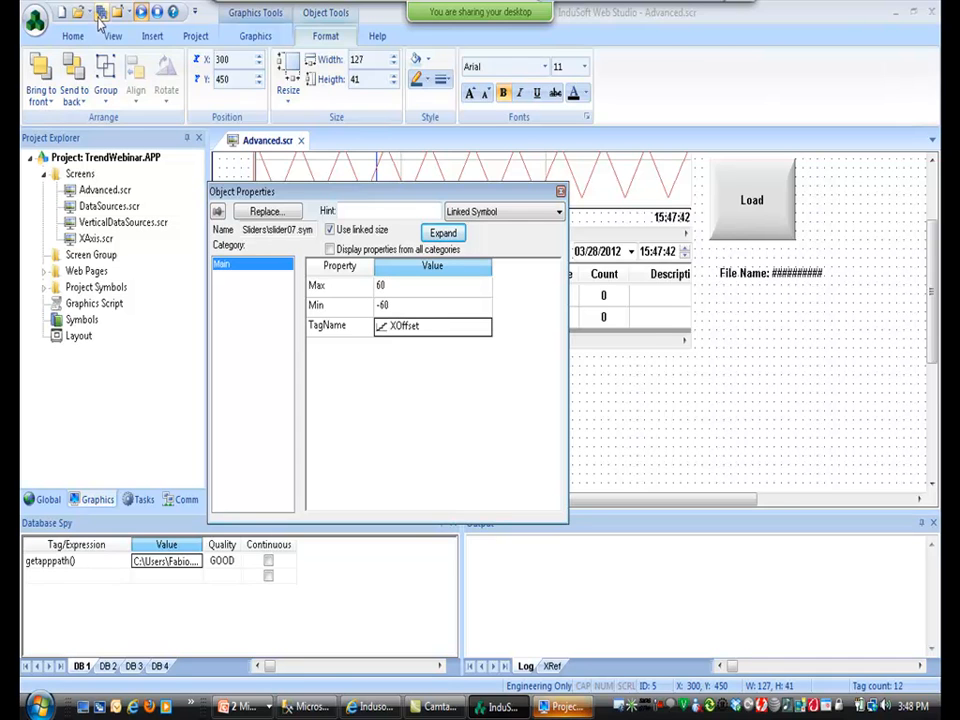
click(100, 16)
click(141, 15)
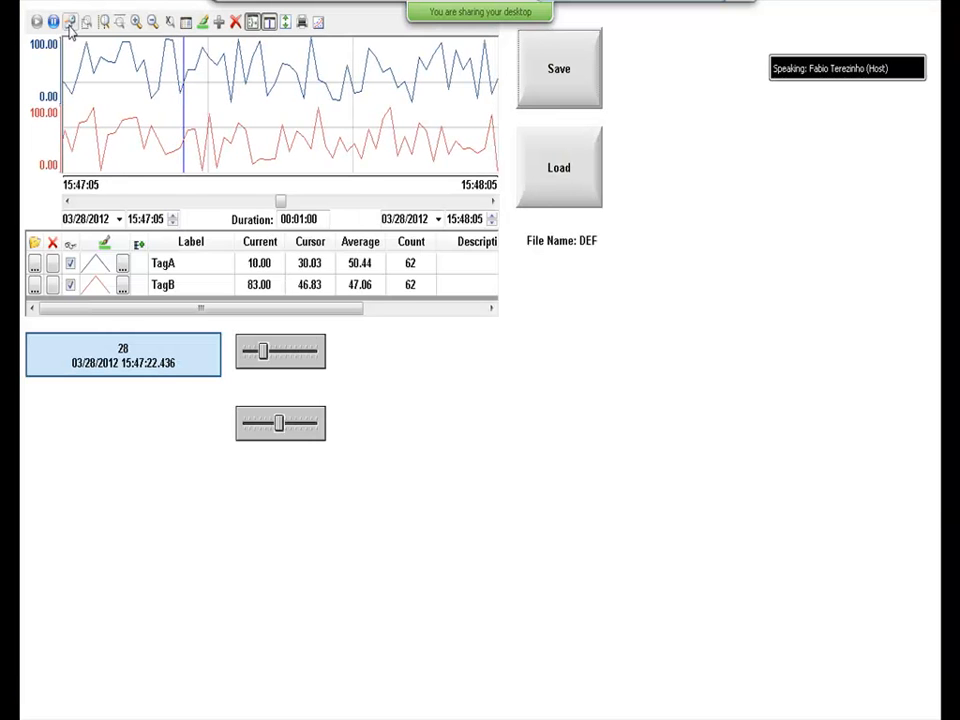
Pause the runtime trend and shift TagA's trace with the offset slider, then leave runtime.
click(53, 21)
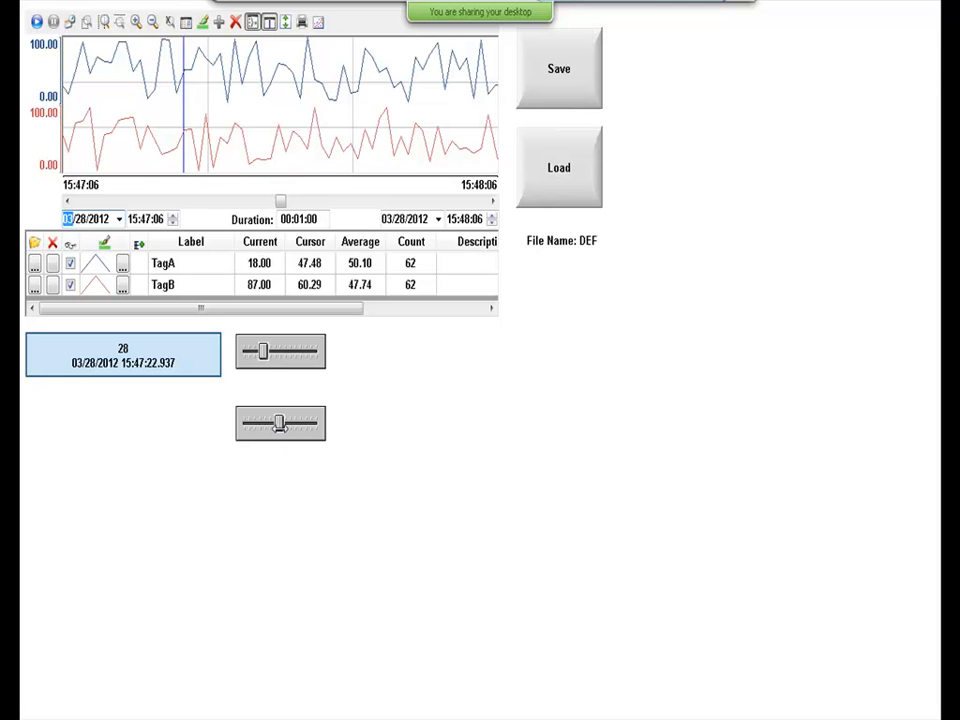
mouse_move(279, 422)
mouse_down()
mouse_move(291, 423)
mouse_move(257, 423)
mouse_move(325, 432)
mouse_move(240, 425)
mouse_move(283, 424)
mouse_up()
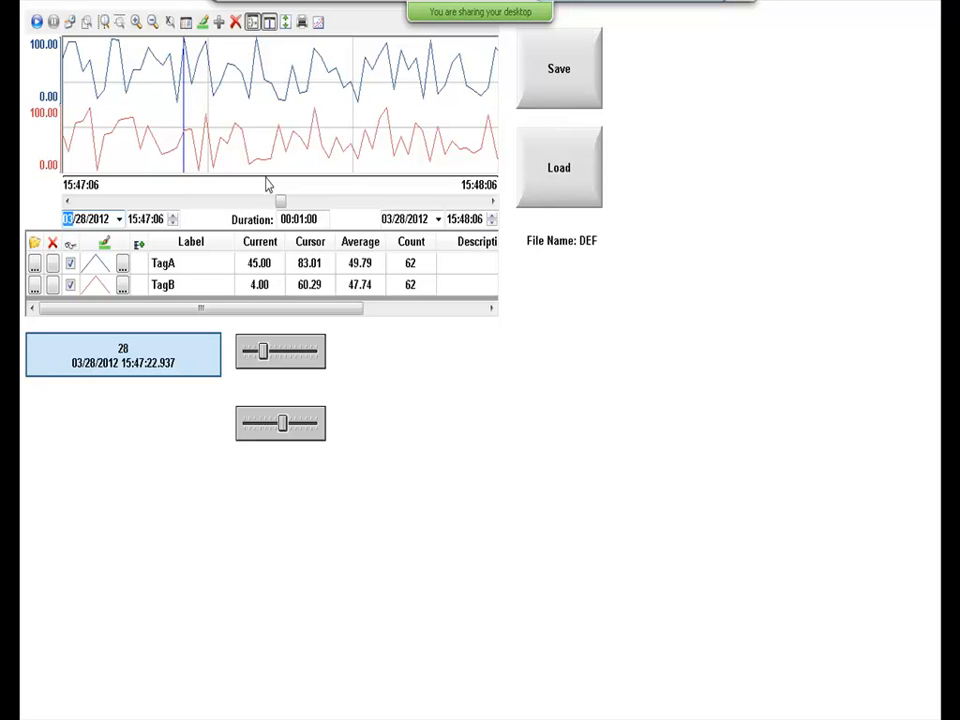
key(alt+Tab)
key(alt+Tab)
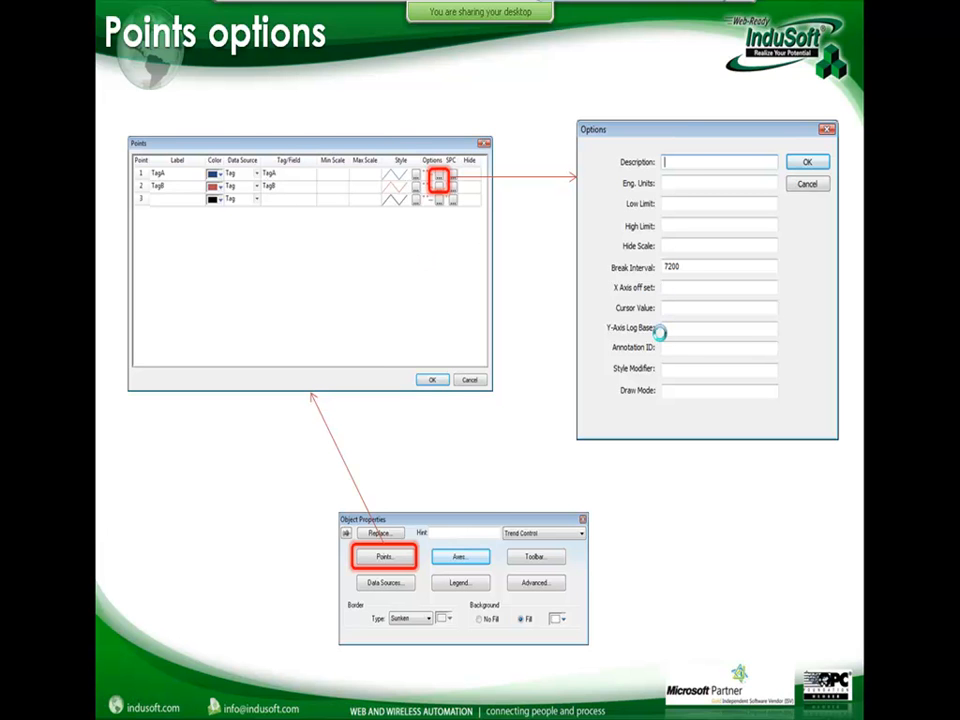
Advance the slideshow to Sample applications, then bring up the web browser.
click(660, 333)
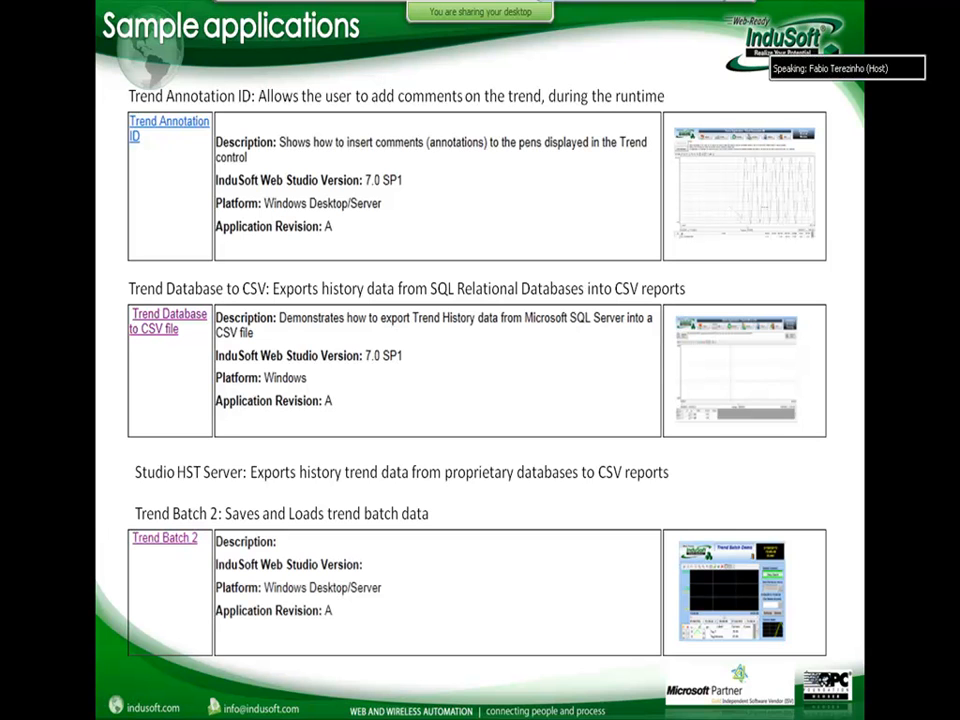
key(alt+Tab)
key(alt+Tab)
key(alt+Tab)
key(alt+Tab)
key(alt+Tab)
key(alt+Tab)
key(alt+Tab)
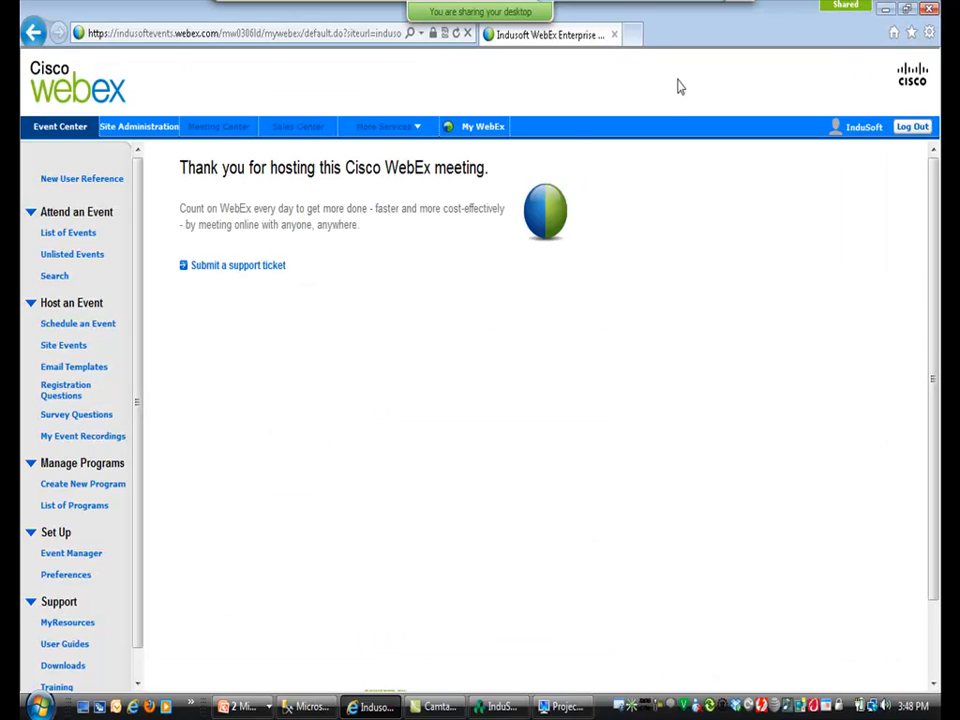
In a new tab, go to indusoft.com's Support > Sample Applications page and browse the list.
click(633, 35)
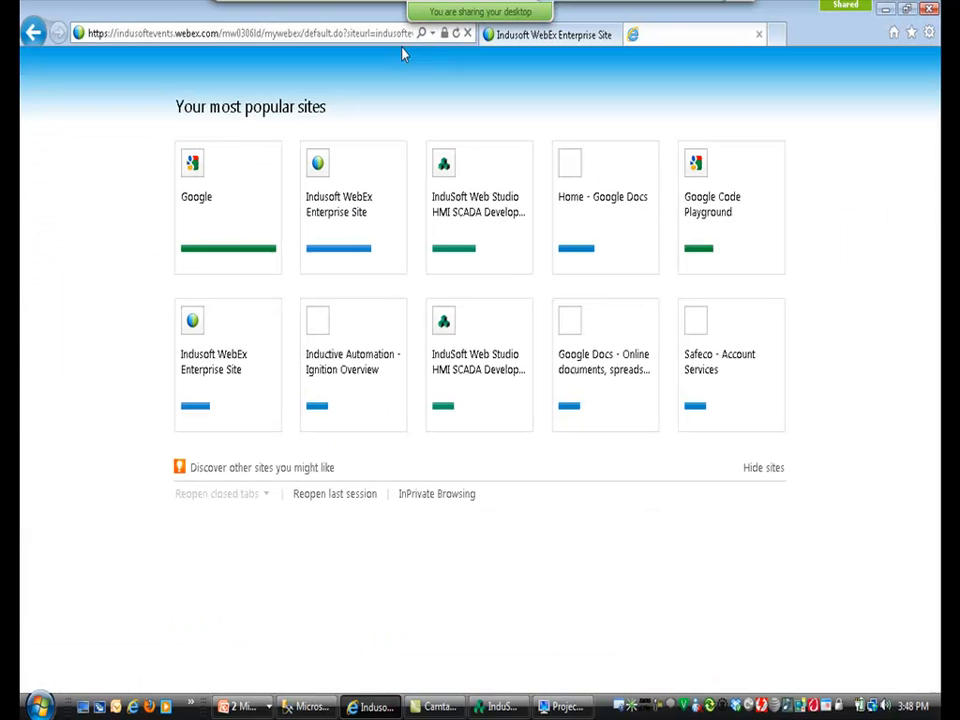
text(indusoft.com)
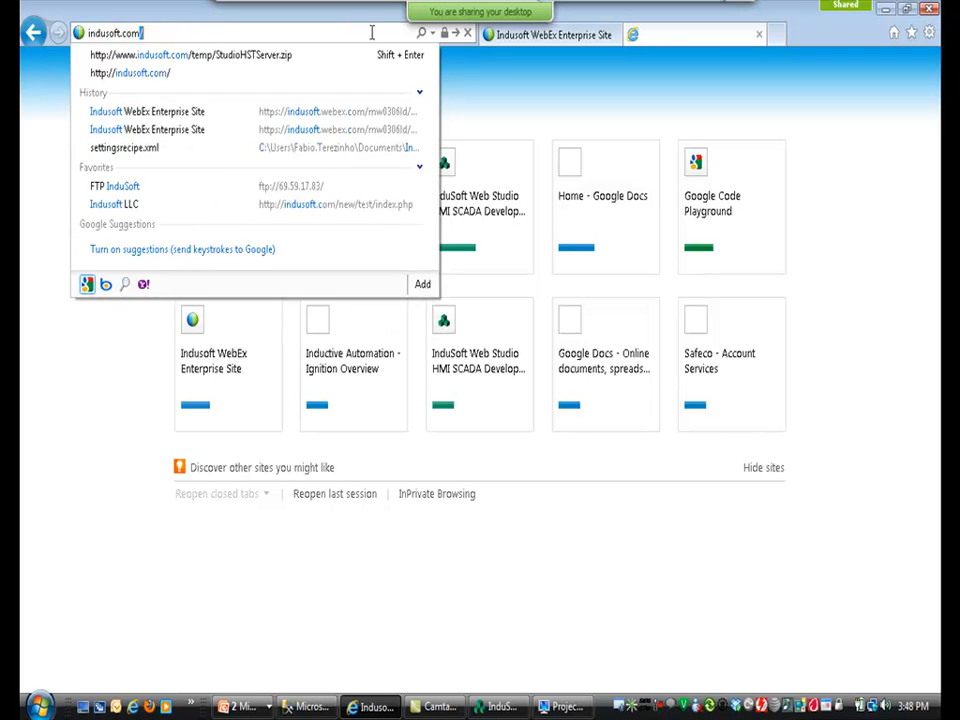
key(Return)
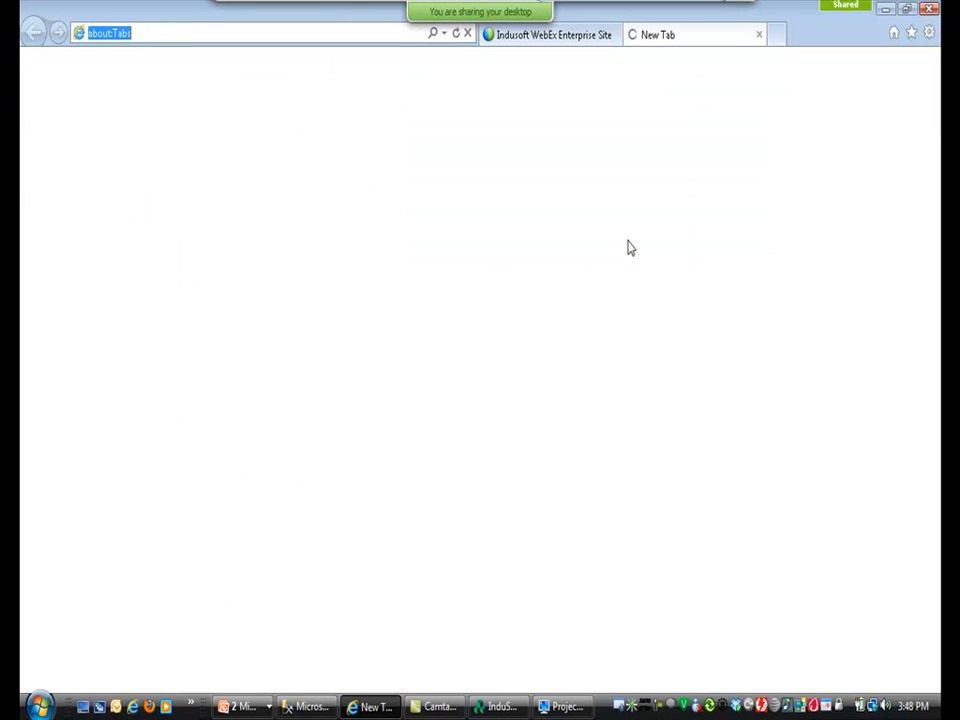
mouse_move(688, 140)
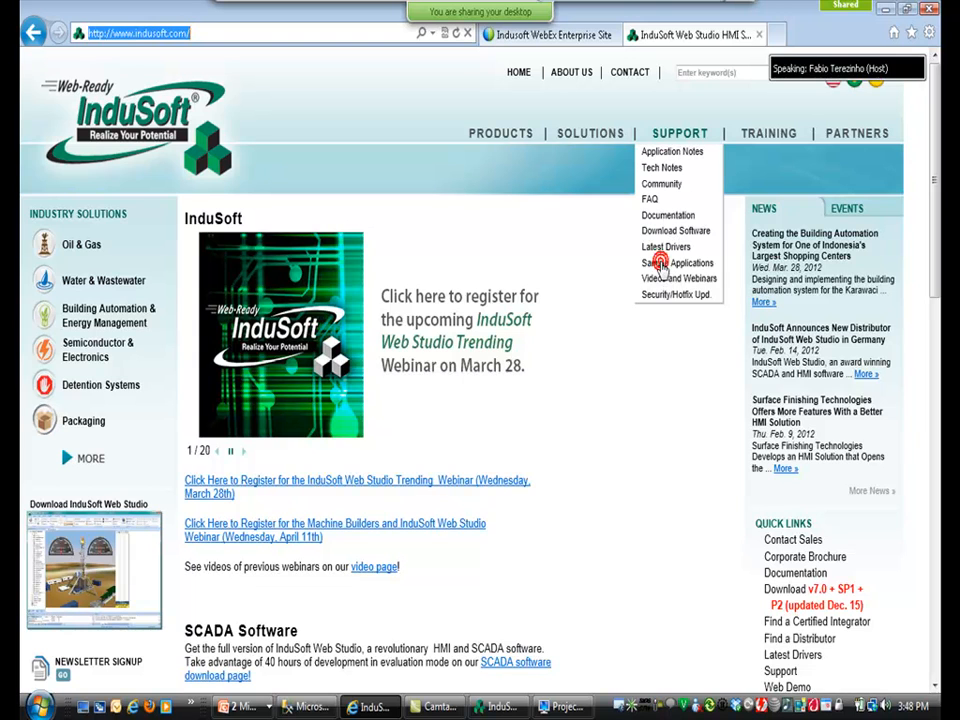
click(661, 263)
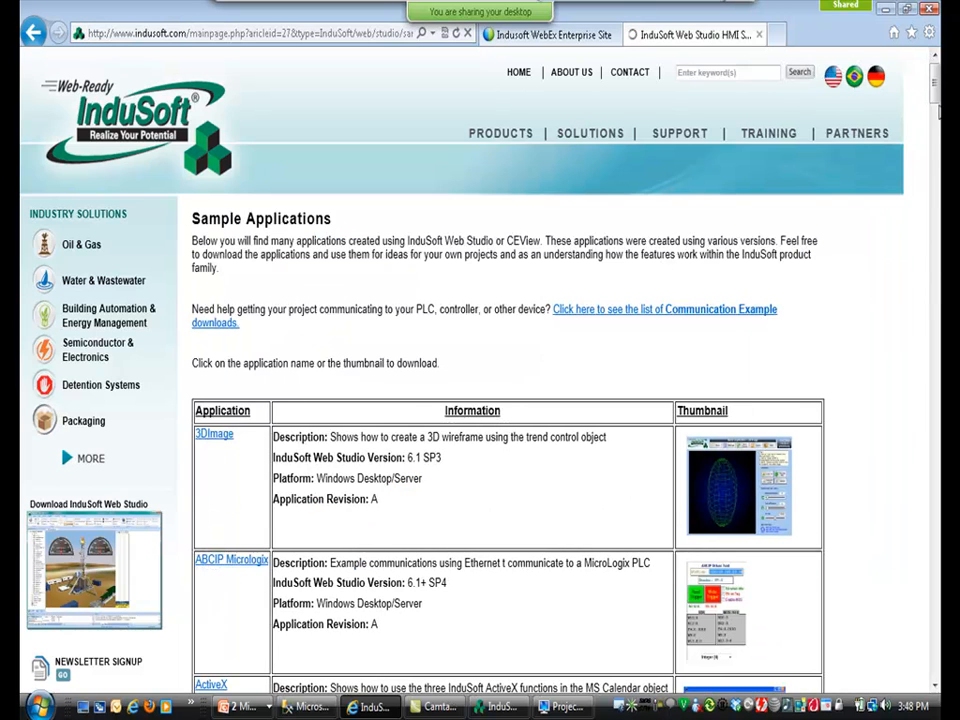
scroll(480, 370, down, 20)
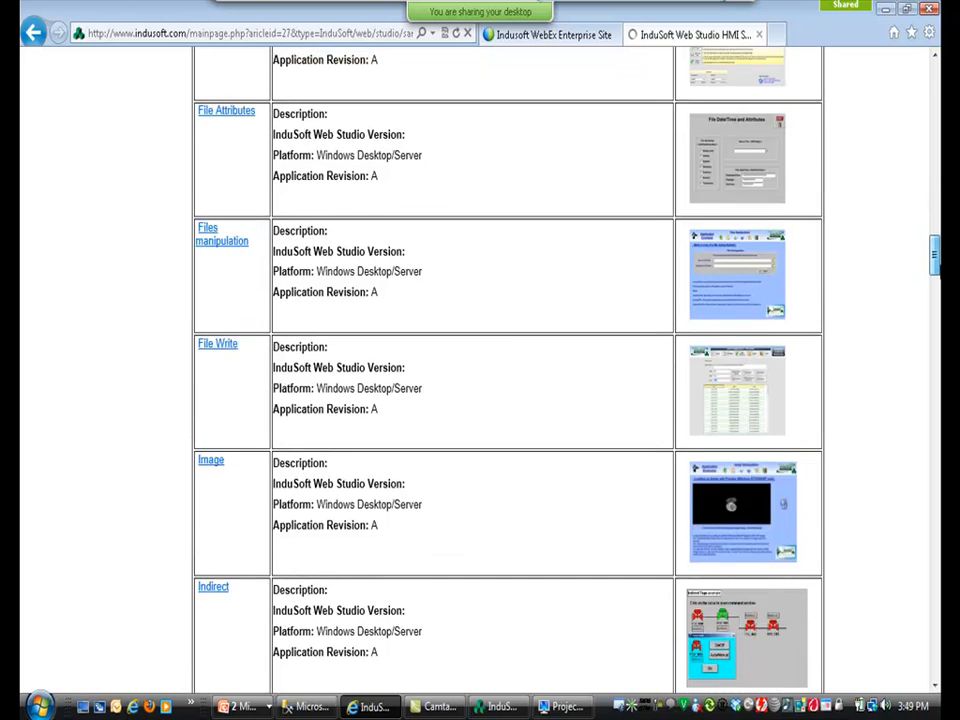
scroll(924, 165, up, 10)
key(alt+Tab)
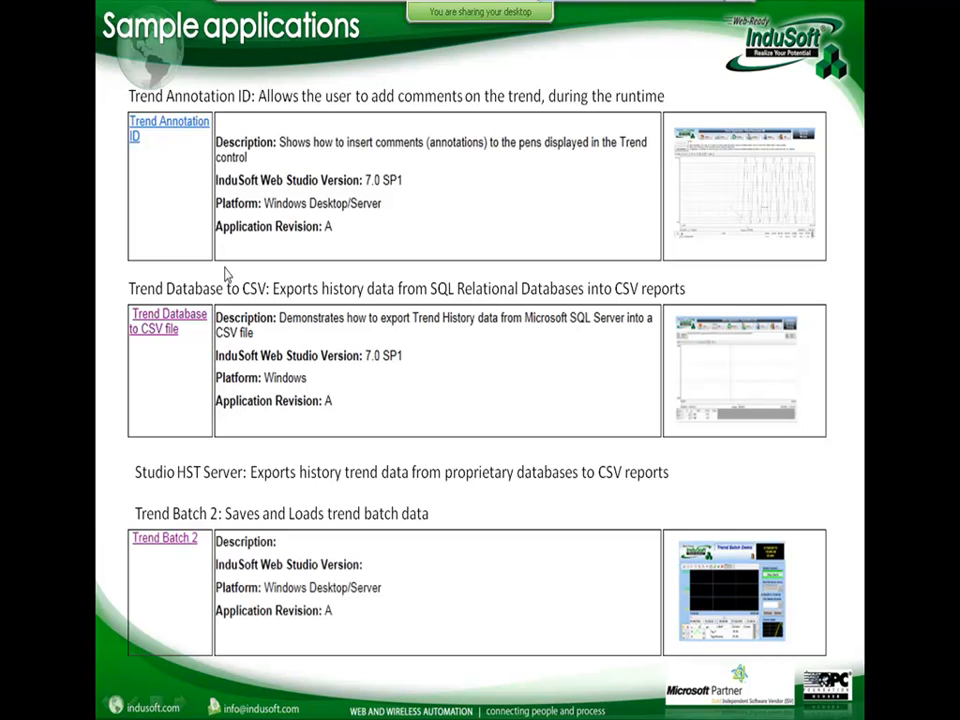
Open TrendAnnotationID.APP from Recent Projects, saving Advanced.scr, and run it.
key(alt+Tab)
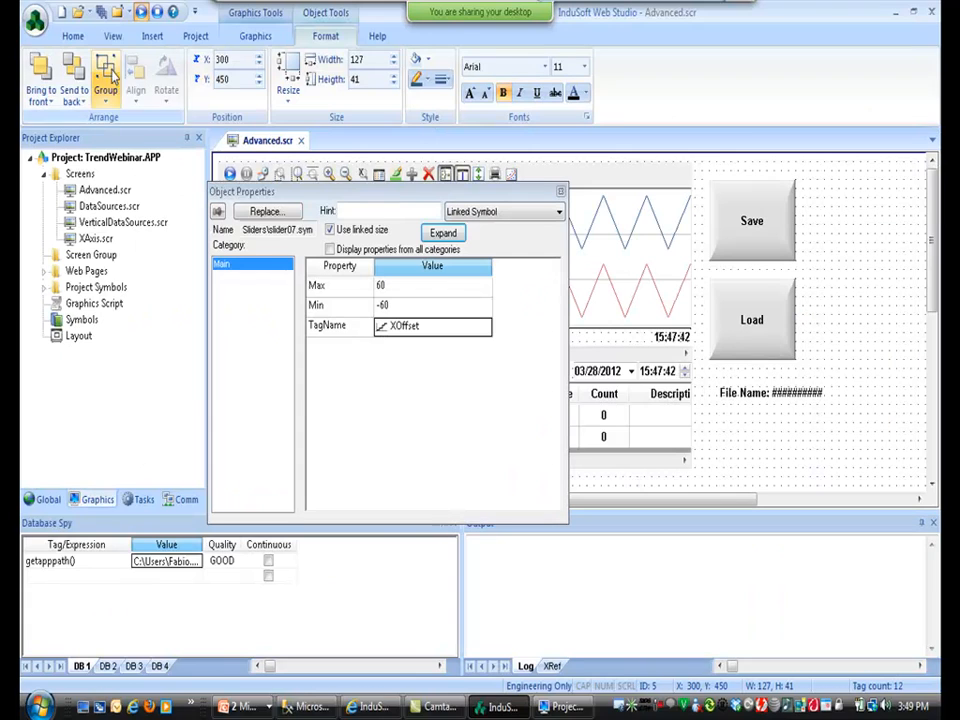
click(35, 20)
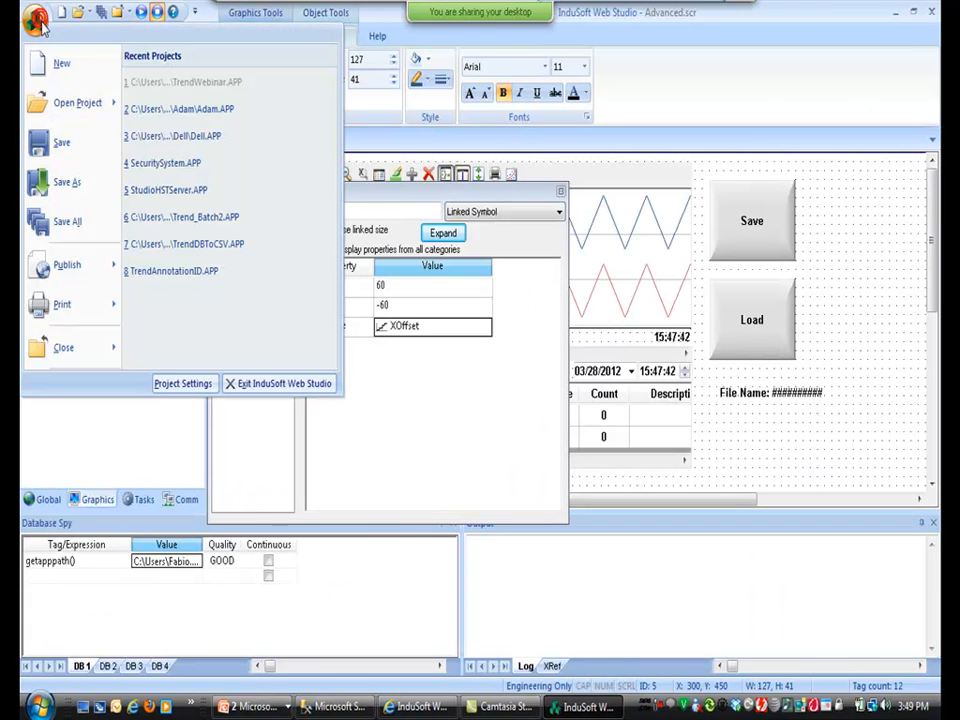
click(184, 271)
click(440, 416)
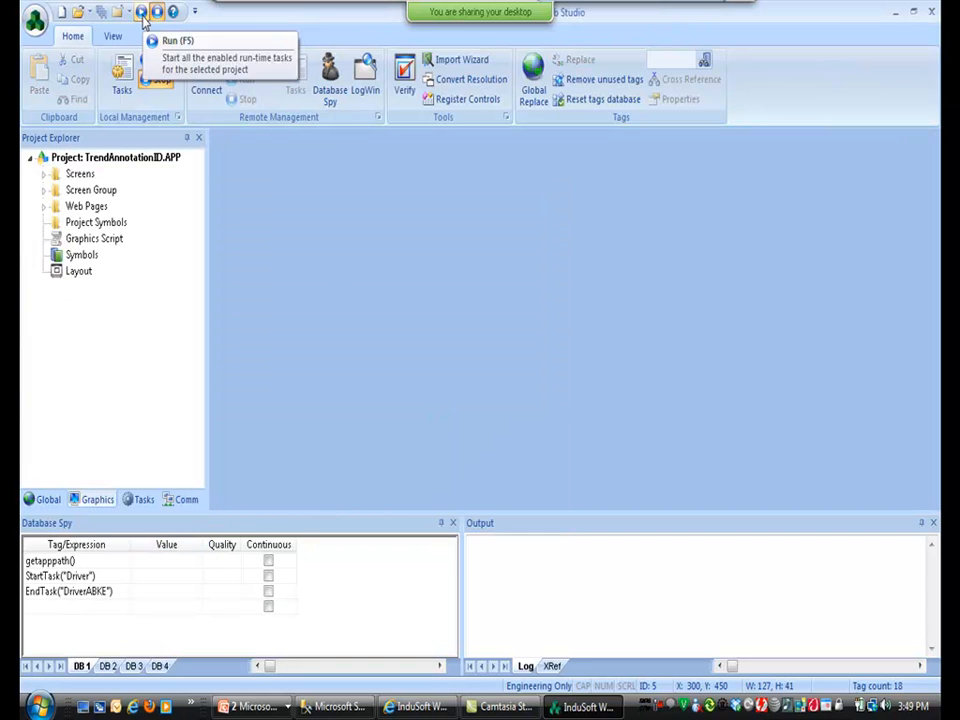
click(141, 12)
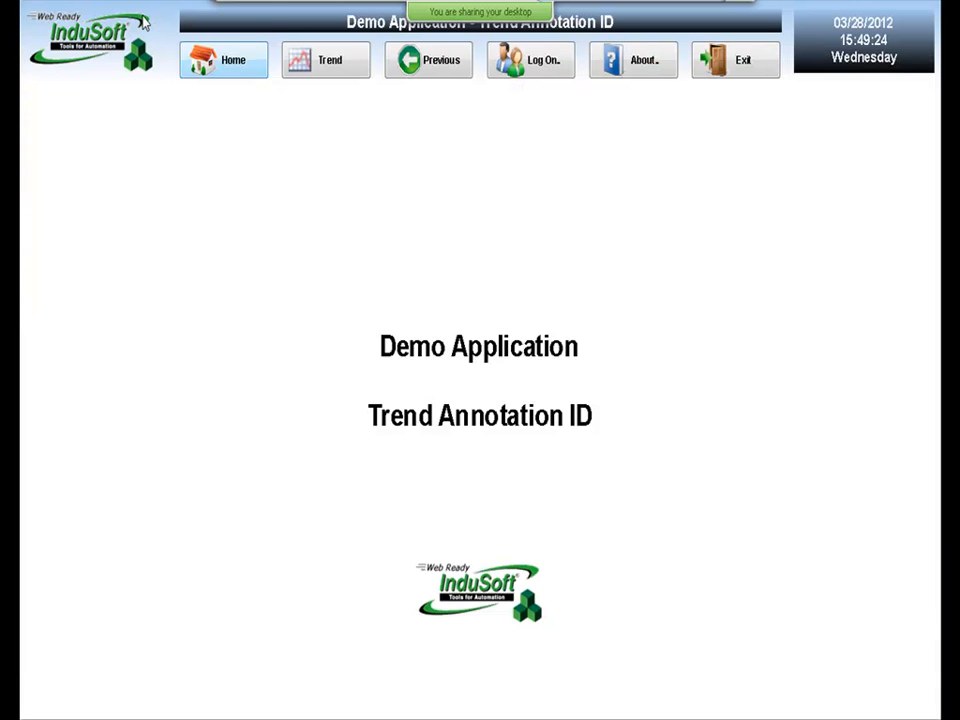
Go to the Trend screen, pause it, and start a comment at the sine wave's peak.
click(325, 80)
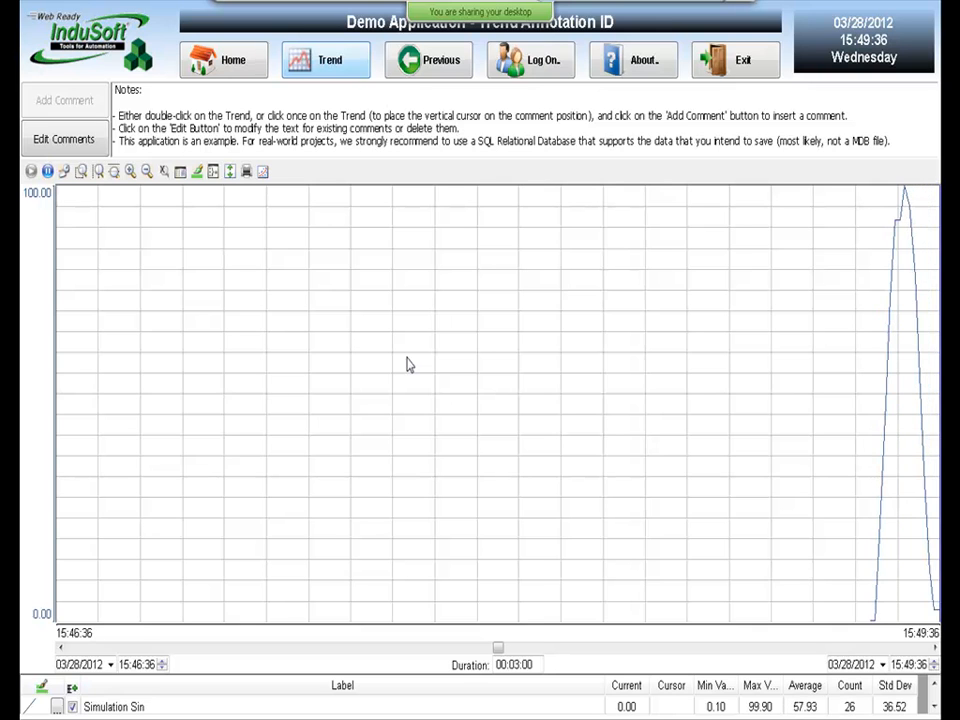
click(47, 171)
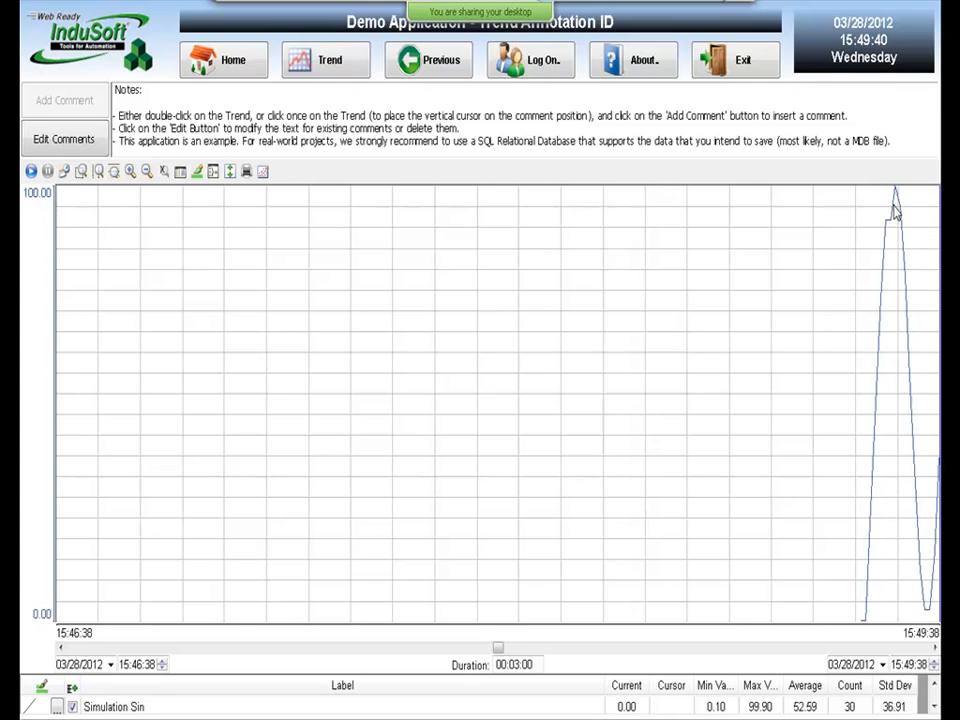
double_click(885, 239)
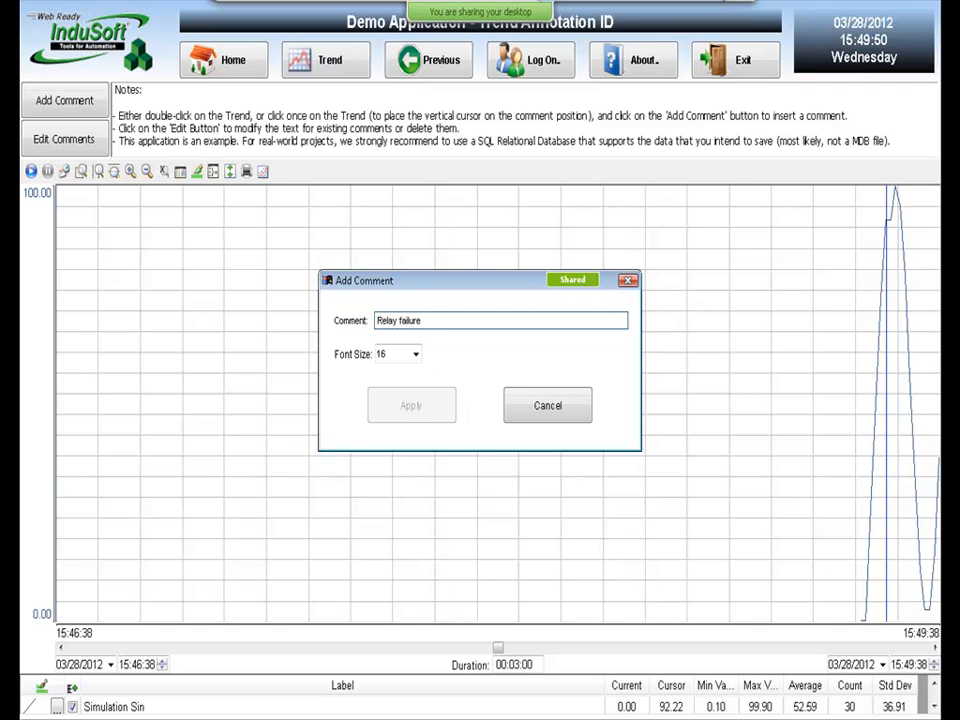
Apply the 'Relay failure' comment, then resume, zoom and rescale the trend.
key(Return)
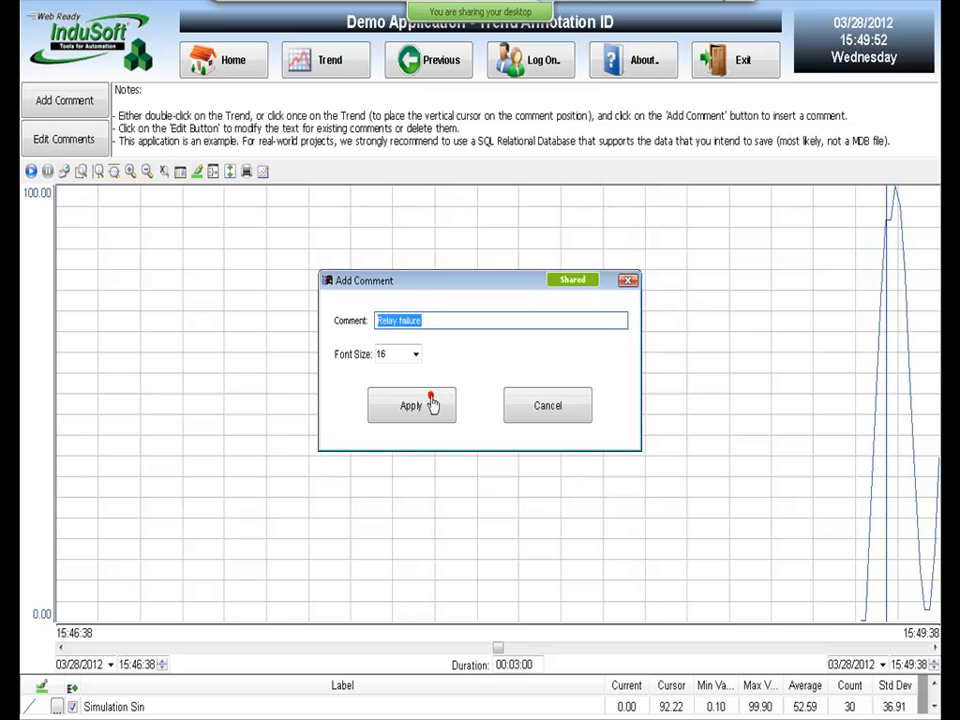
click(432, 404)
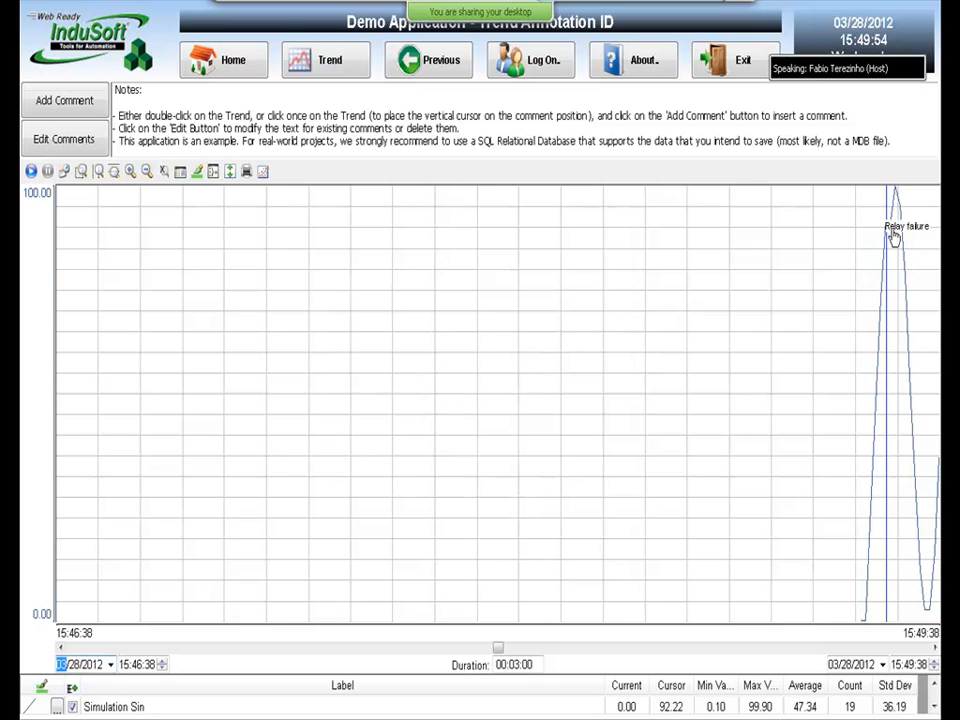
click(31, 171)
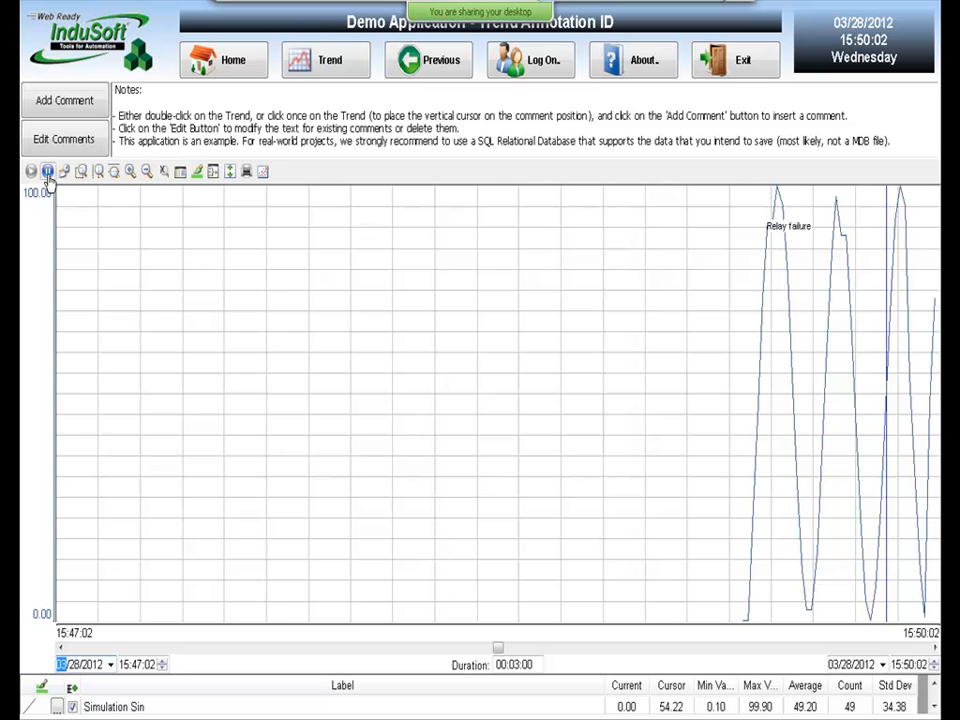
click(147, 174)
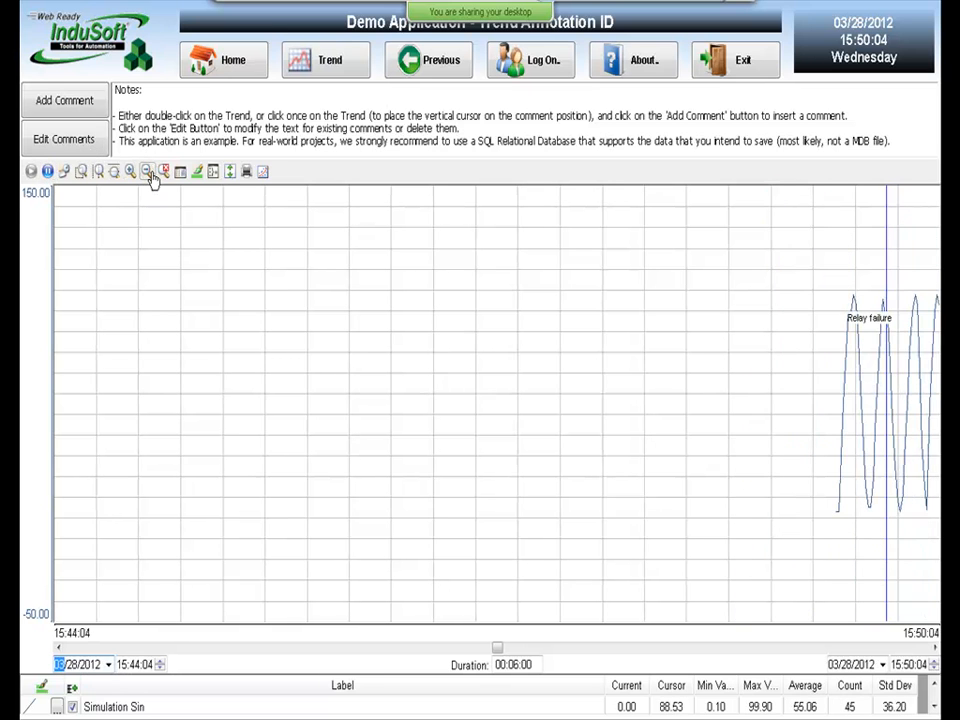
click(130, 174)
click(130, 174)
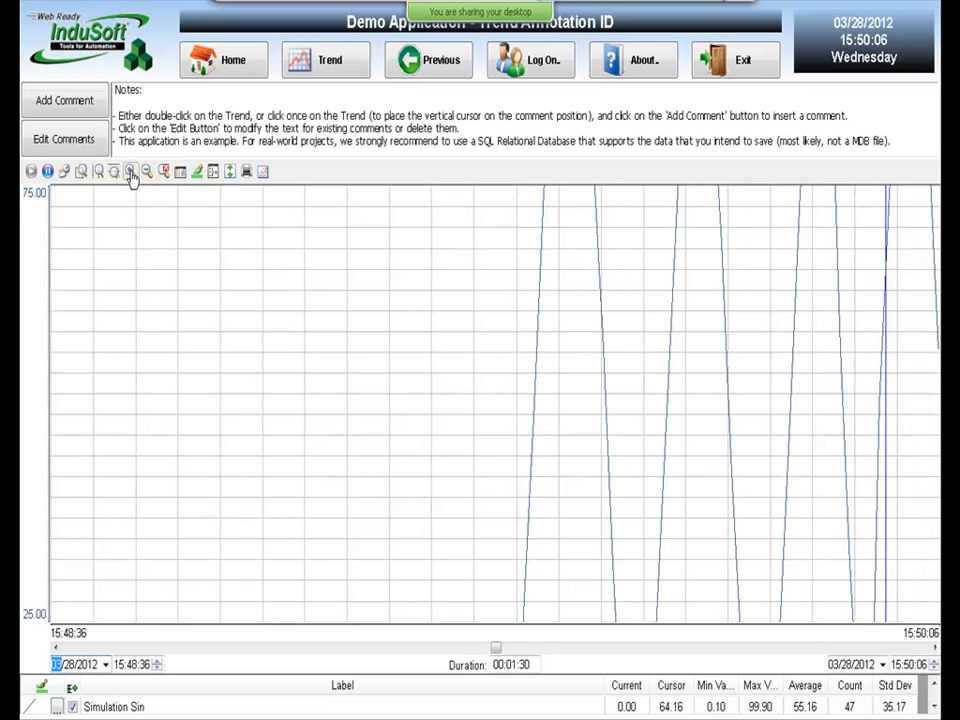
click(230, 172)
click(31, 171)
Add a 'Low Limit Value' comment at a trough with font size 24, then list the comments.
click(735, 564)
double_click(741, 561)
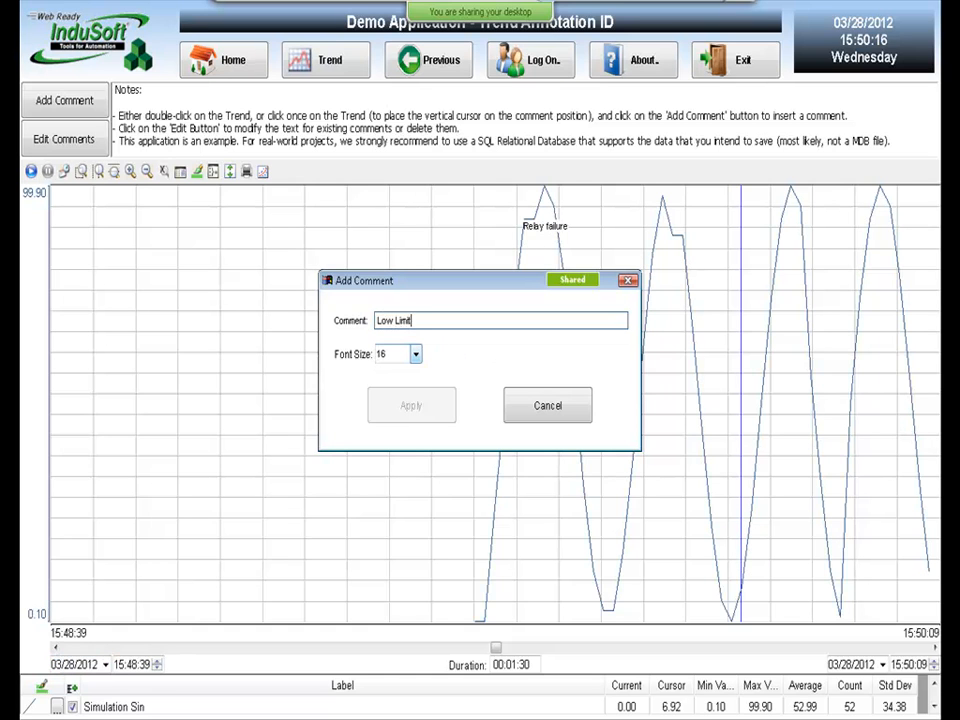
click(416, 355)
click(416, 415)
click(407, 413)
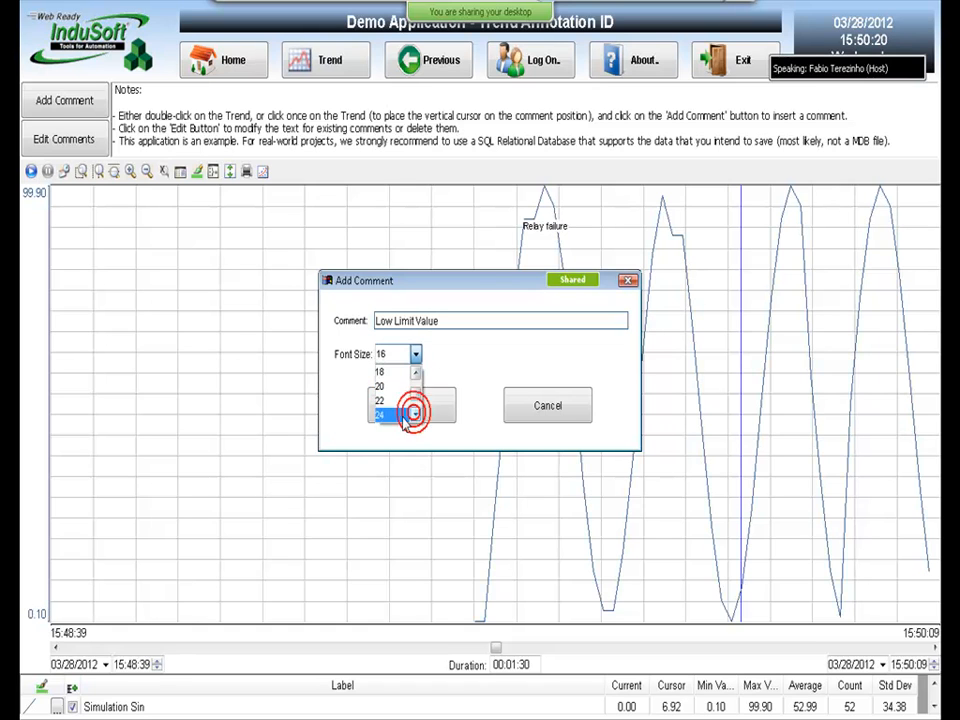
click(411, 407)
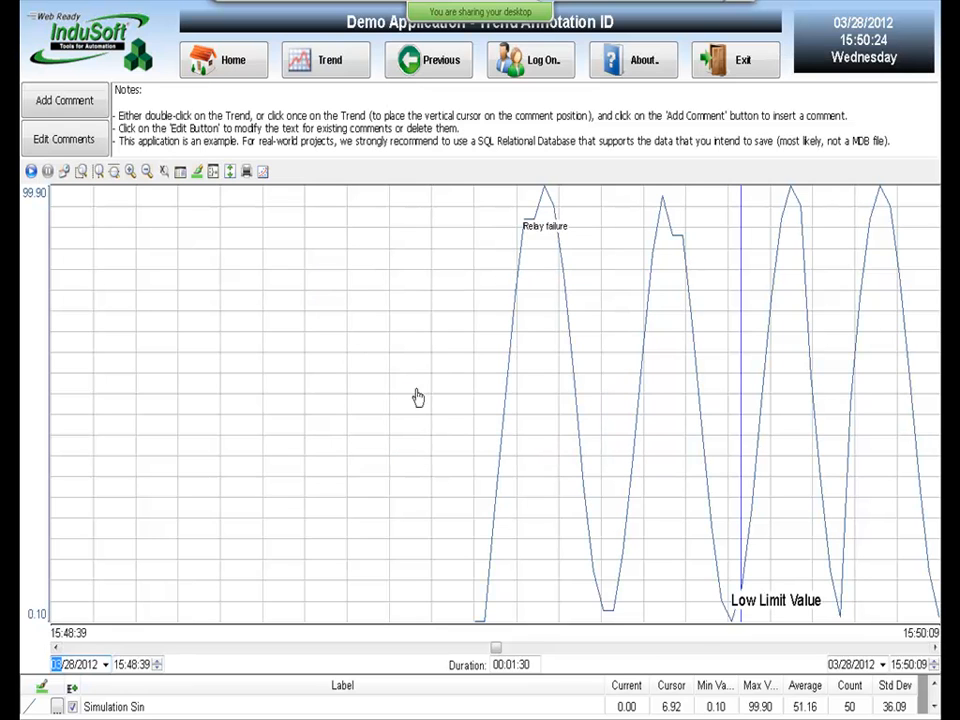
click(31, 171)
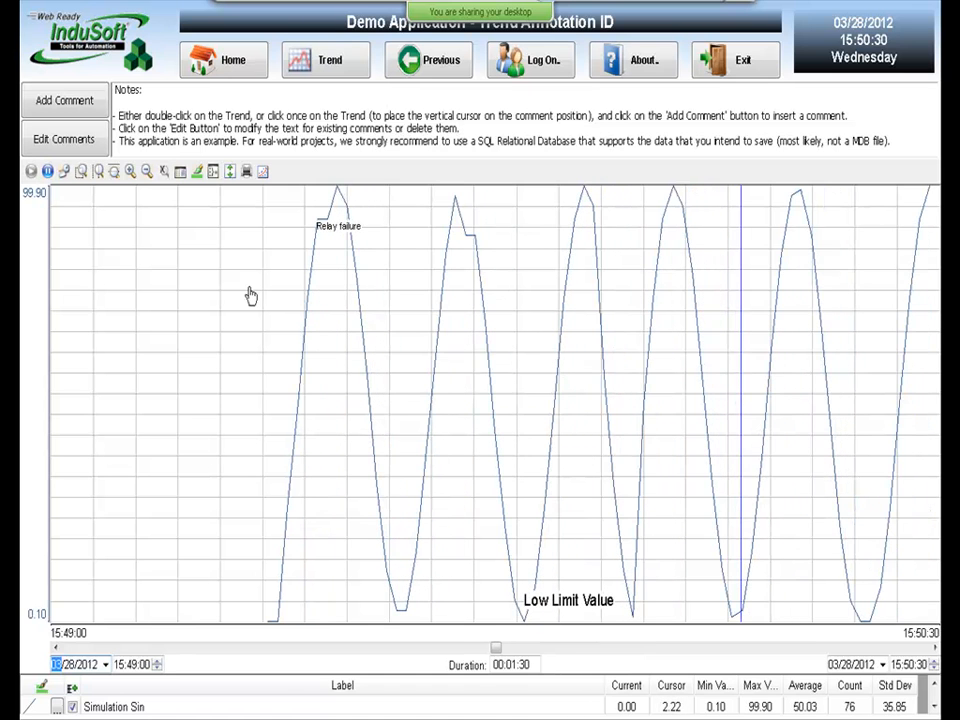
click(63, 140)
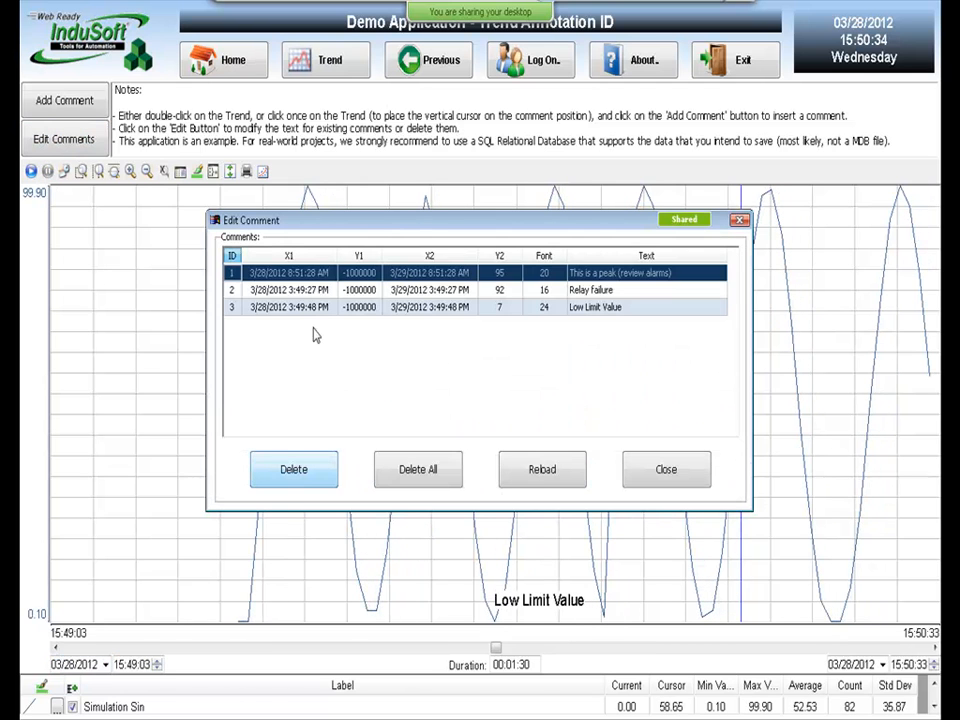
Select and delete the 'Relay failure' row in Edit Comment, confirm, and close the list.
click(460, 290)
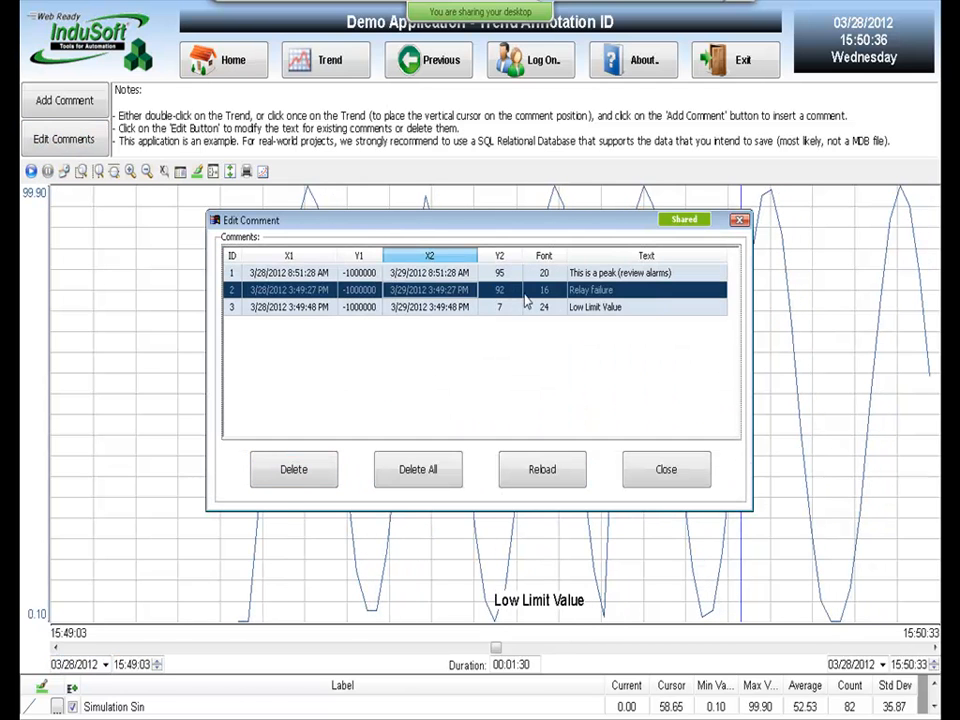
click(583, 275)
click(583, 290)
click(583, 307)
click(581, 292)
click(583, 307)
click(582, 291)
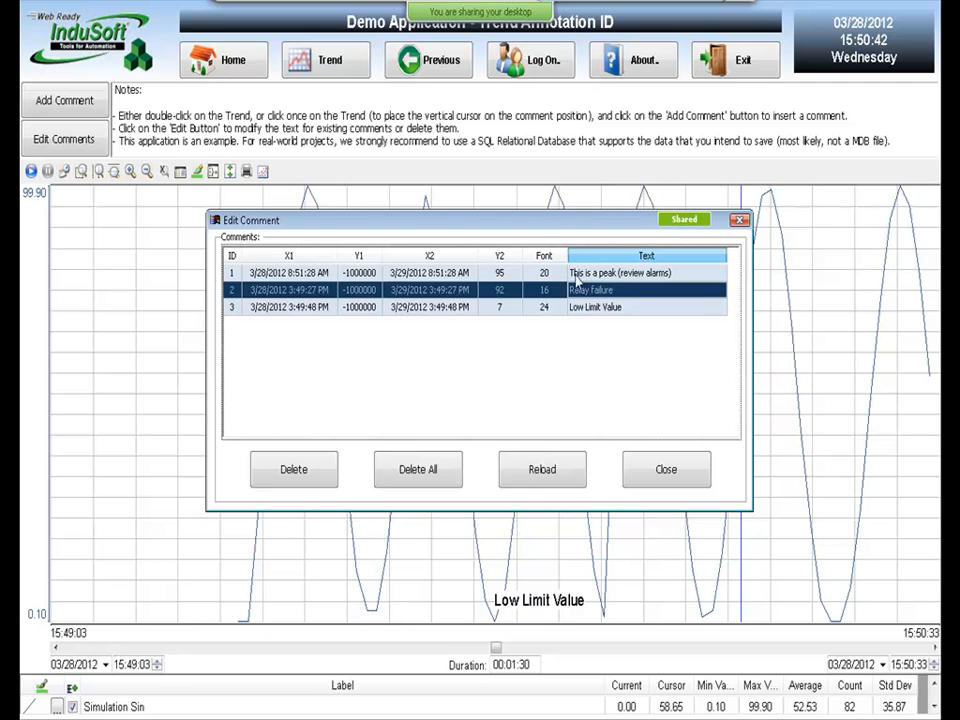
click(300, 478)
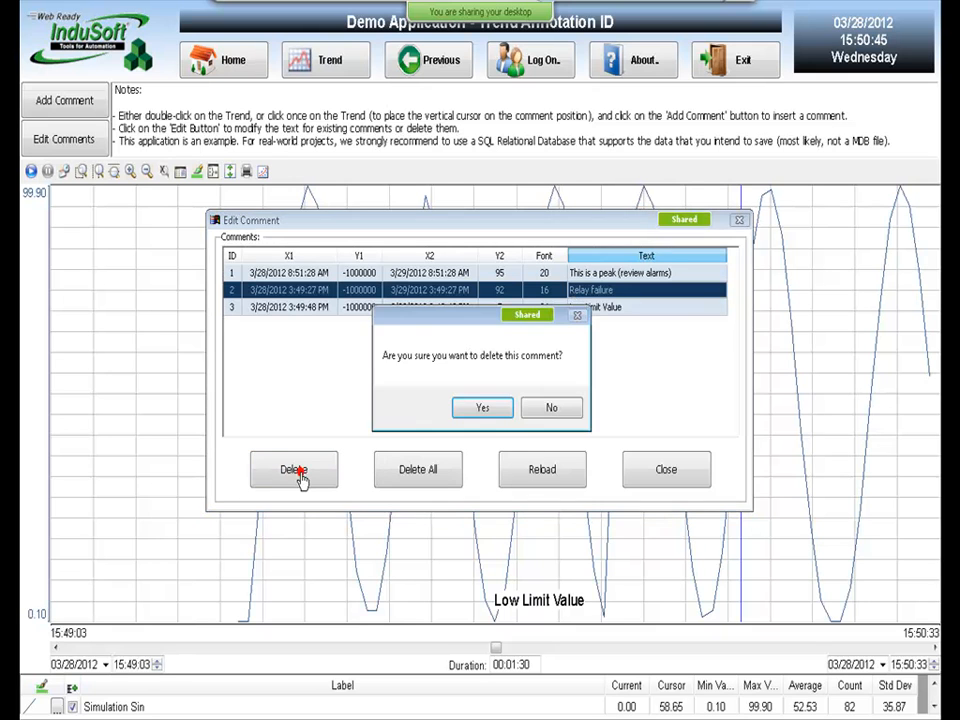
click(487, 408)
click(671, 476)
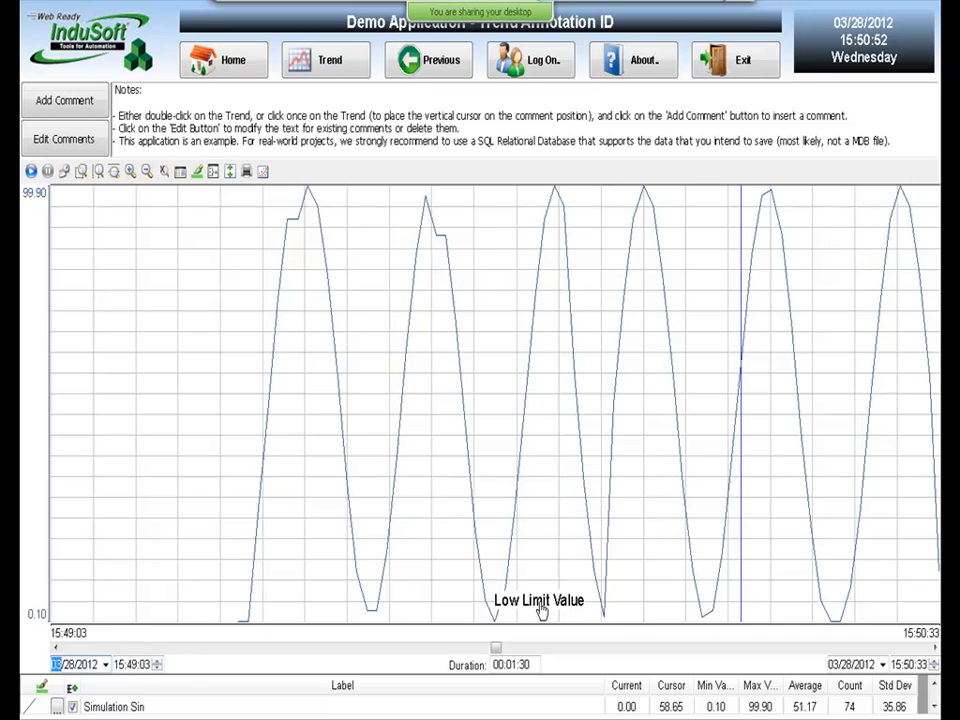
Open Trend.scr and review the trend control's Data Sources settings without changing them.
key(alt+Tab)
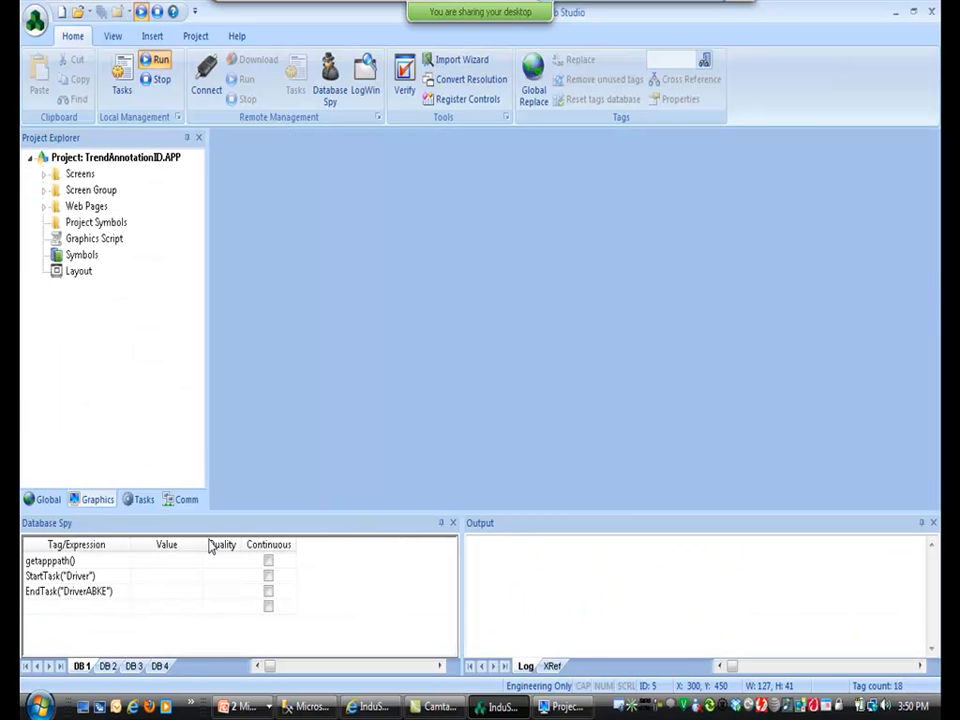
double_click(72, 173)
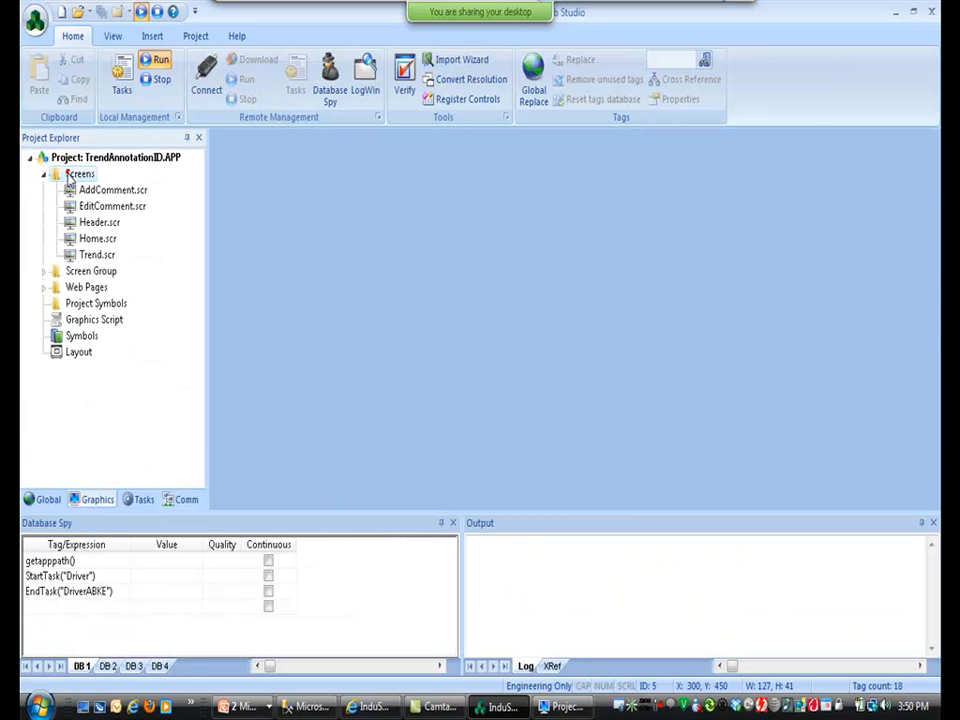
double_click(98, 255)
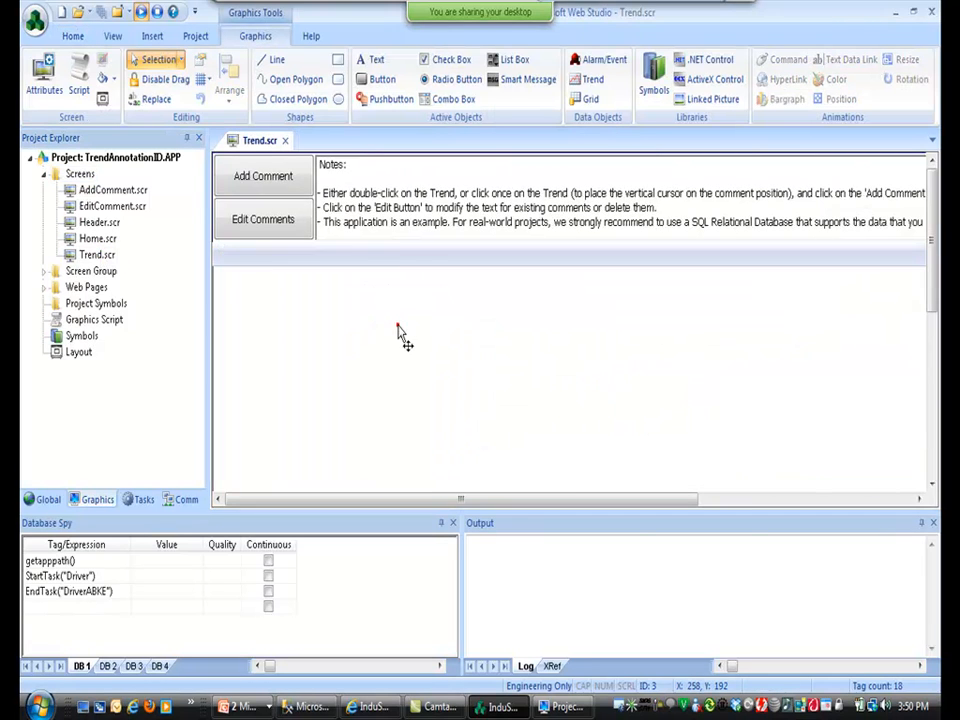
double_click(397, 328)
click(493, 212)
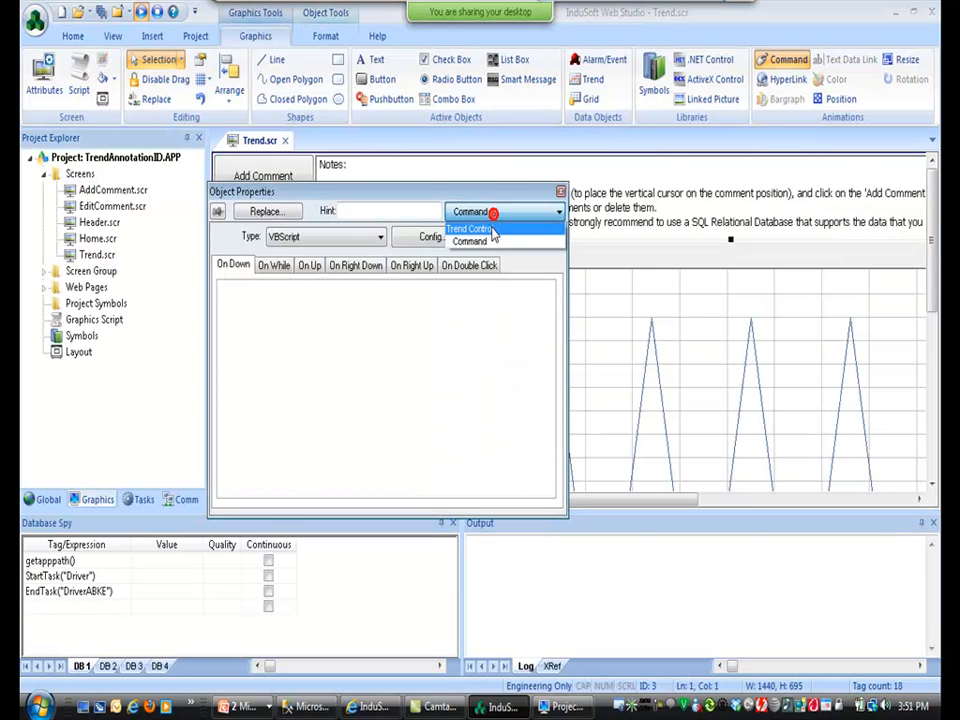
click(490, 230)
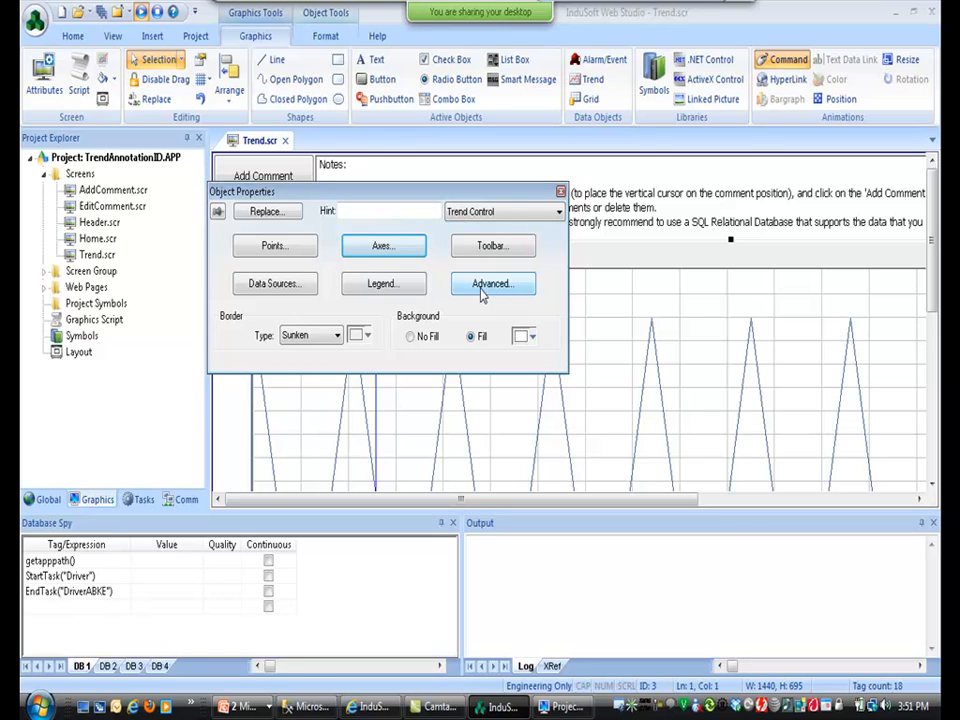
click(264, 283)
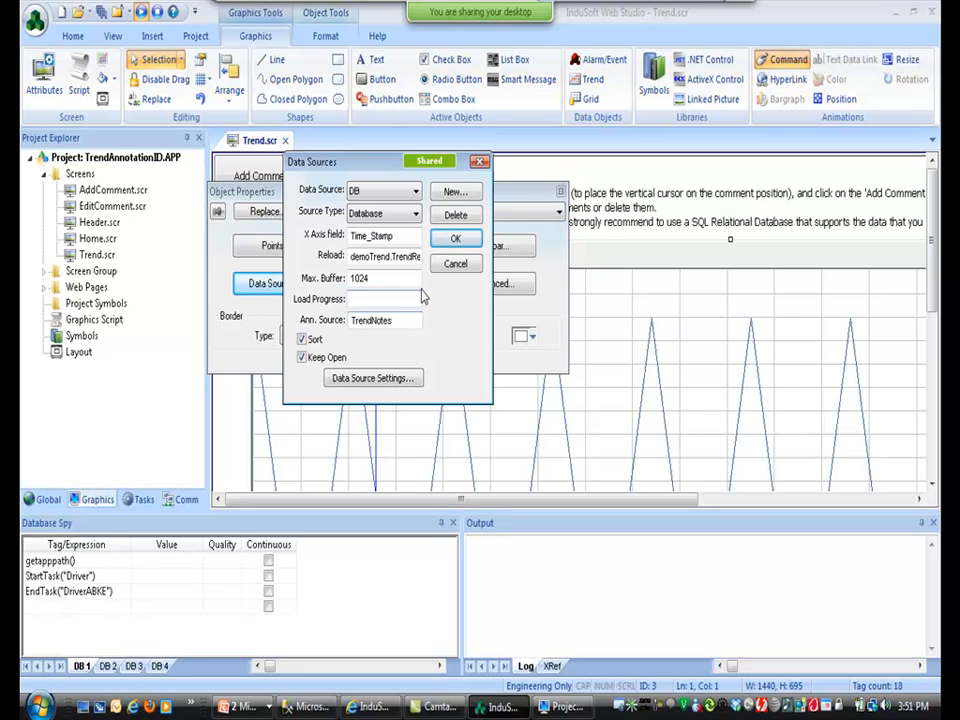
click(450, 267)
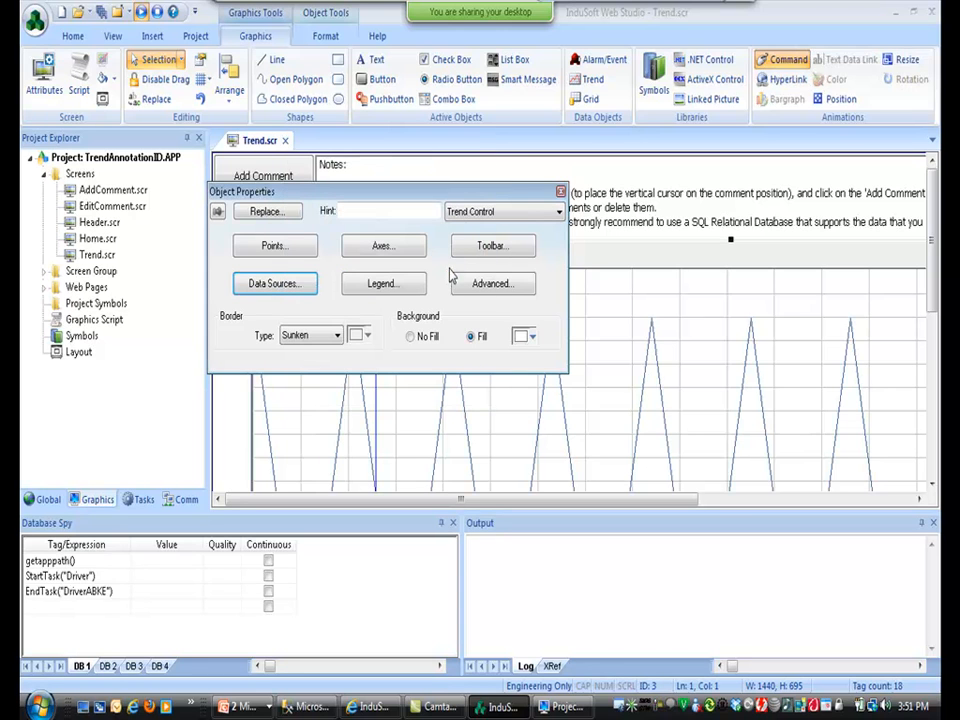
Close the trend properties and Trend.scr without saving, and return to the slideshow.
click(560, 191)
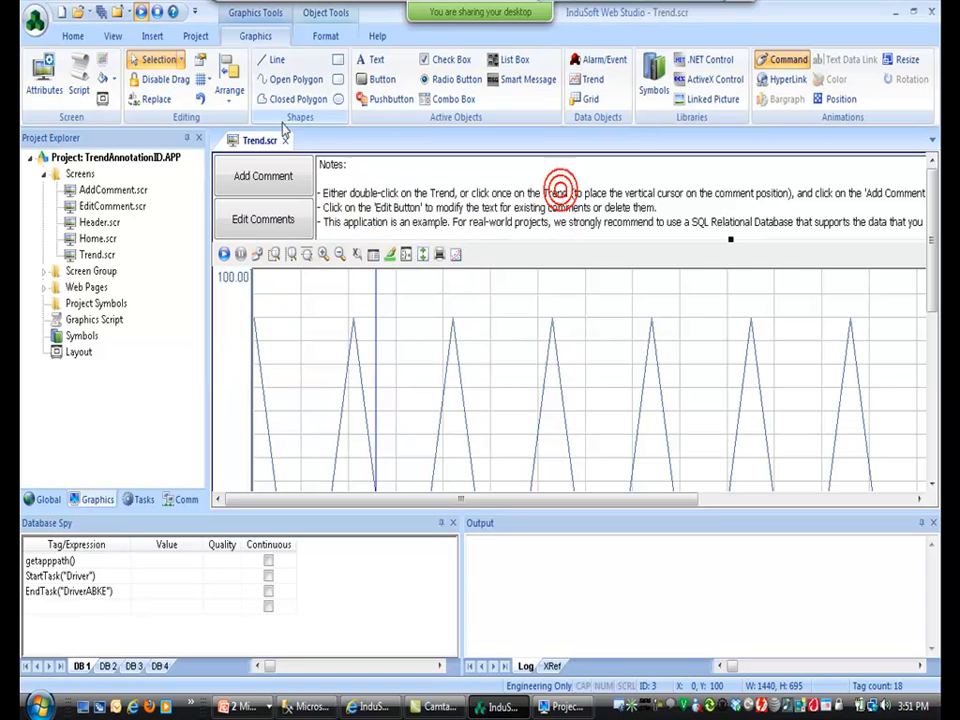
click(286, 141)
click(480, 412)
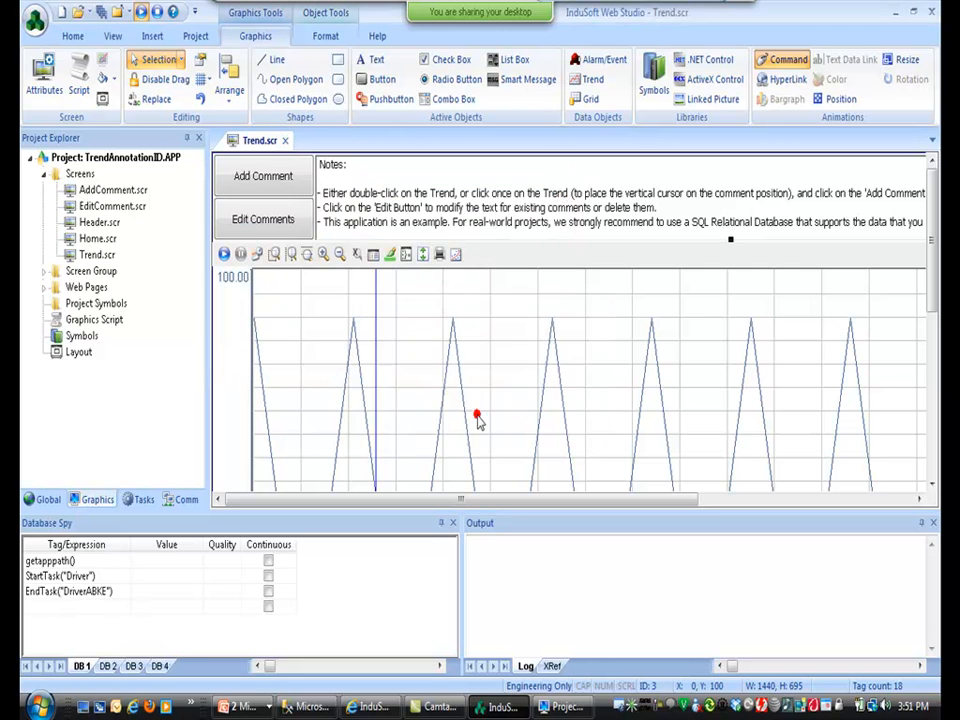
key(alt+Tab)
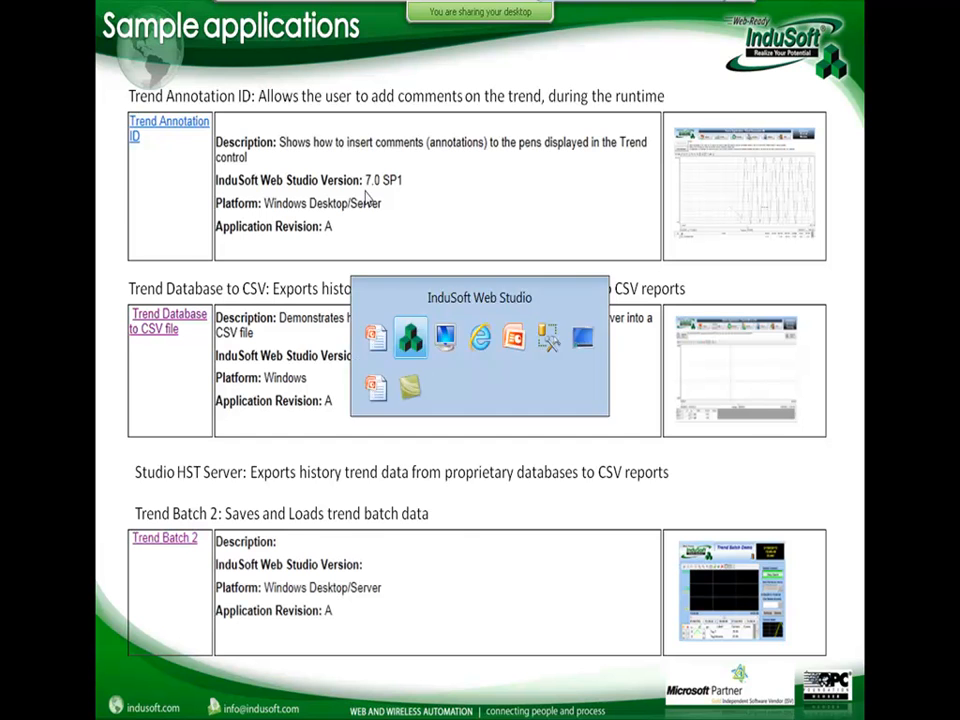
Switch away from the 'Sample applications' slide toward the InduSoft Web Studio window with Alt+Tab.
key(alt+Tab)
key(alt+Tab)
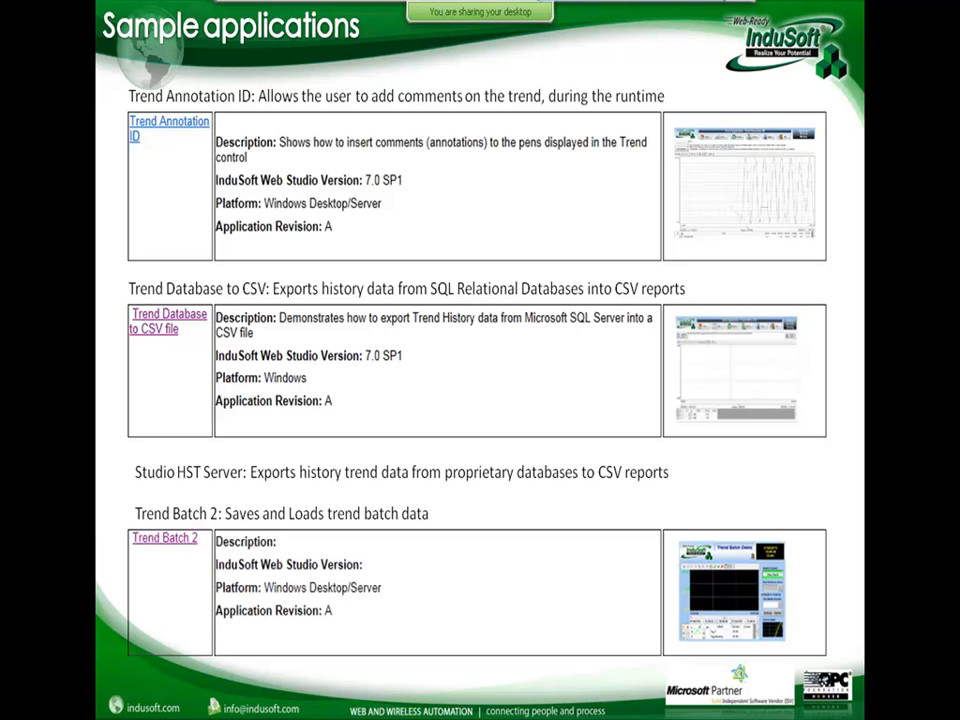
Open the recent TrendDBToCSV project, stopping the running one, and run it.
key(alt+Tab)
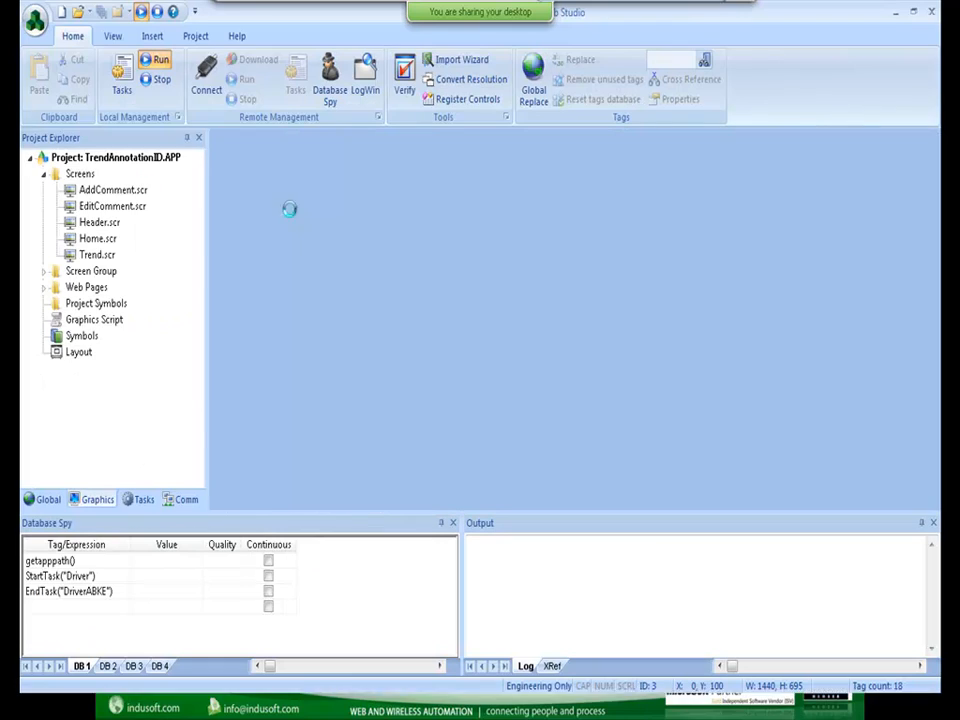
click(35, 20)
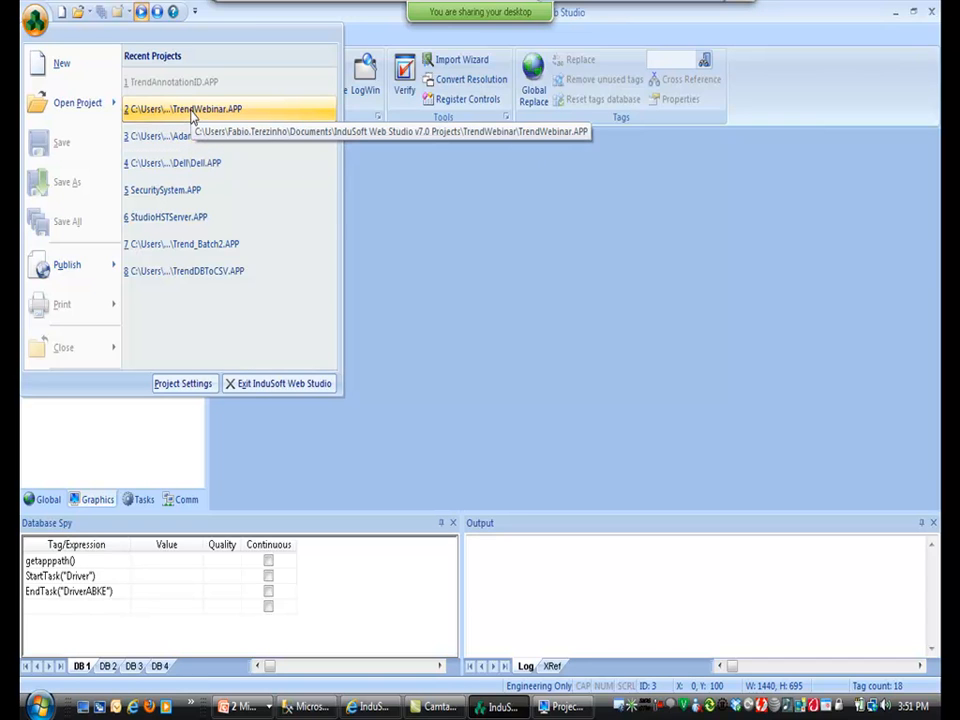
click(198, 281)
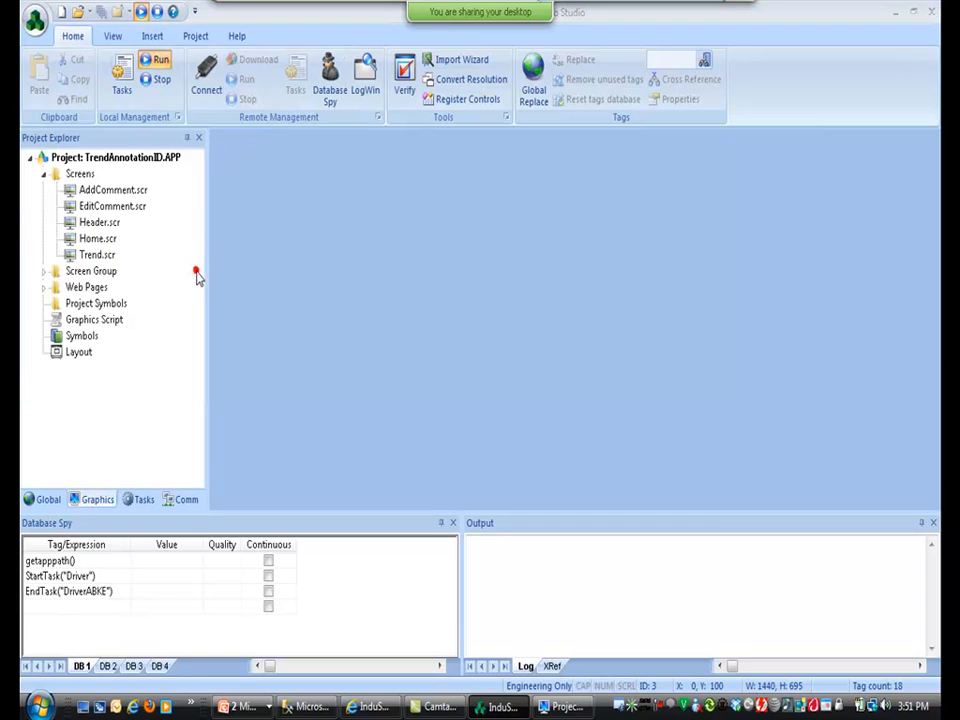
click(469, 420)
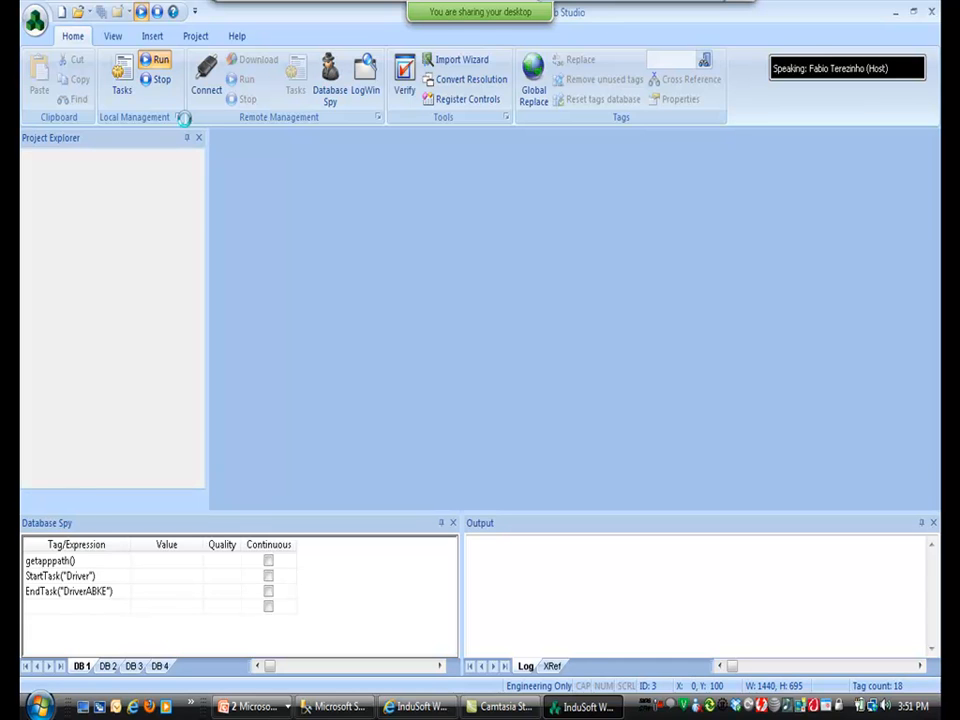
click(159, 62)
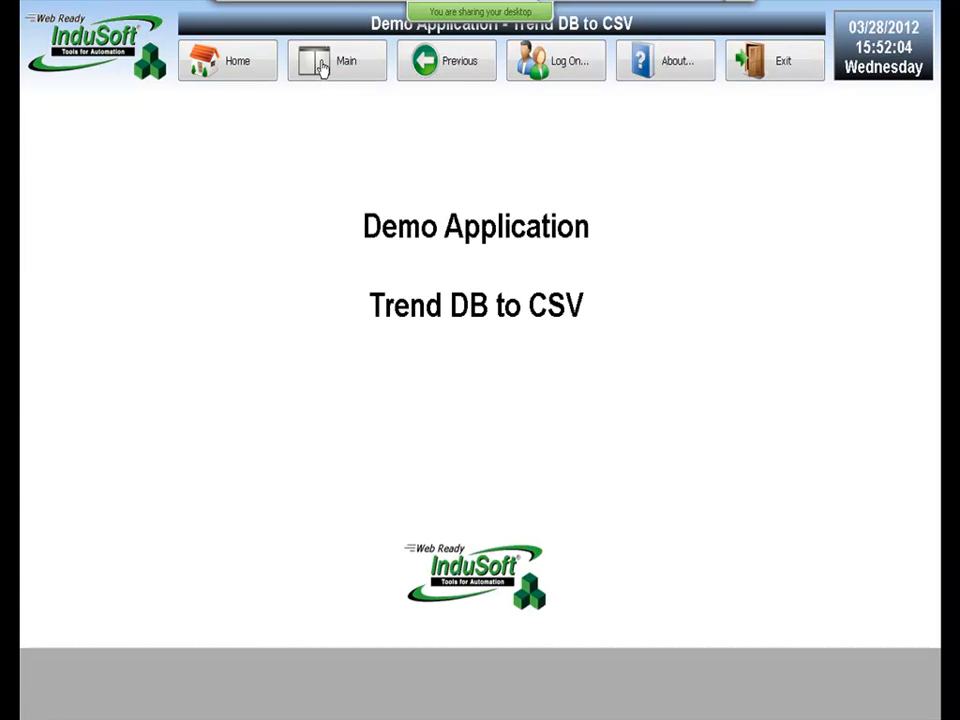
From the Trend DB to CSV screen, export all trend records to Test.csv and view the file.
click(322, 64)
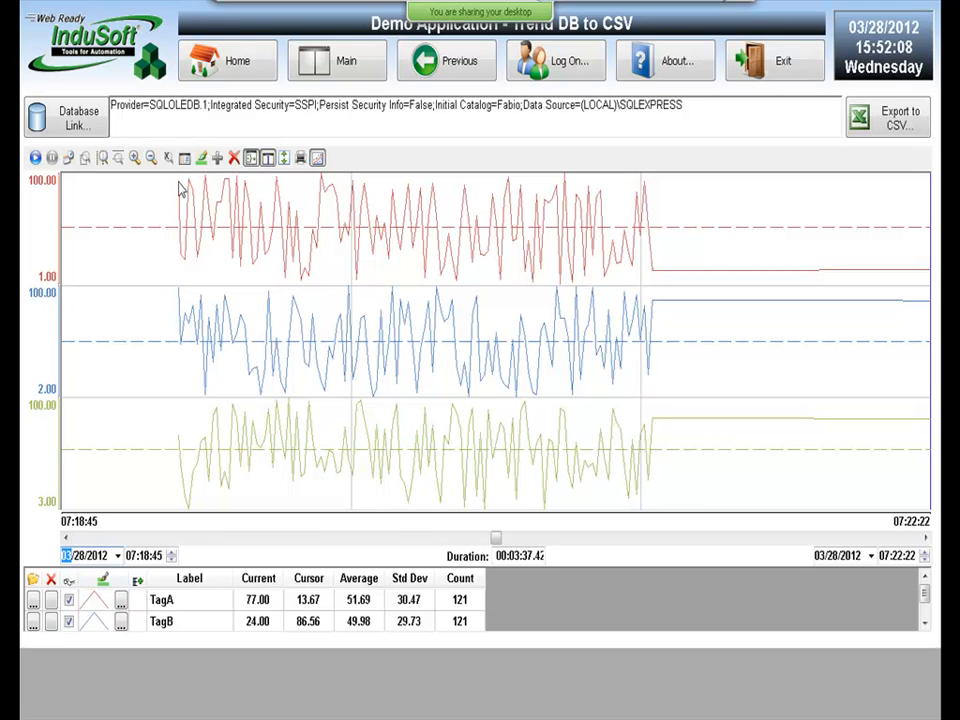
click(874, 136)
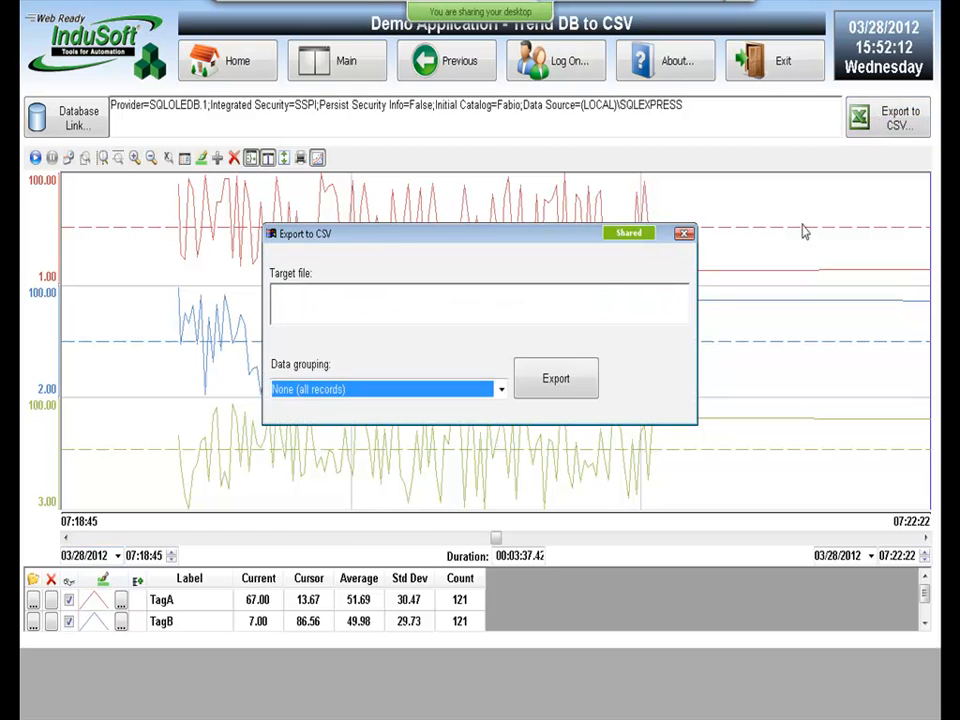
click(484, 302)
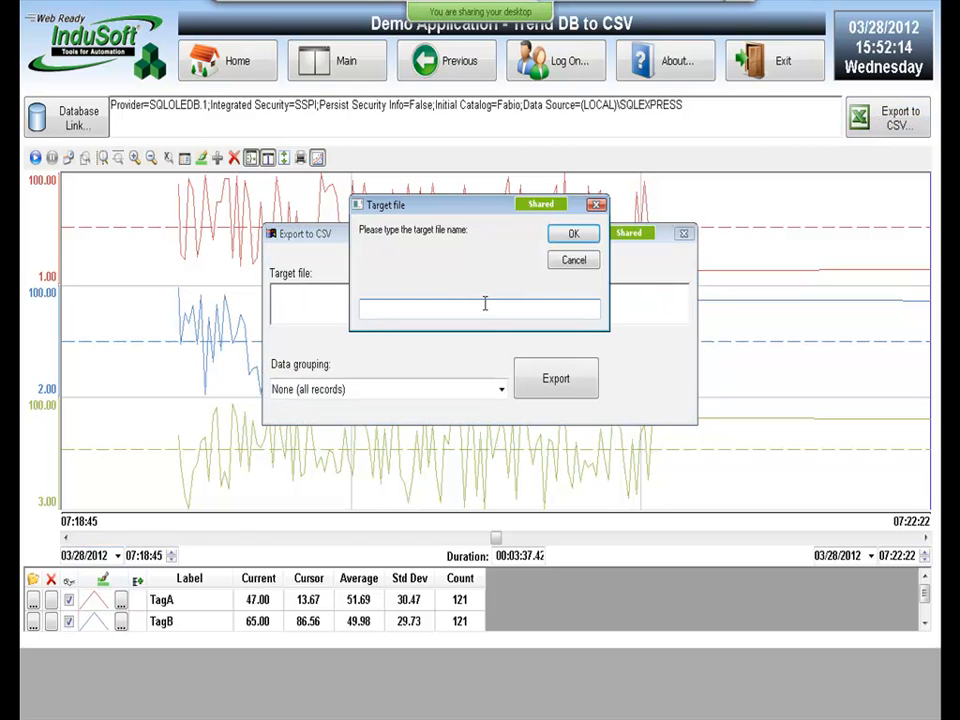
text(Test)
key(Return)
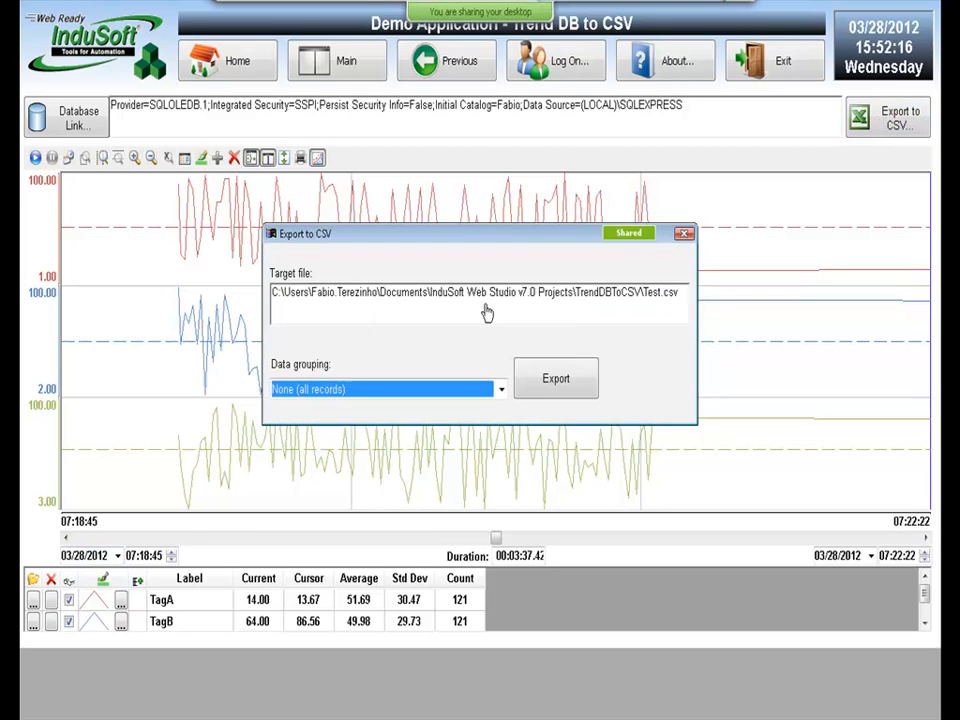
click(563, 389)
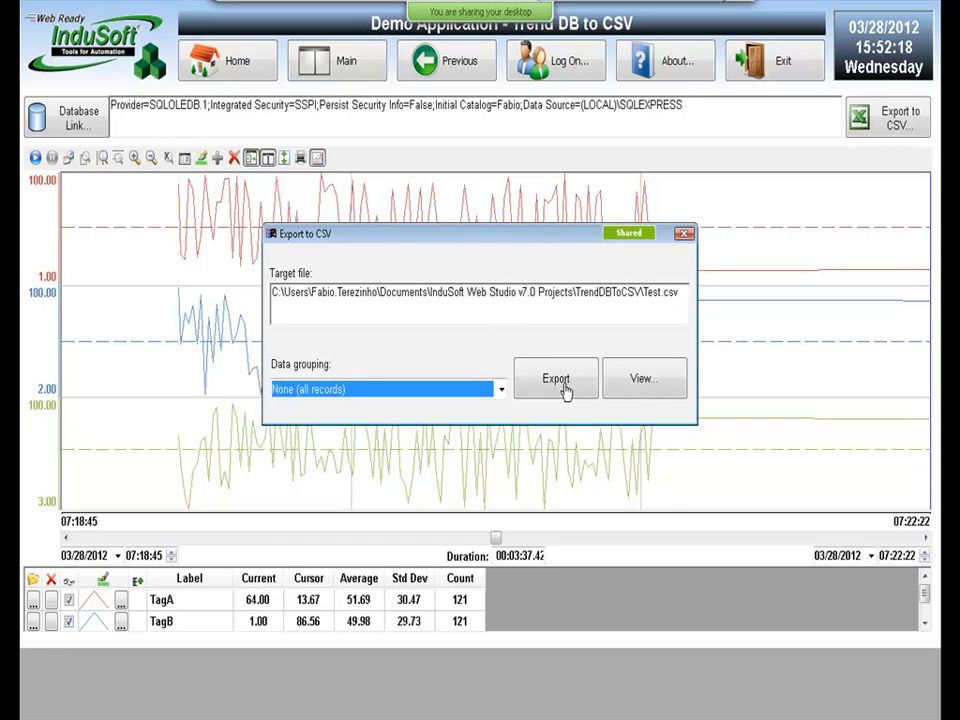
click(642, 380)
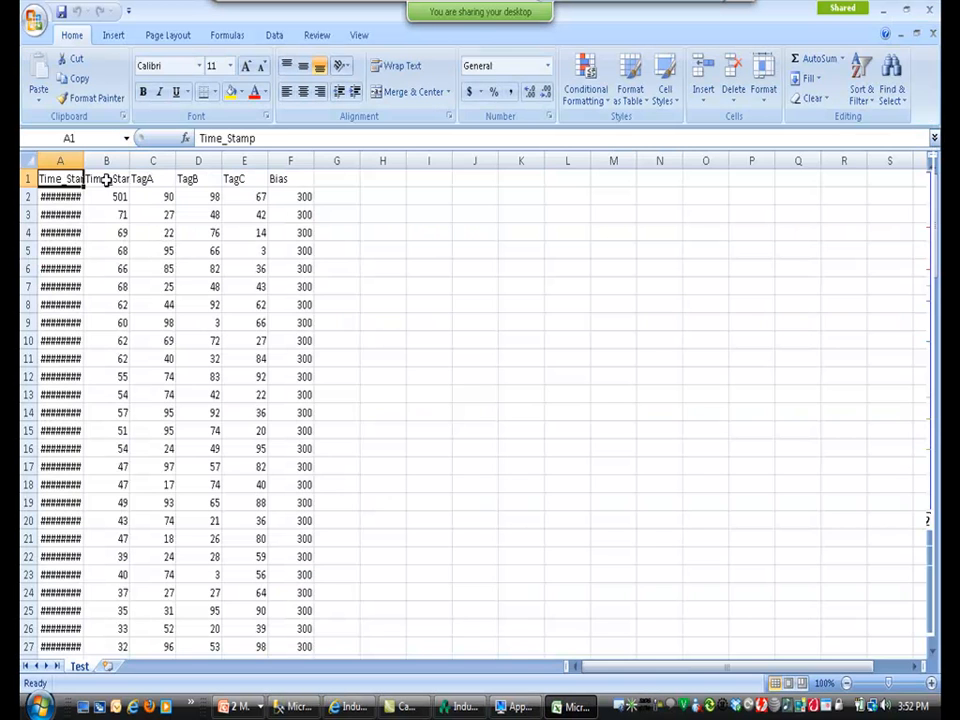
Widen column A to show dates, page through the Test.csv rows, then close Excel without saving.
double_click(83, 160)
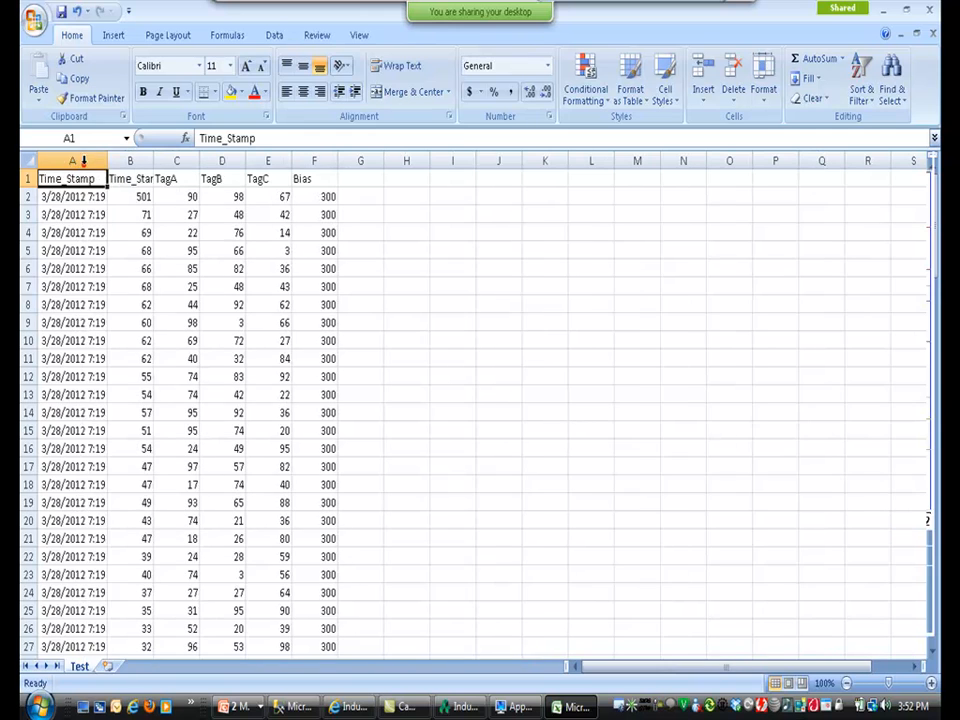
click(155, 270)
key(Page_Down)
key(Page_Down)
key(Page_Down)
key(Page_Down)
key(Page_Down)
key(Page_Up)
key(Page_Up)
key(Page_Up)
key(Page_Up)
key(Page_Up)
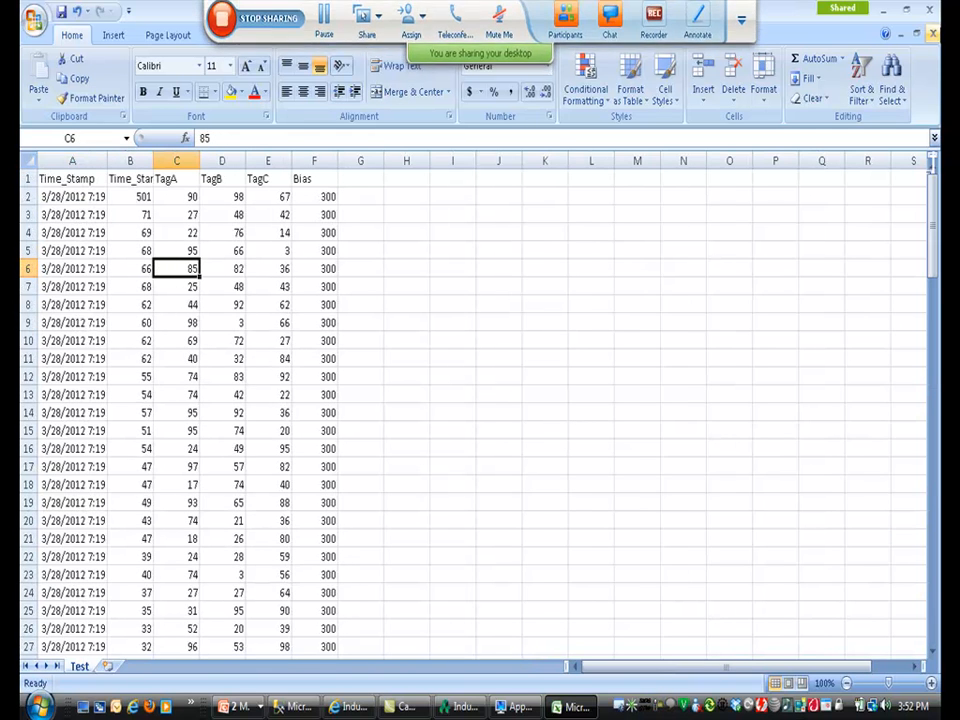
click(931, 11)
click(482, 398)
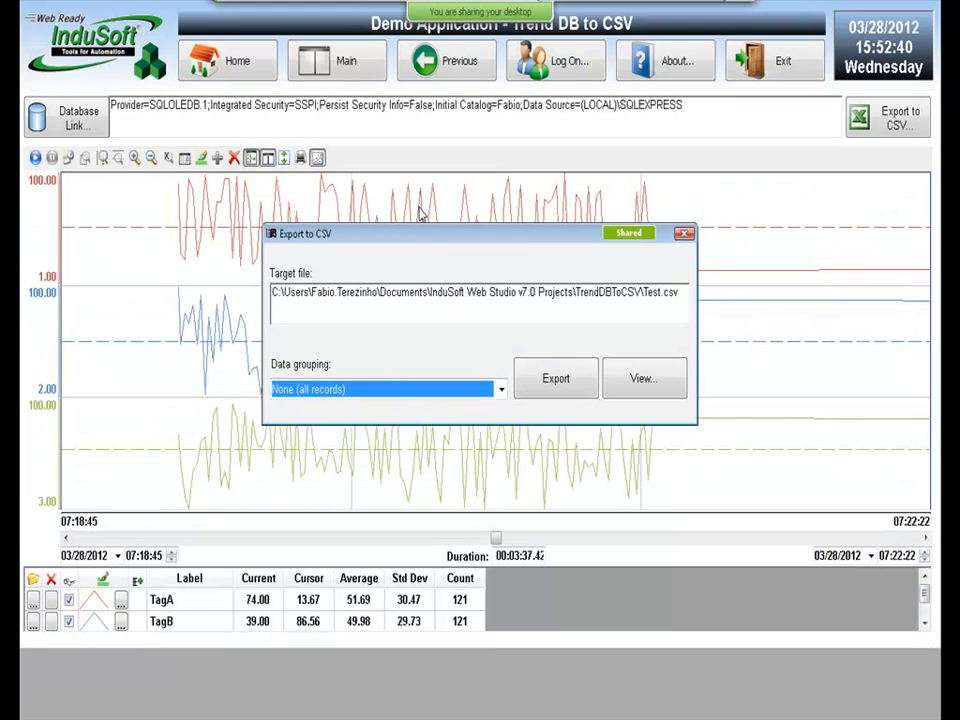
Set the Export to CSV data grouping to Minute.
click(501, 390)
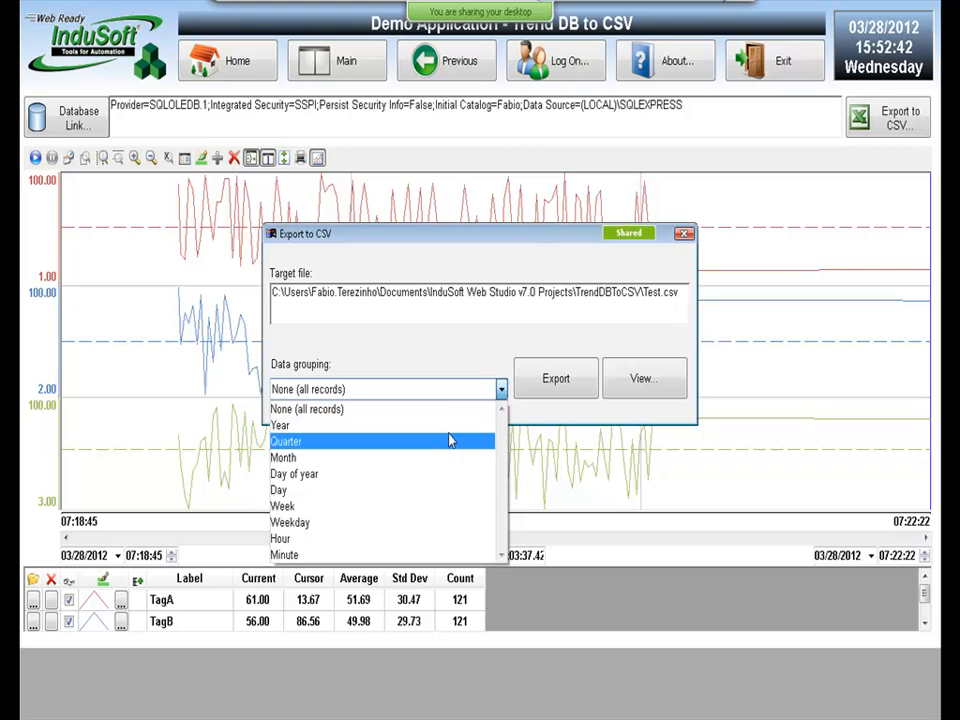
click(418, 555)
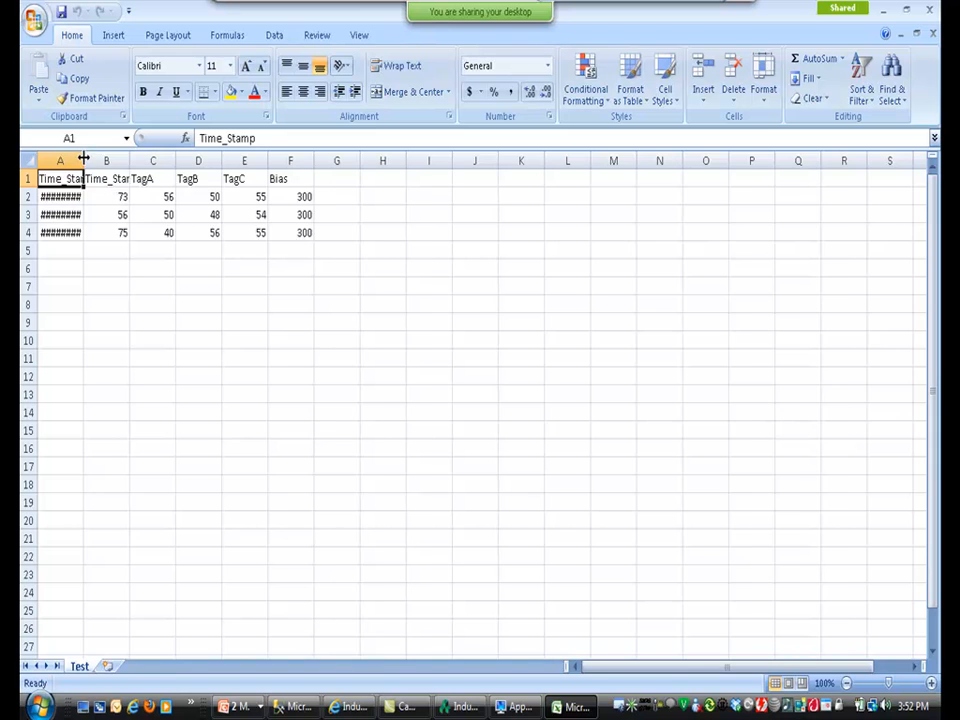
Widen column A to see the three 7:19–7:21 rows, close without saving, and keep Minute grouping.
double_click(84, 158)
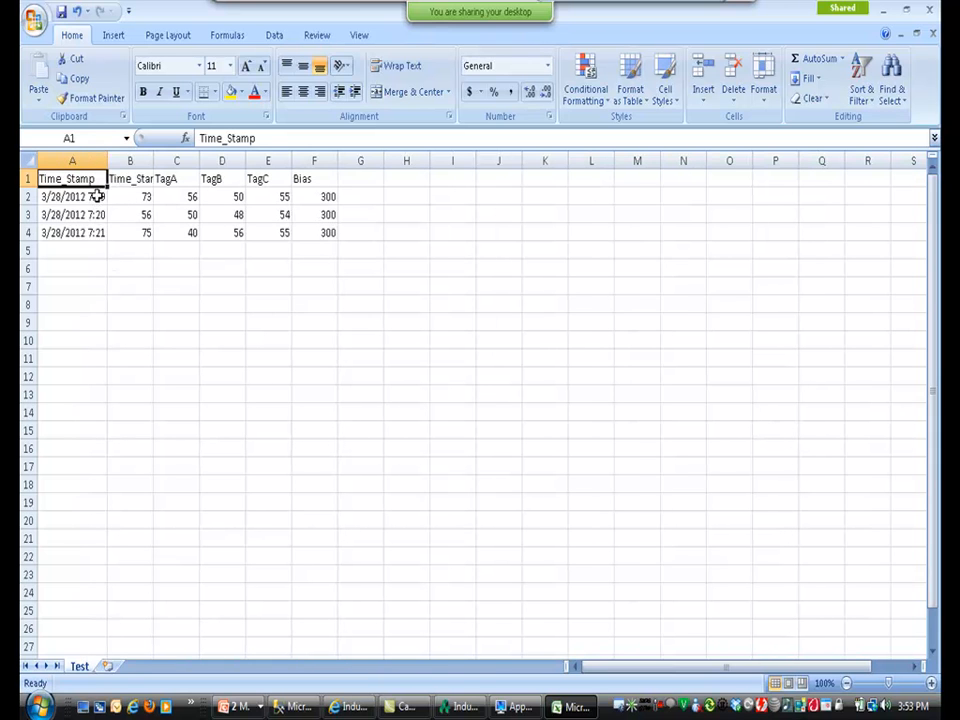
click(928, 12)
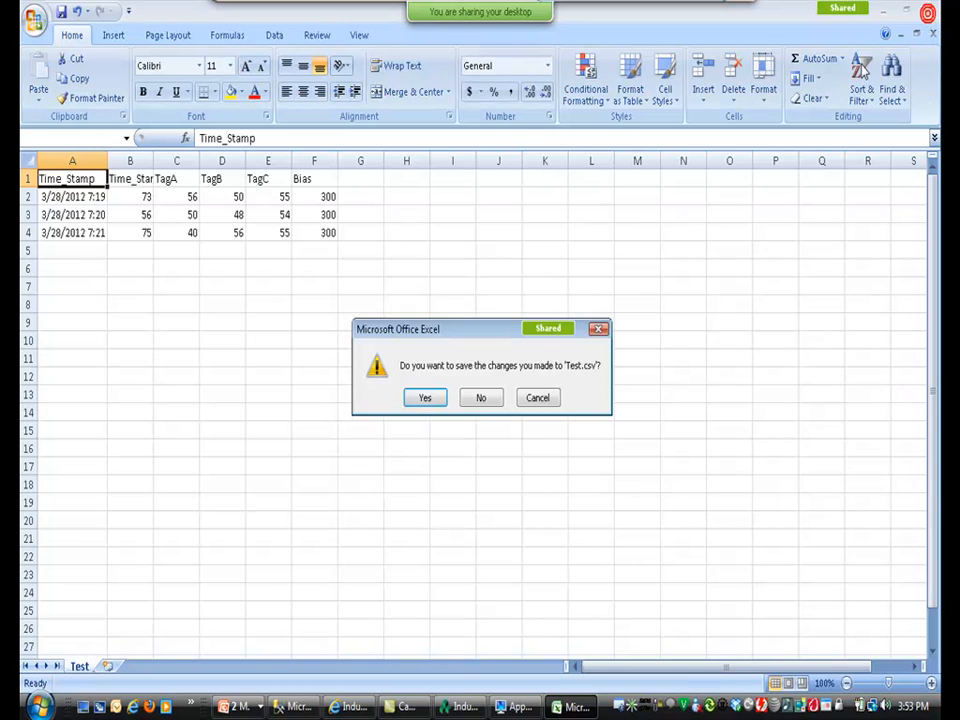
click(481, 397)
click(478, 394)
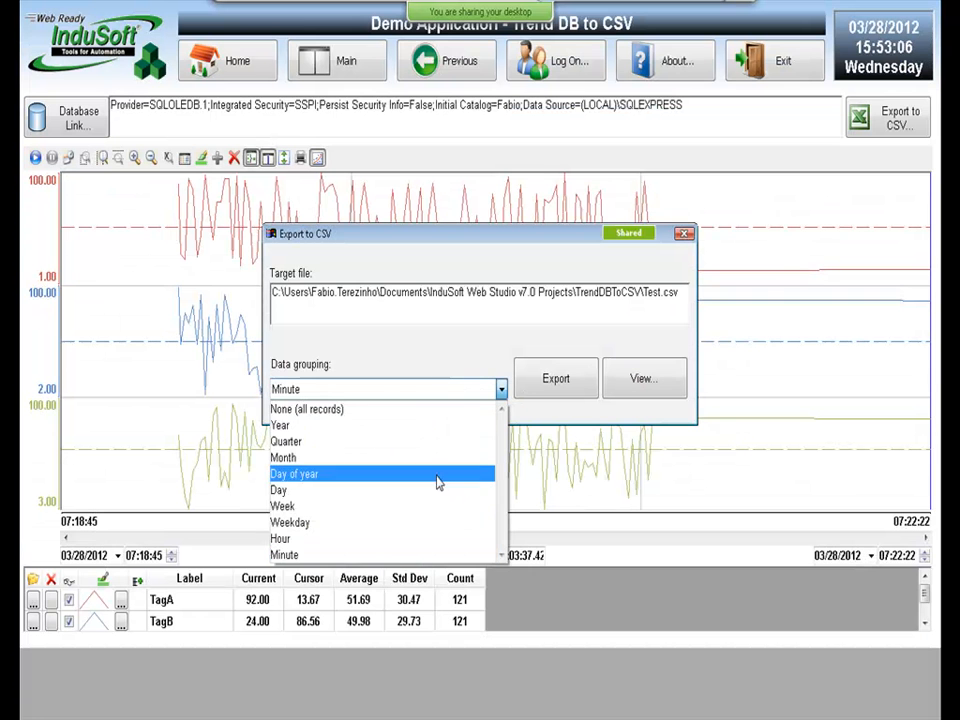
click(568, 300)
Close the export dialog and review the ExportDBToCSV script under Global > Procedures, then close it.
click(685, 236)
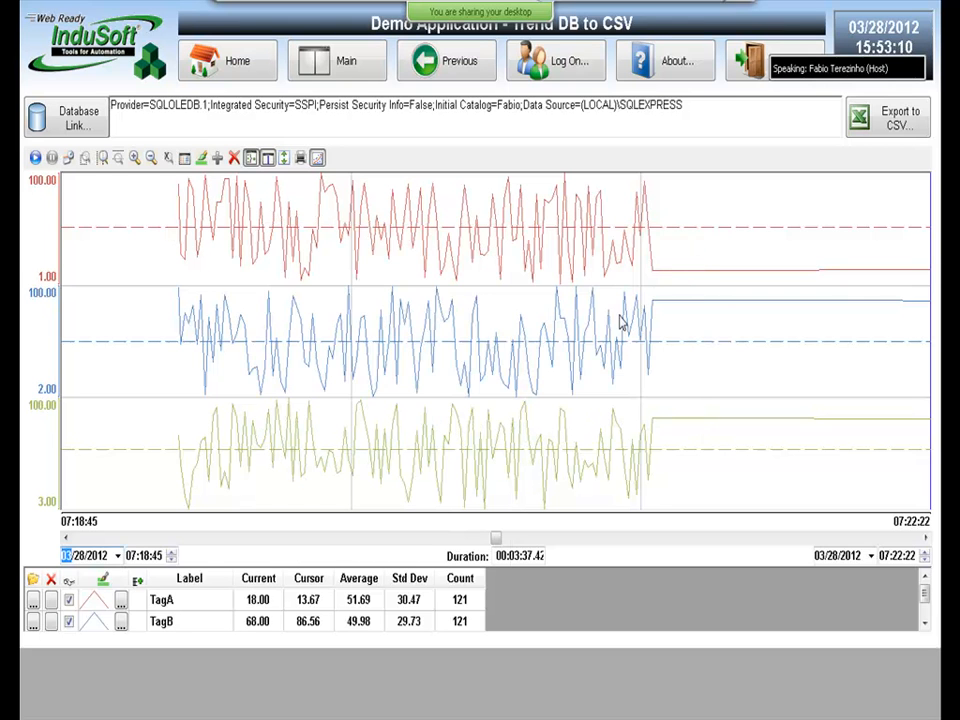
key(alt+Tab)
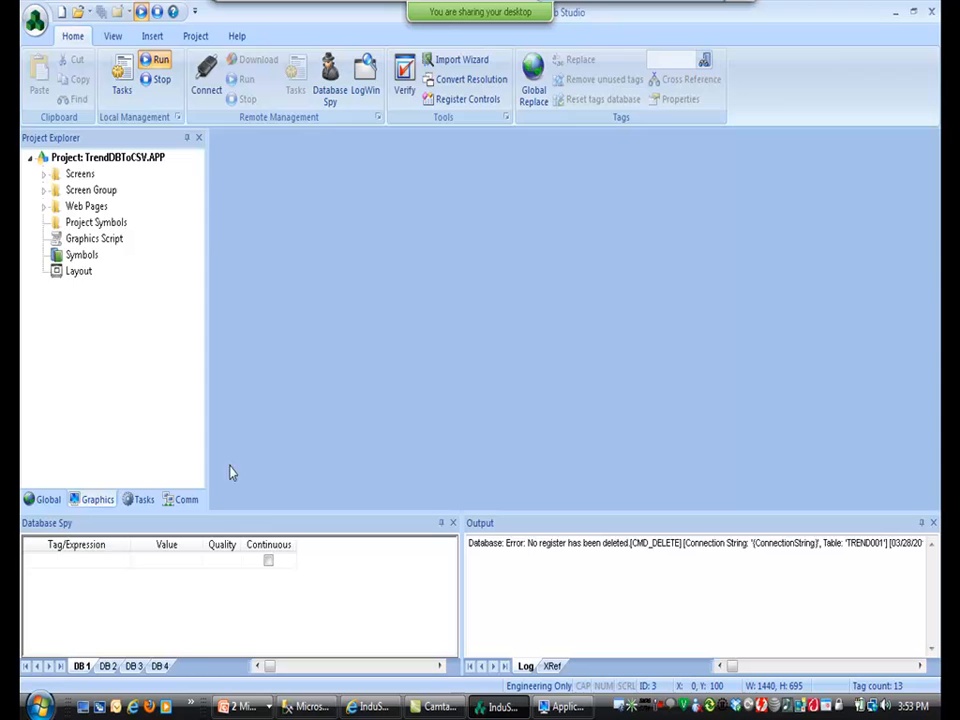
click(42, 499)
click(44, 255)
click(57, 303)
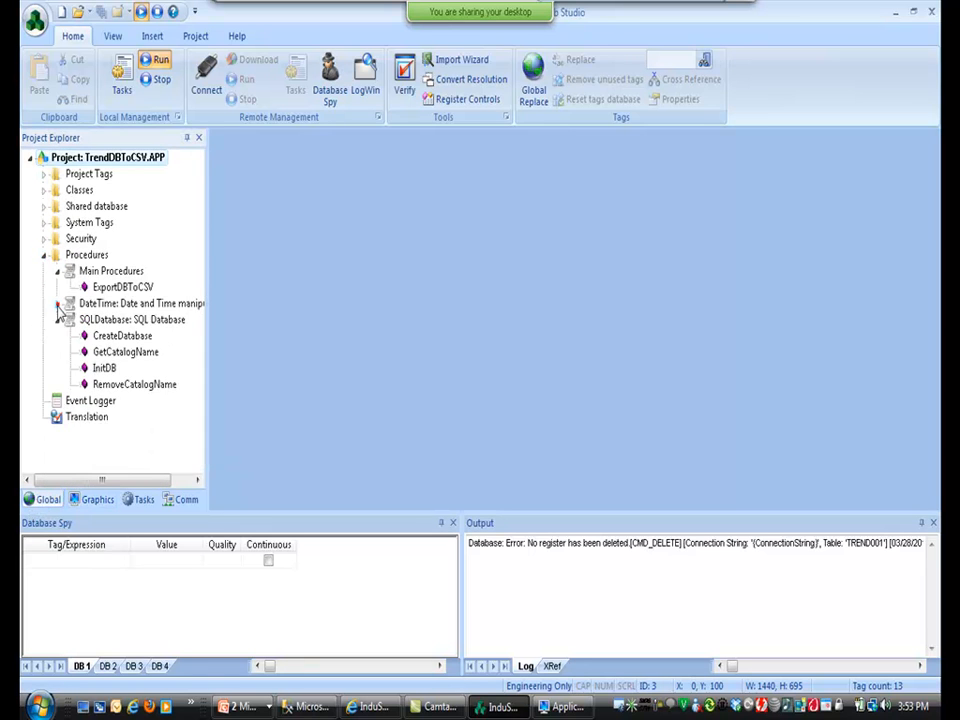
click(57, 319)
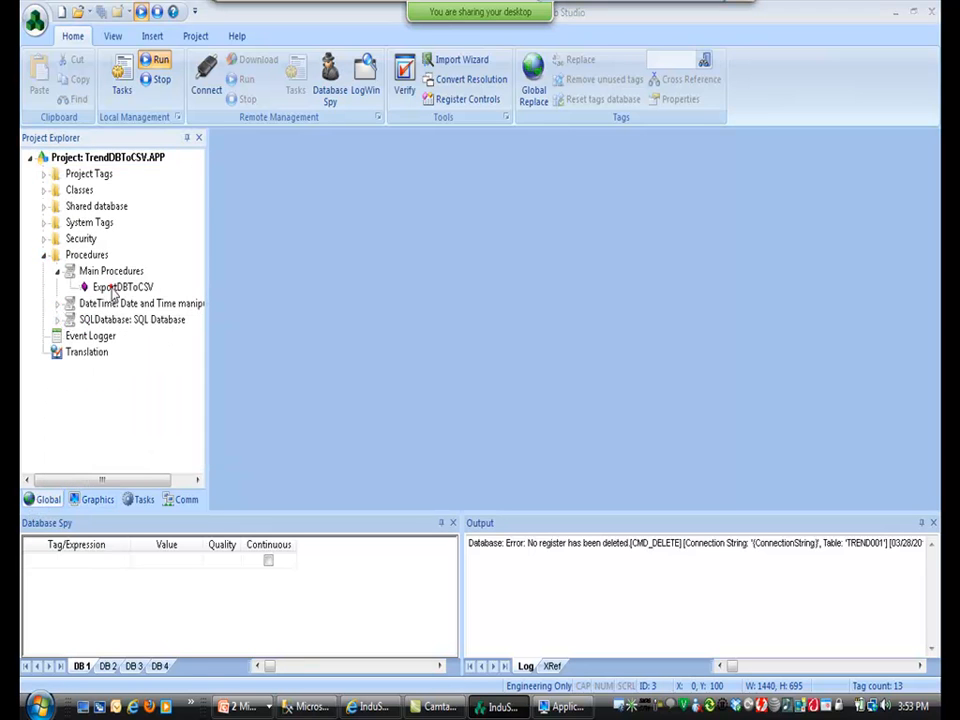
double_click(122, 287)
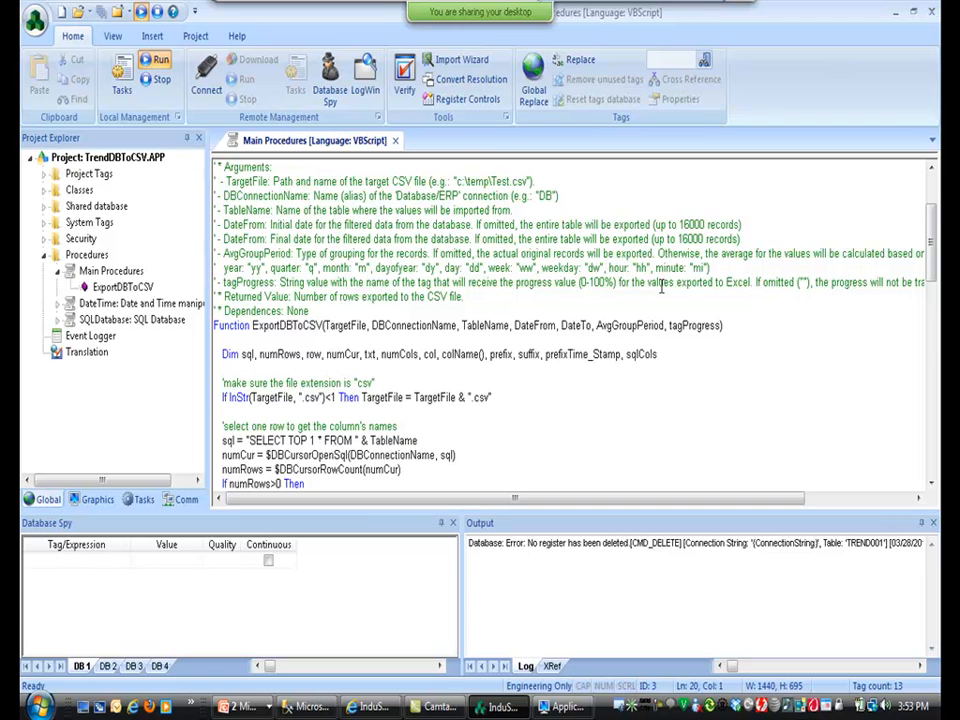
click(395, 140)
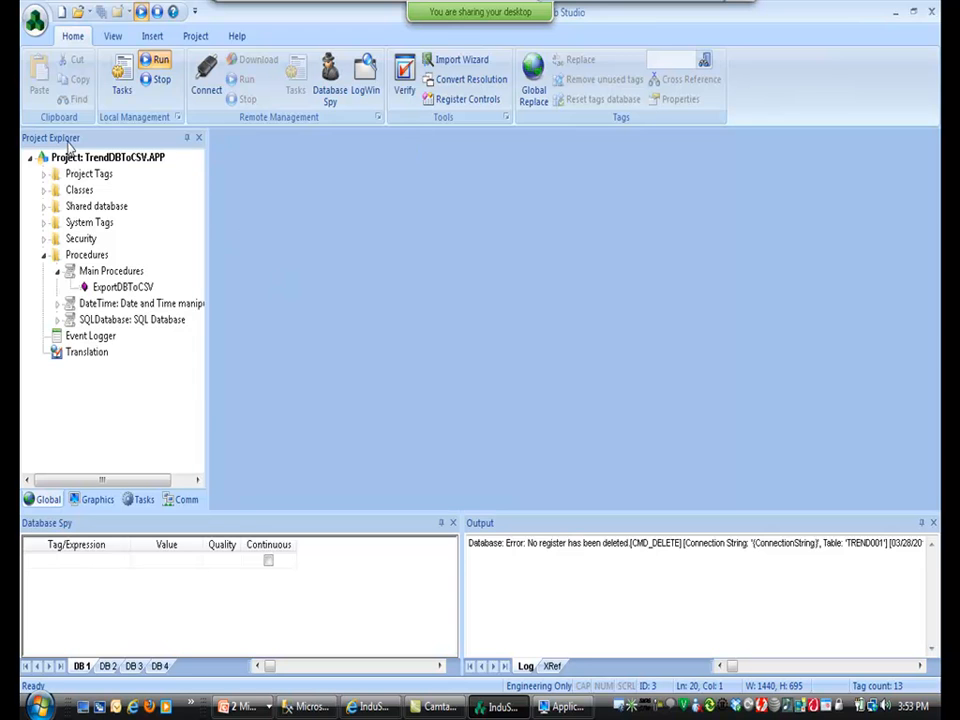
Open StudioHSTServer.APP from Recent Projects, stopping the running project.
click(35, 20)
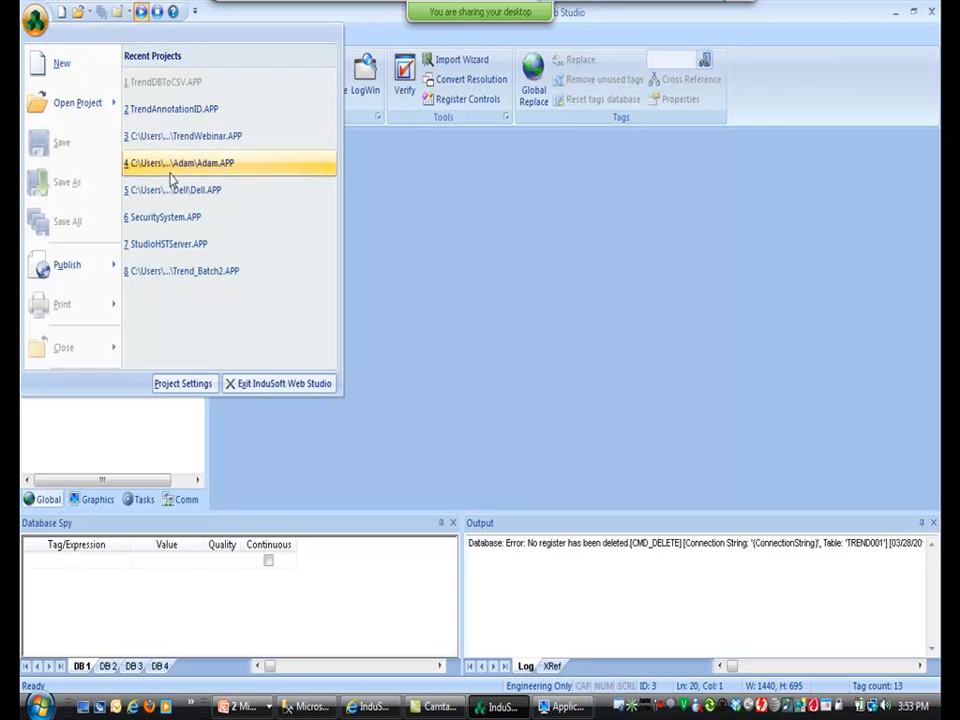
click(149, 251)
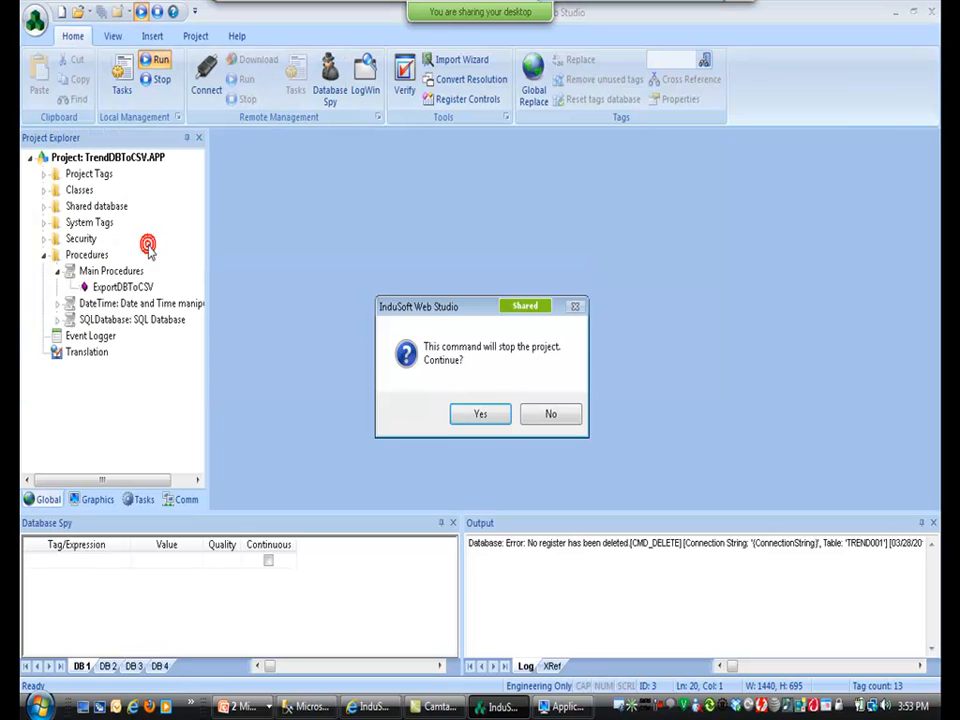
click(477, 419)
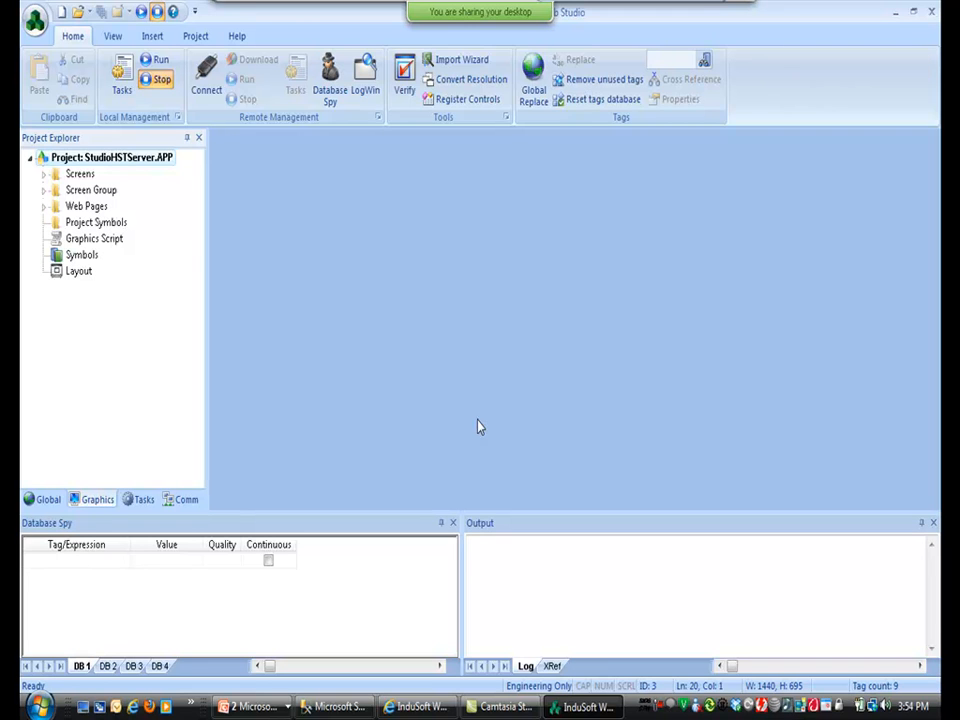
Review the ExportHST procedure code under Global > Procedures, then close it.
click(38, 499)
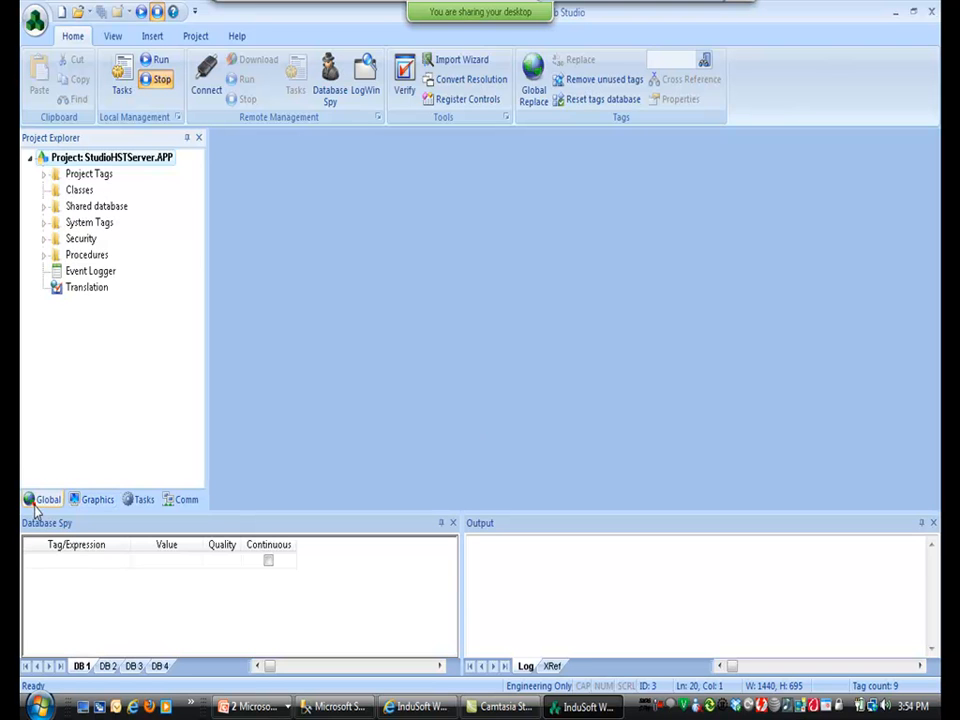
click(44, 255)
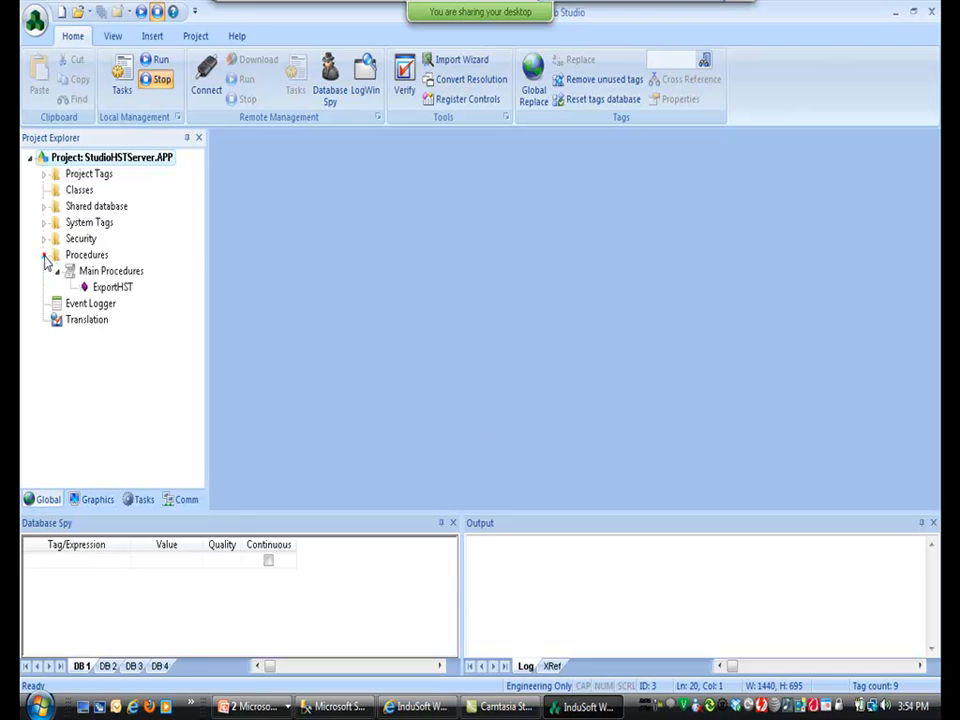
double_click(100, 288)
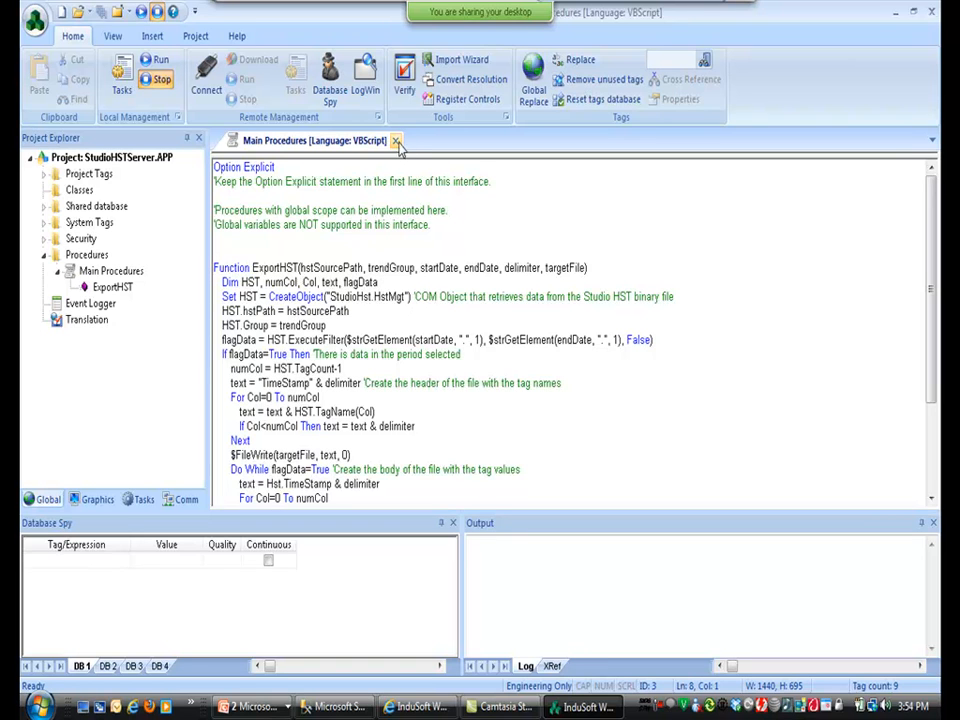
click(395, 140)
Run the HST Server project and export its trend data to Test.csv, overwriting the existing file.
click(159, 61)
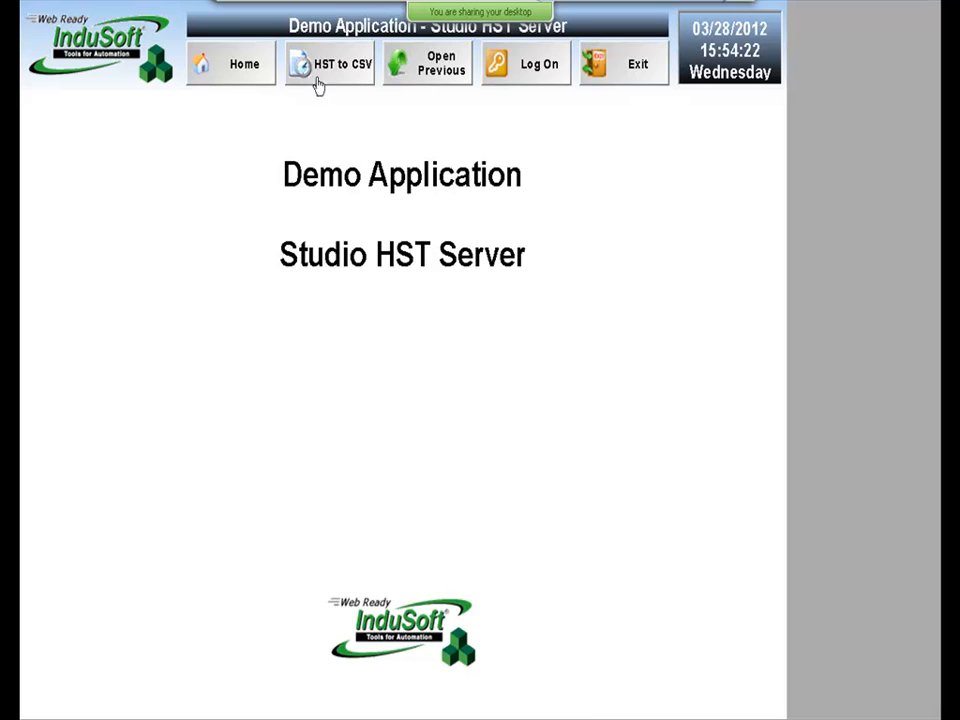
click(320, 76)
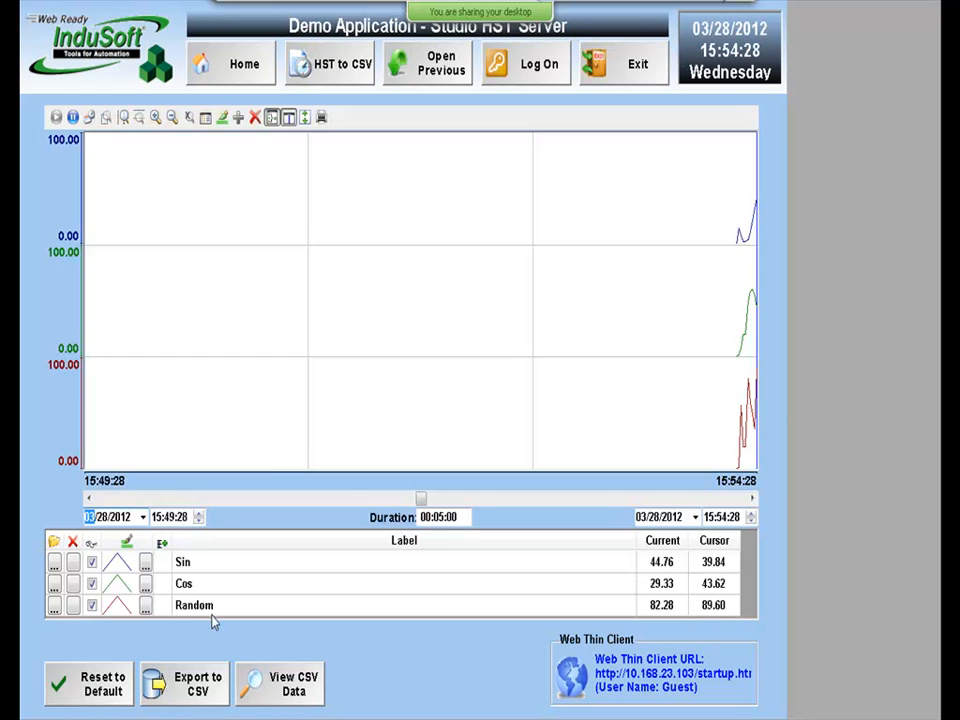
click(188, 688)
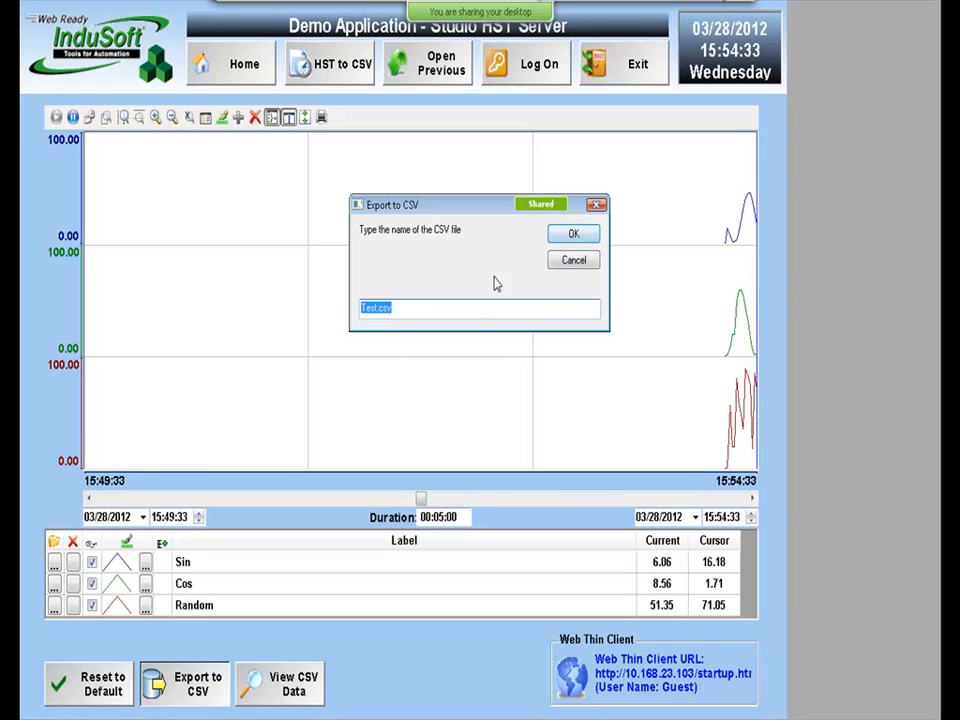
click(571, 235)
click(520, 418)
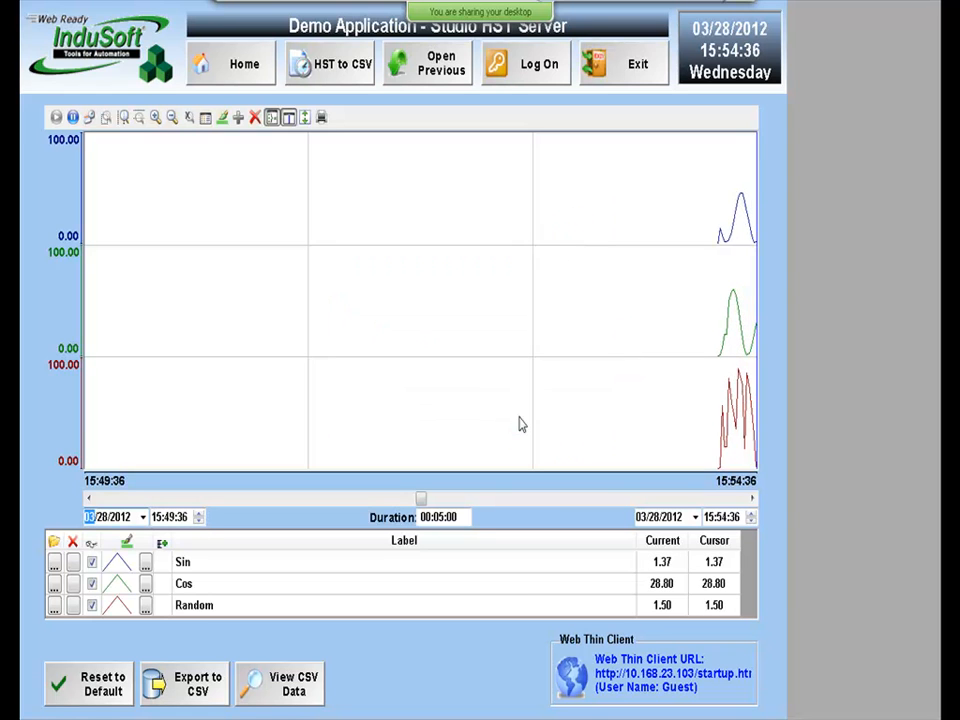
View Test.csv's 16 TAGSIN/TAGCOS/TAGRANDOM rows, close the viewer, and return to Studio.
click(287, 681)
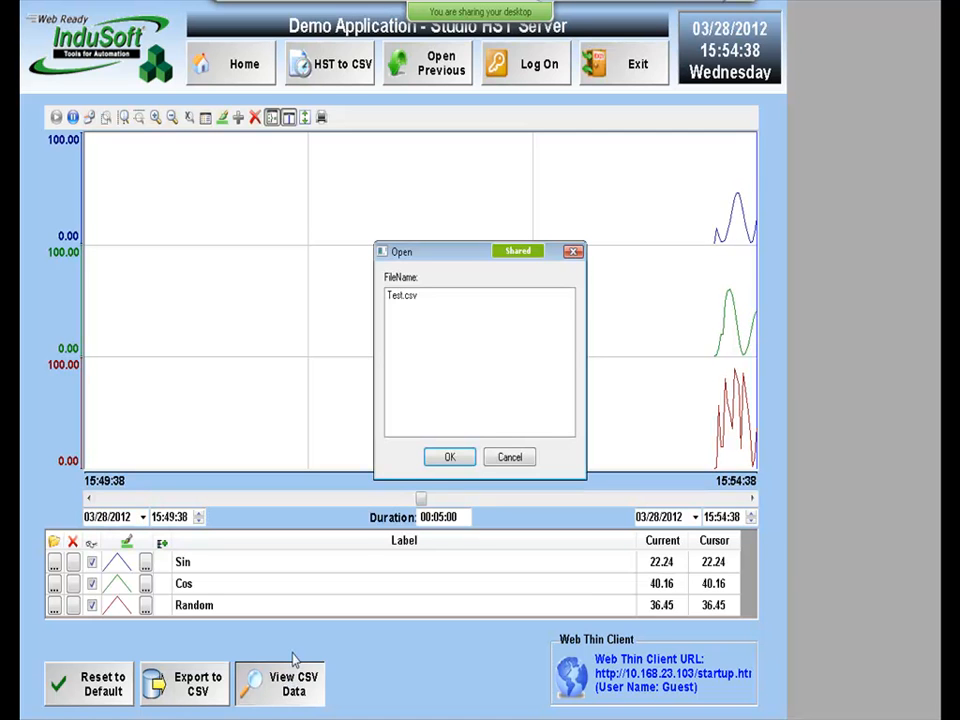
click(405, 299)
click(449, 456)
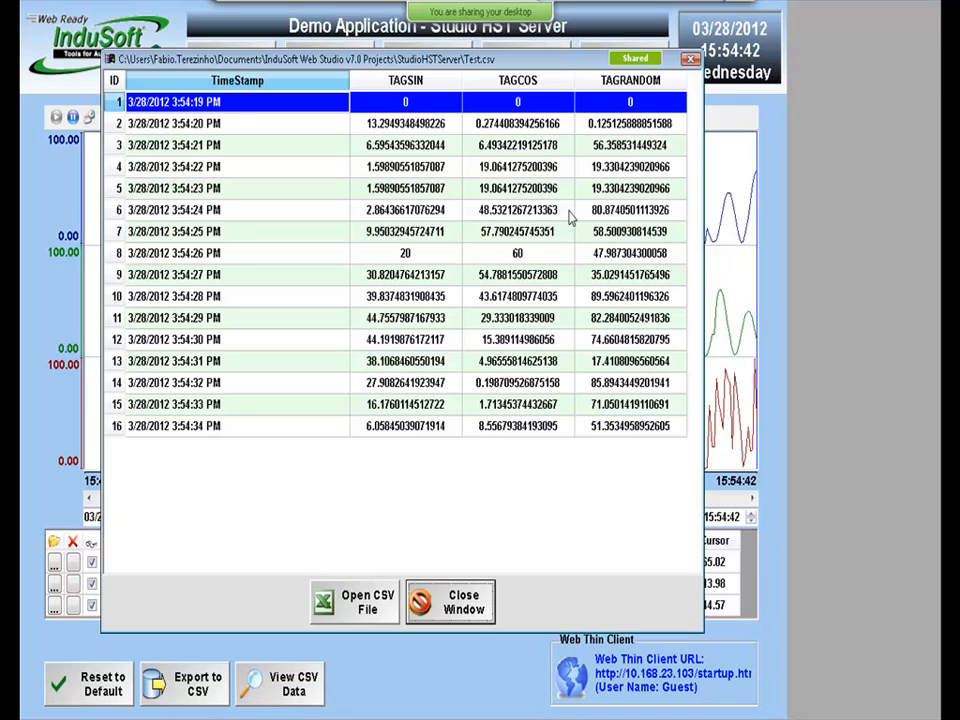
click(452, 605)
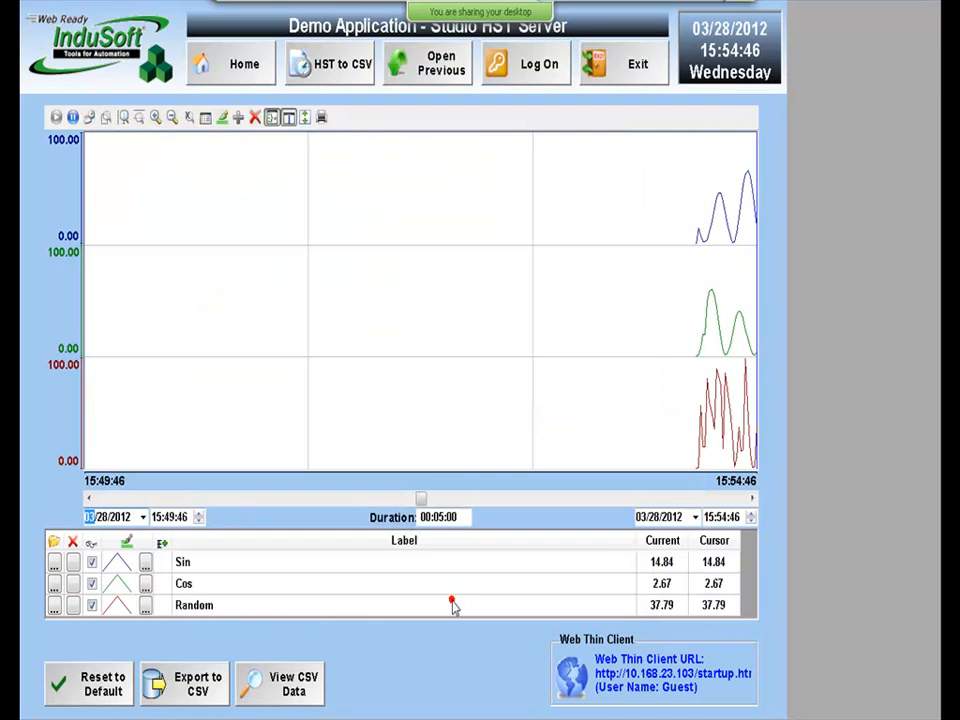
key(alt+Tab)
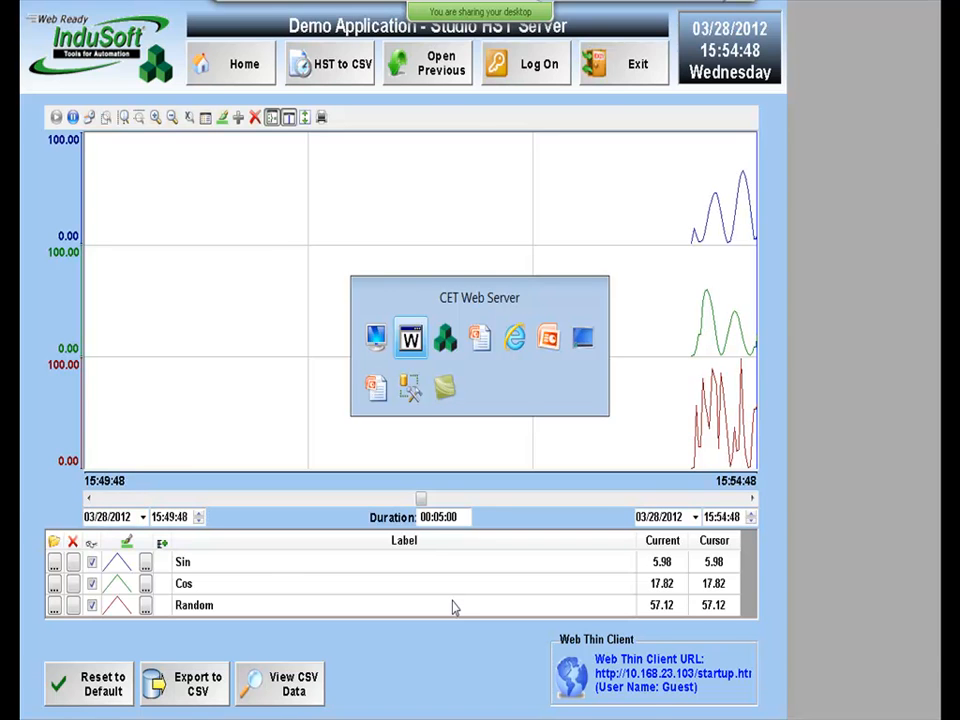
key(alt+Tab)
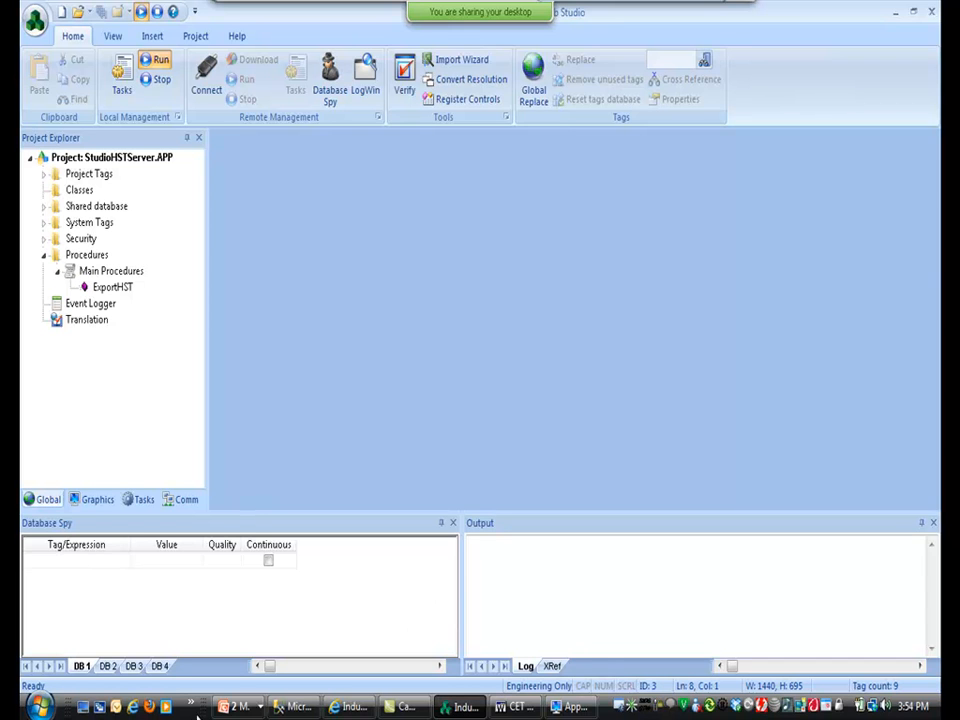
Look up the Hst2Txt function description in the Object Finder, then cancel.
click(118, 566)
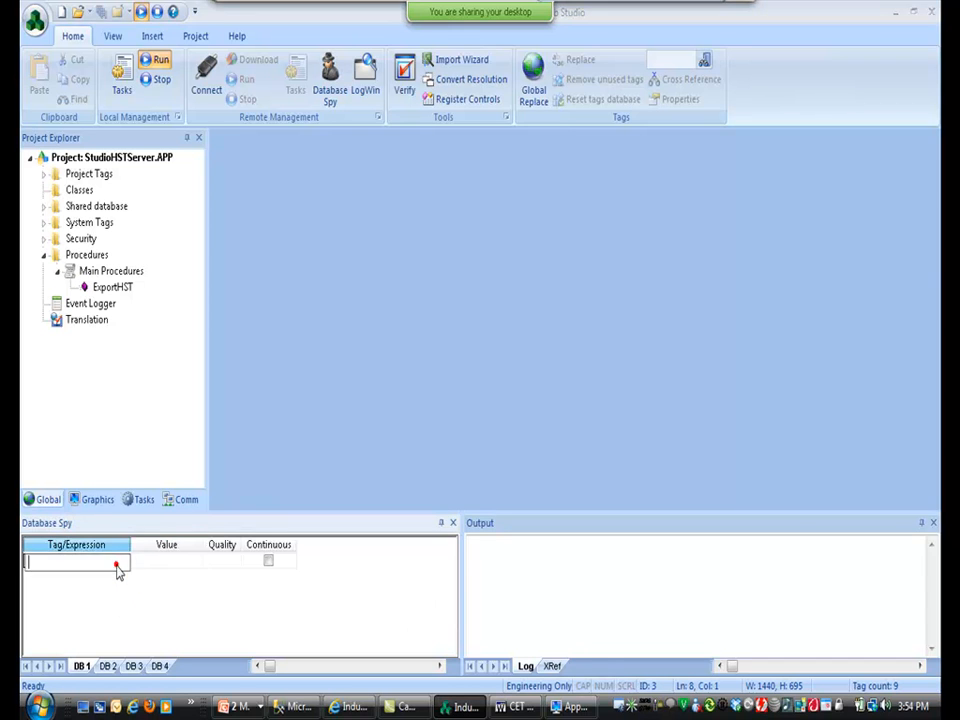
double_click(118, 566)
click(214, 320)
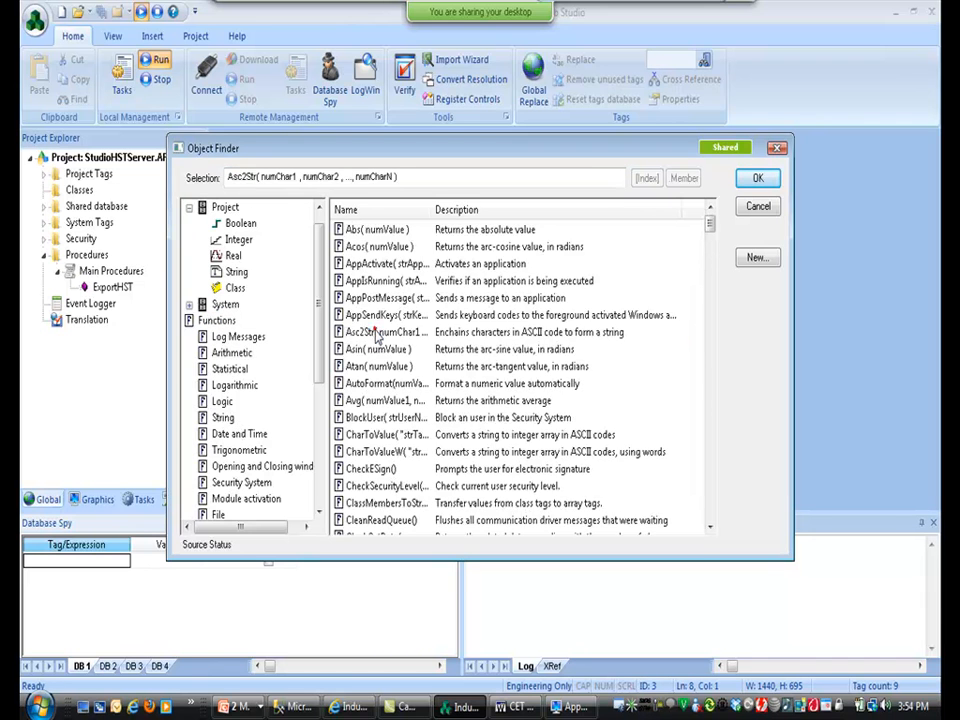
key(h)
key(s)
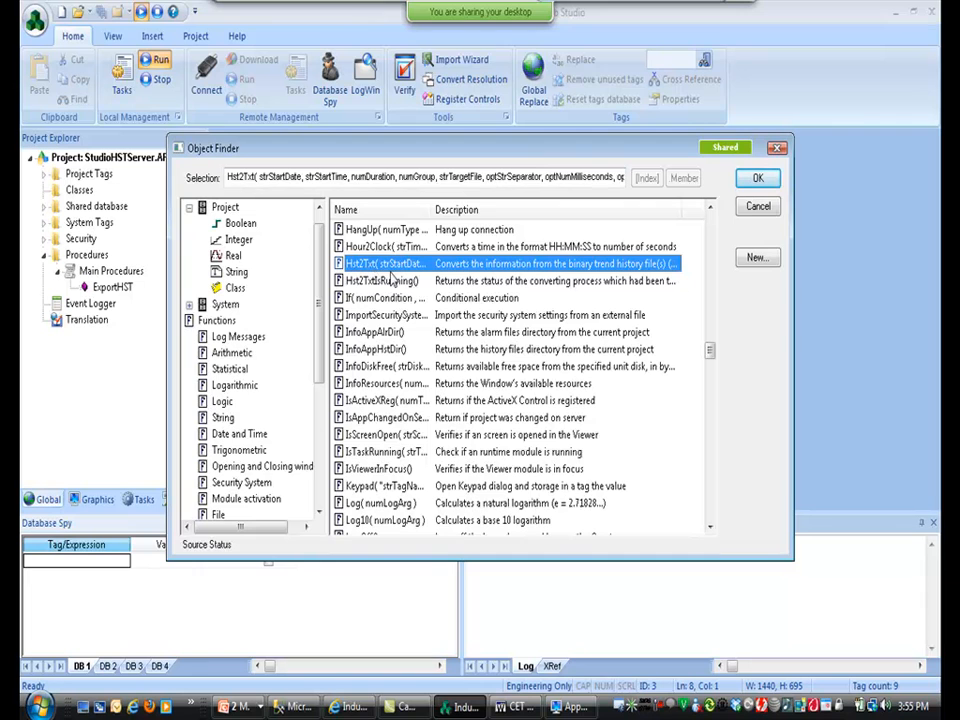
click(751, 207)
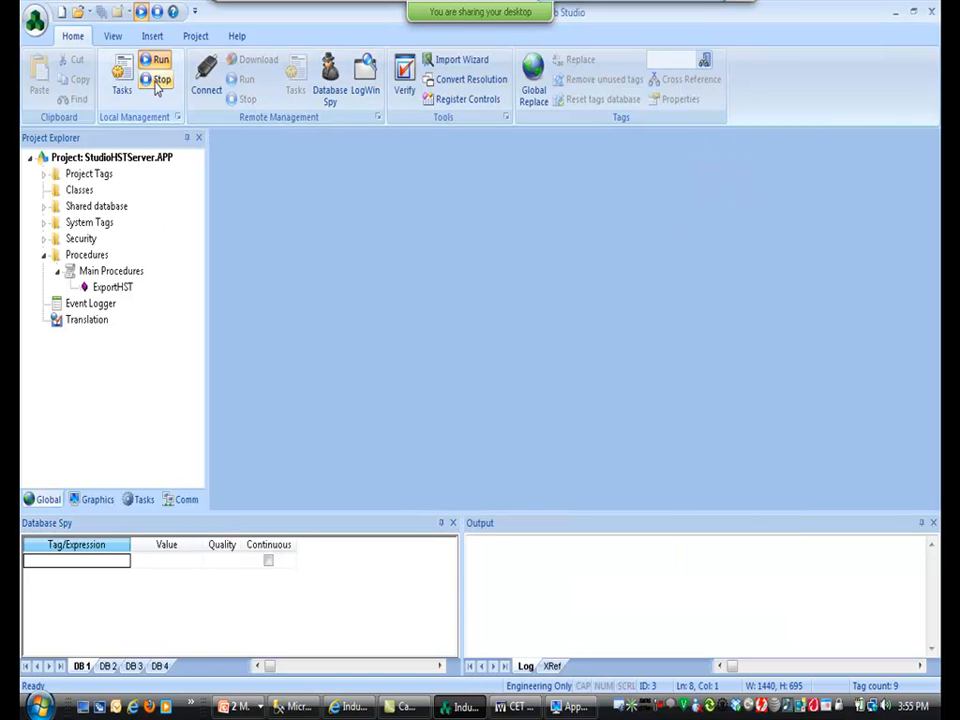
Stop the running project and return to Studio after glancing at the slide show.
click(160, 79)
key(alt+Tab)
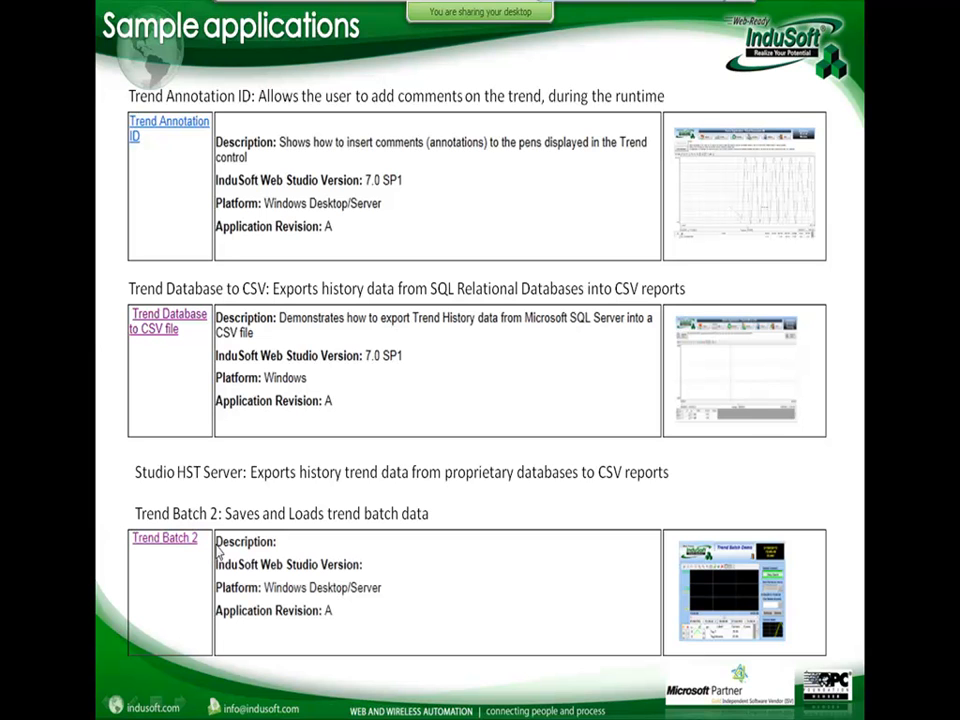
key(alt+Tab)
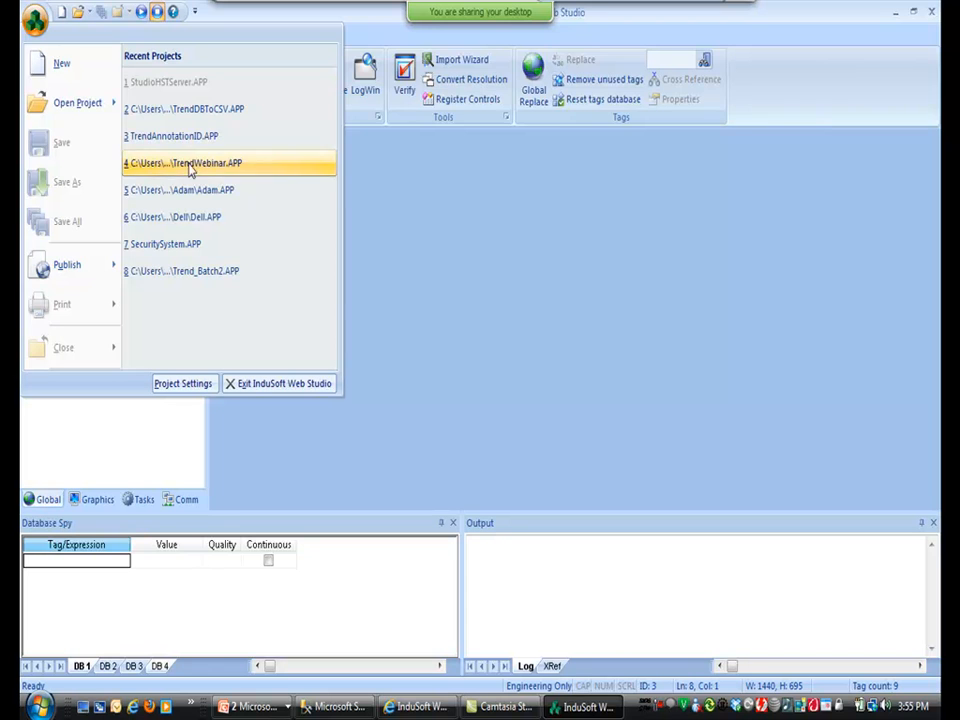
Open the Trend_Batch2 project and start recording a batch named WebinarA.
click(222, 272)
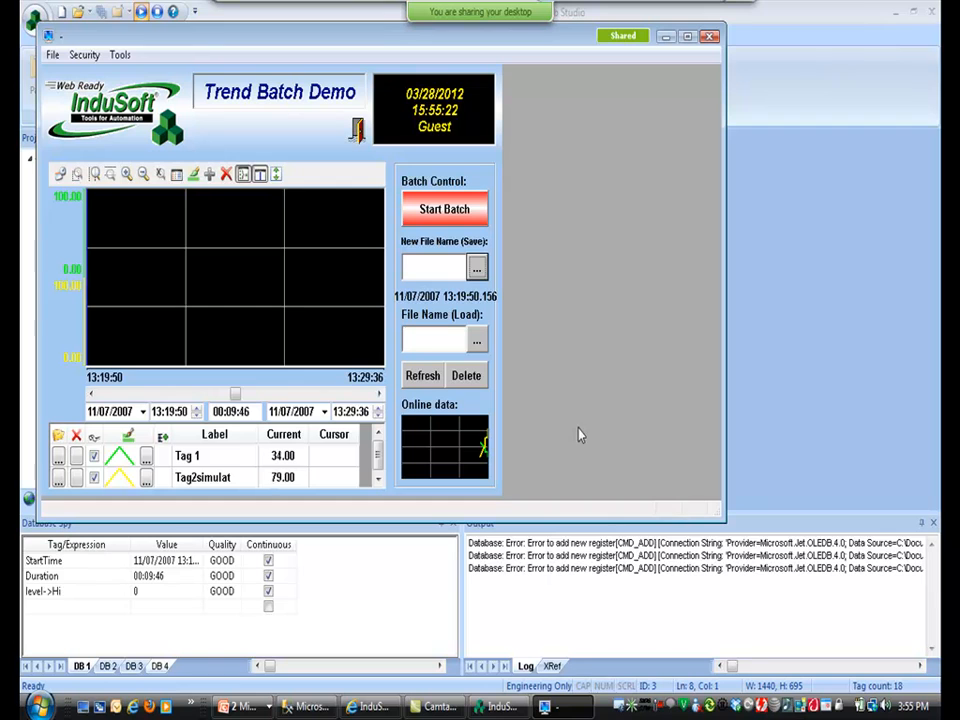
click(476, 267)
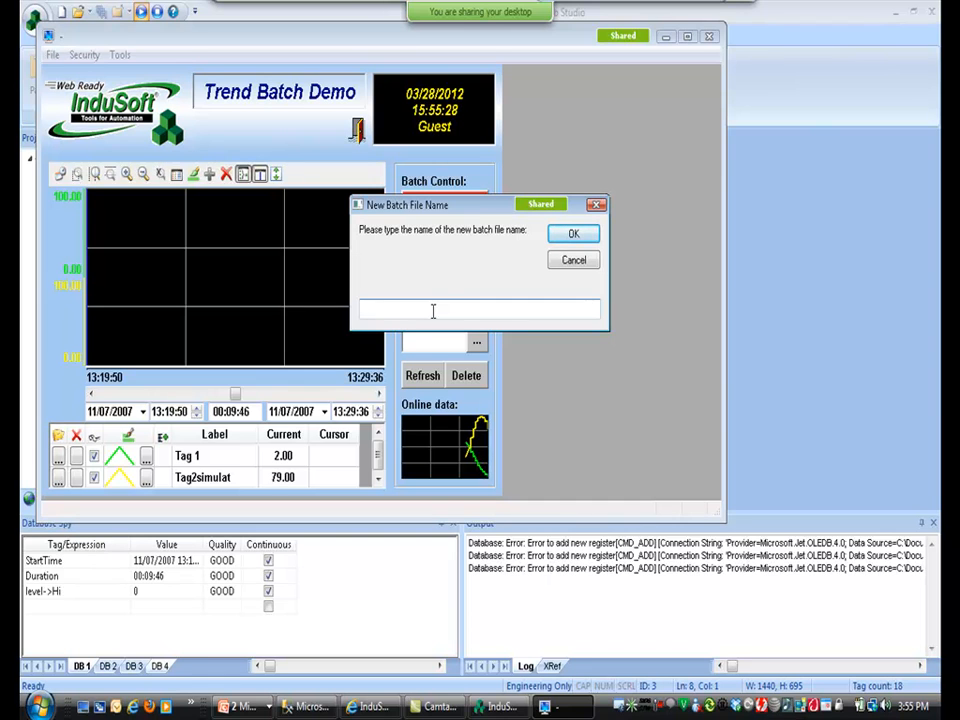
text(Webinar)
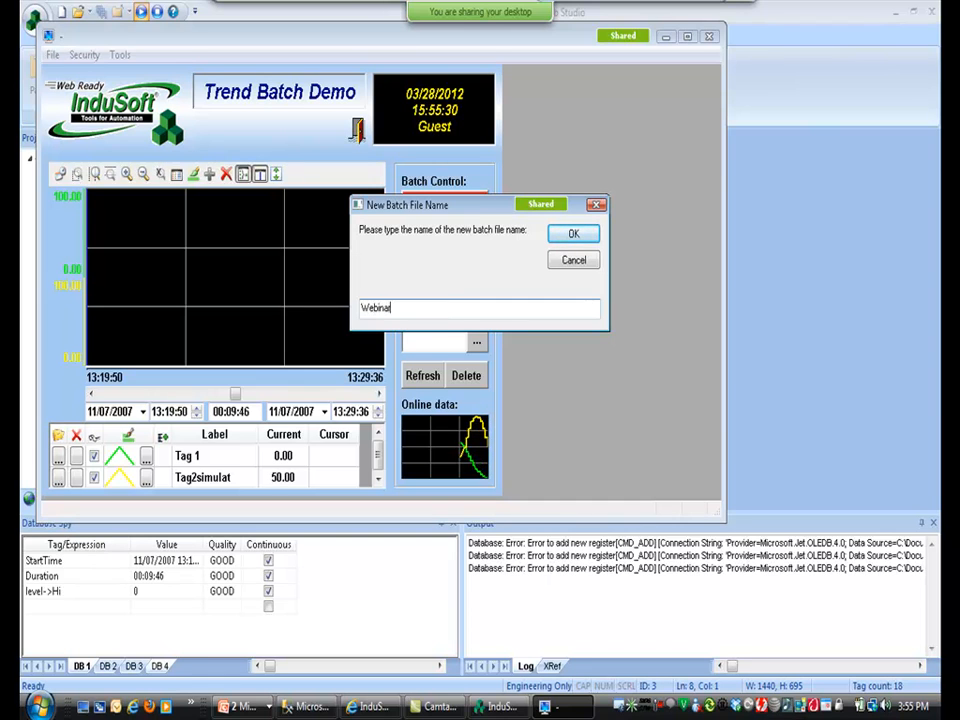
text(A)
key(Return)
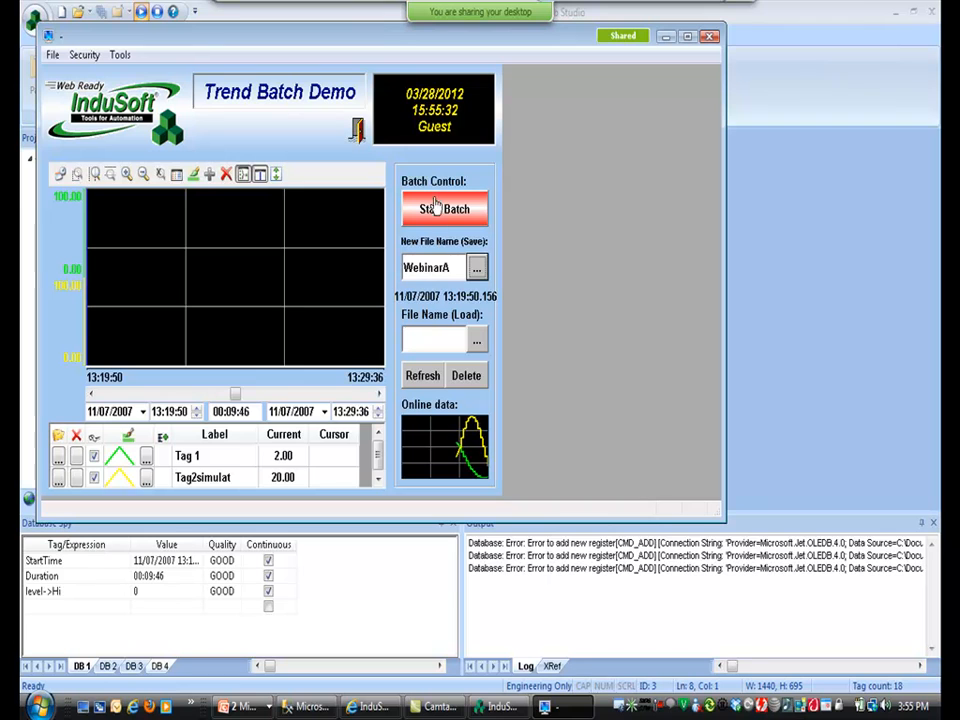
click(434, 200)
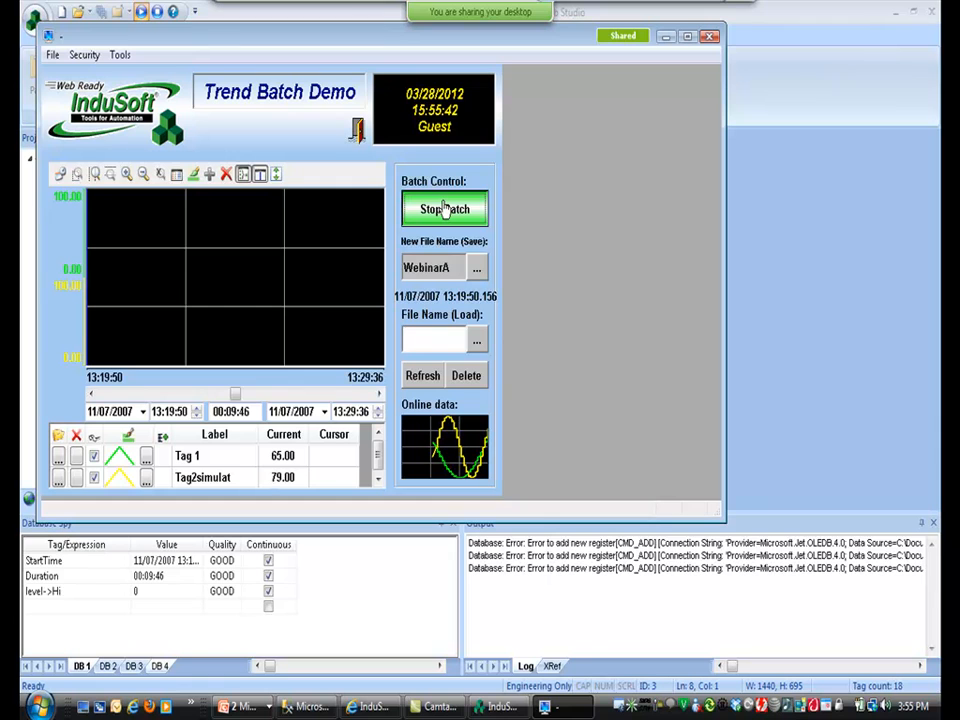
Stop the WebinarA batch and start recording a new batch named WebinarB.
click(444, 208)
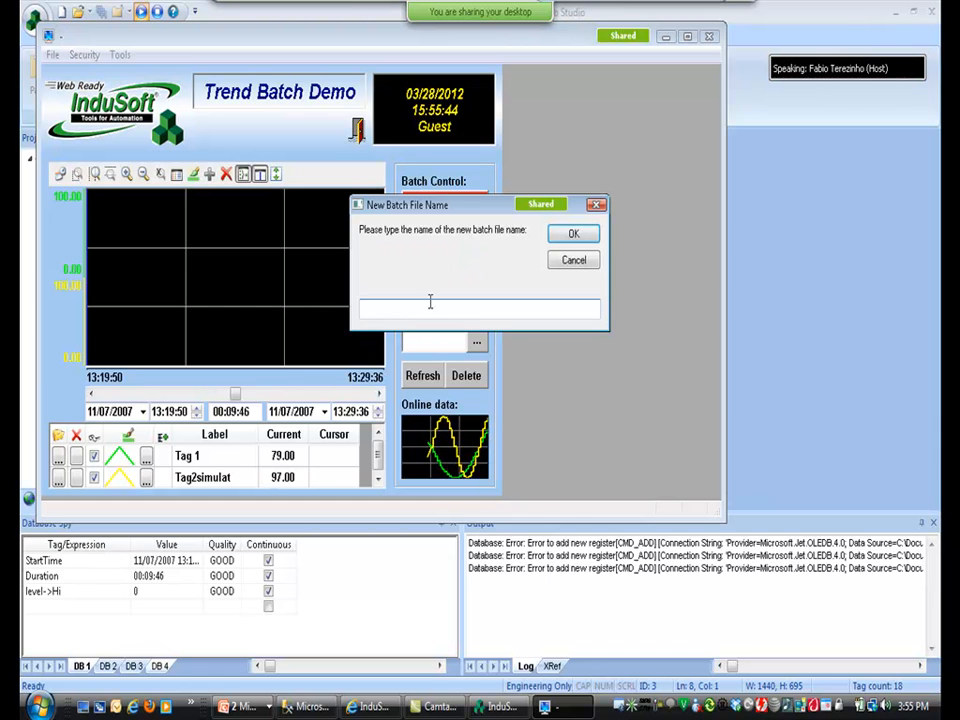
text(WebinarB)
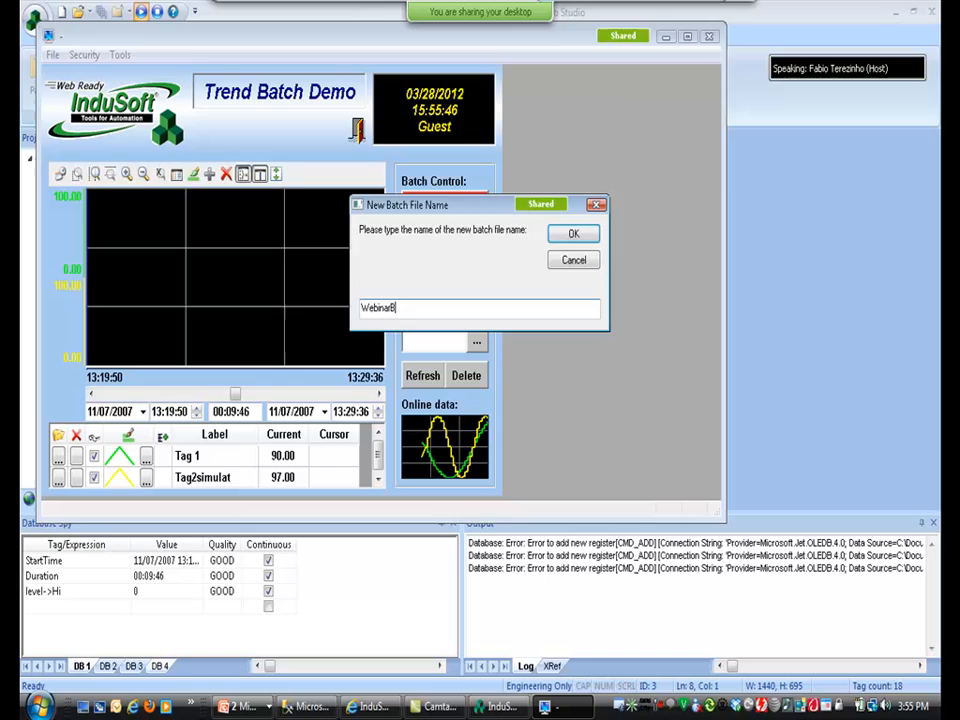
key(Return)
click(444, 206)
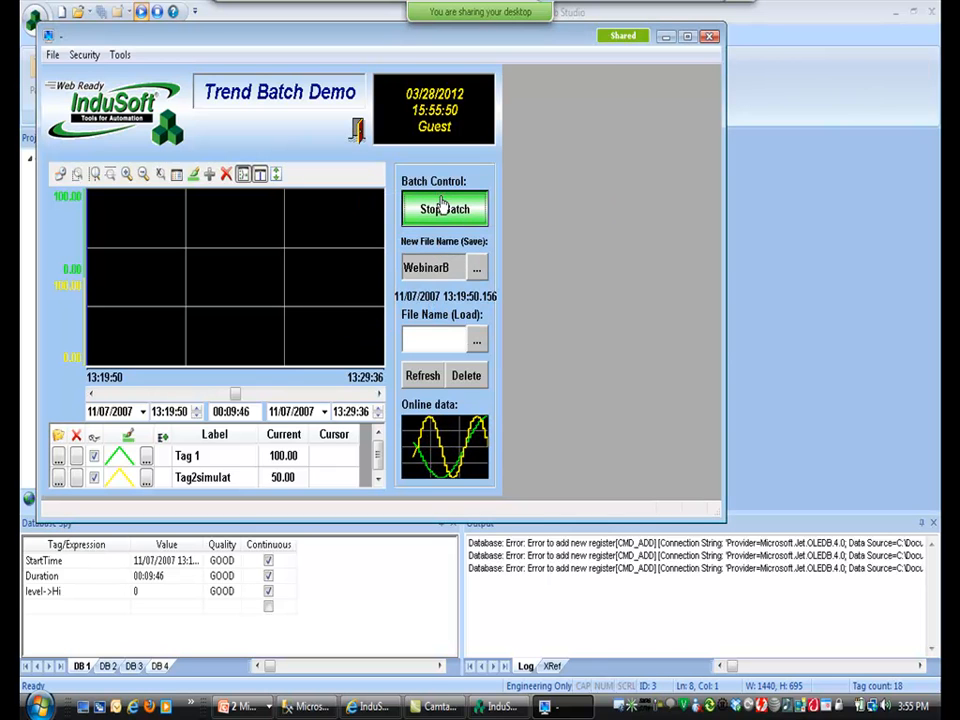
Stop the WebinarB batch and load WebinarA.hst into the trend chart.
click(442, 204)
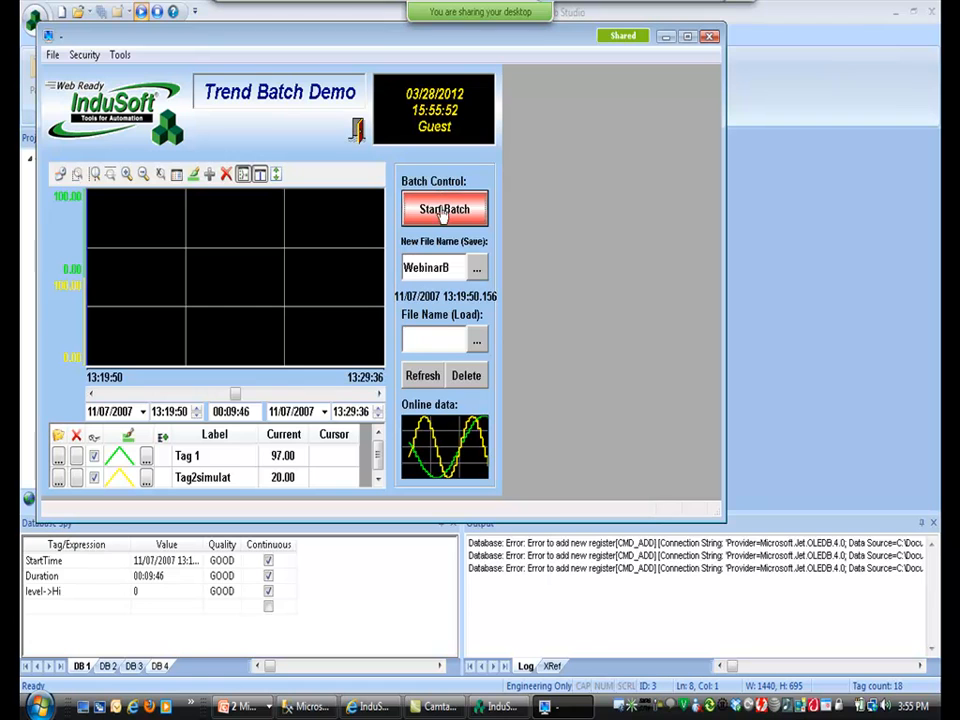
click(477, 345)
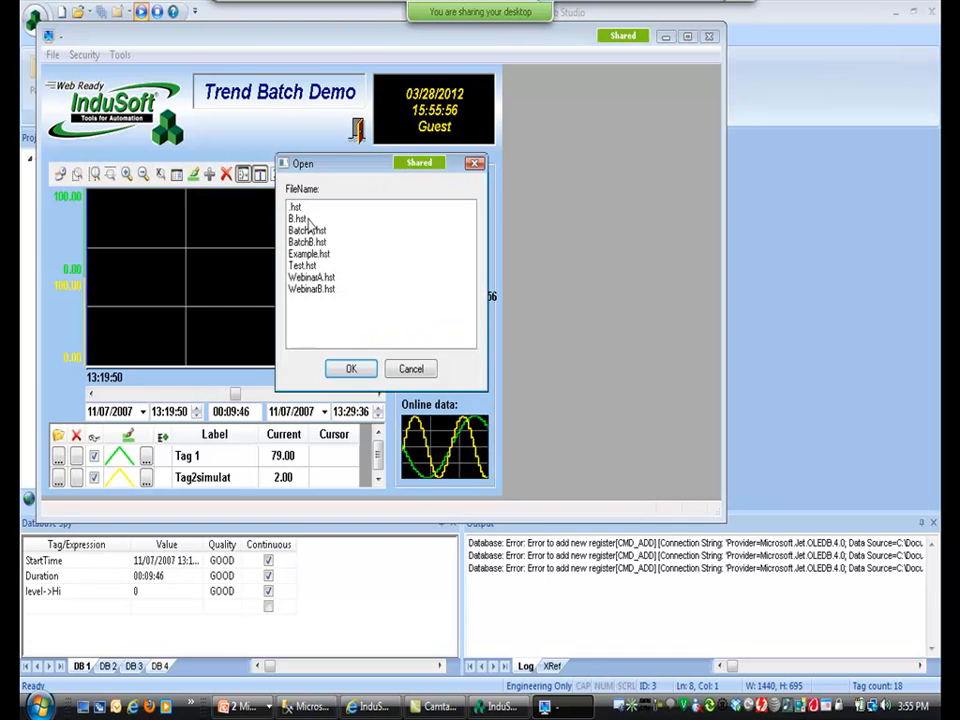
click(311, 278)
click(351, 368)
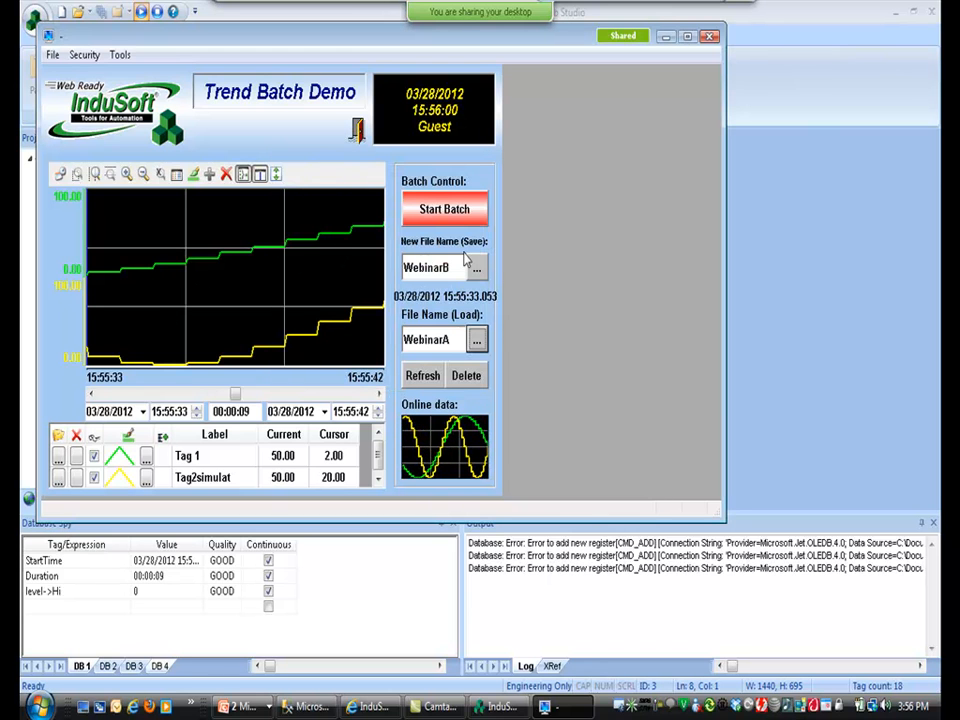
Load WebinarB.hst, then Example.hst, into the trend chart.
click(477, 345)
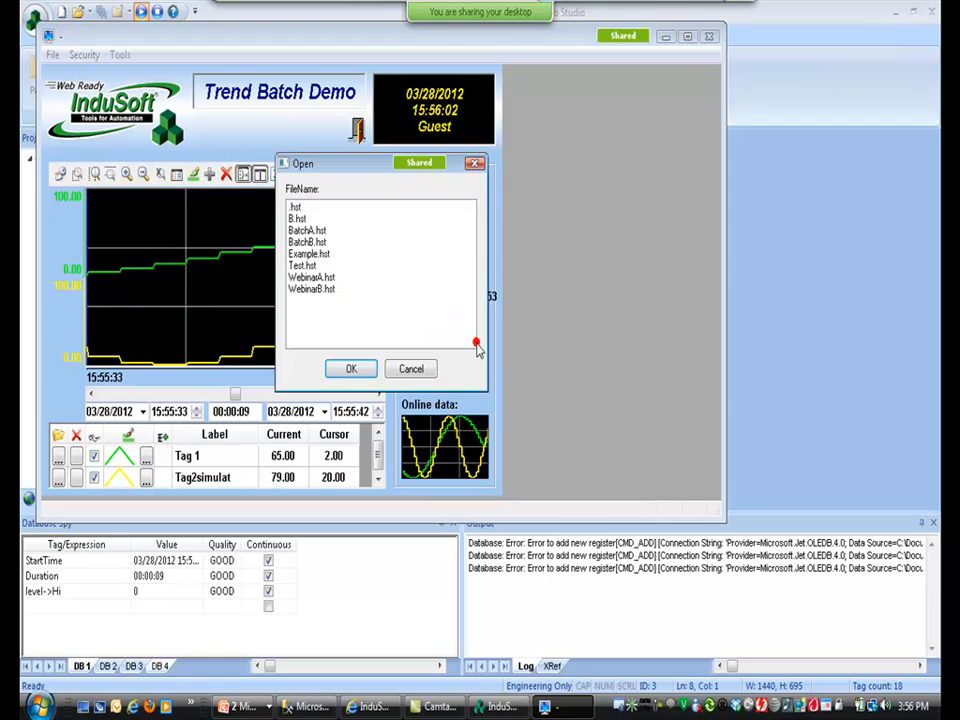
click(347, 289)
click(351, 369)
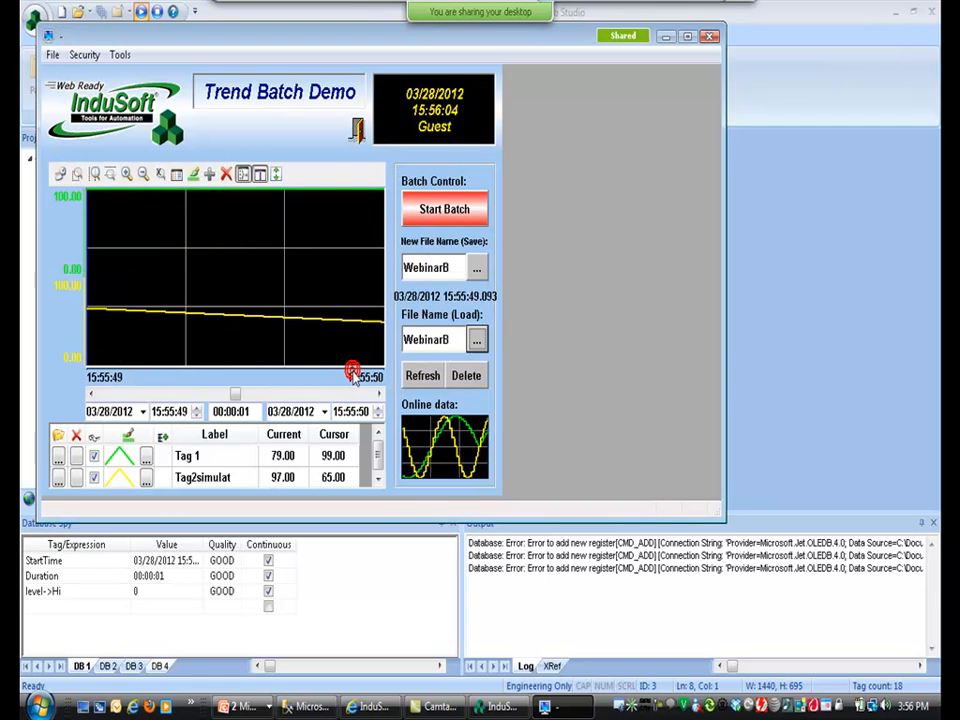
click(477, 340)
click(302, 254)
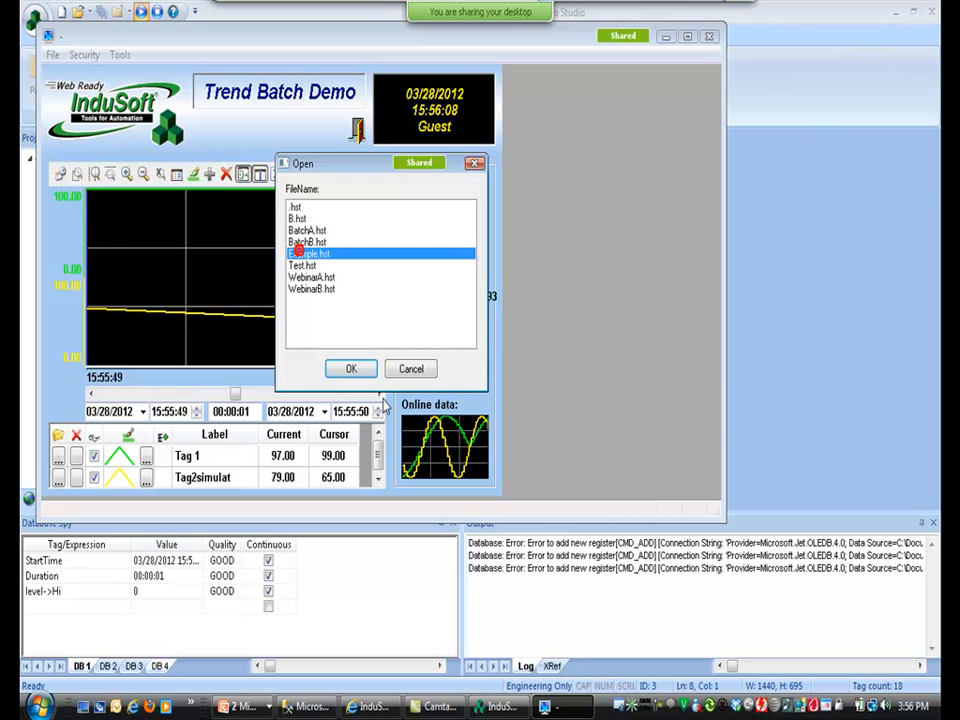
click(351, 369)
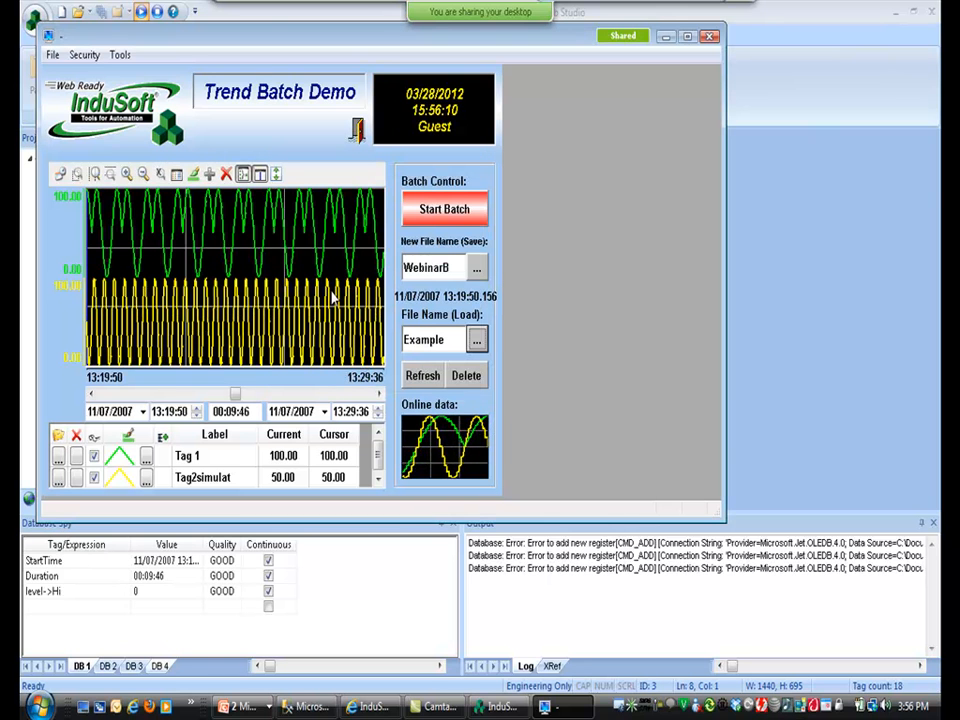
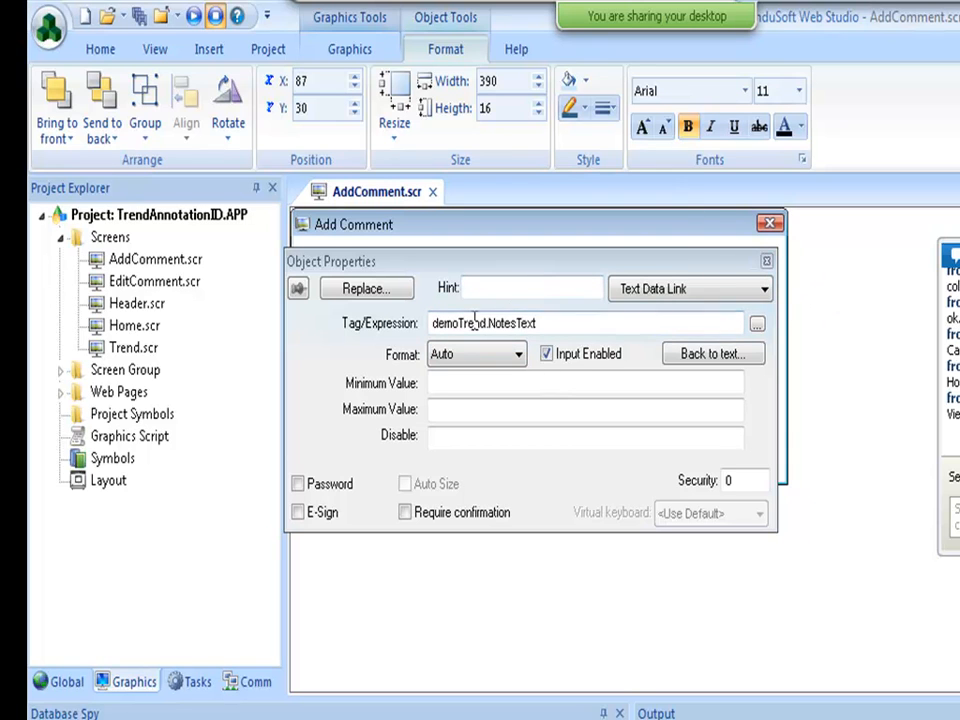
Close the comment box's properties and expand Tasks > Trend to reveal the 1: Simulation worksheet.
click(766, 261)
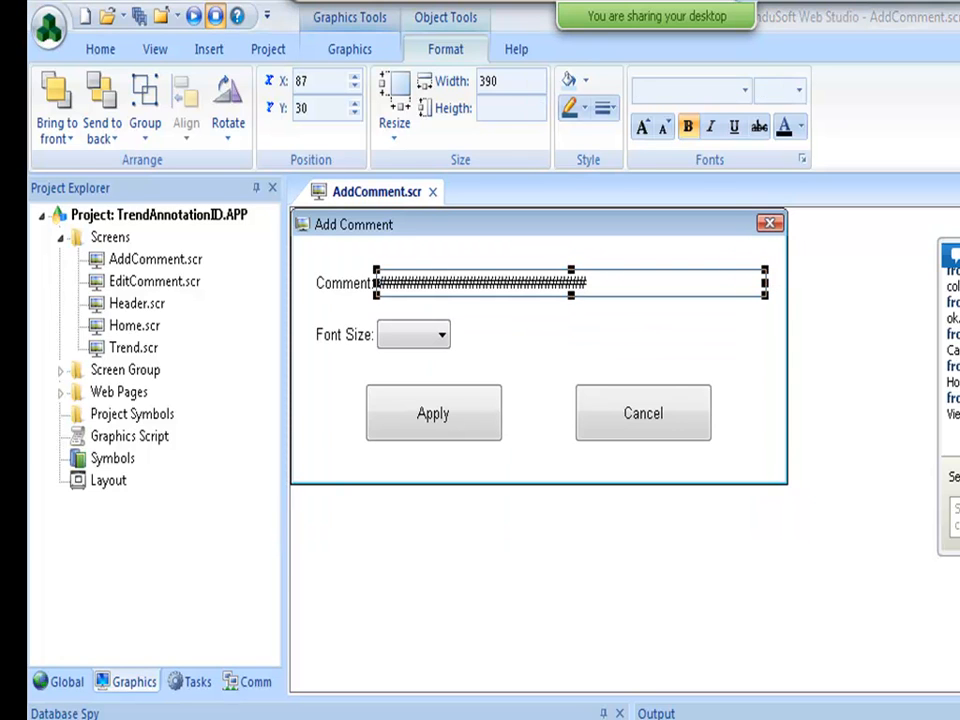
key(Escape)
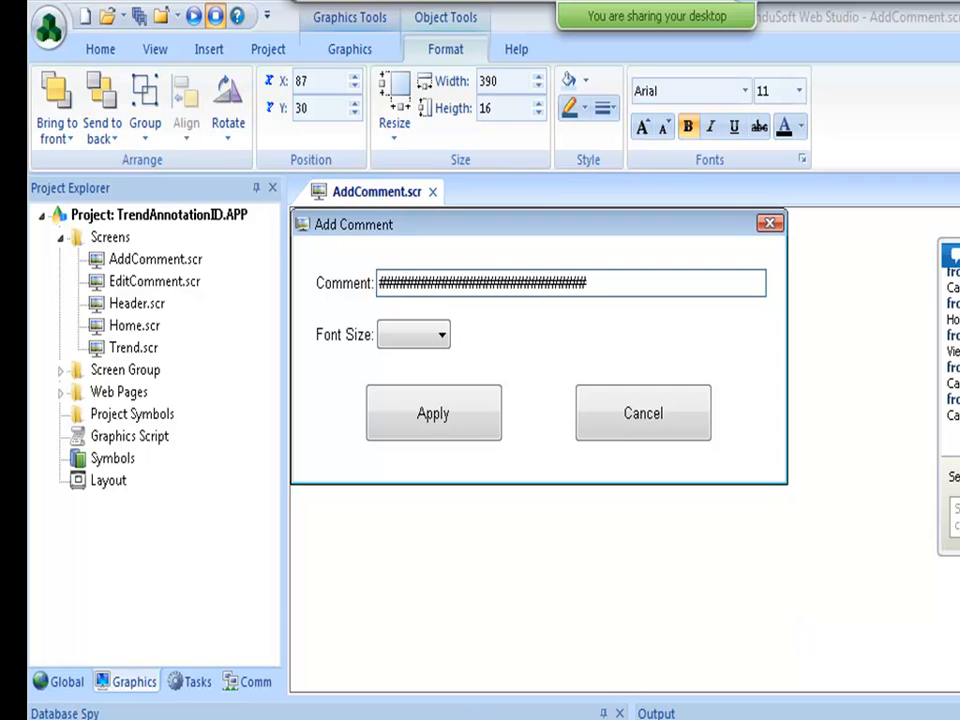
click(252, 684)
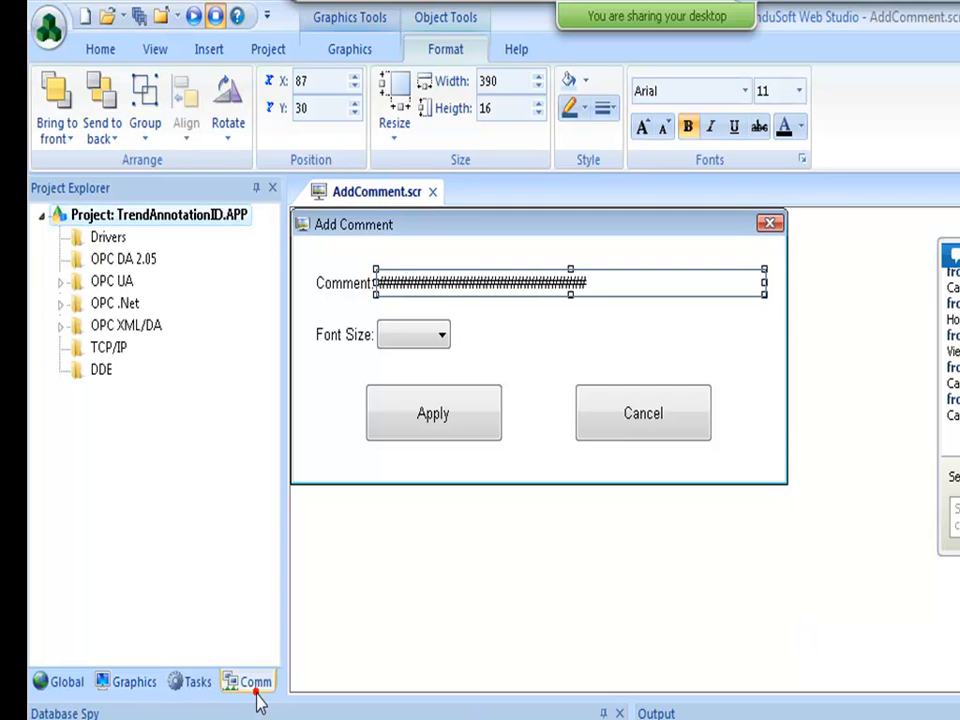
click(191, 687)
click(60, 260)
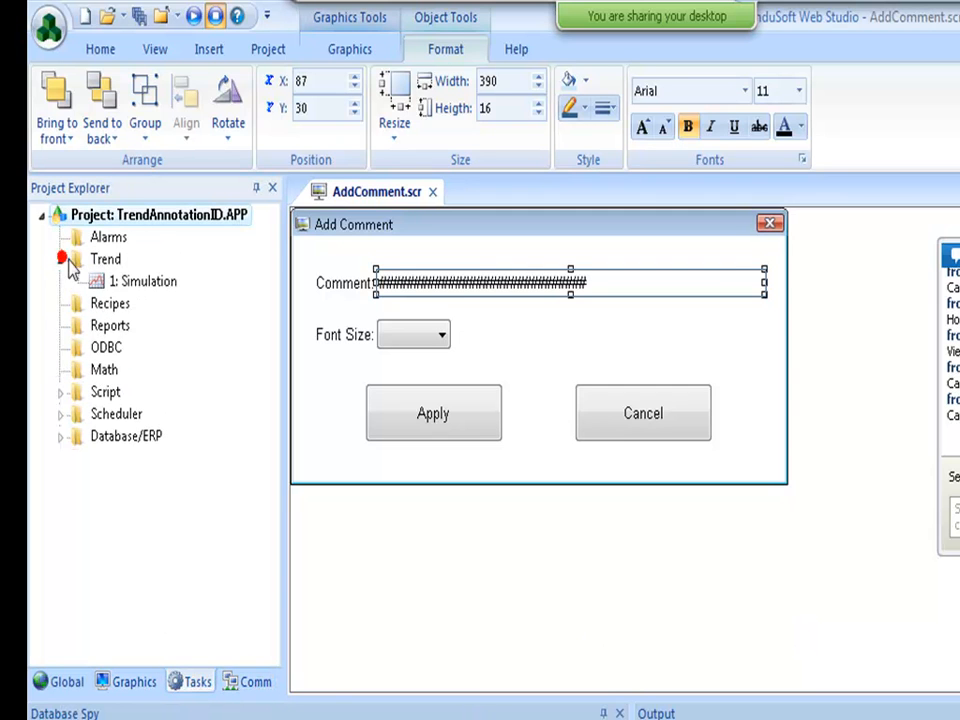
Open the 1: Simulation trend group (TREND001.TRD) and inspect its SimulSin tag rows.
double_click(106, 283)
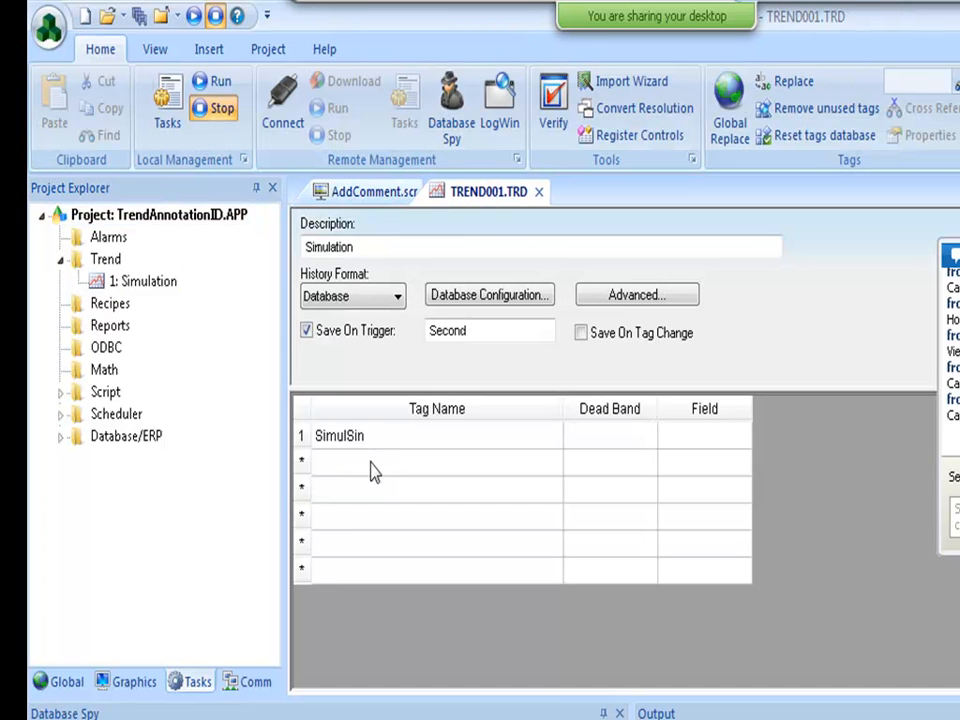
click(367, 461)
click(368, 445)
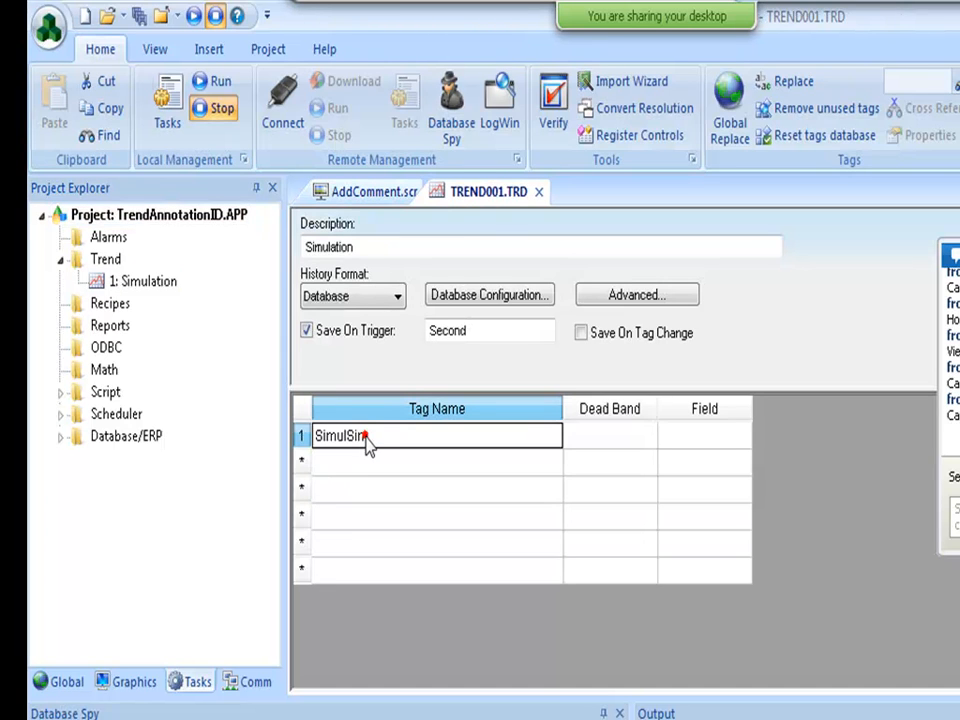
click(369, 461)
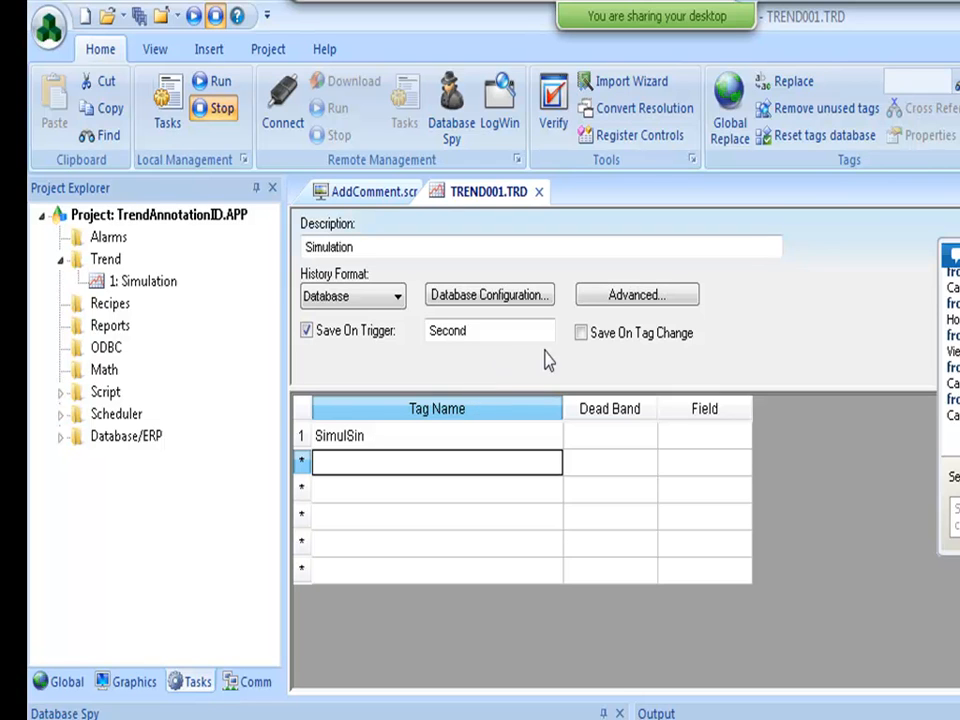
click(603, 300)
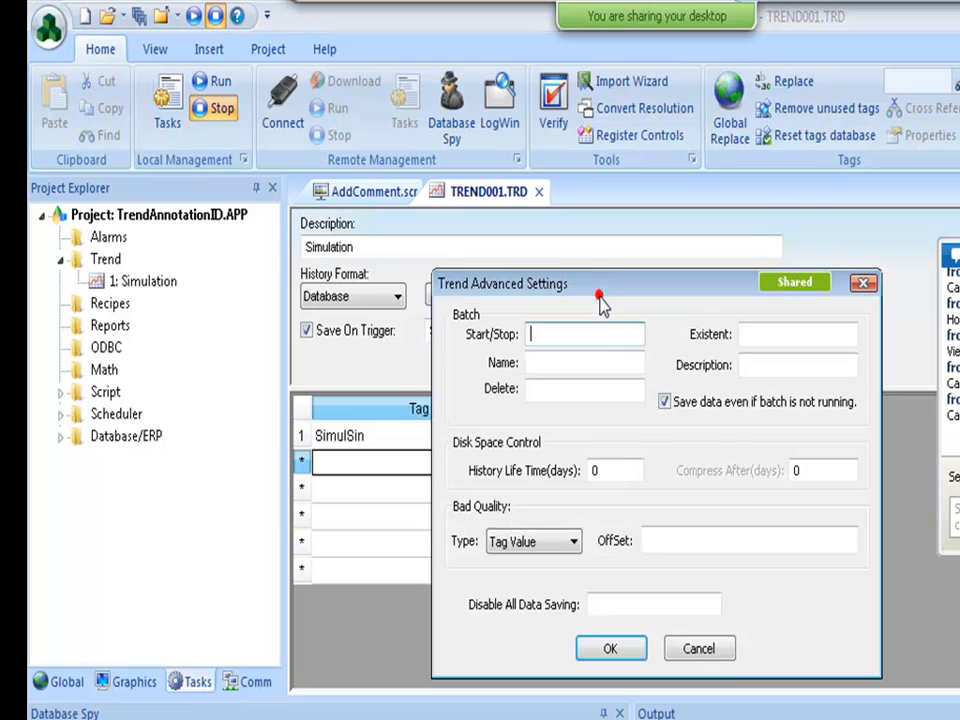
click(600, 469)
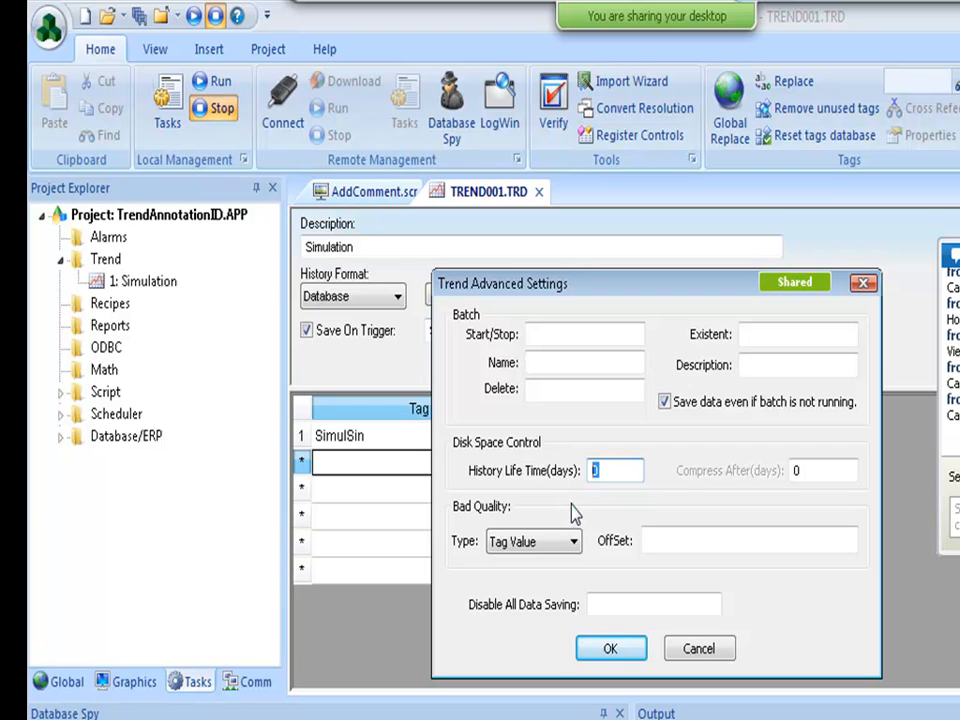
text(30)
key(BackSpace)
key(BackSpace)
text(0)
click(625, 650)
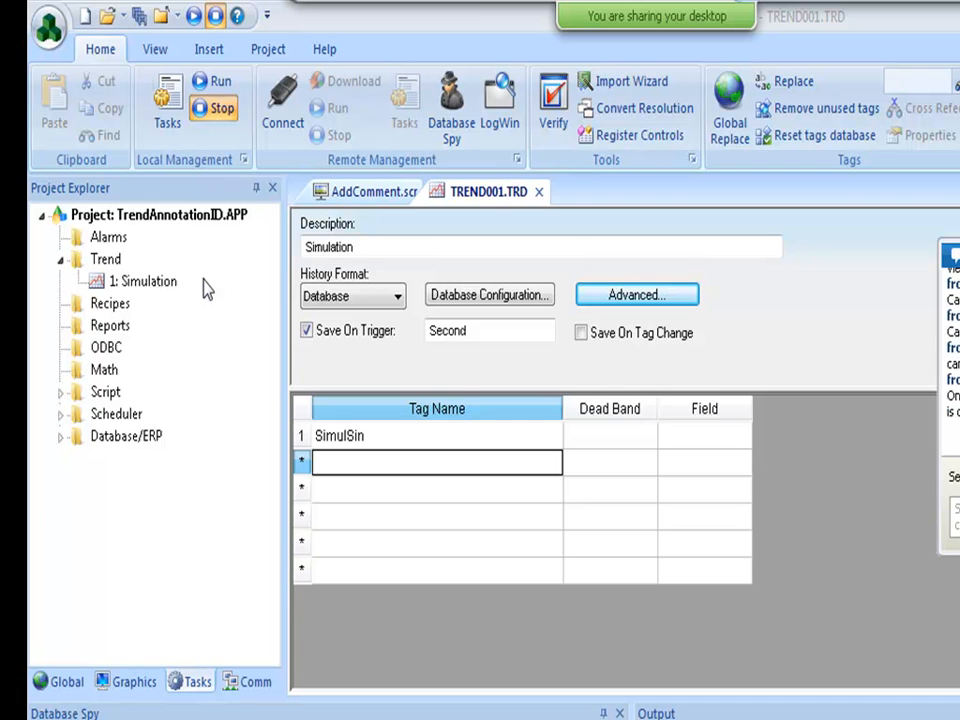
Open the list of communication drivers from the Drivers folder.
click(238, 684)
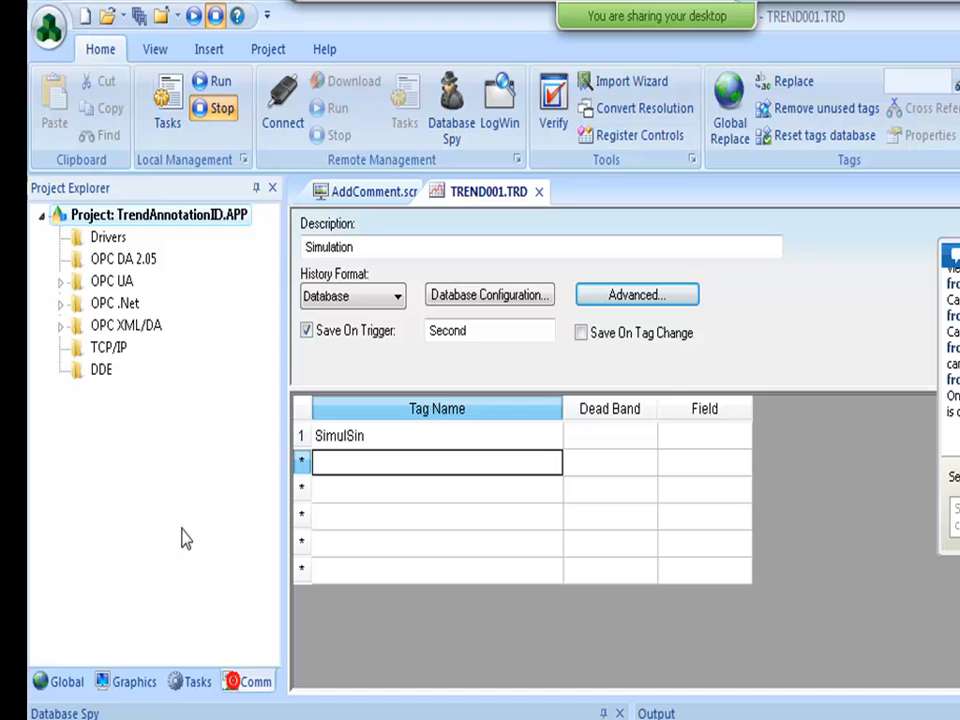
right_click(108, 240)
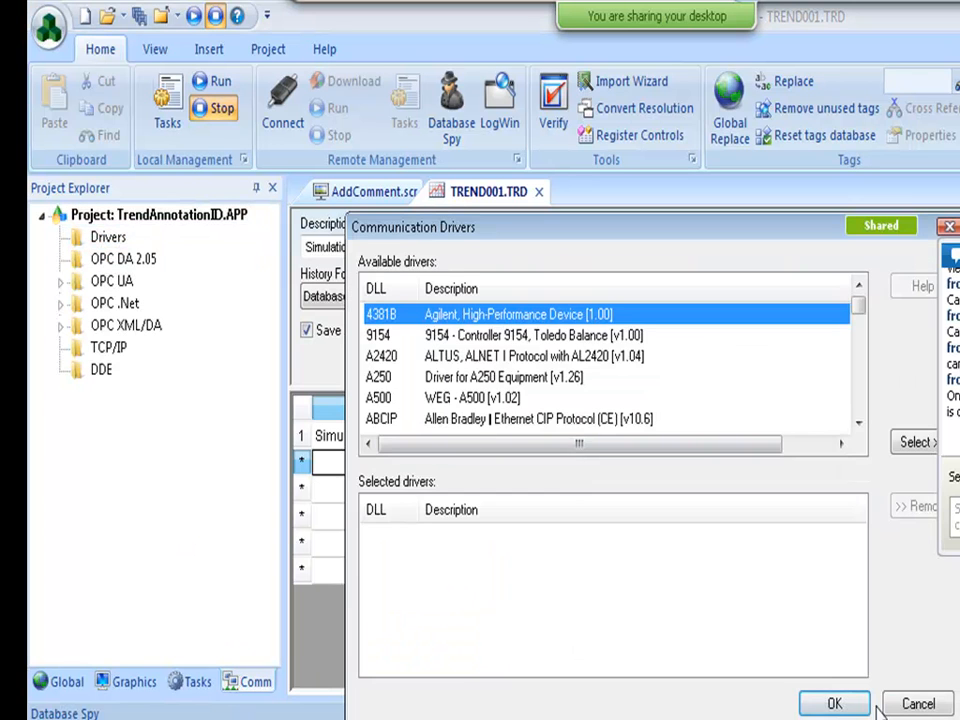
click(903, 708)
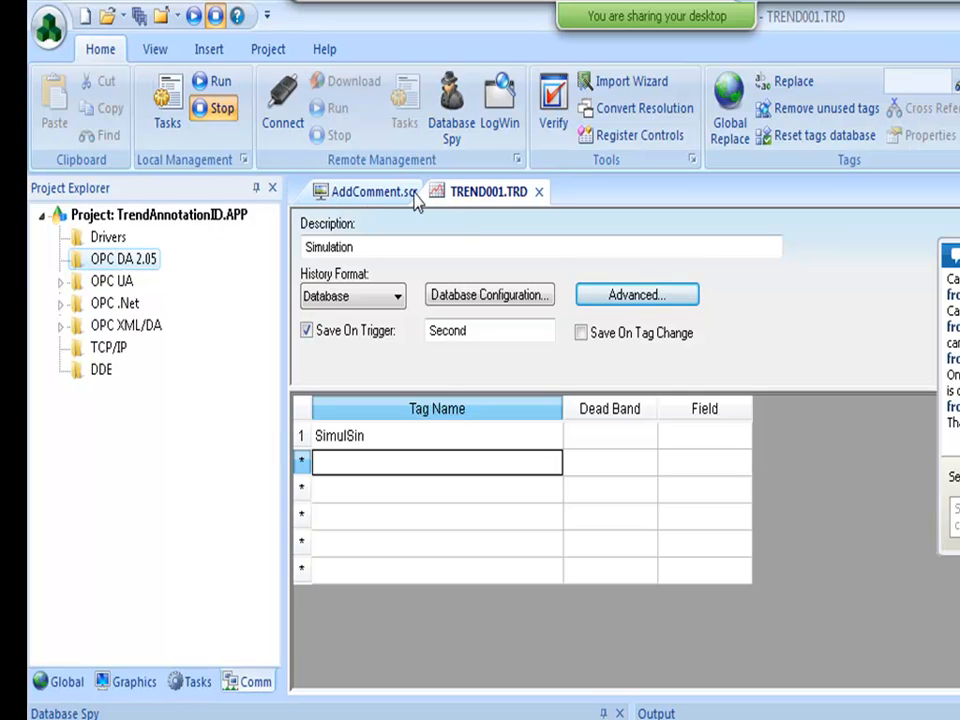
Replace the Save On Trigger value Second with SaveTrigger and create the new SaveTrigger tag.
double_click(474, 332)
click(378, 337)
click(338, 334)
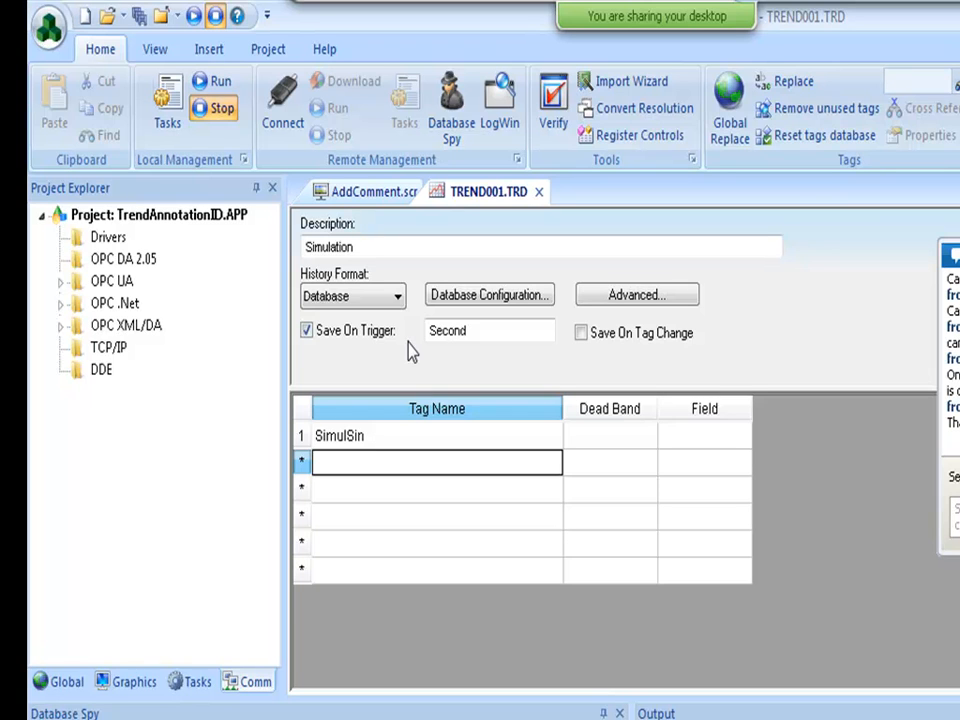
double_click(469, 330)
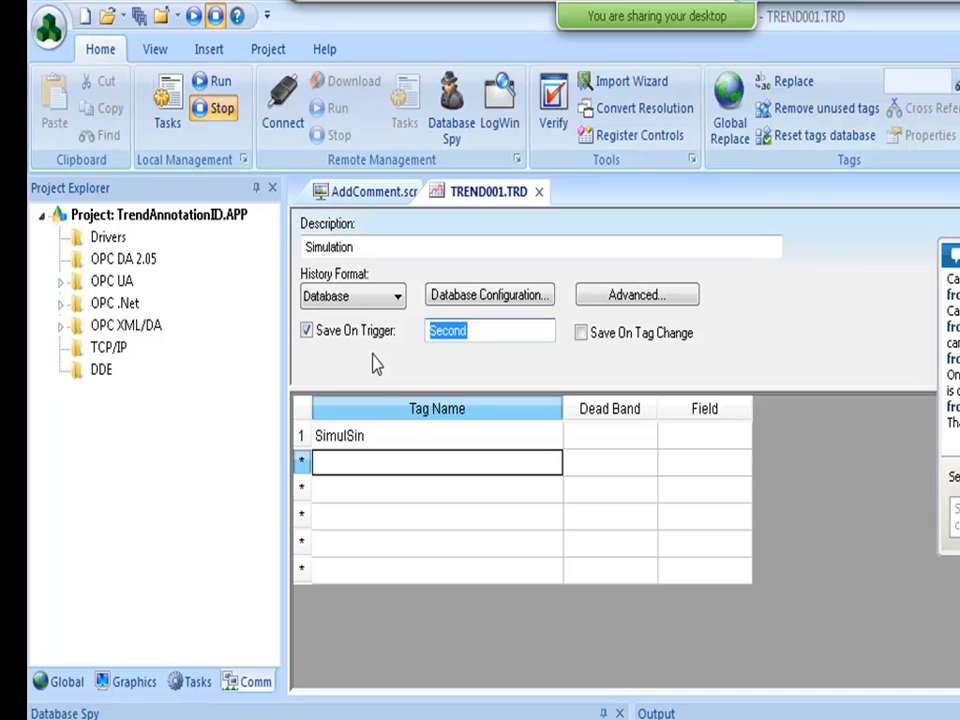
text(SaveTri)
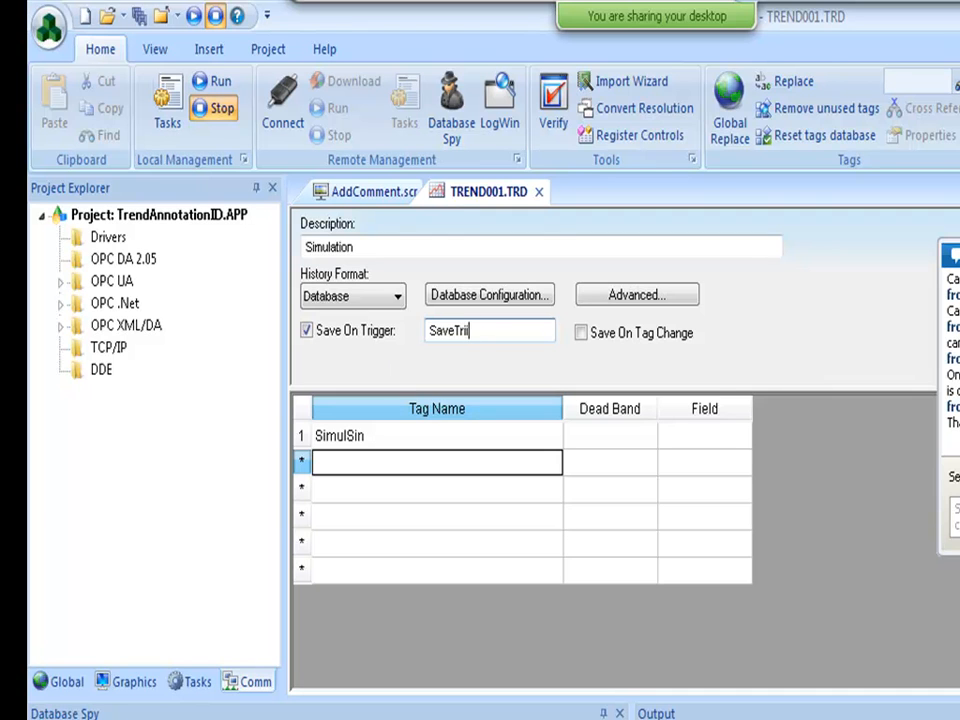
text(gger)
click(357, 502)
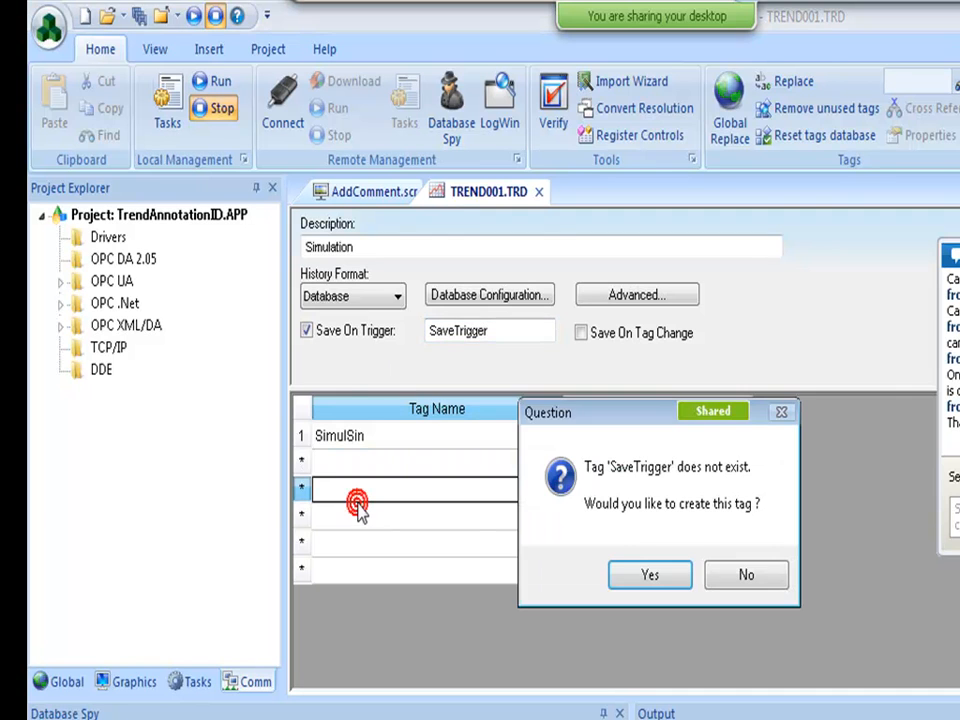
click(634, 574)
click(625, 582)
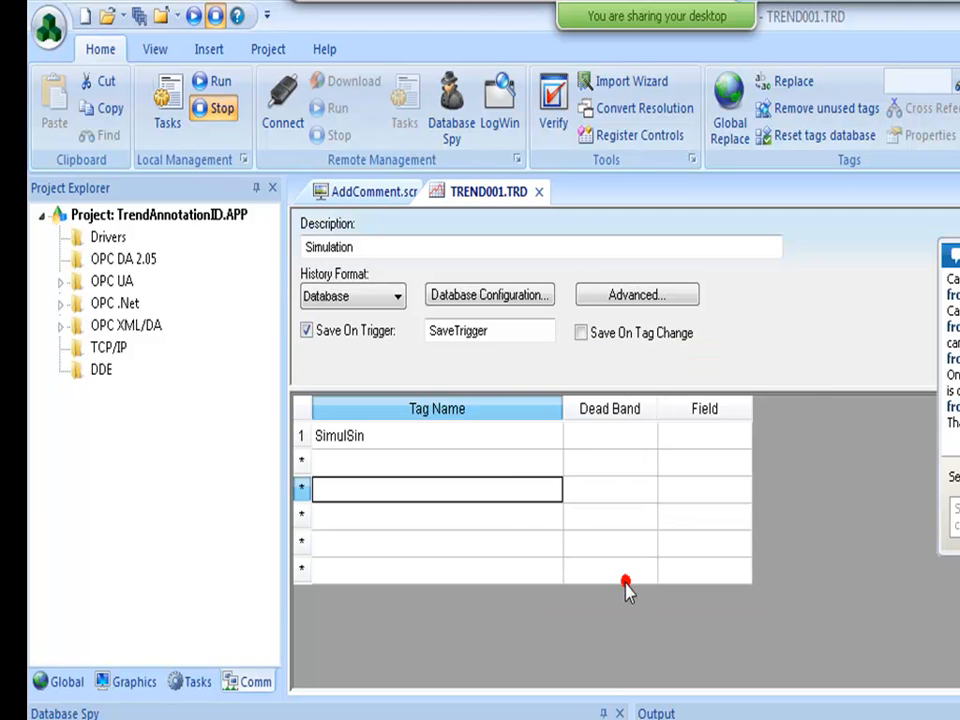
click(196, 684)
Insert a new Scheduler worksheet with a Clock event at time 00:00:00.1.
right_click(124, 422)
click(135, 434)
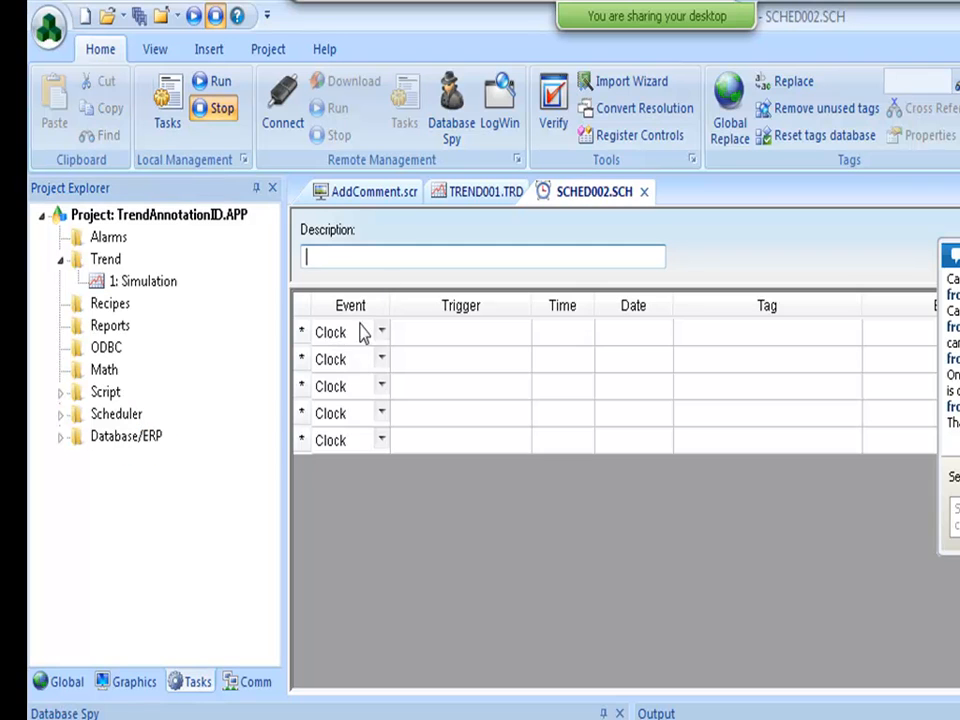
click(556, 336)
text(0:00)
text(:0:0)
key(Return)
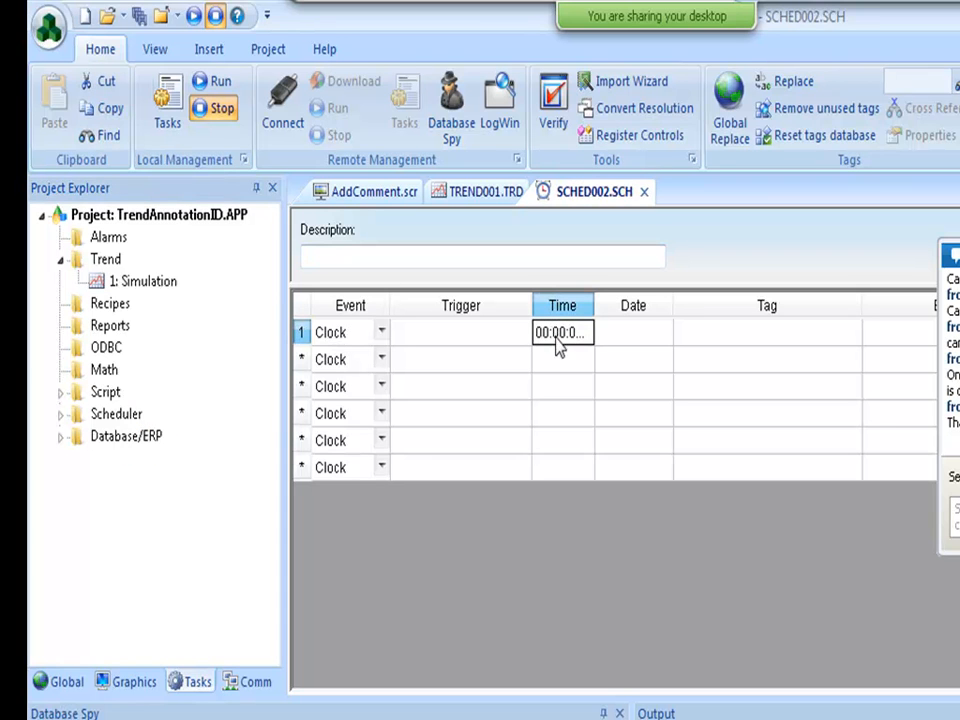
double_click(597, 305)
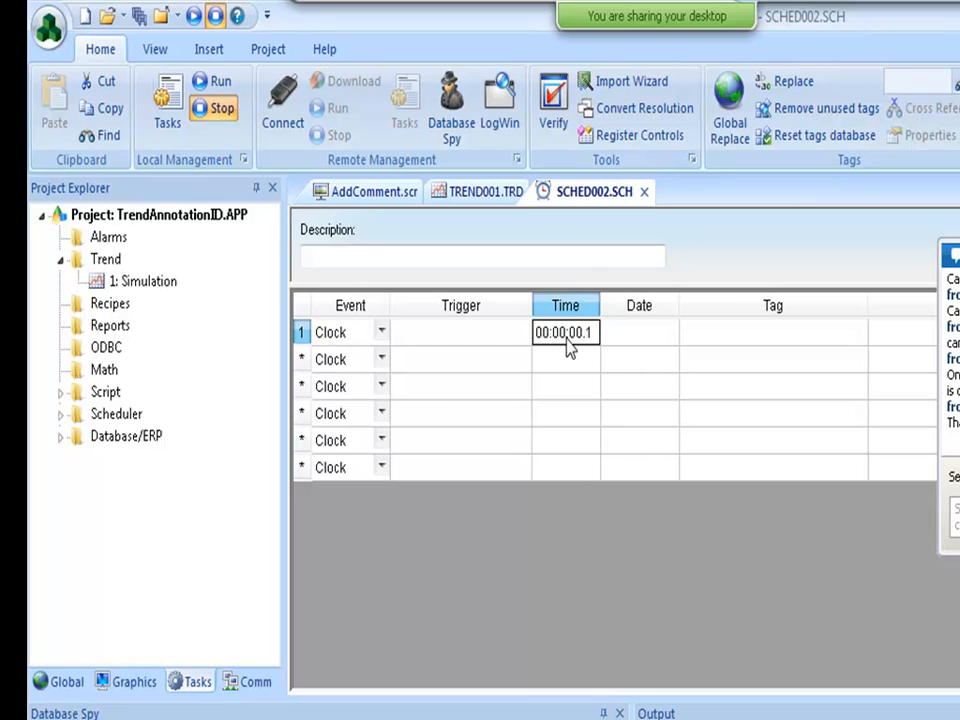
Set the event's Tag to SaveTrigger with Expression 'not SaveTrigger', then return to TREND001.TRD.
click(700, 337)
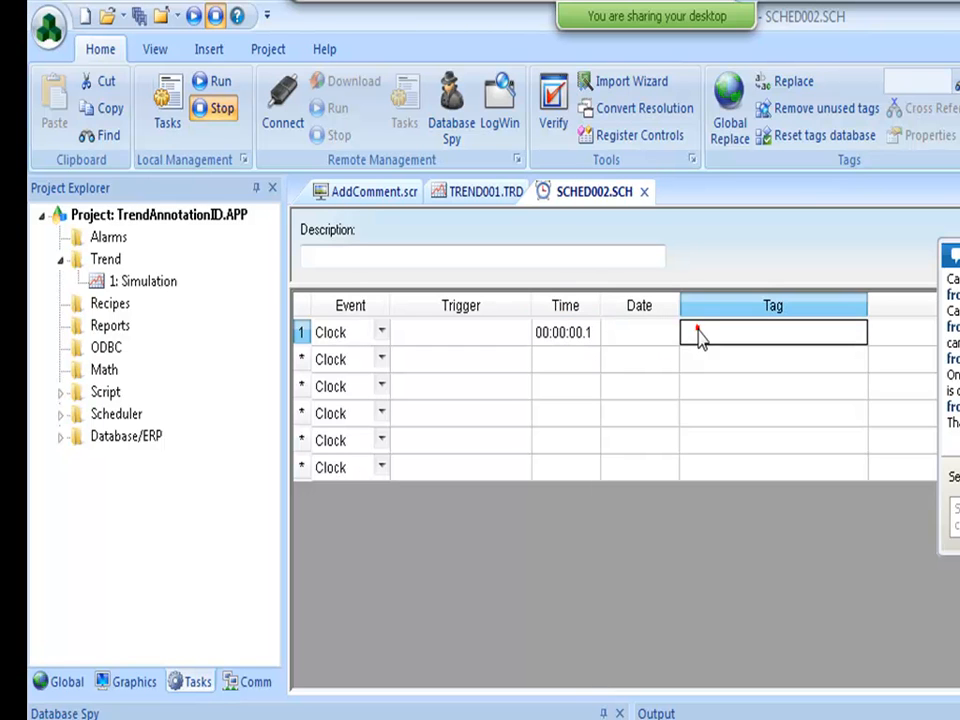
click(790, 333)
text(SaveTrigger)
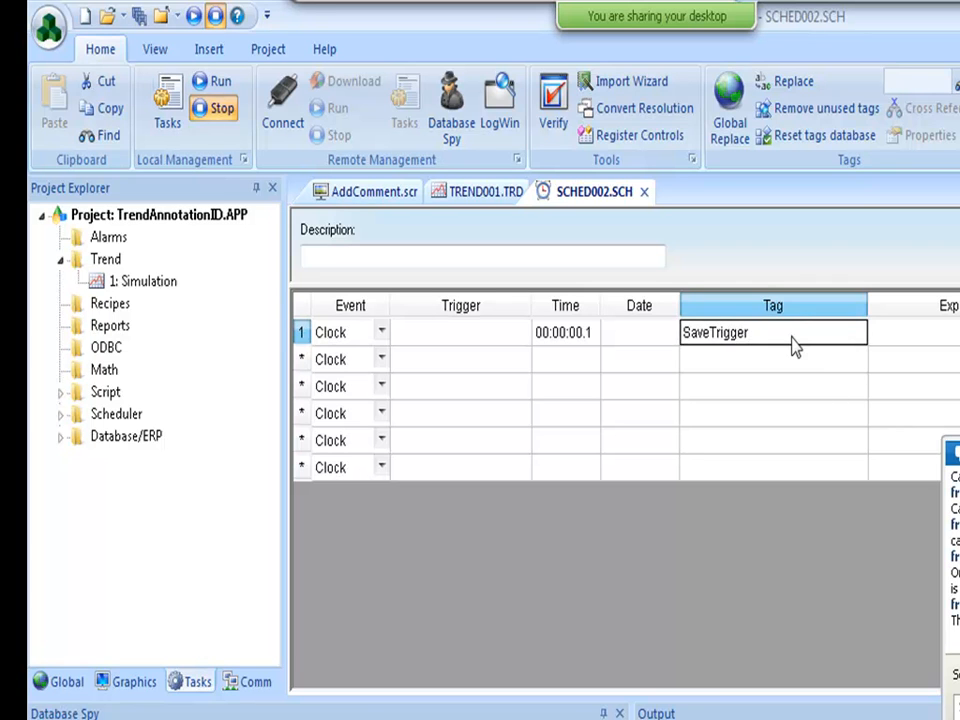
key(Tab)
text(not)
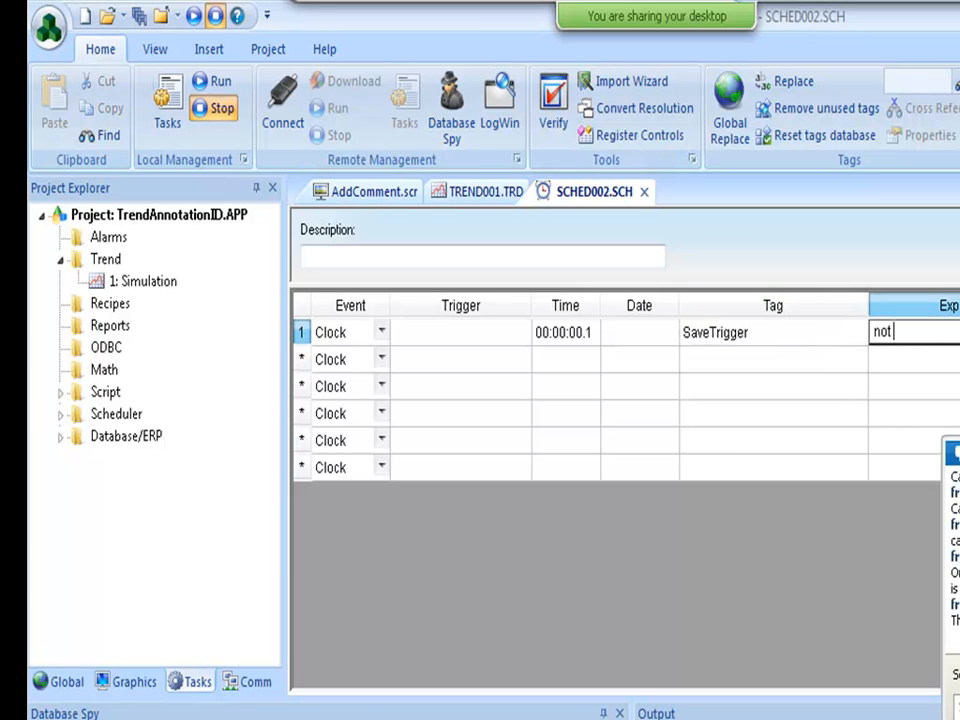
text( SaveTrigger)
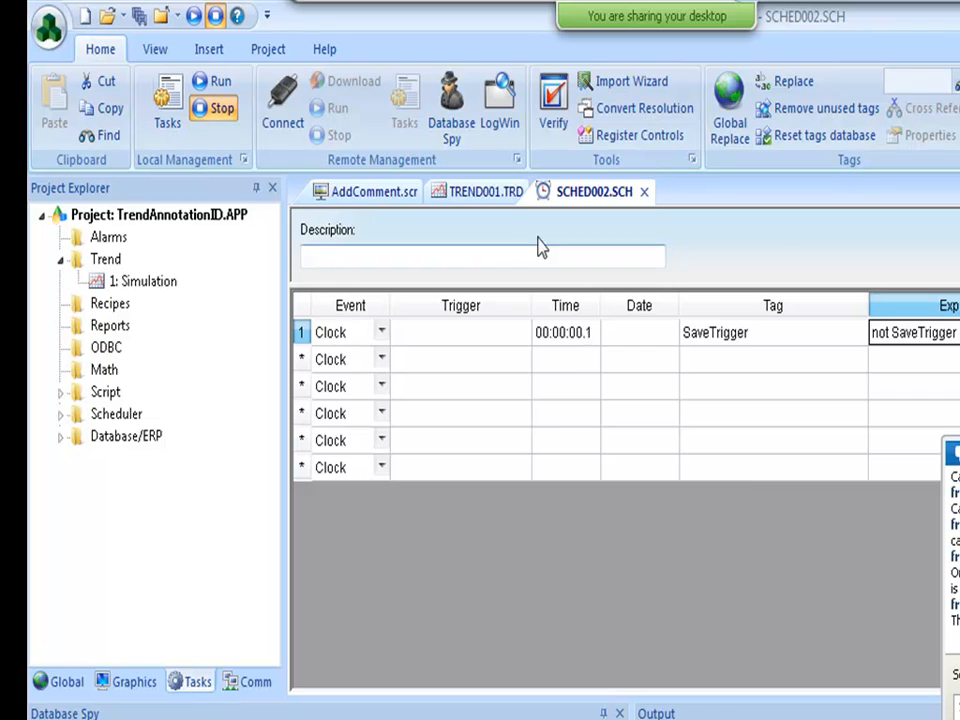
click(494, 191)
click(503, 336)
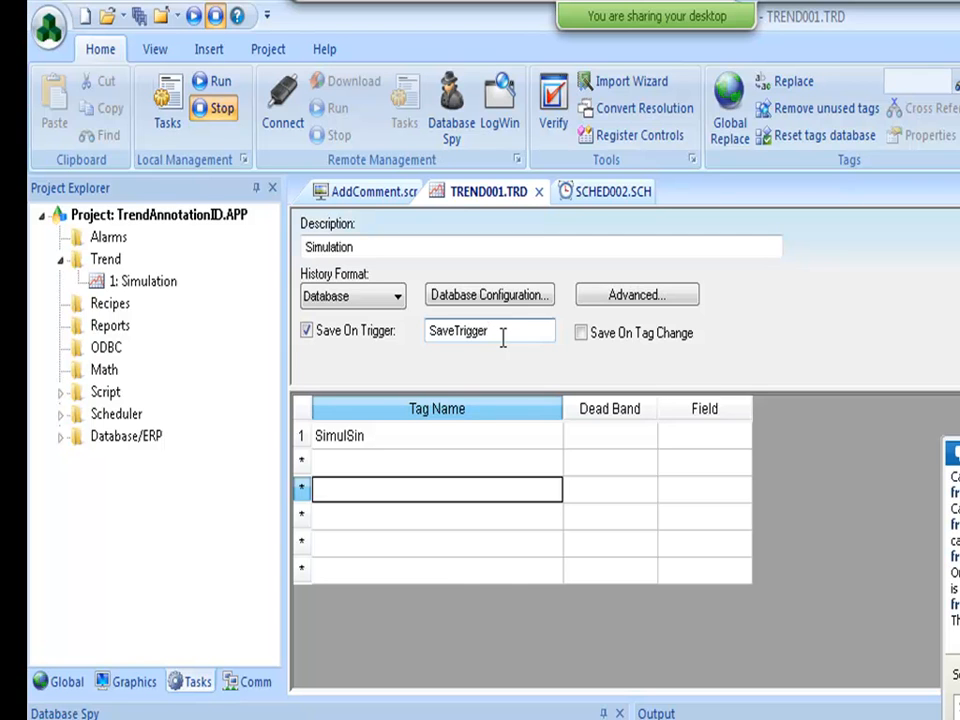
Glance at the Add Comment screen, then return to the Simulation trend settings.
mouse_move(788, 8)
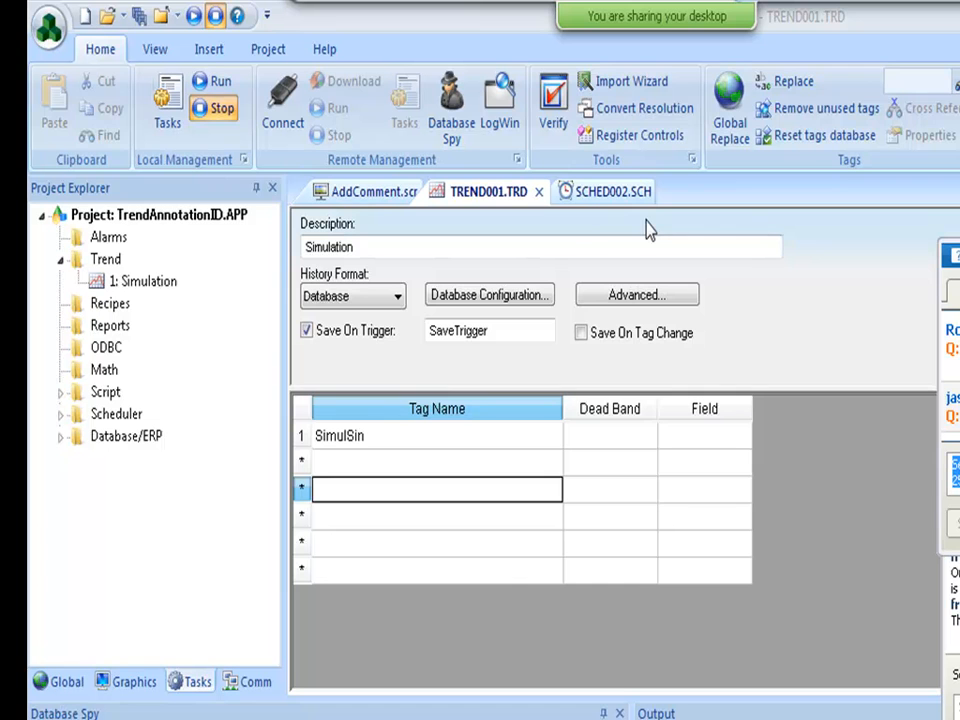
click(376, 192)
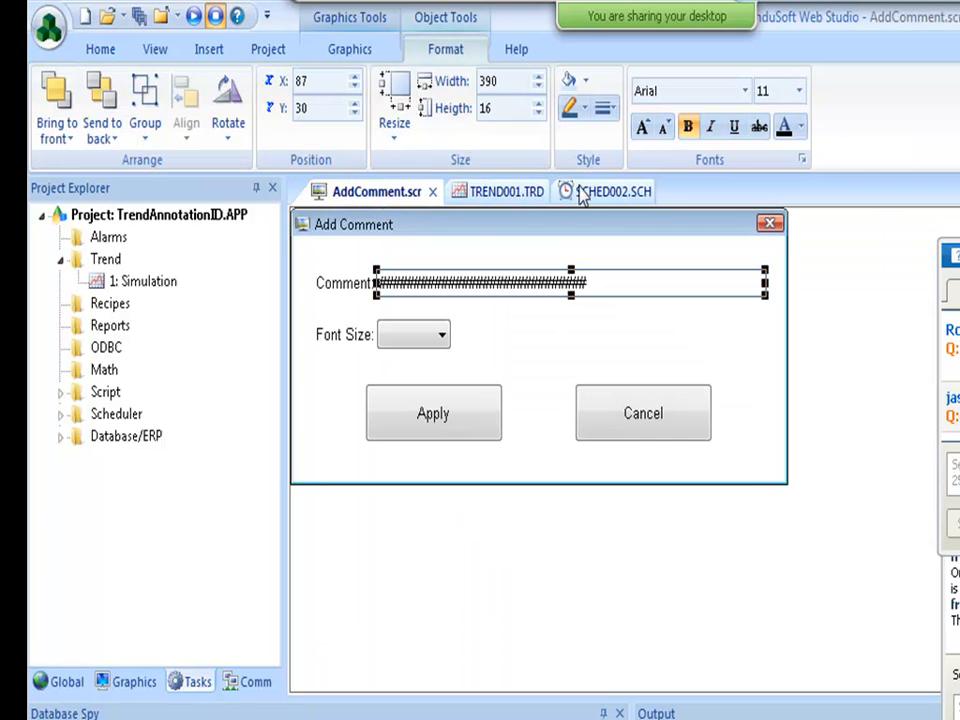
click(517, 197)
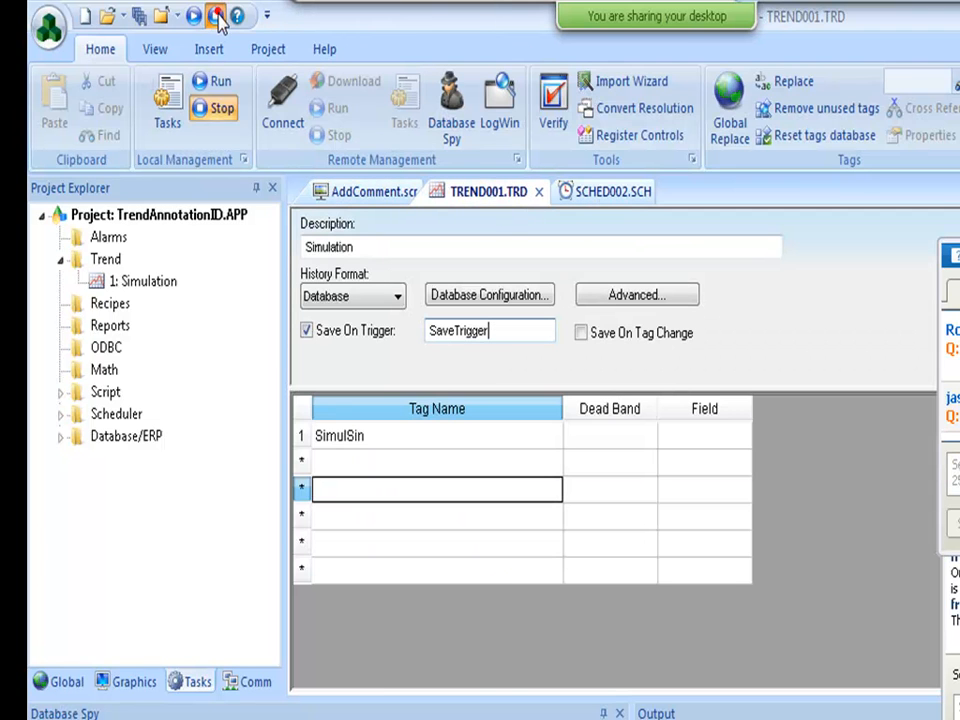
Open recent project TrendWebinar.APP, discarding changes to AddComment.scr, TREND001.TRD and SCHED002.SCH.
click(48, 28)
mouse_move(146, 146)
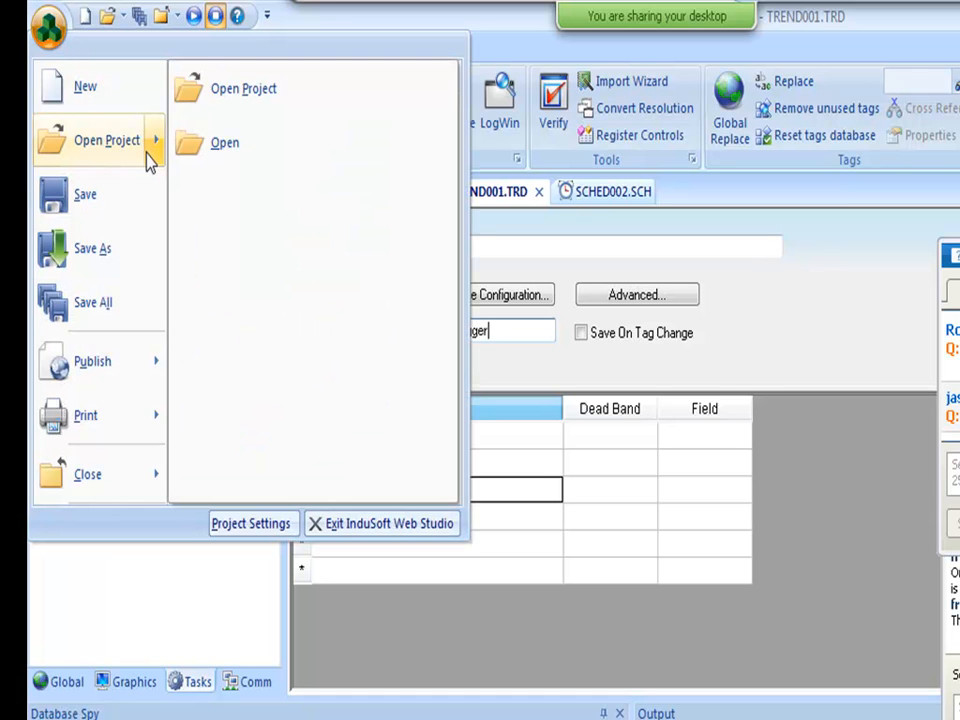
mouse_move(94, 95)
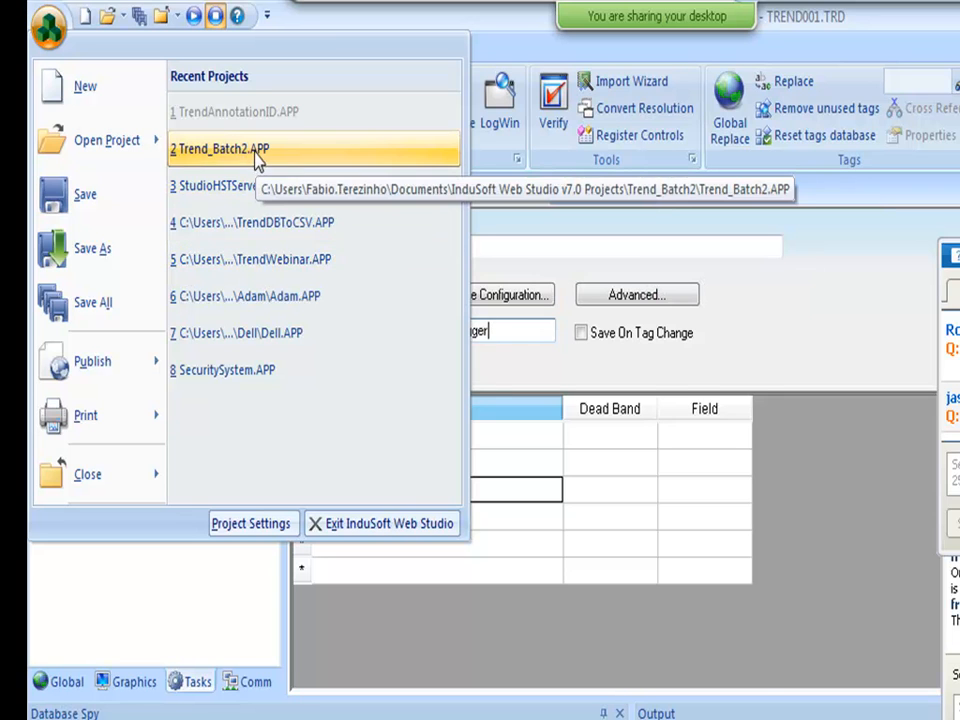
click(267, 264)
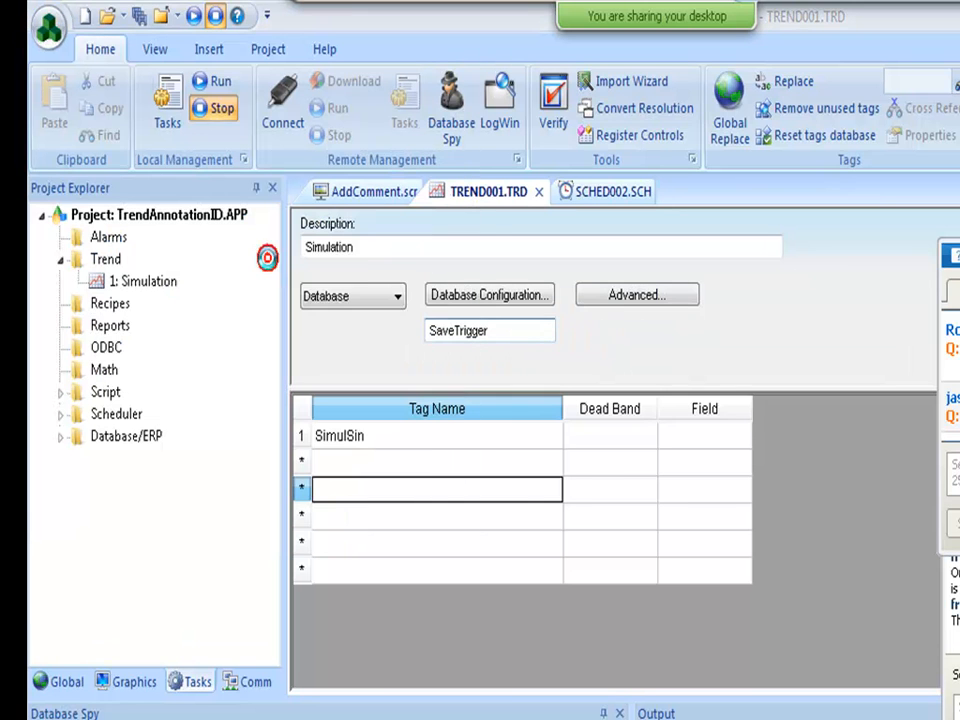
click(660, 580)
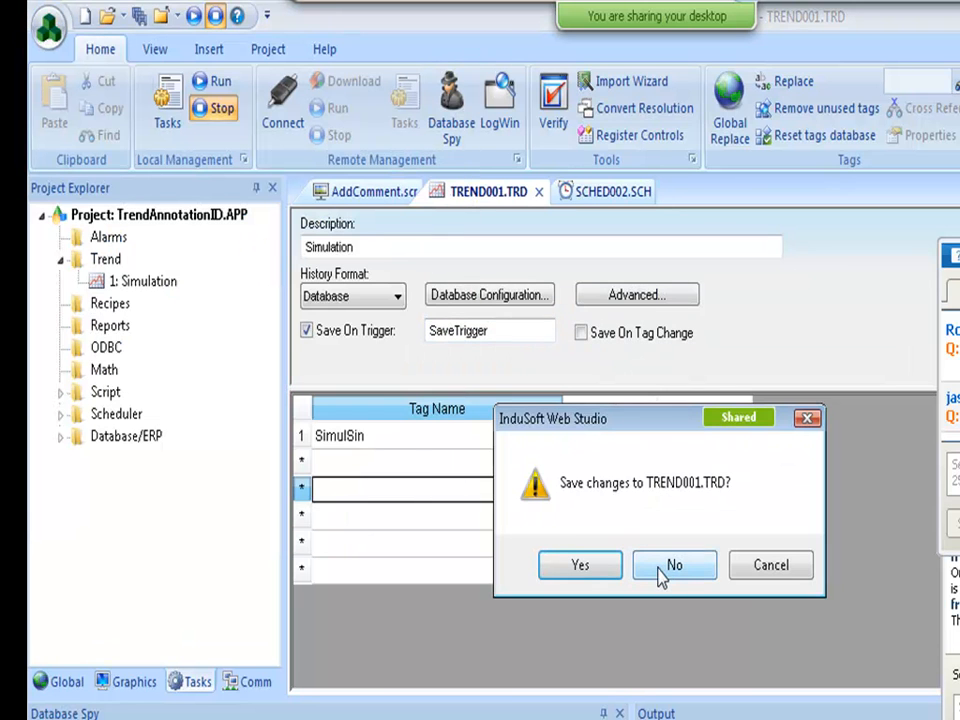
click(660, 580)
click(660, 572)
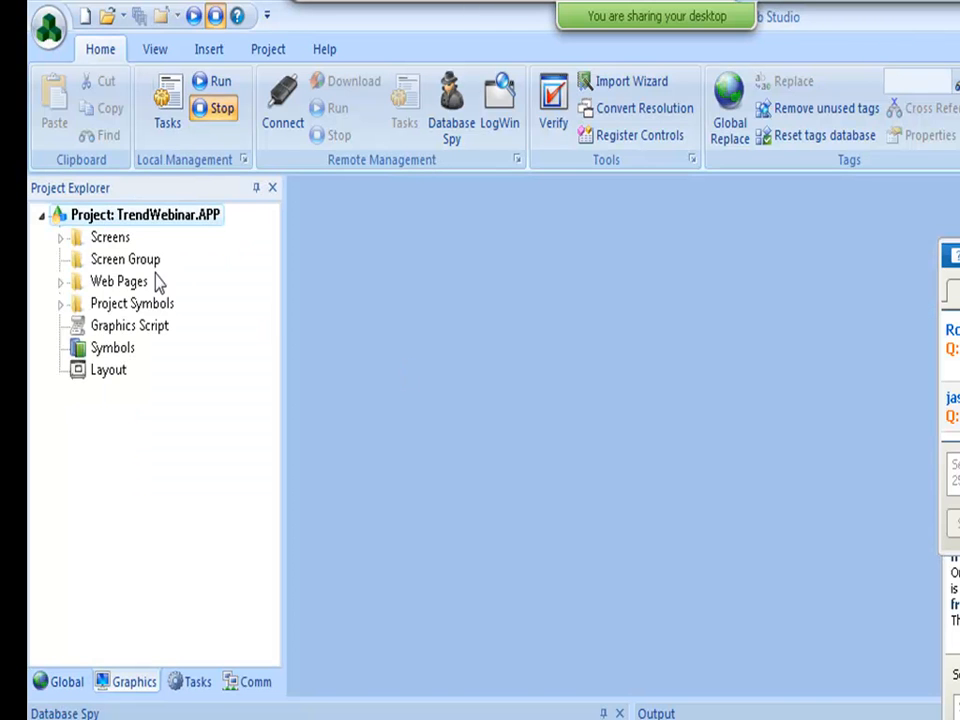
Open DataSources.scr from the Screens folder and bring up its trend object's properties.
double_click(108, 240)
double_click(132, 281)
double_click(466, 362)
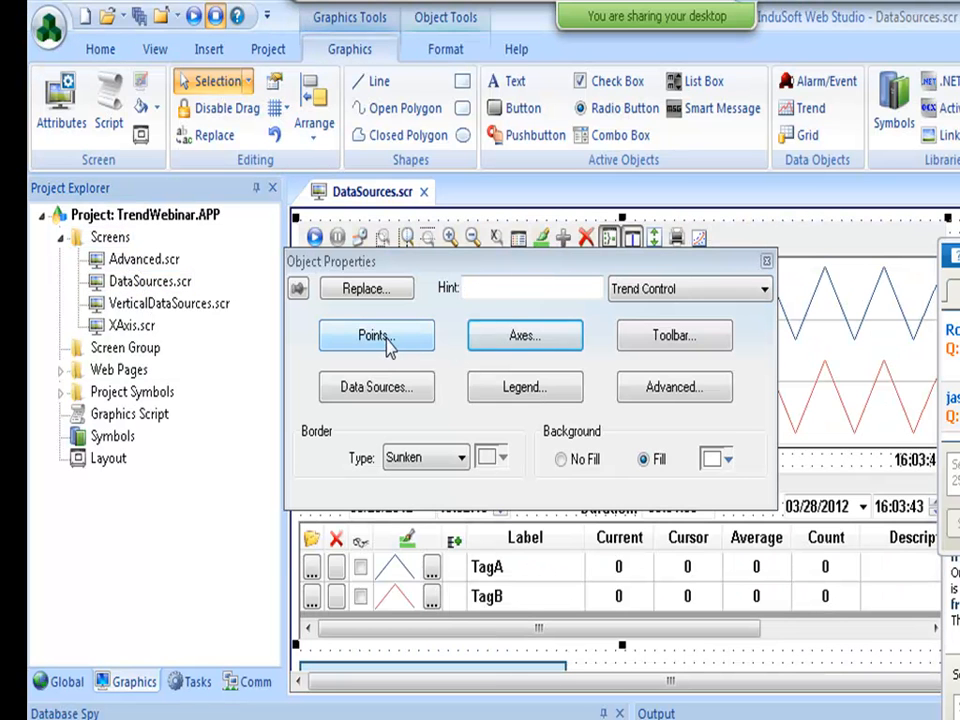
Review the time axis Position settings (Bottom, Left-Right labels) and cancel without changes.
click(507, 340)
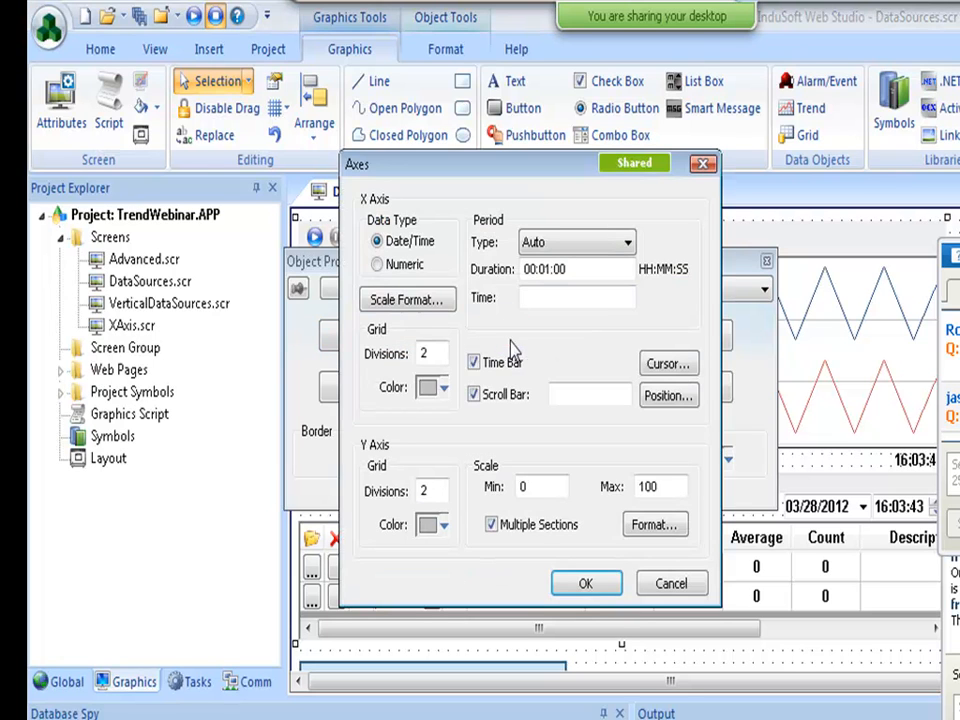
click(668, 397)
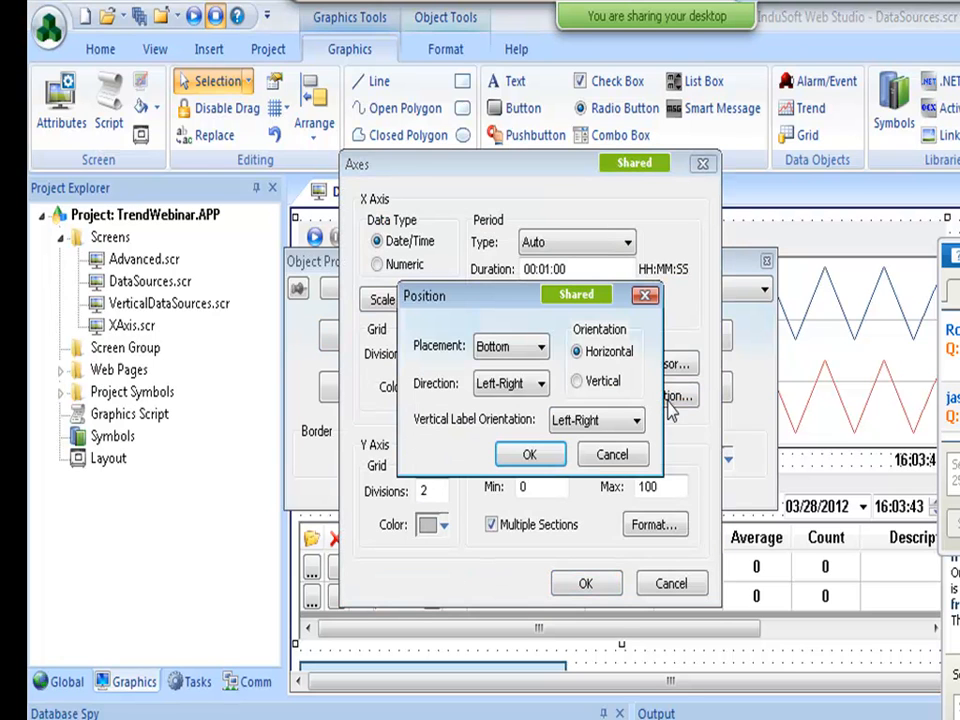
click(510, 346)
click(497, 358)
click(497, 356)
click(497, 356)
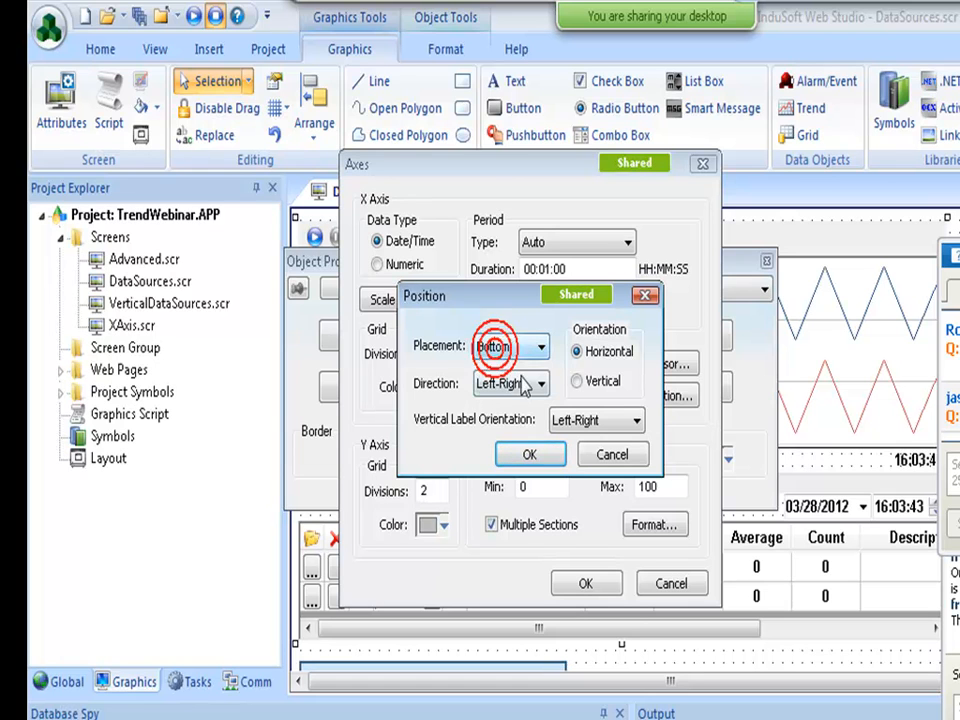
click(565, 420)
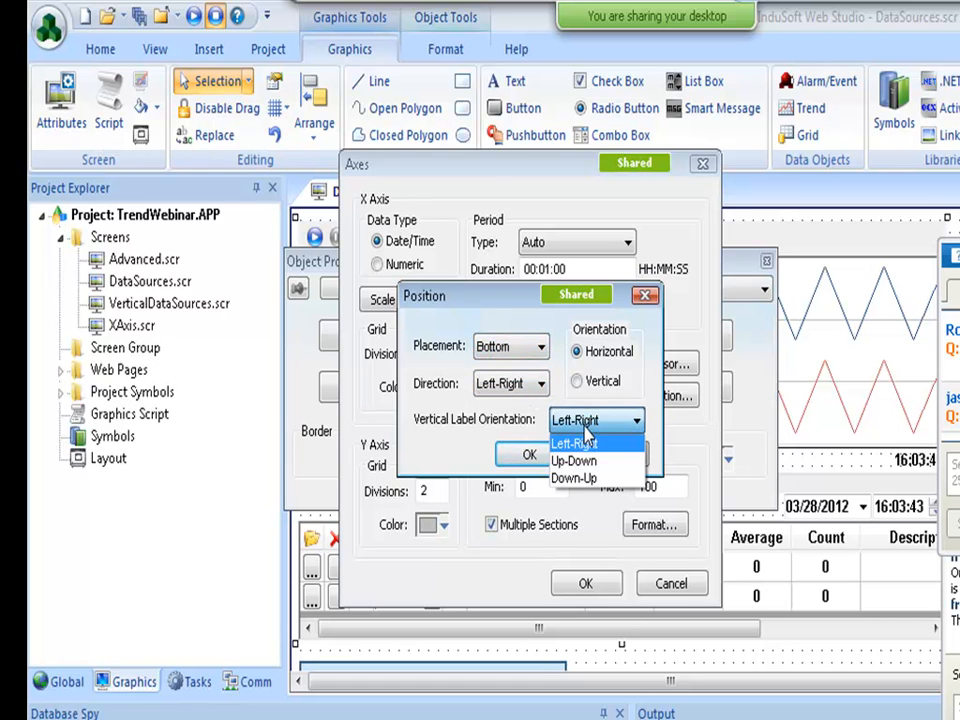
click(586, 428)
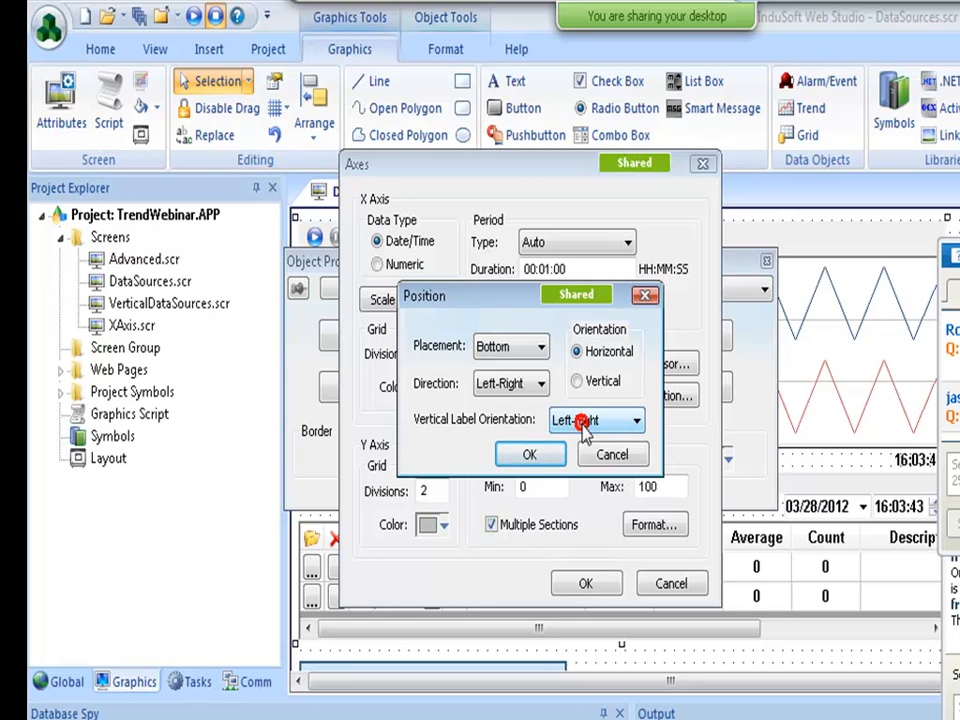
click(606, 457)
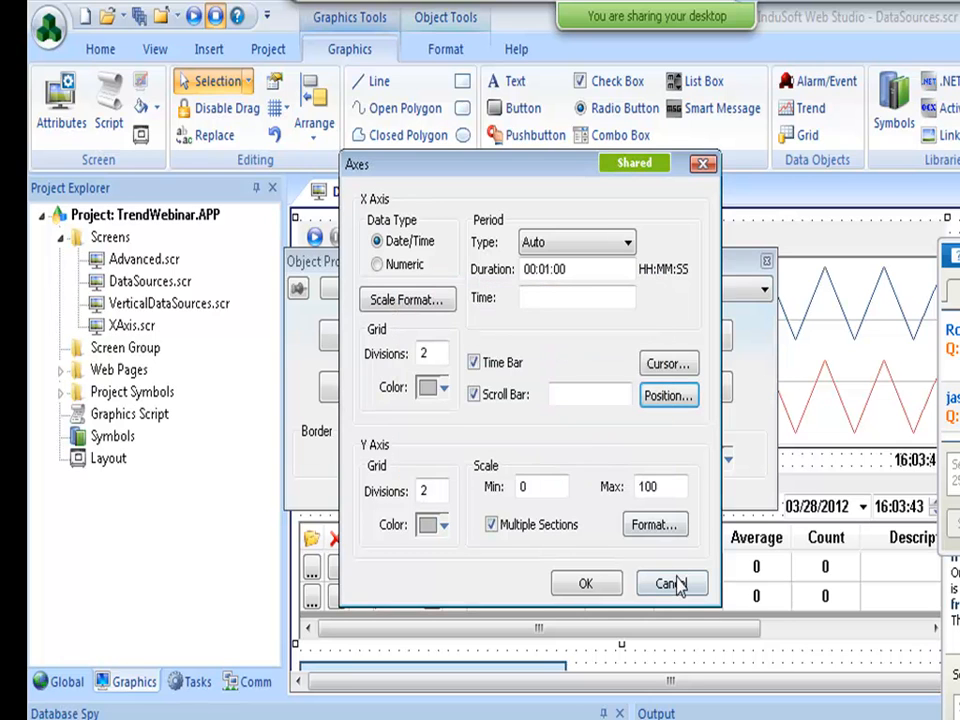
click(672, 583)
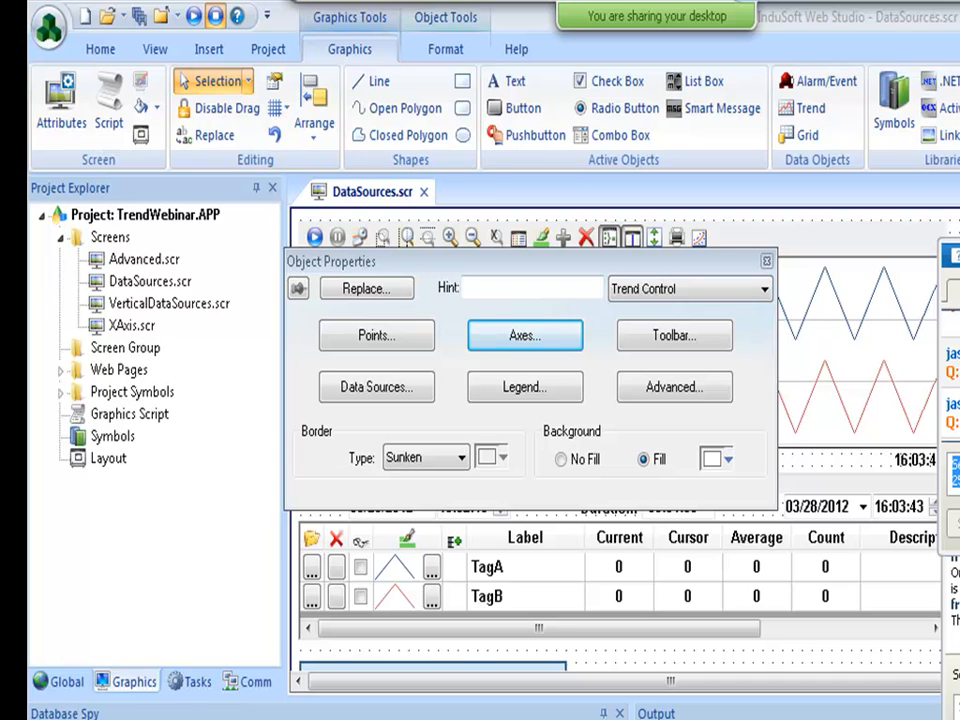
In the running application, delete the TagA and TagB pens from the trend.
key(alt+Tab)
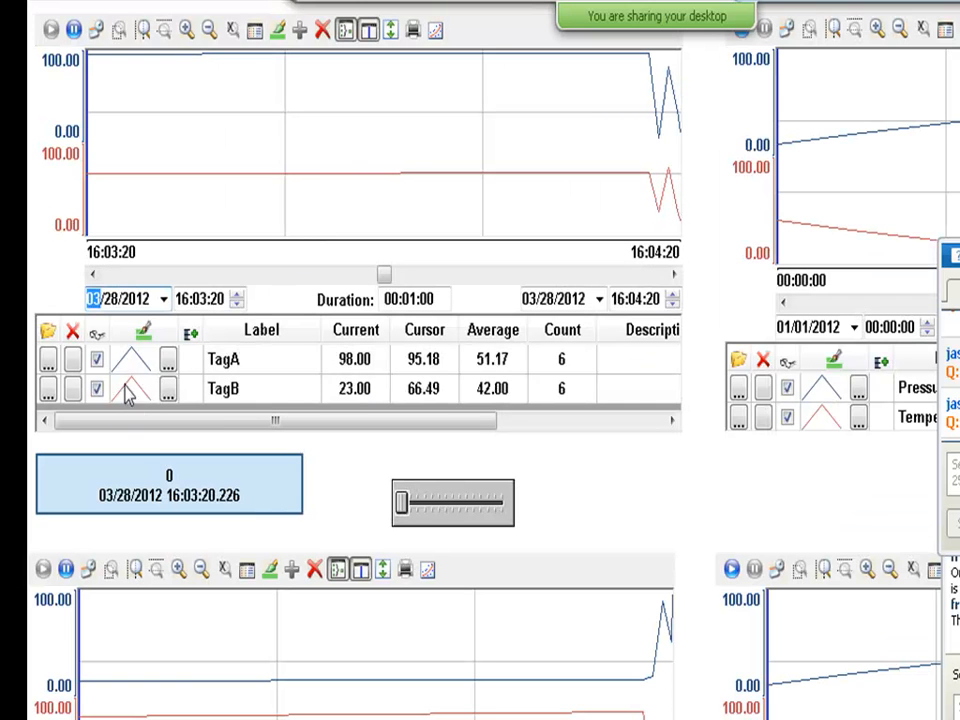
click(72, 361)
click(73, 390)
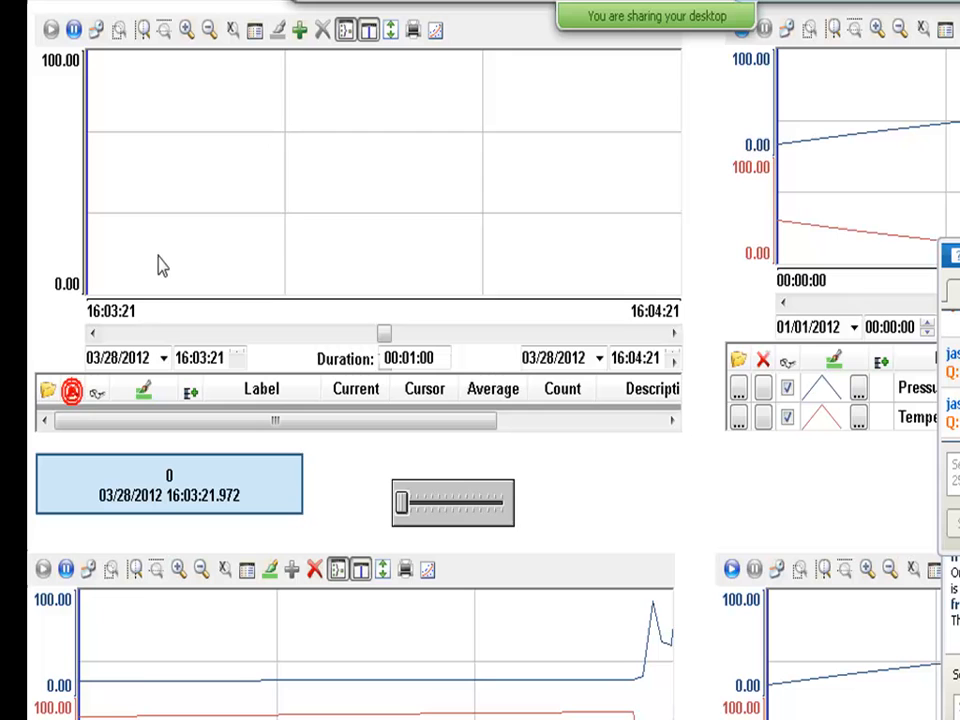
Add TagA and TagB back as pens on the running trend, then switch back to the editor.
click(300, 33)
click(620, 467)
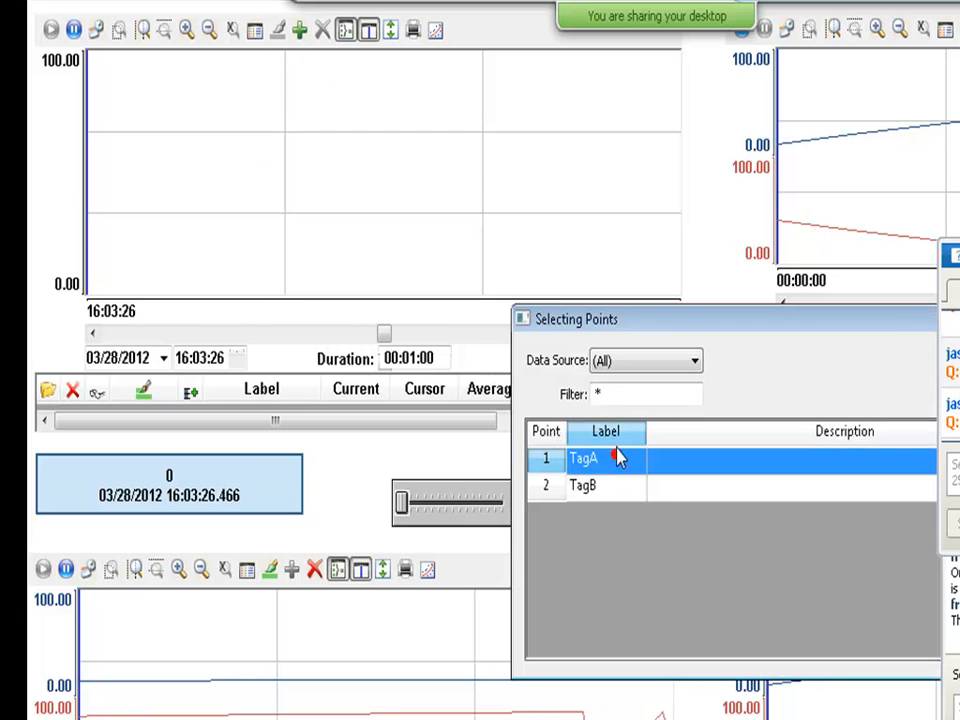
drag(677, 326, 431, 307)
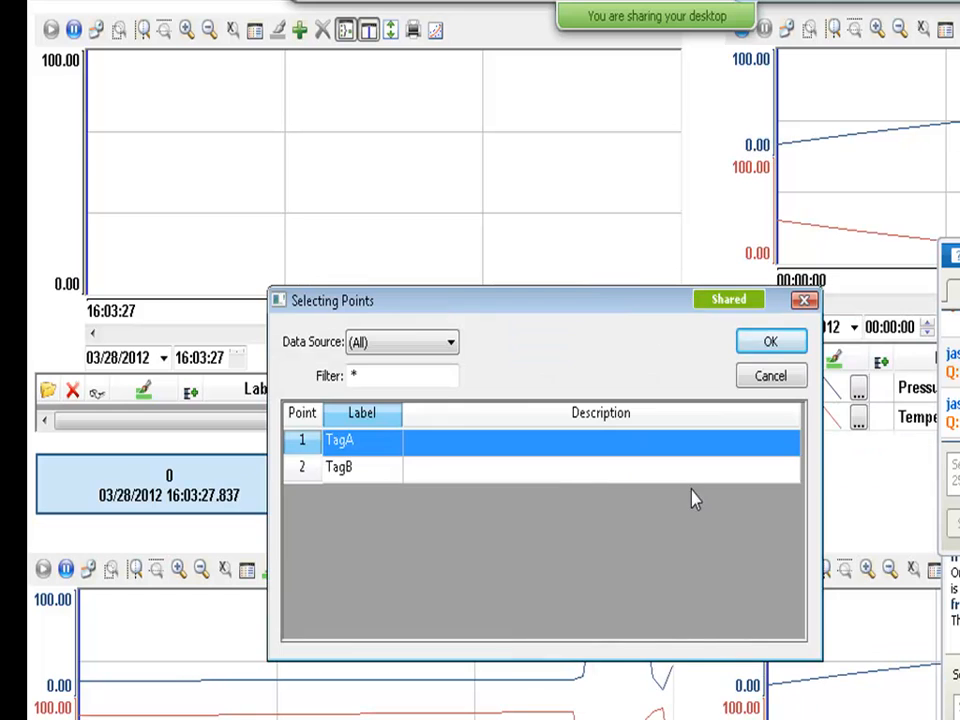
click(769, 342)
click(300, 33)
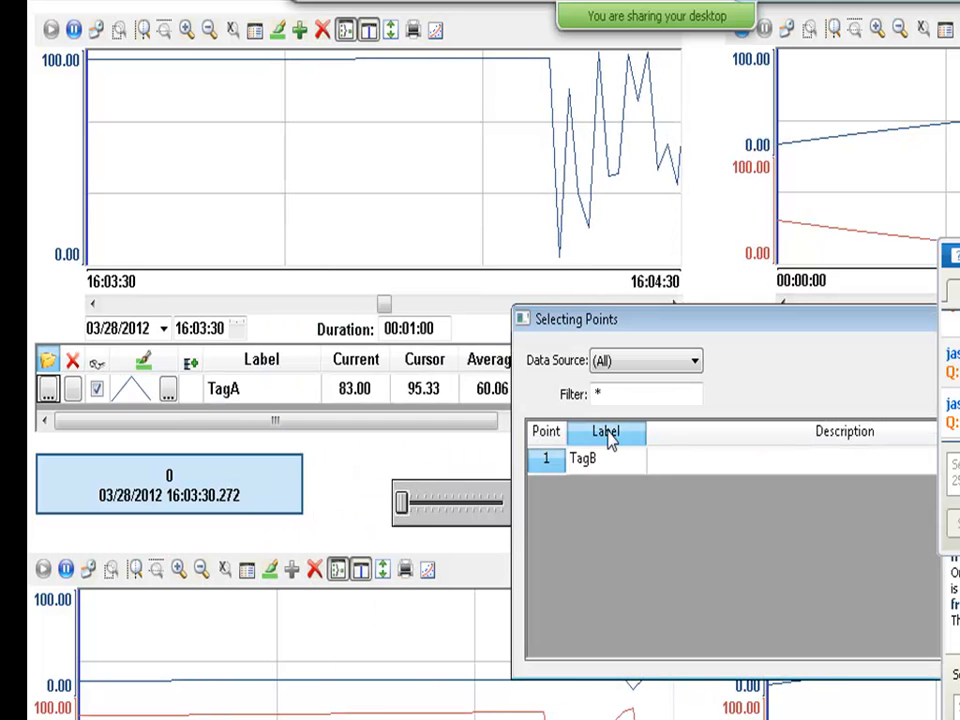
click(606, 458)
drag(605, 332, 343, 253)
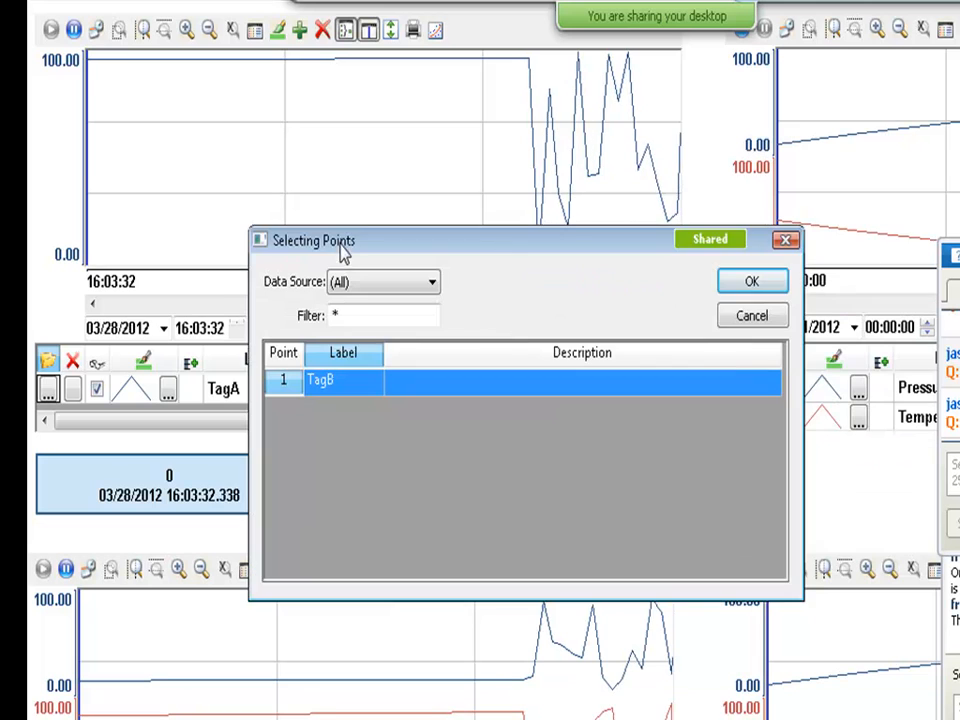
click(759, 292)
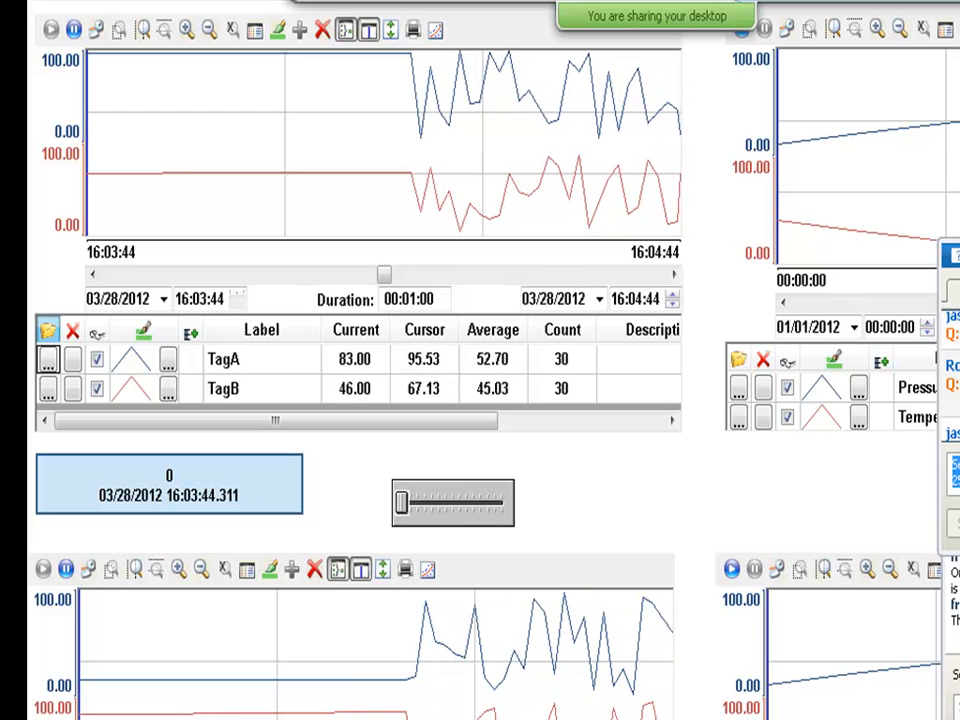
key(alt+Tab)
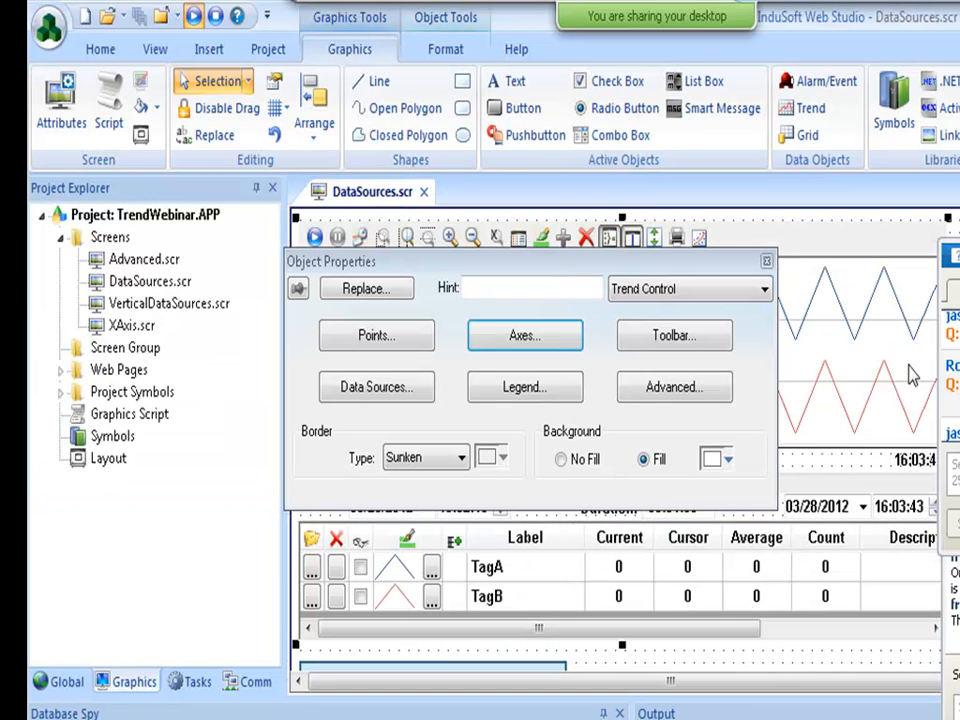
Open the Propietary trend worksheet from Tasks > Trend, then reselect the trend object on DataSources.scr.
click(185, 685)
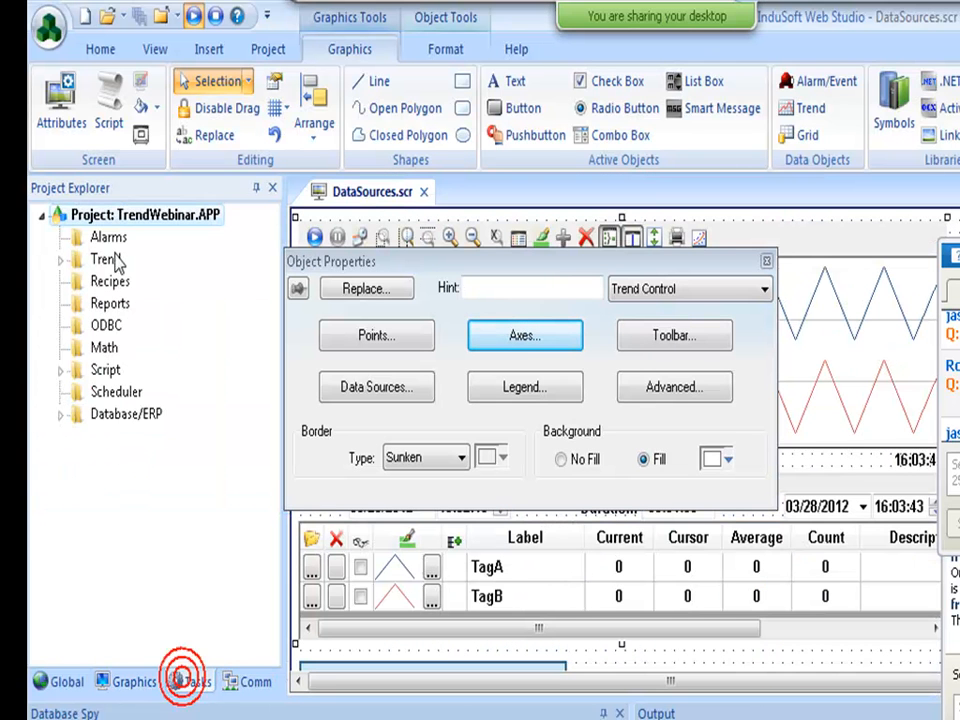
double_click(103, 261)
double_click(130, 282)
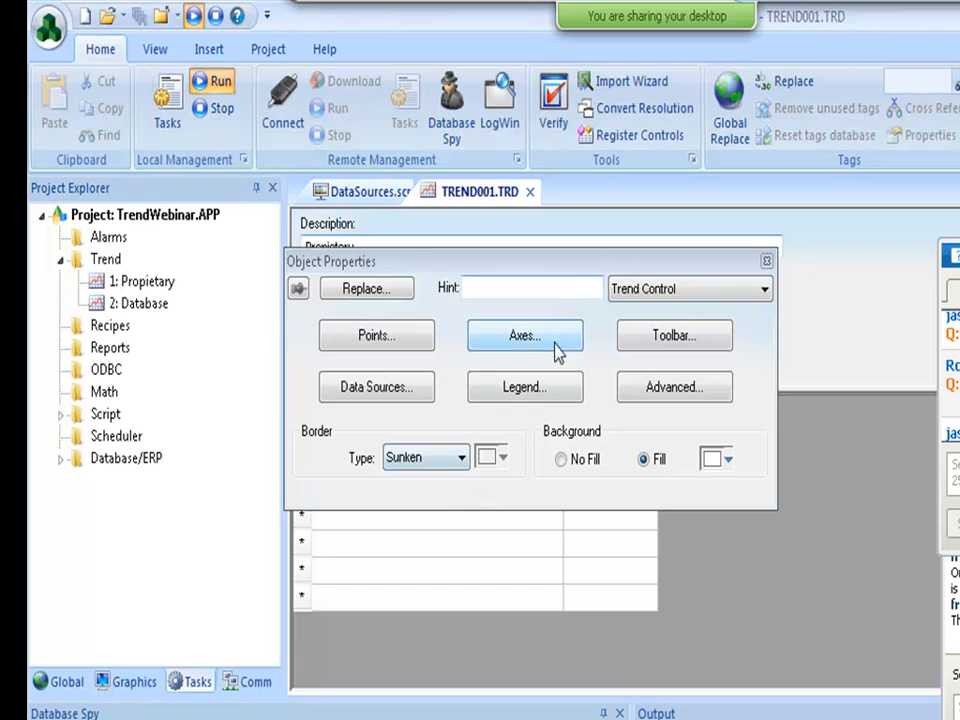
click(766, 261)
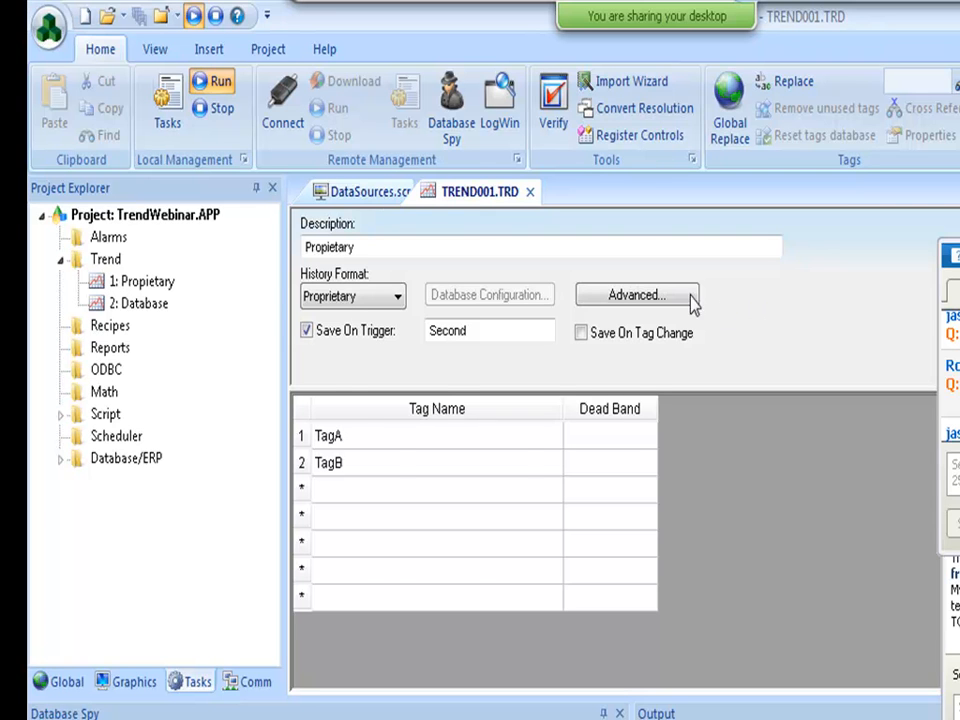
click(360, 192)
click(510, 368)
Look over the trend control's Advanced and Legend settings, unchecking the legend and confirming.
double_click(510, 368)
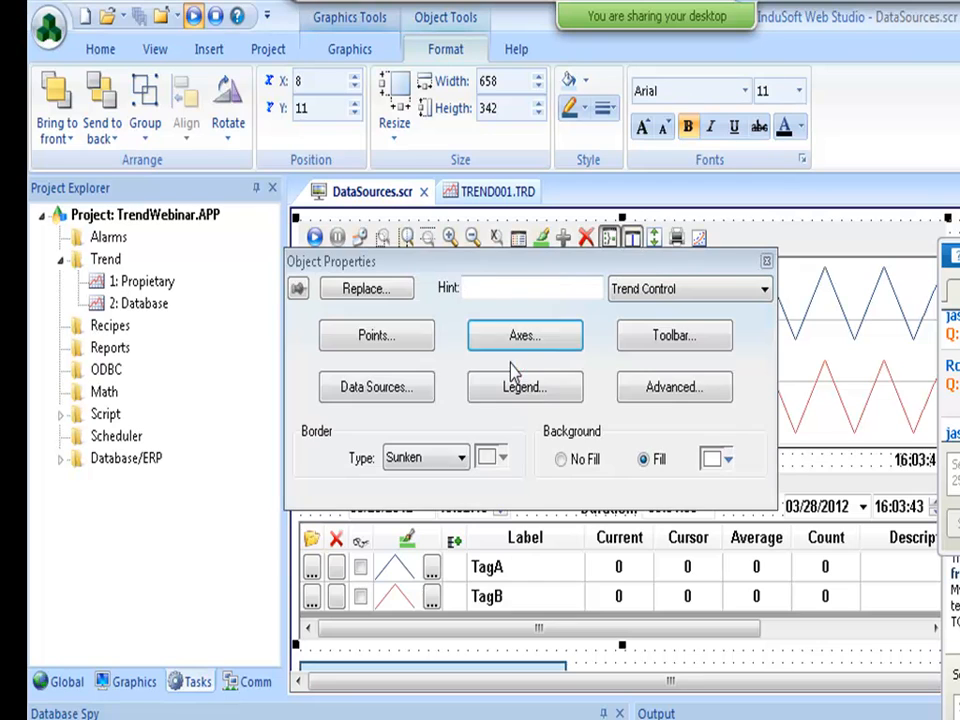
click(656, 383)
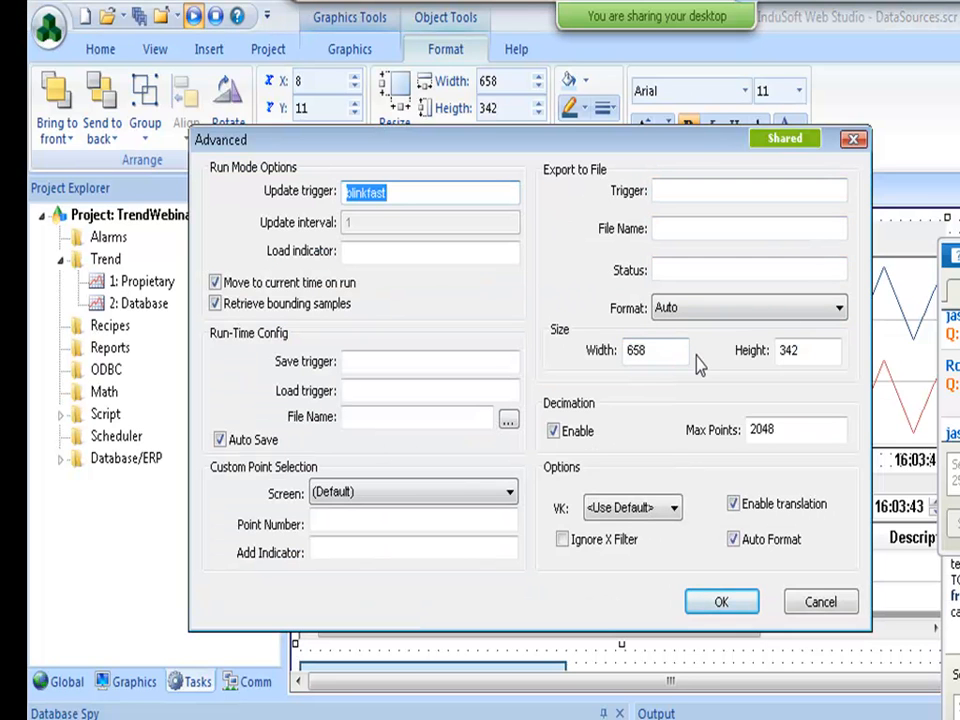
click(828, 604)
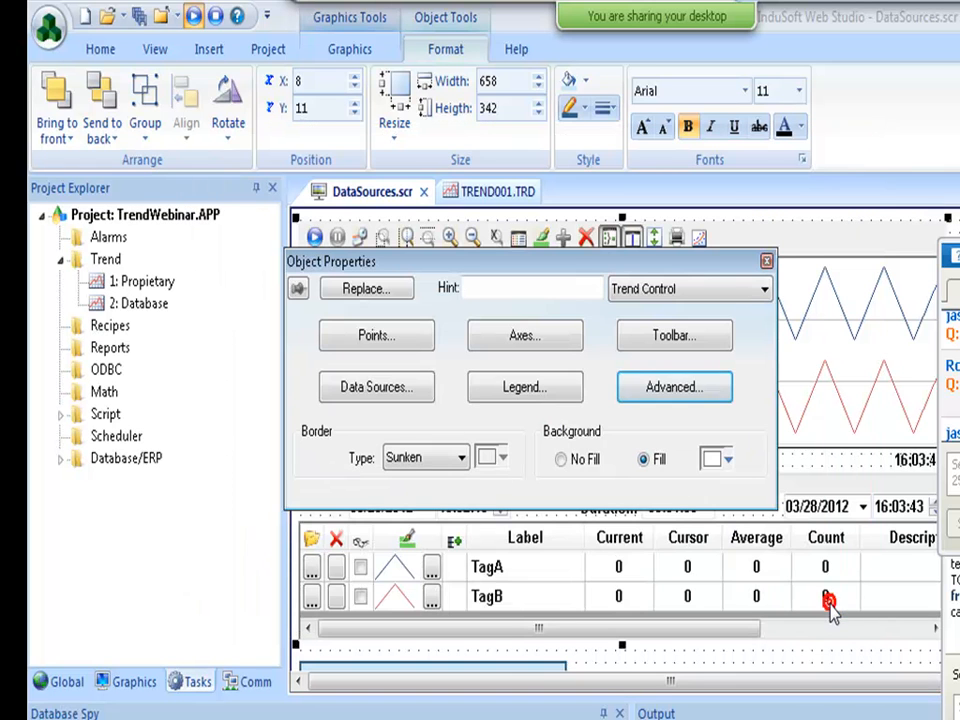
click(496, 385)
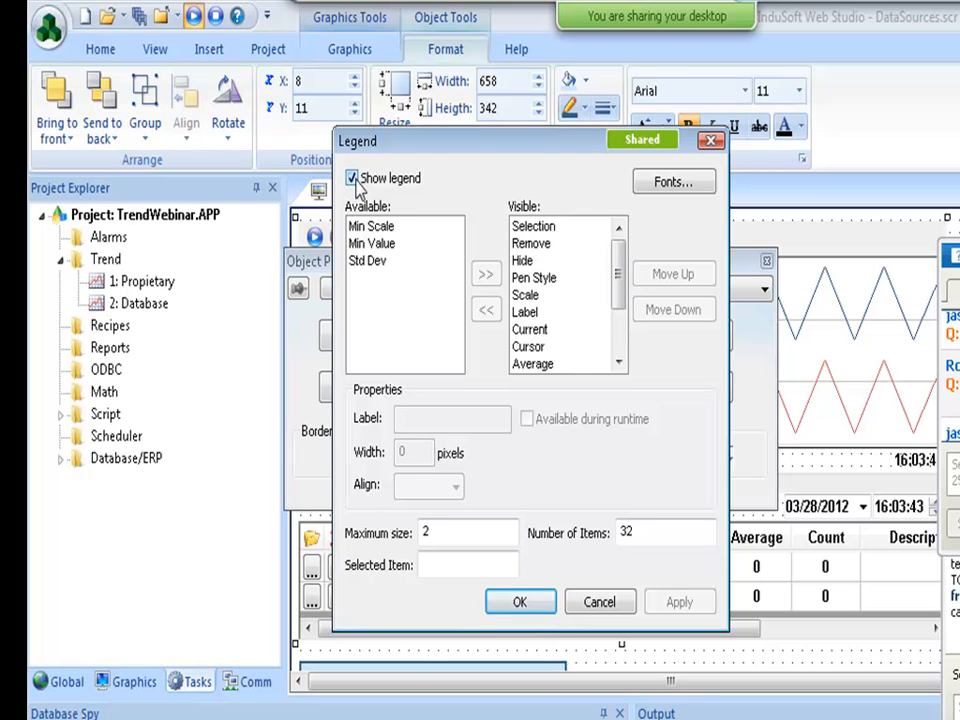
click(352, 178)
click(541, 606)
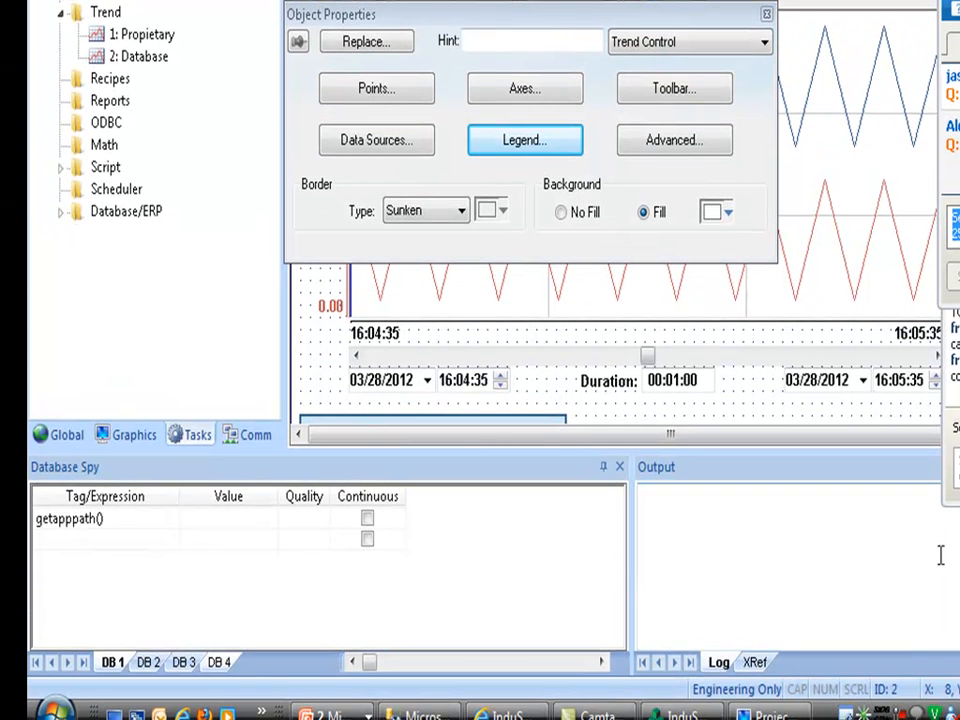
Check Database Messages in the Output pane's log Settings and confirm with OK.
right_click(823, 529)
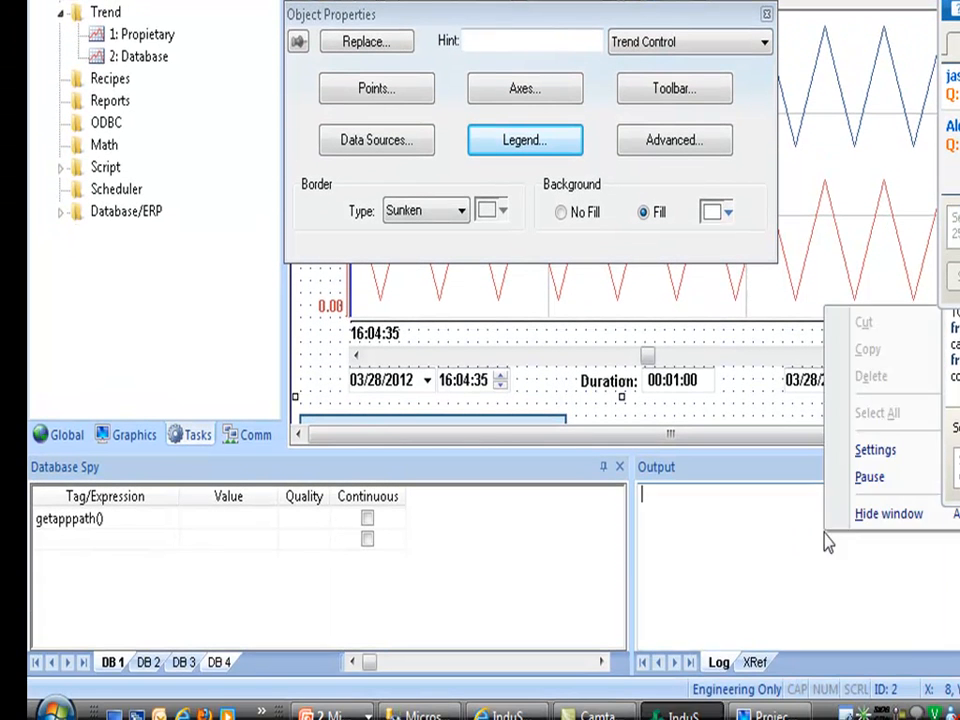
click(870, 452)
click(798, 320)
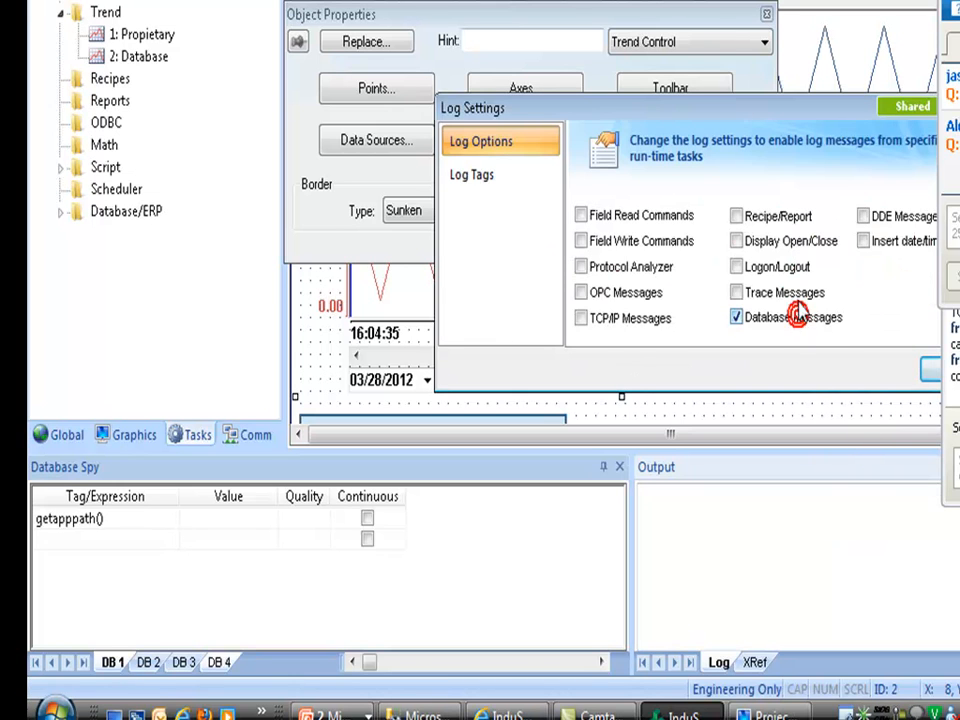
drag(769, 107, 631, 83)
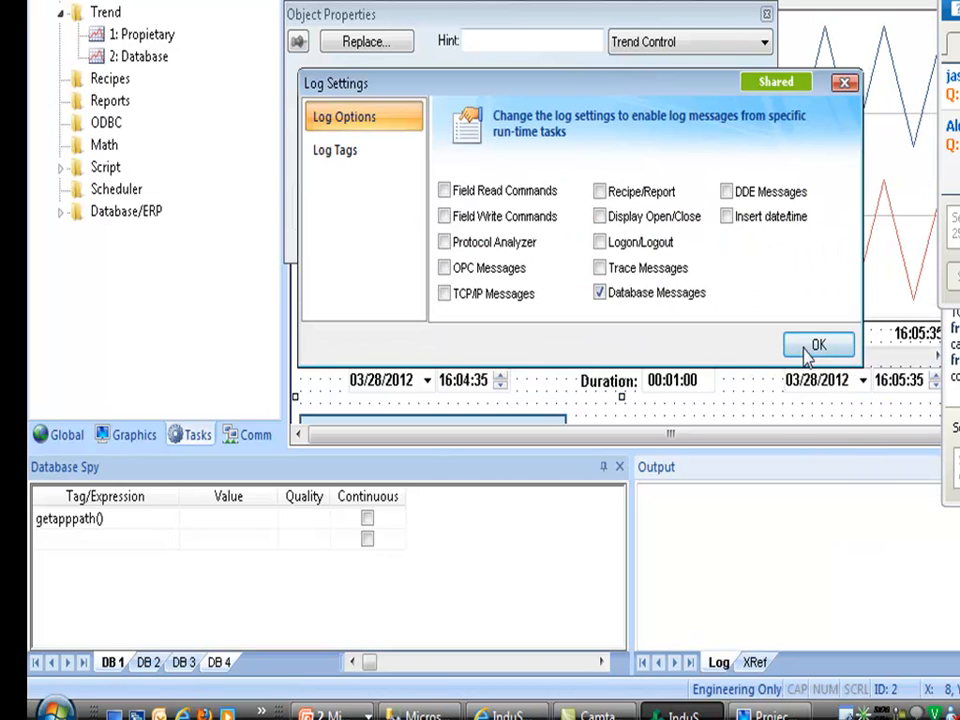
click(808, 350)
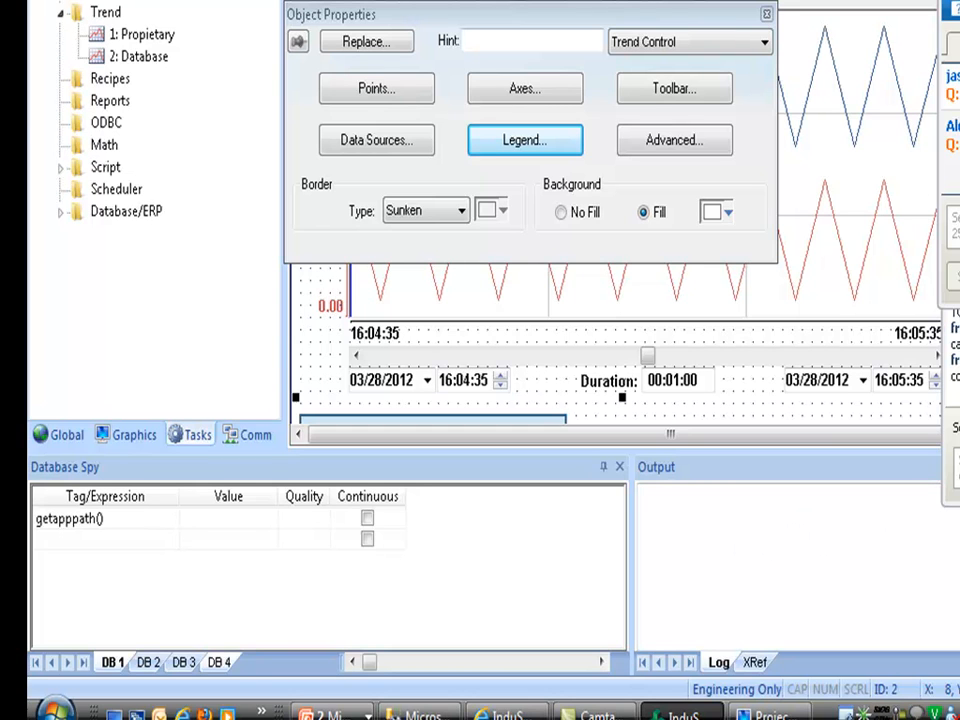
drag(810, 437, 959, 436)
click(804, 73)
double_click(808, 163)
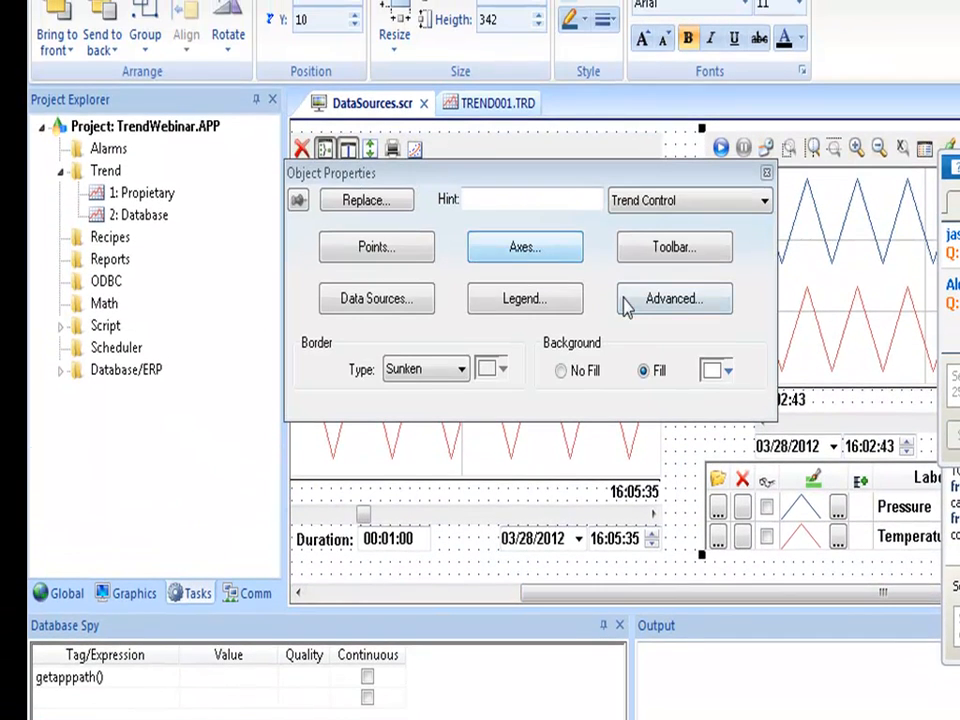
click(397, 301)
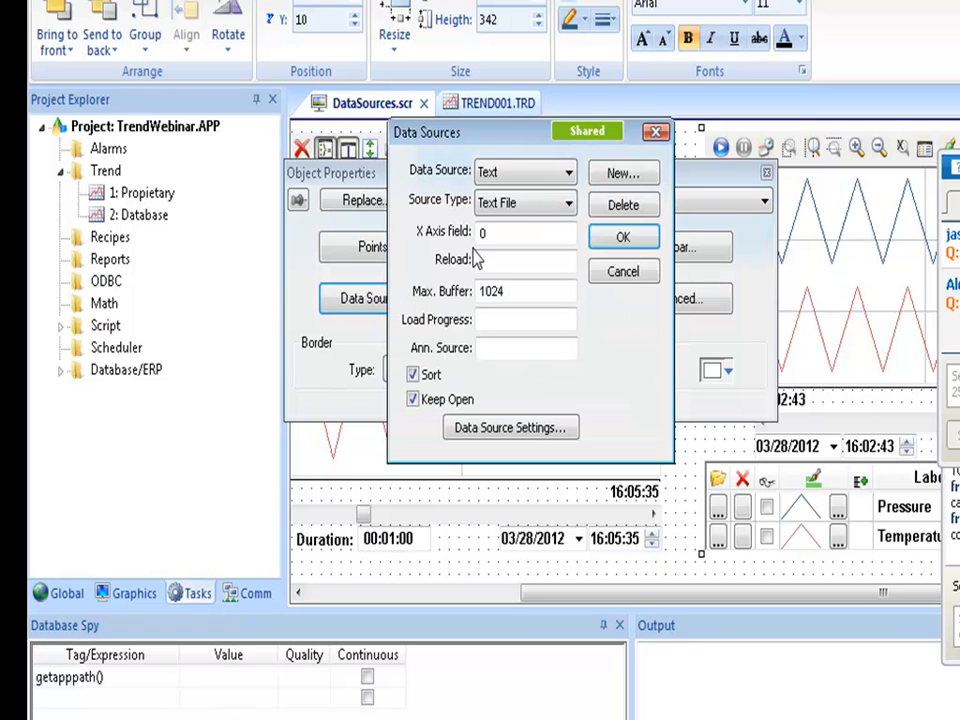
click(631, 278)
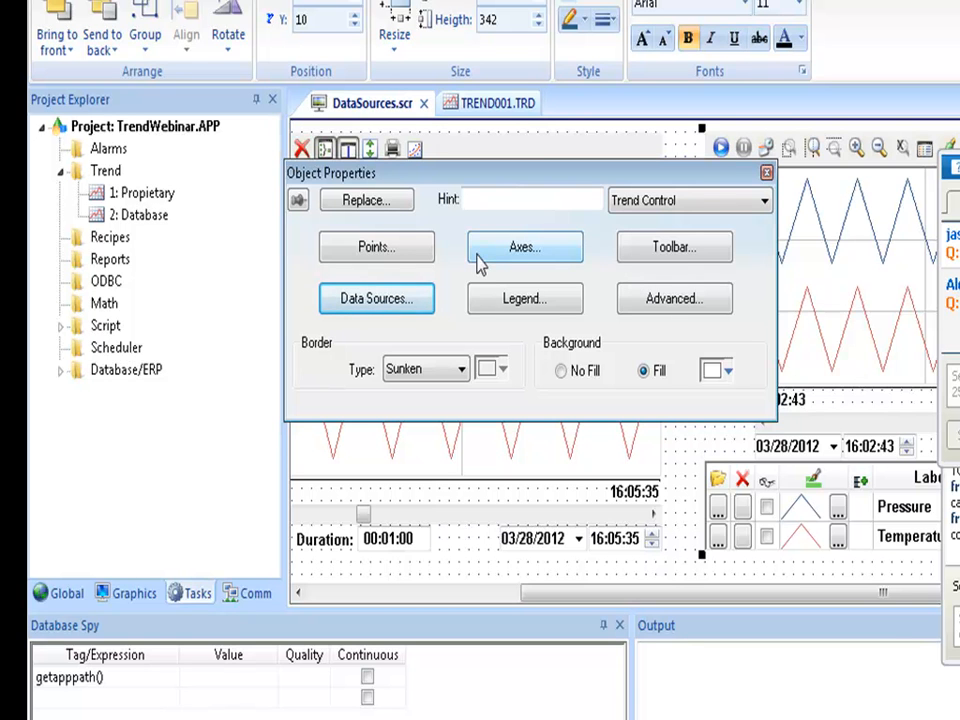
click(384, 249)
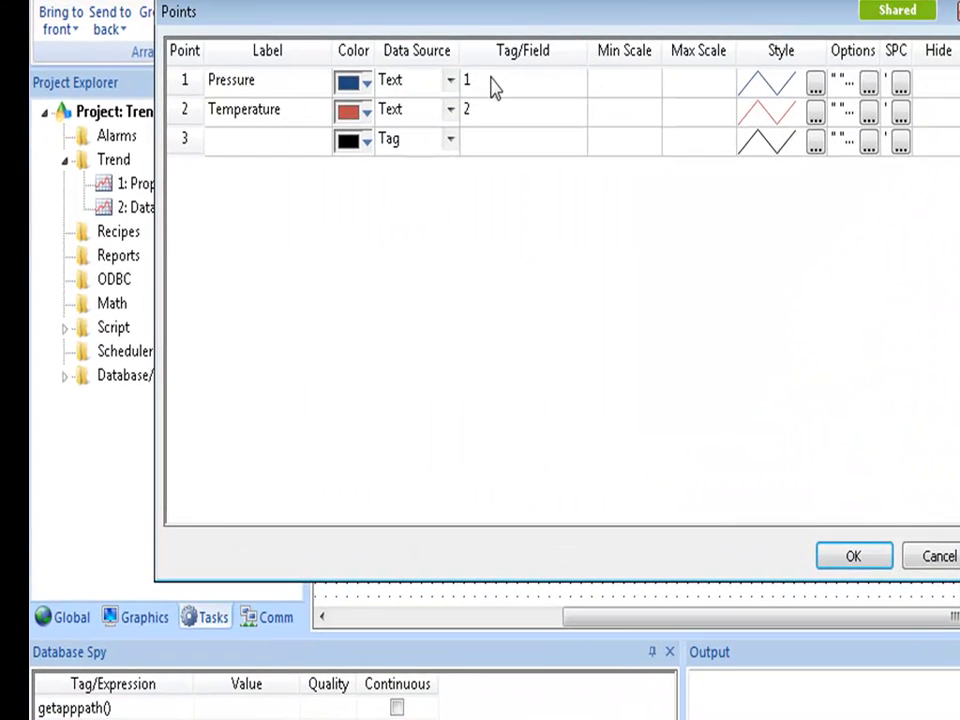
click(477, 86)
click(472, 114)
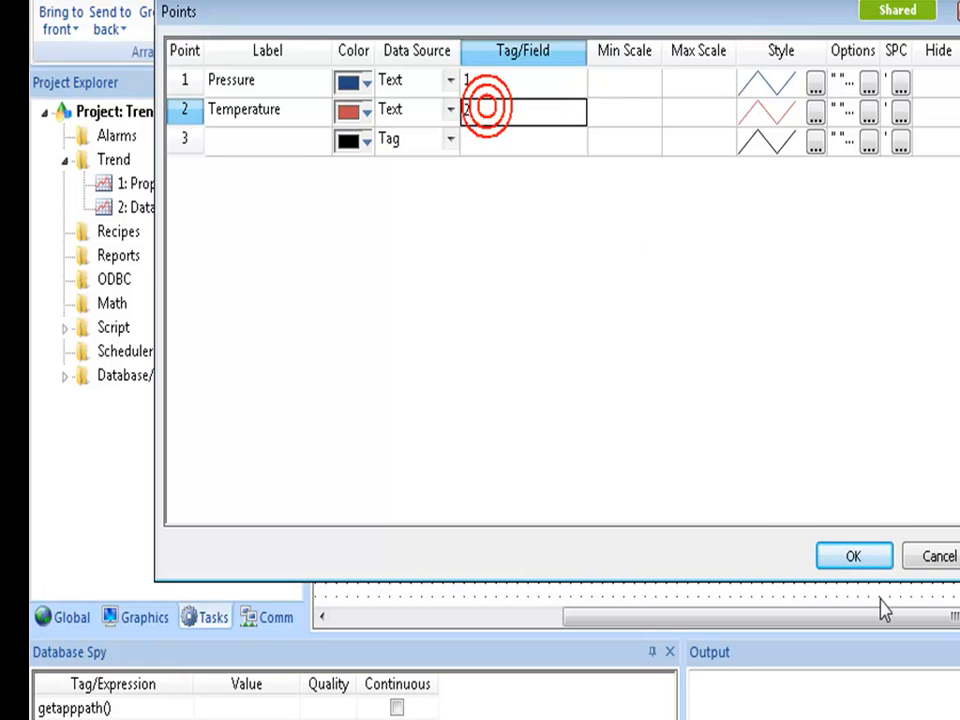
click(939, 557)
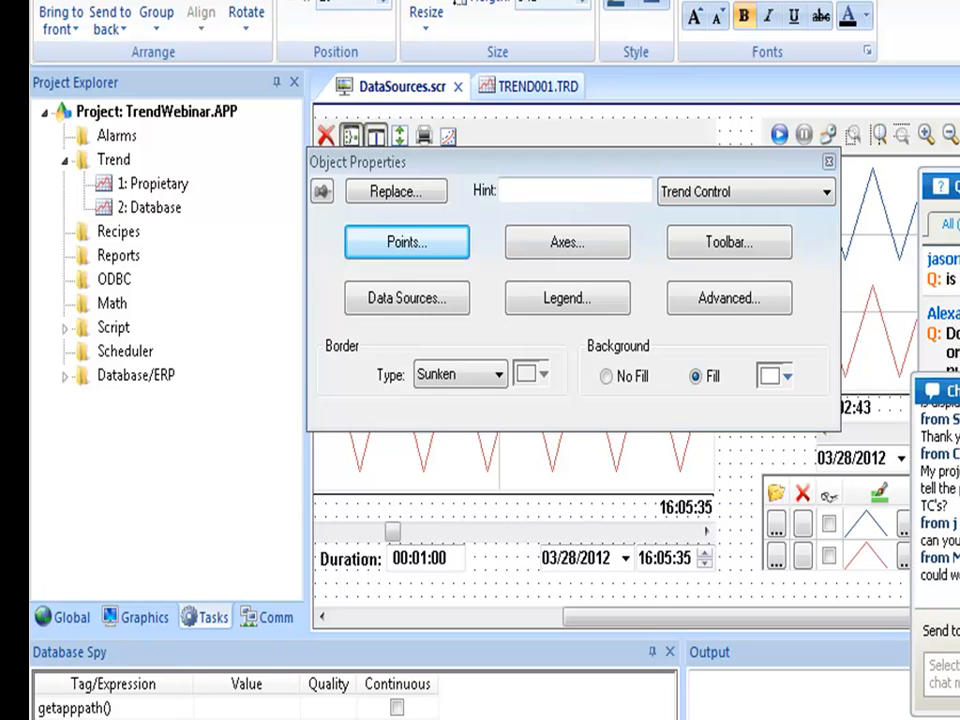
scroll(636, 360, down, 5)
Open the database trend's properties and review its data sources and the points' C1 and C2 fields.
click(821, 414)
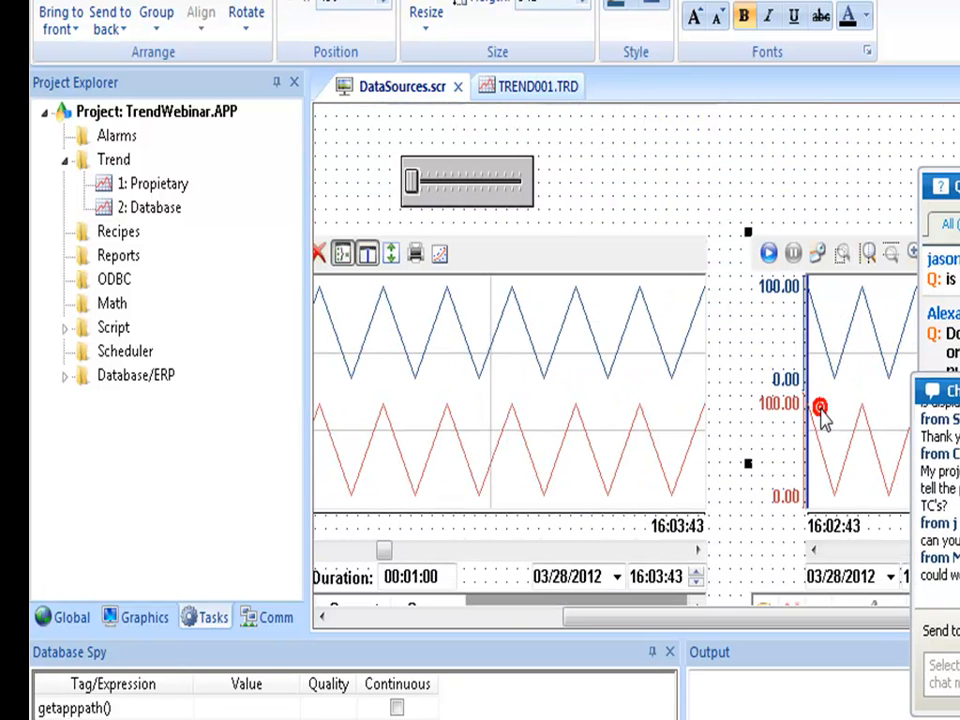
double_click(821, 414)
click(429, 298)
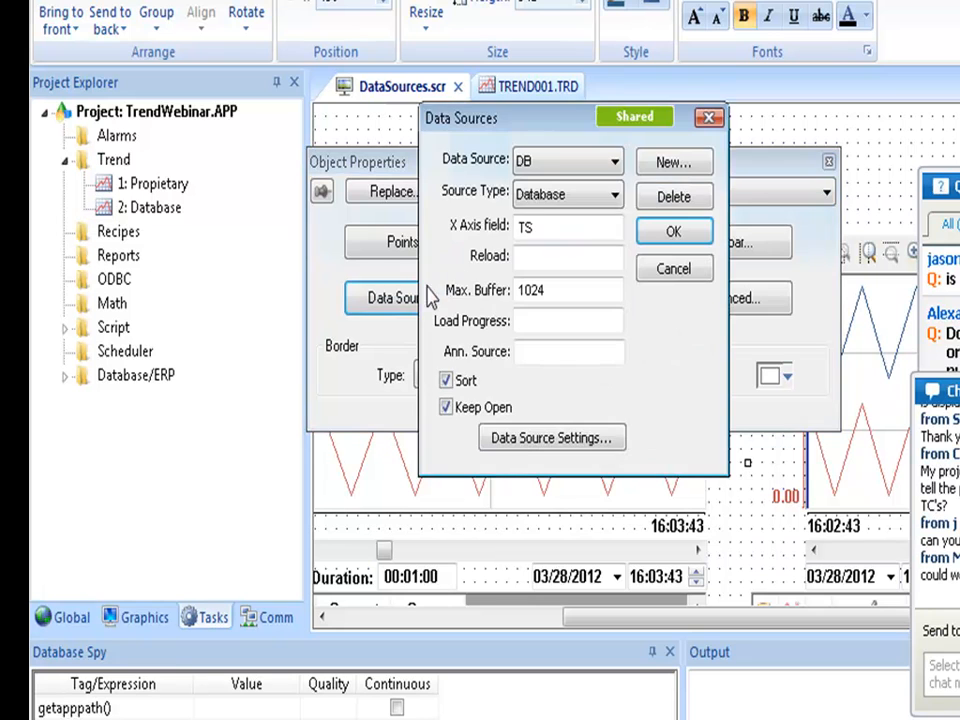
click(672, 232)
click(414, 250)
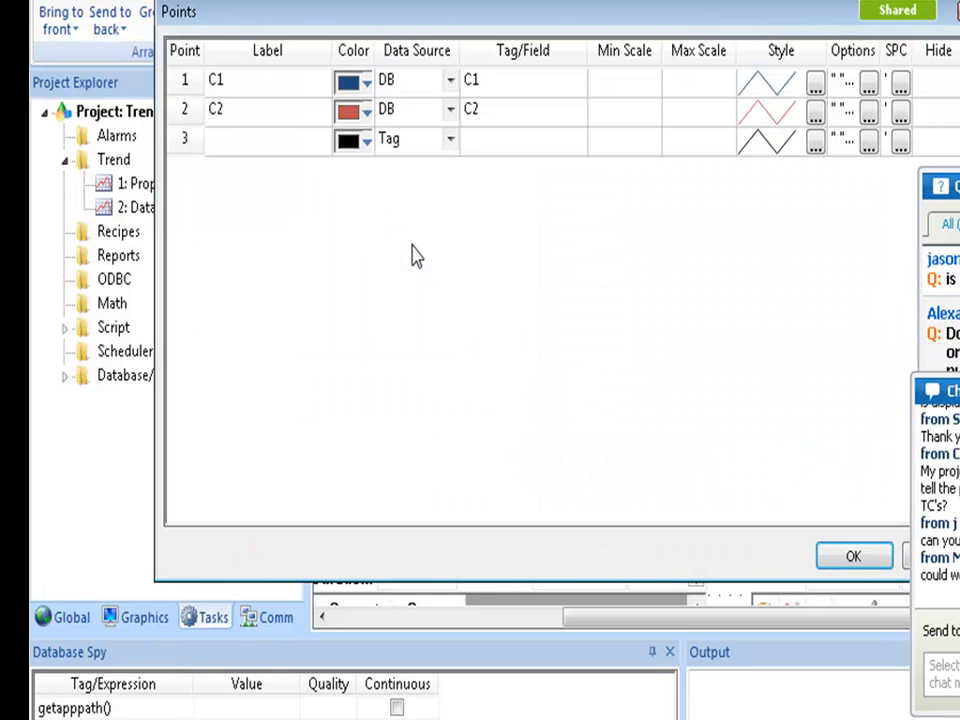
click(501, 78)
click(499, 107)
click(495, 78)
click(495, 104)
click(486, 80)
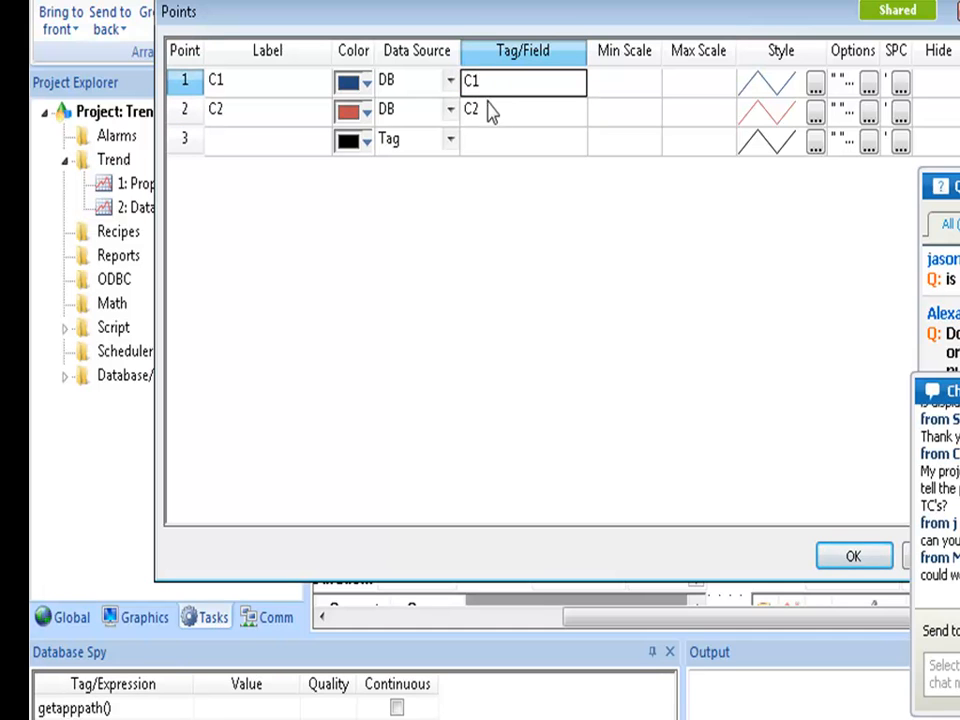
click(490, 117)
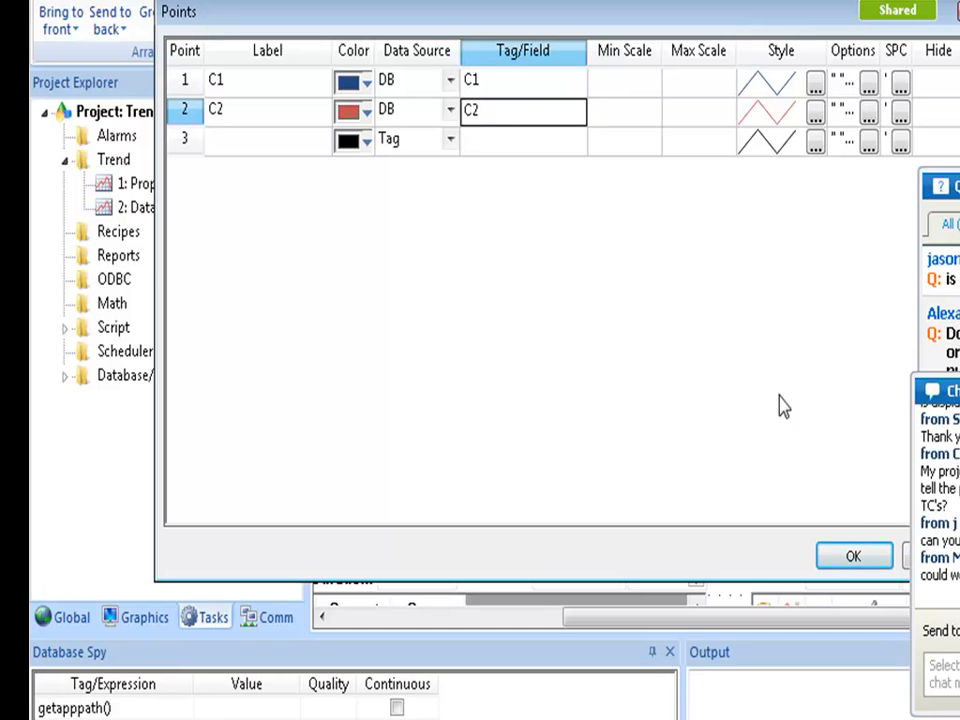
click(853, 557)
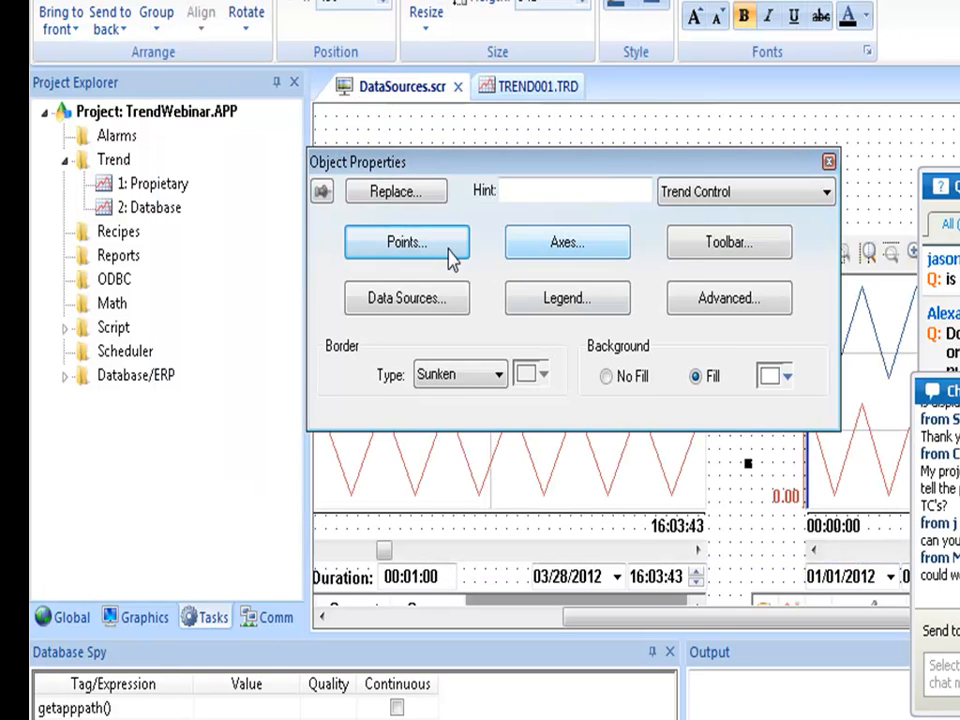
Review the database trend's data source connection settings without changing anything.
click(430, 306)
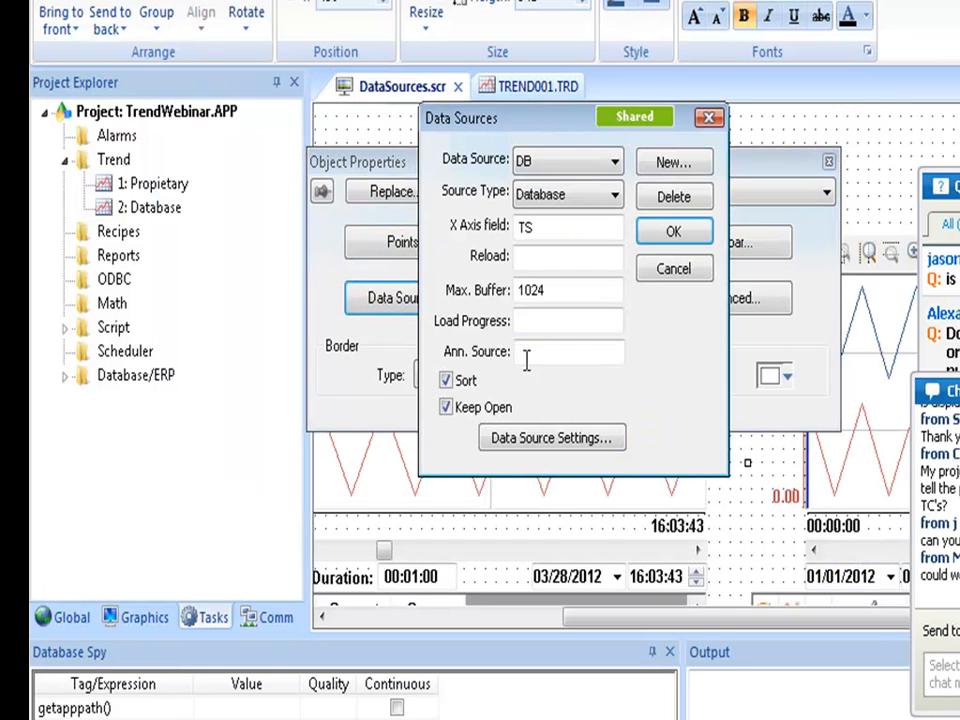
click(532, 441)
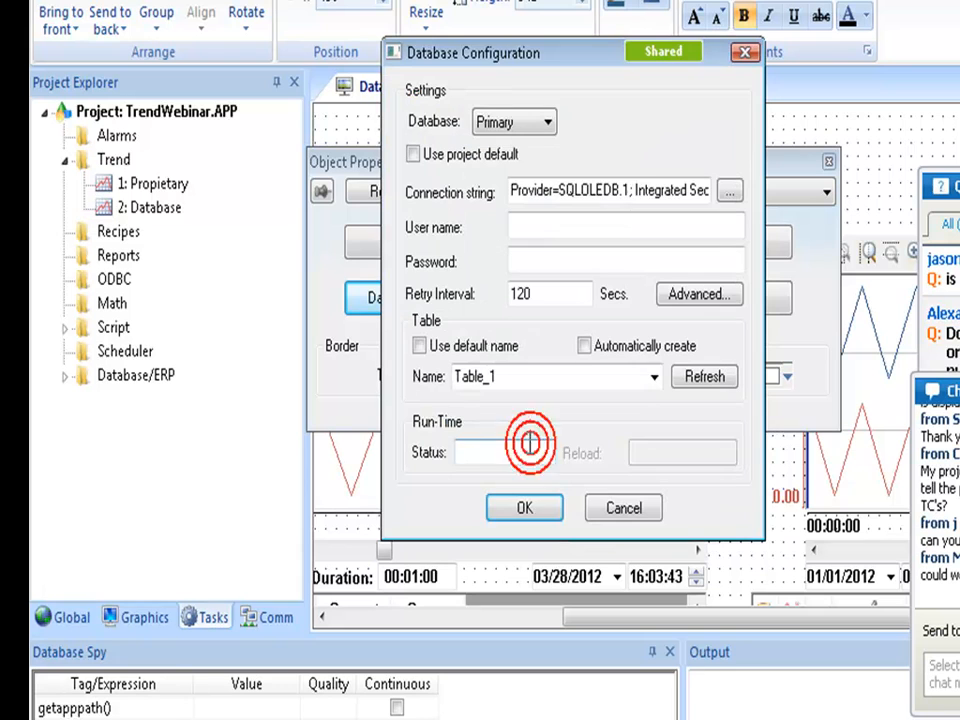
click(620, 508)
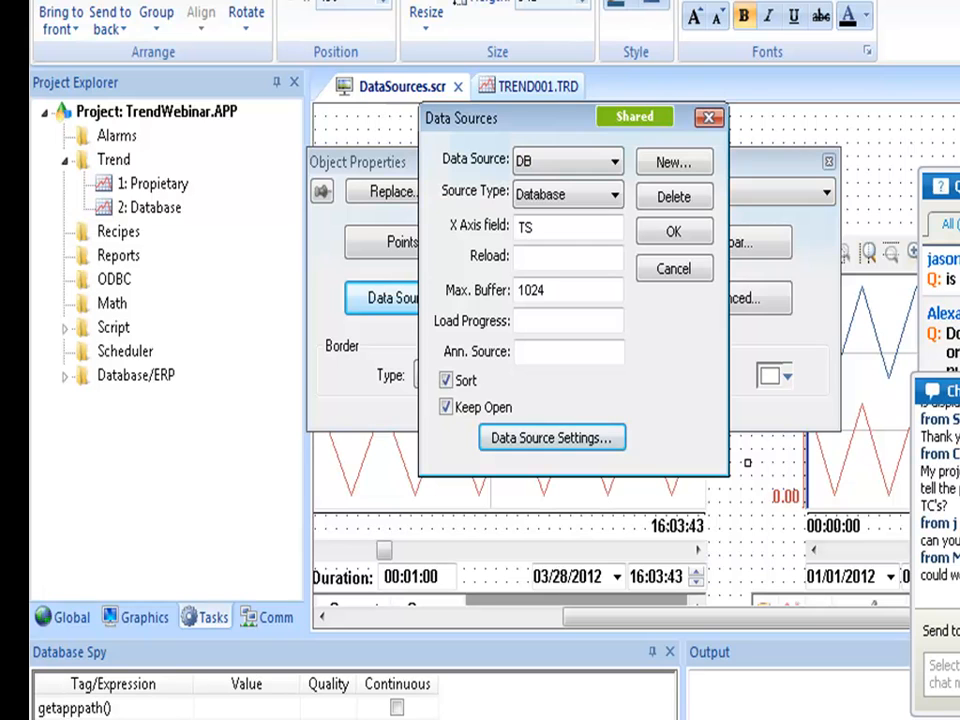
click(676, 270)
Enable Ignore X Filter in the trend's Advanced settings and apply it.
click(707, 300)
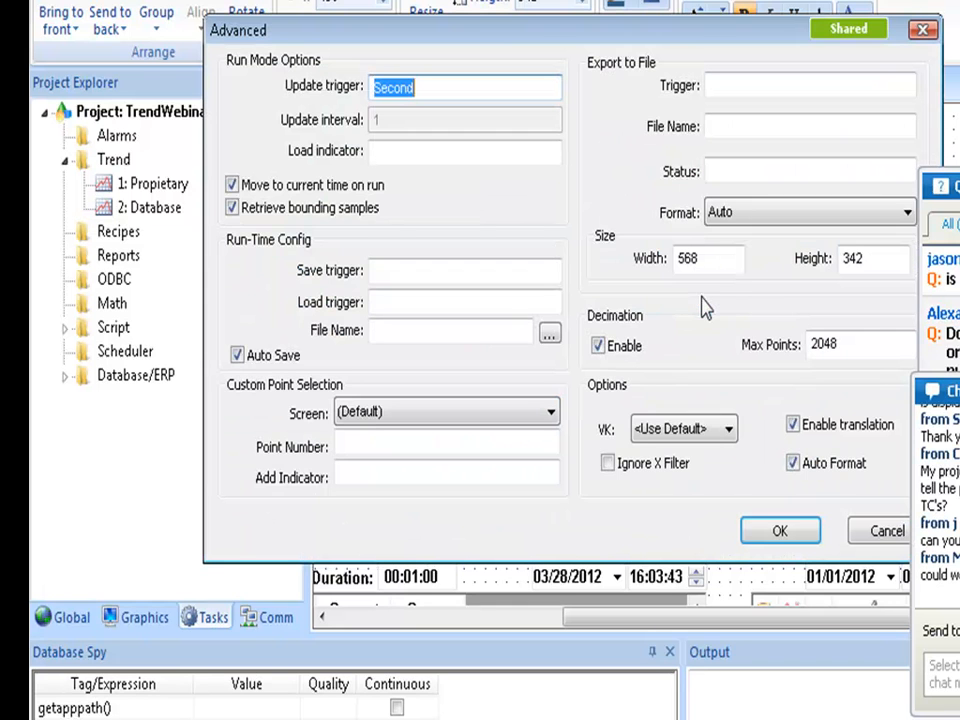
click(638, 466)
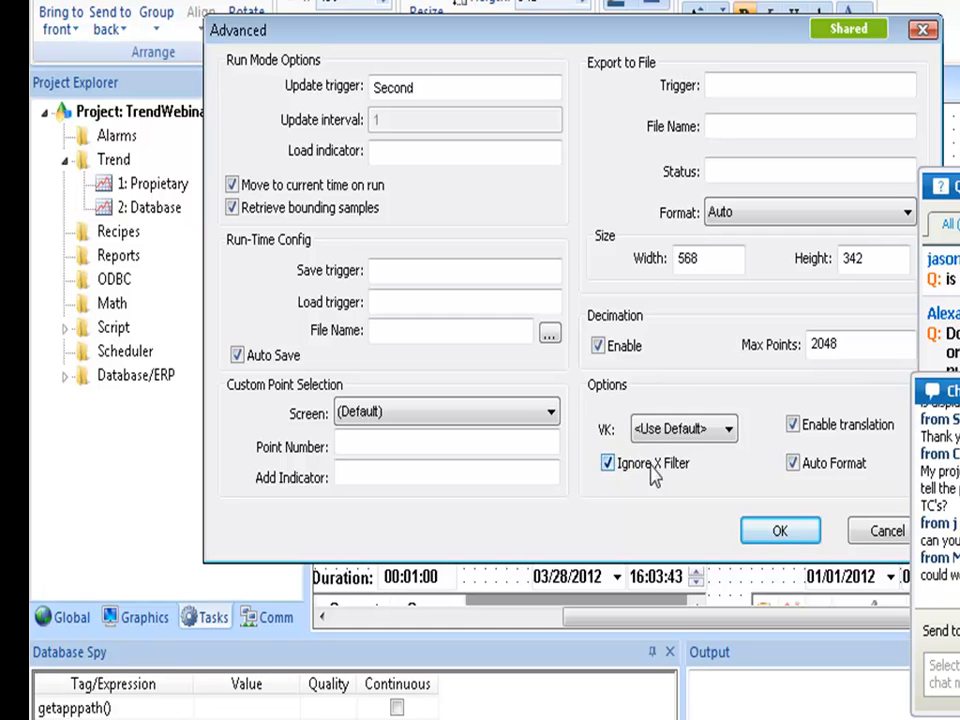
click(782, 533)
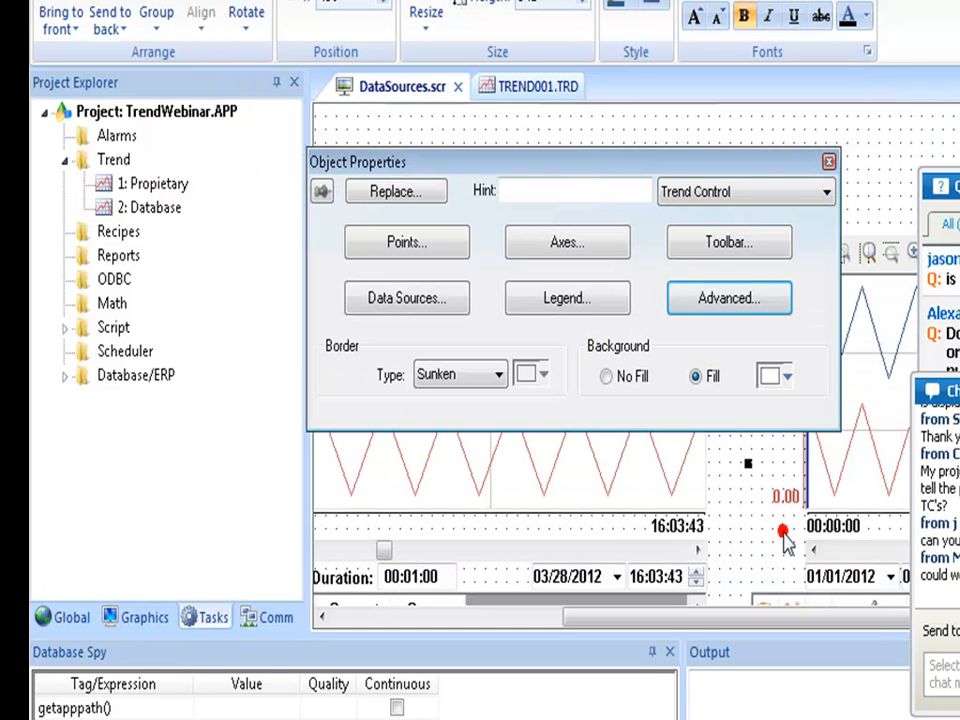
Draft the table query "WHERE TagName='abc' ORDRE BY TS ASC" in the connection settings, then discard it.
click(432, 313)
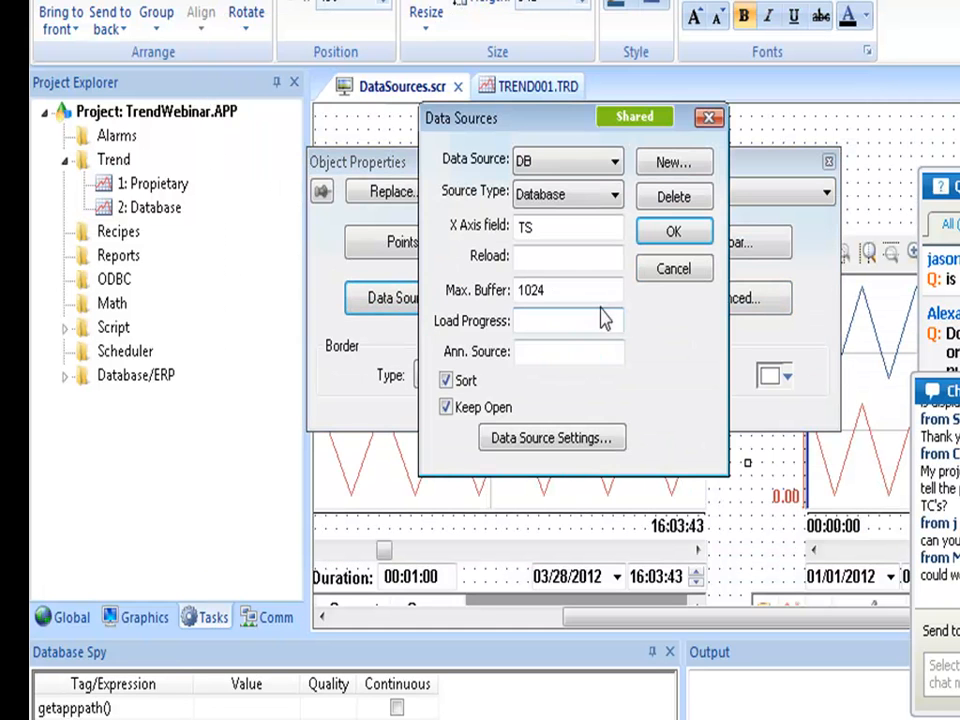
click(538, 440)
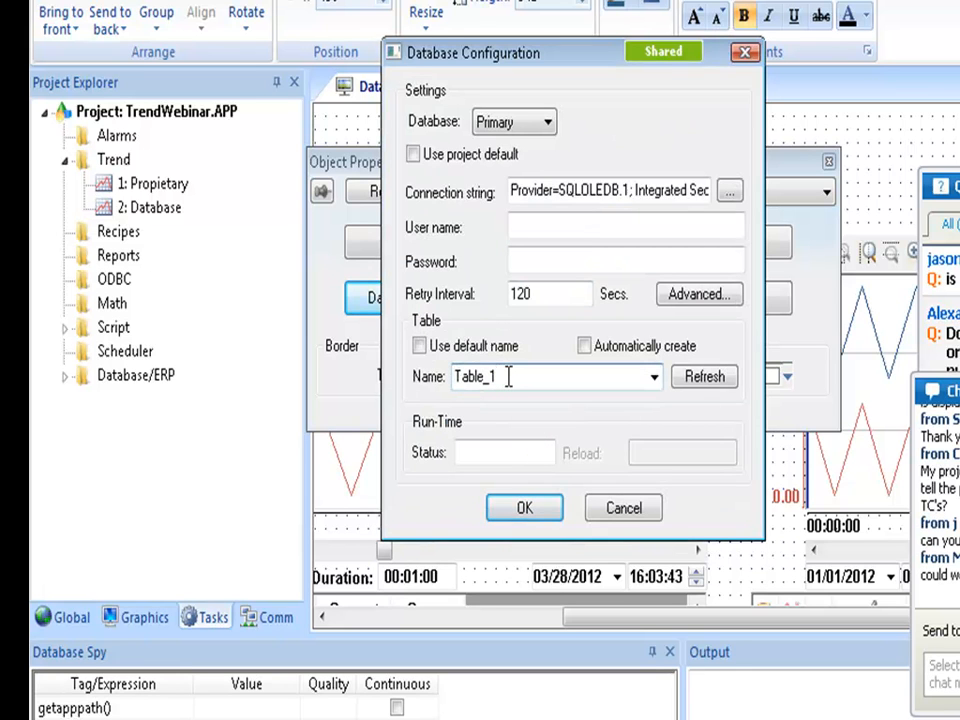
text(WHERE Tag)
text(Name=')
text(abc' ORDR)
text(E BY TS A)
text(SC)
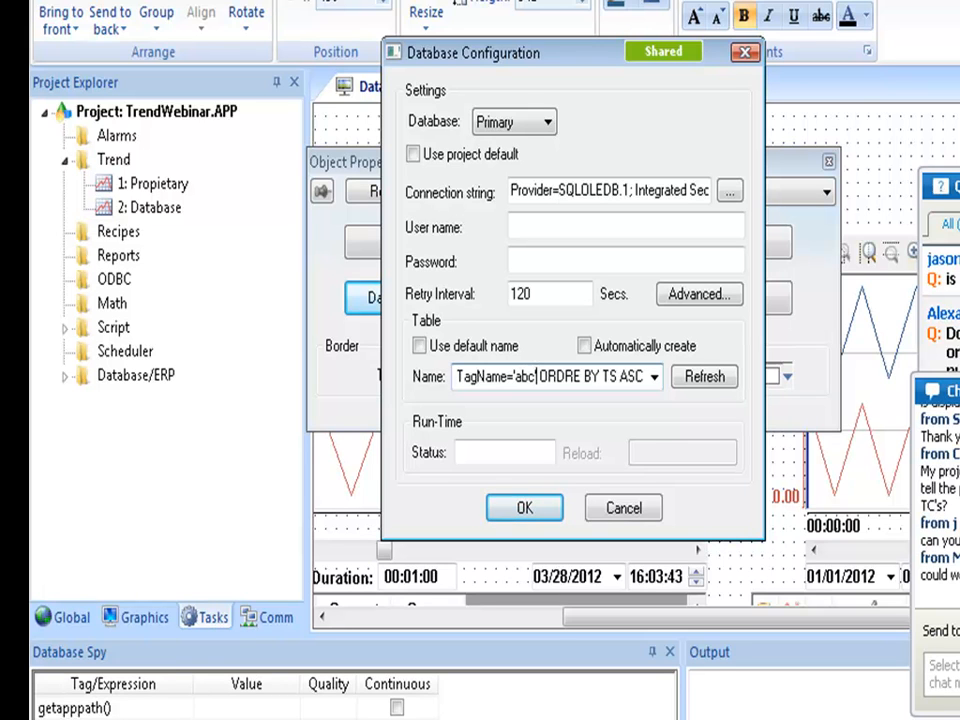
mouse_move(520, 376)
mouse_down()
mouse_move(537, 377)
mouse_move(514, 377)
mouse_up()
text({hin})
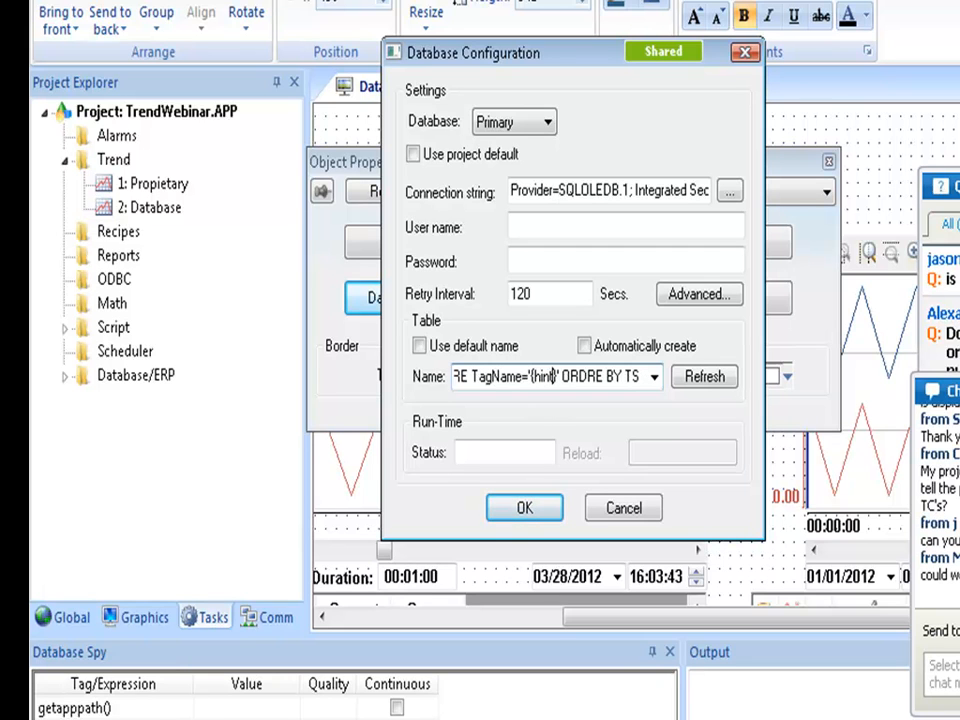
click(614, 512)
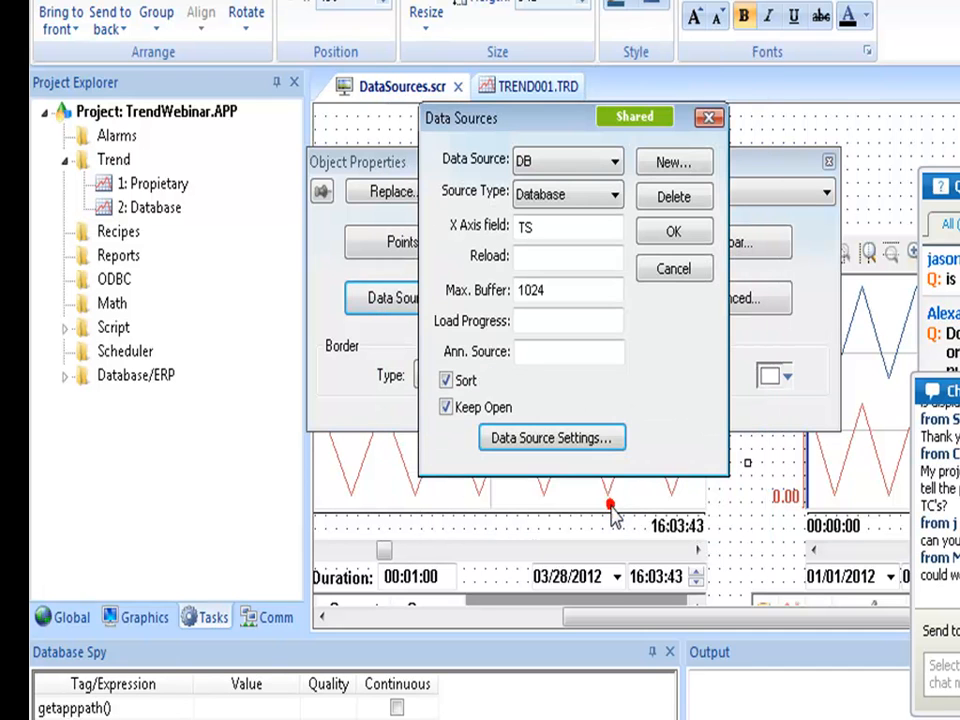
Close the data sources and trend properties, glancing at the project's communication drivers.
click(676, 266)
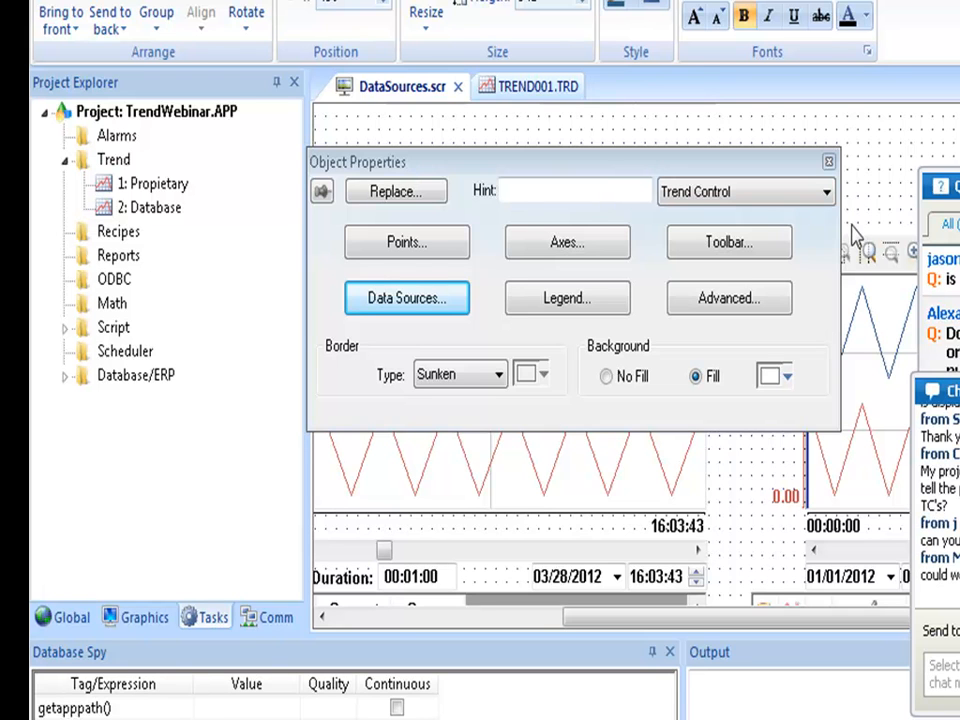
click(828, 162)
click(276, 620)
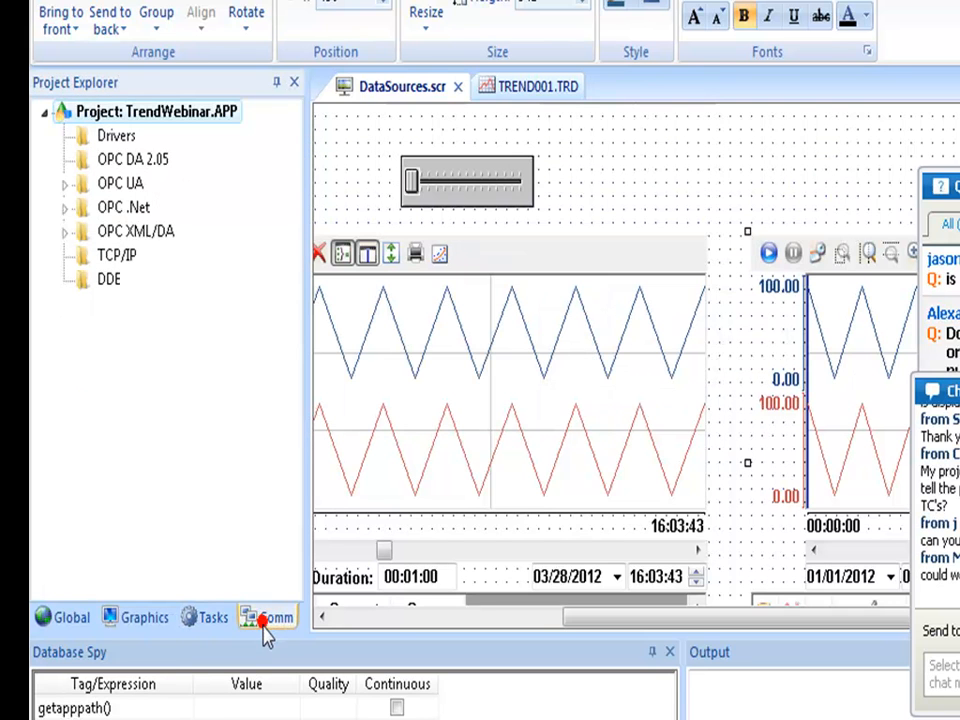
click(205, 619)
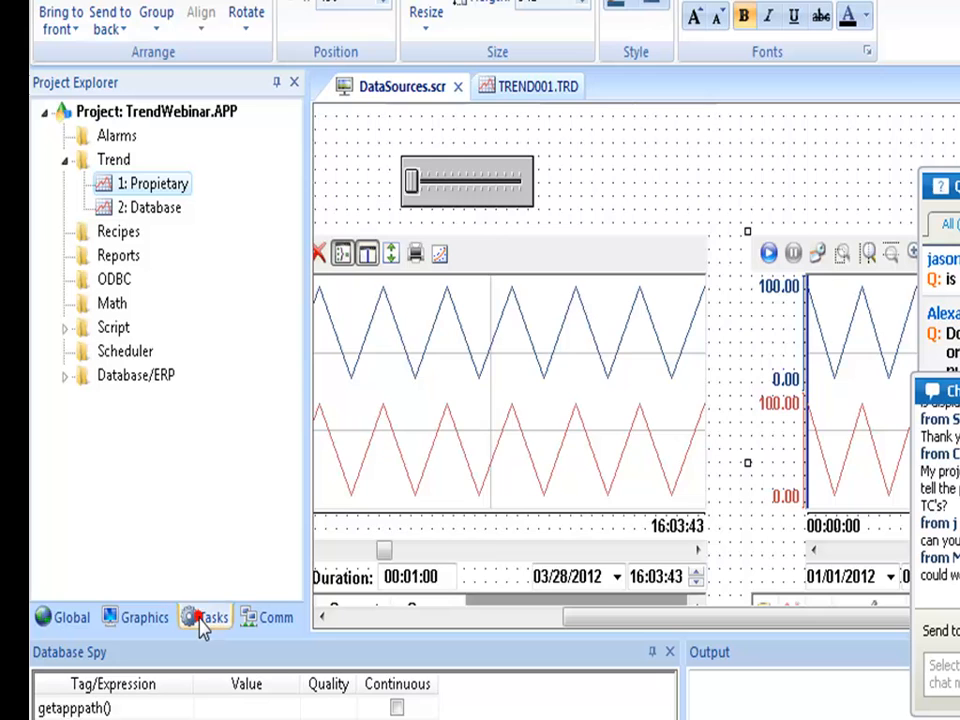
Review the Proprietary trend group's settings, then reopen the DataSources trend chart's properties.
double_click(125, 186)
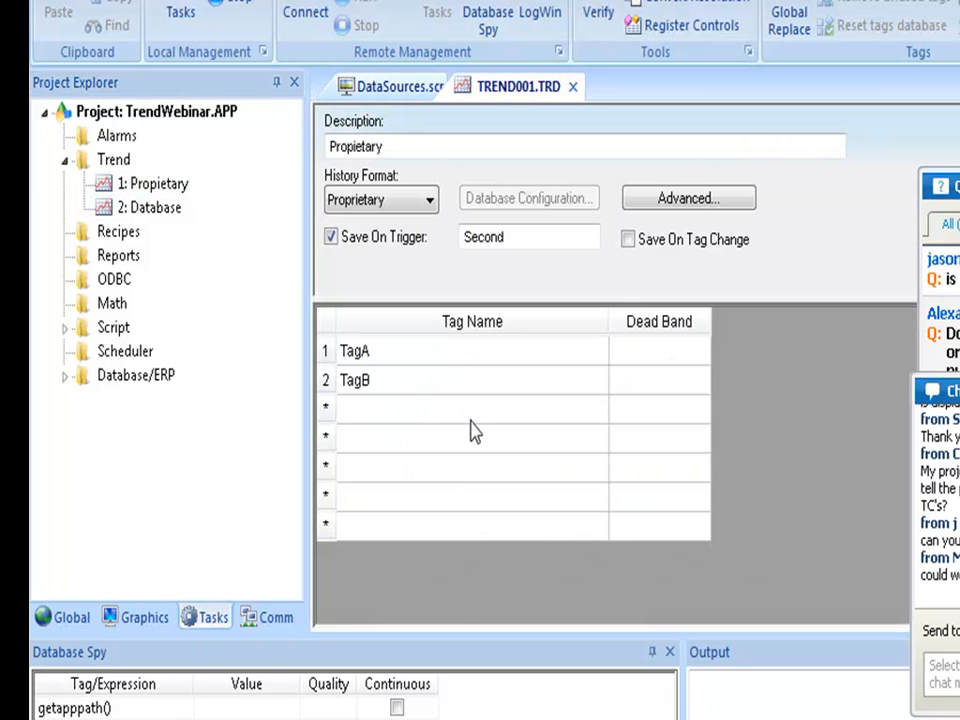
click(573, 87)
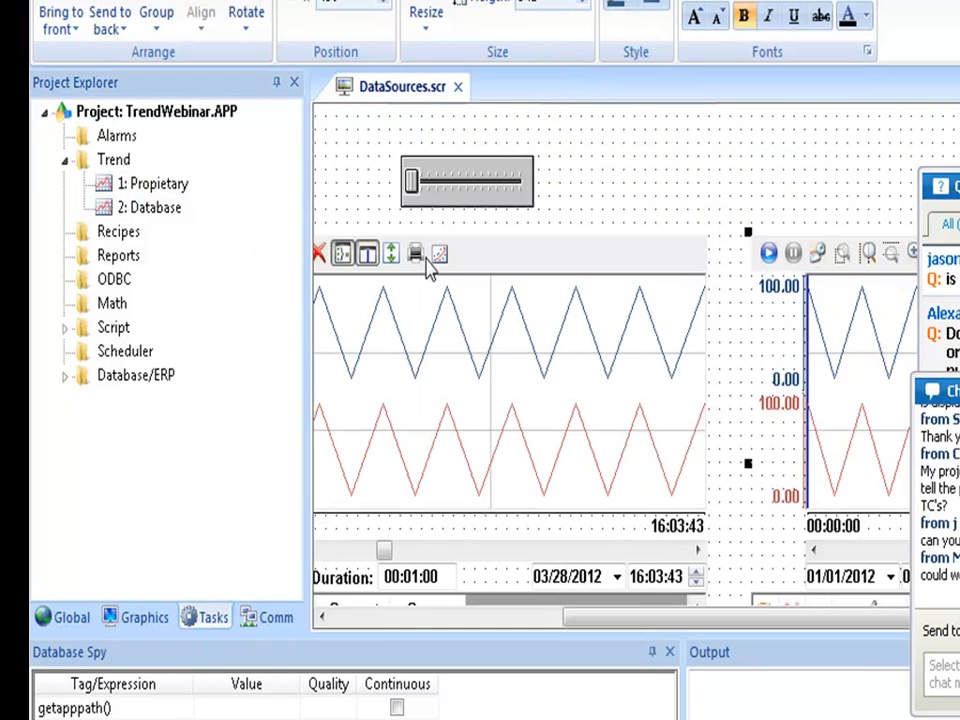
double_click(460, 362)
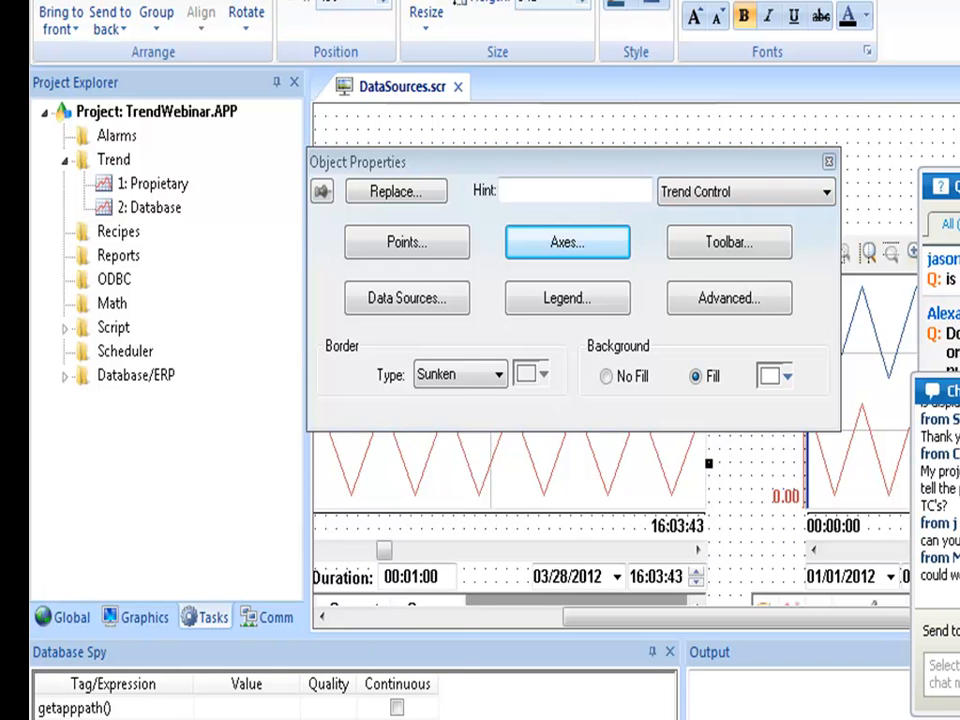
click(55, 718)
Launch Notepad and type the contact's e-mail address into a new note.
click(159, 394)
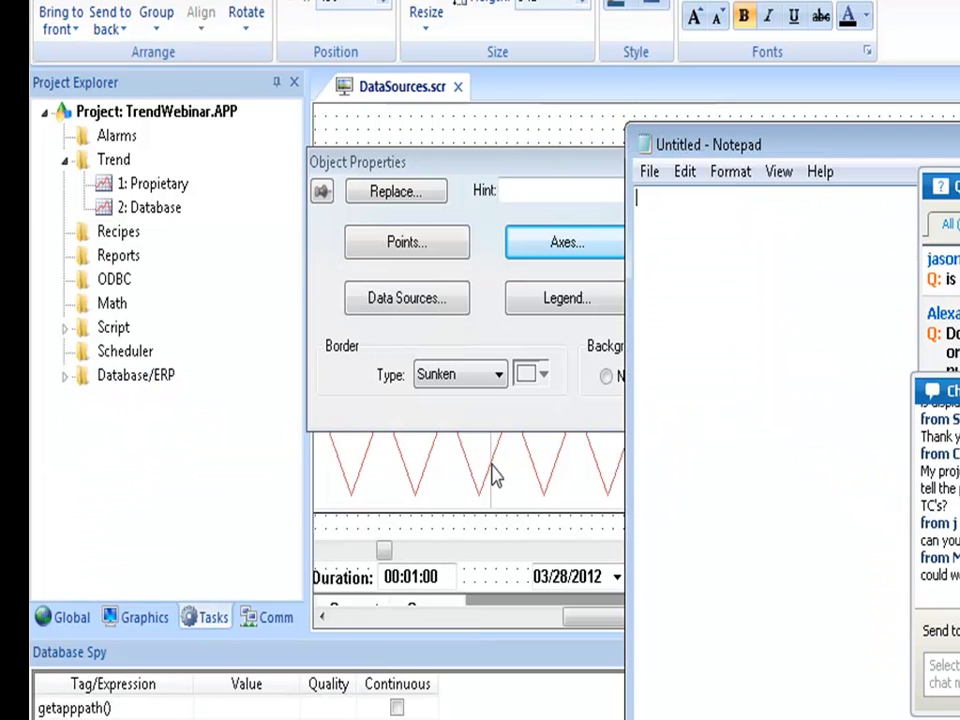
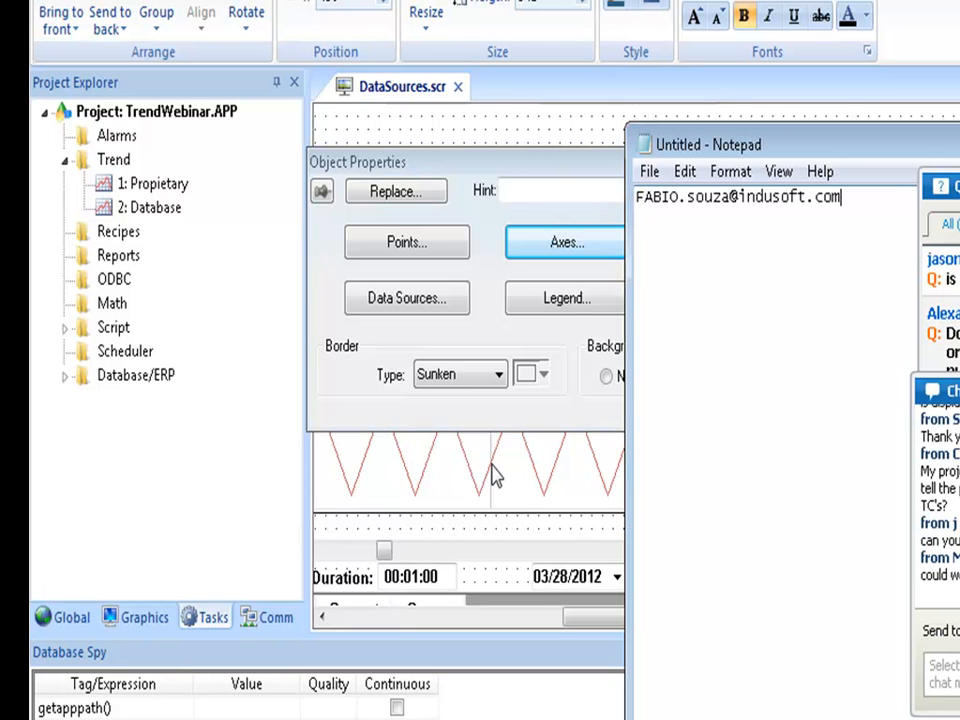
Open the Project Tags datasheet from the Global tab and look over the tag rows.
click(585, 133)
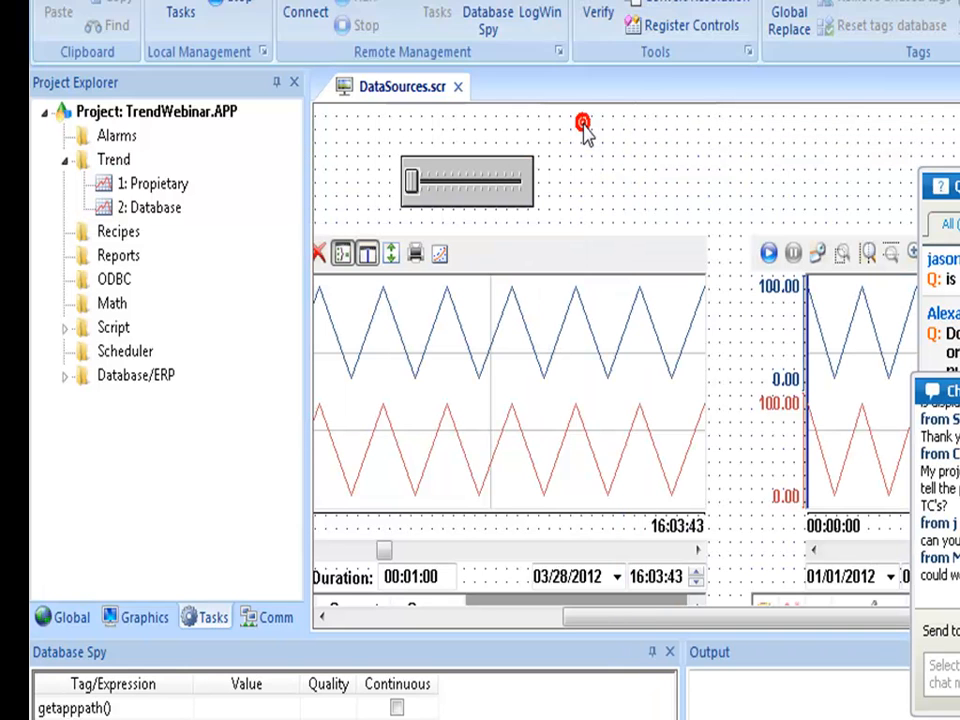
click(45, 620)
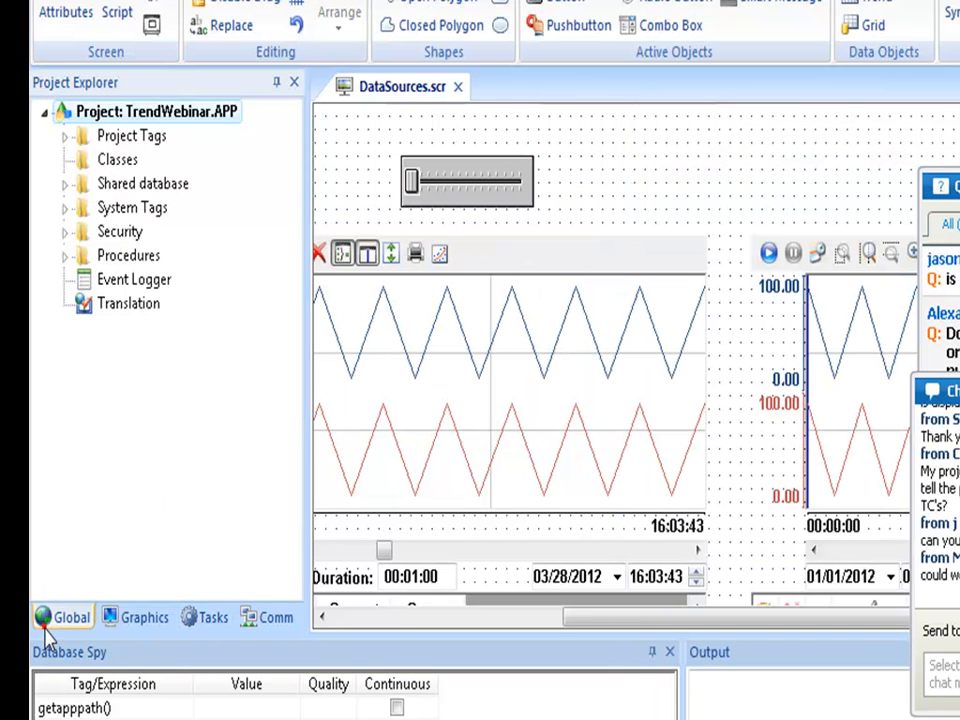
double_click(120, 137)
double_click(130, 162)
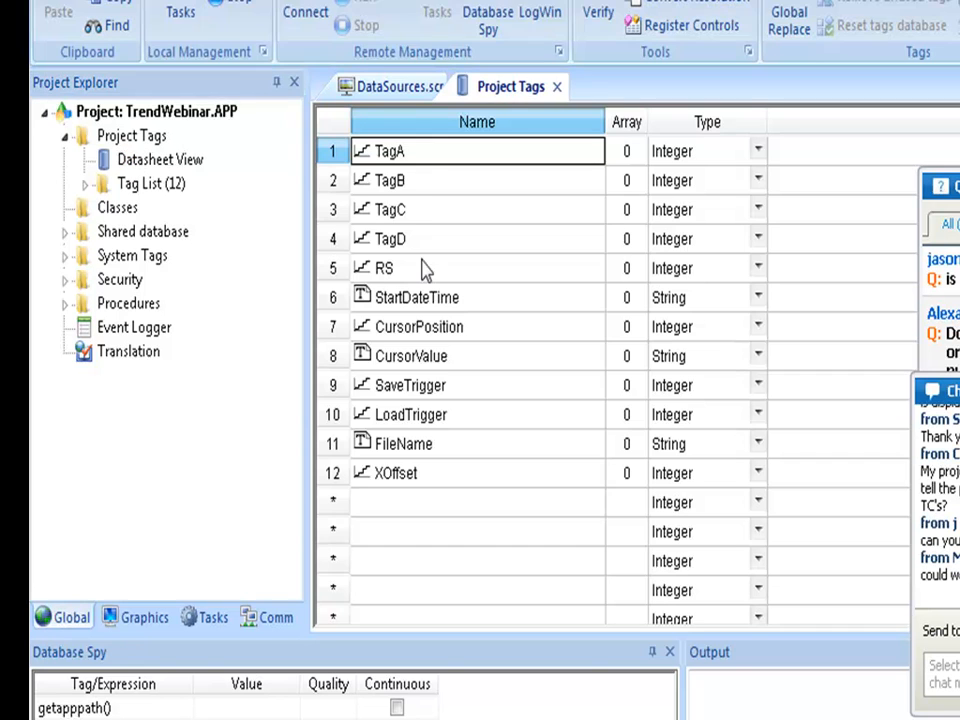
click(414, 121)
right_click(420, 236)
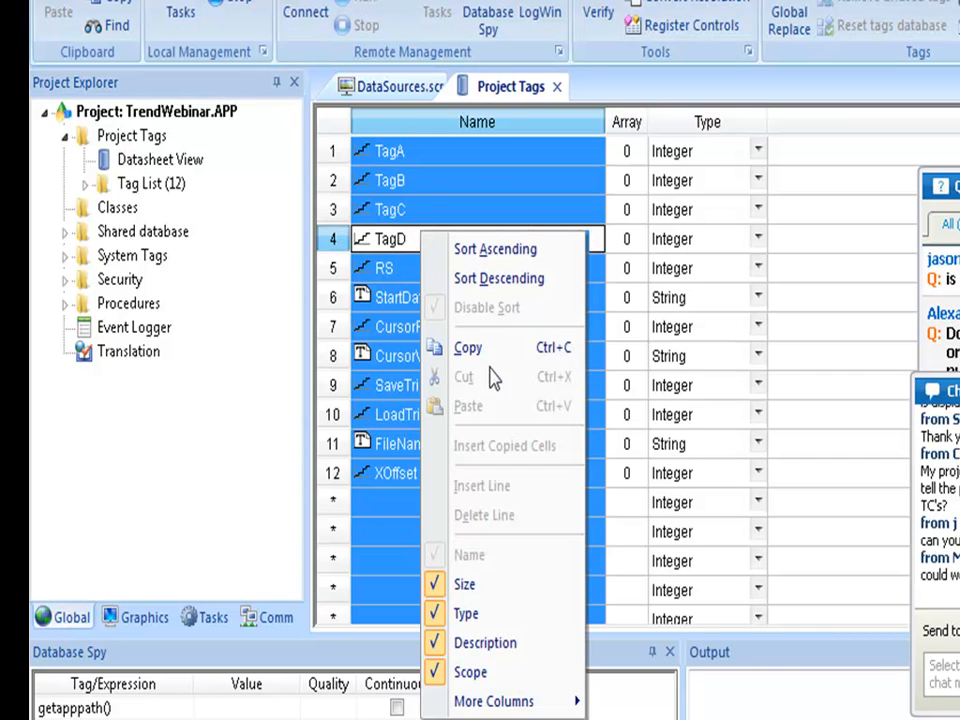
click(487, 352)
Check the DataSources trend's TagC and TagD pens in its Points list, then close it.
click(400, 87)
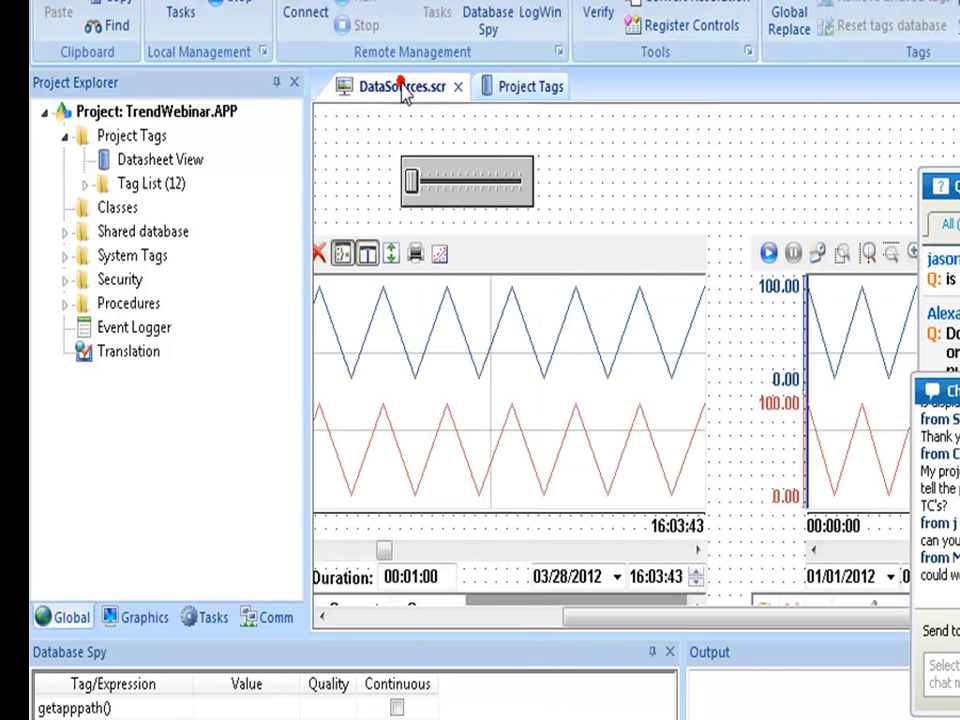
double_click(497, 388)
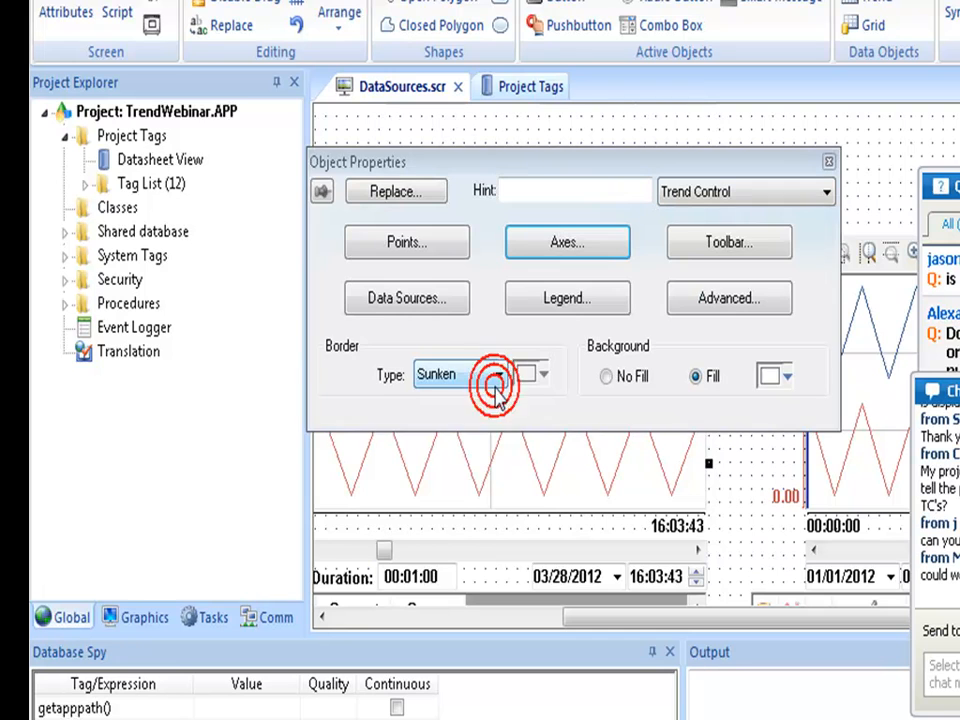
click(414, 242)
click(499, 80)
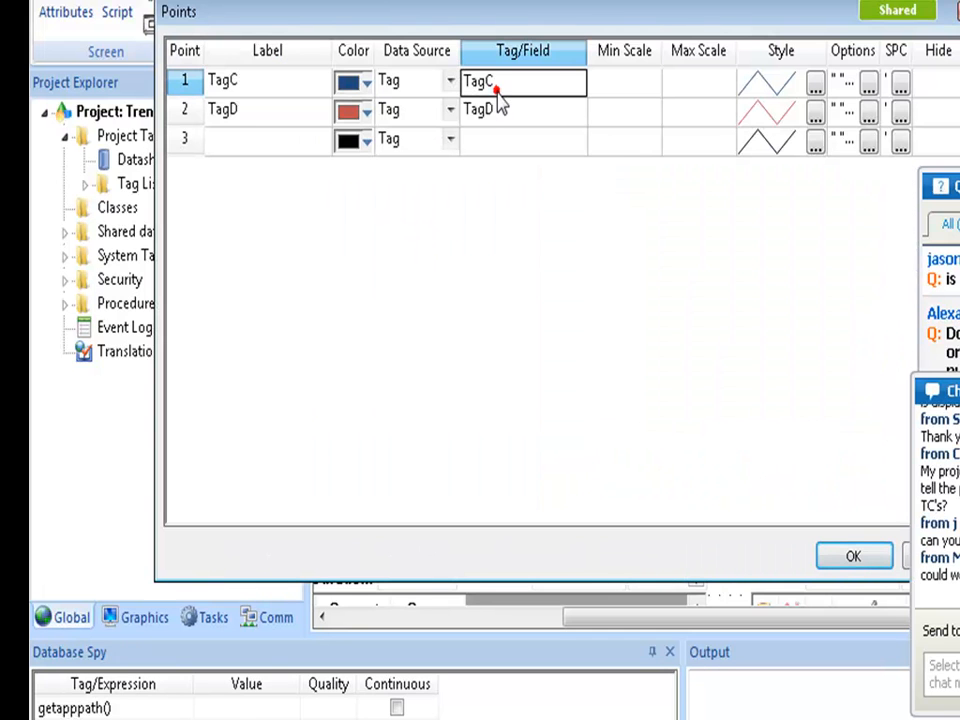
right_click(497, 91)
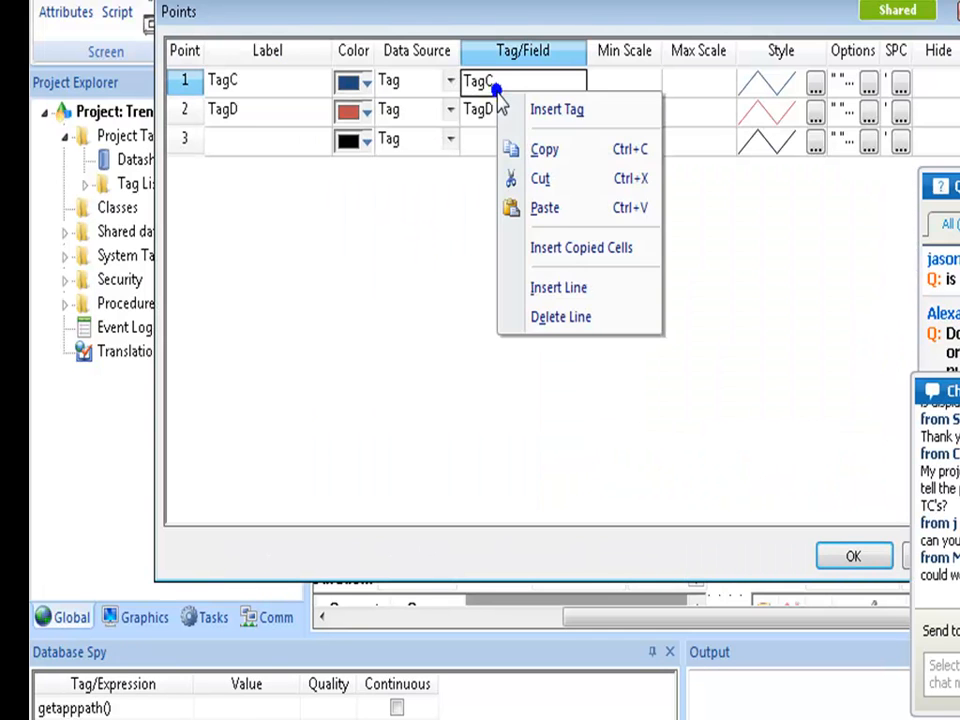
click(696, 148)
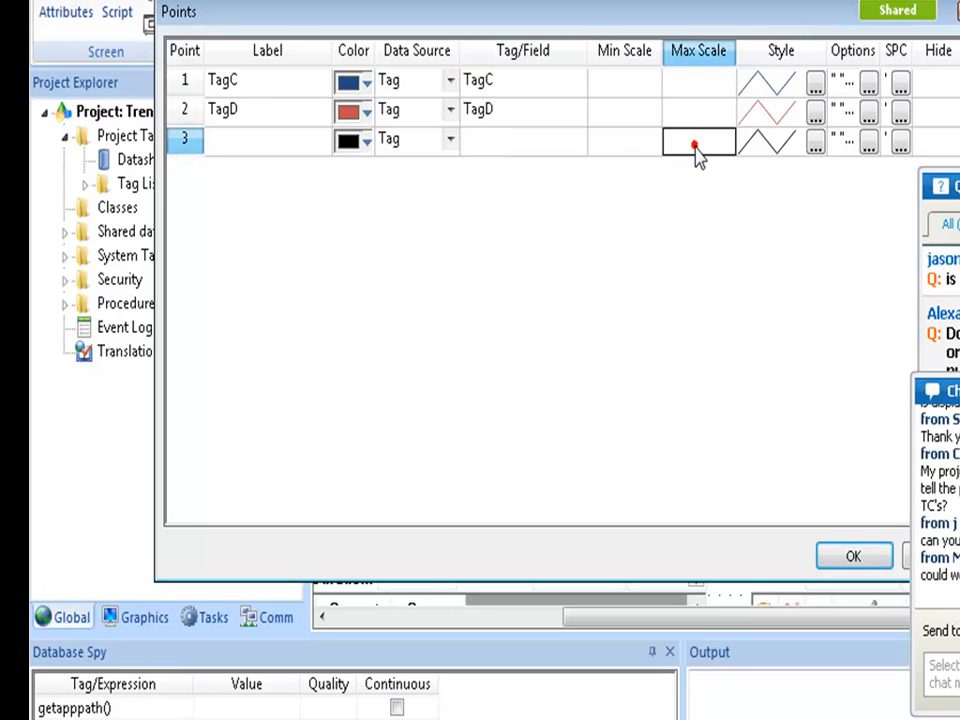
click(908, 560)
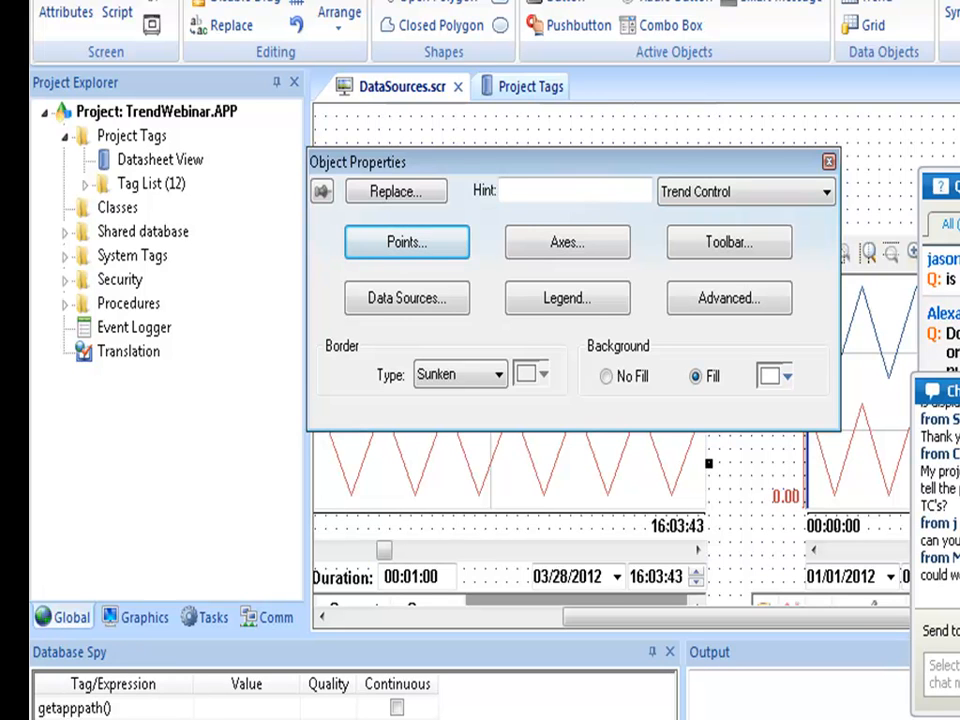
Close the trend properties and insert a new screen with default attributes.
click(829, 161)
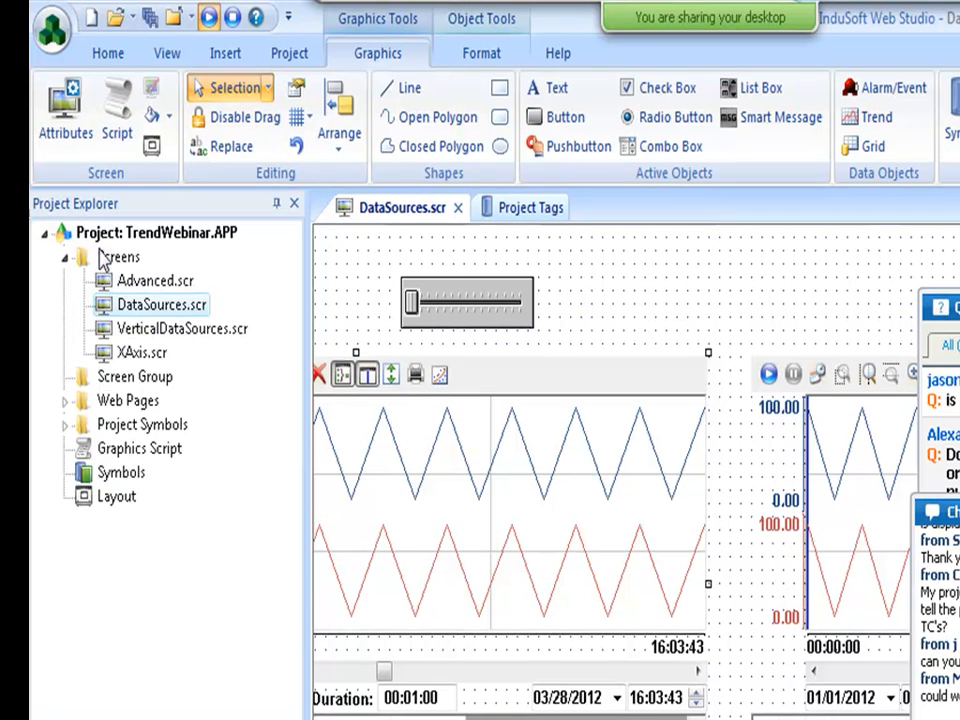
right_click(95, 252)
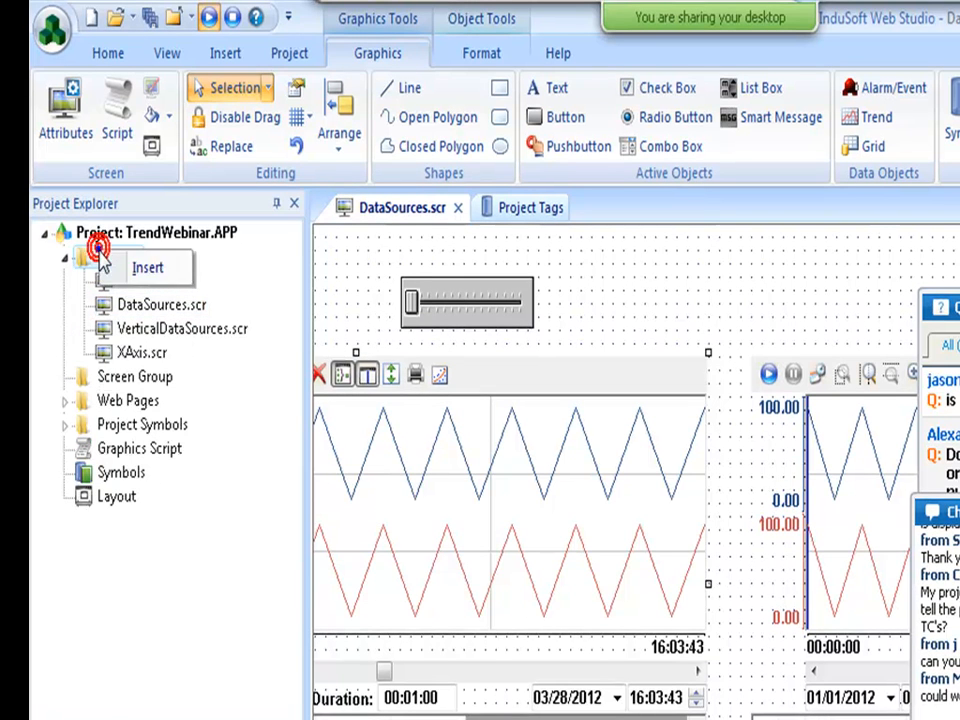
click(147, 268)
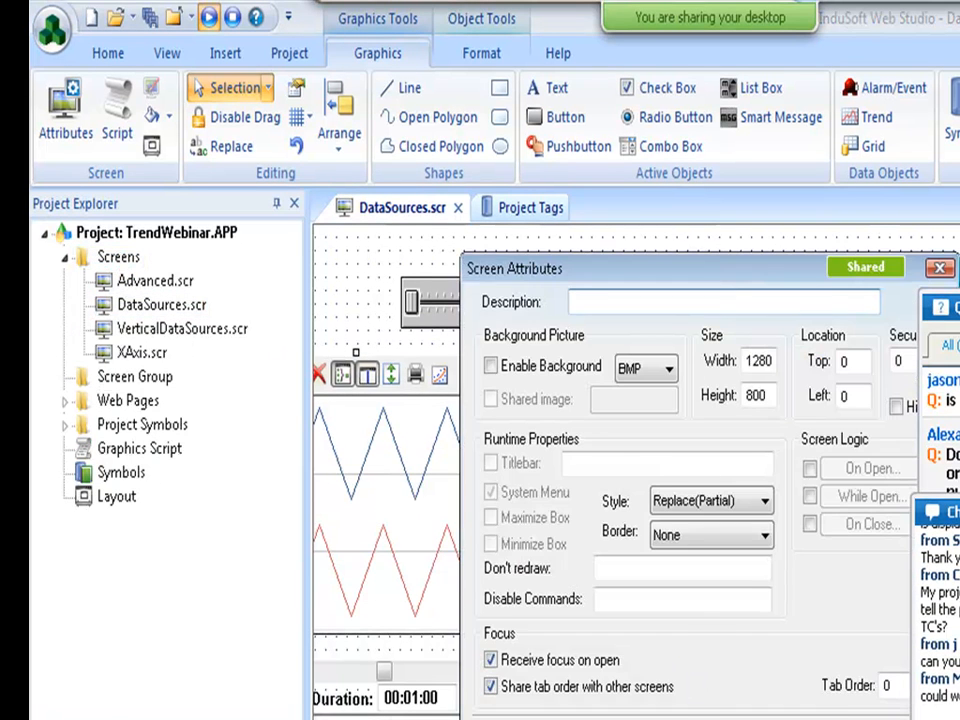
key(Return)
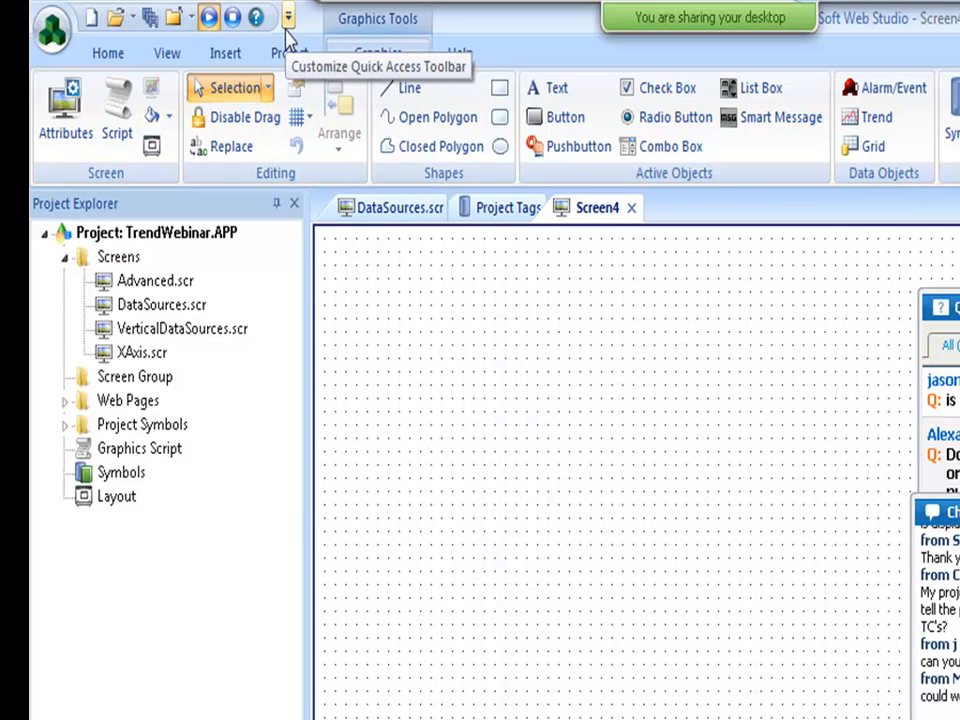
Add the Trend (Legacy) command from Graphics Tools to the Quick Access Toolbar.
click(289, 17)
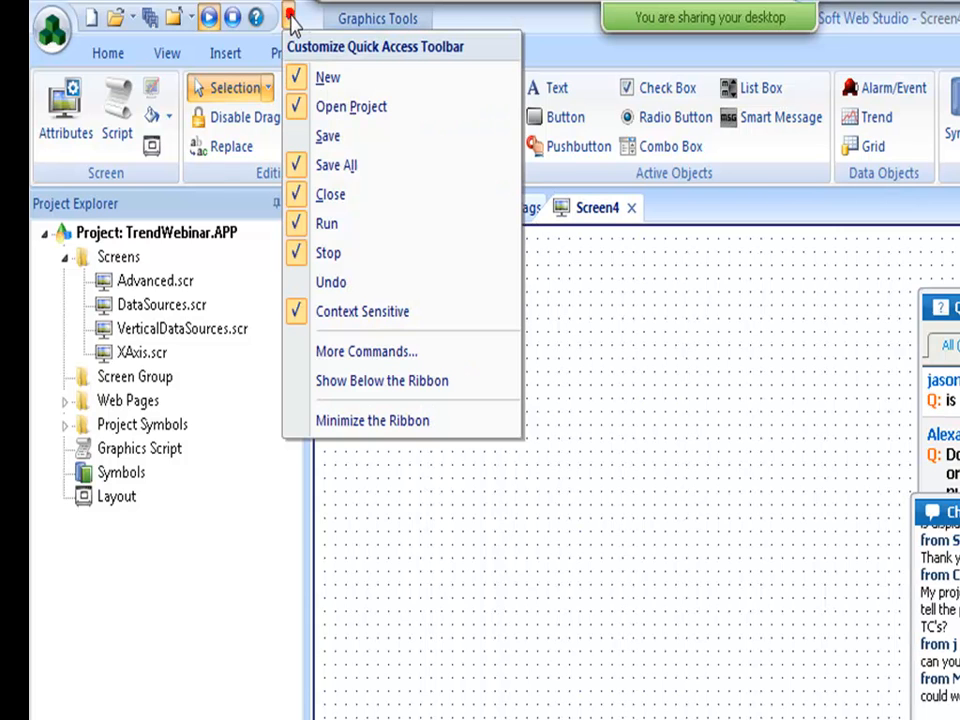
click(361, 366)
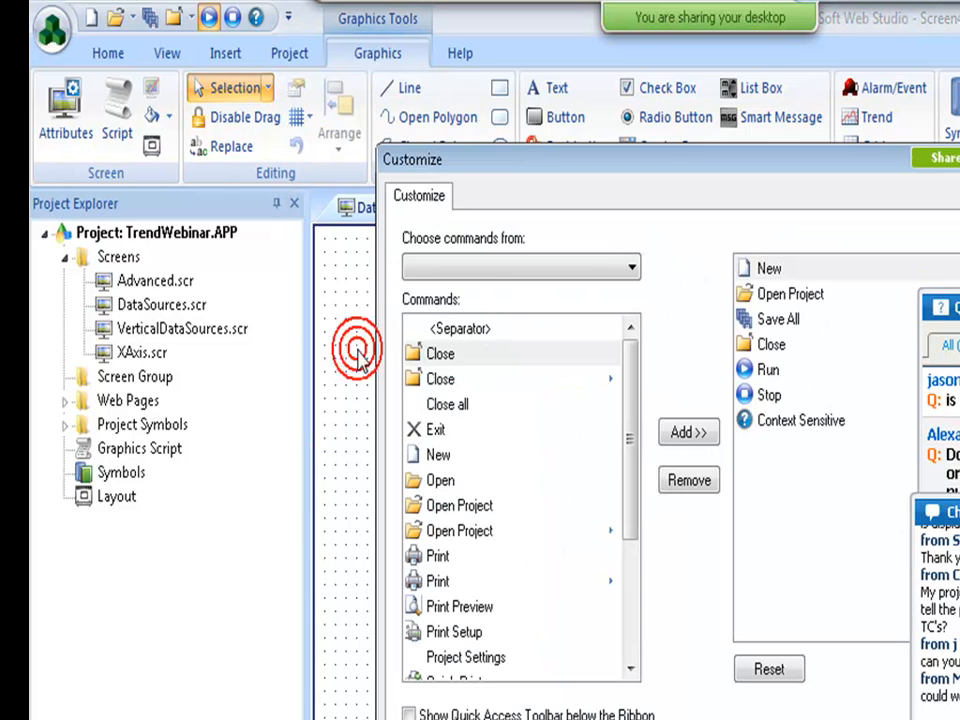
click(489, 275)
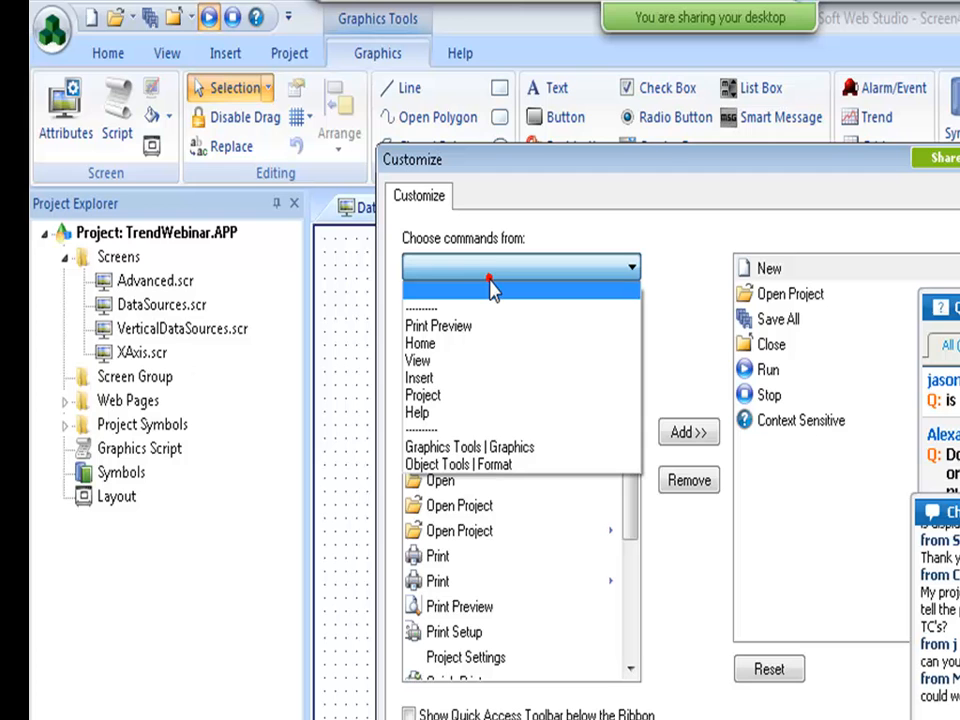
click(551, 449)
drag(629, 380, 650, 663)
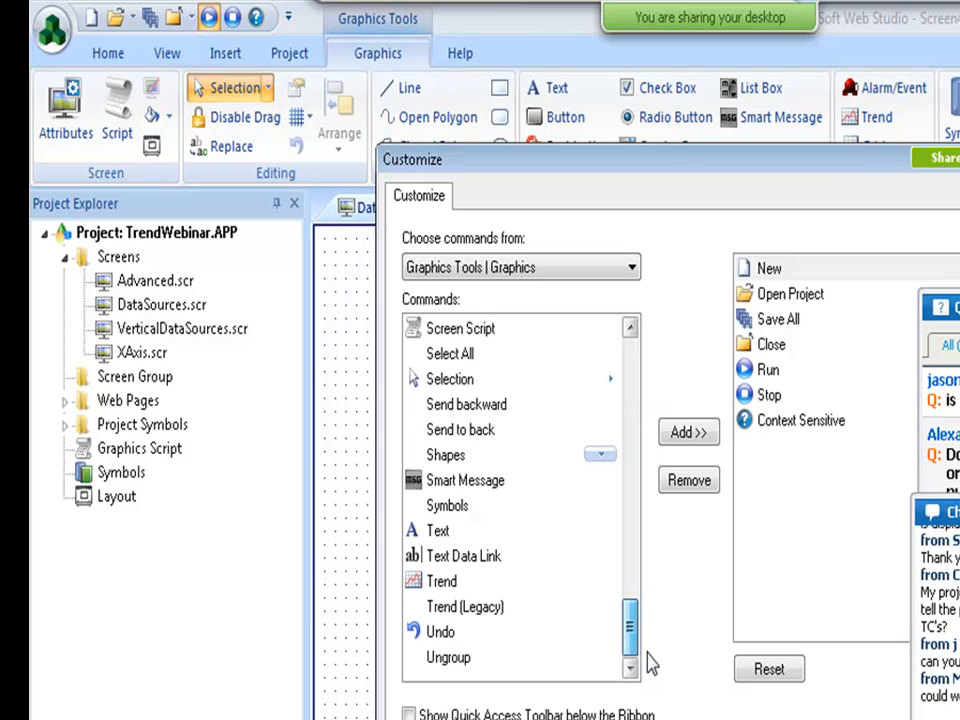
click(495, 607)
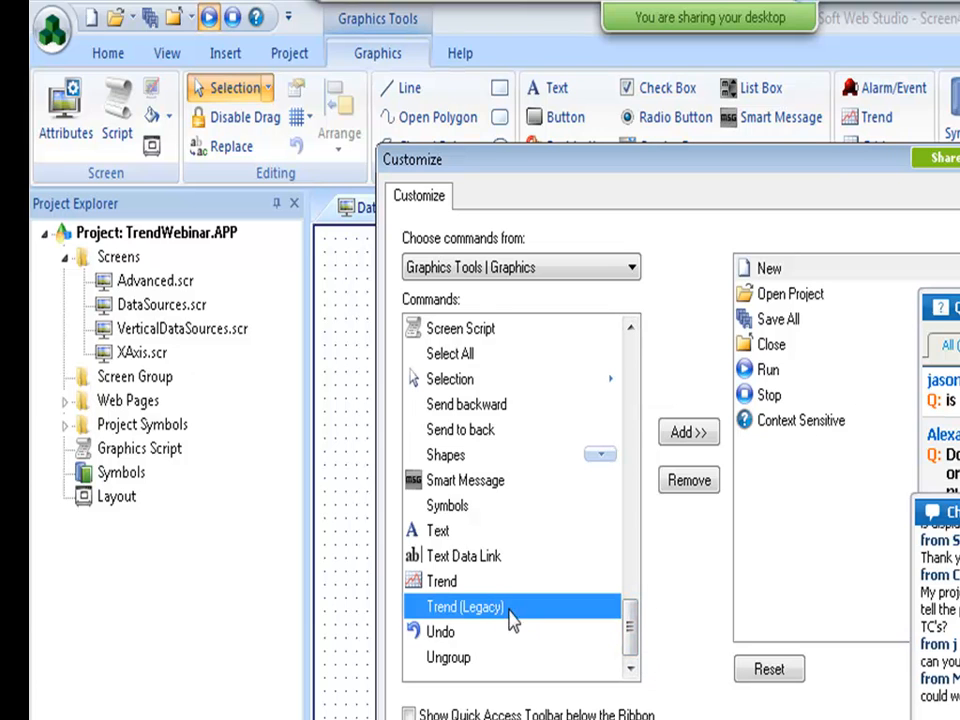
click(692, 434)
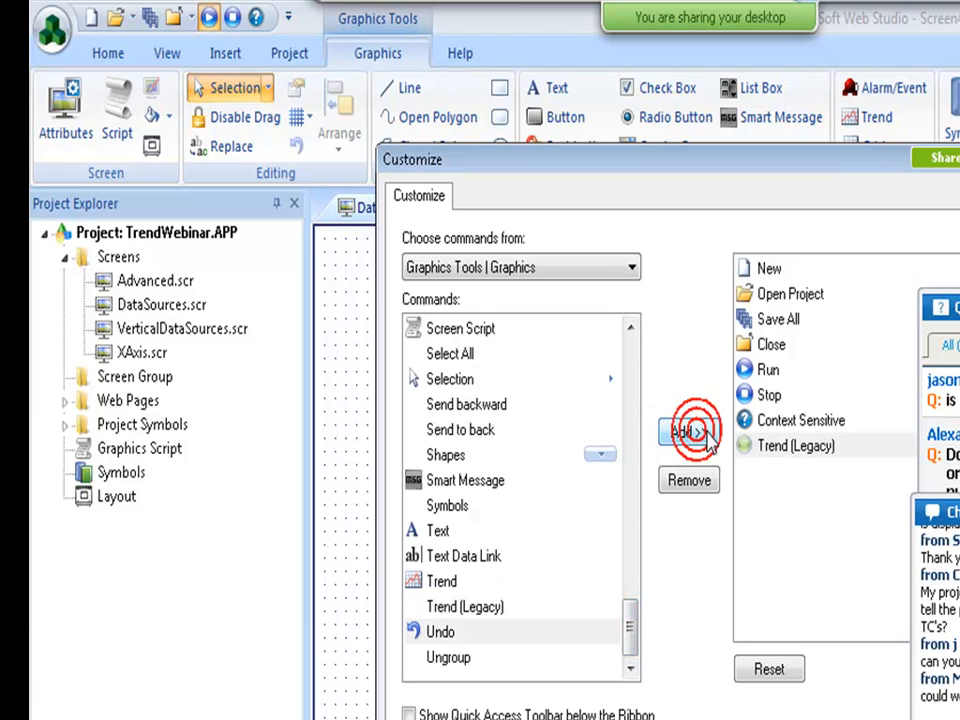
click(800, 718)
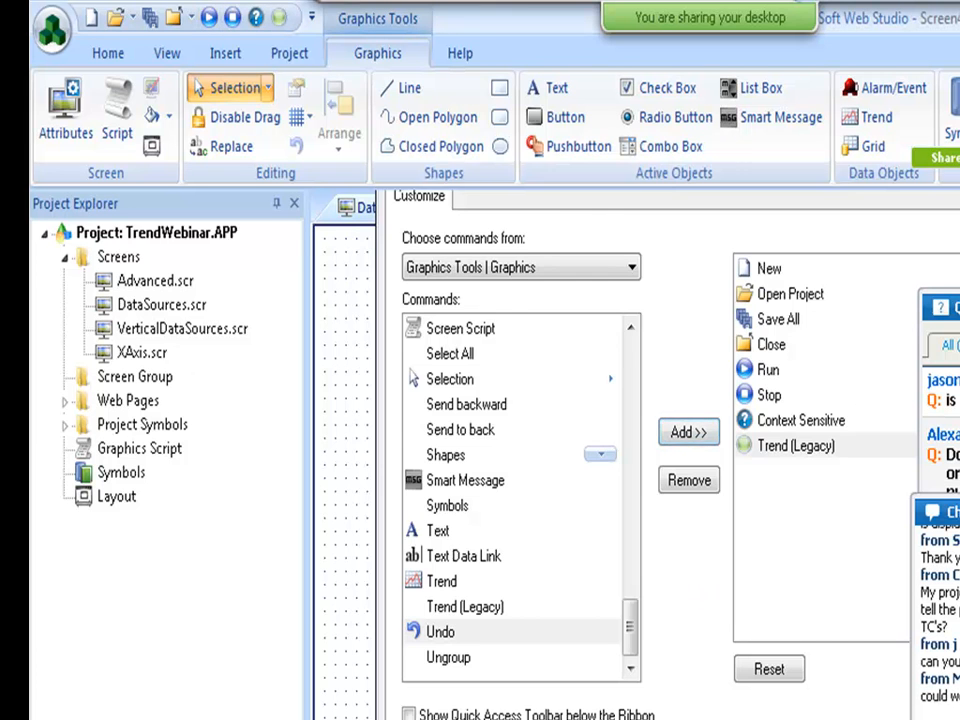
Draw a legacy trend object on Screen4 and set its curve type to X-Y.
click(279, 17)
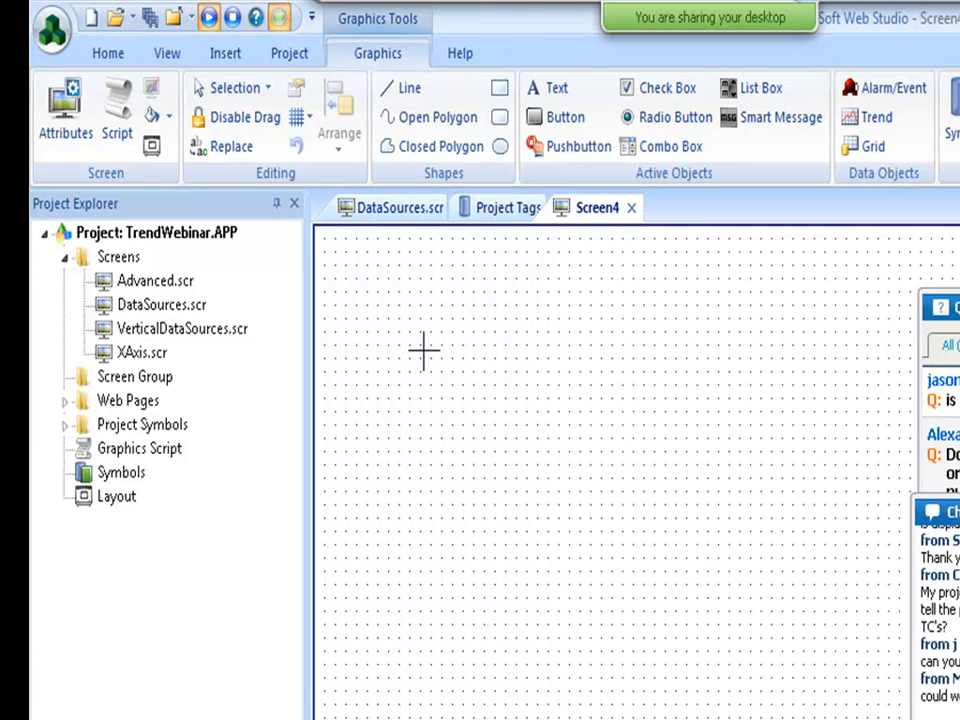
mouse_move(344, 273)
mouse_down()
mouse_move(671, 645)
mouse_move(828, 695)
mouse_up()
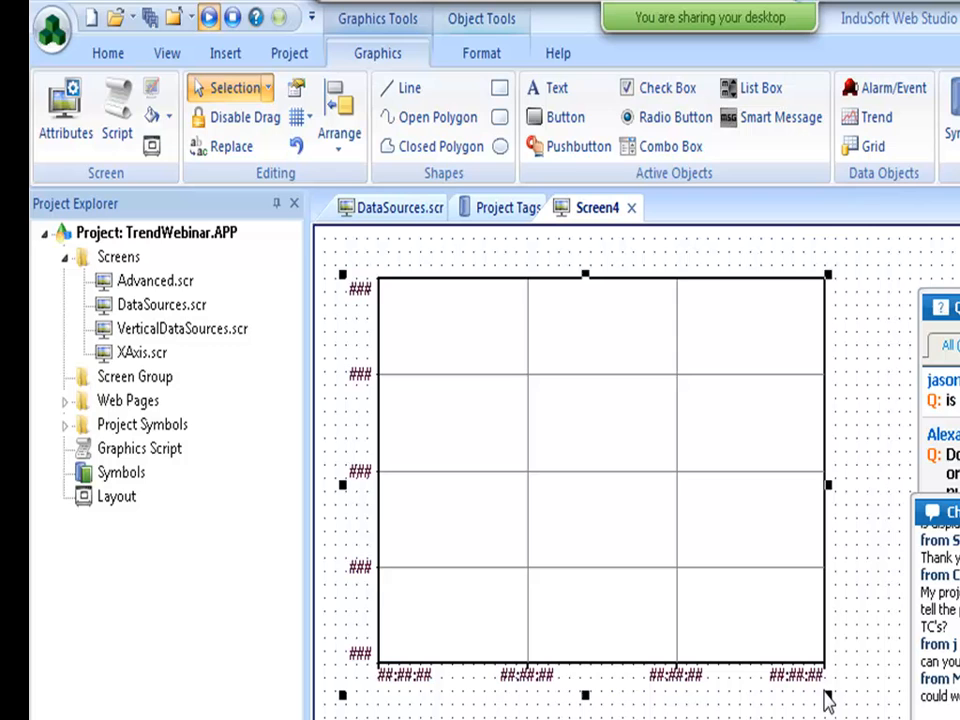
double_click(625, 425)
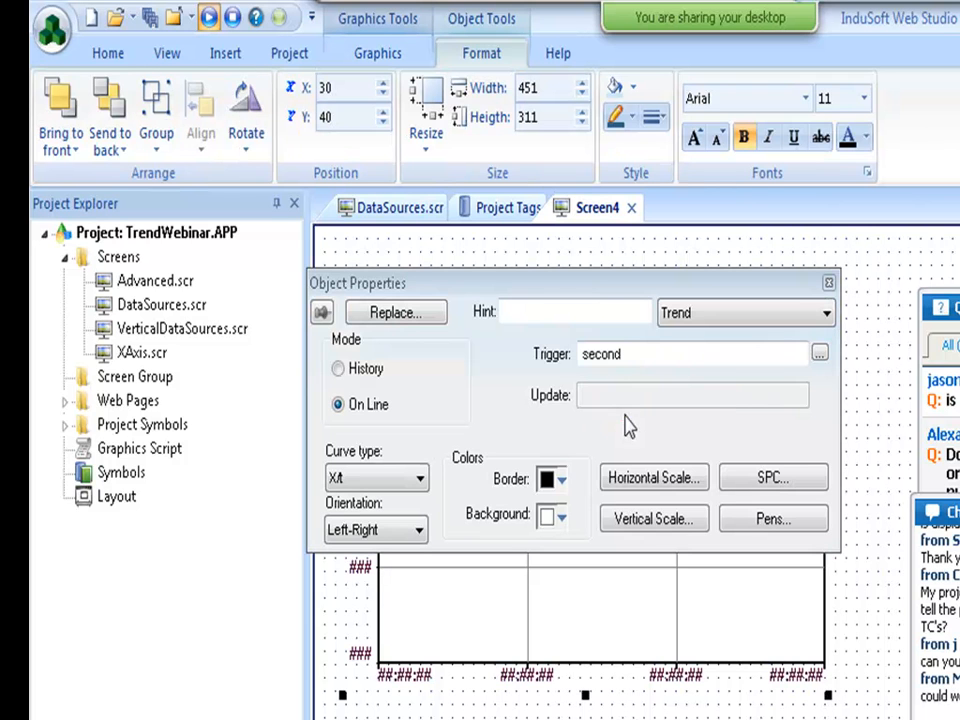
click(379, 478)
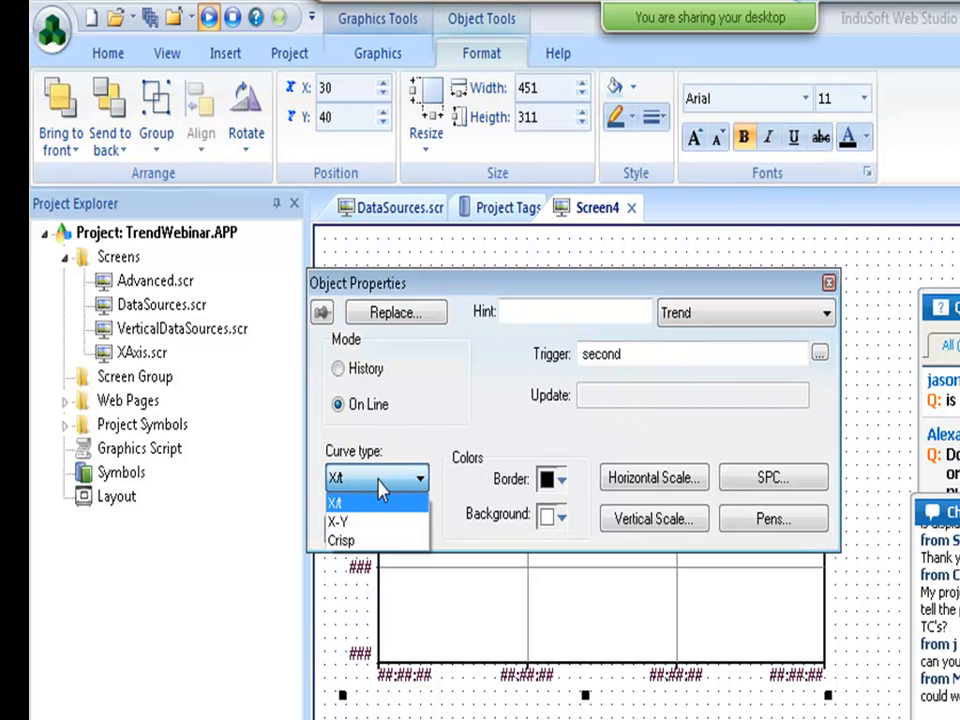
click(377, 525)
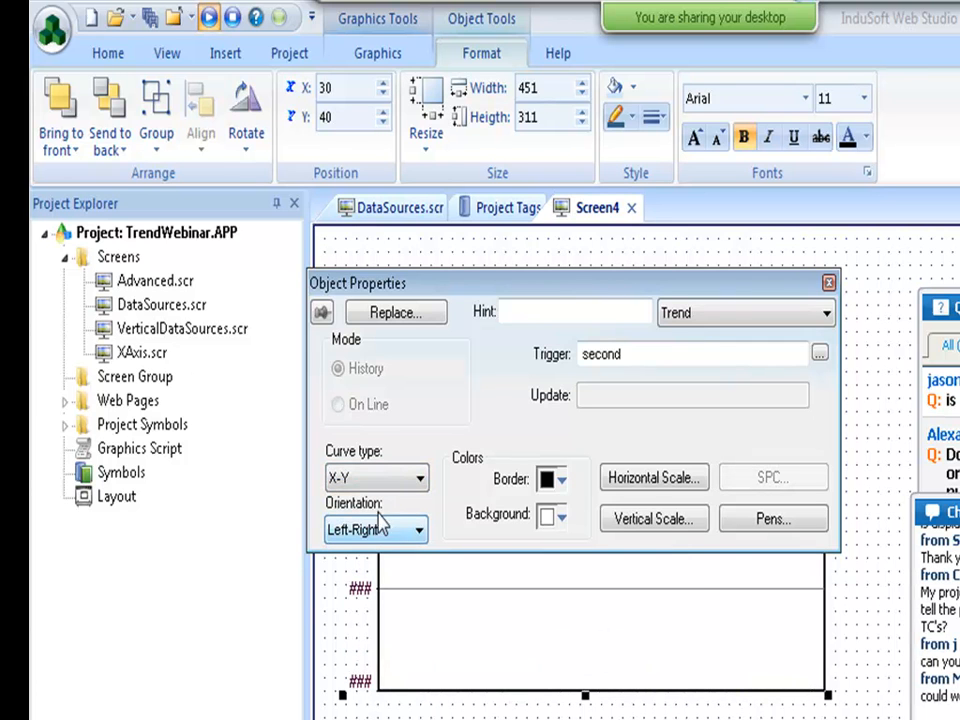
Set the horizontal axis tag to X[1], creating the X array tag, with 10 points.
click(662, 478)
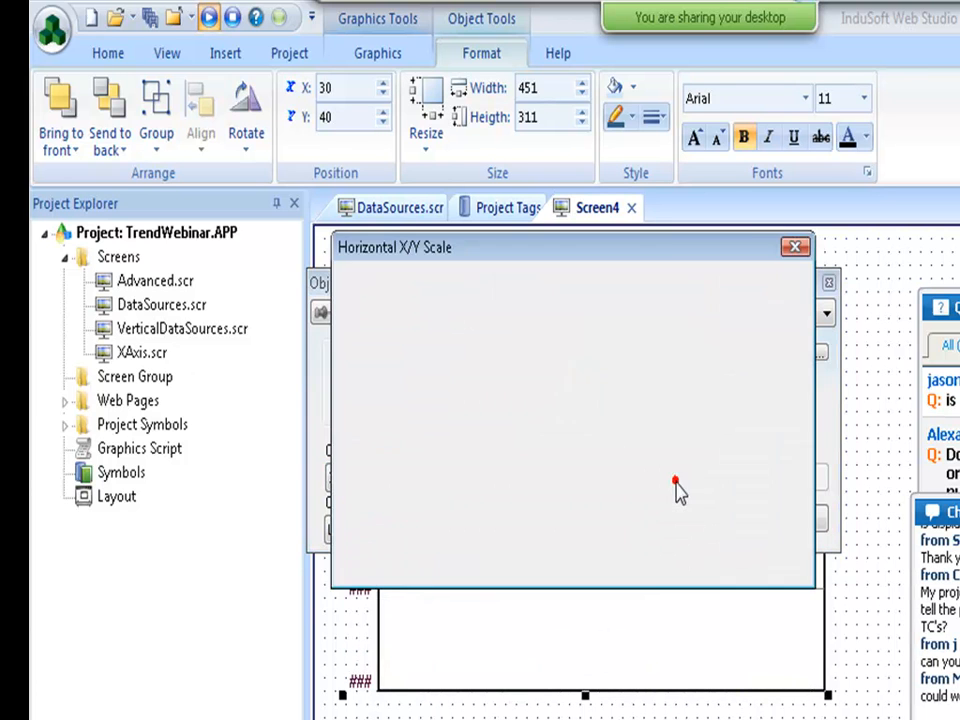
click(713, 477)
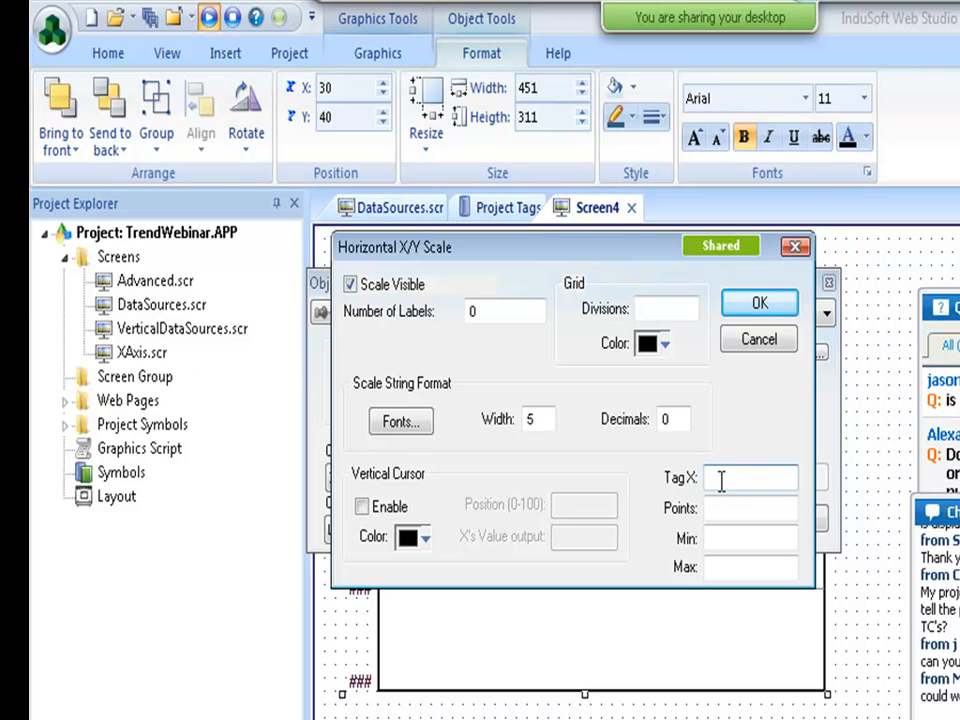
text(X)
key(Tab)
key(Return)
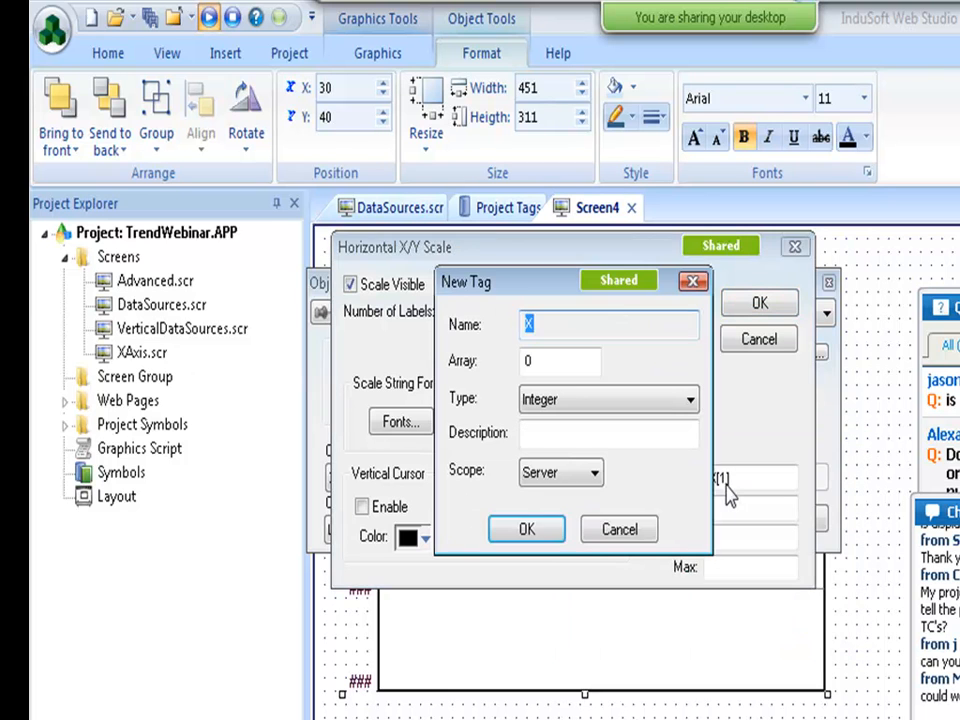
key(Return)
click(797, 610)
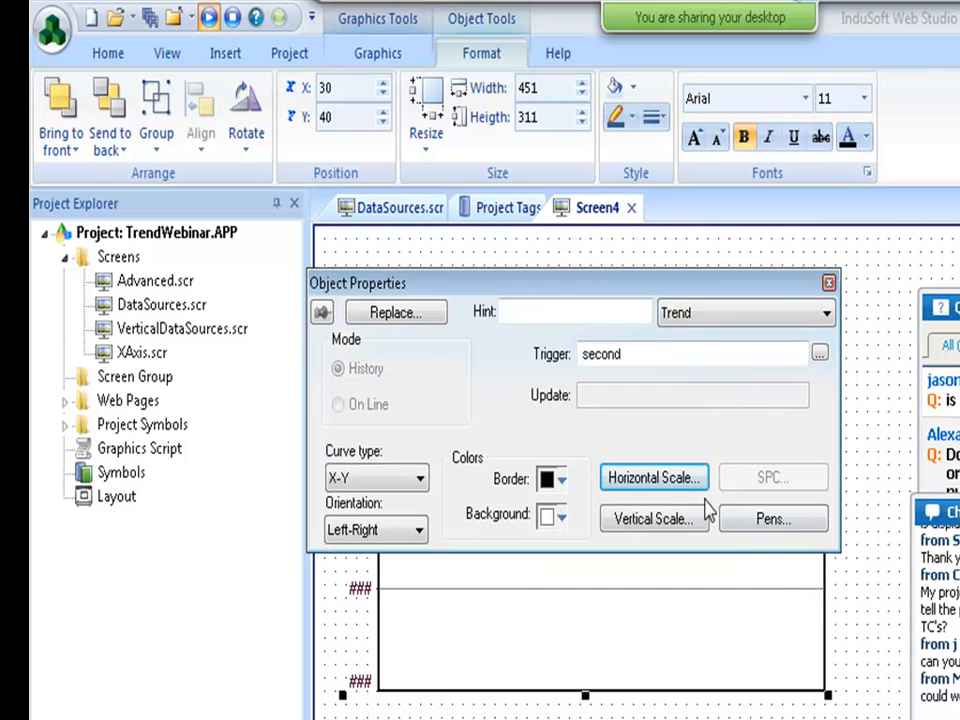
click(677, 478)
click(724, 473)
click(725, 510)
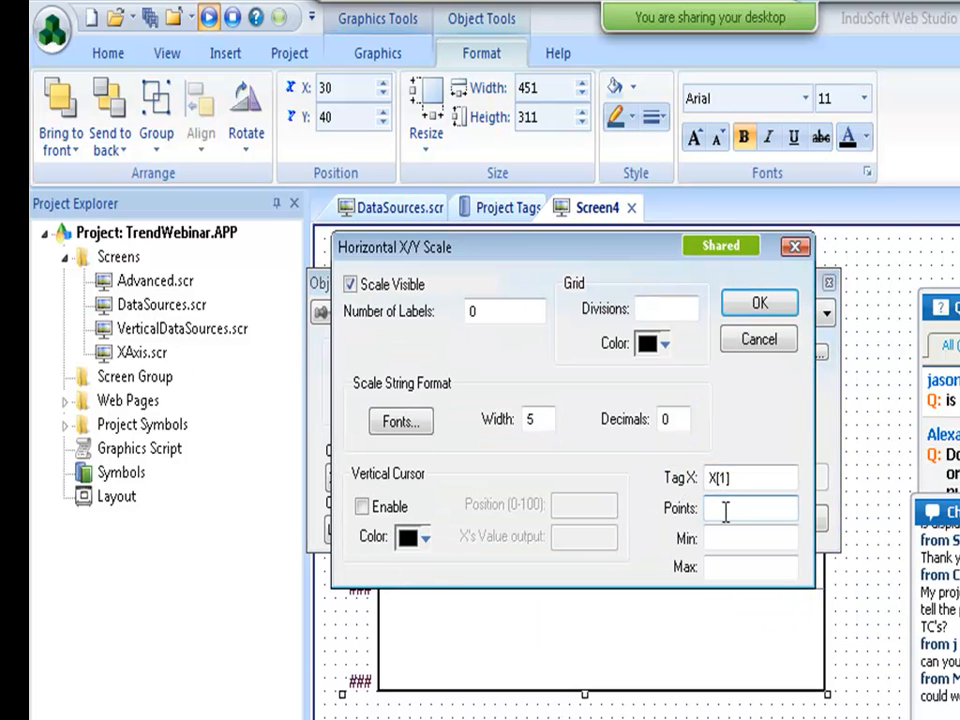
text(10)
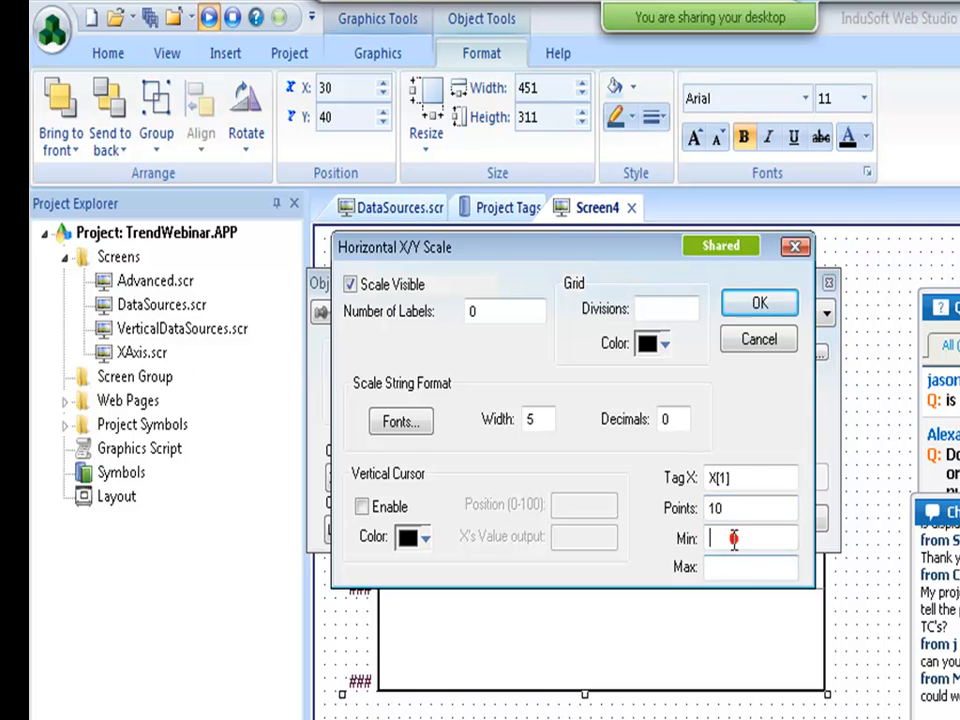
click(758, 307)
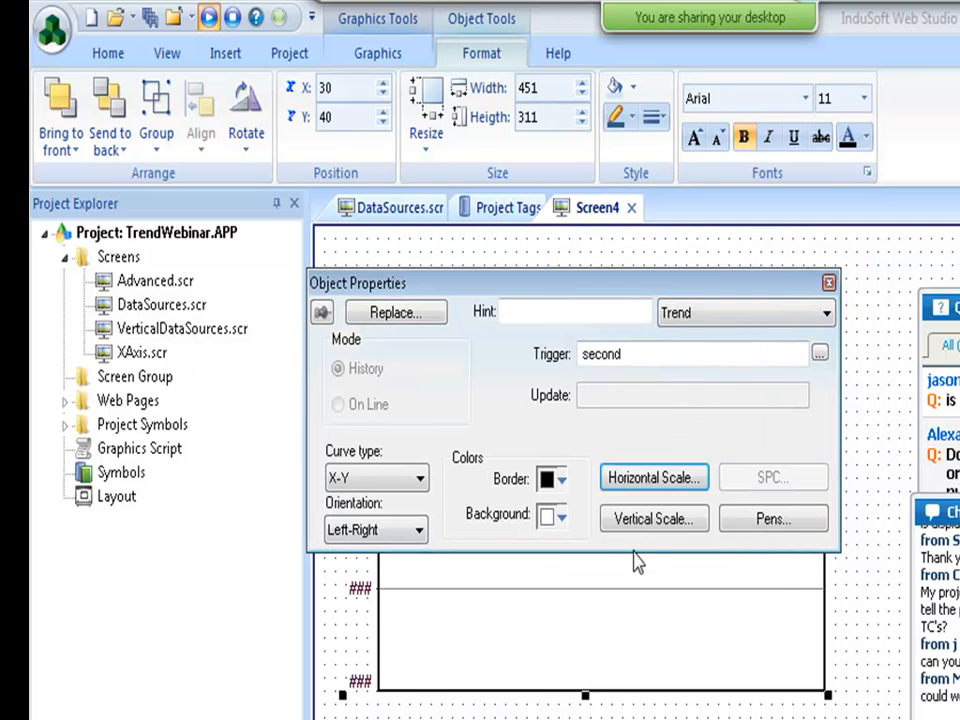
Add Y[1] as the trend's first pen, creating the new Y array tag.
click(748, 520)
click(435, 317)
text(Y[1])
key(Return)
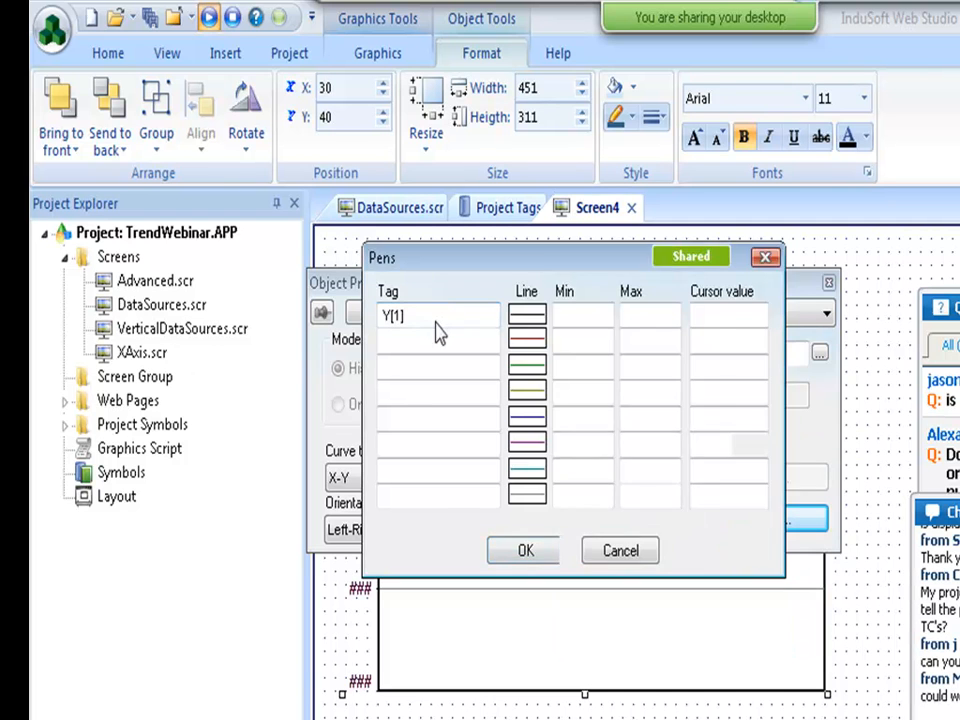
key(Return)
key(Tab)
key(Return)
key(Return)
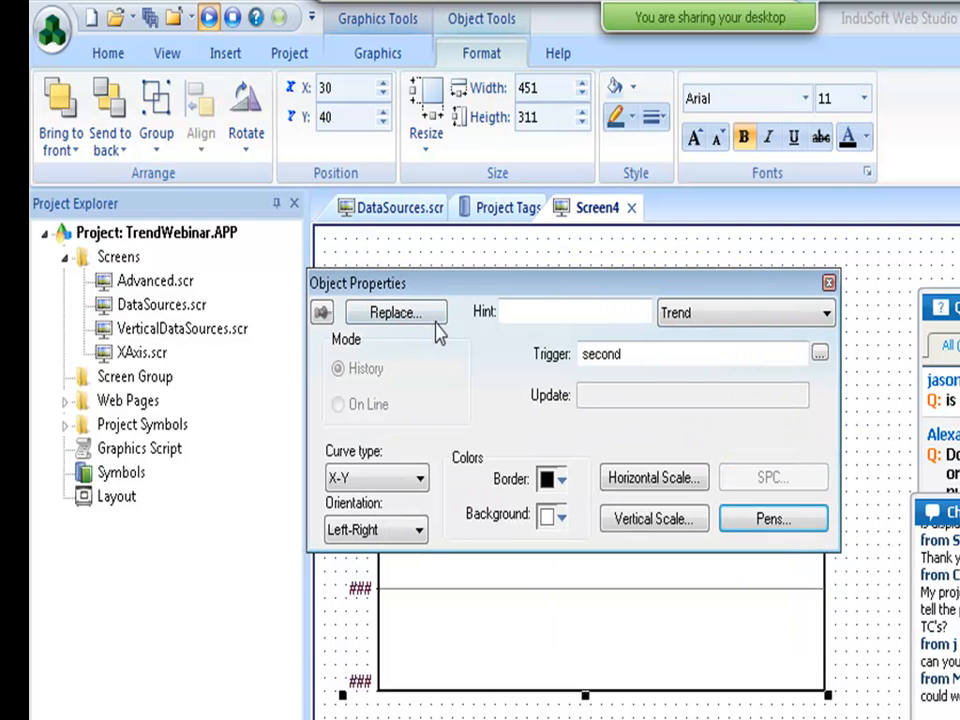
Close the trend's properties, leaving the X-Y legacy trend on Screen4.
click(876, 552)
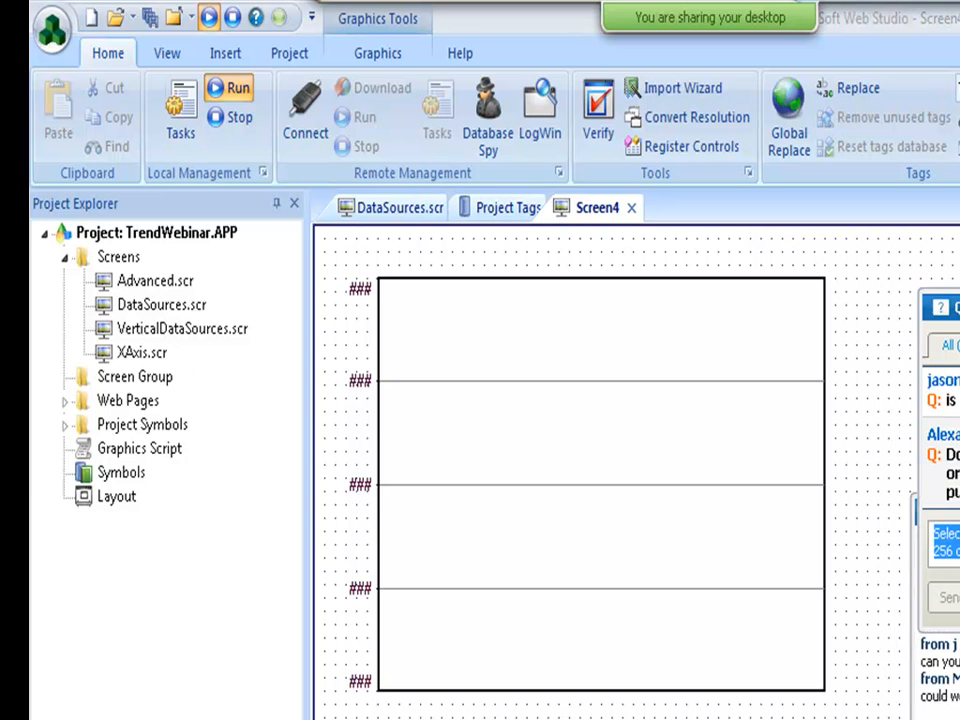
click(952, 473)
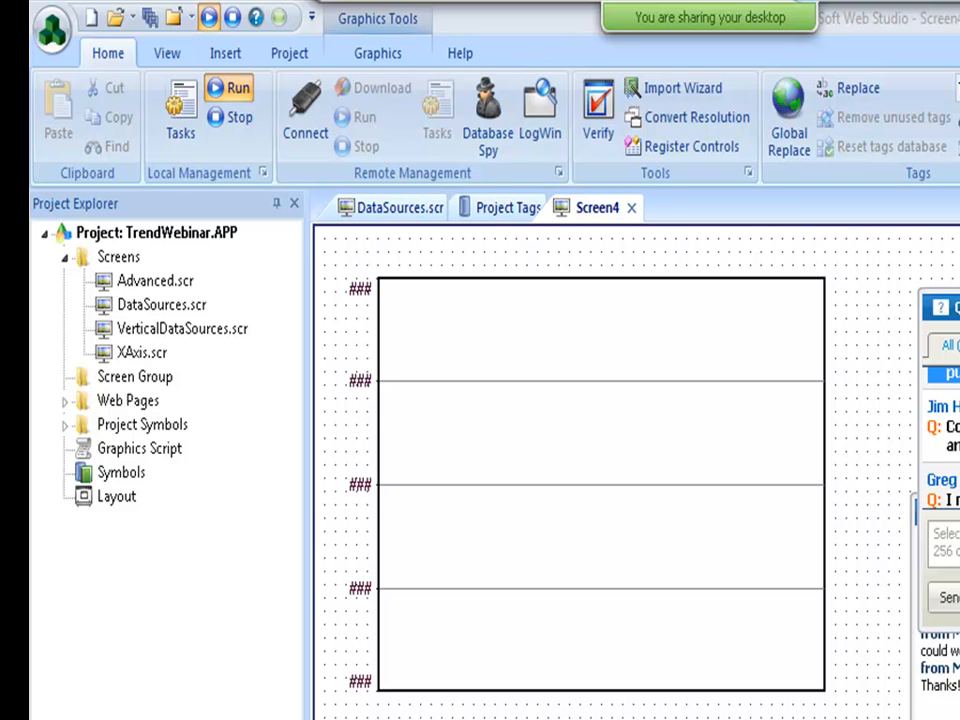
key(alt+Tab)
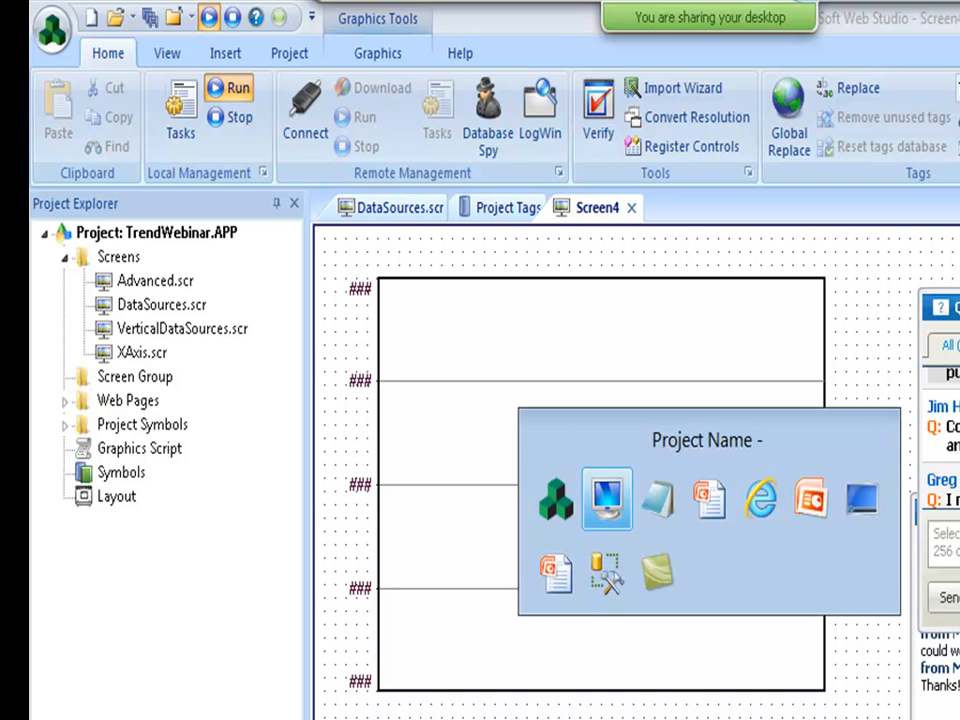
Navigate the InduSoft website's SUPPORT menu to the Videos and Webinars page.
key(alt+Tab)
key(alt+Tab)
key(alt+Tab)
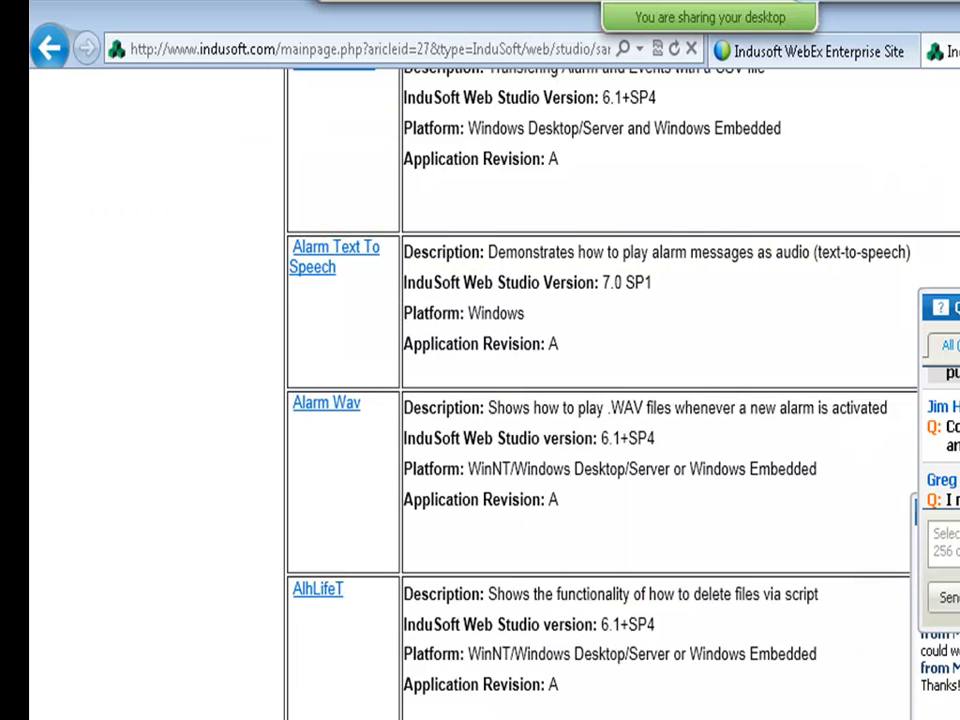
scroll(480, 400, up, 10)
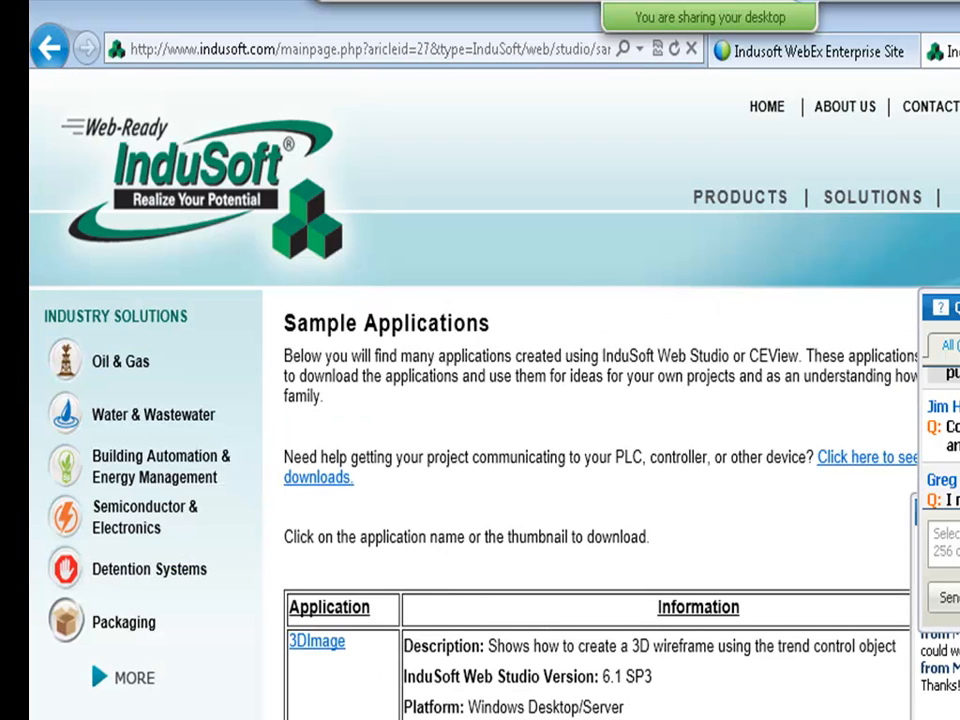
mouse_move(957, 198)
click(957, 307)
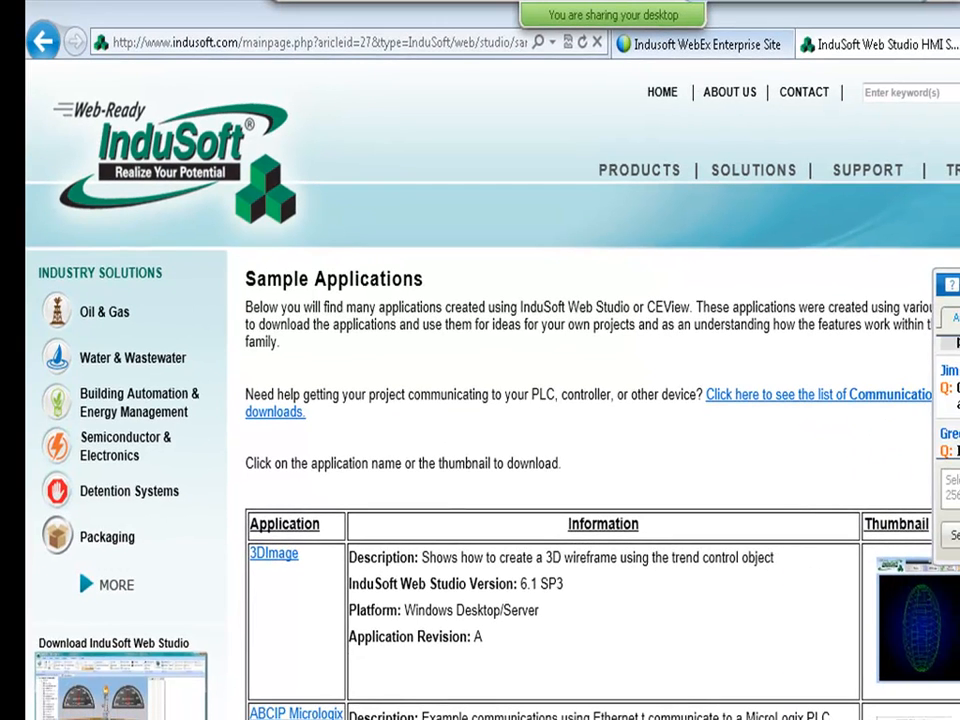
mouse_move(880, 178)
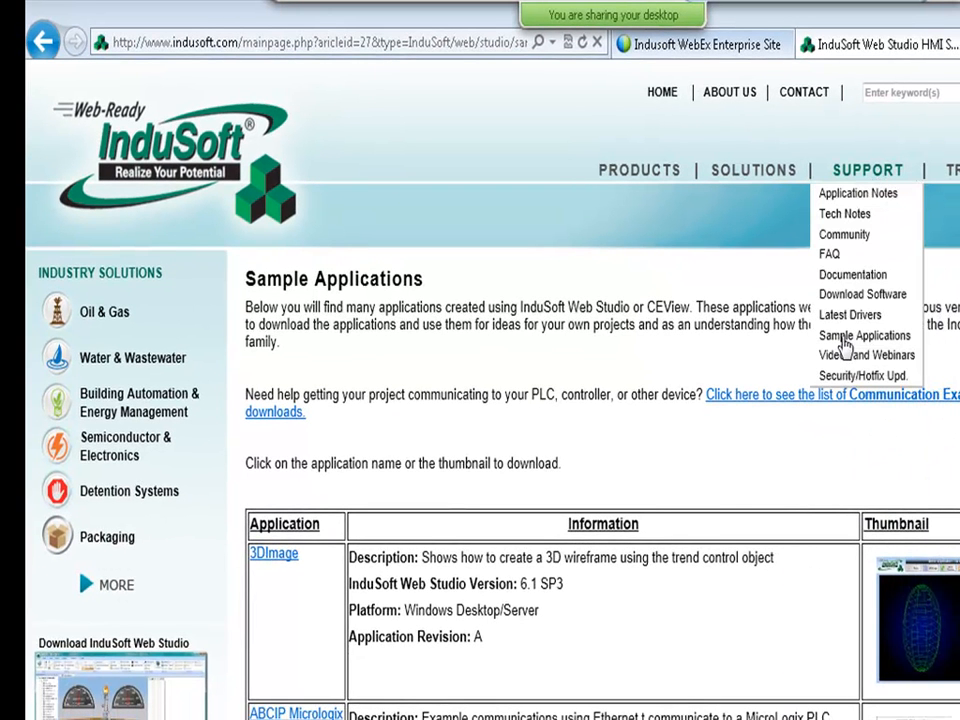
click(841, 358)
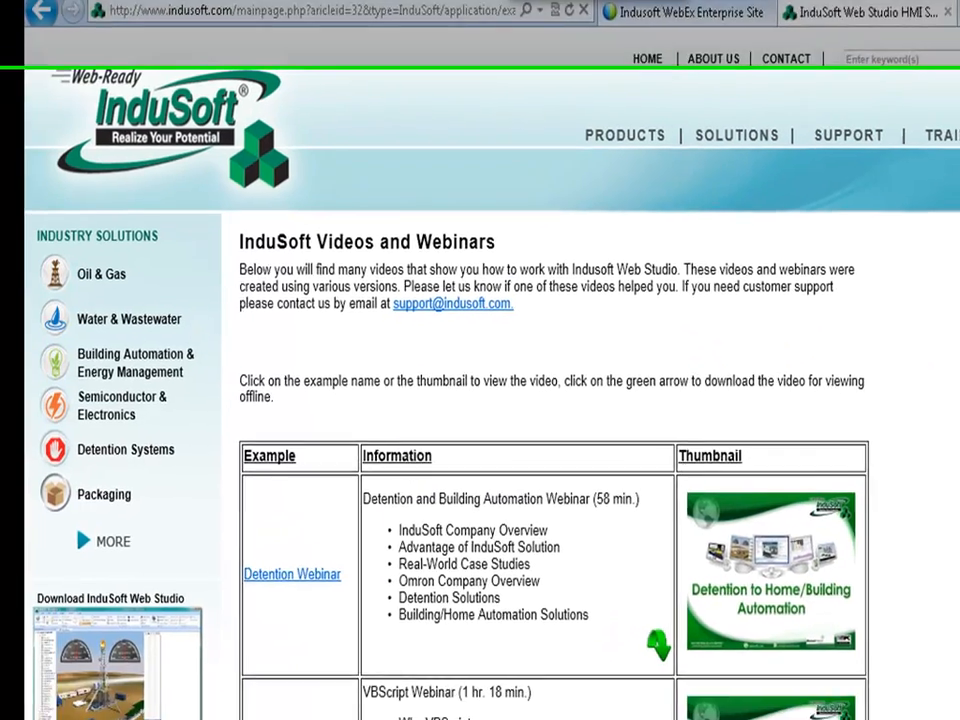
Scroll through the listed webinars, then return to InduSoft Web Studio.
scroll(560, 420, down, 4)
scroll(480, 360, down, 8)
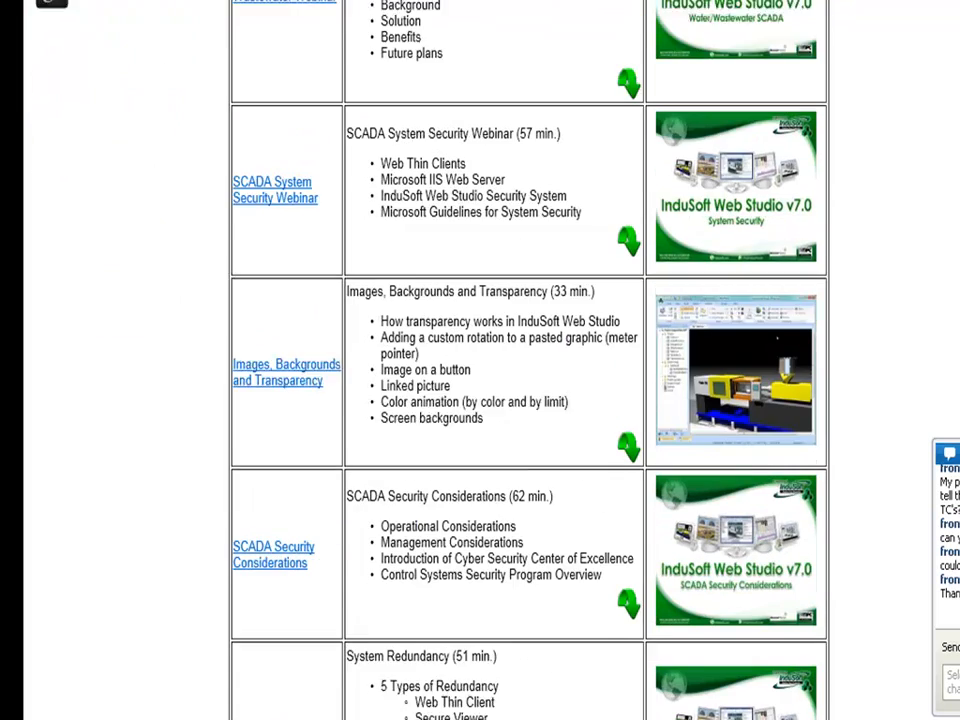
scroll(530, 360, down, 6)
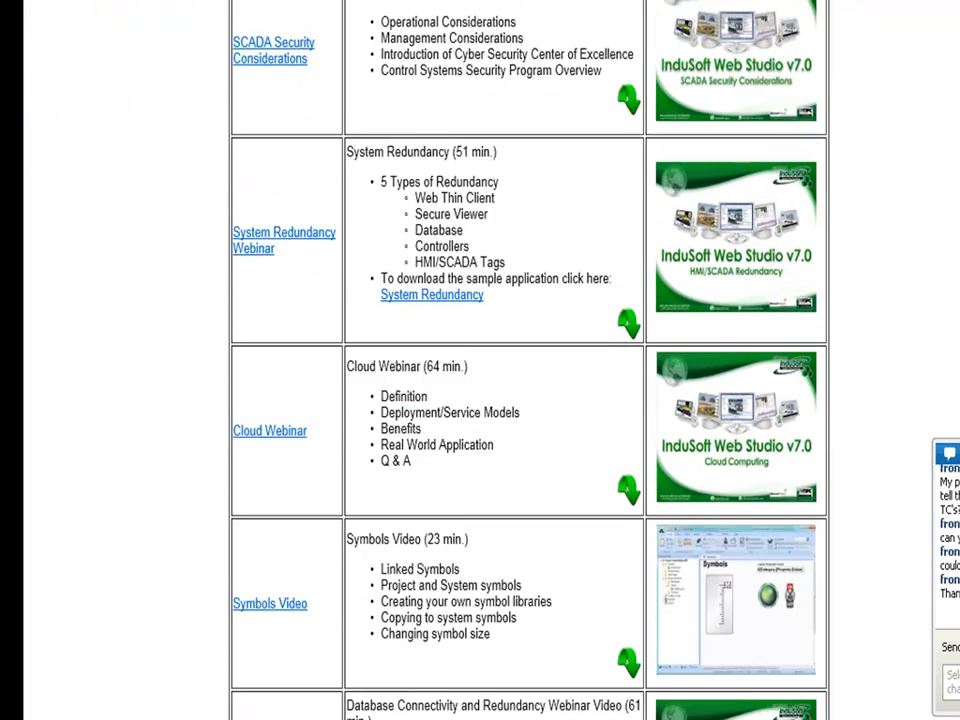
scroll(630, 420, down, 3)
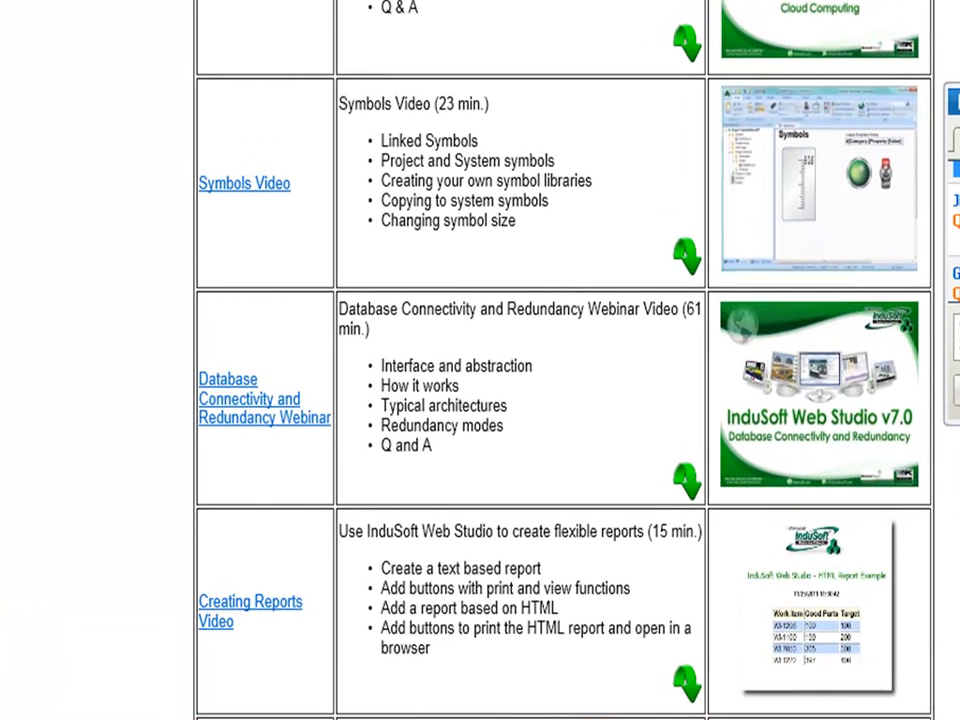
drag(945, 243, 956, 241)
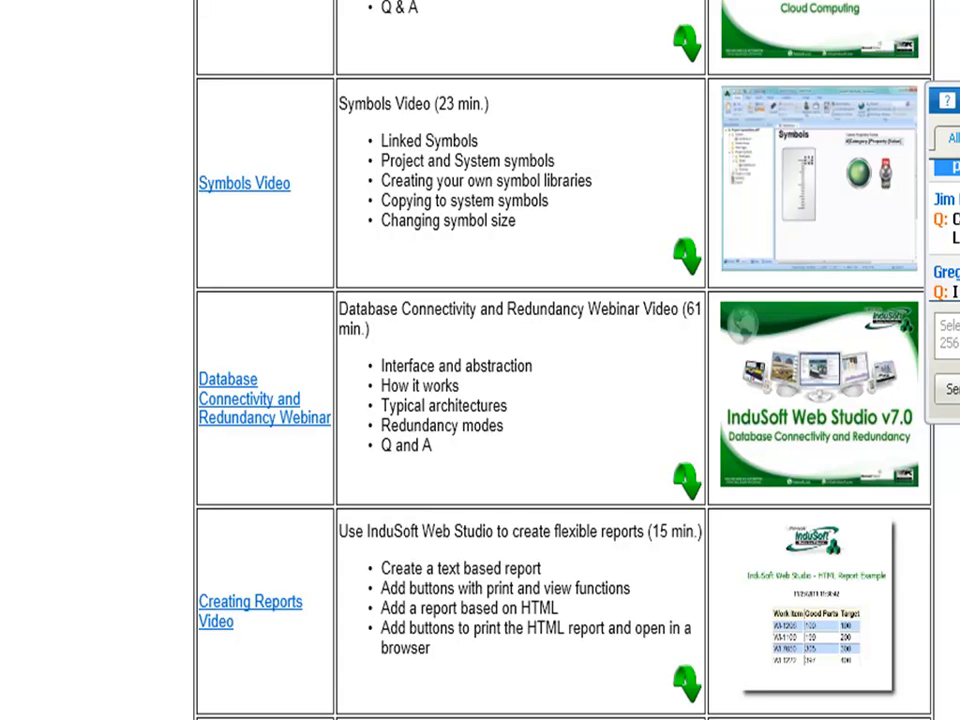
click(950, 291)
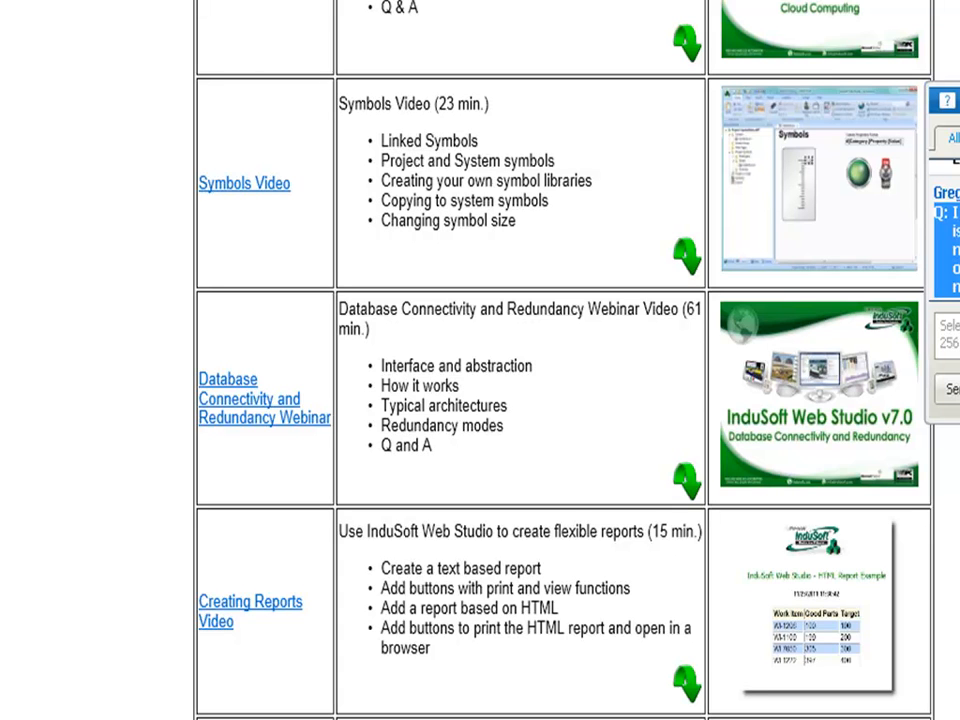
key(alt+Tab)
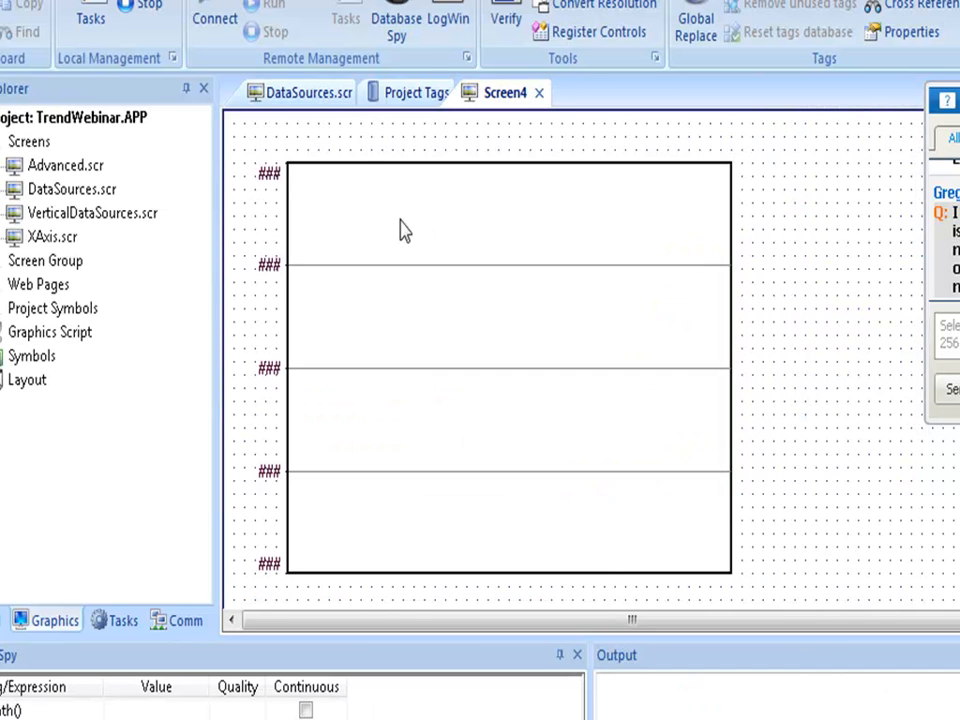
Close Screen4 without saving, open the Advanced screen, and close DataSources.
click(539, 92)
click(638, 495)
click(318, 92)
scroll(632, 375, down, 3)
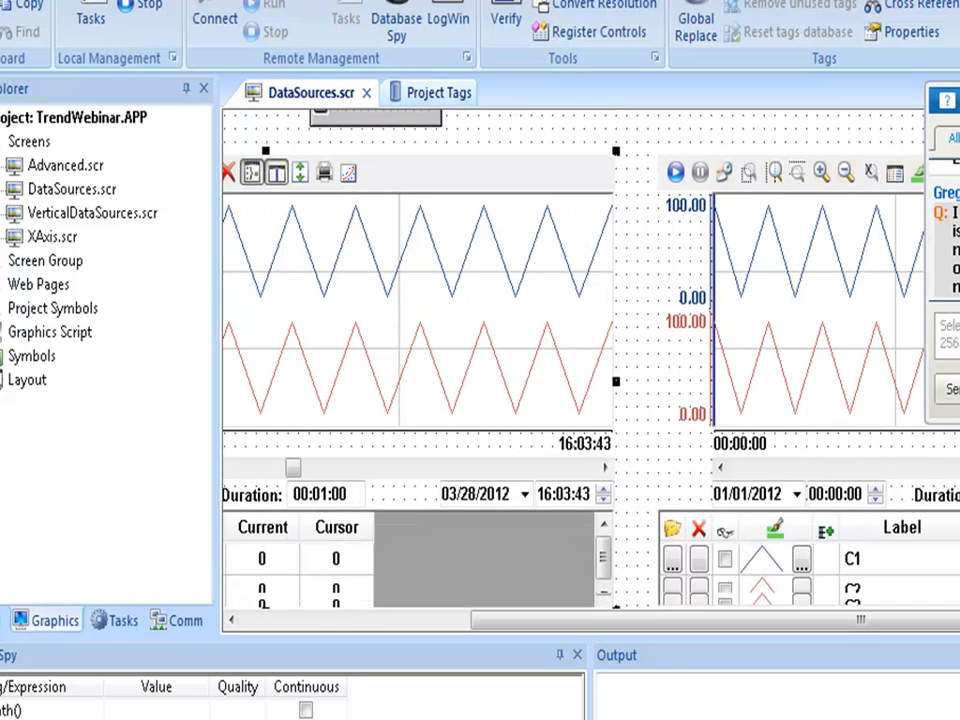
double_click(38, 165)
click(303, 93)
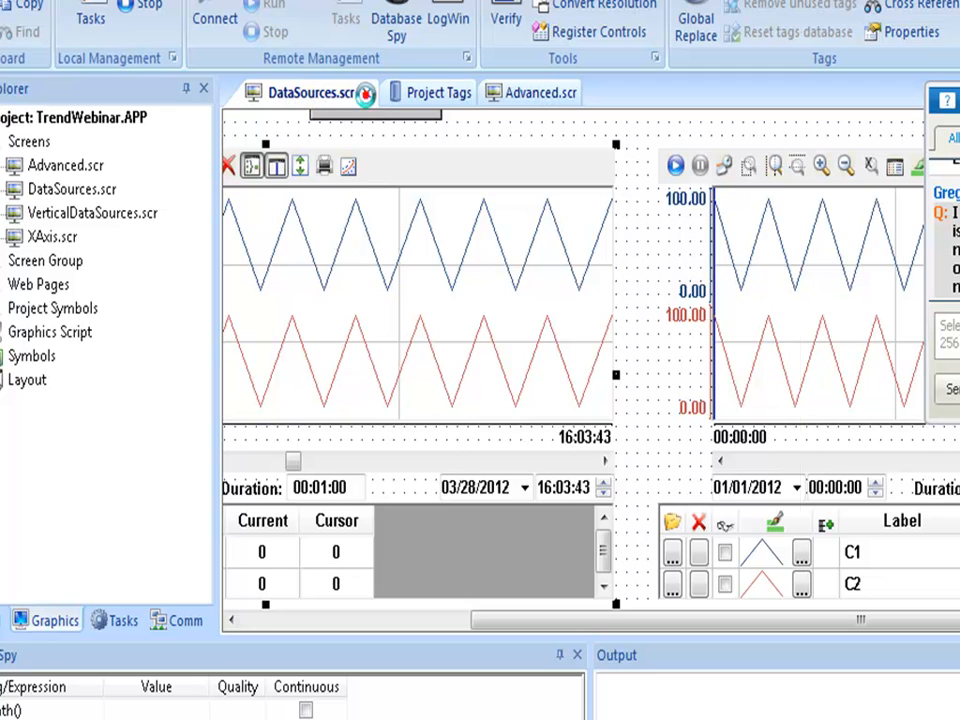
click(366, 92)
Open the Advanced trend's Points list and review the TagA pen's X axis offset option.
click(628, 500)
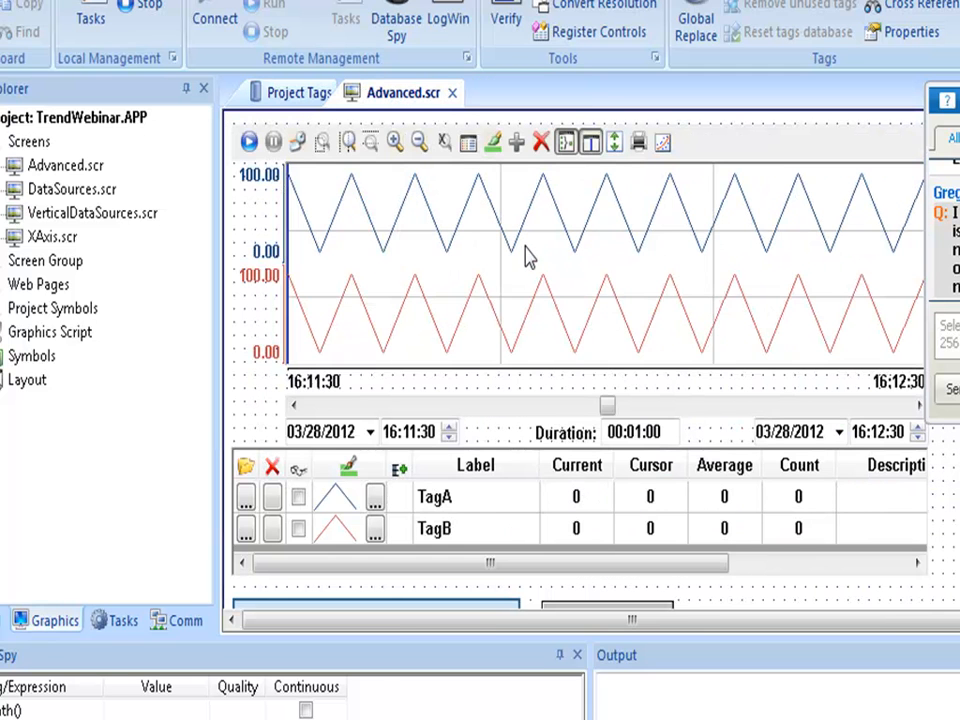
double_click(527, 252)
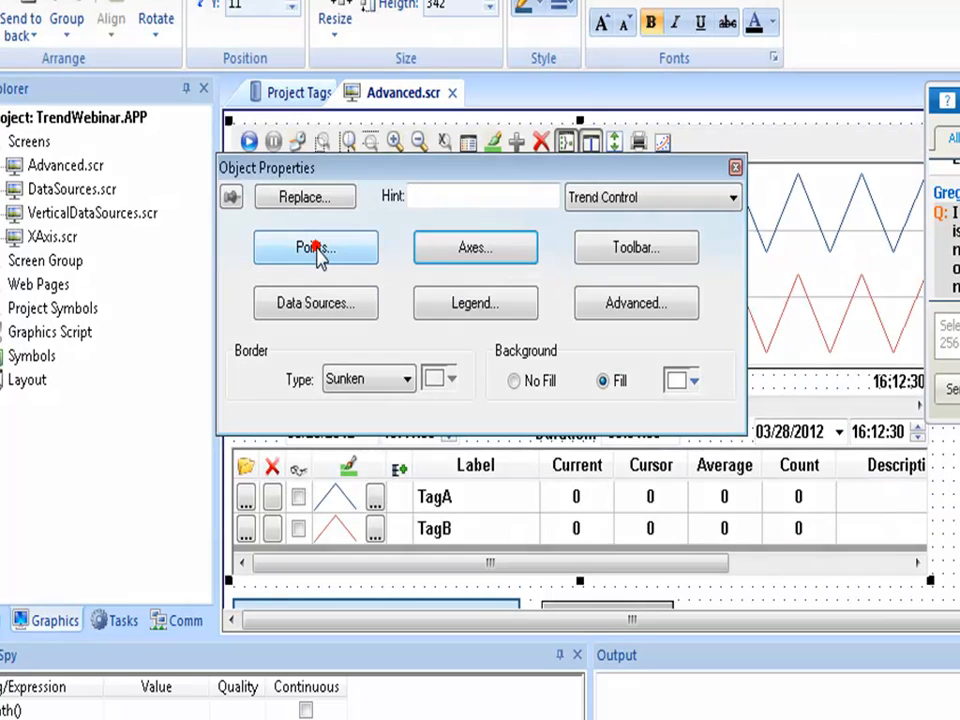
click(317, 253)
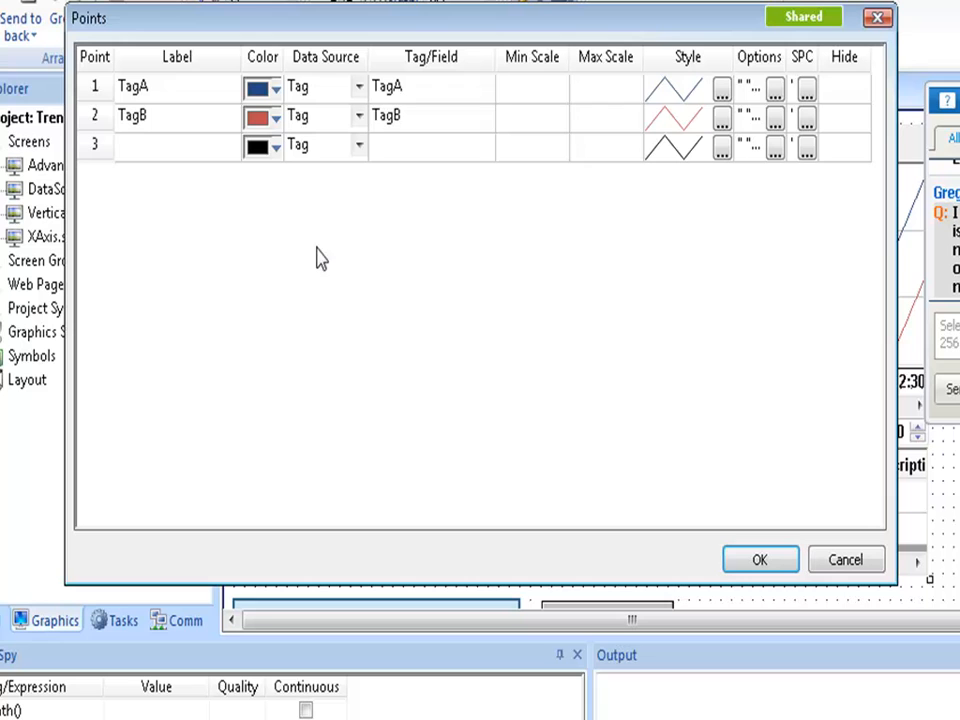
click(542, 89)
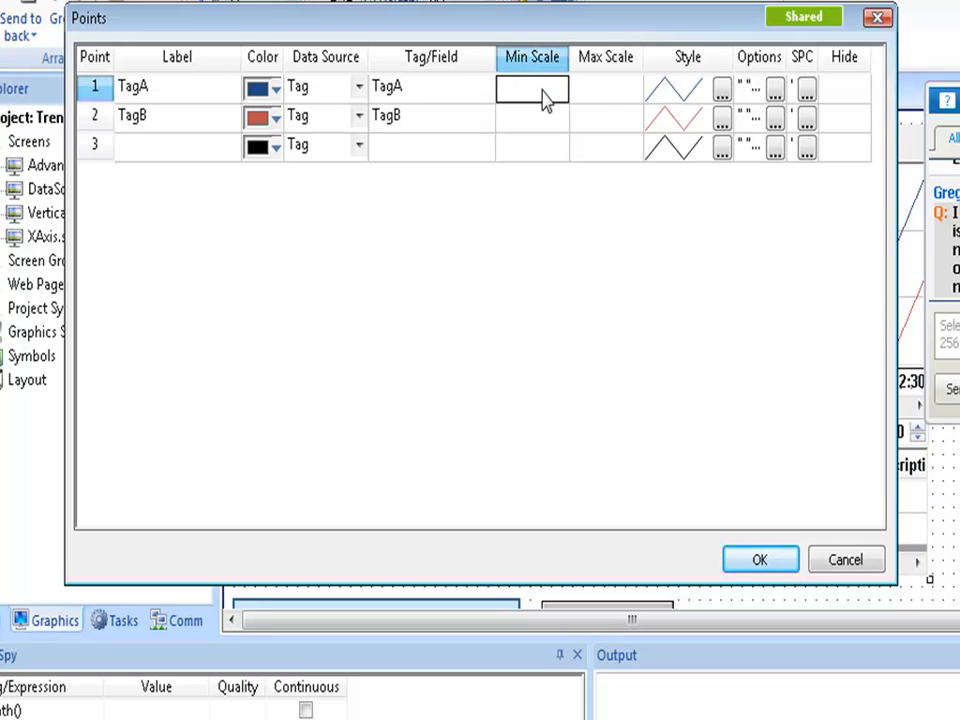
click(775, 90)
drag(455, 313, 375, 313)
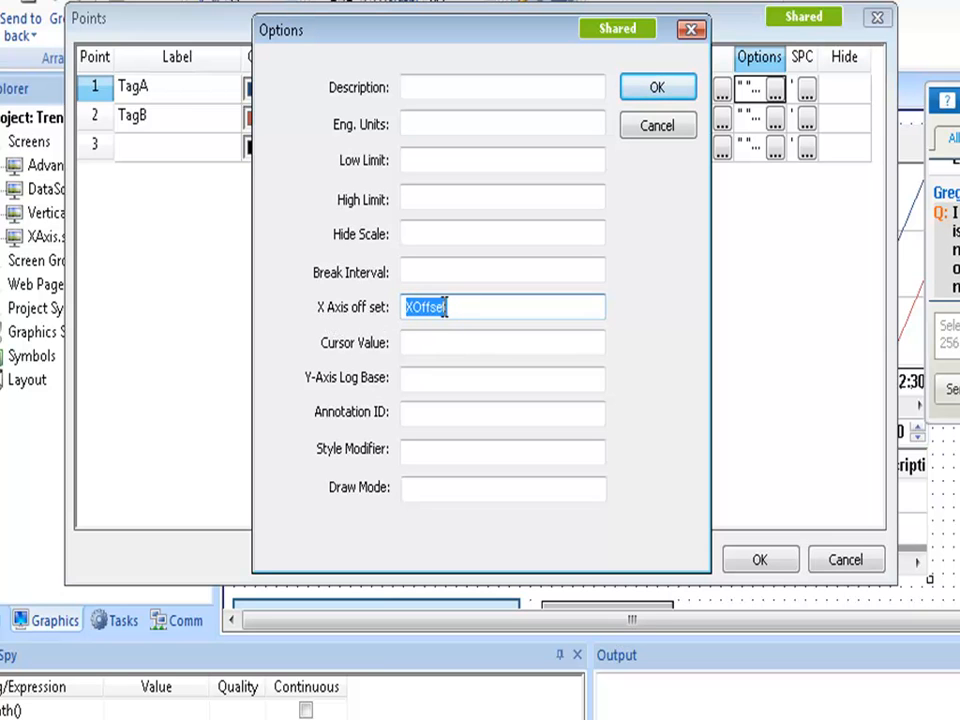
click(657, 126)
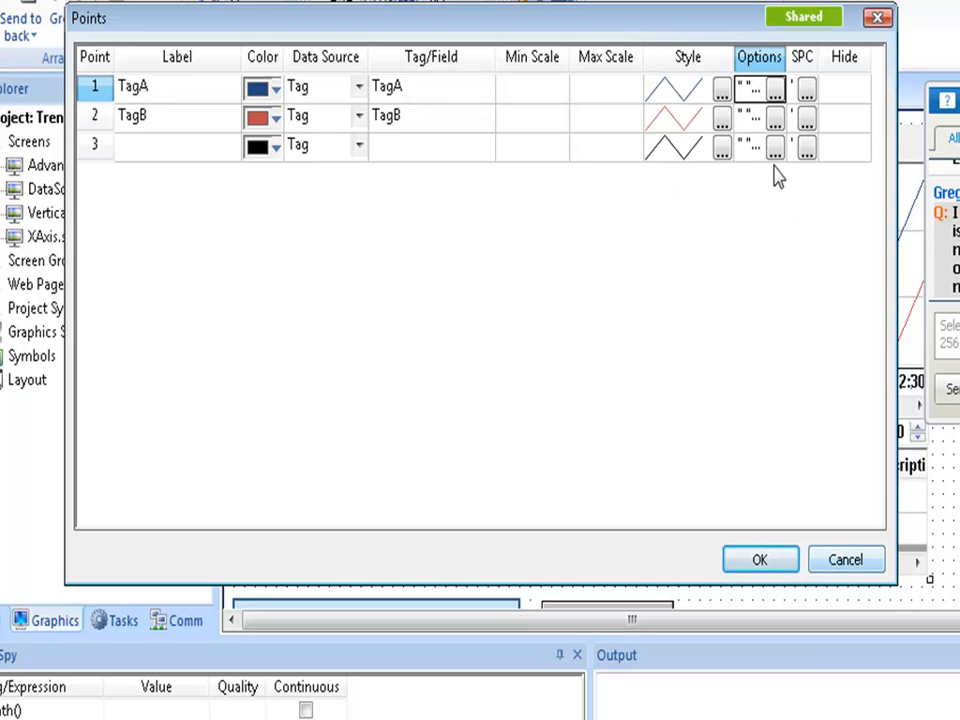
click(774, 88)
click(776, 91)
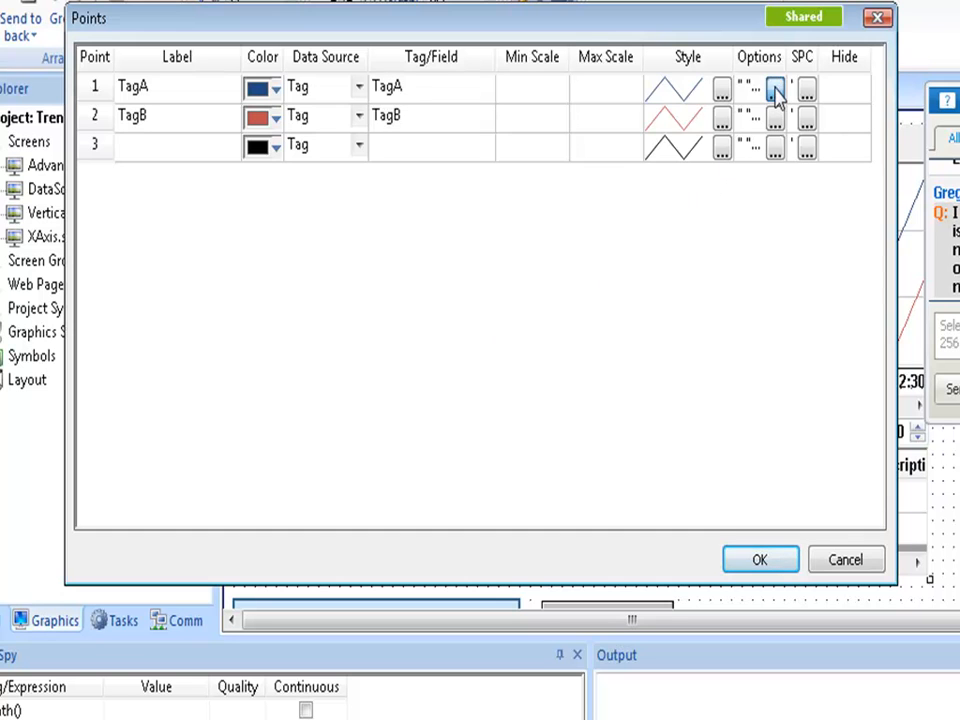
click(776, 91)
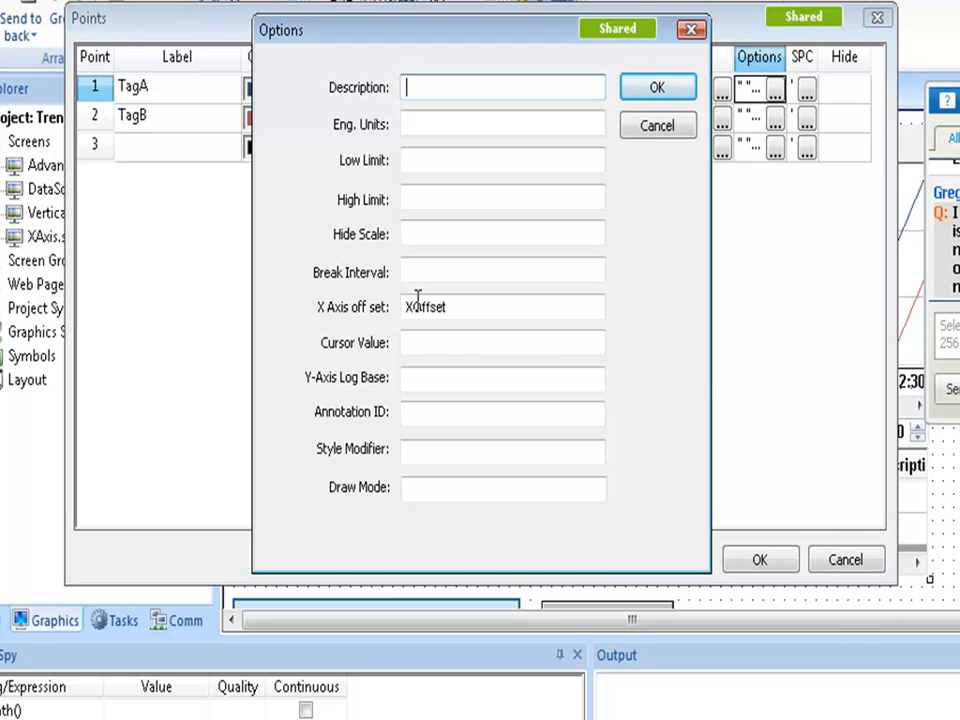
click(662, 95)
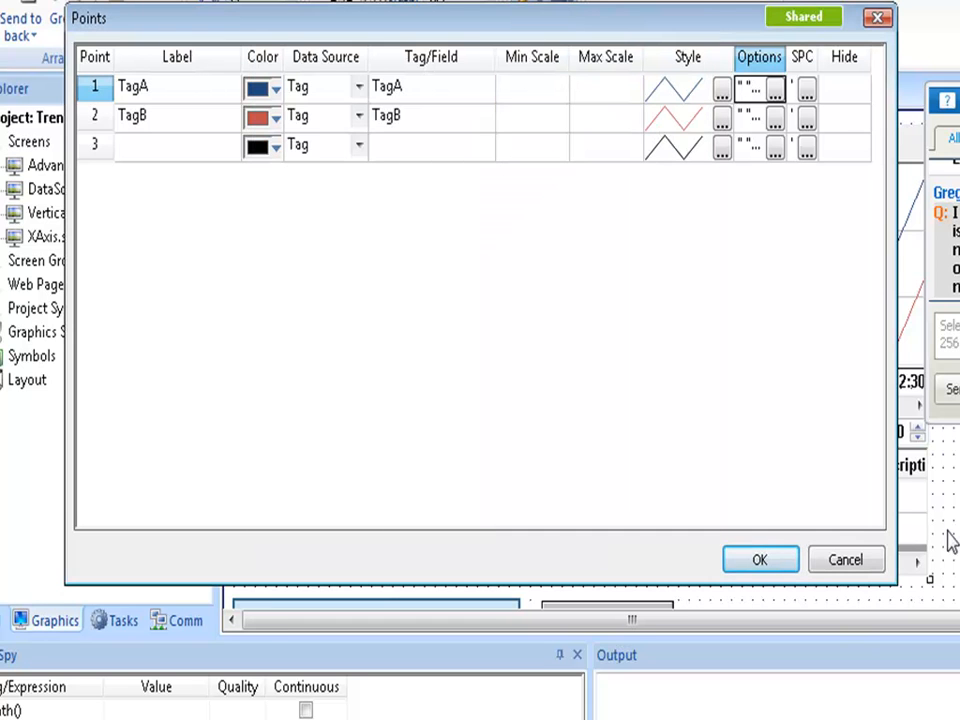
Cancel the Points list to return to the Advanced.scr trend's Object Properties.
click(870, 562)
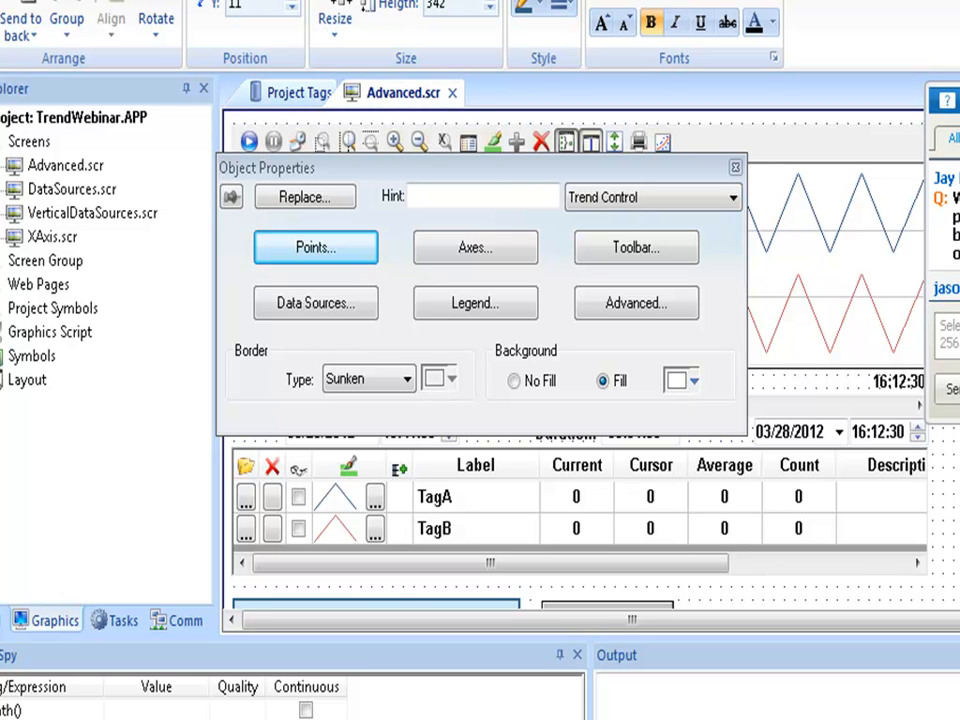
Try adding milliseconds to the trend's time-scale labels, then discard it and close the properties.
click(853, 231)
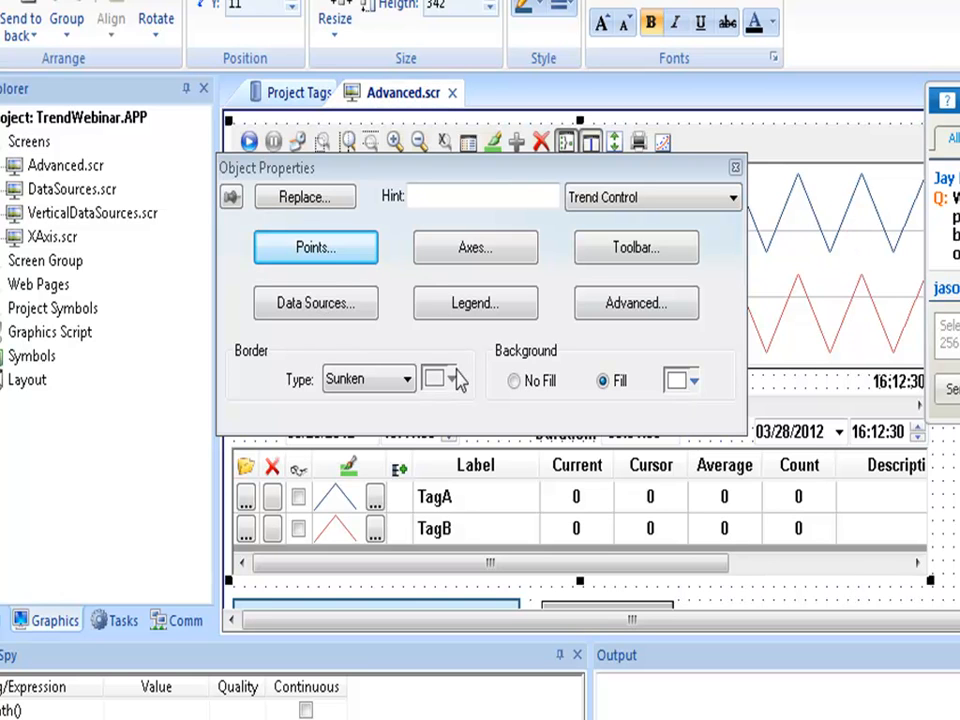
click(472, 249)
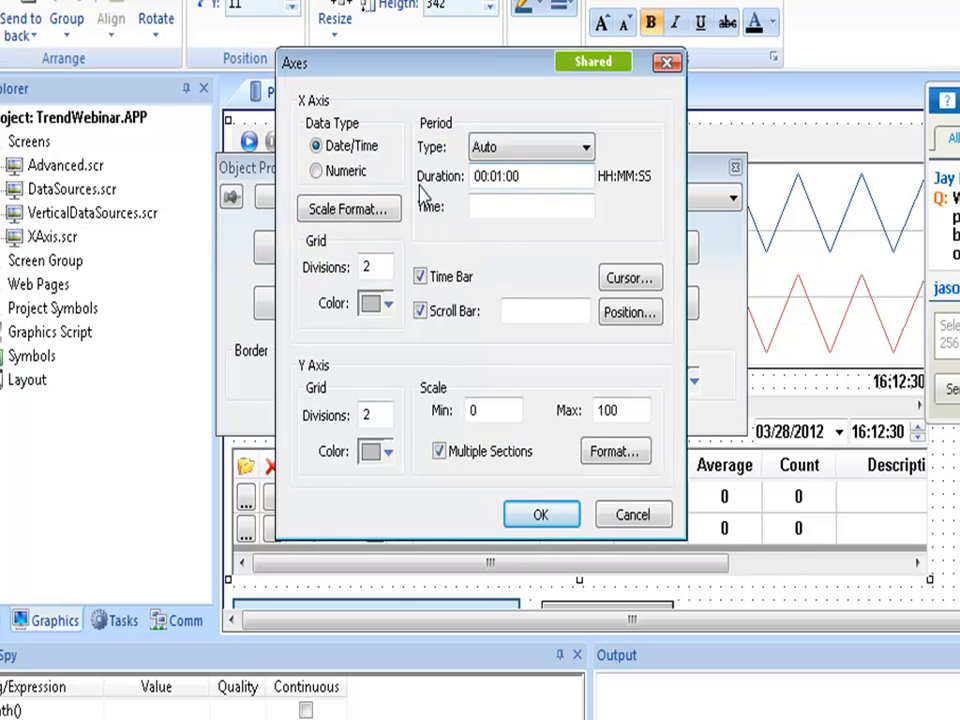
click(390, 209)
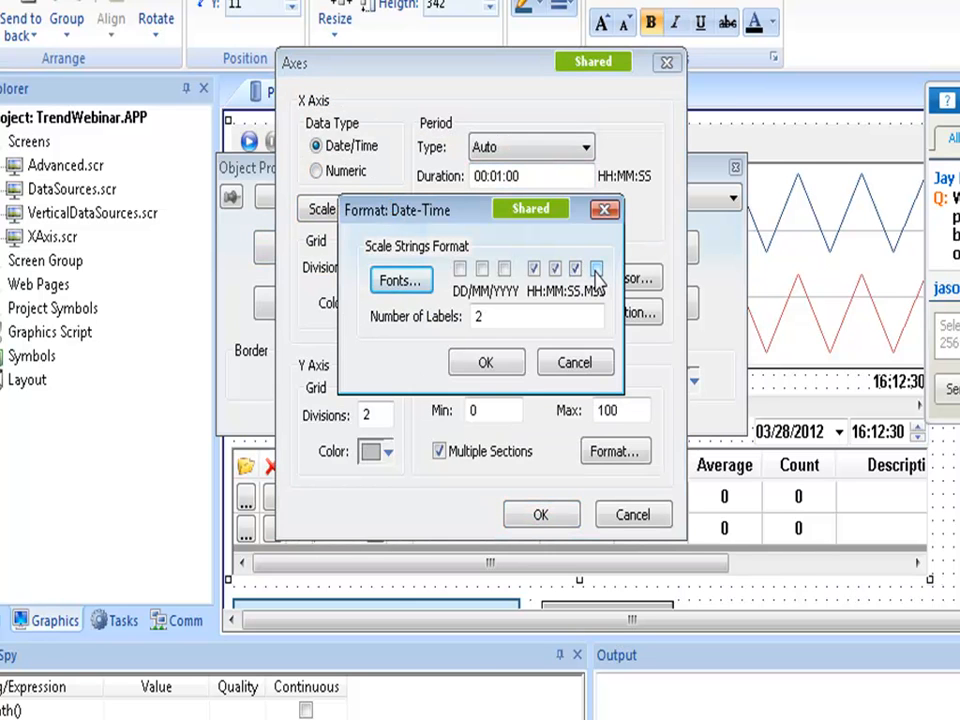
click(596, 269)
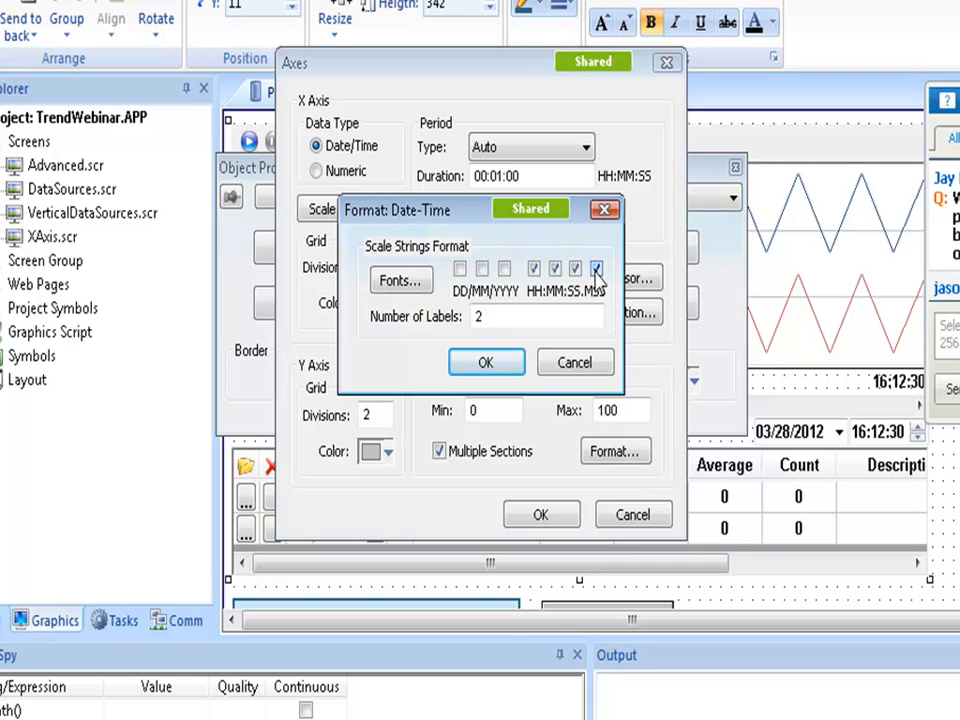
click(574, 364)
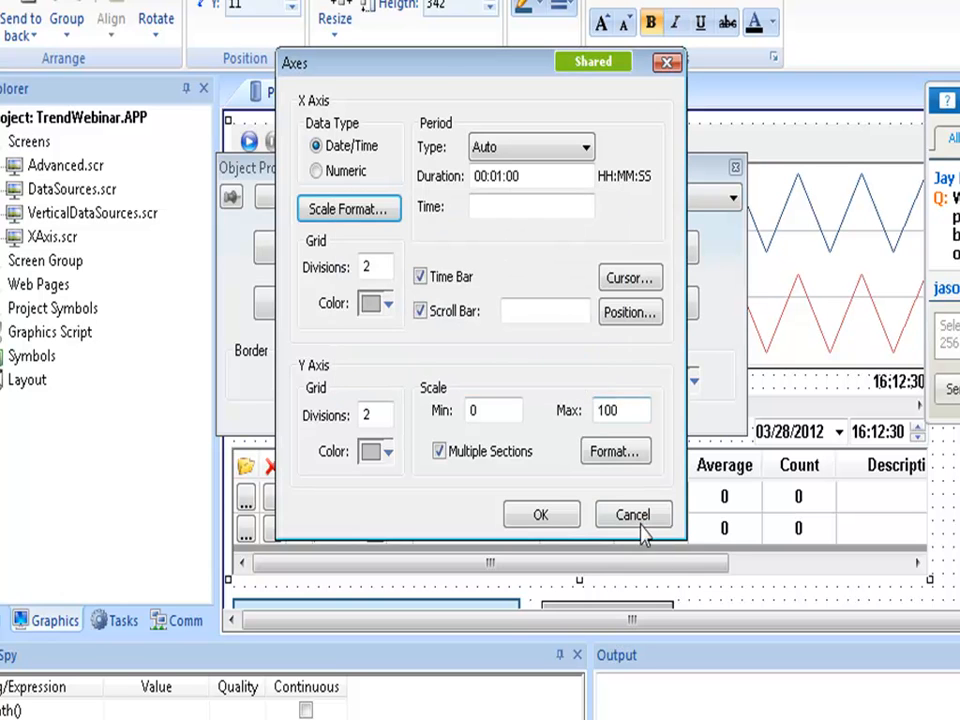
click(632, 514)
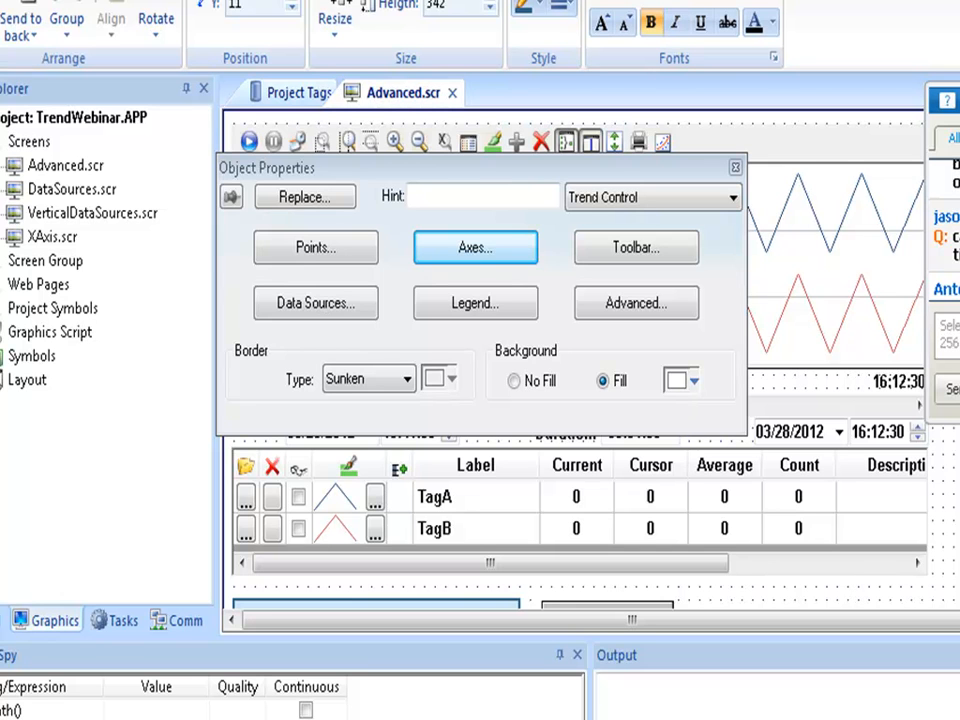
click(659, 585)
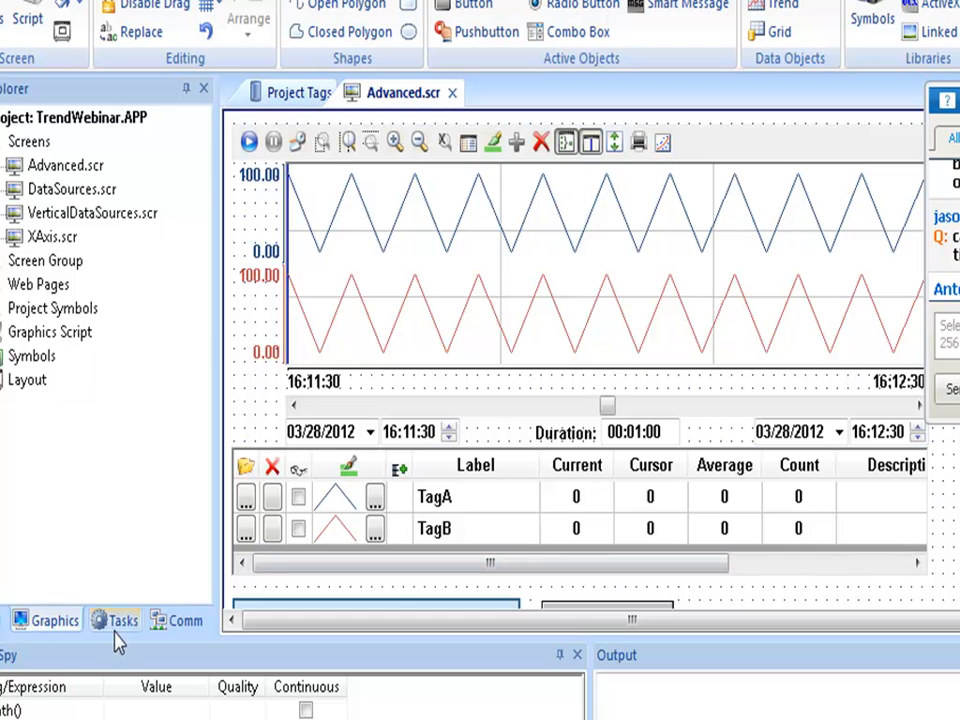
Add TagE as a newly created third tag in the Database trend group (TREND002.TRD).
click(115, 622)
click(32, 213)
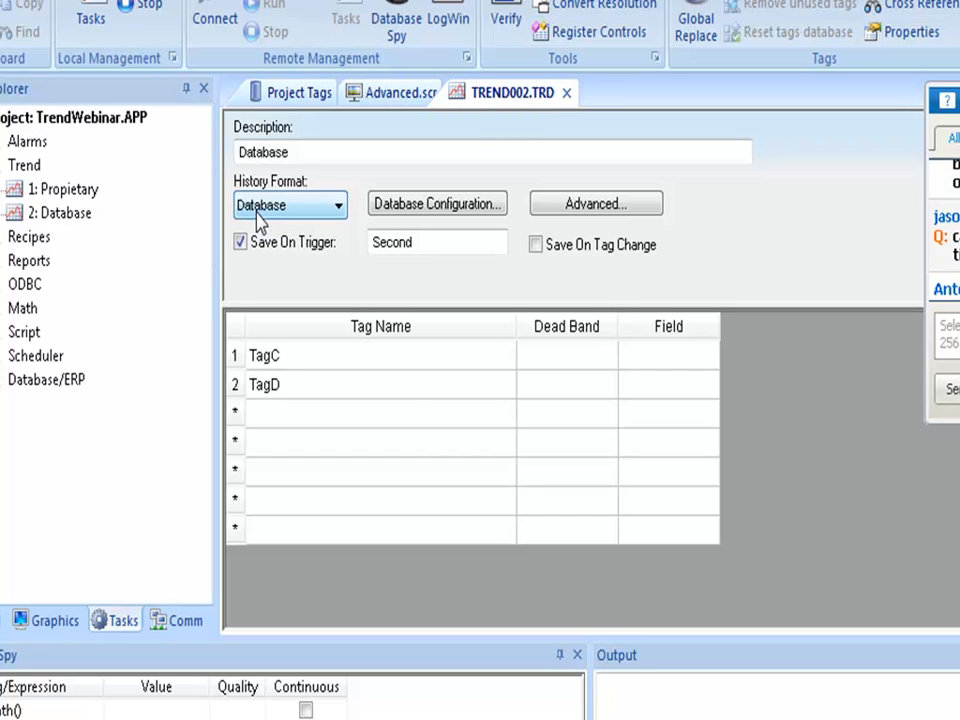
click(295, 422)
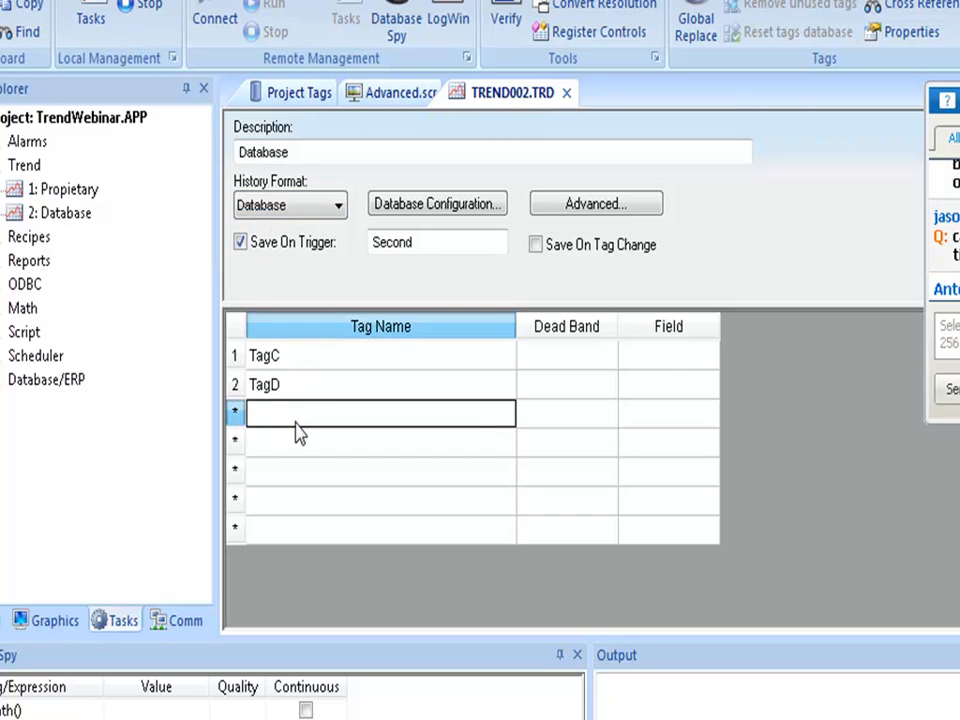
text(TagE)
click(294, 422)
click(605, 505)
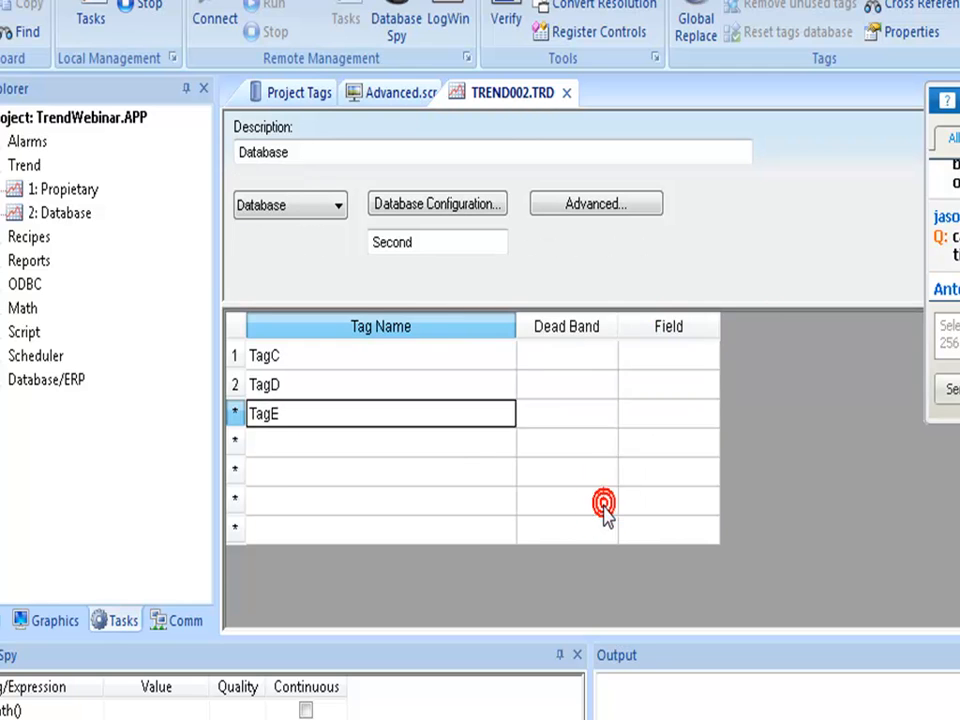
click(570, 518)
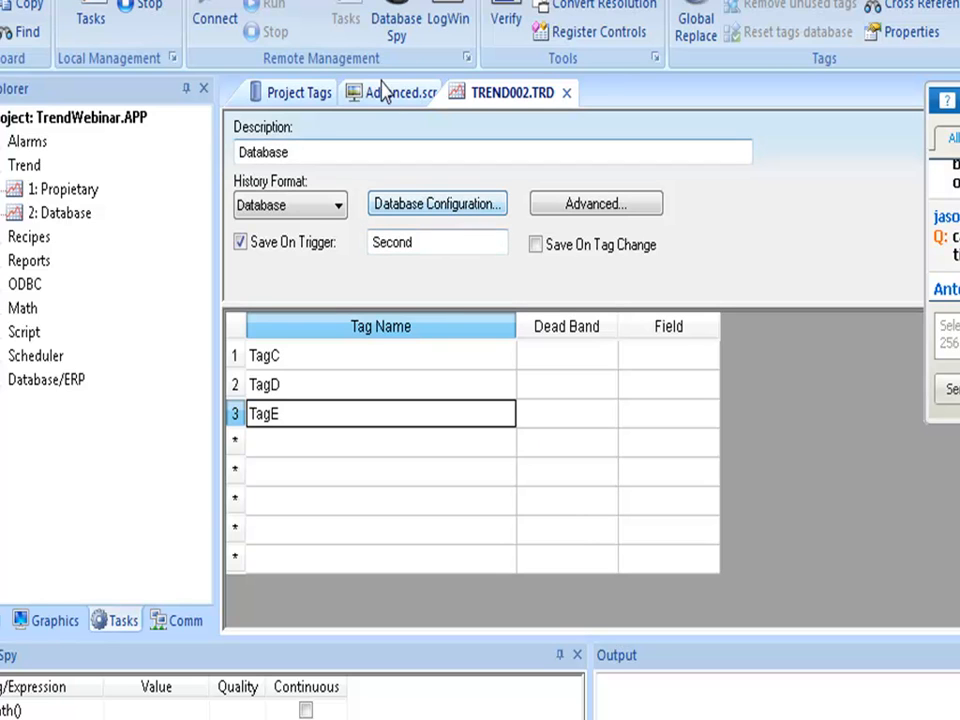
Add TagF as a newly created third tag in the Propietary trend group.
double_click(68, 191)
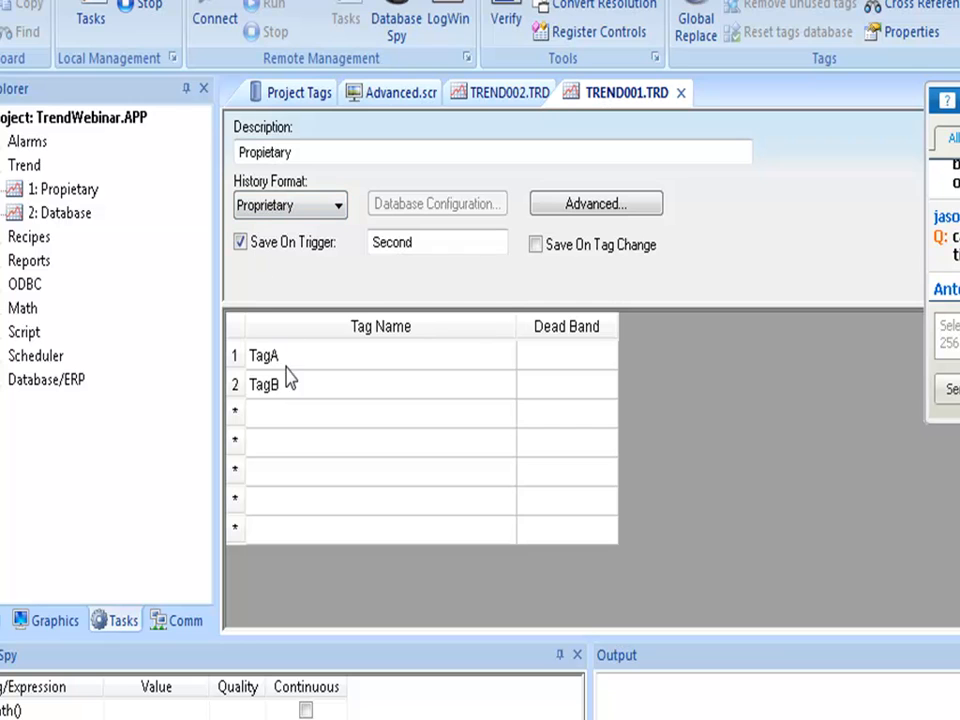
click(282, 418)
text(T)
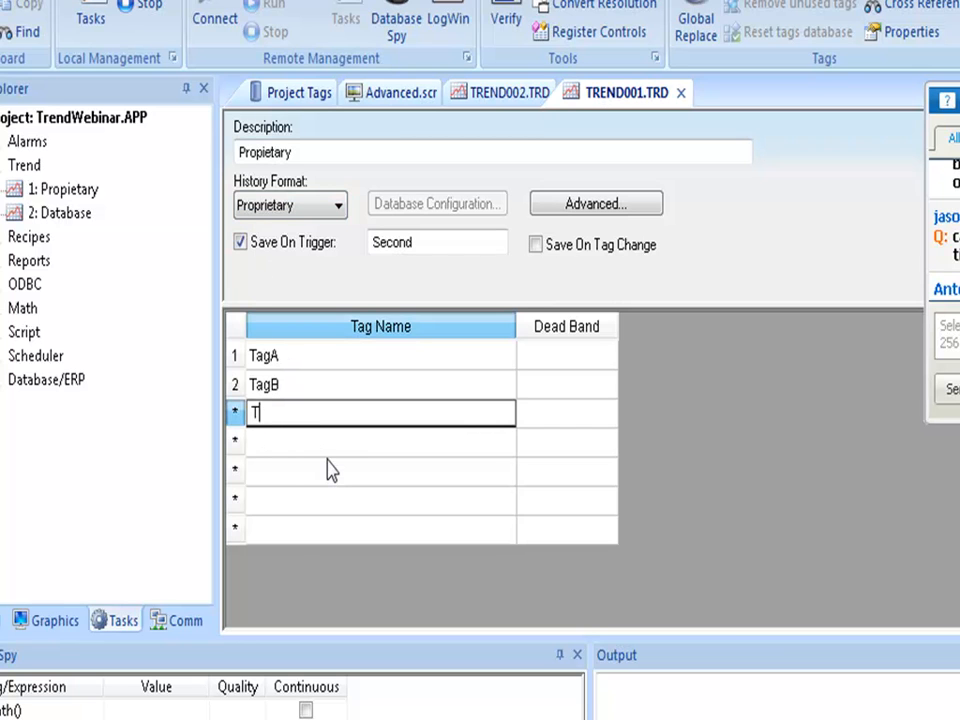
text(agF)
key(Return)
key(Return)
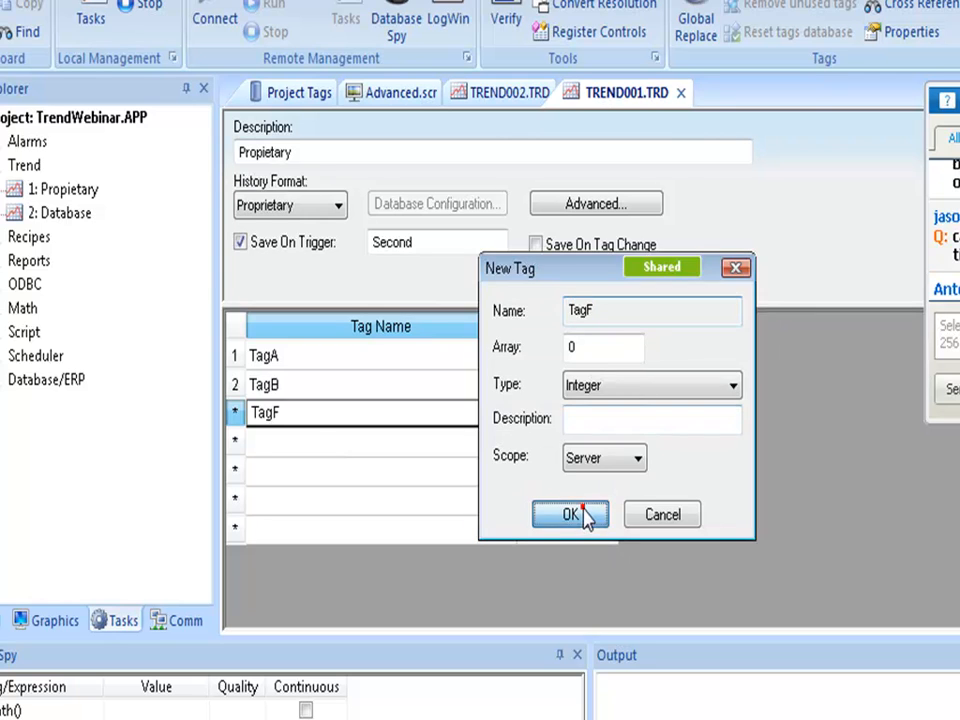
click(578, 514)
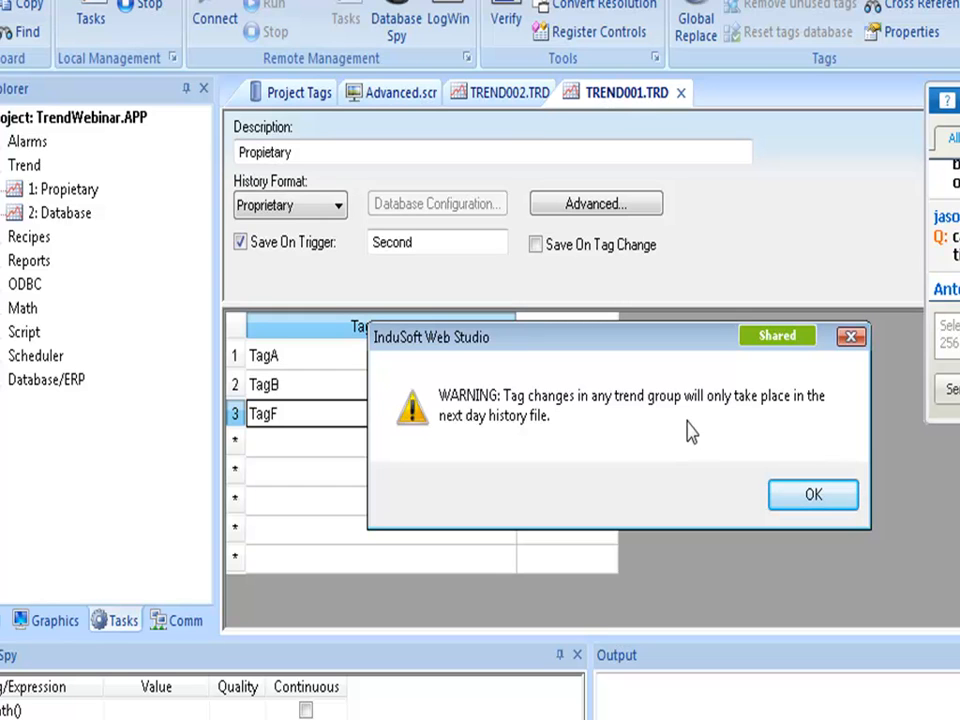
Acknowledge the trend-group tag change warnings and bring the running trend viewer forward.
click(835, 505)
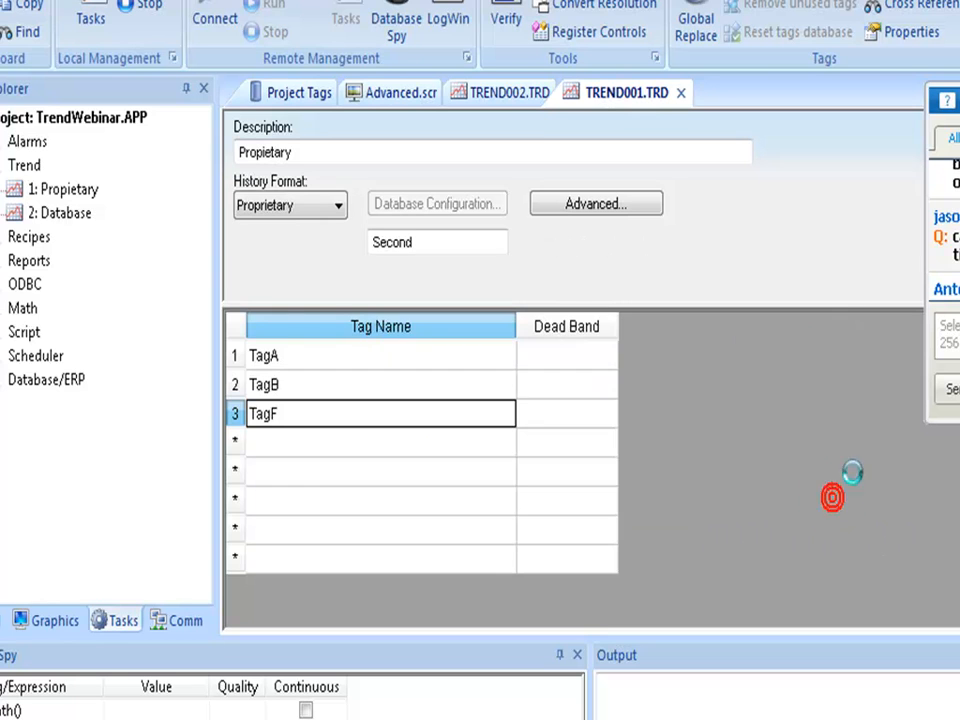
click(835, 485)
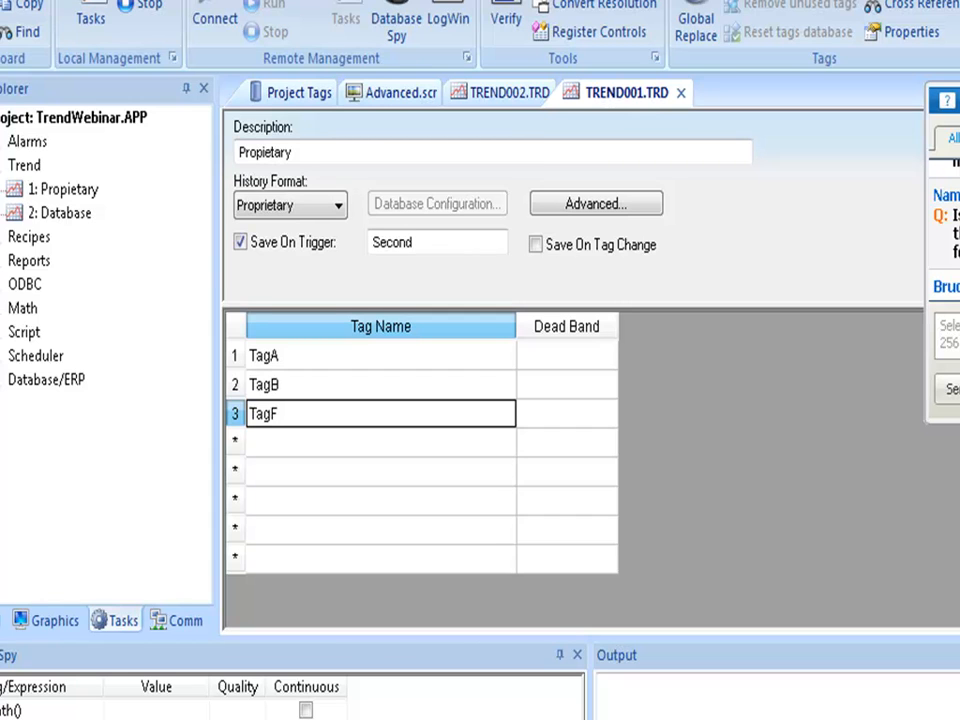
key(alt+Tab)
key(alt+Tab)
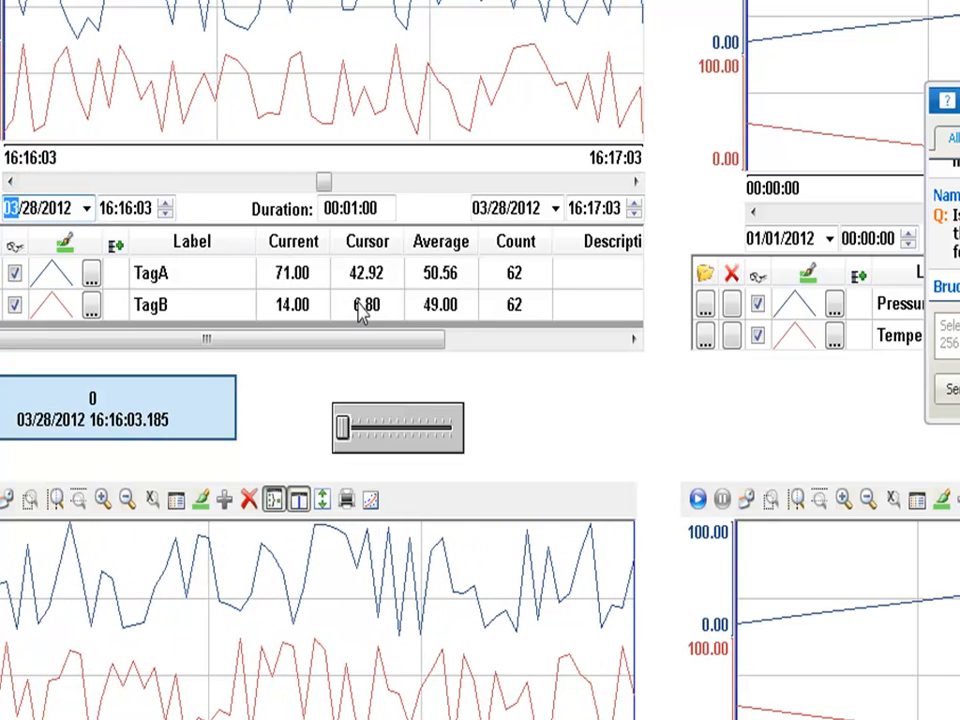
Try last digits 1, 2, 3 and 6 in the runtime trend duration, then return to Advanced.scr.
click(374, 208)
key(BackSpace)
text(1)
key(BackSpace)
text(2)
key(BackSpace)
text(3)
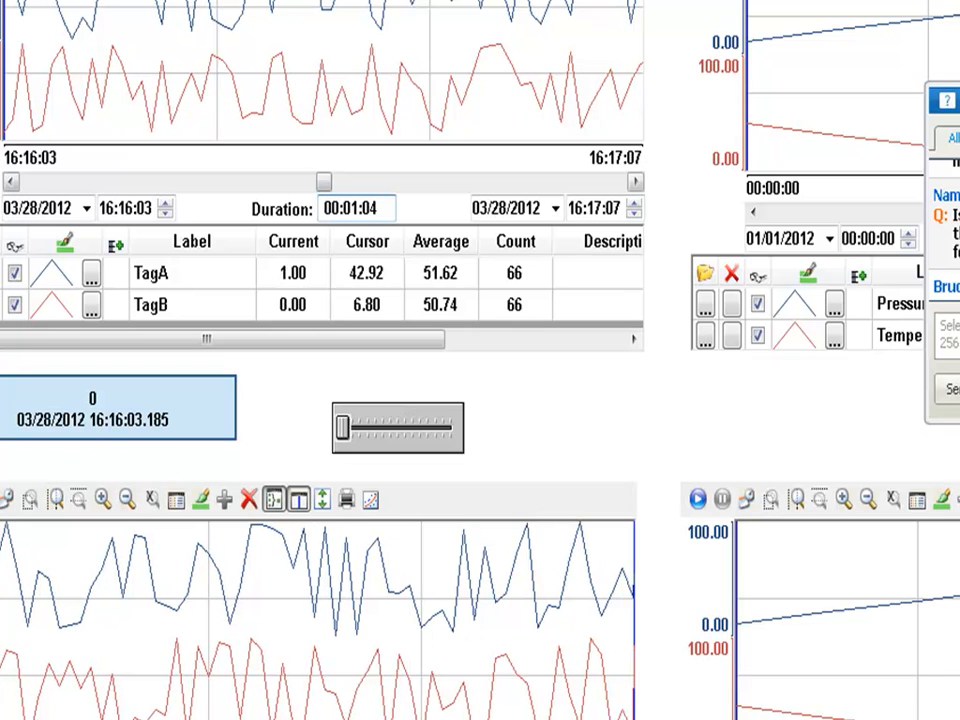
key(BackSpace)
text(6)
key(alt+Tab)
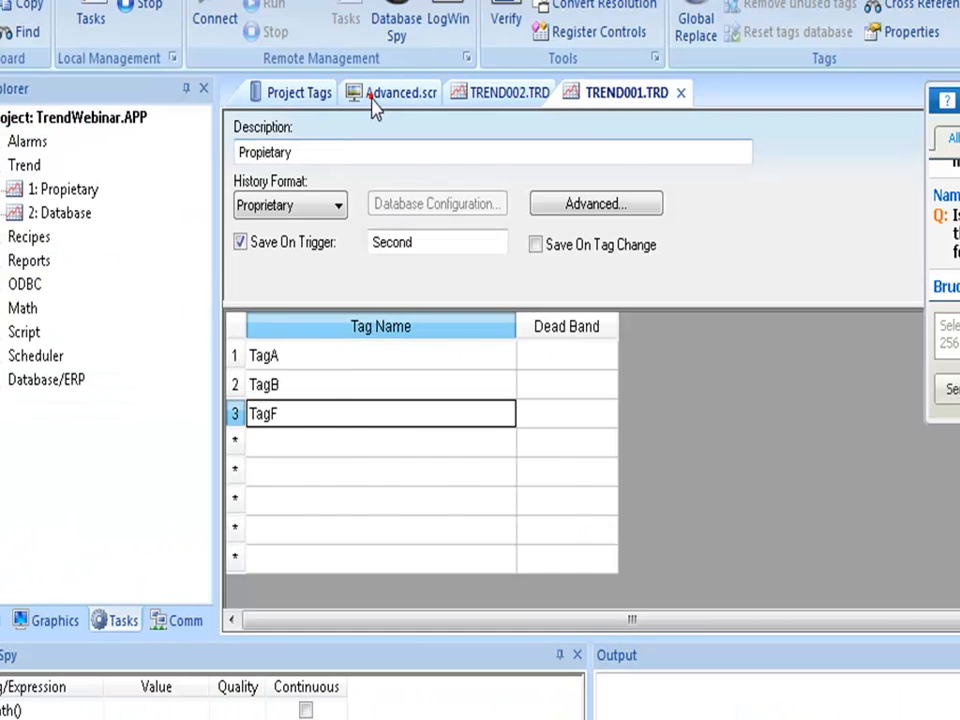
click(373, 93)
Open the trend control's axis settings, try Start Date/Time as period type, then cancel.
click(406, 250)
double_click(406, 250)
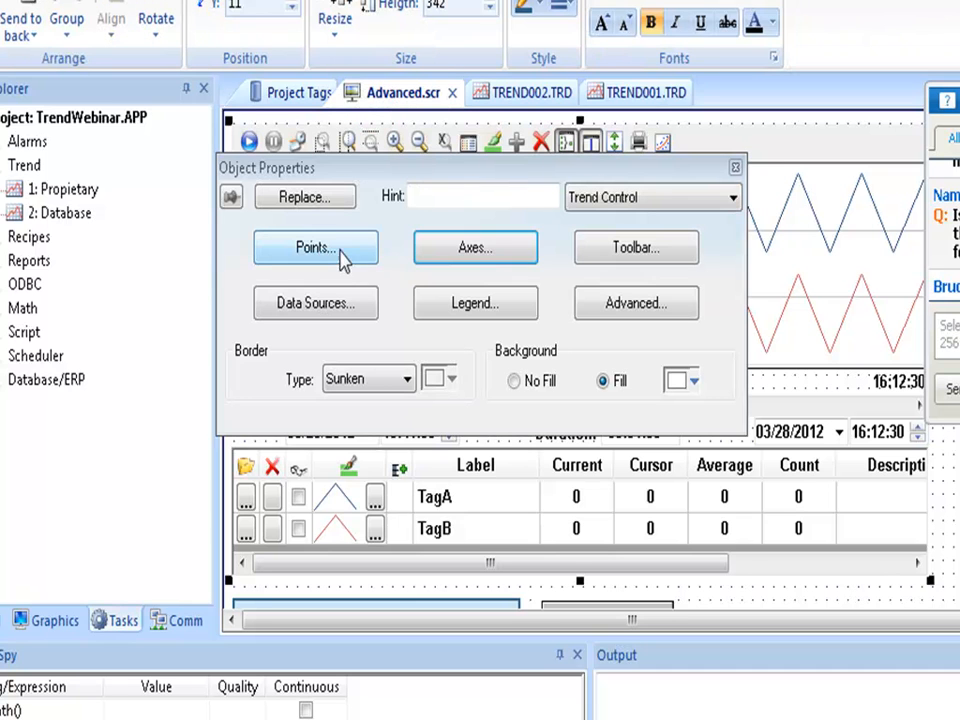
click(439, 264)
double_click(529, 176)
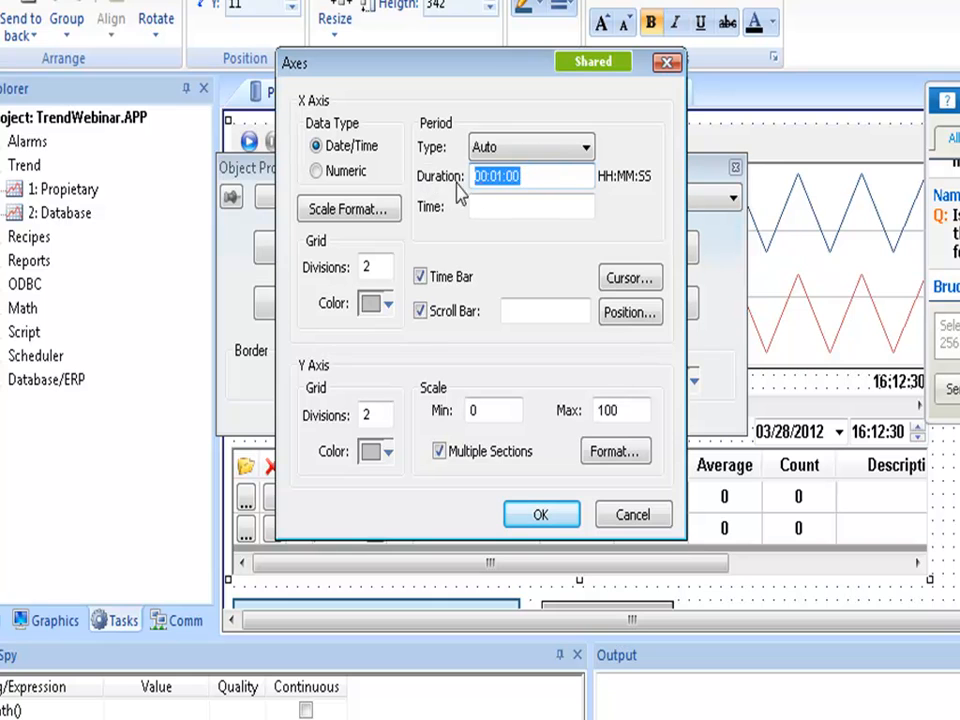
click(484, 207)
click(502, 146)
click(500, 190)
click(478, 206)
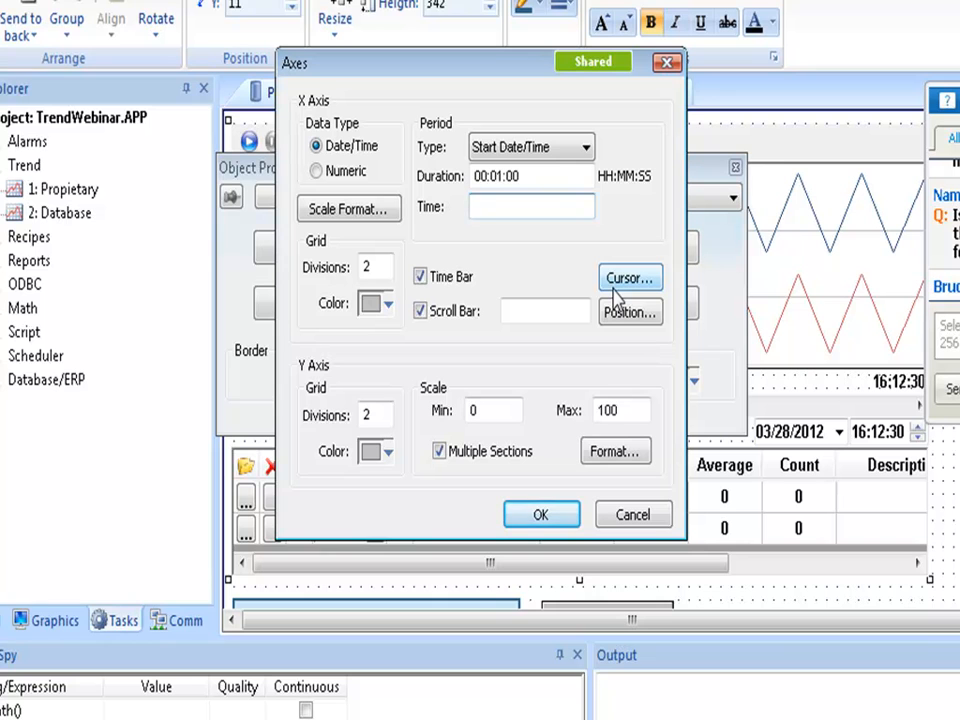
click(634, 516)
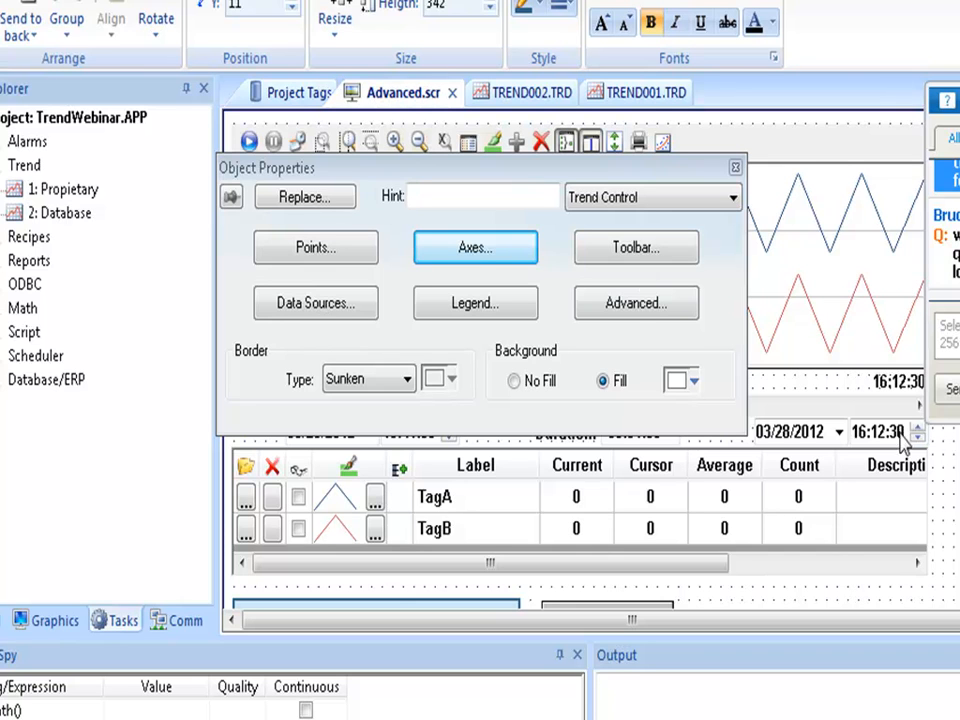
click(634, 305)
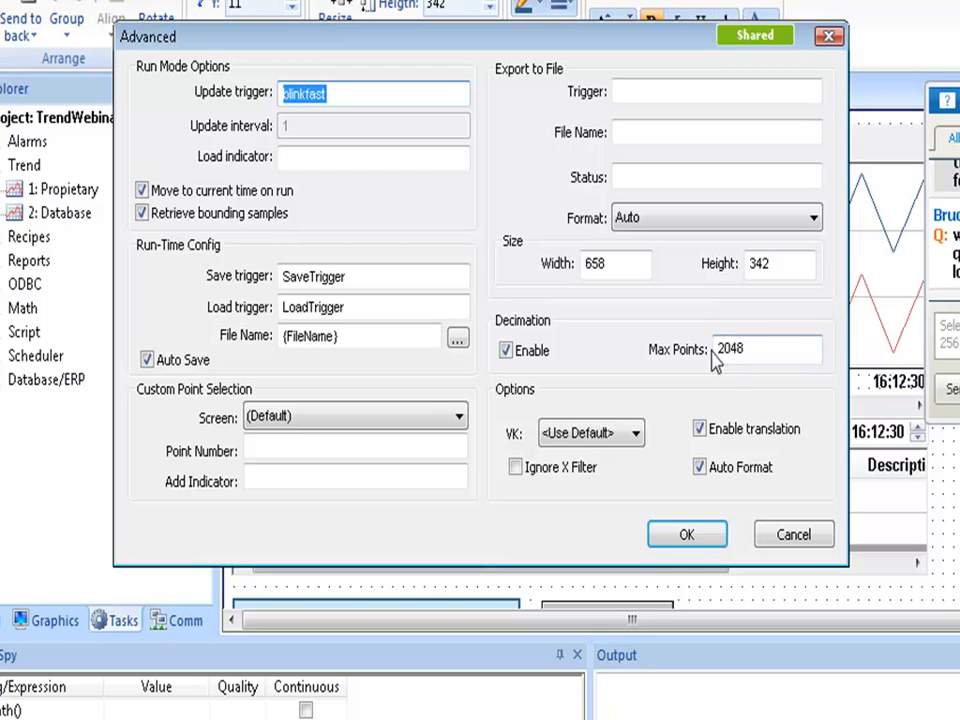
click(790, 537)
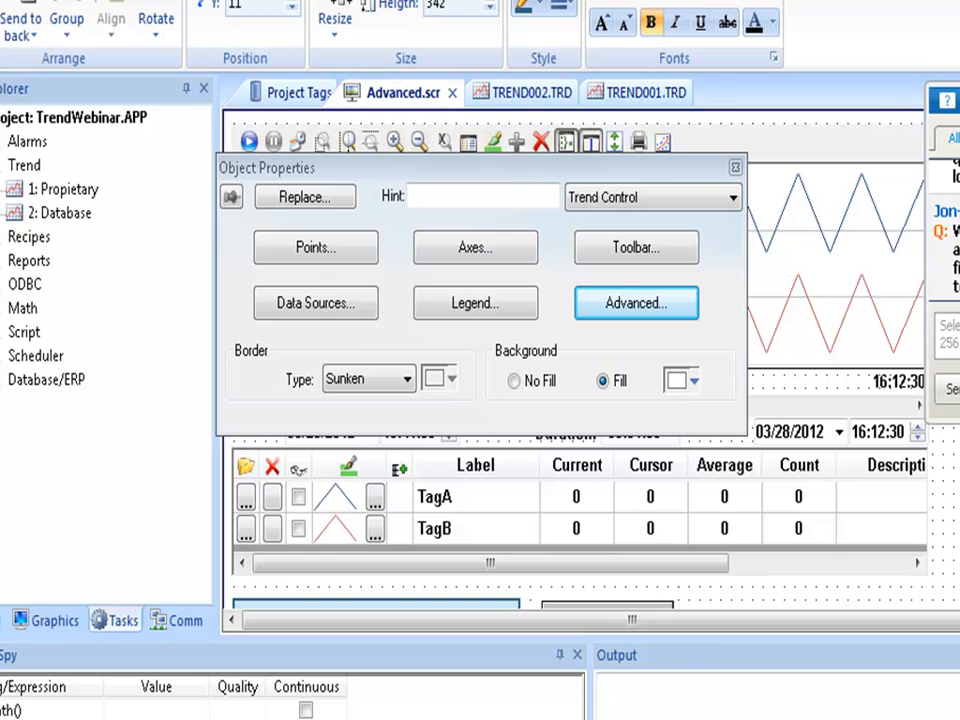
Turn on the average, min/max and standard deviation SPC lines on the running trend.
key(alt+Tab)
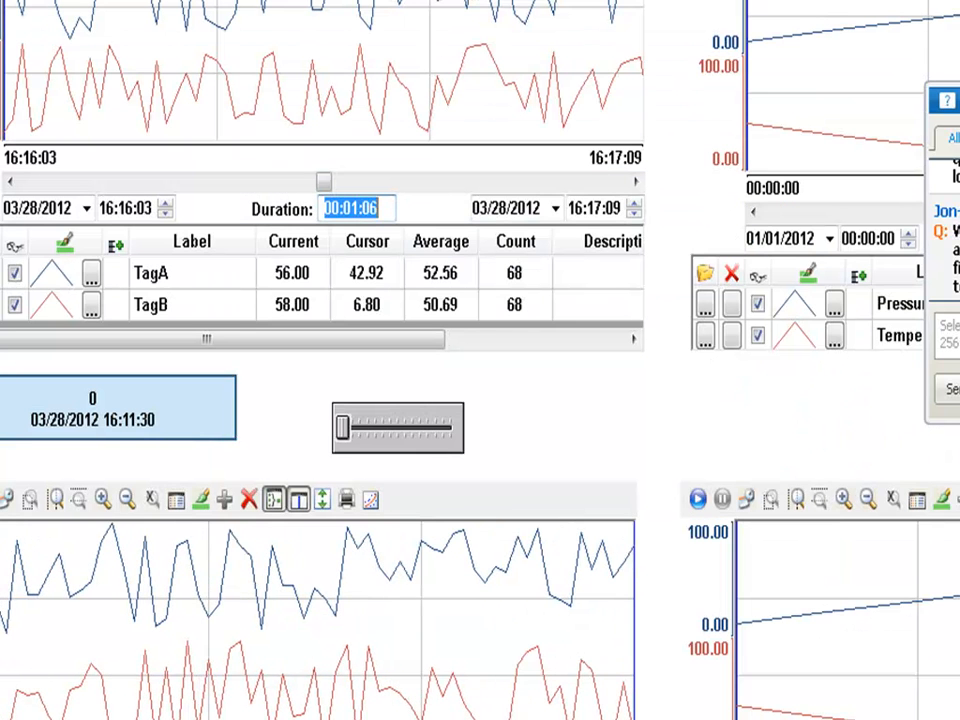
click(379, 3)
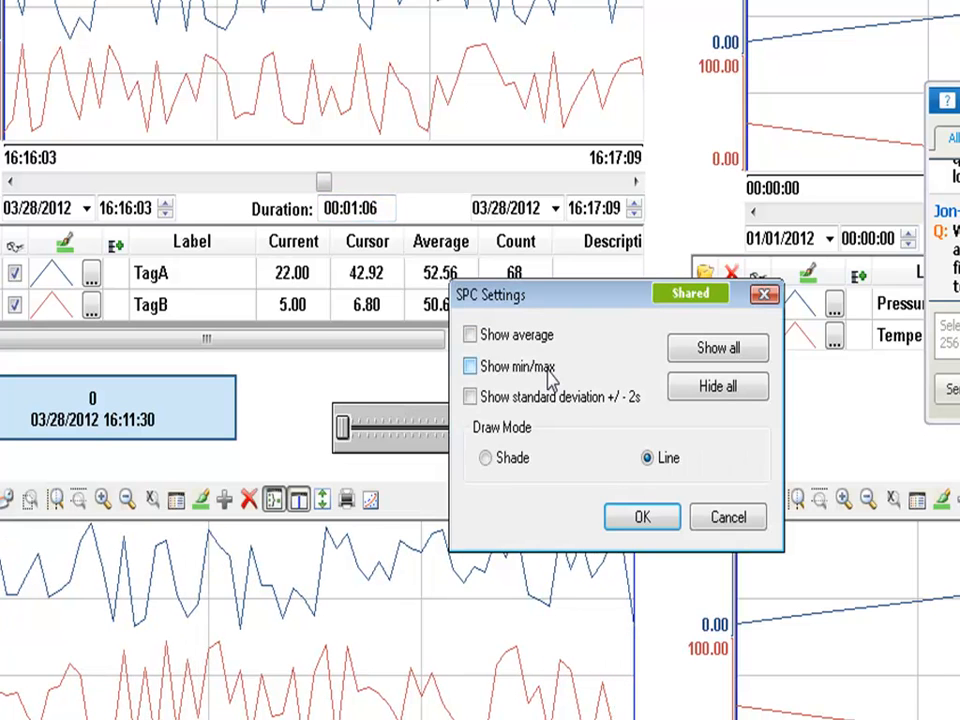
click(510, 337)
click(505, 366)
click(522, 396)
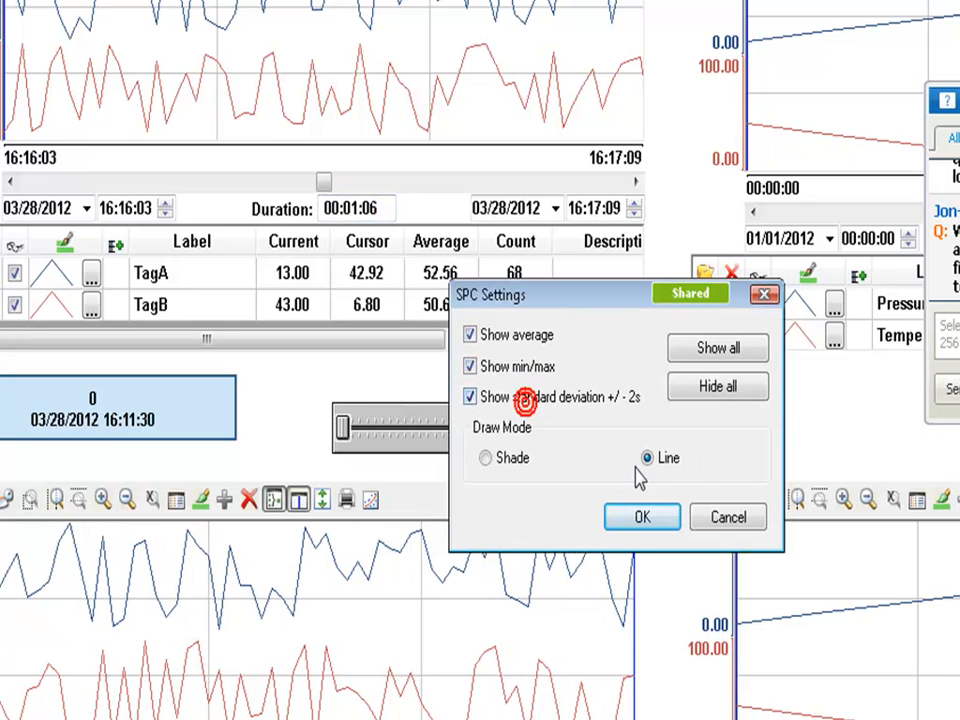
click(641, 518)
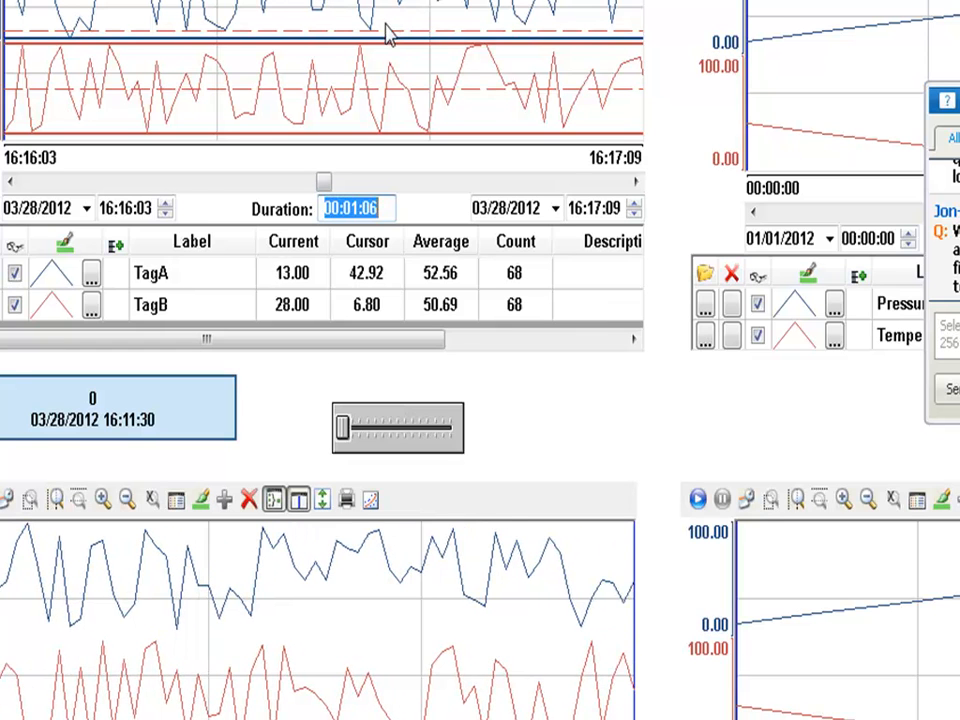
Add Min Scale, Min Value and Std Dev columns to the trend's pen legend.
drag(411, 340, 628, 354)
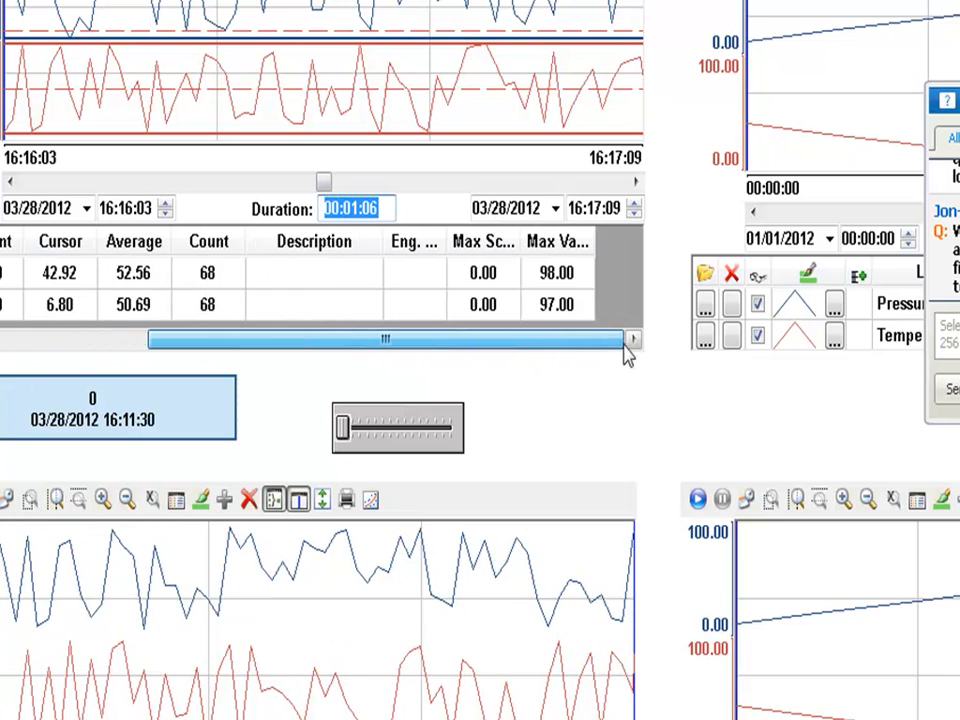
click(549, 273)
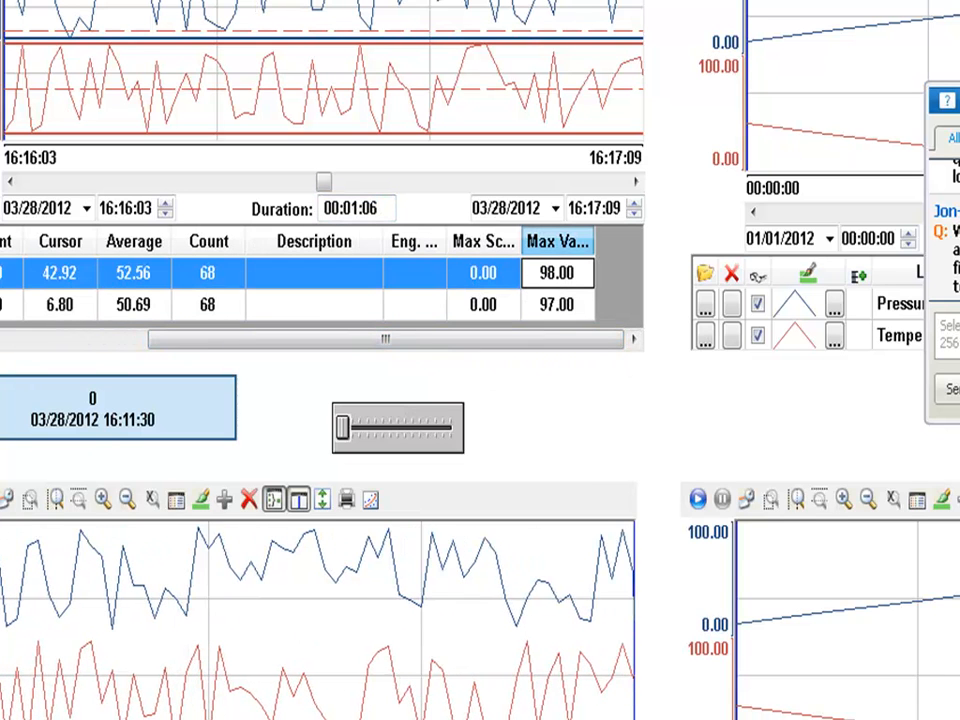
click(184, 2)
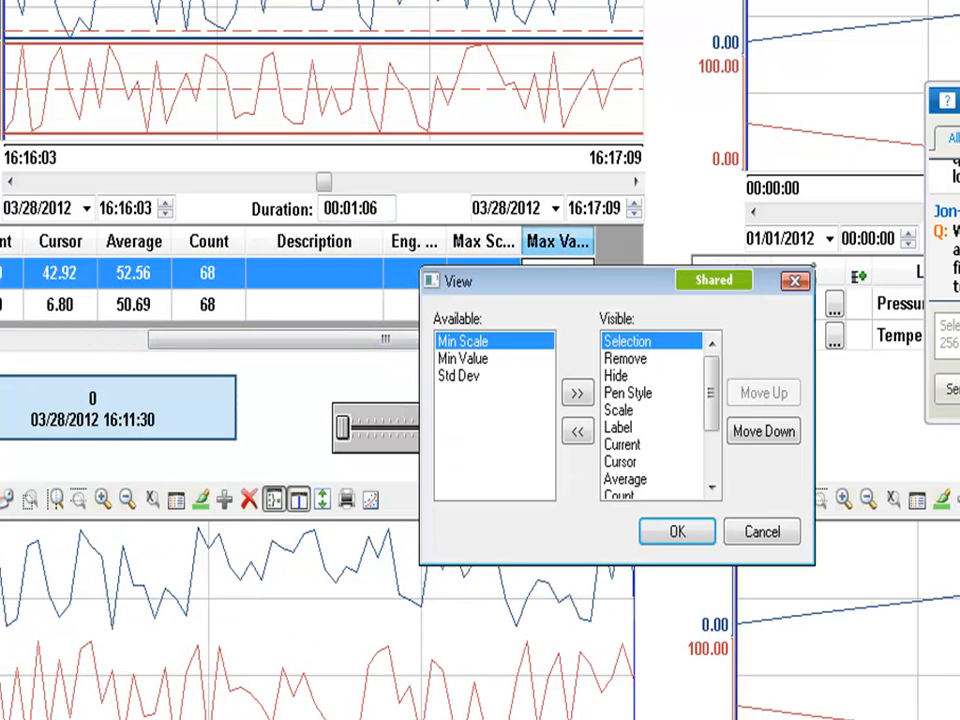
double_click(499, 347)
double_click(499, 347)
double_click(499, 347)
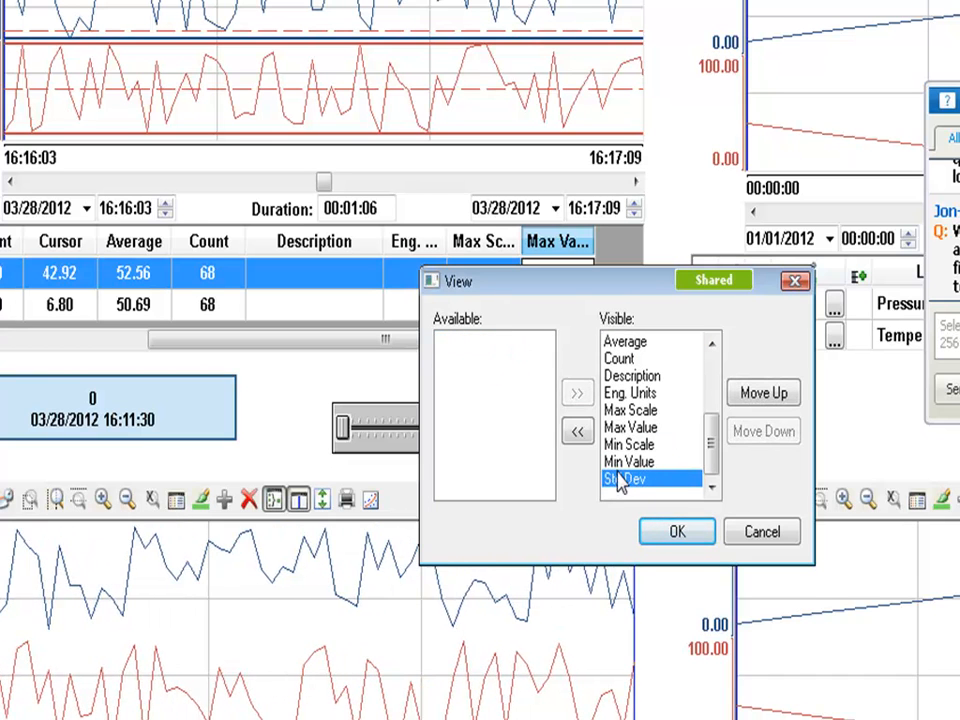
drag(625, 478, 622, 368)
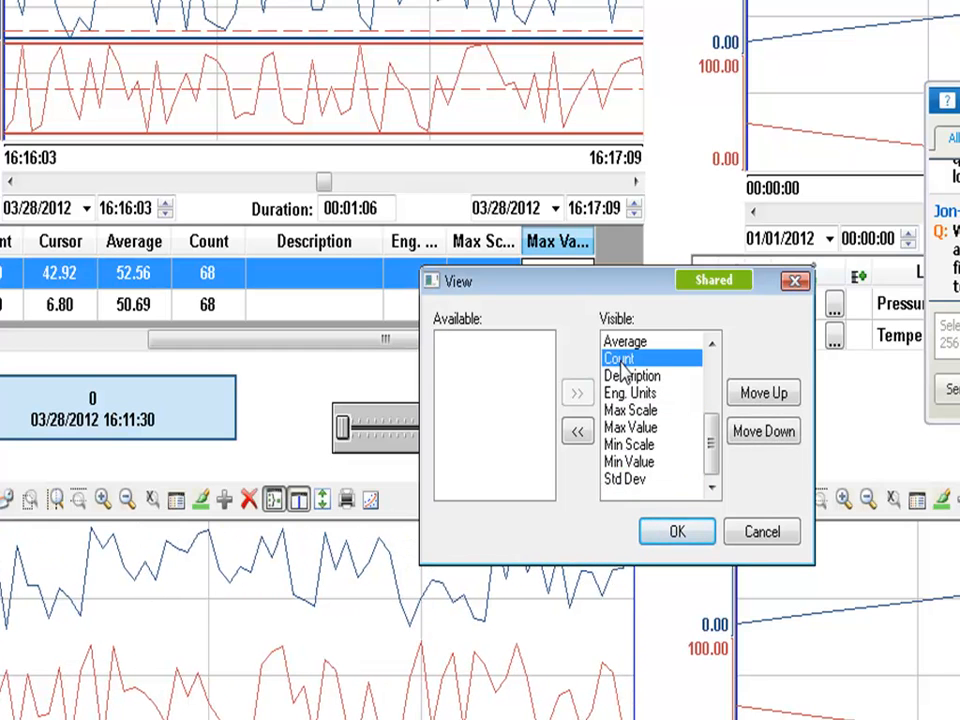
click(624, 342)
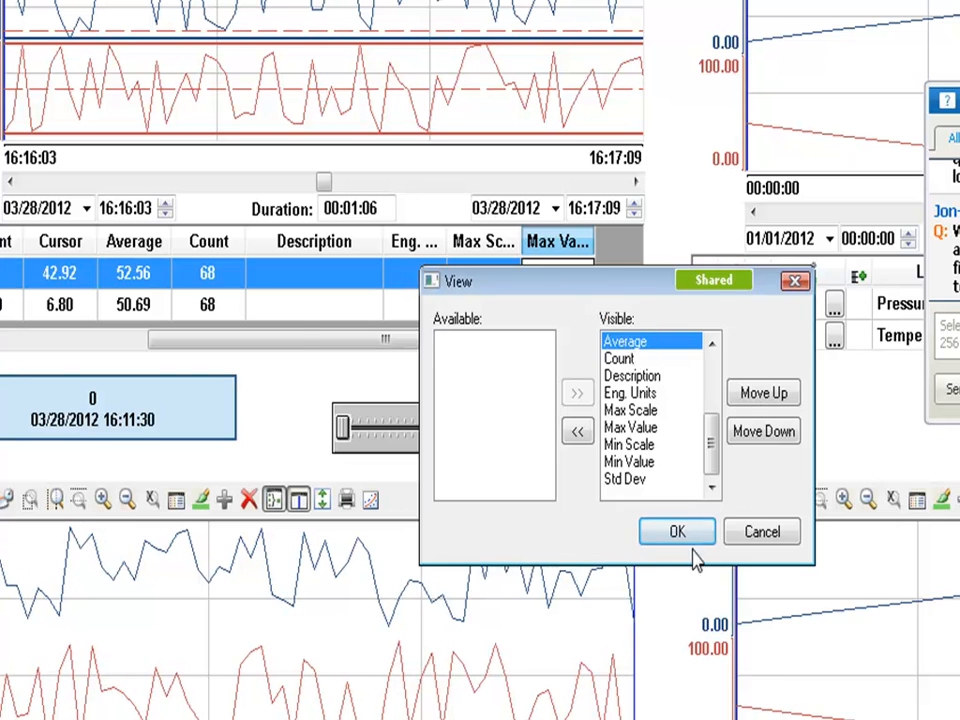
click(678, 533)
drag(403, 345, 611, 386)
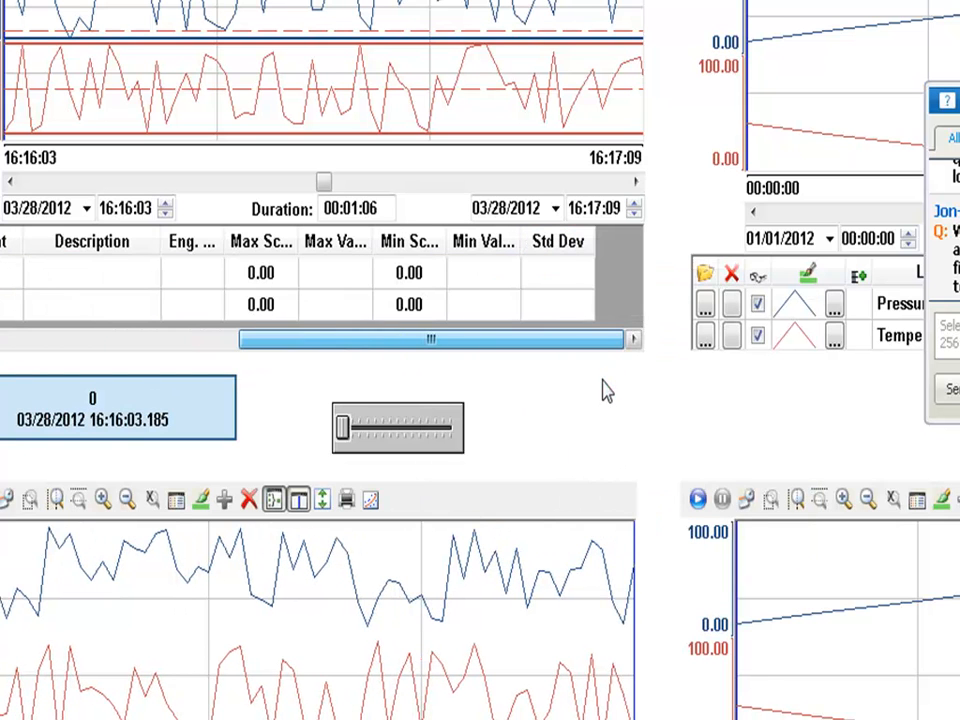
key(alt+Tab)
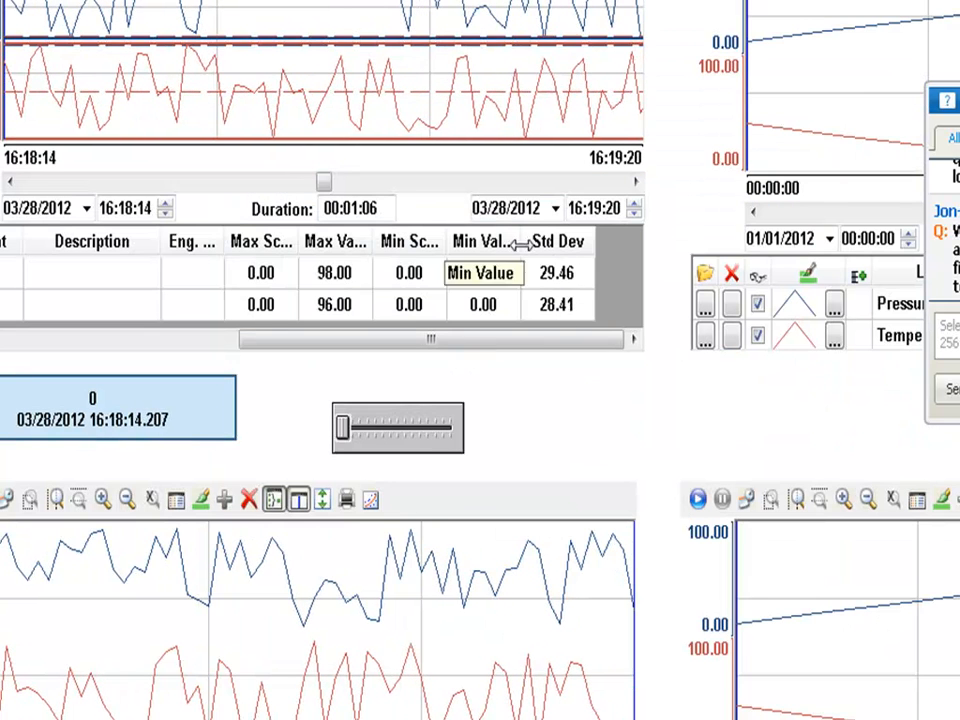
Review TagA's SPC minimum, maximum, standard deviation and count fields in the trend's pen list.
key(alt+Tab)
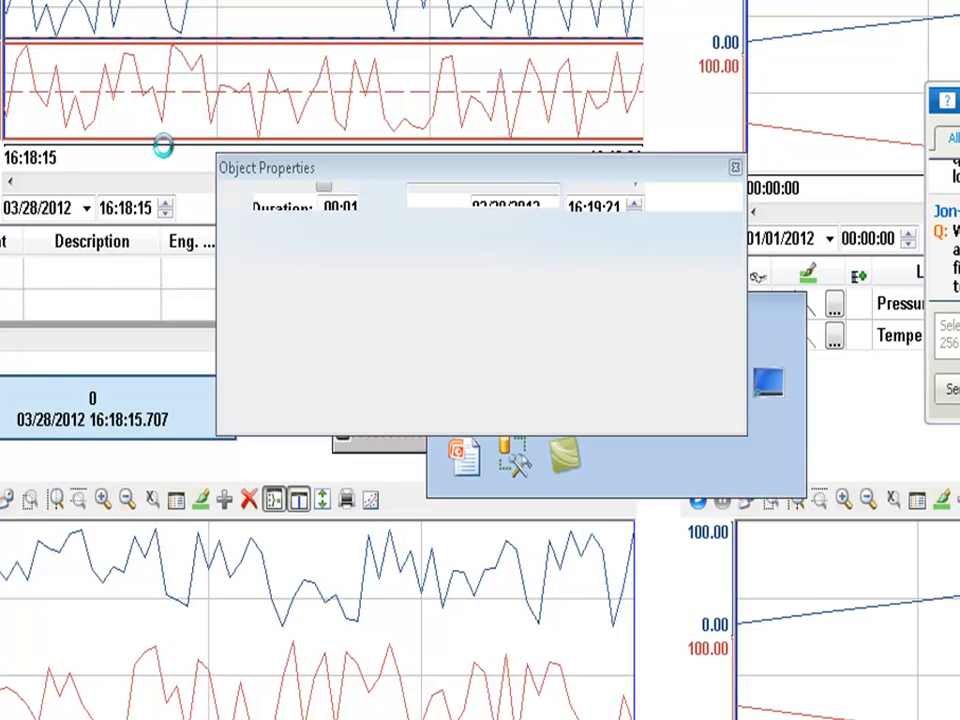
click(810, 282)
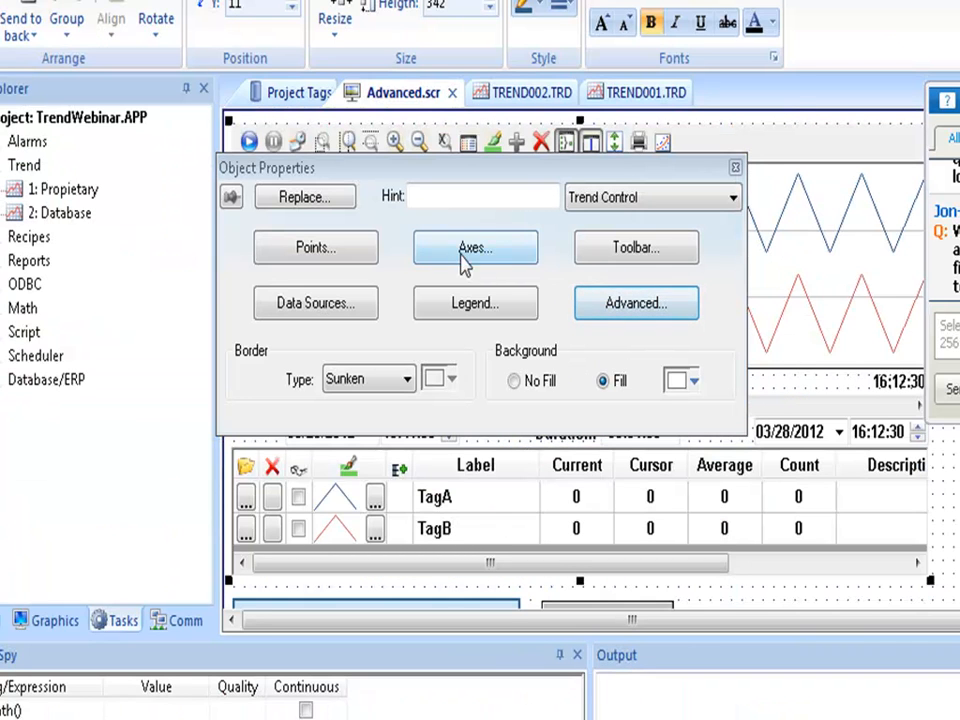
click(350, 263)
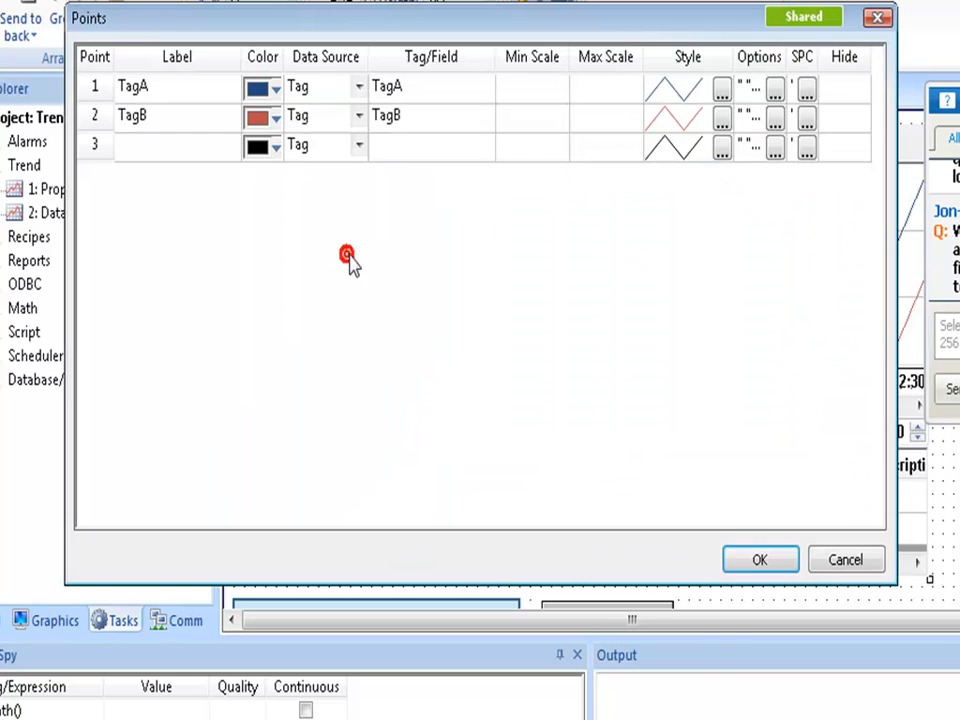
click(806, 91)
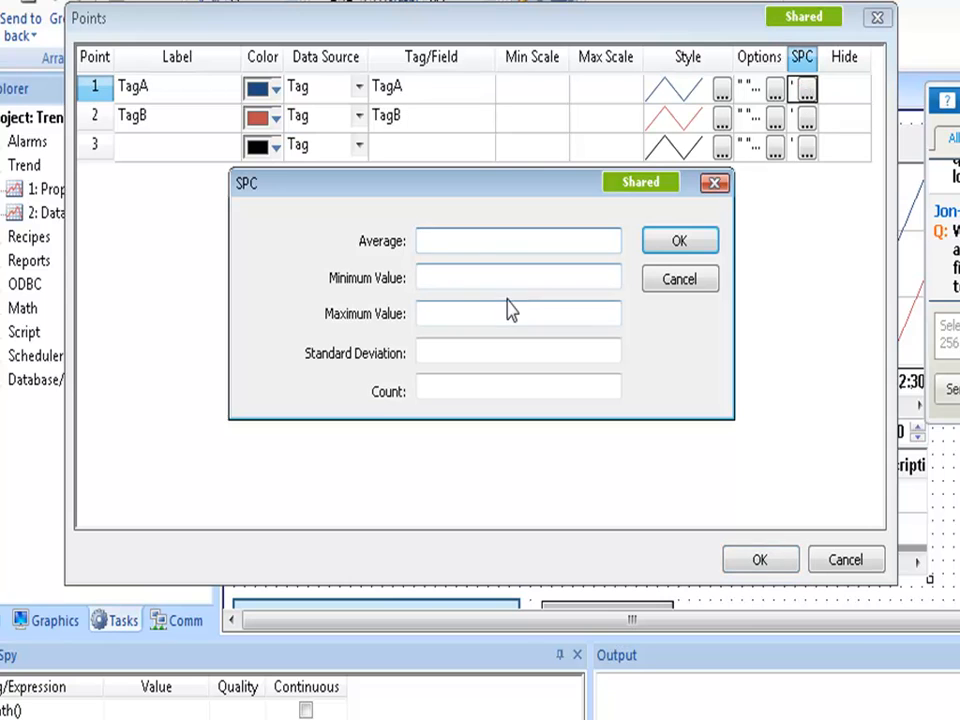
click(476, 275)
click(471, 307)
click(467, 350)
click(465, 388)
click(462, 288)
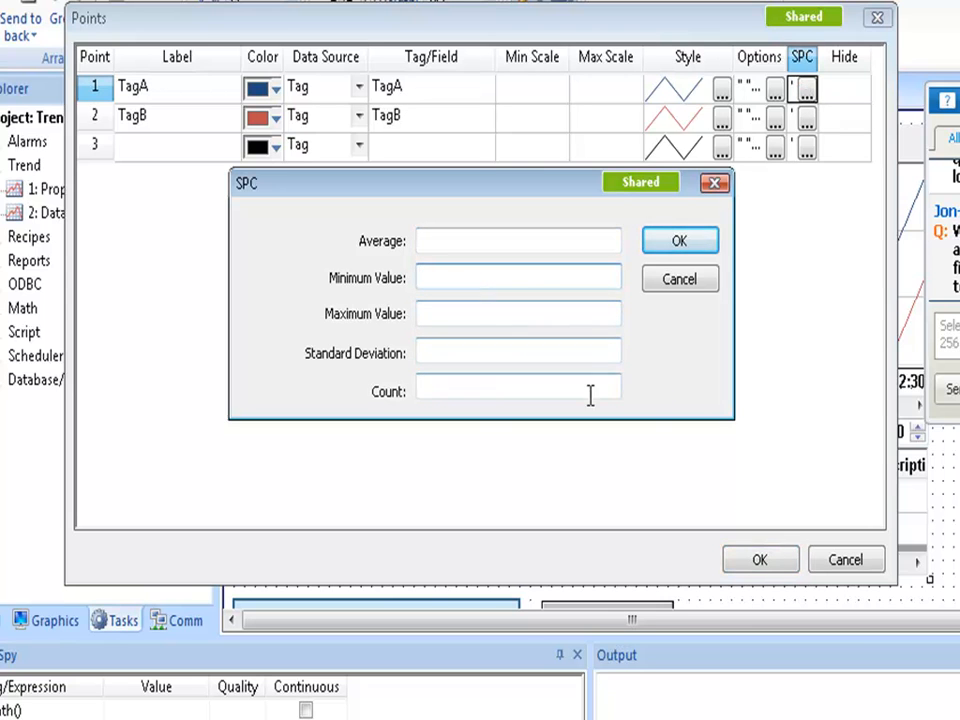
Cancel the SPC fields and pen list, then switch to the 'Q & A' presentation slide.
click(675, 287)
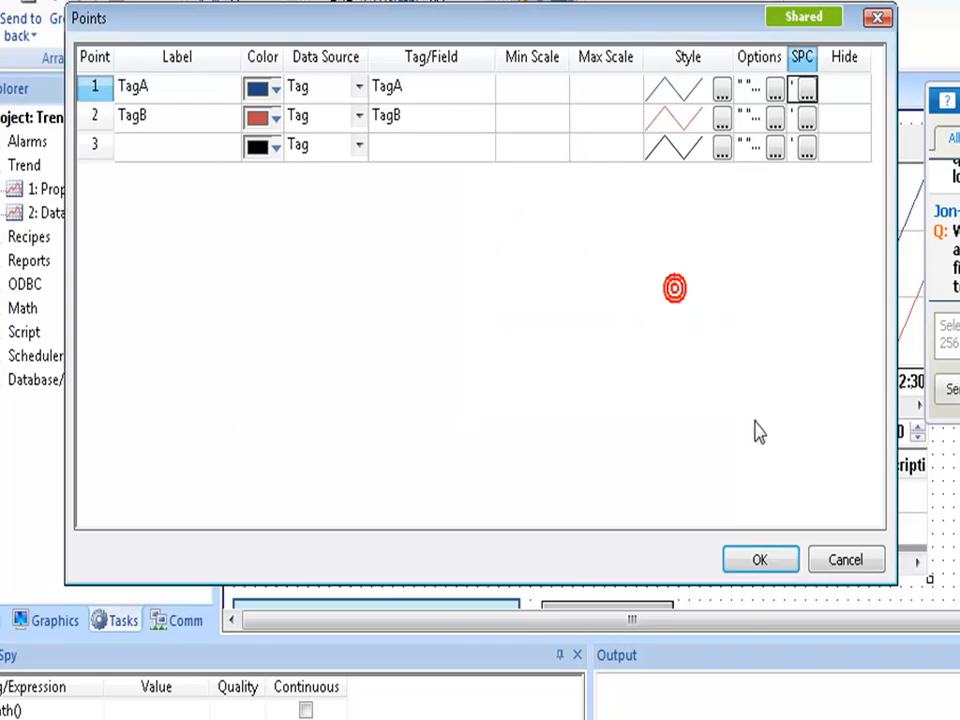
click(832, 560)
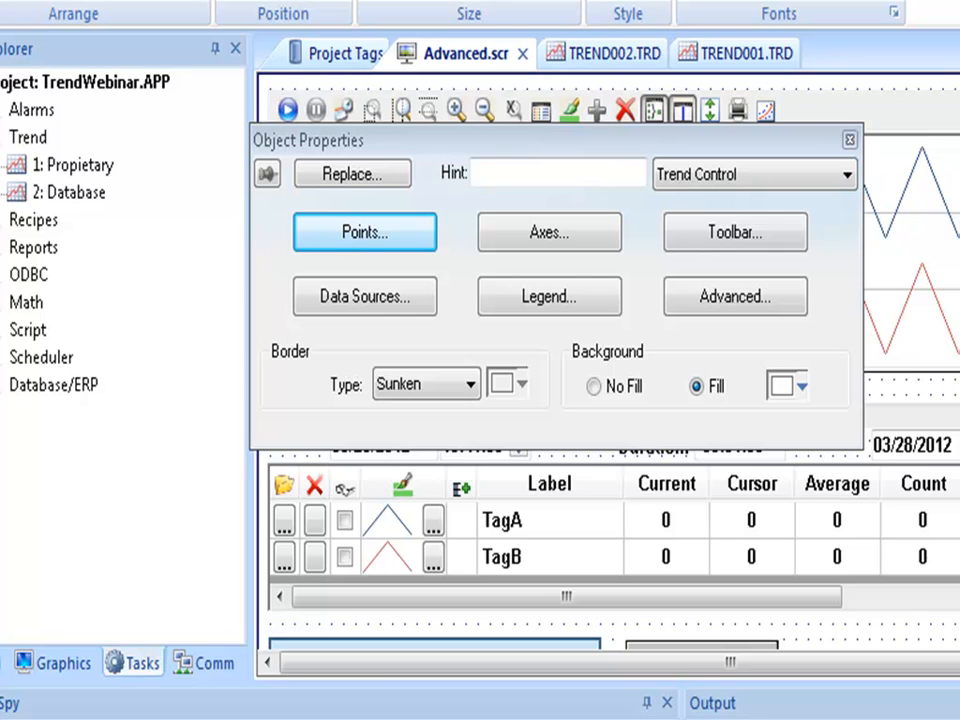
key(alt+Tab)
key(alt+Tab)
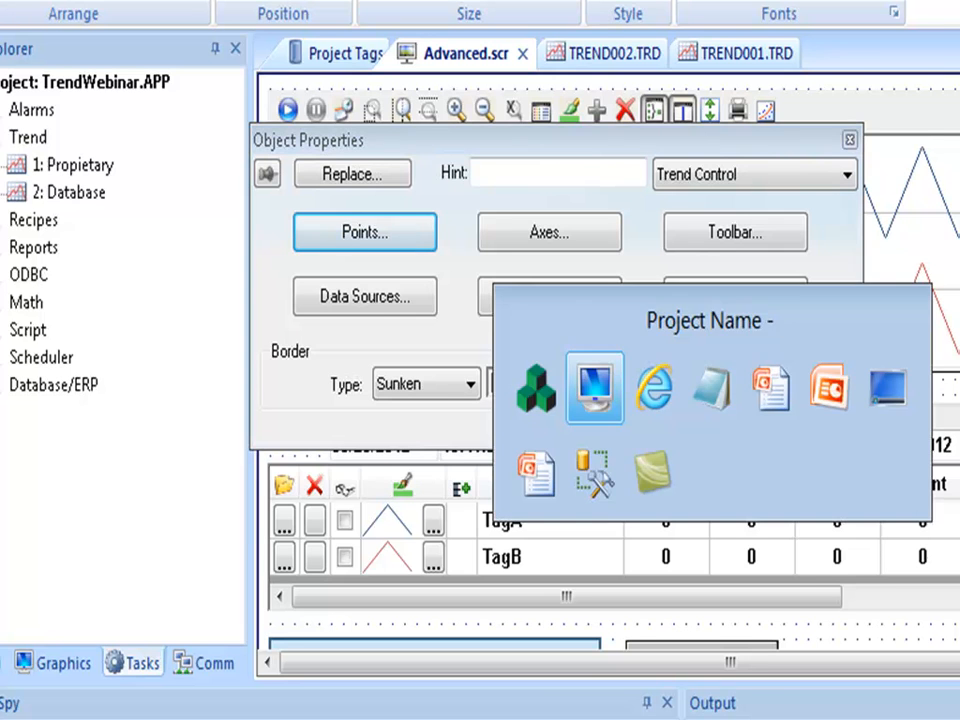
key(alt+Tab)
key(alt+Tab)
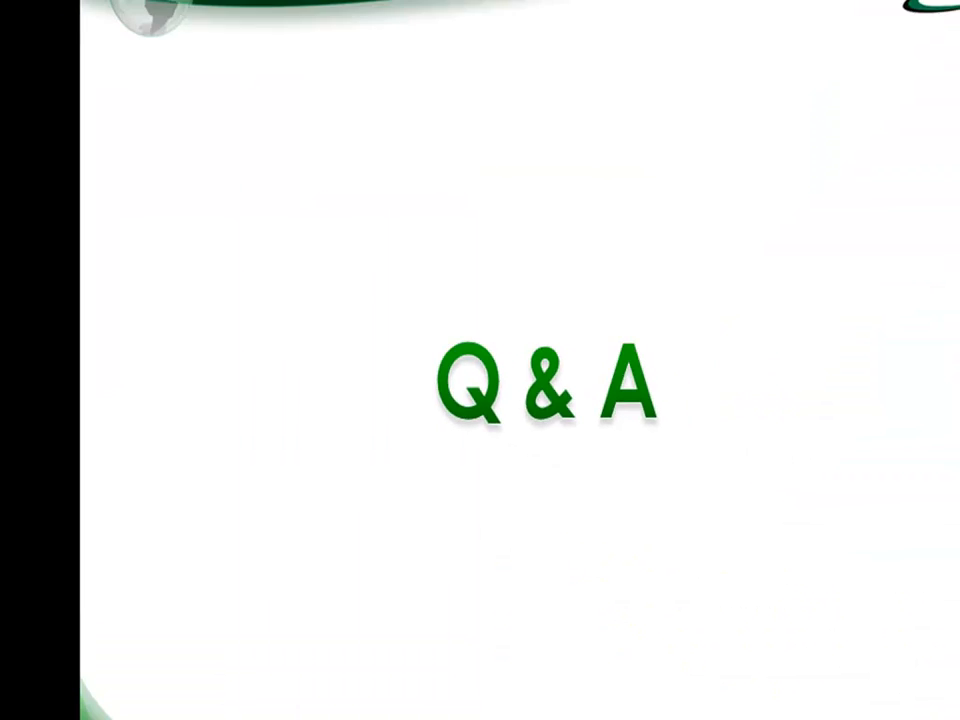